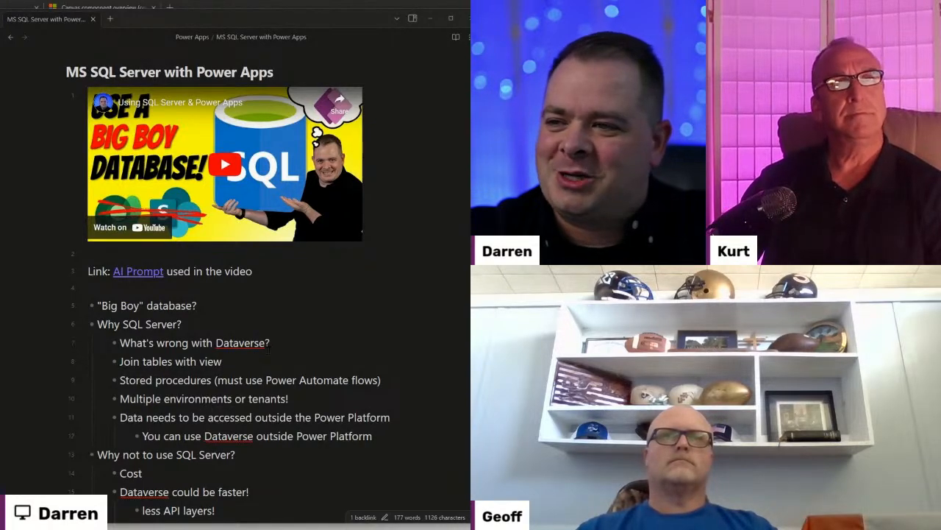
Review the MS SQL Server with Power Apps note from the "Big Boy" database question through the sample app use case.
left_click(291, 336)
left_click(288, 325)
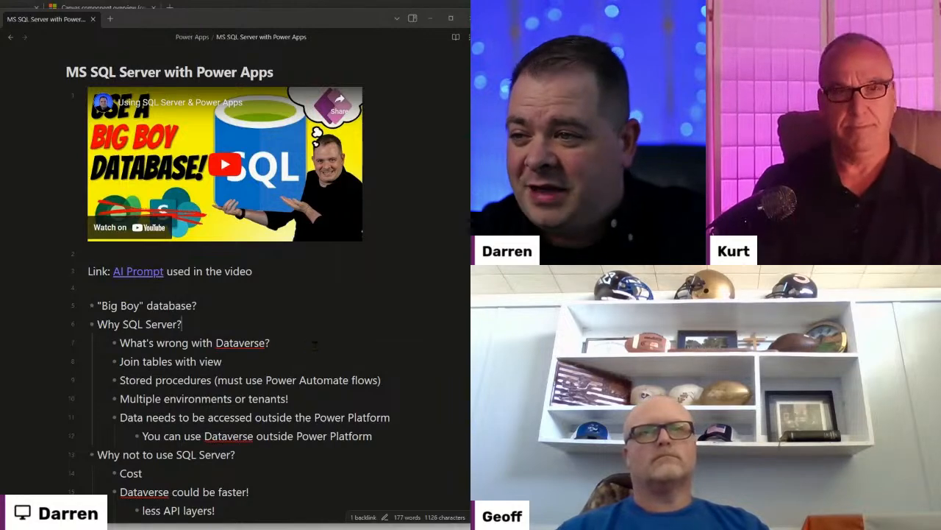
scroll(316, 347, "down", 3)
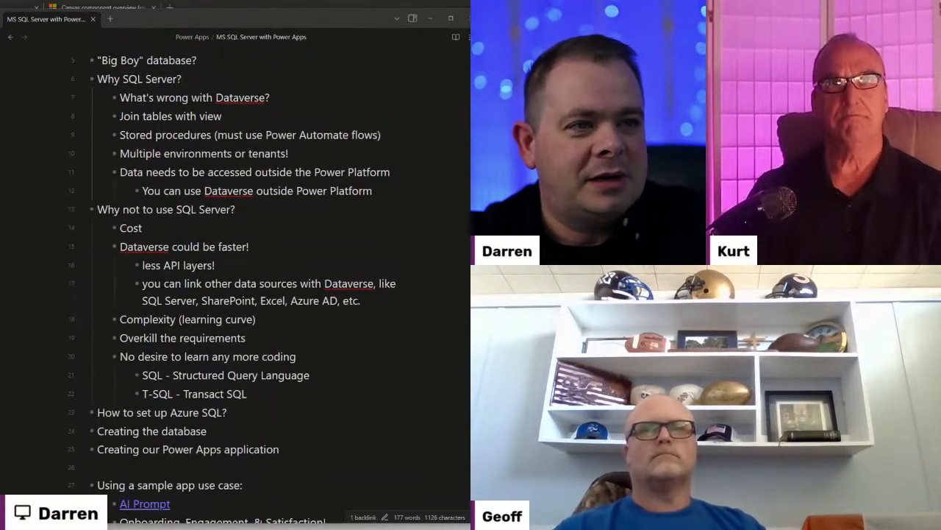
left_click_drag(210, 59, 96, 60)
scroll(97, 61, "up", 1)
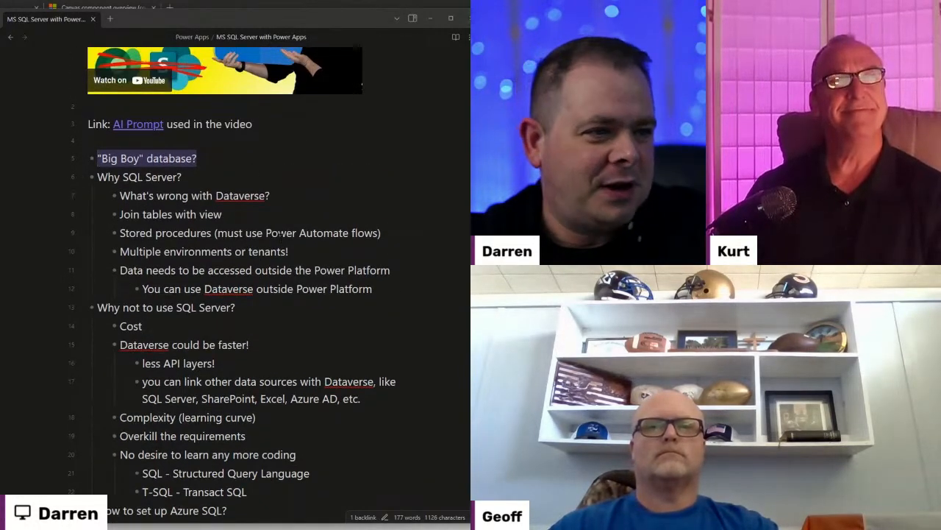
scroll(270, 298, "down", 1)
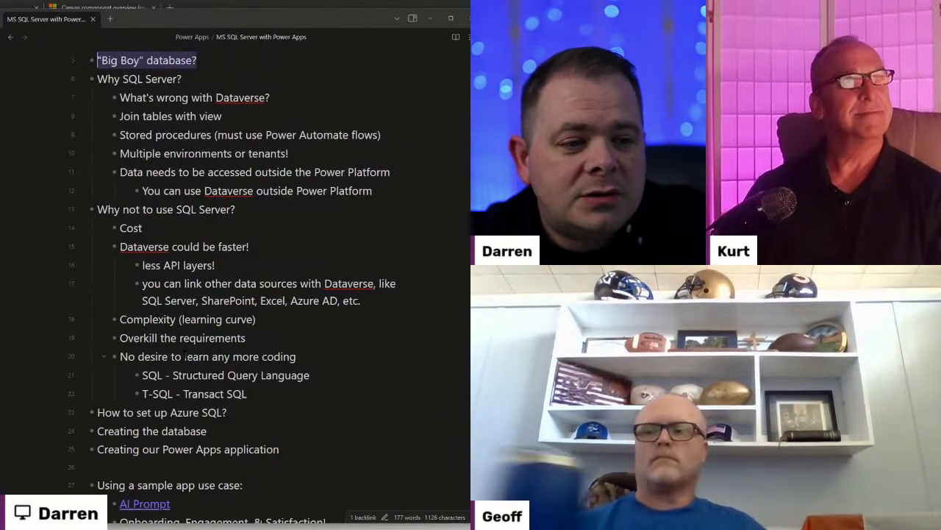
scroll(269, 298, "down", 2)
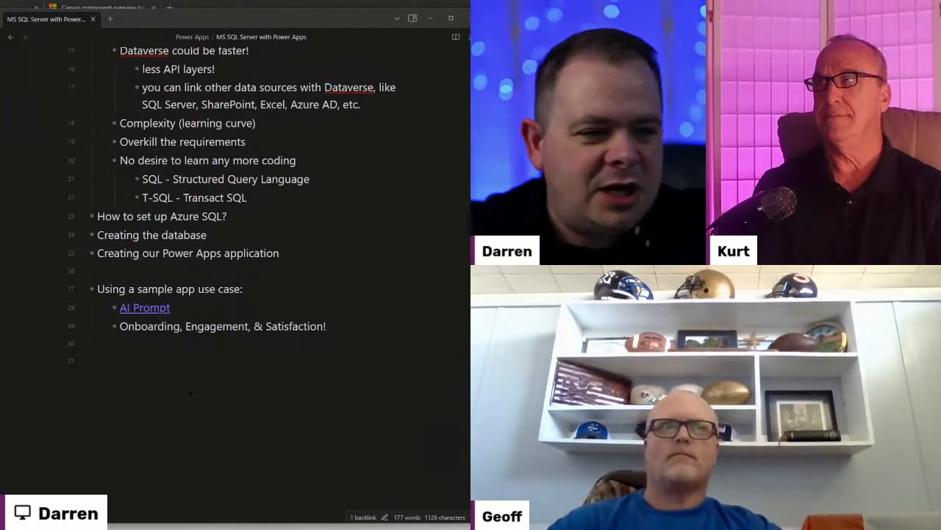
scroll(220, 390, "up", 3)
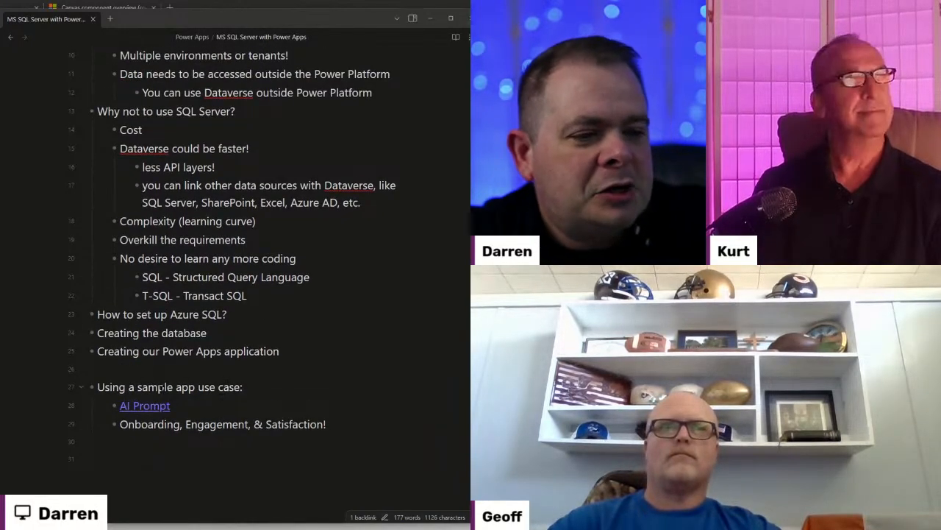
Examine the sample app use case line, going over Onboarding, Engagement and Satisfaction one word at a time.
left_click(197, 405)
left_click(245, 425)
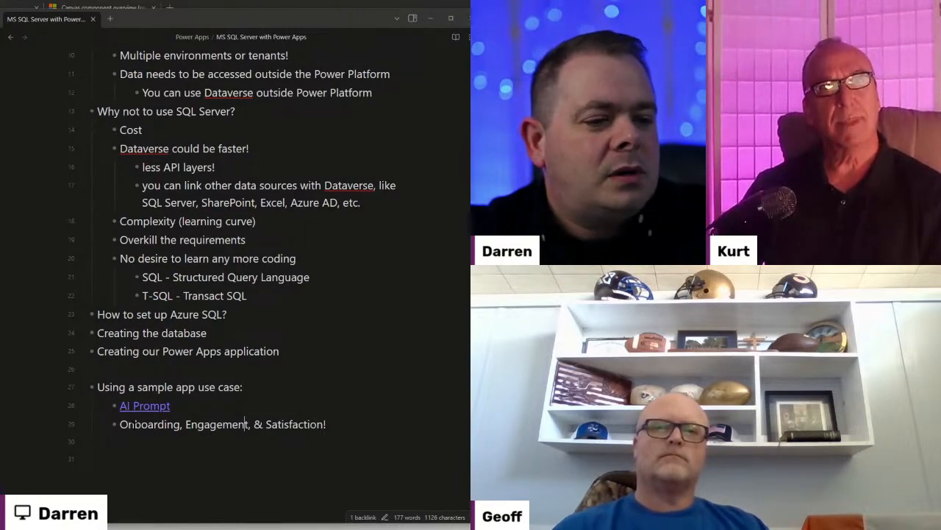
left_click_drag(120, 424, 327, 424)
left_click(330, 432)
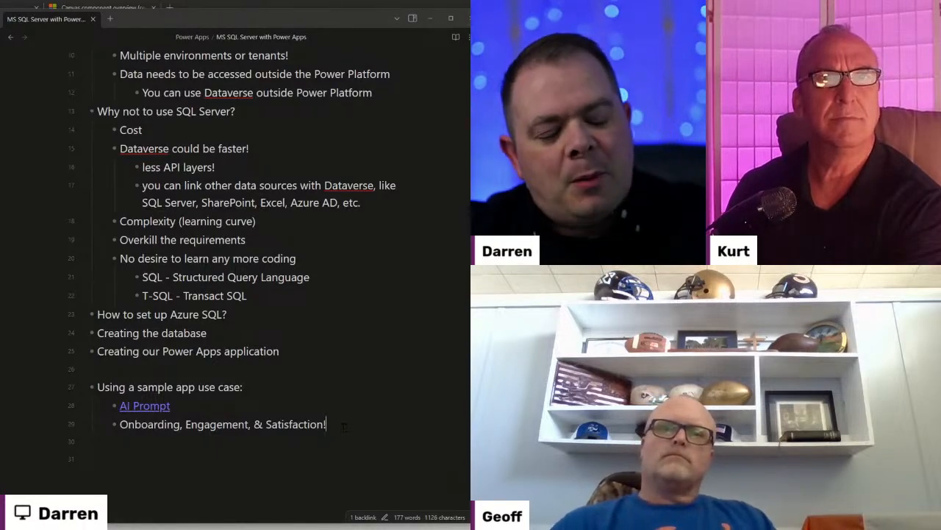
double_click(145, 424)
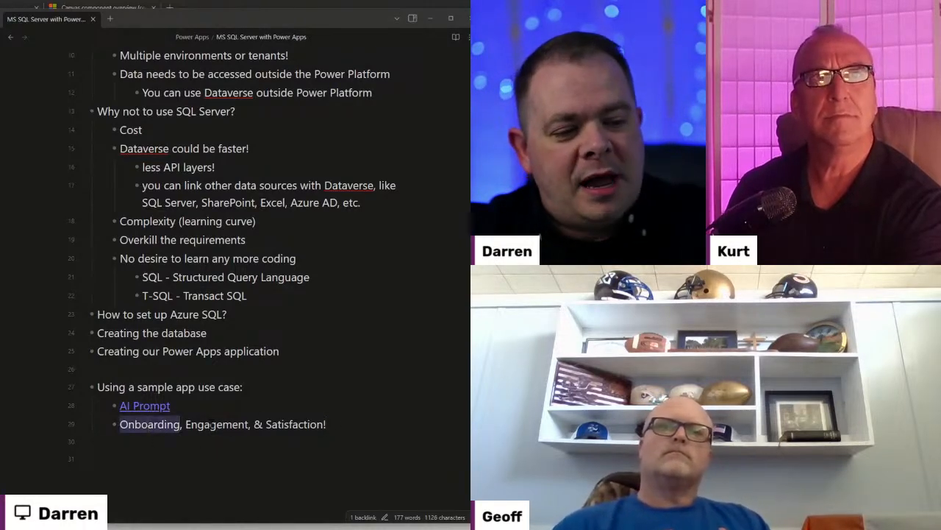
double_click(211, 424)
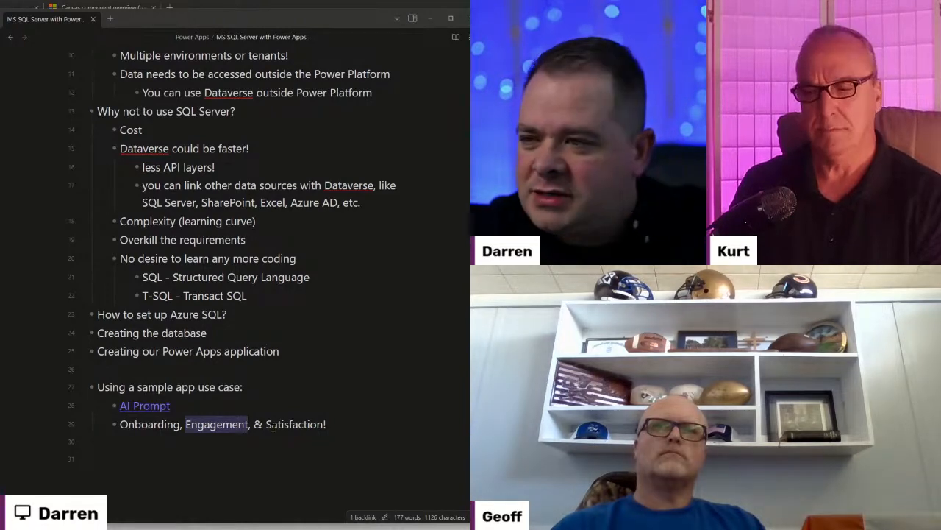
double_click(274, 425)
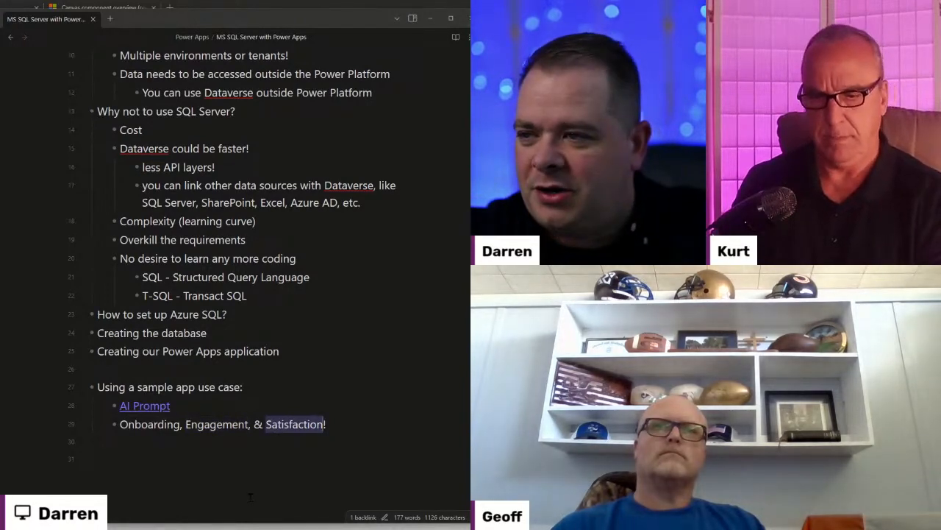
left_click(328, 424)
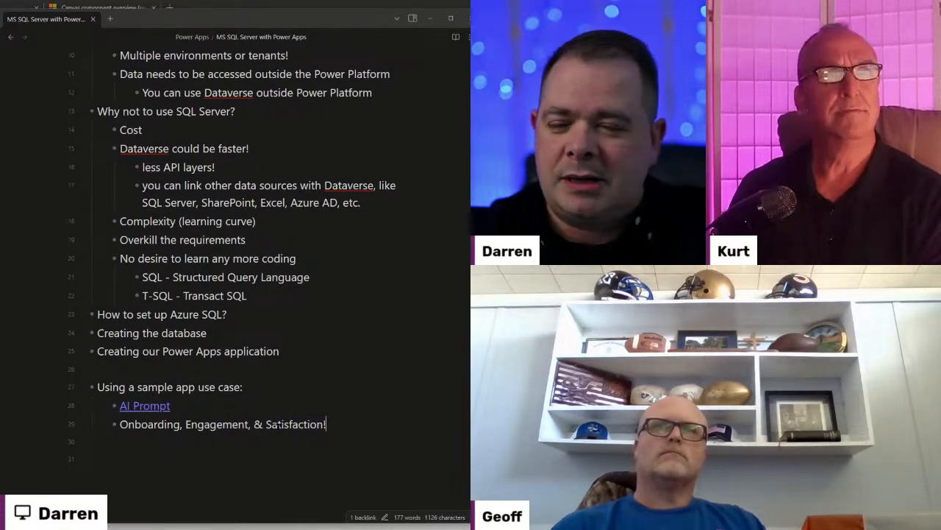
double_click(280, 424)
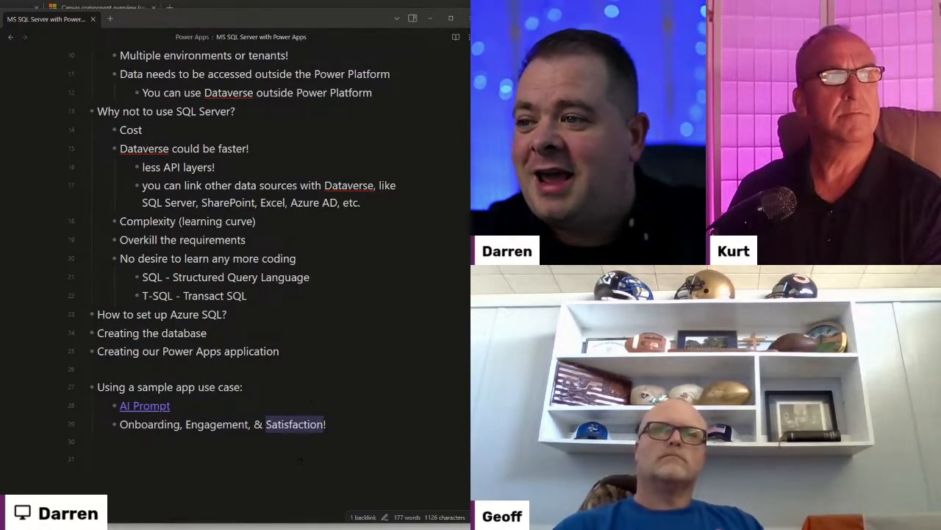
left_click(289, 447)
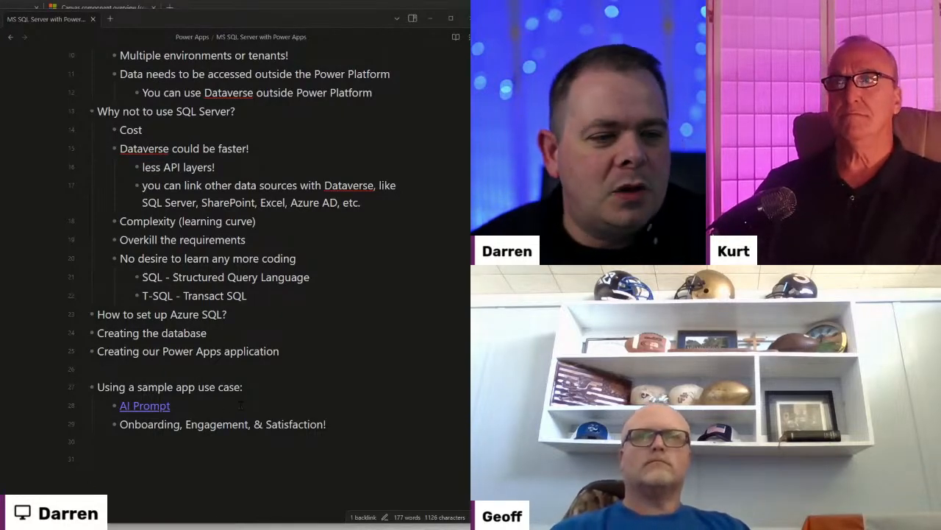
left_click(335, 419)
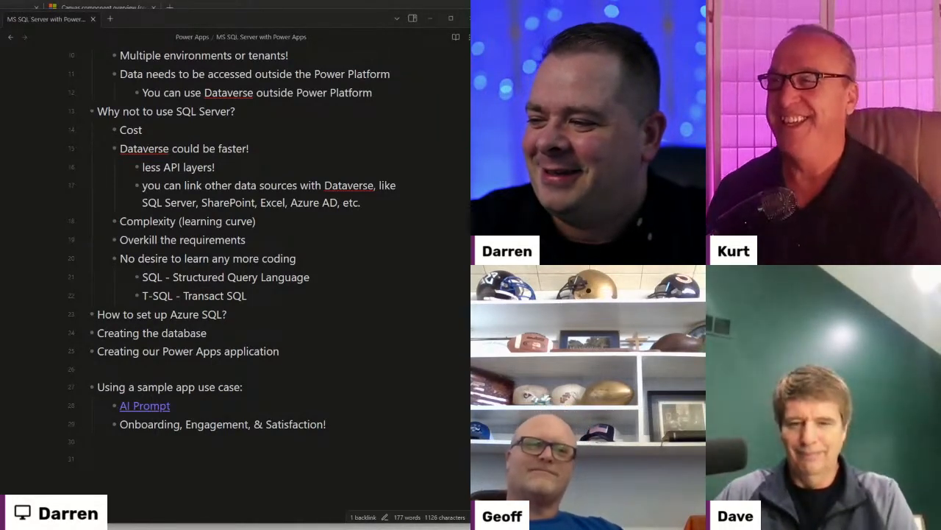
key("alt+Tab")
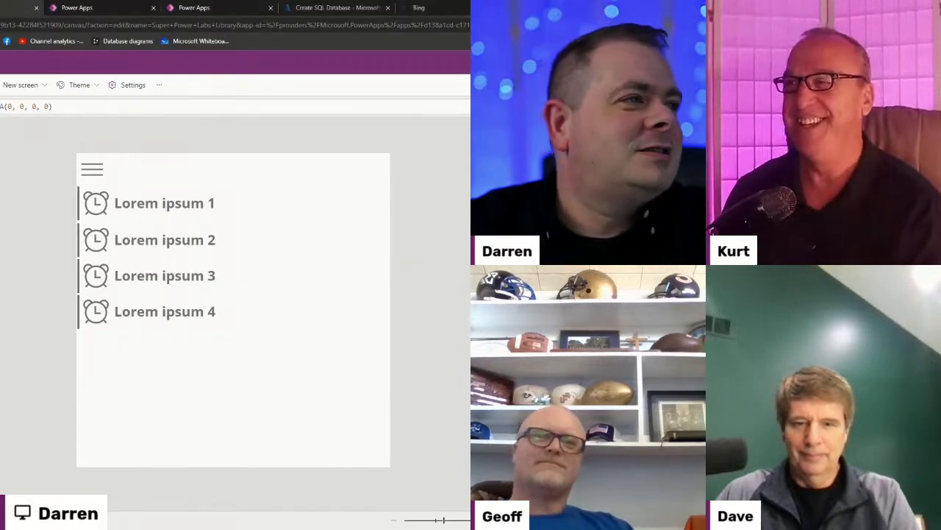
key("alt+Tab")
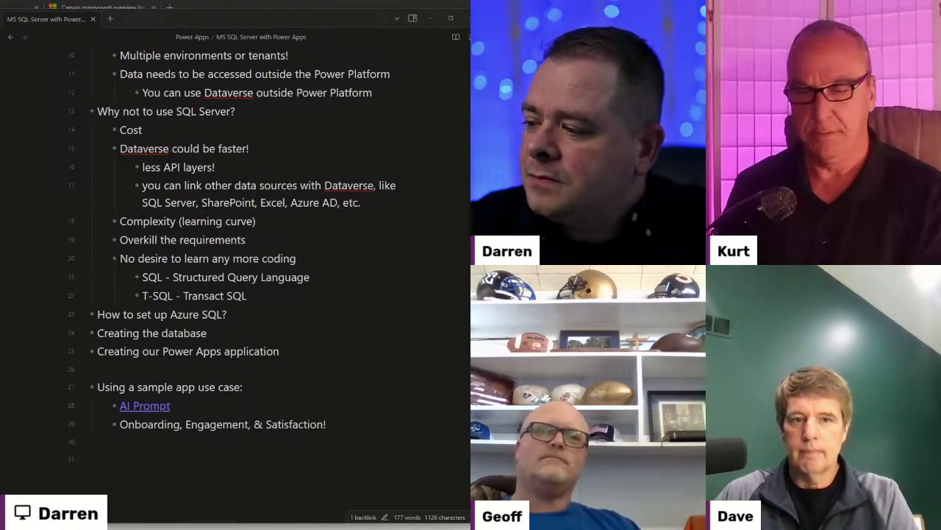
key("alt+Tab")
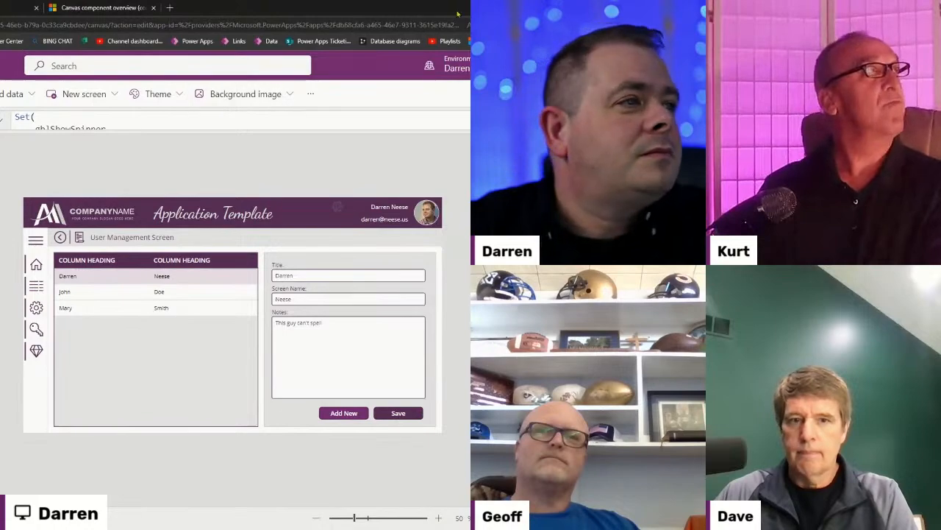
key("alt+Tab")
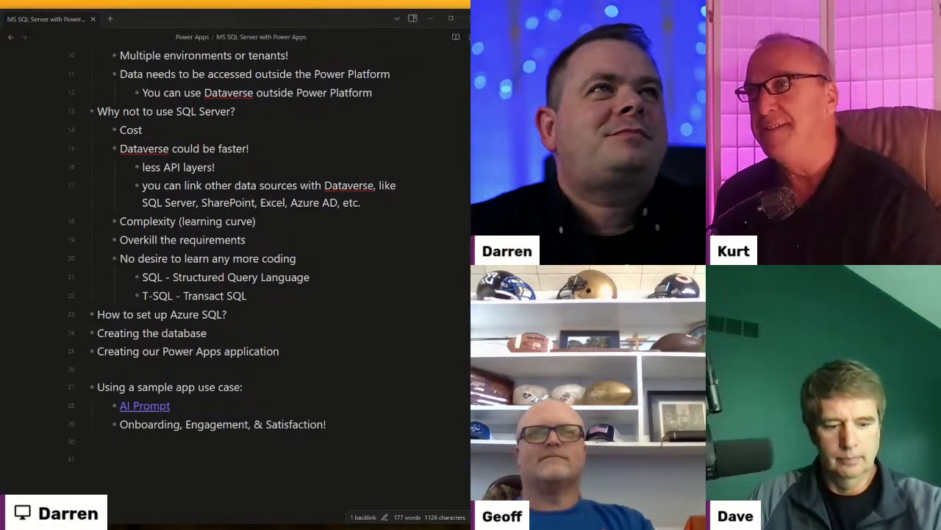
Switch to the Onboarding app in Power Apps and inspect the Items formula of the user listing gallery on the User Management Screen.
left_click_drag(75, 193, 3, 38)
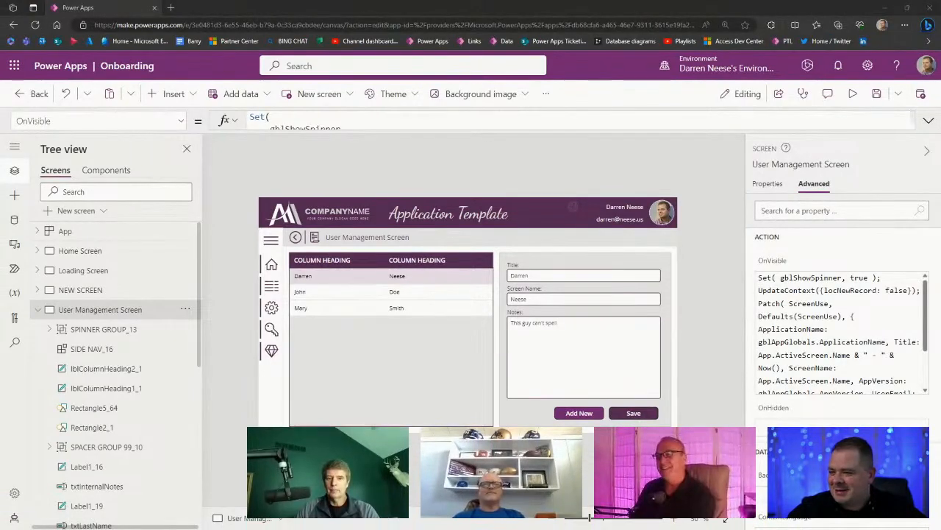
left_click(403, 287)
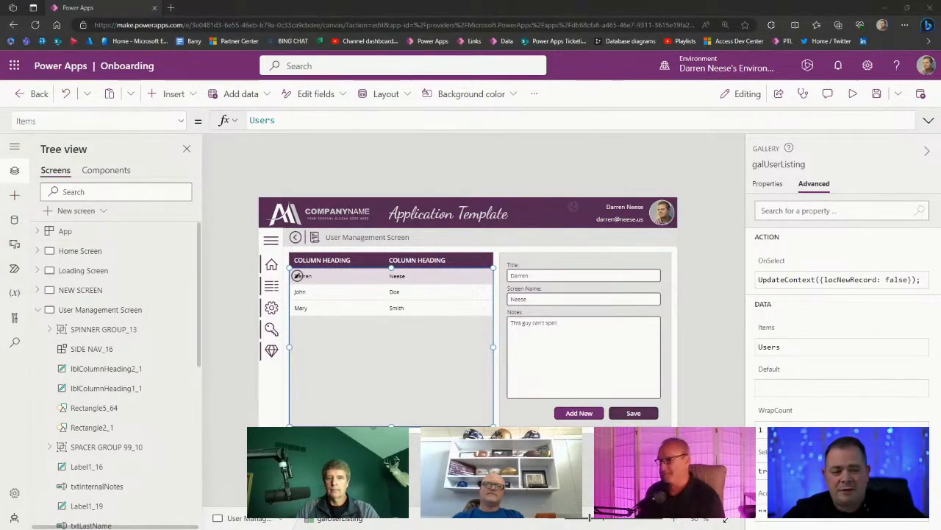
left_click(319, 120)
double_click(289, 120)
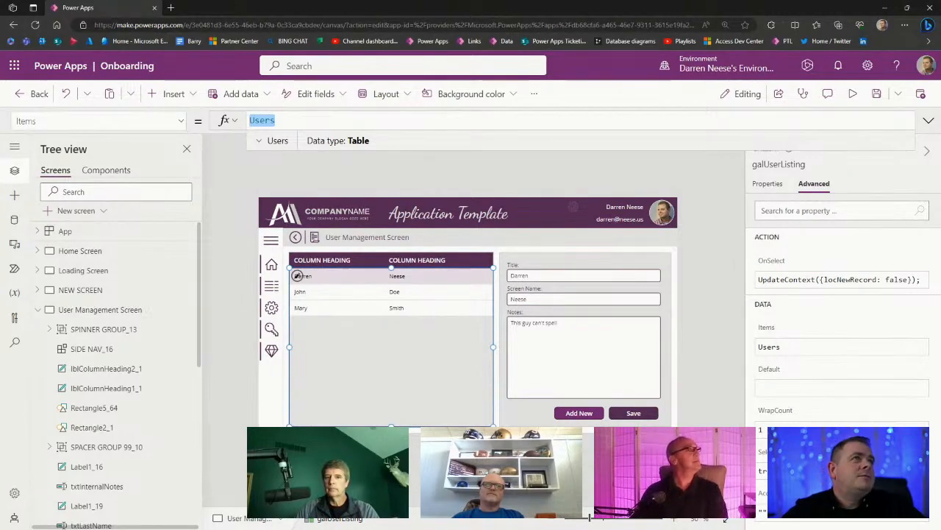
Switch to SQL Server Management Studio and widen the database object tree beside the GettingThingsDone diagram.
left_click_drag(513, 528, 480, 270)
double_click(481, 270)
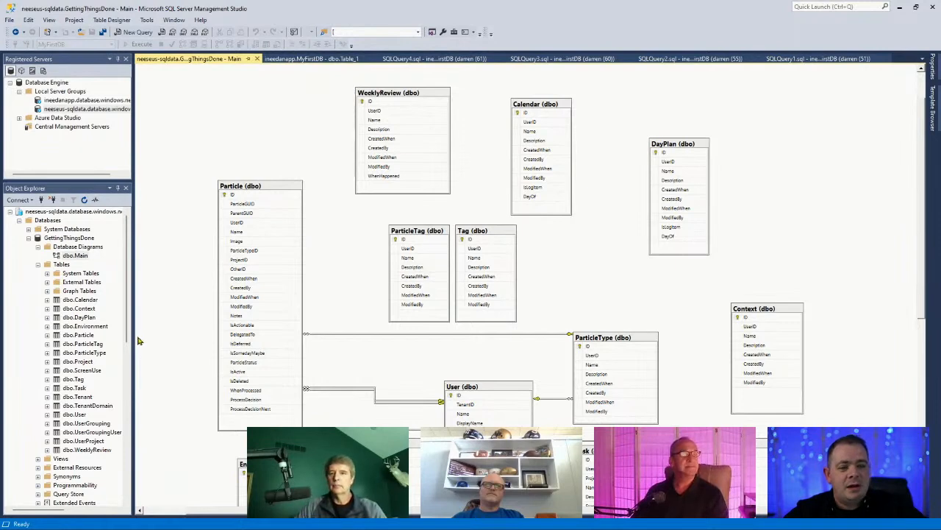
left_click_drag(133, 337, 148, 338)
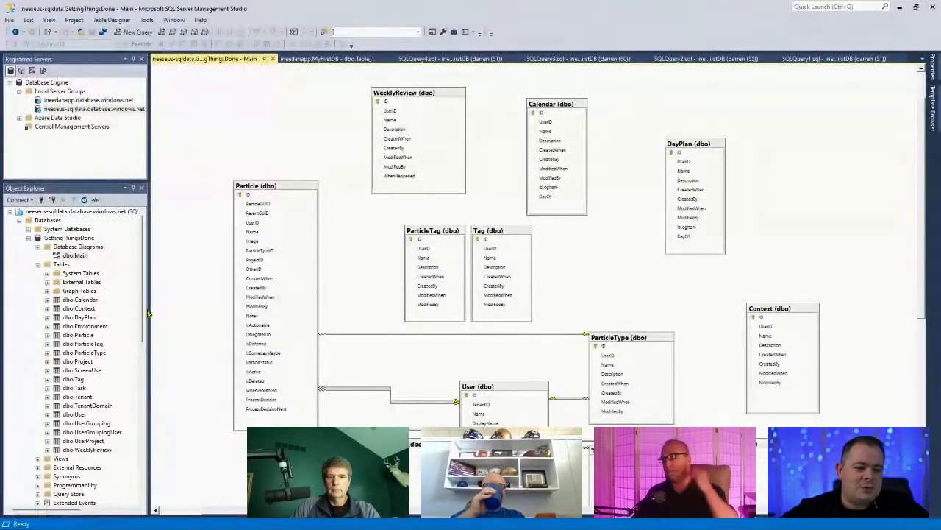
left_click(143, 320)
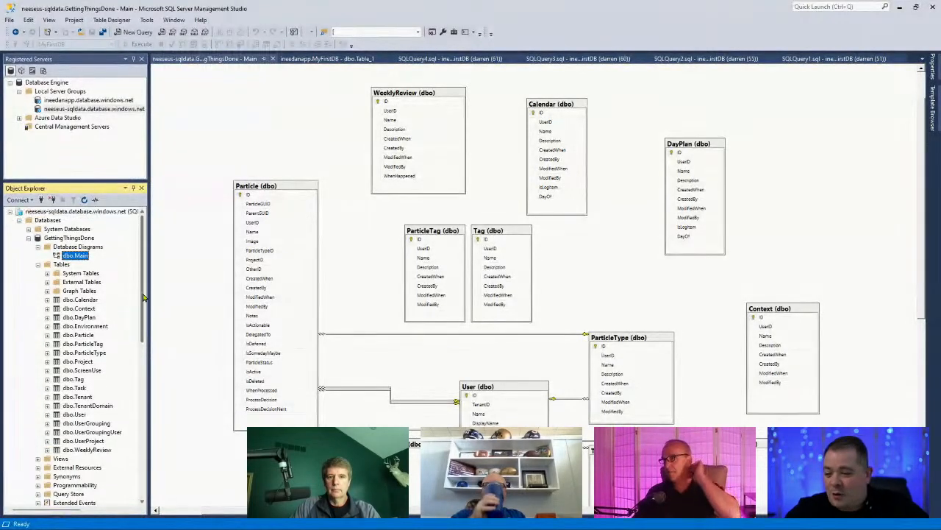
Examine the tables and relationships throughout the GettingThingsDone database diagram.
scroll(779, 280, "down", 10)
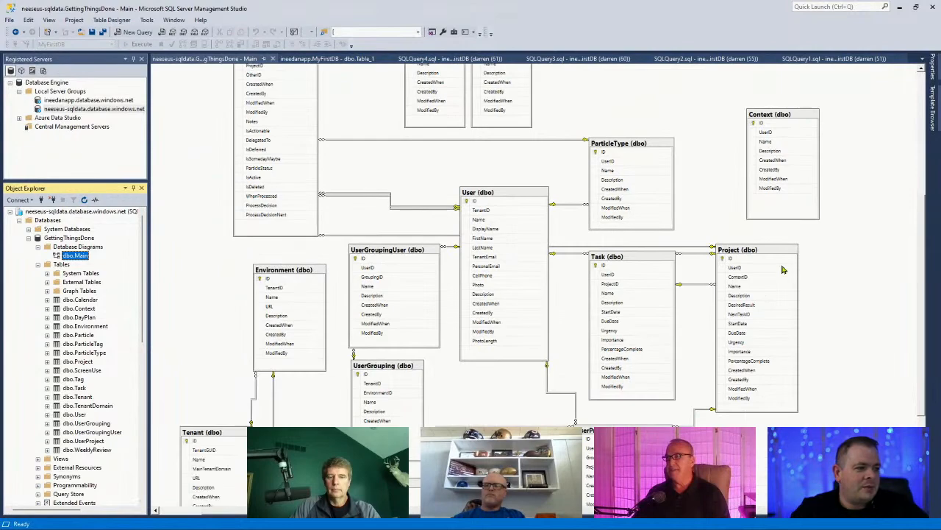
scroll(743, 361, "up", 3)
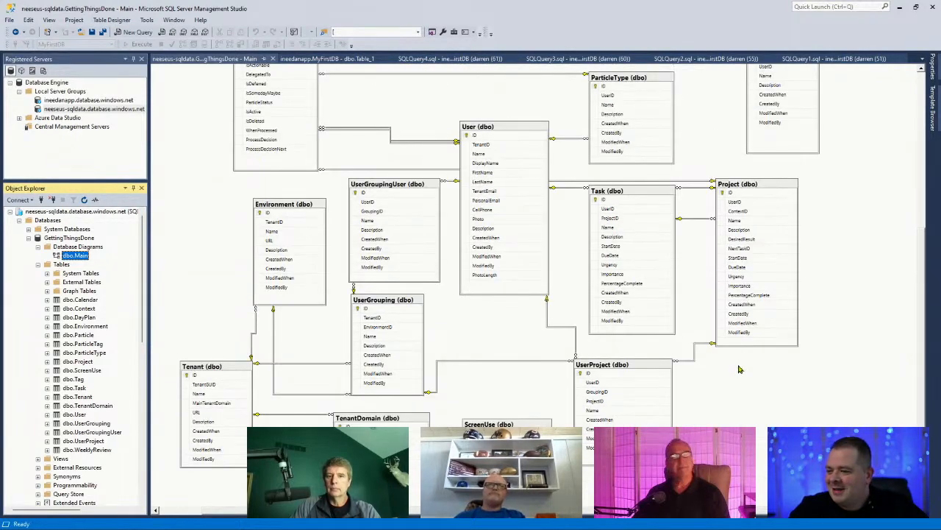
scroll(740, 369, "down", 3)
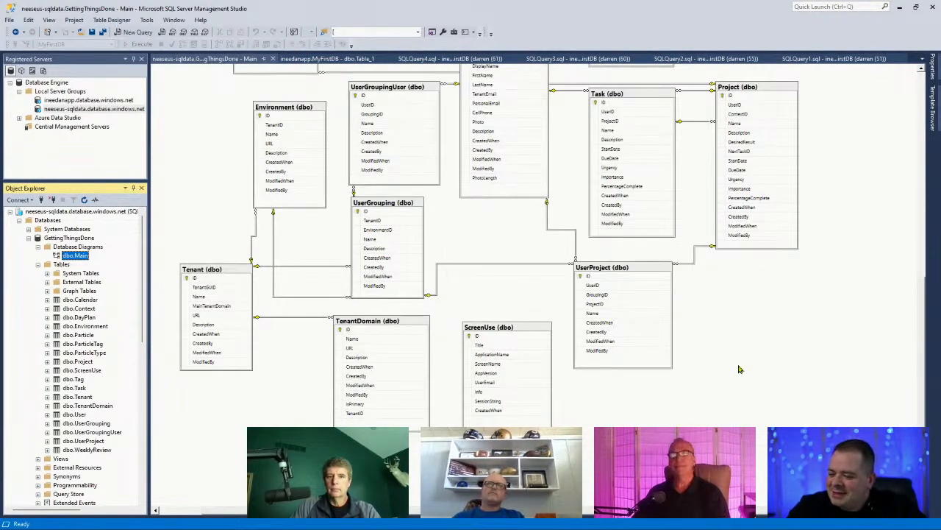
scroll(740, 369, "up", 8)
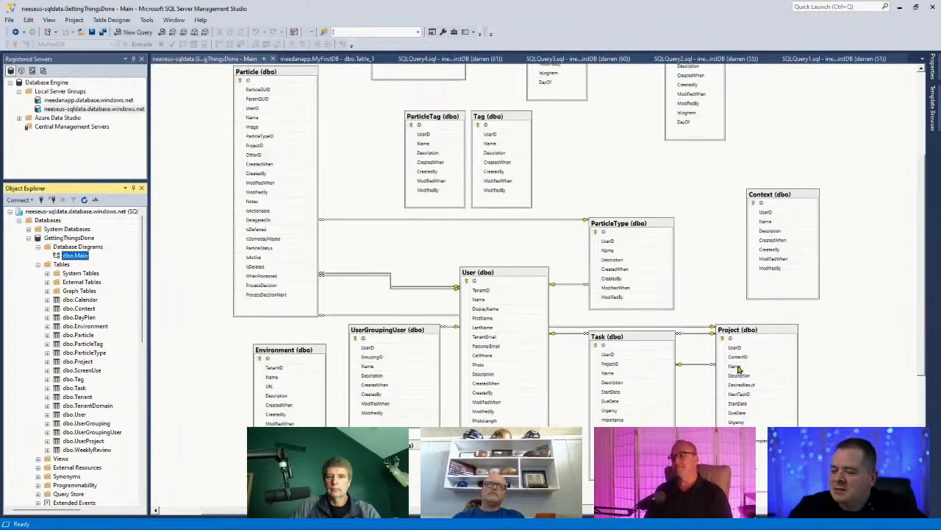
scroll(740, 370, "up", 5)
scroll(740, 369, "down", 3)
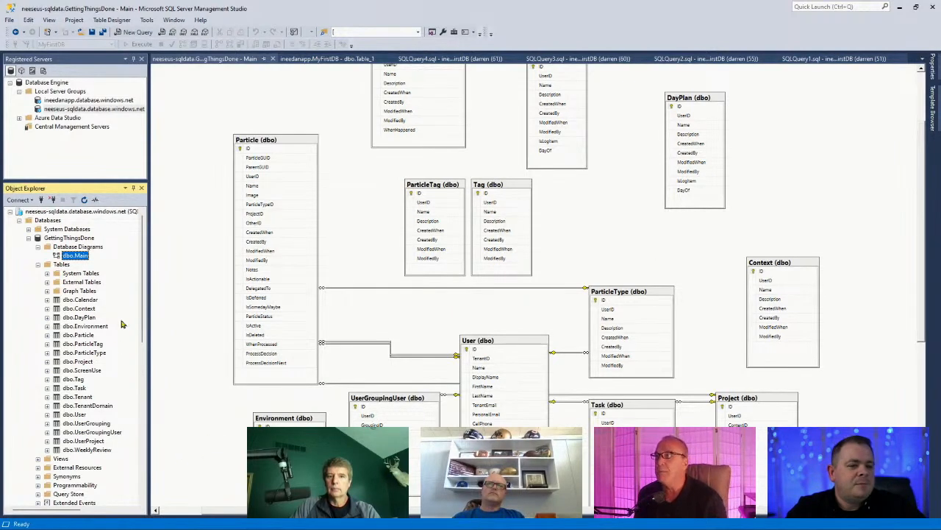
Query the top 1000 rows of the dbo.User table in GettingThingsDone and select the entire first result row.
scroll(95, 353, "down", 1)
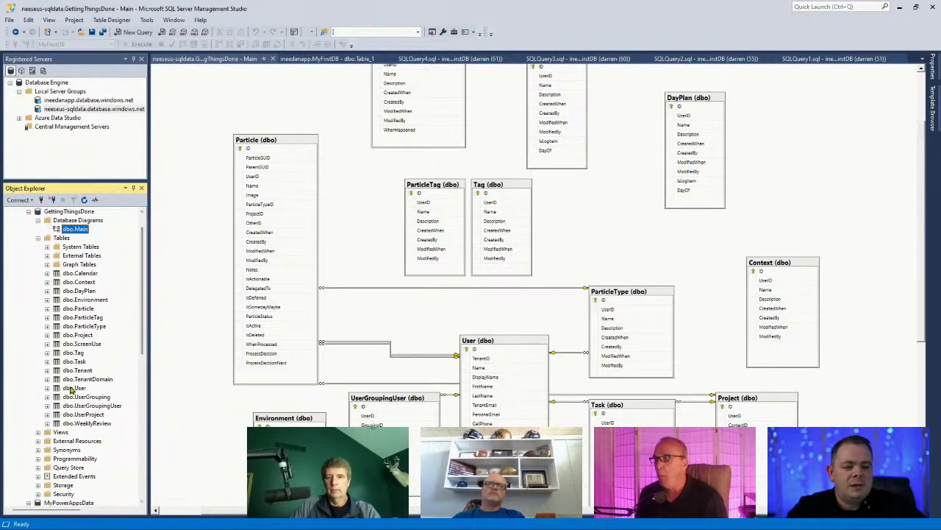
left_click(74, 388)
right_click(71, 395)
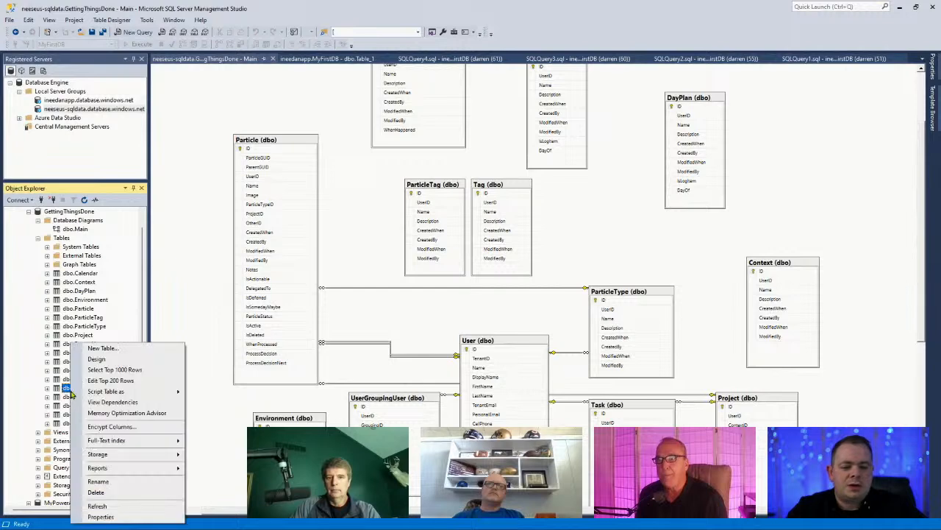
left_click(118, 377)
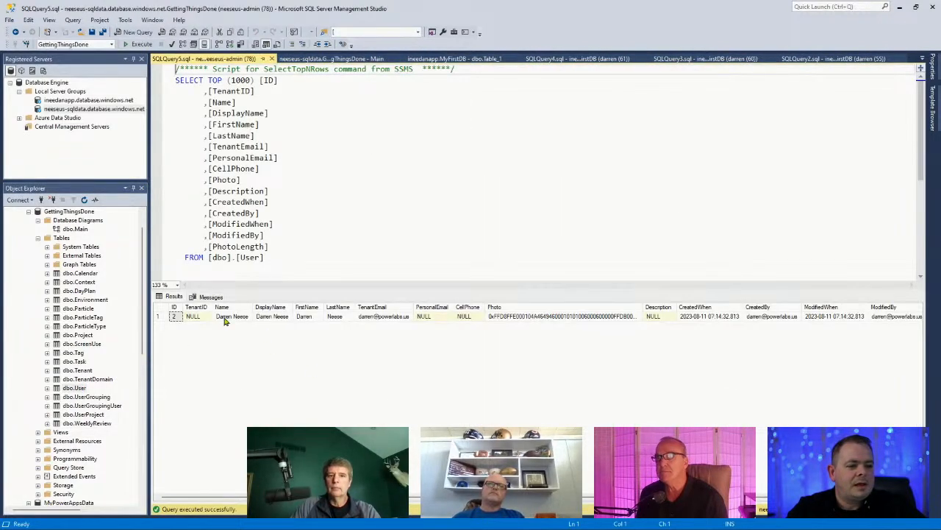
left_click_drag(195, 319, 386, 320)
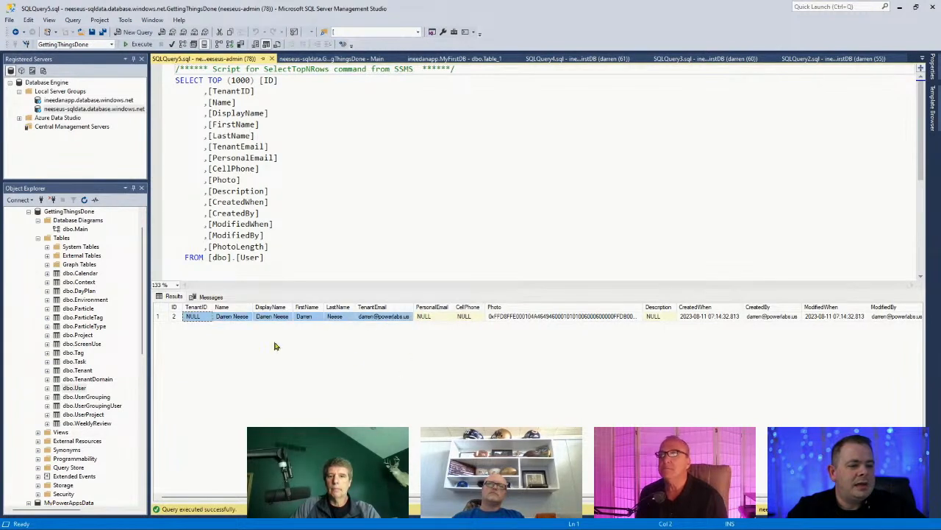
left_click(159, 317)
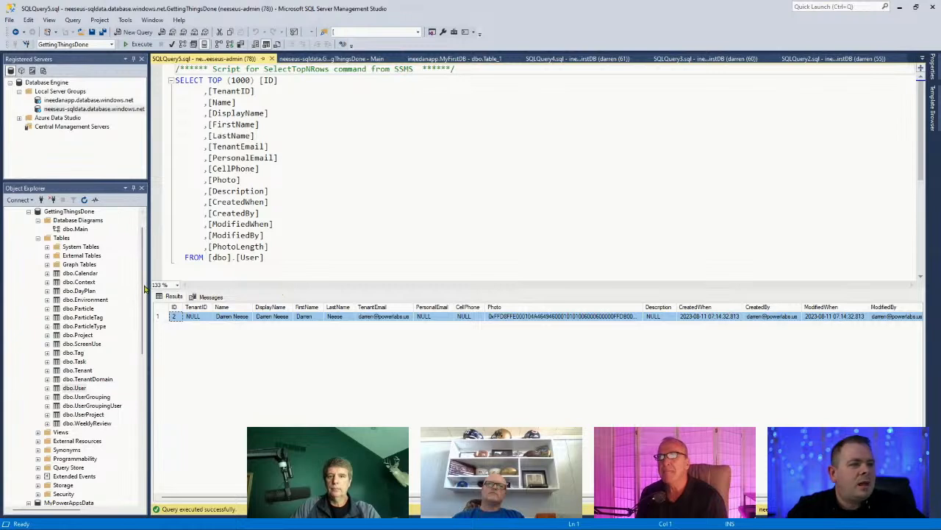
Collapse the GettingThingsDone database, the neeseus-sqldata server and MyFirstDB, and refresh the ineedanapp server's Databases folder.
left_click_drag(143, 255, 144, 219)
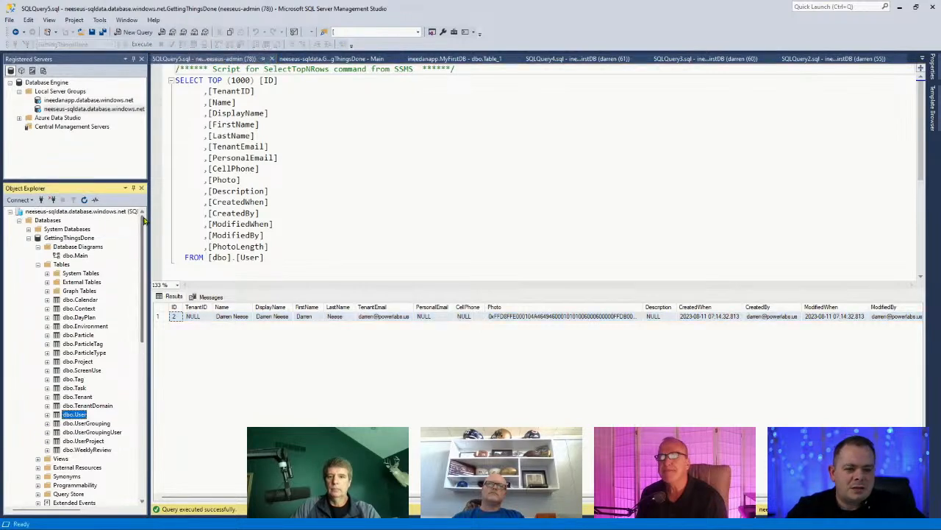
left_click(29, 239)
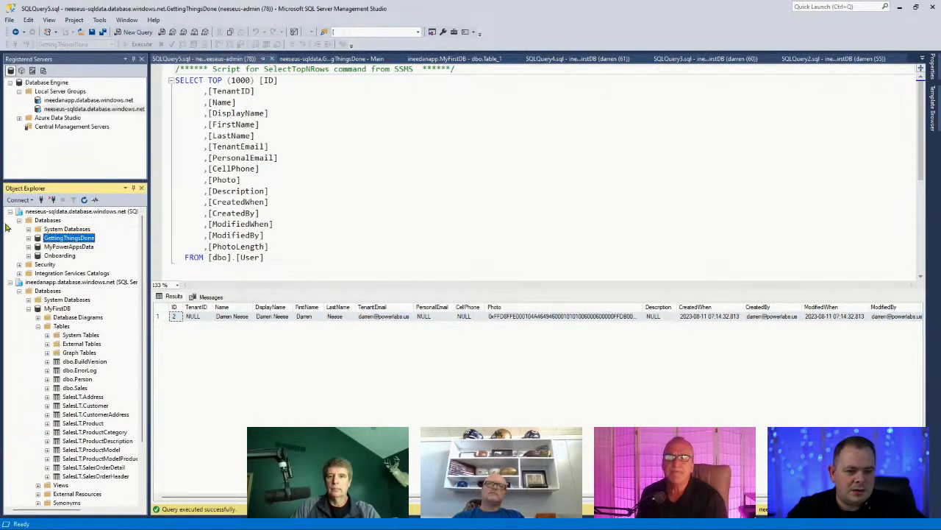
left_click(10, 211)
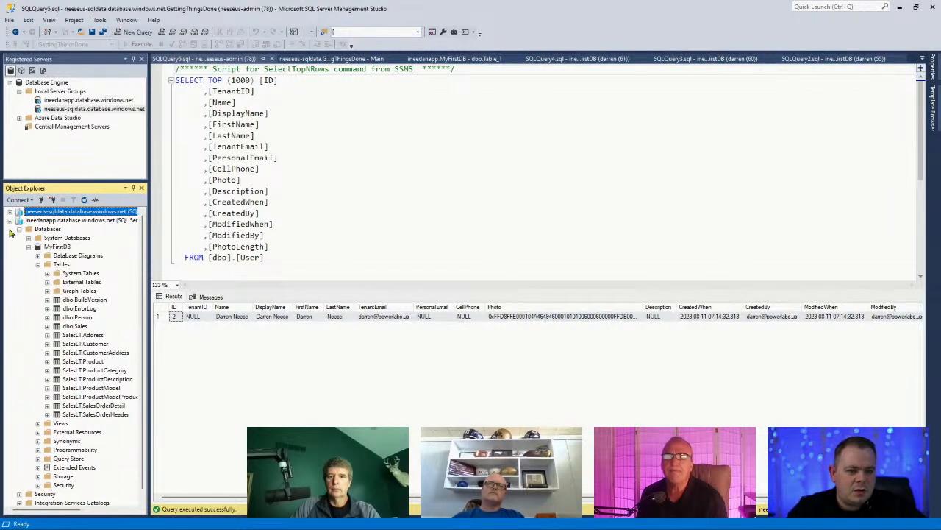
left_click(29, 249)
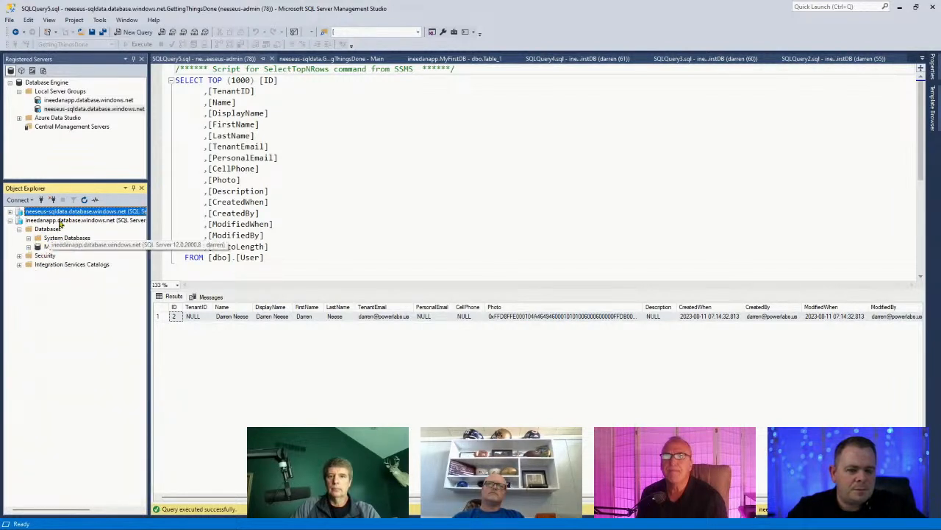
right_click(48, 229)
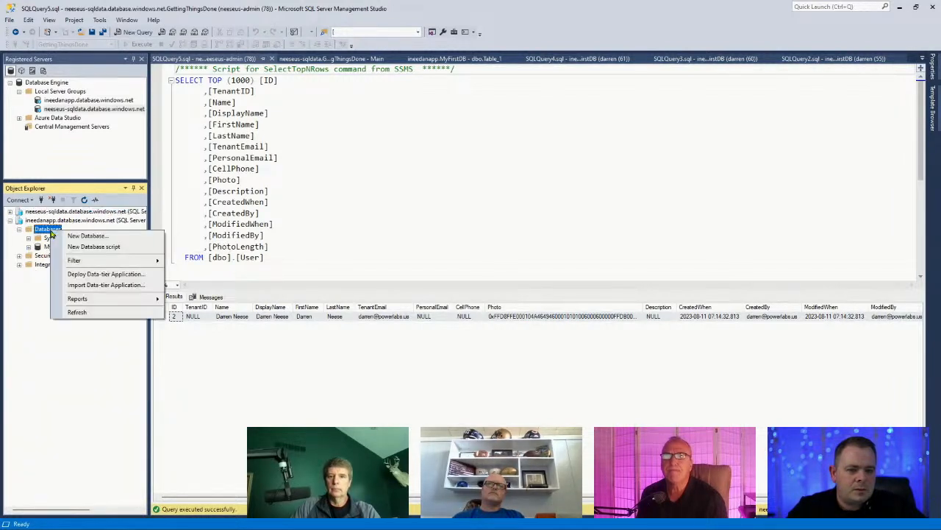
left_click(107, 313)
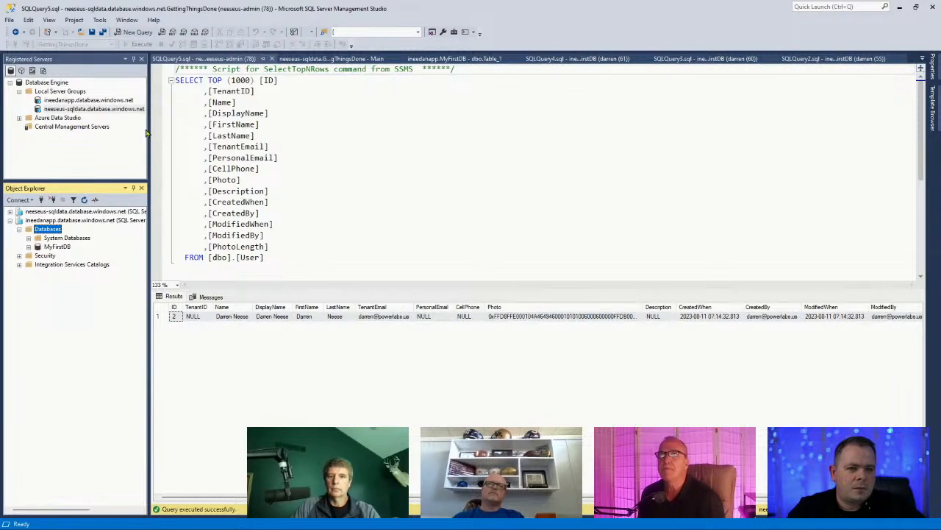
Widen the object tree, reopen the neeseus-sqldata.database.windows.net server from the registered servers, and select its Onboarding database.
left_click_drag(149, 134, 178, 136)
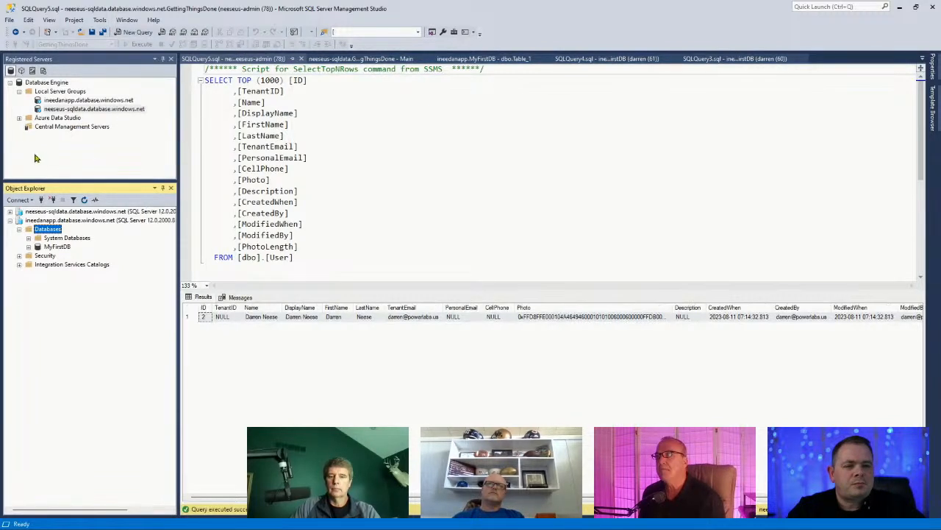
left_click(120, 110)
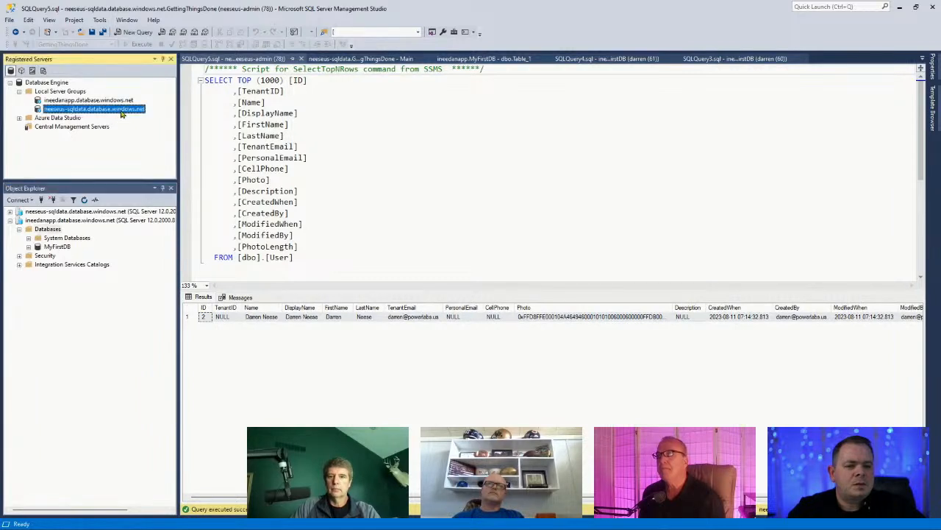
double_click(122, 110)
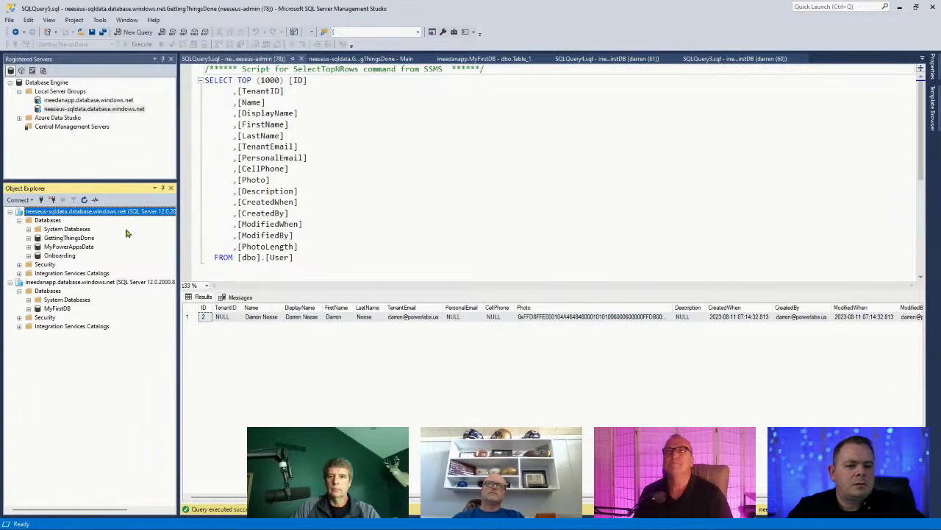
left_click(59, 255)
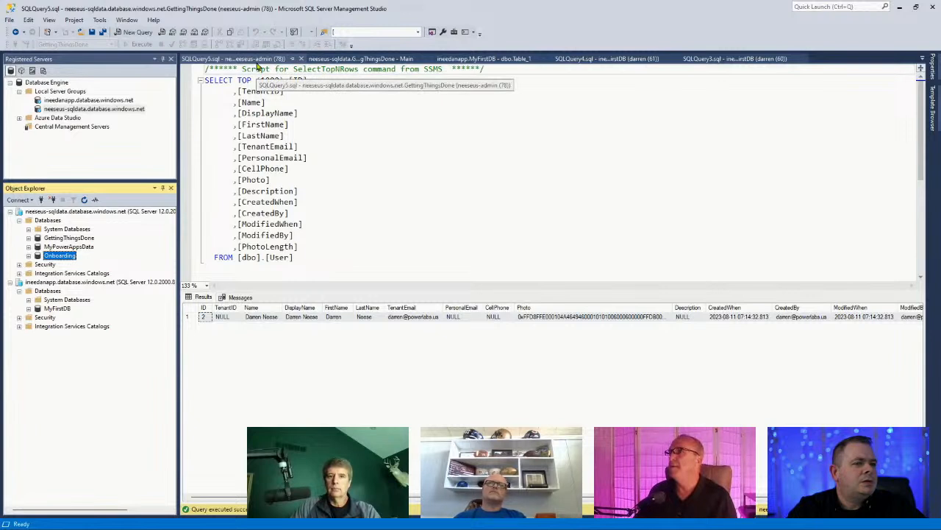
Close every open query and diagram document, including the GettingThingsDone user query.
right_click(258, 66)
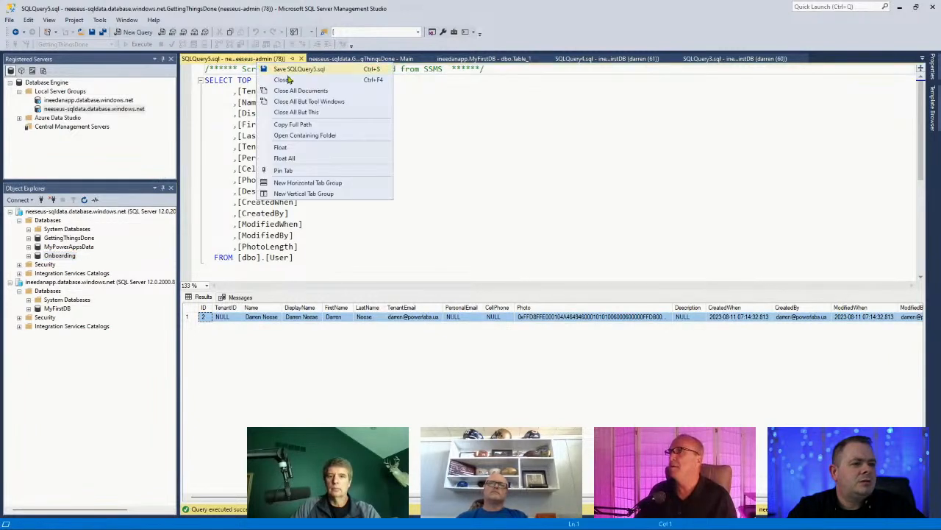
left_click(324, 113)
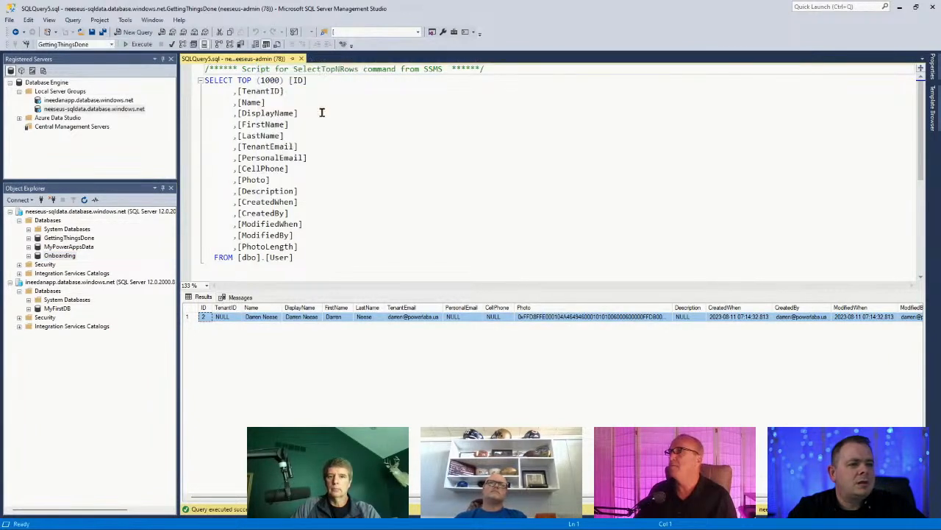
left_click(302, 58)
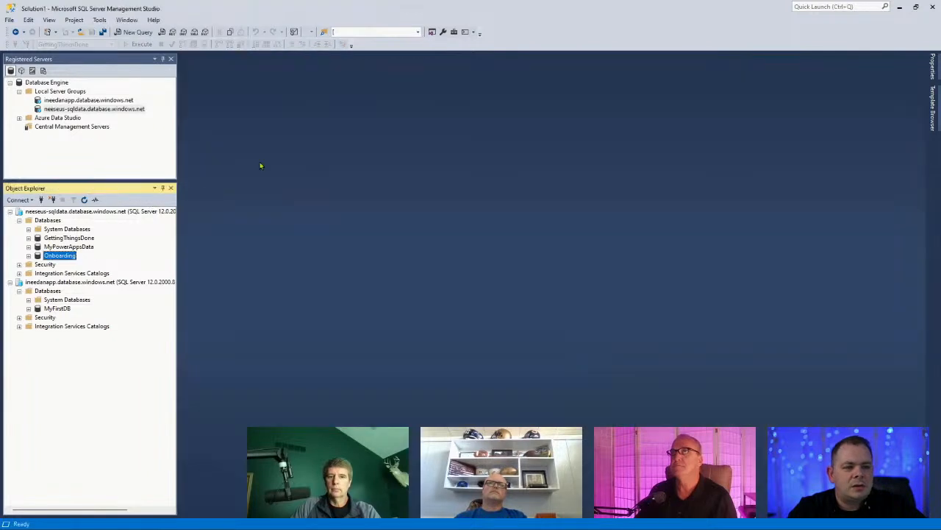
Expand the Onboarding database's tables and query the top 1000 rows of dbo.Users.
double_click(44, 258)
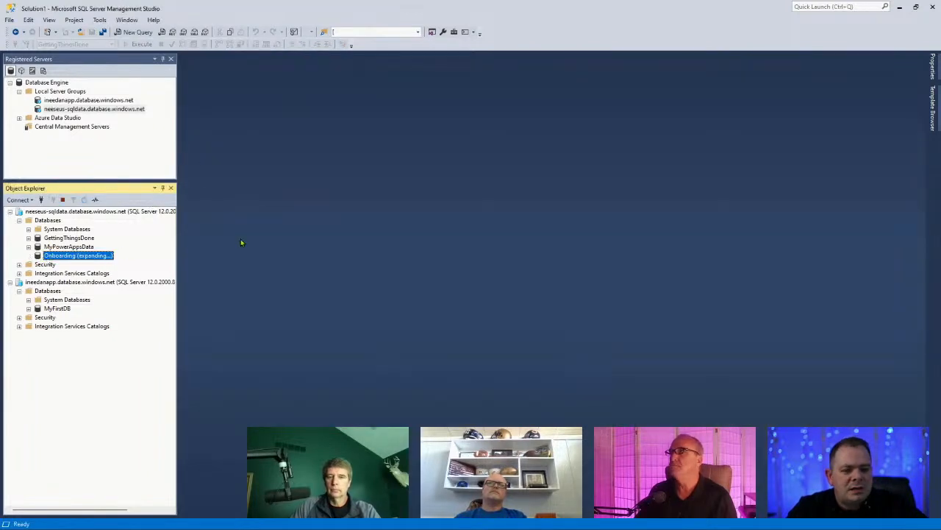
double_click(61, 274)
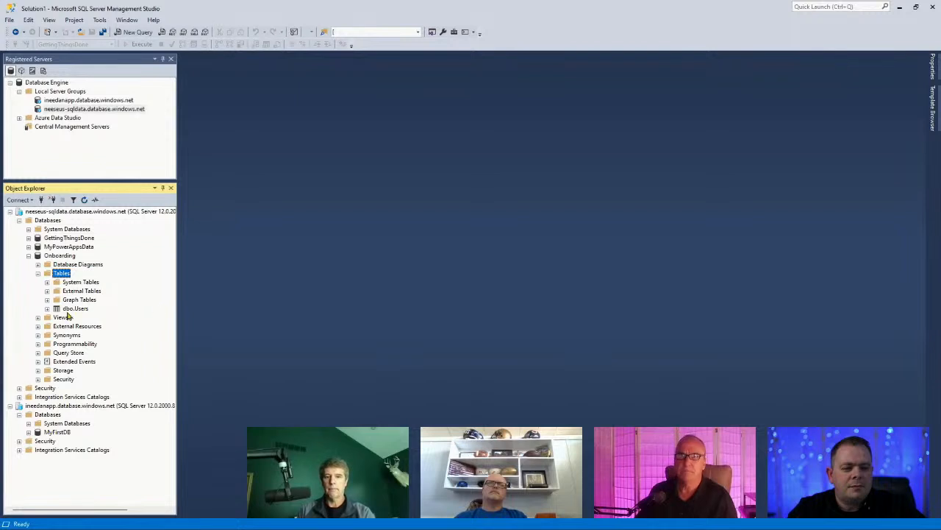
left_click(68, 311)
right_click(70, 314)
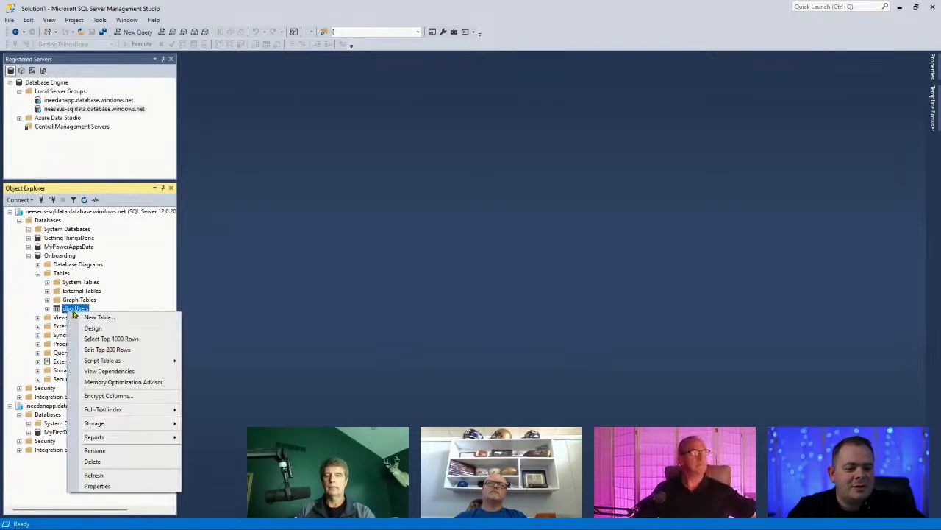
left_click(131, 340)
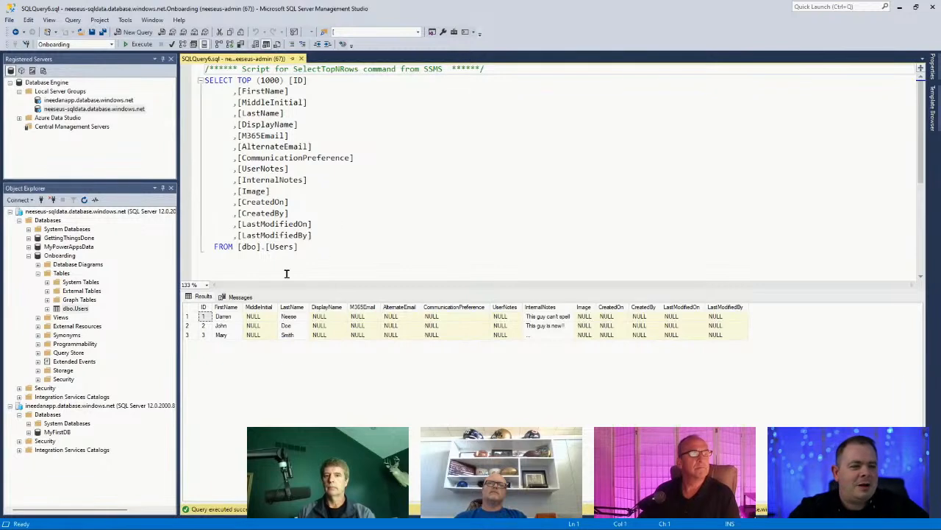
left_click(404, 226)
left_click(380, 240)
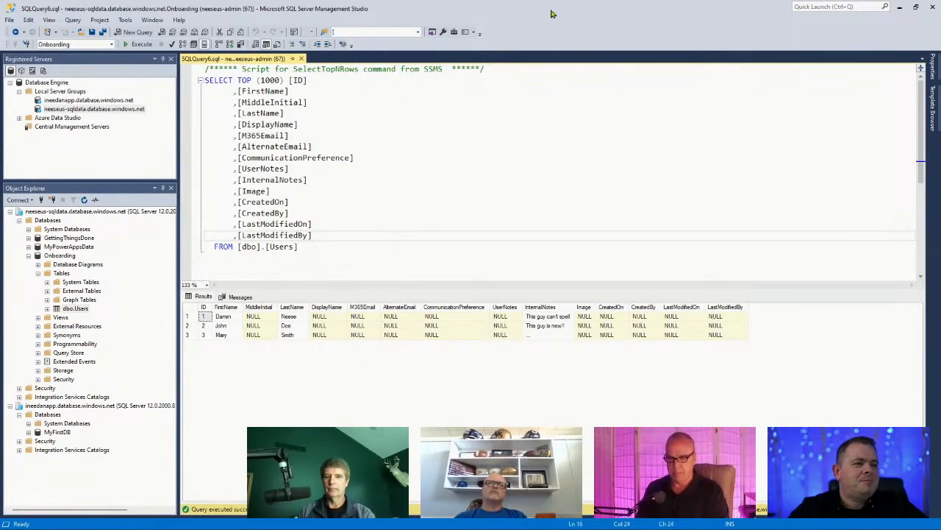
left_click_drag(583, 16, 444, 97)
double_click(444, 91)
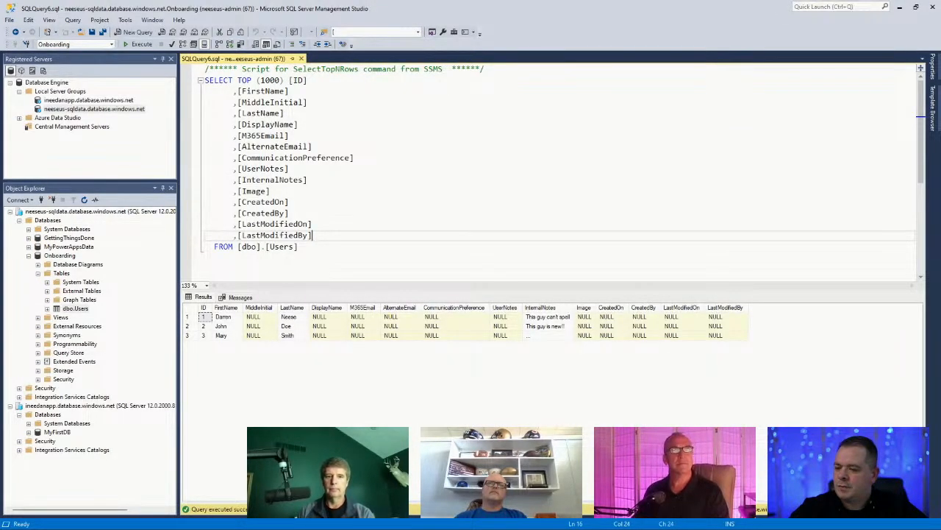
Switch to the Power Platform notes, open the Onboarding note under Sample Projects, and move the notes window out of the way.
key("alt+Tab")
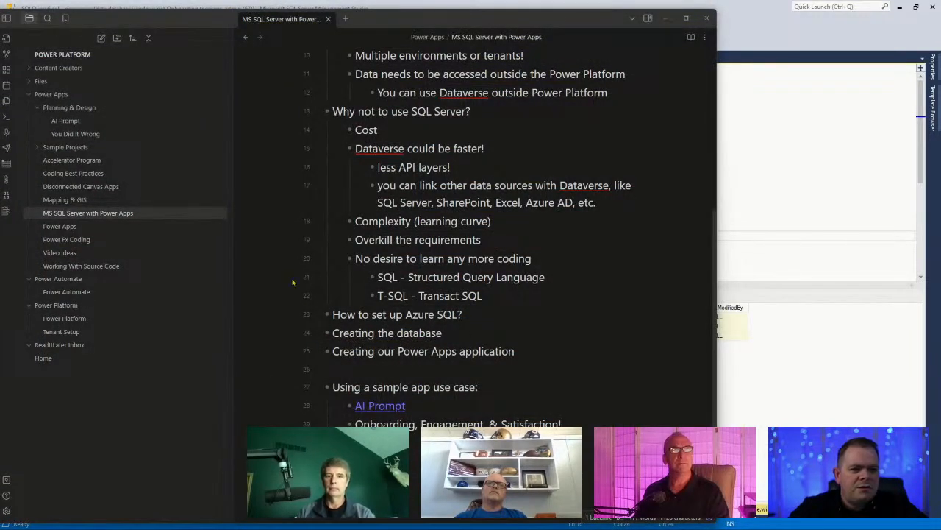
left_click(39, 150)
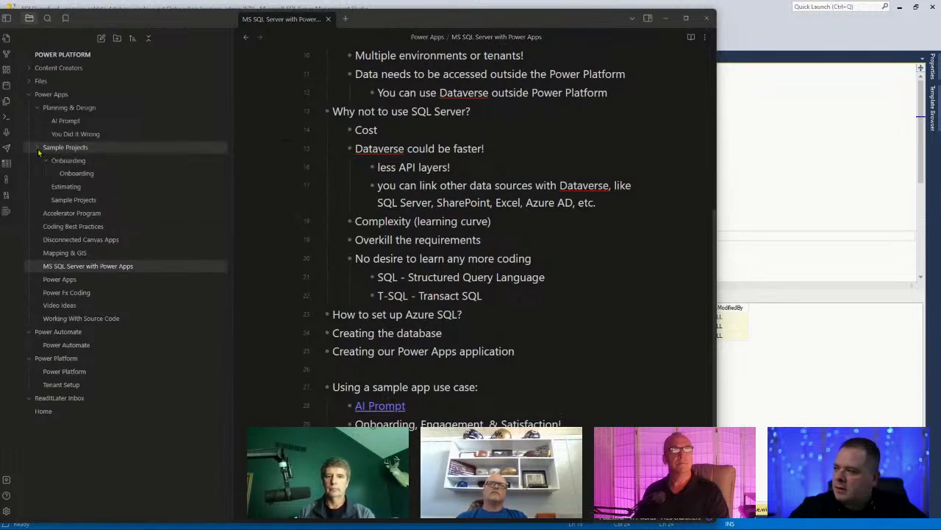
left_click(79, 174)
left_click(81, 164)
left_click(84, 162)
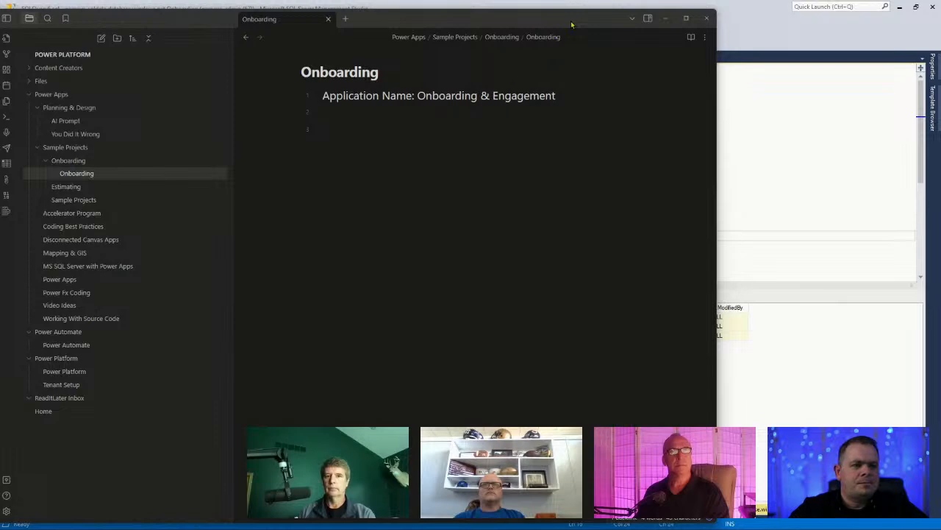
left_click_drag(532, 23, 531, 0)
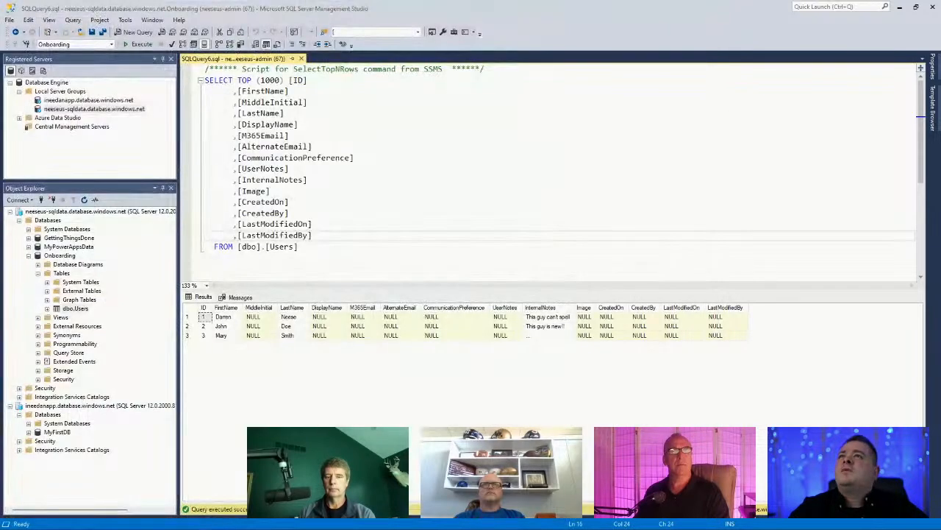
key("Down")
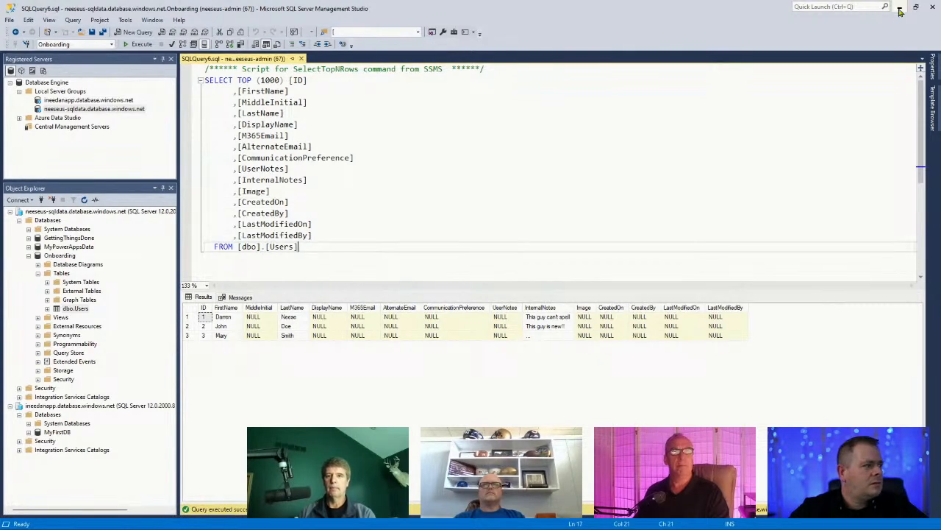
left_click(389, 219)
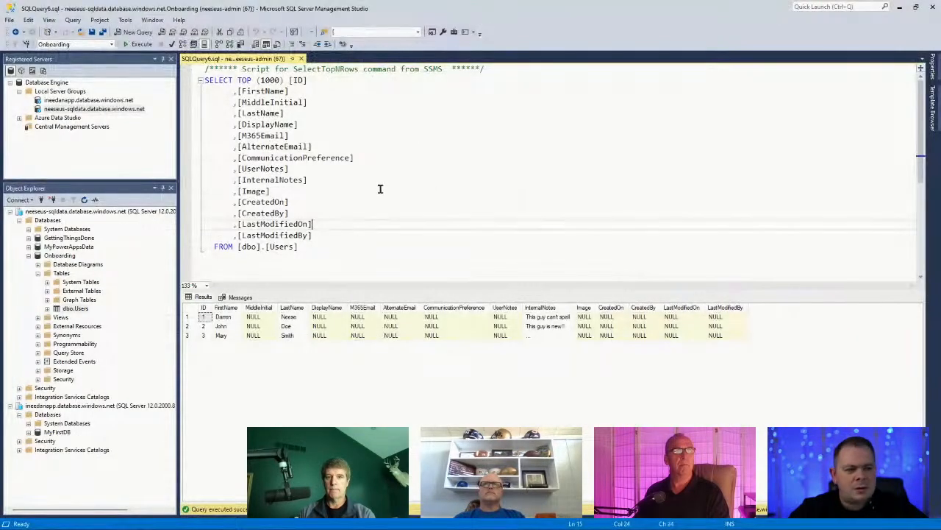
left_click(404, 162)
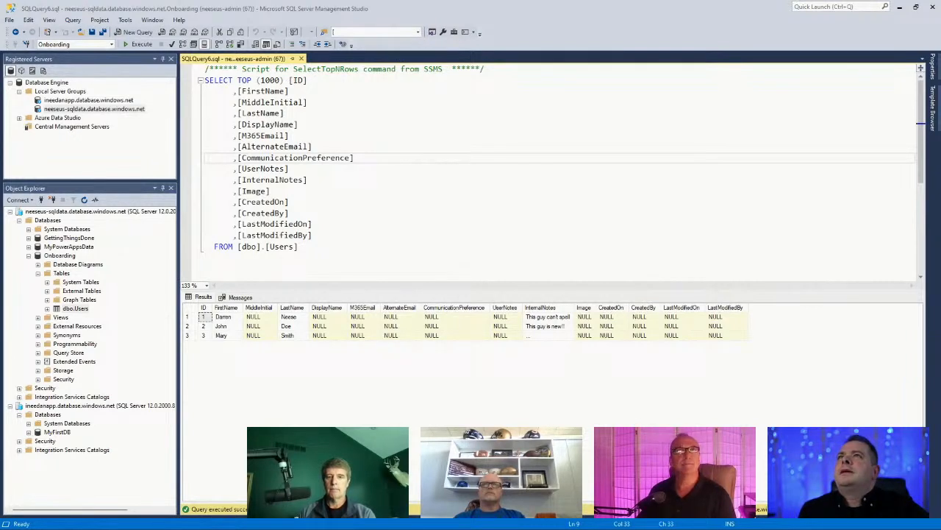
Bring Onboarding.docx in Word on screen, maximize and enlarge it, and review its application description and list of app screens.
left_click_drag(0, 94, 406, 108)
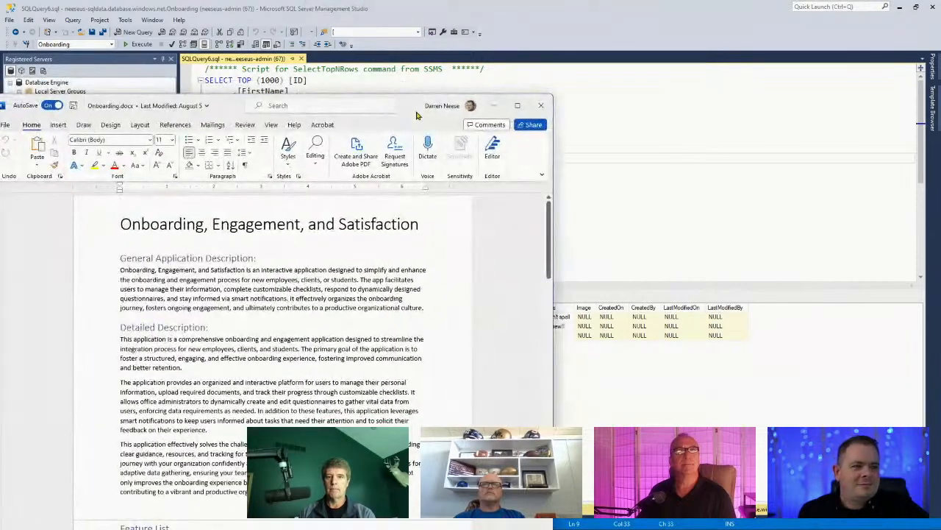
double_click(425, 108)
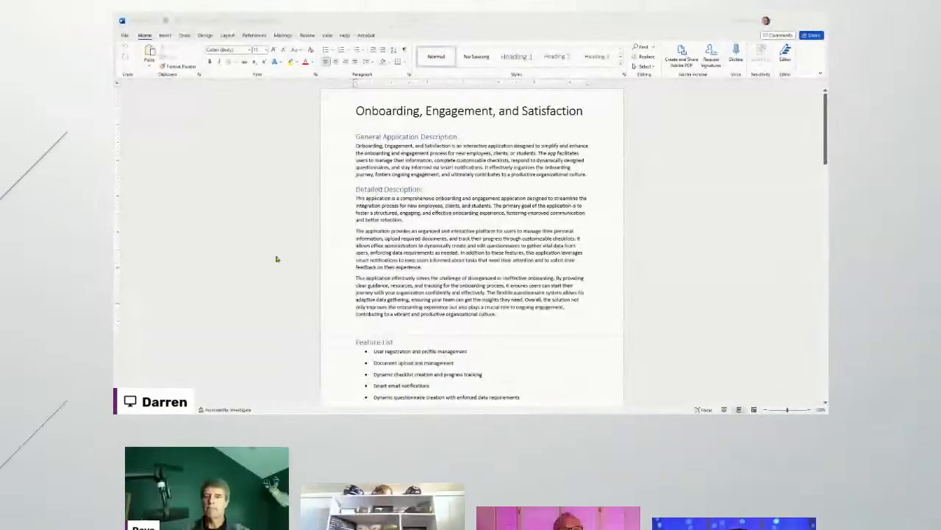
scroll(483, 230, "up", 2)
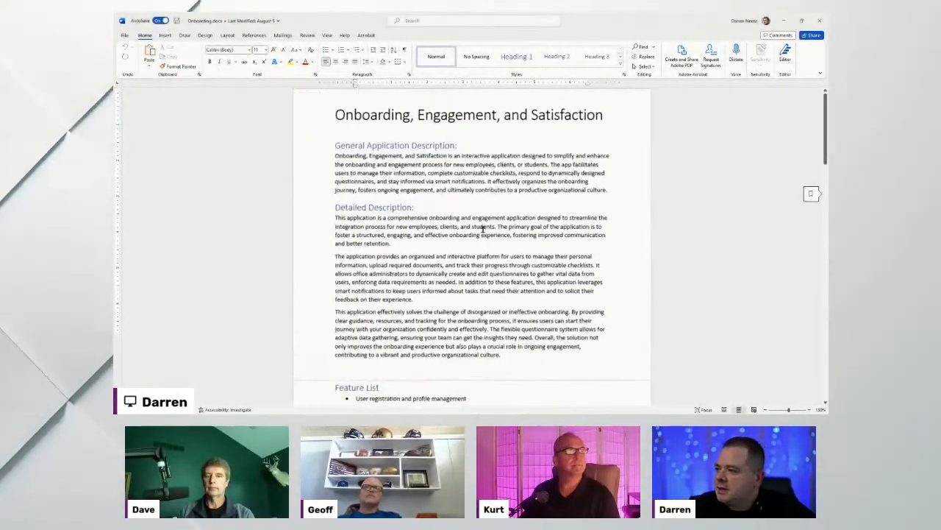
scroll(483, 230, "up", 5)
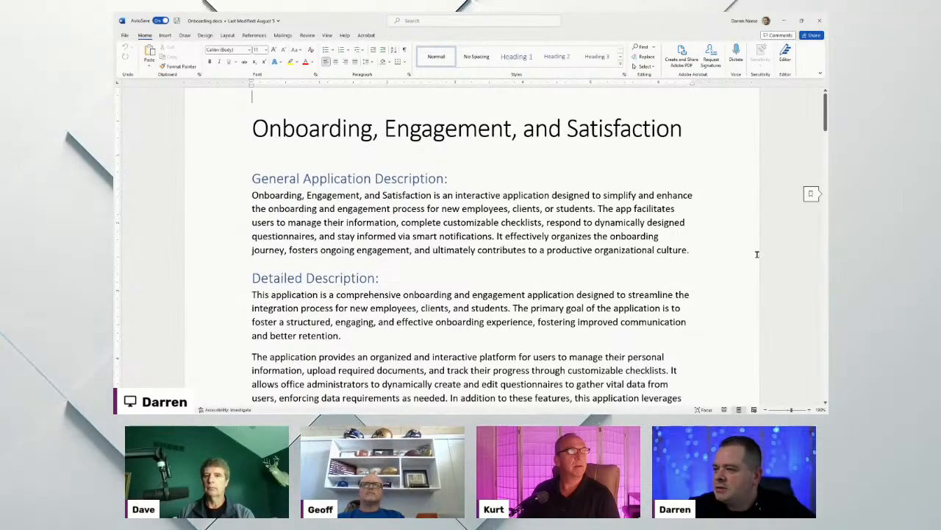
scroll(599, 239, "down", 15)
scroll(599, 241, "down", 20)
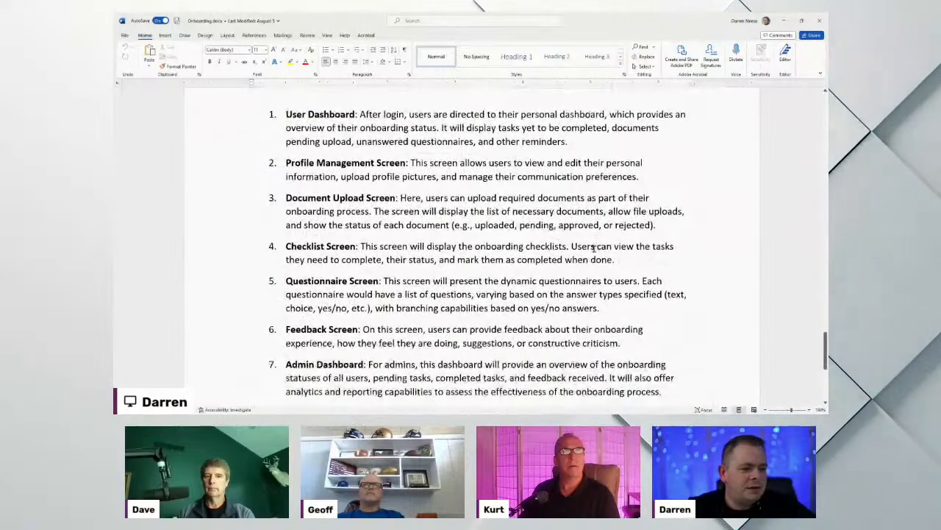
Copy the entire Onboarding.docx text into the Onboarding note and look through its table definitions and user stories.
key("ctrl+a")
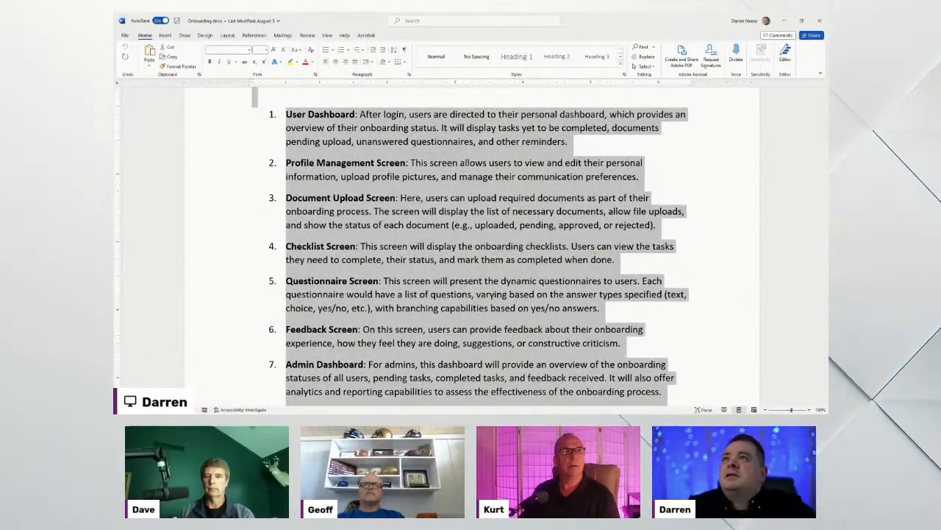
key("alt+Tab")
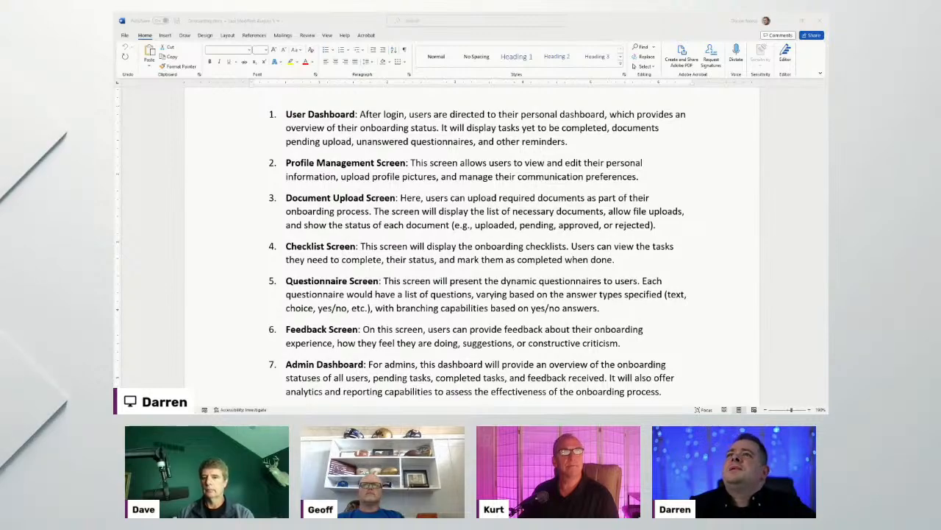
left_click_drag(118, 368, 433, 52)
scroll(647, 313, "down", 5)
scroll(648, 313, "down", 15)
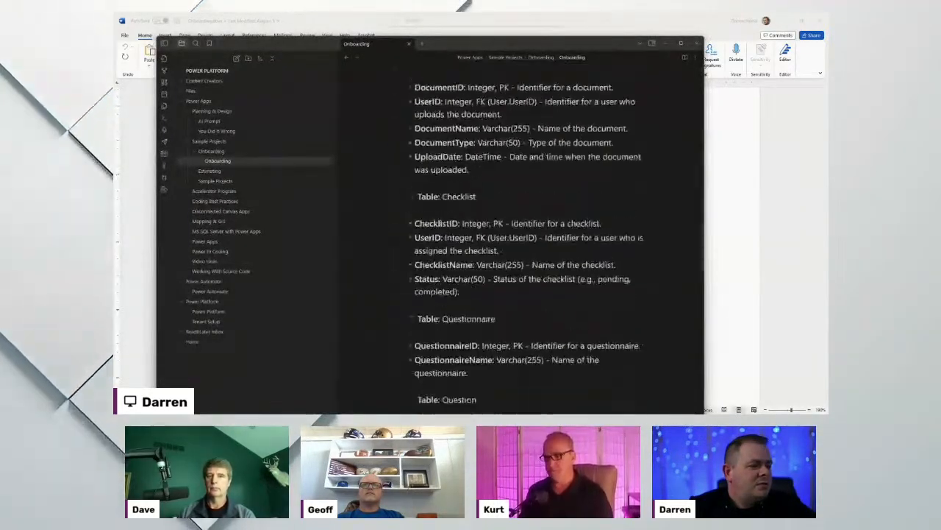
scroll(526, 243, "down", 10)
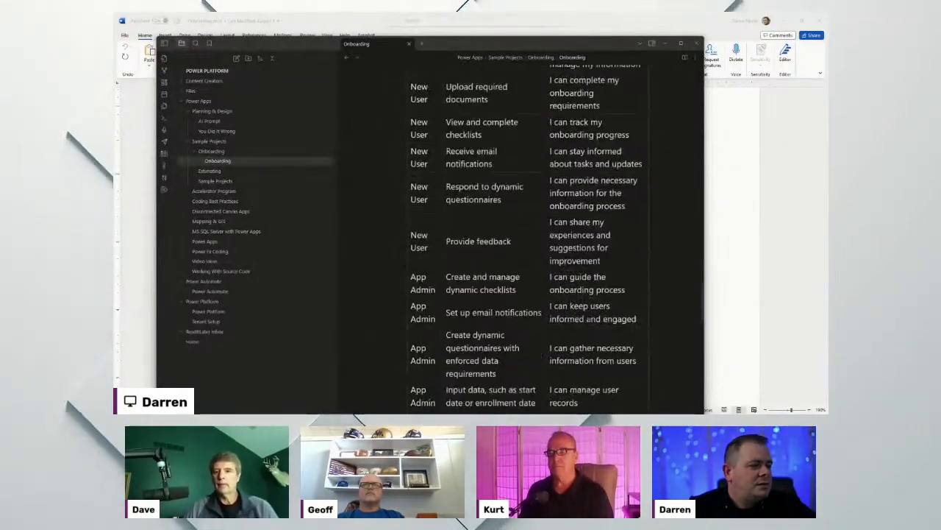
Skim the Onboarding note's user stories and screen listing, and show the note maximized from its beginning.
scroll(526, 243, "up", 5)
scroll(525, 243, "down", 10)
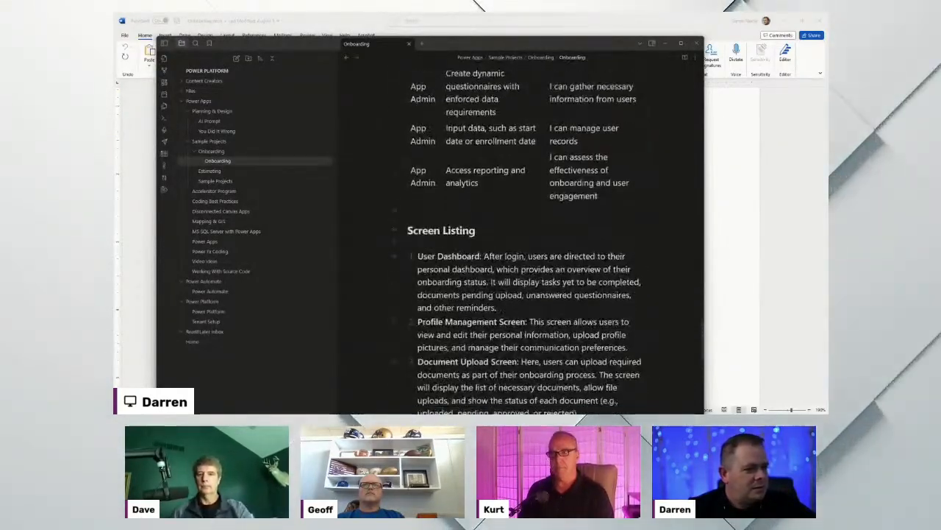
scroll(526, 242, "up", 20)
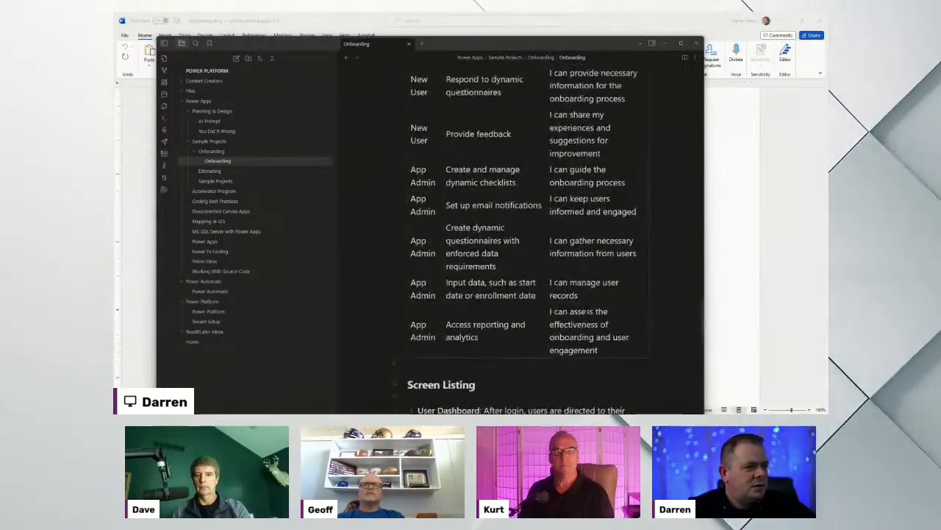
scroll(670, 237, "up", 8)
left_click_drag(652, 21, 827, 23)
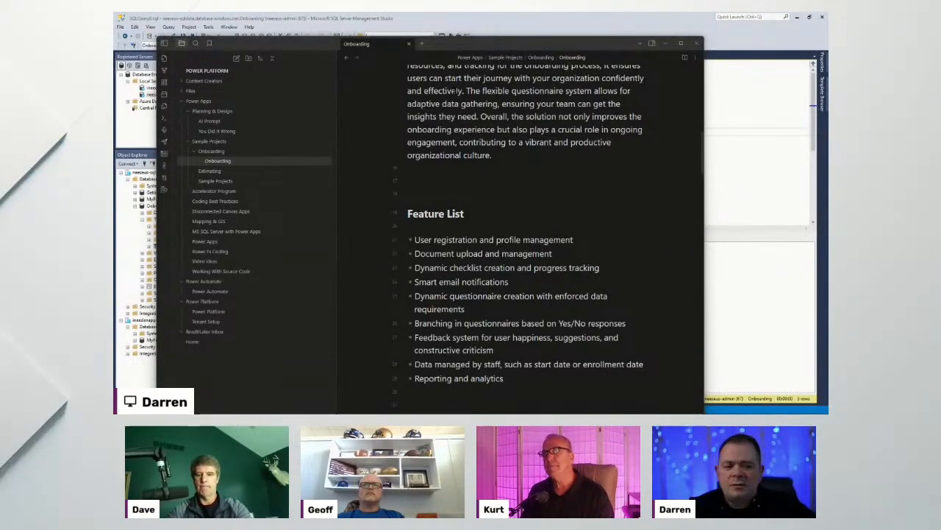
double_click(487, 45)
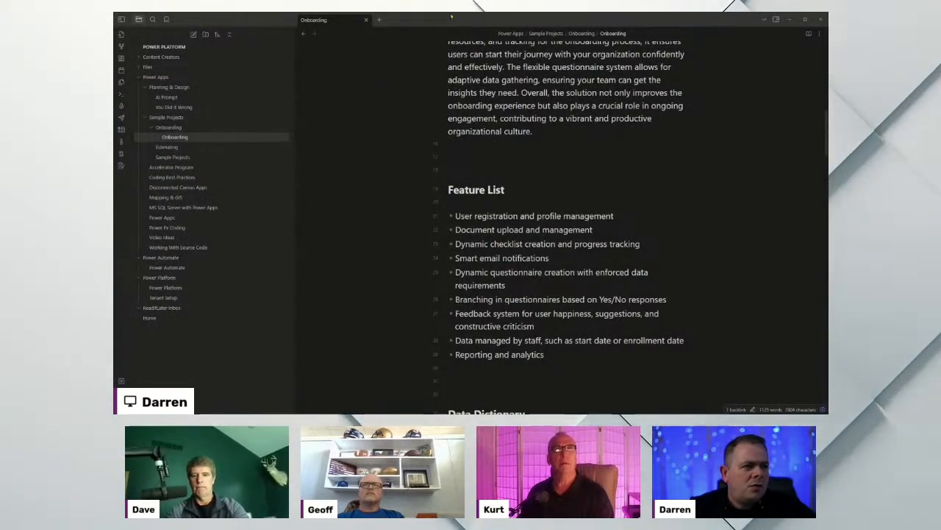
scroll(450, 96, "up", 10)
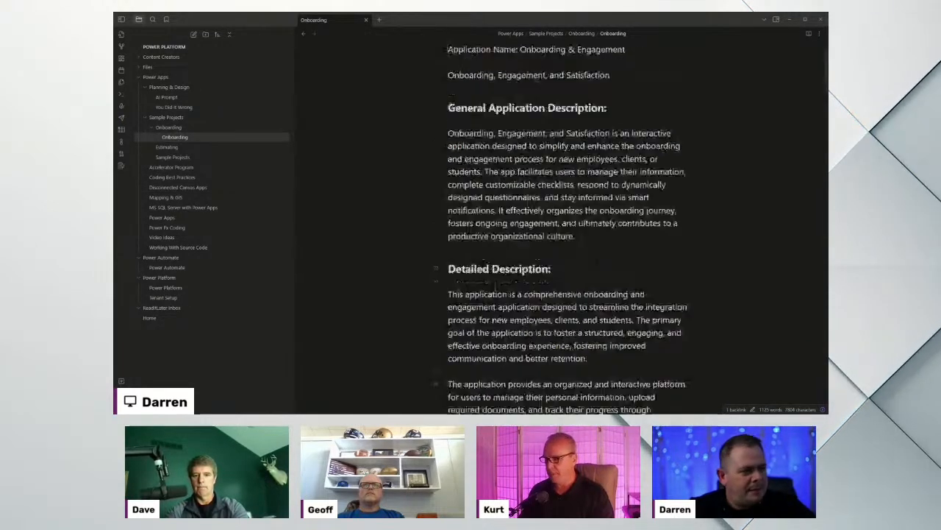
scroll(451, 96, "up", 1)
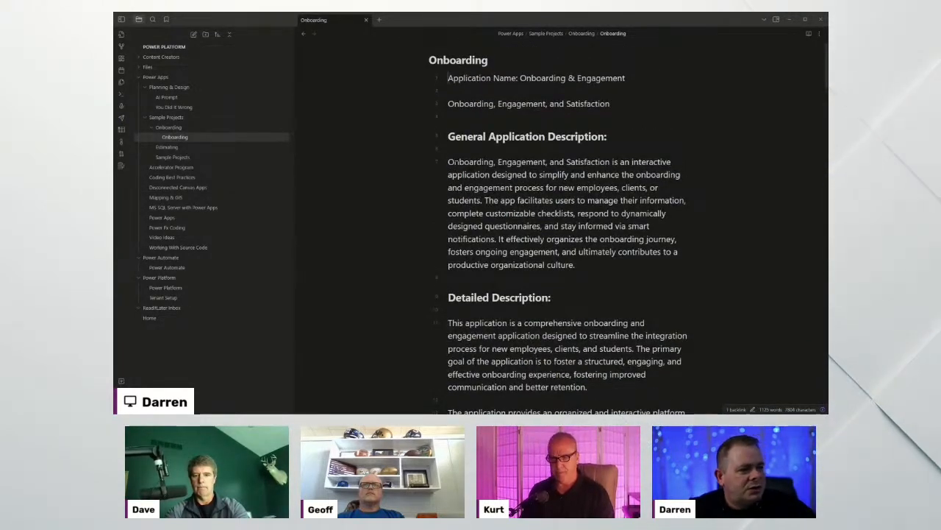
Highlight and read the General Application Description paragraph, glancing over the detailed description below it.
left_click_drag(576, 265, 448, 162)
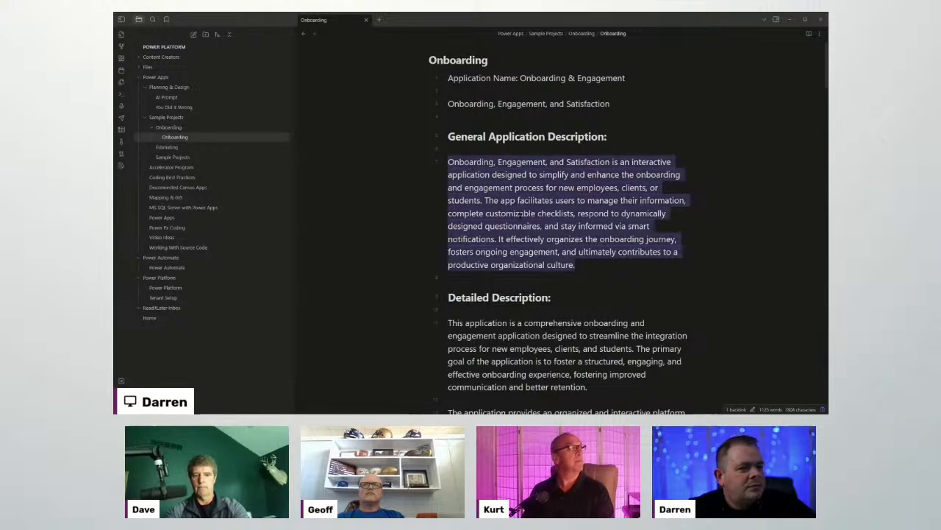
left_click(581, 272)
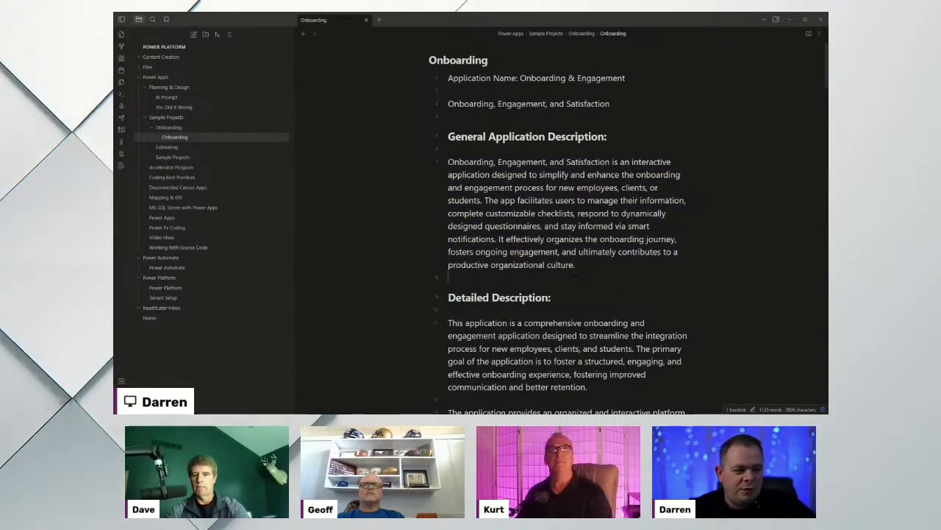
left_click_drag(575, 265, 481, 175)
left_click(685, 213)
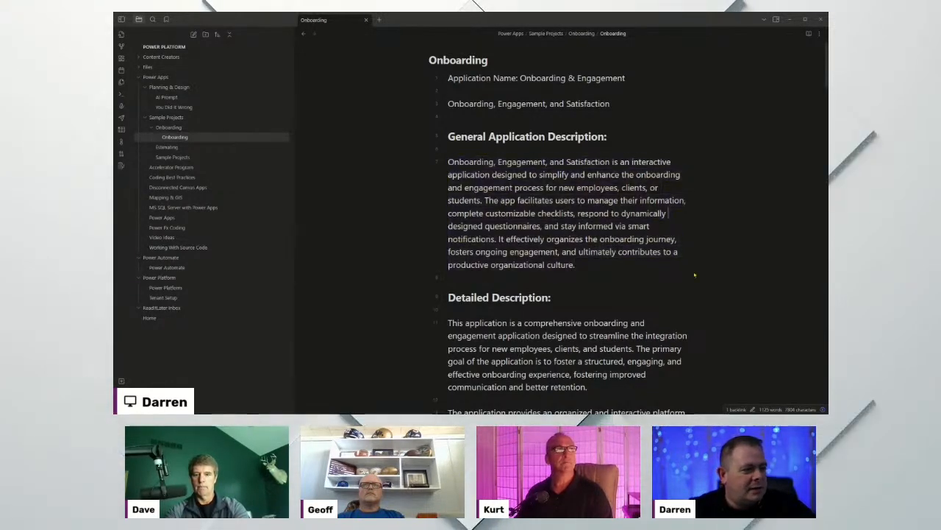
scroll(692, 279, "down", 2)
scroll(567, 221, "down", 3)
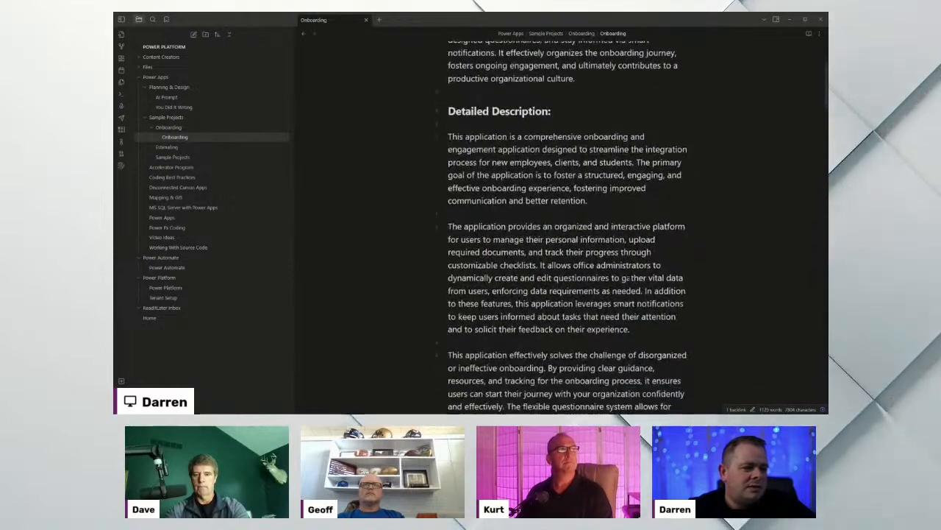
scroll(566, 220, "down", 3)
scroll(567, 221, "up", 4)
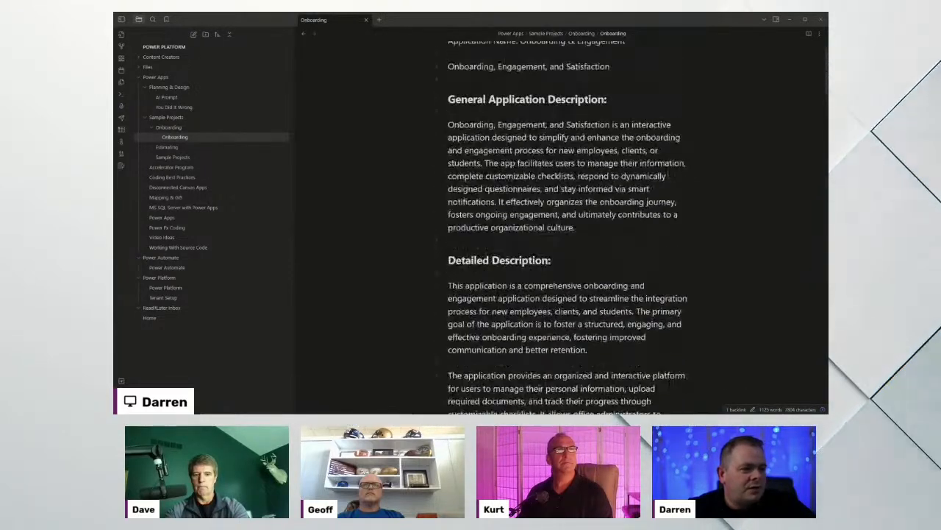
left_click_drag(577, 227, 446, 137)
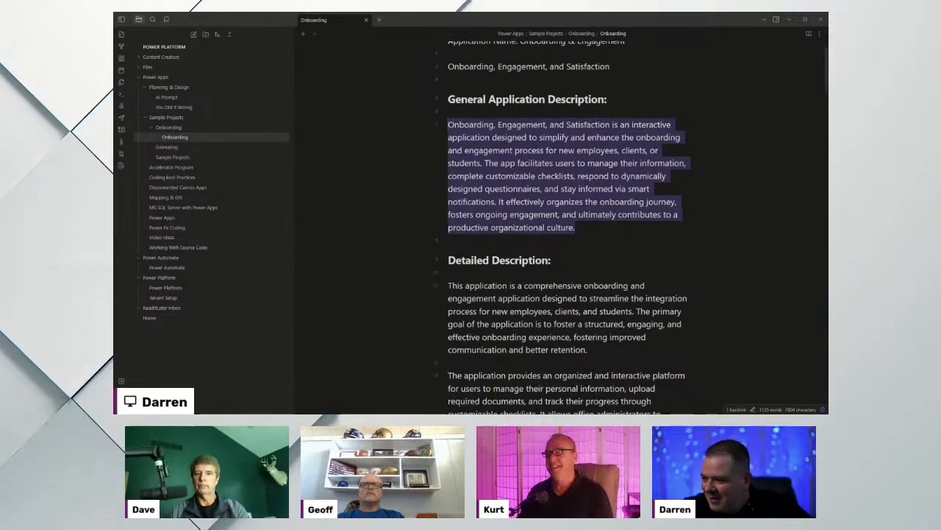
left_click(564, 214)
Read through the Detailed Description paragraphs of the Onboarding note.
scroll(567, 221, "down", 3)
scroll(567, 221, "down", 5)
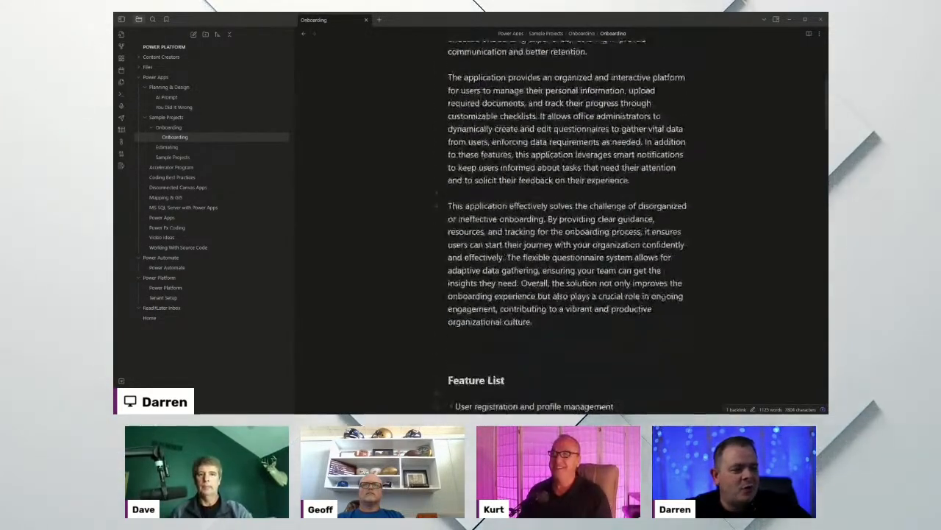
scroll(566, 221, "up", 2)
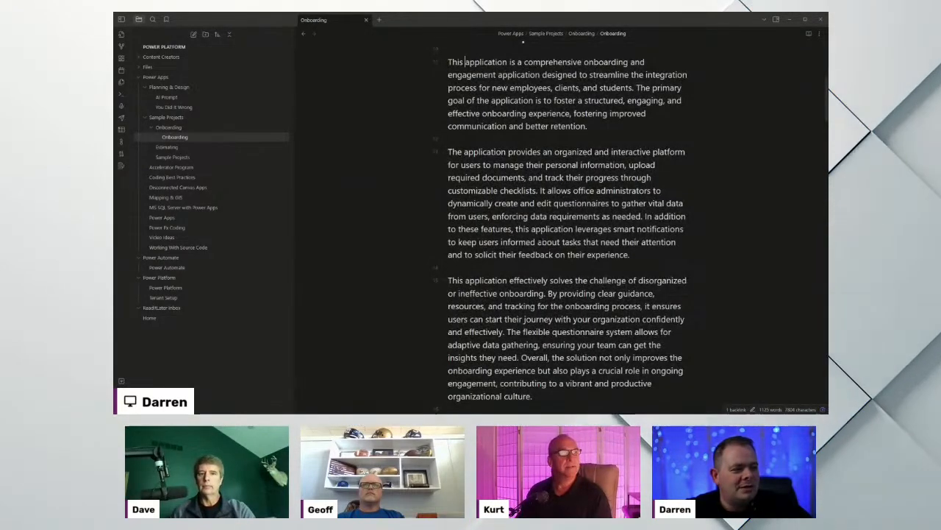
scroll(581, 261, "down", 3)
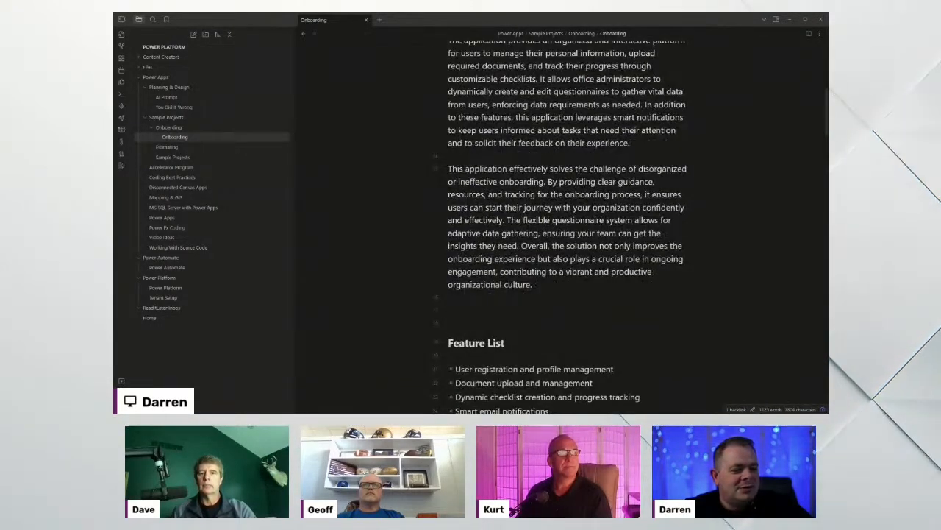
scroll(566, 221, "up", 3)
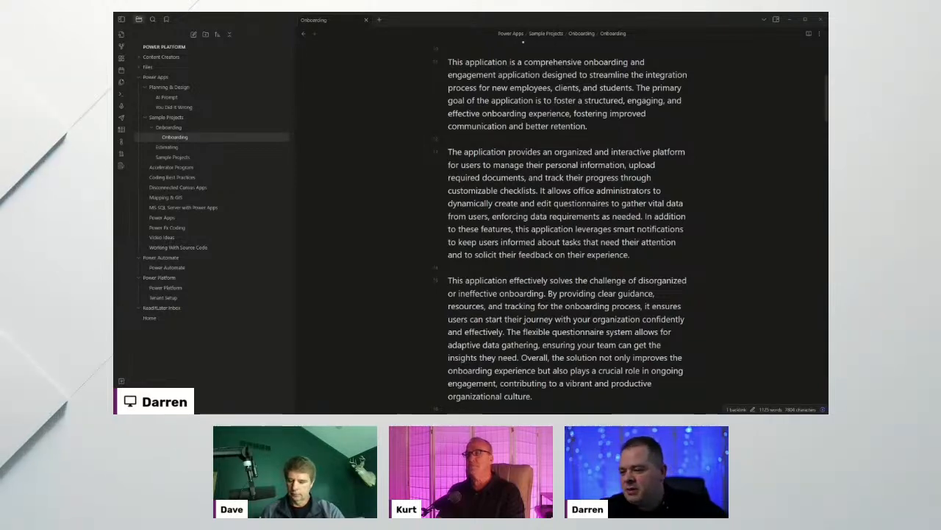
left_click(651, 281)
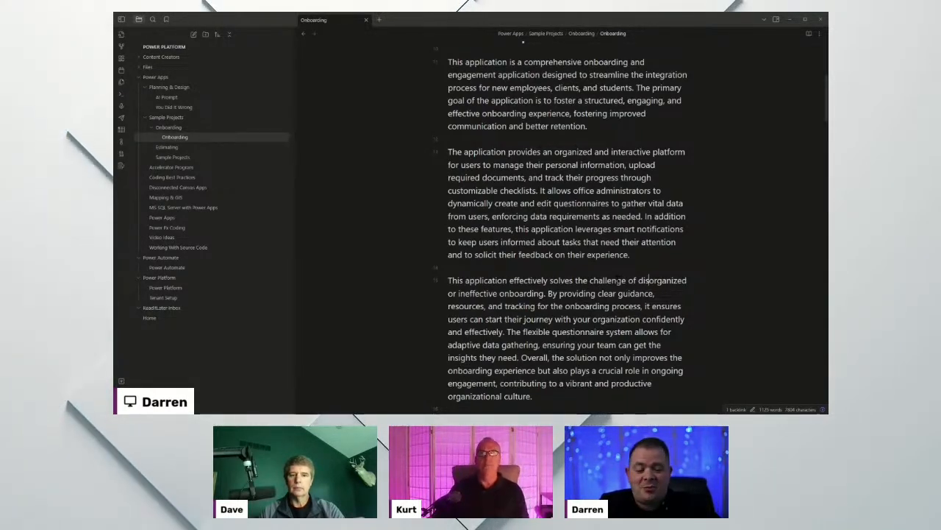
scroll(567, 221, "up", 4)
scroll(567, 220, "down", 4)
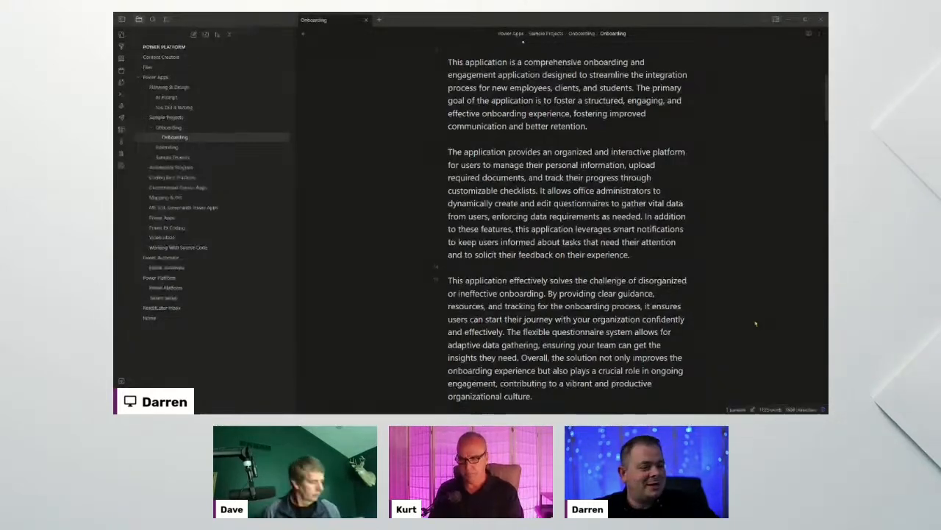
Add the sub-bullet "some of this will be done by M365" under "User registration and profile management" in the Feature List.
scroll(755, 324, "down", 4)
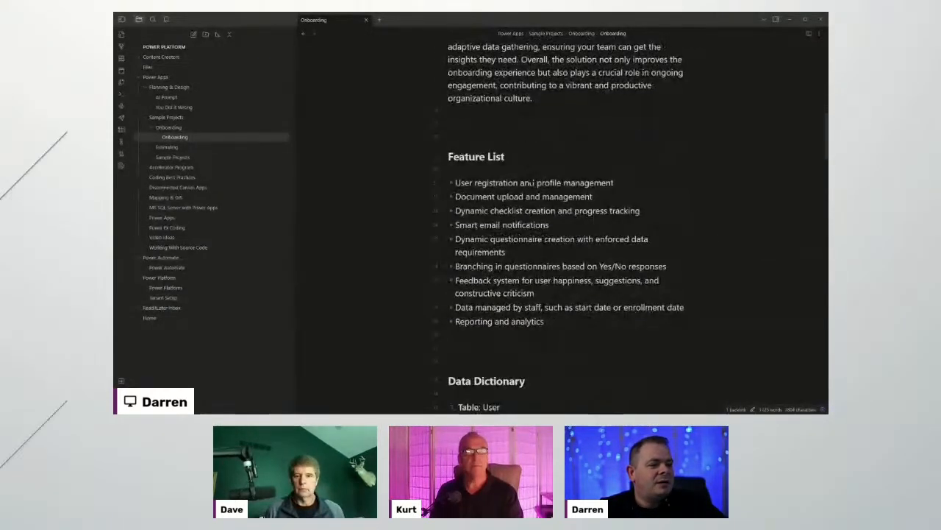
scroll(571, 322, "down", 1)
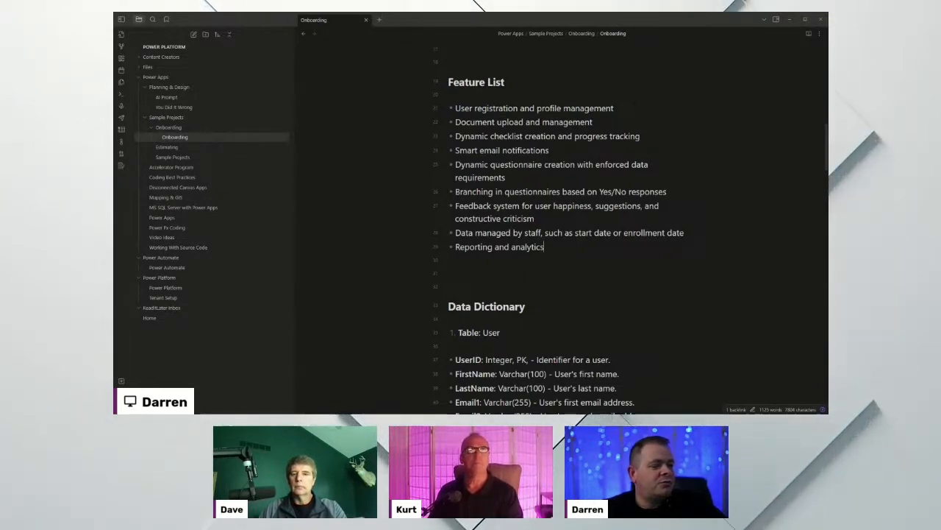
left_click(614, 109)
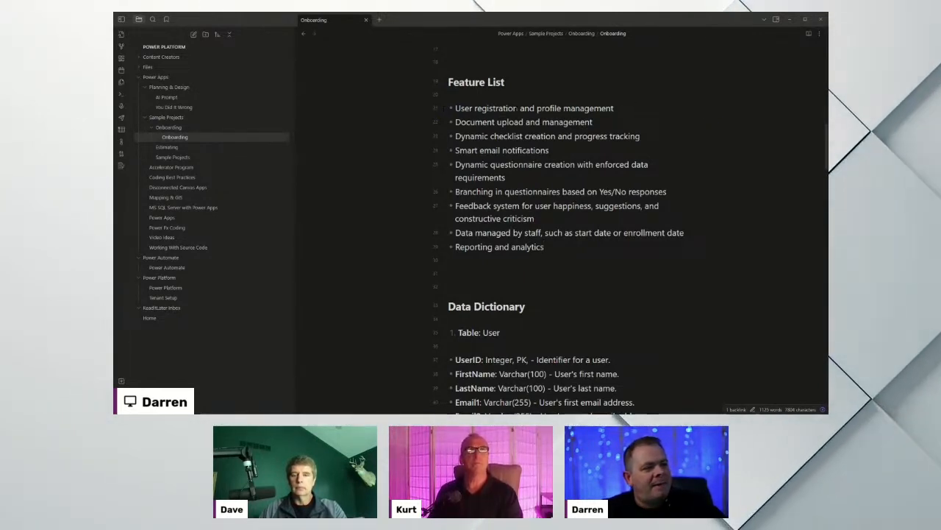
key("Return")
key("Tab")
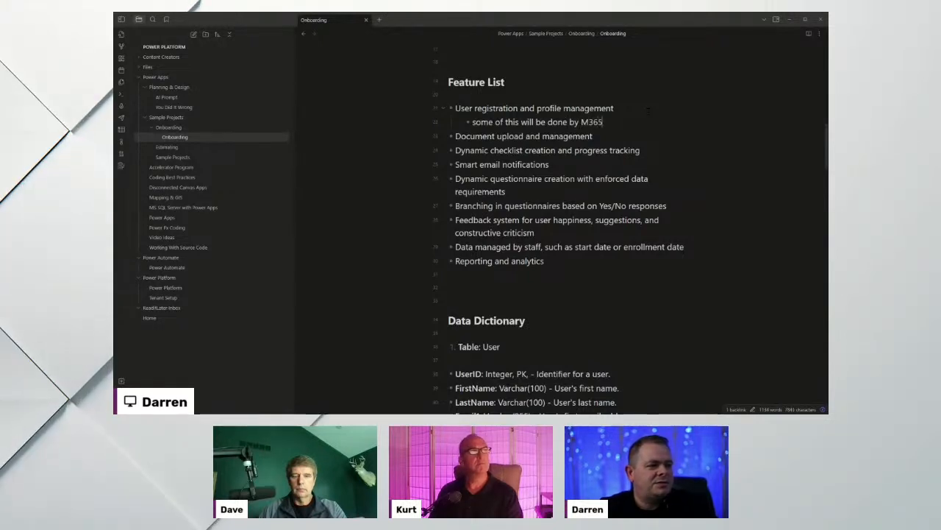
Highlight the profile management, document upload, dynamic checklist and smart email notification features one after another for review.
key("Up")
key("Home")
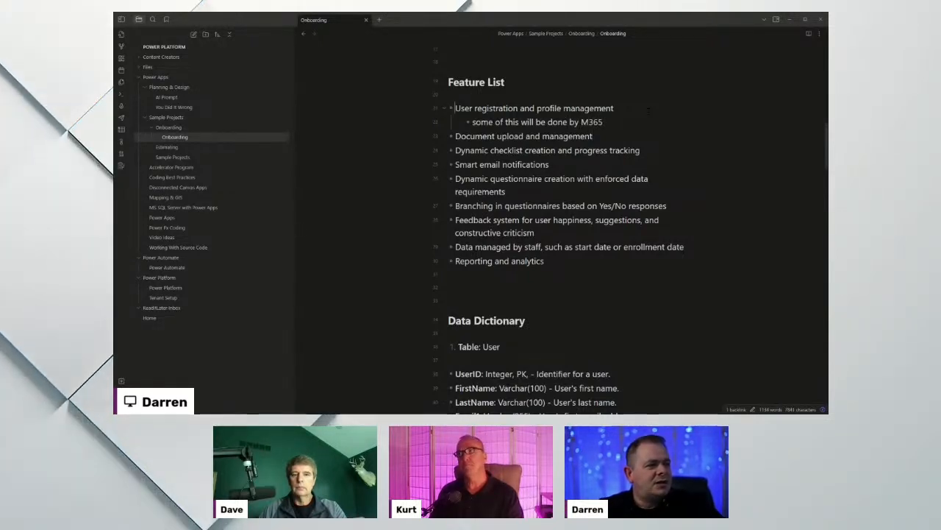
key("ctrl+shift+Right")
key("ctrl+shift+Right")
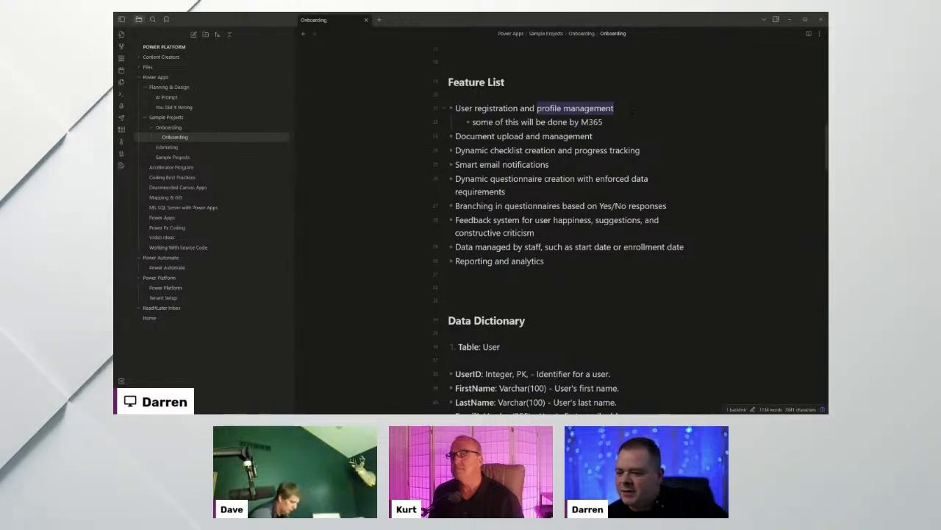
left_click_drag(632, 113, 537, 108)
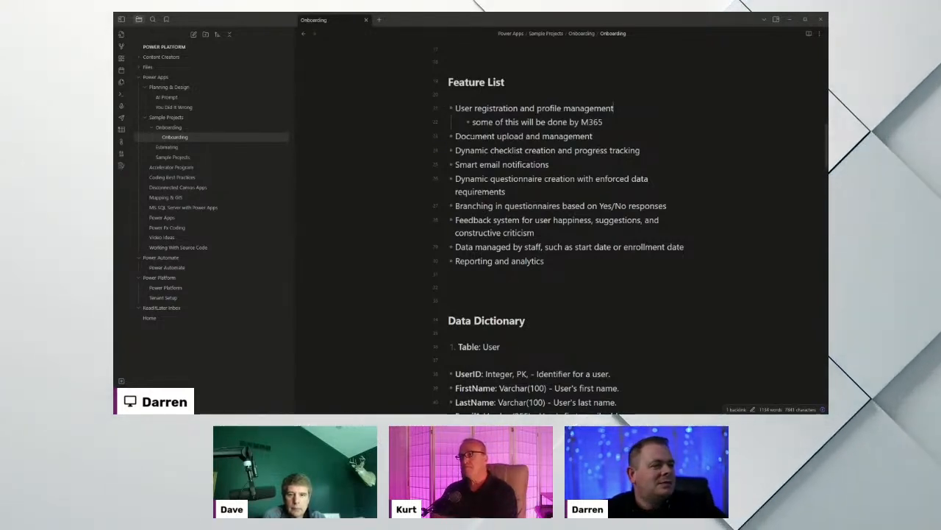
left_click_drag(594, 136, 467, 136)
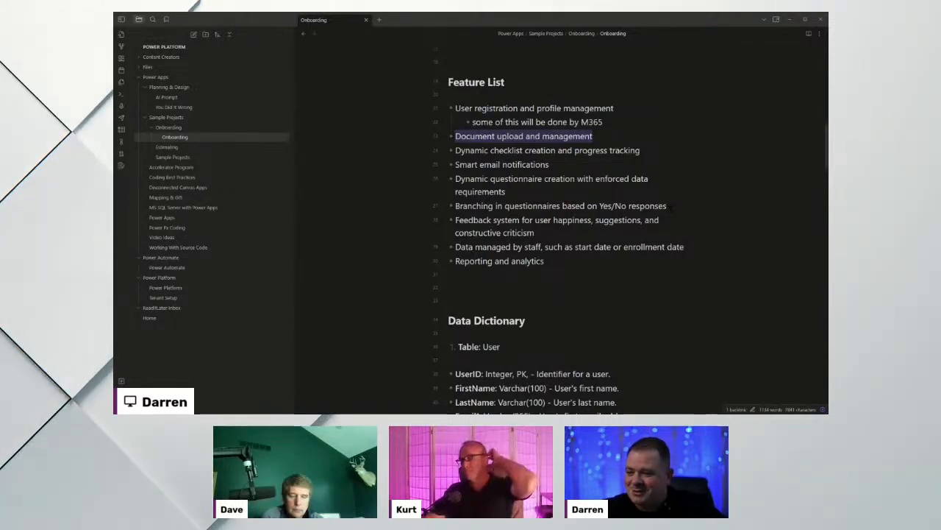
left_click(610, 134)
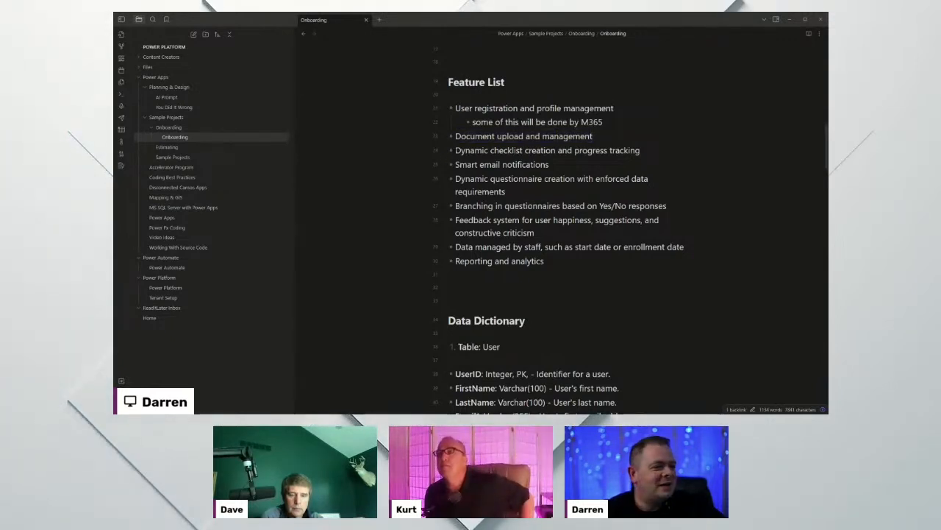
left_click_drag(456, 150, 640, 151)
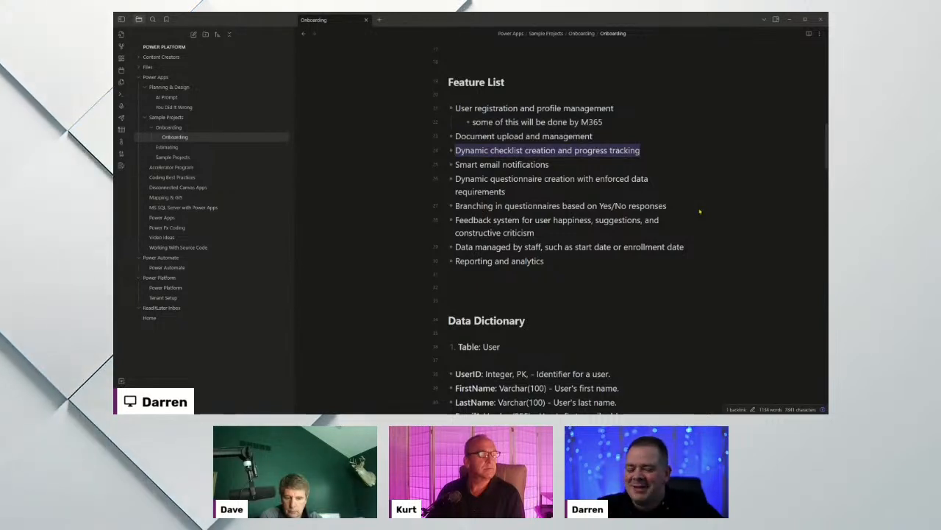
left_click(550, 165)
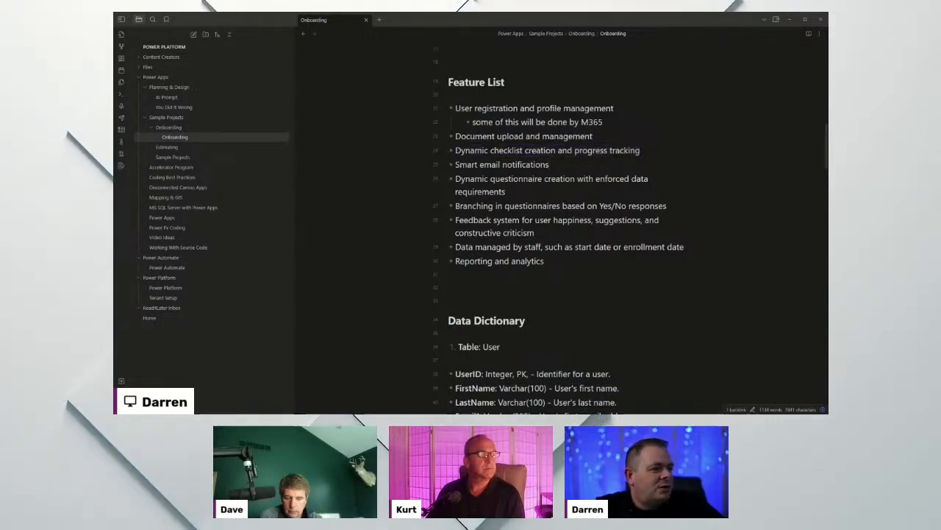
key("shift+Home")
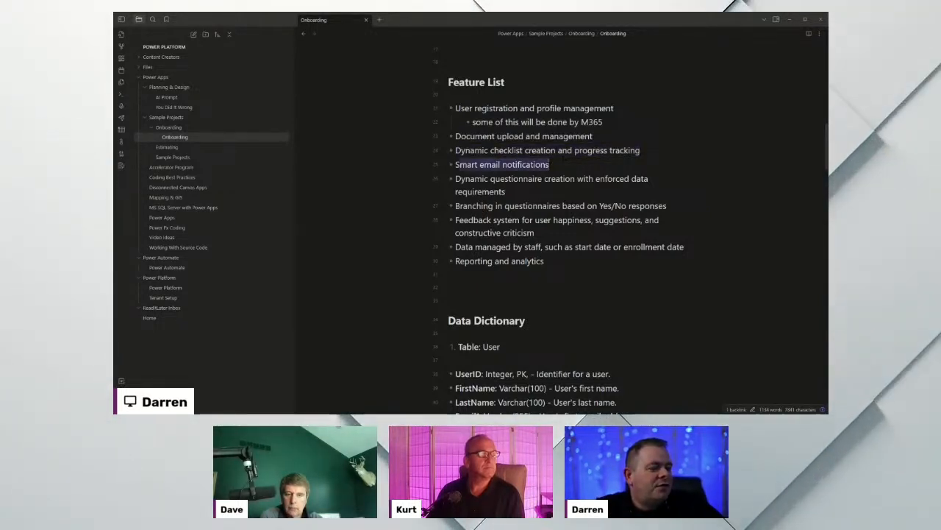
Add the sub-bullet "examples: 90-day checkin" under "Smart email notifications" in the Feature List.
left_click(565, 162)
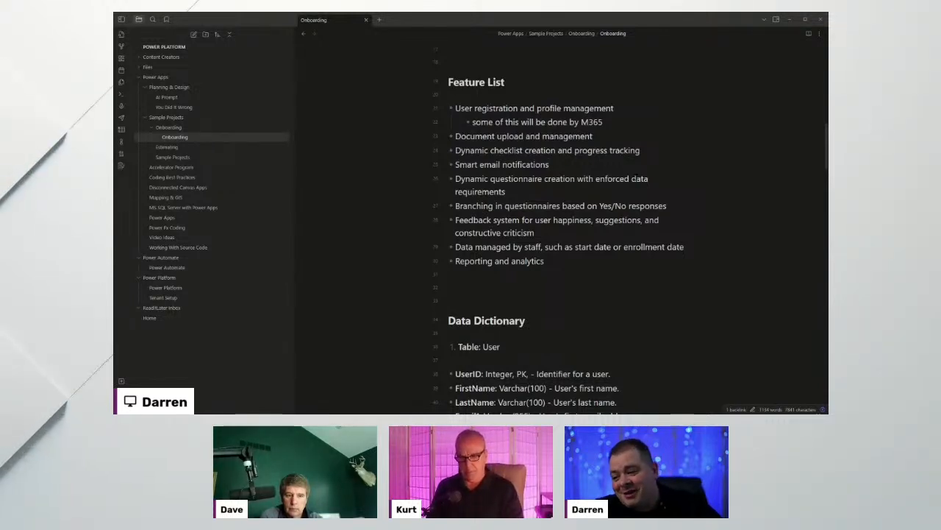
key("Return")
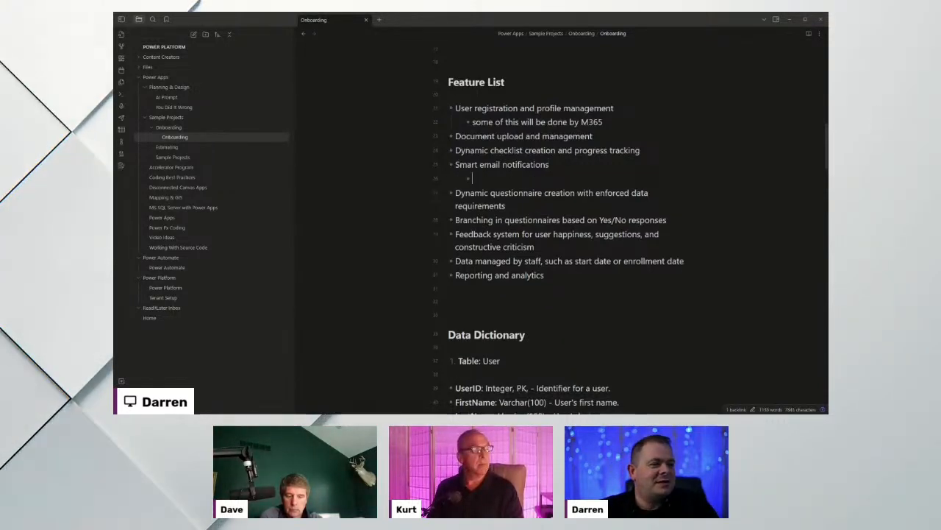
key("Tab")
type("EXA")
key("BackSpace")
key("BackSpace")
key("BackSpace")
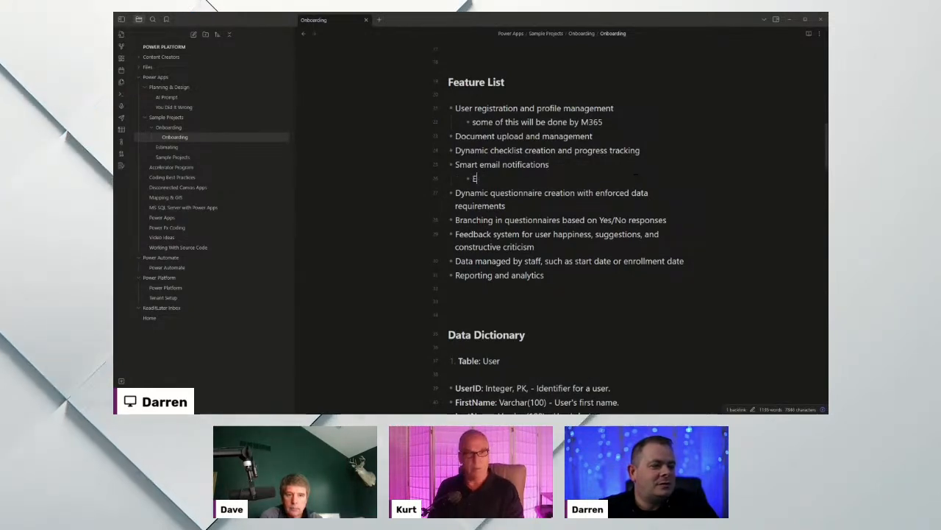
type("examples")
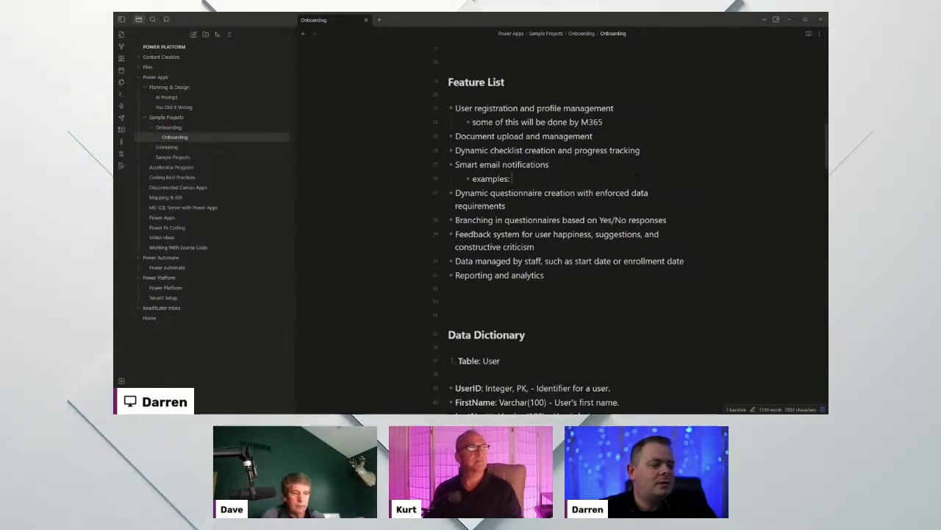
type(": 90-")
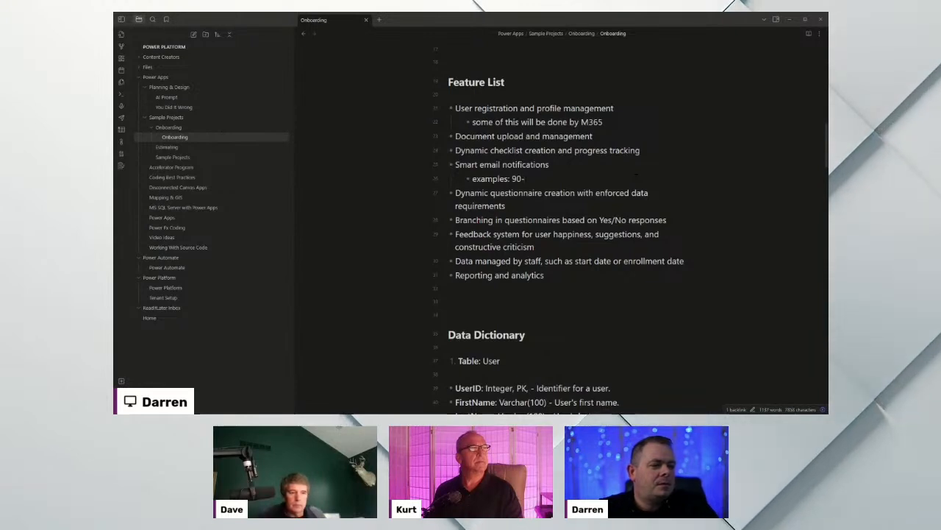
type("day check")
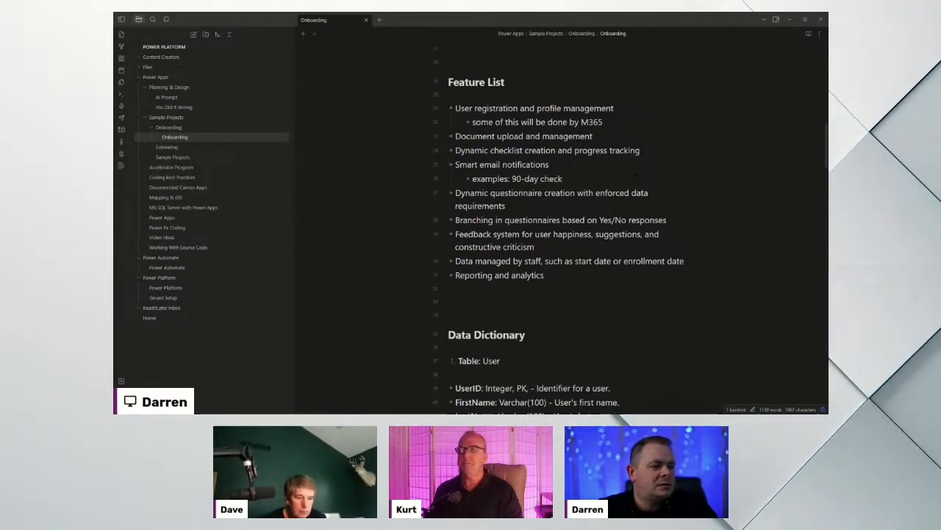
type("in")
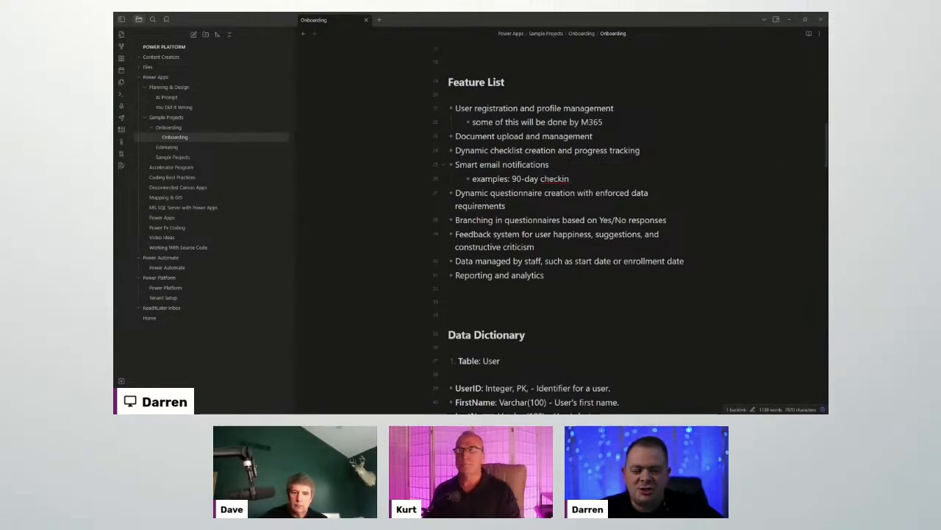
Correct the misspelled "checkin" in the examples sub-bullet to the suggested spelling "check-in".
right_click(561, 179)
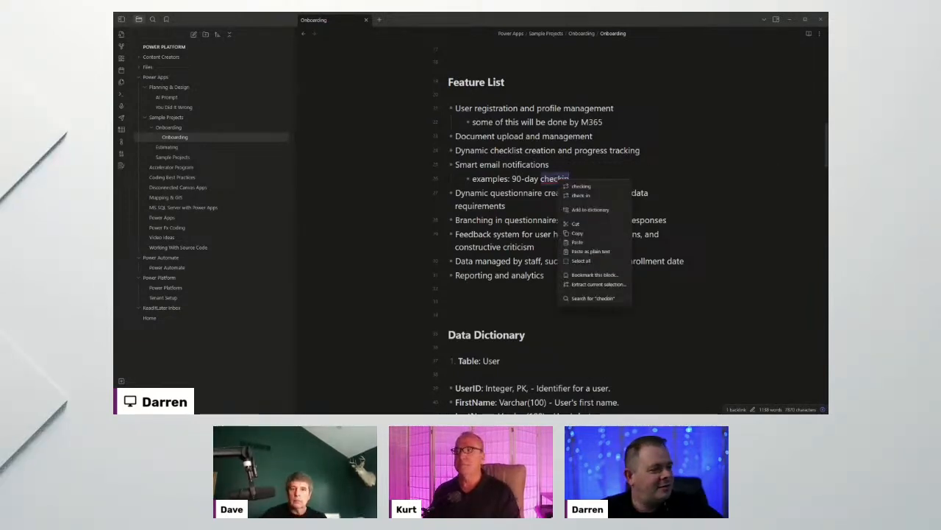
left_click(597, 198)
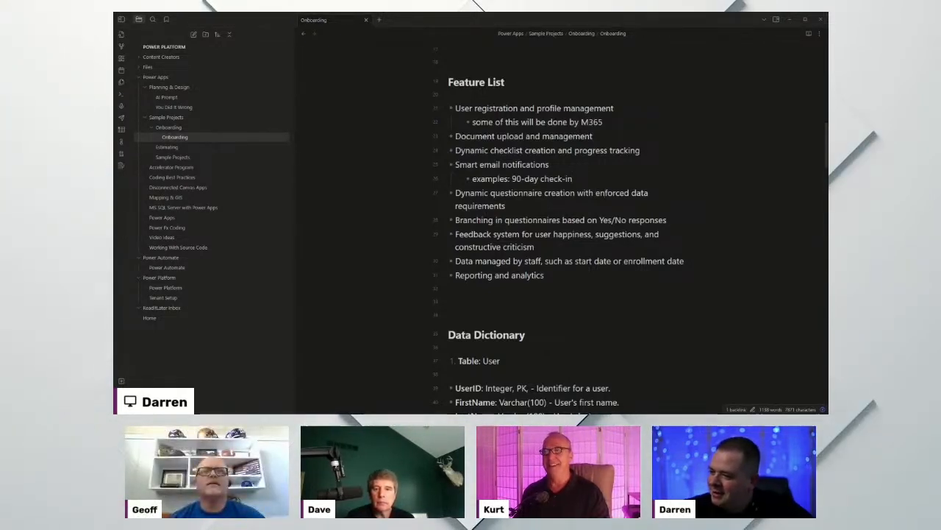
left_click(568, 274)
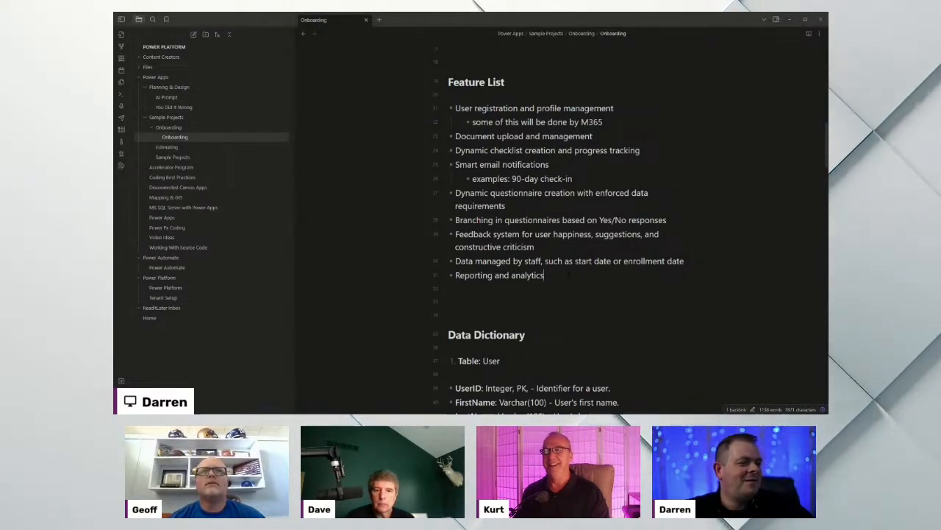
left_click_drag(540, 178, 573, 179)
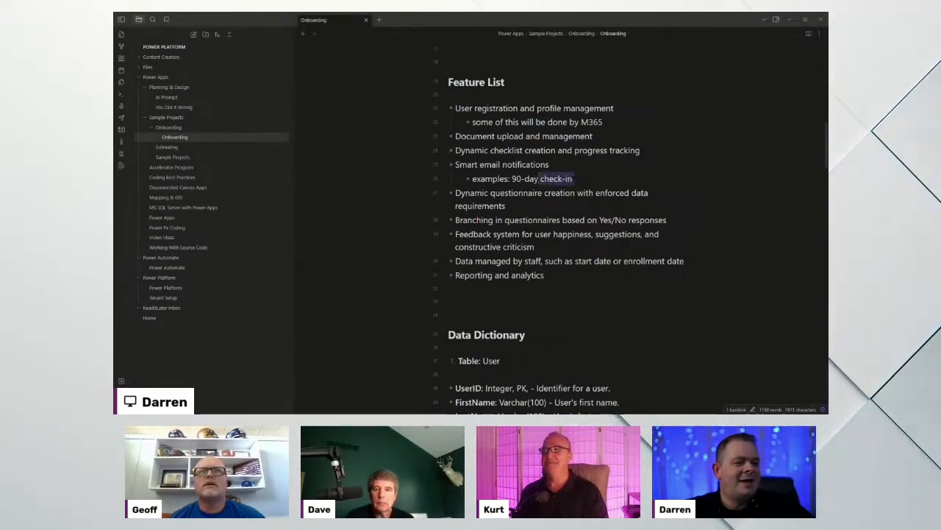
left_click(556, 178)
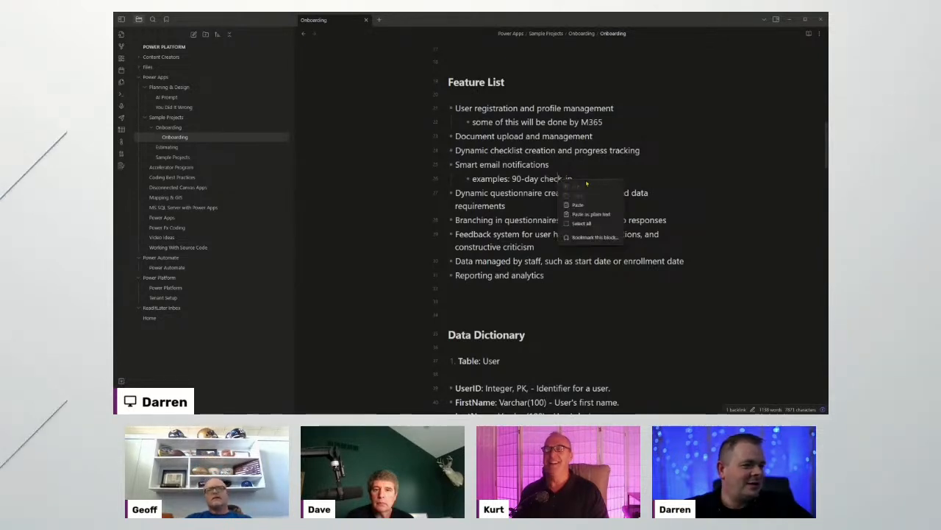
left_click(581, 223)
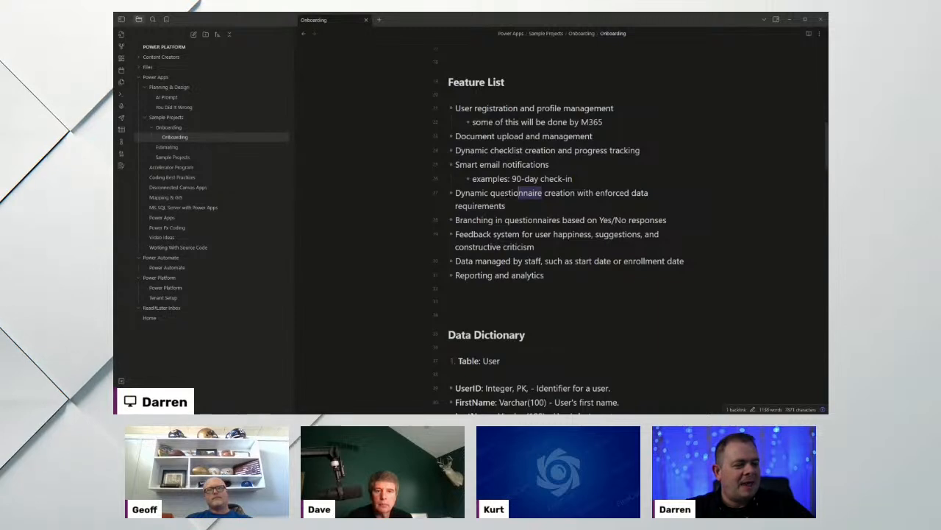
Highlight the dynamic questionnaire creation feature and the Yes/No questionnaire branching feature for review.
left_click_drag(570, 193, 470, 193)
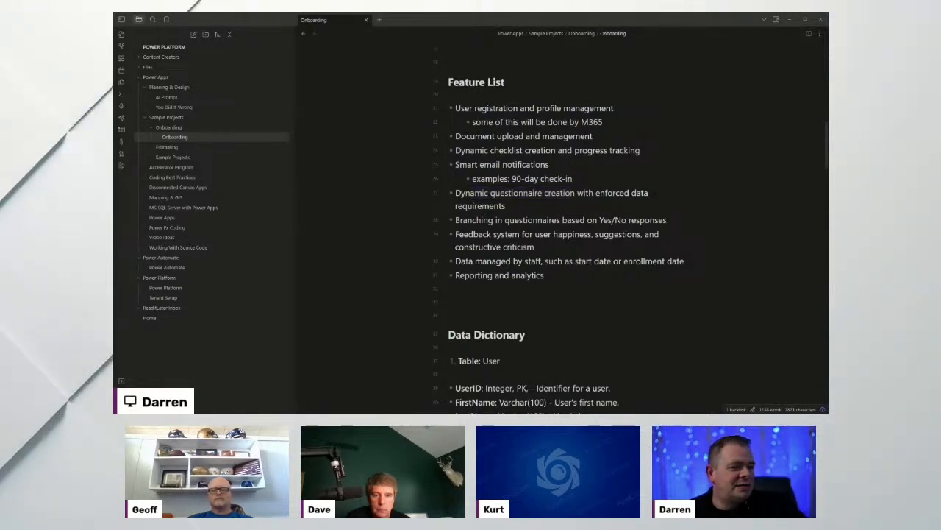
left_click_drag(507, 206, 535, 193)
left_click(575, 209)
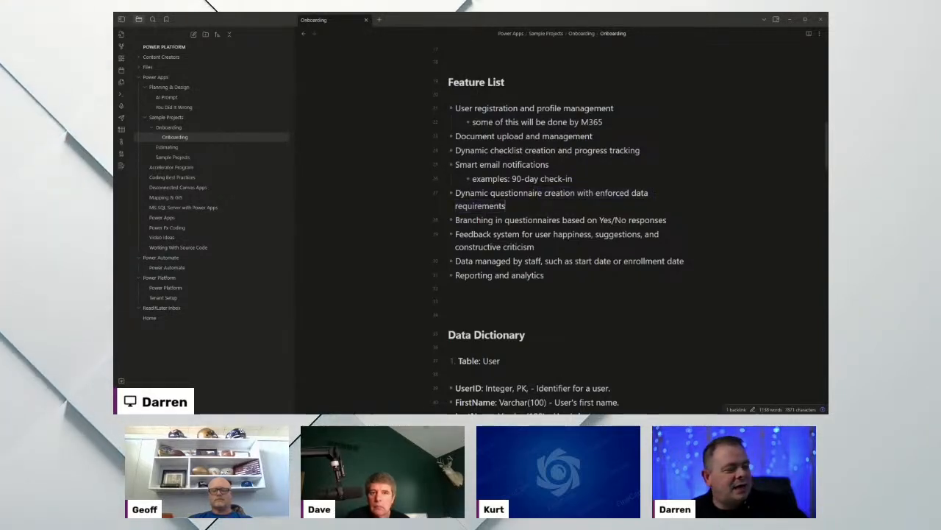
left_click_drag(575, 210, 492, 194)
left_click(546, 205)
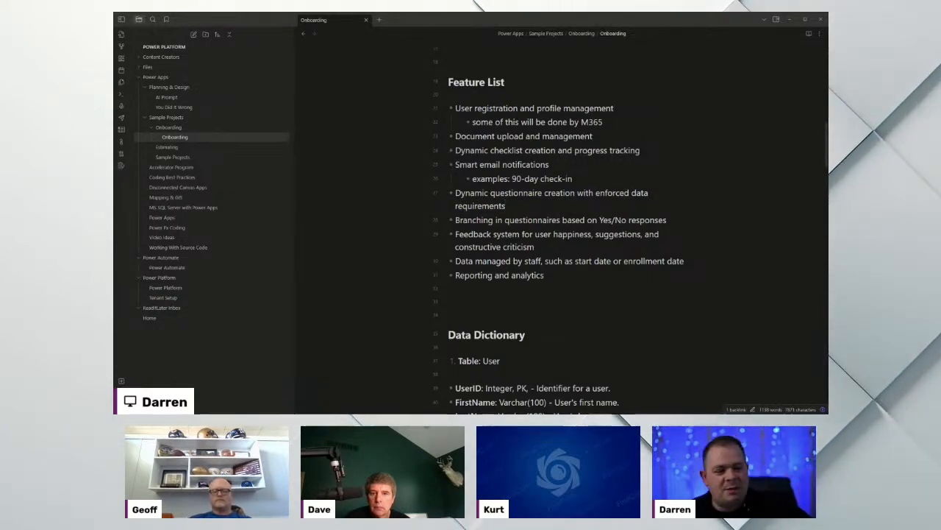
left_click_drag(455, 220, 561, 220)
left_click(578, 193)
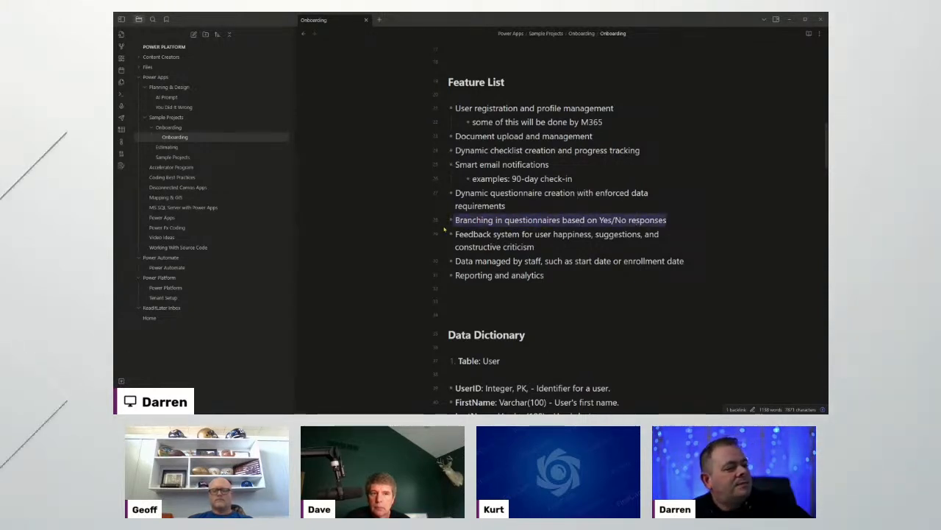
left_click(682, 219)
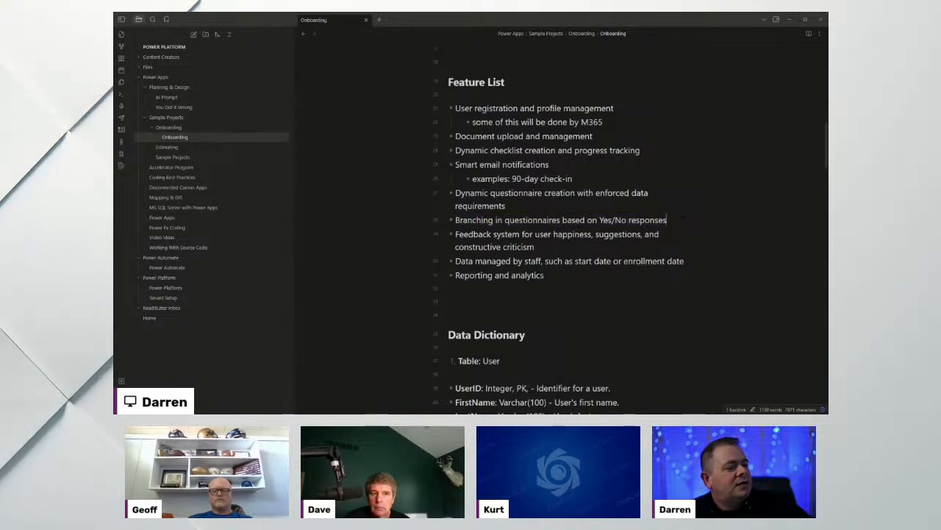
left_click_drag(667, 220, 532, 220)
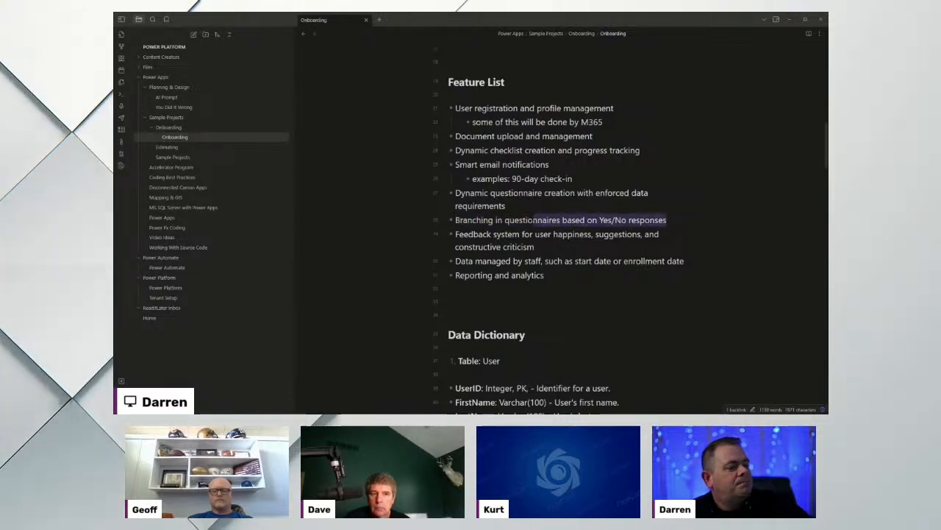
left_click(483, 220)
left_click(688, 219)
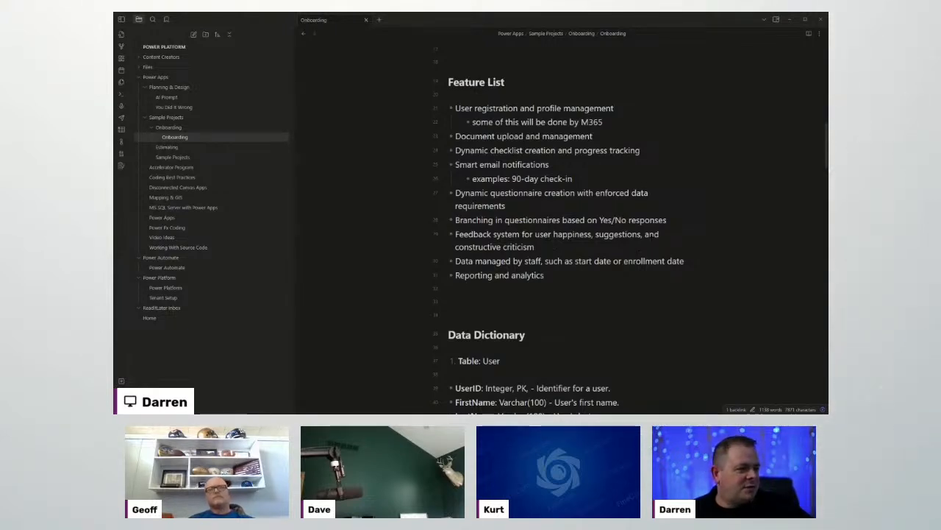
Highlight the feedback system feature and go over the remaining entries at the end of the Feature List.
left_click_drag(536, 247, 456, 234)
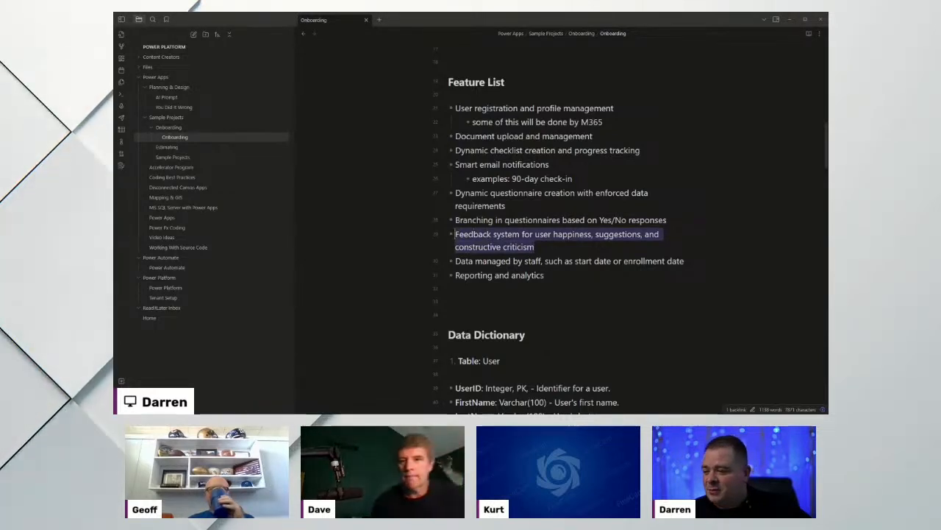
left_click(456, 233)
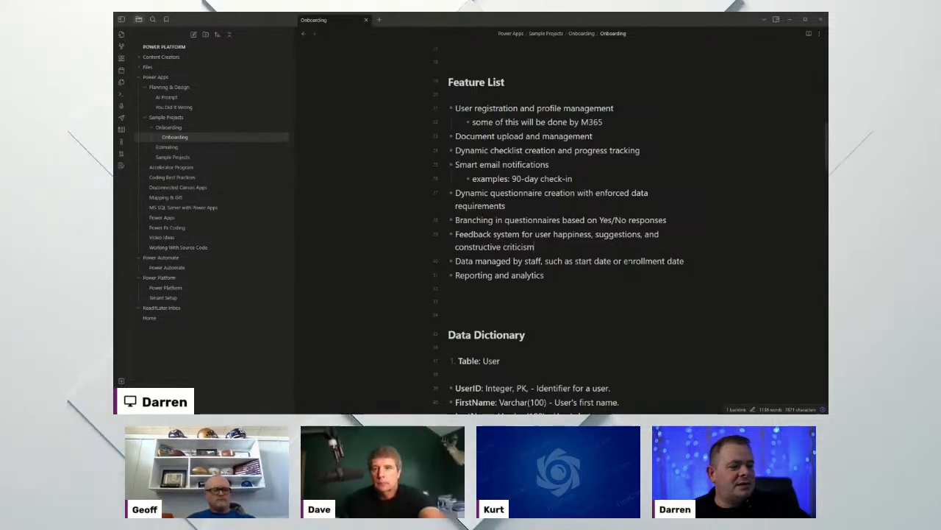
left_click(561, 276)
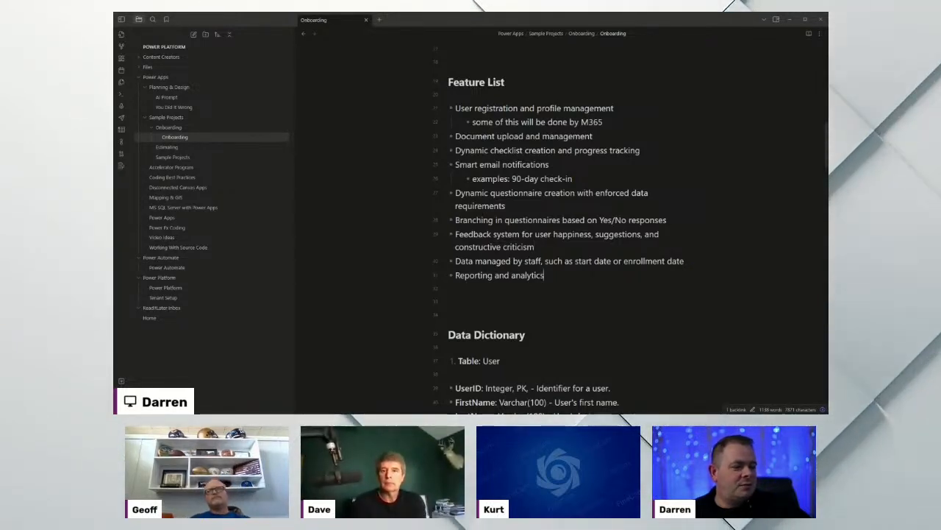
left_click(561, 296)
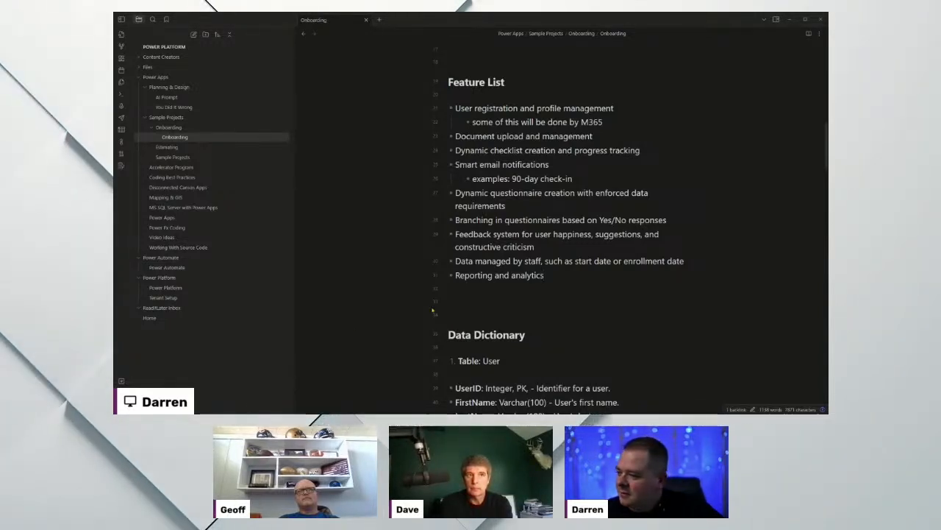
Review the Data Dictionary tables from User to Answer, highlighting the User and Document table names.
left_click(450, 288)
scroll(562, 220, "down", 5)
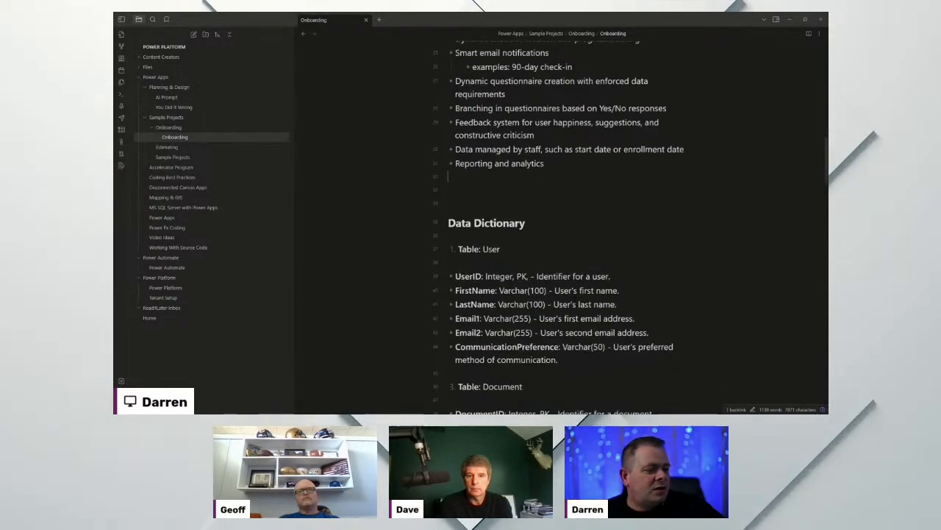
scroll(521, 45, "down", 1)
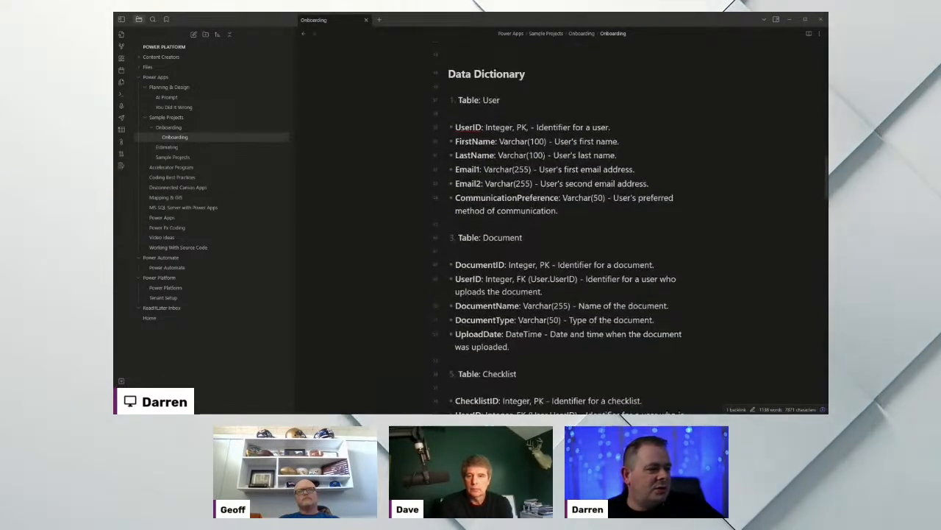
double_click(492, 100)
double_click(502, 238)
scroll(553, 311, "down", 2)
scroll(563, 221, "up", 1)
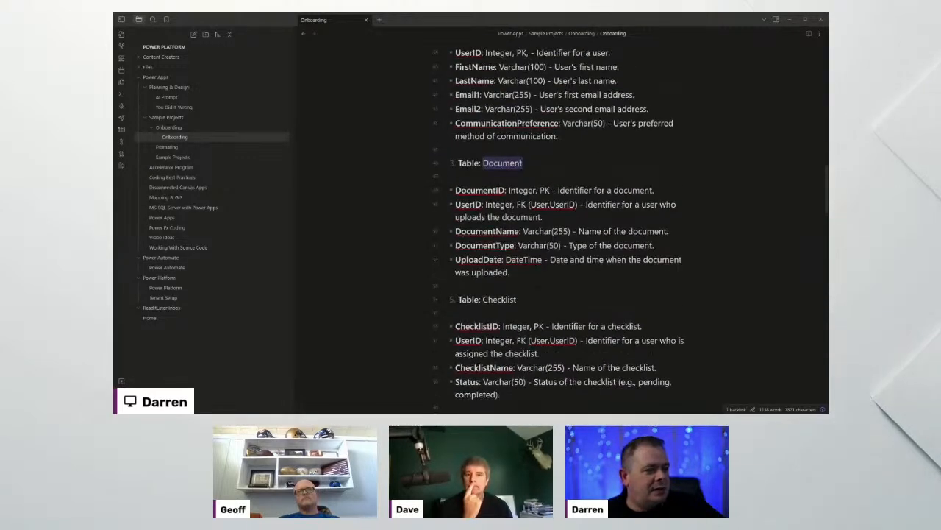
scroll(563, 221, "down", 3)
scroll(563, 220, "down", 3)
scroll(562, 220, "down", 3)
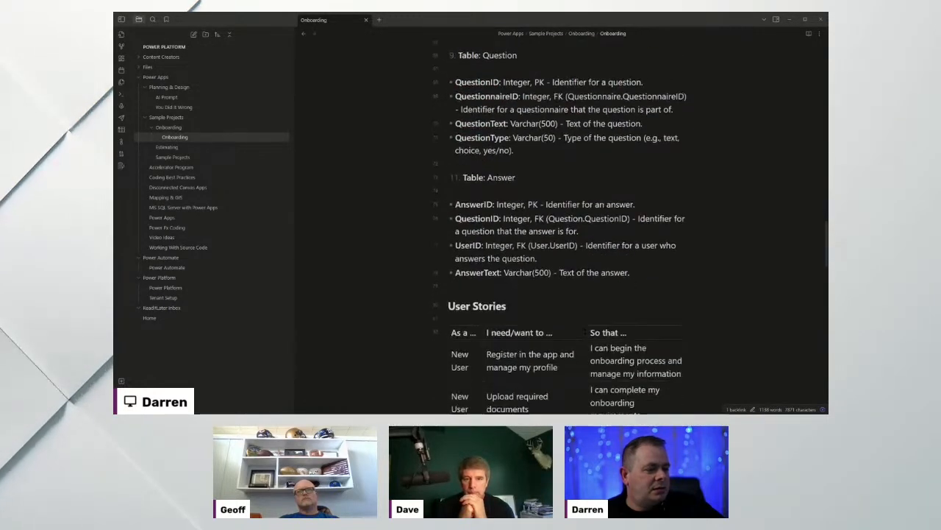
scroll(563, 220, "up", 2)
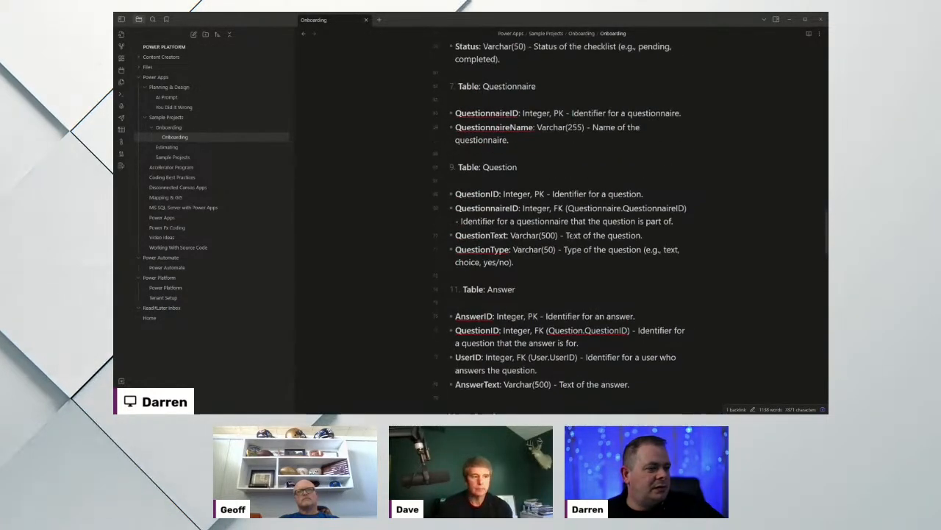
Look through the User Stories table and the Screen Listing section of the Onboarding note, returning to User Stories.
scroll(563, 221, "down", 5)
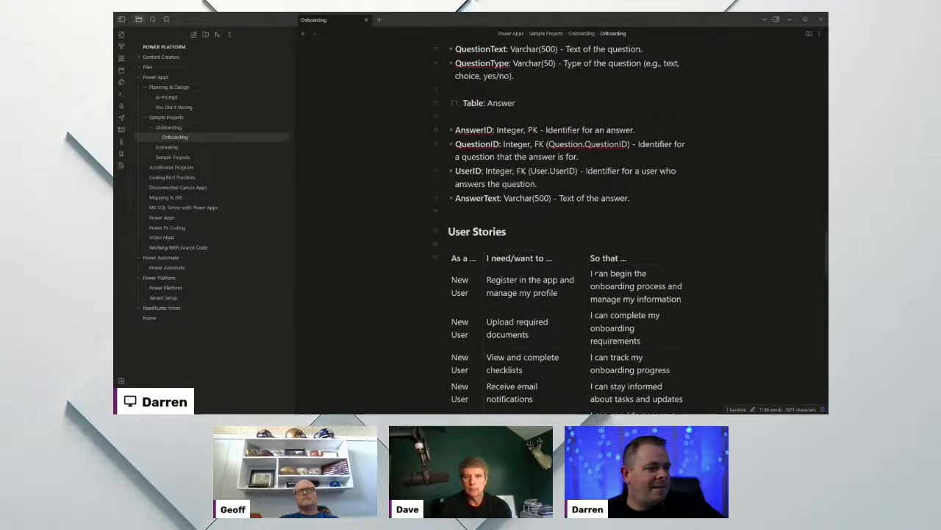
scroll(563, 220, "down", 1)
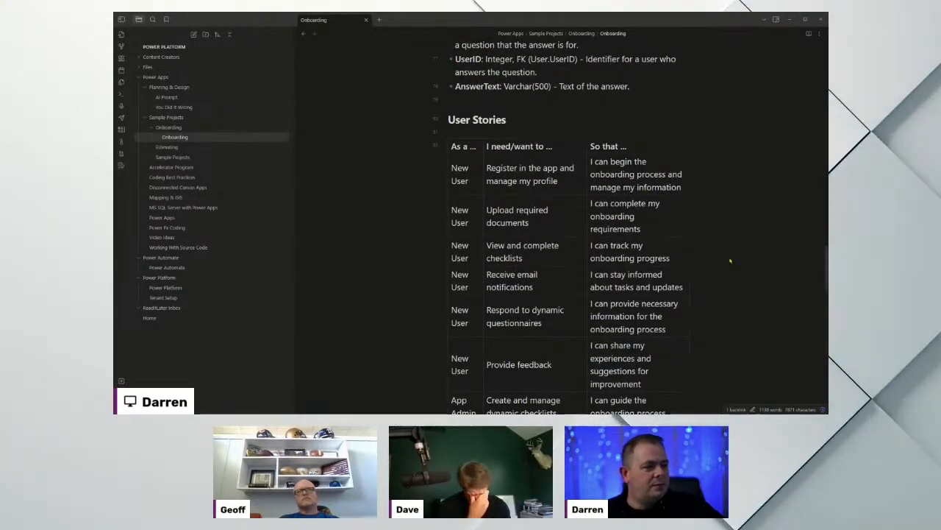
scroll(731, 260, "down", 7)
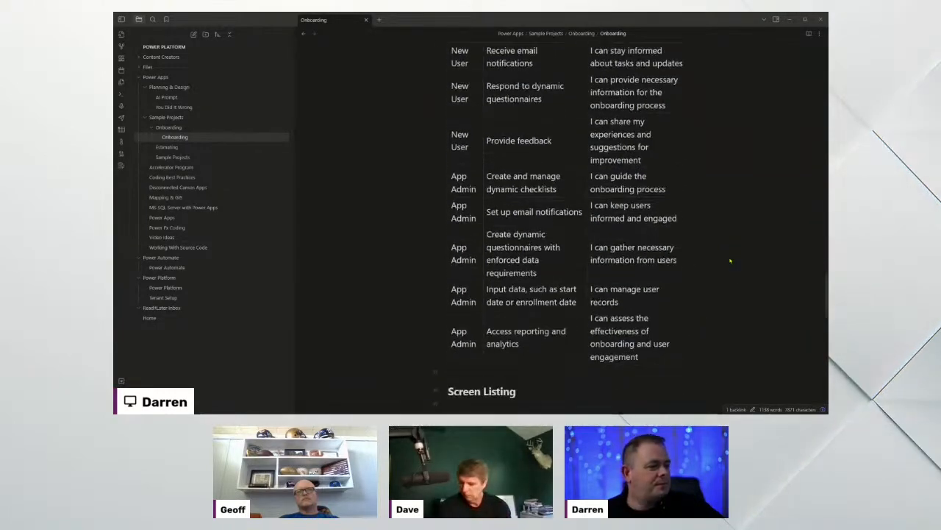
scroll(731, 261, "down", 8)
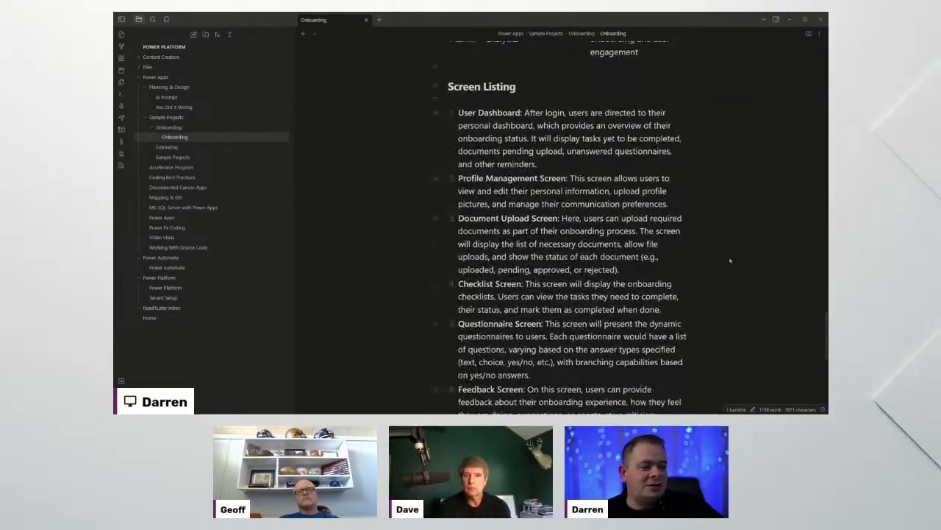
scroll(730, 258, "down", 3)
scroll(731, 259, "up", 12)
scroll(731, 259, "up", 10)
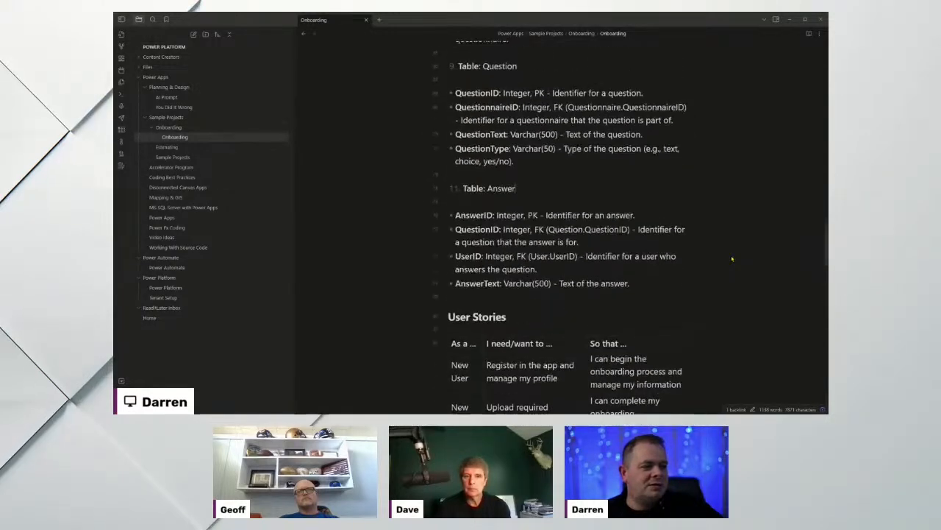
scroll(732, 250, "down", 4)
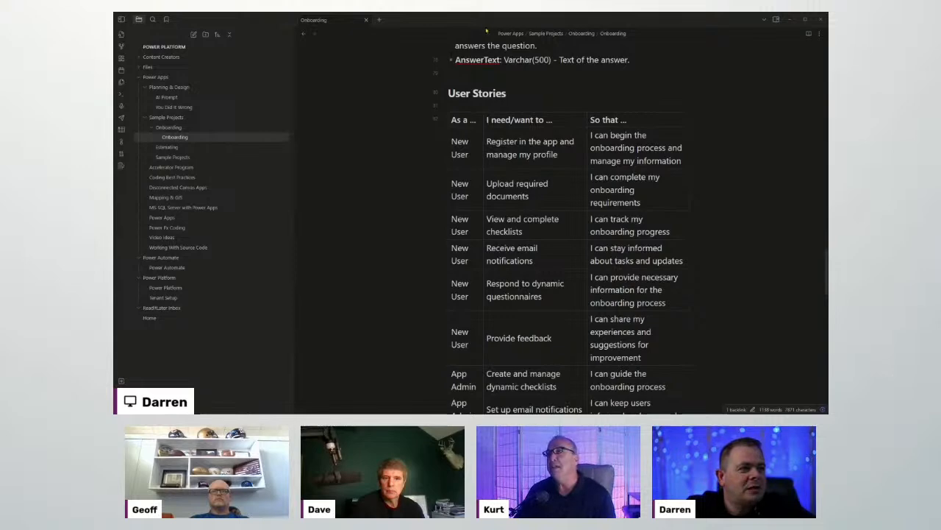
Bring up SQL Server Management Studio with the dbo.Users query and return to the Onboarding note.
left_click_drag(473, 20, 661, 0)
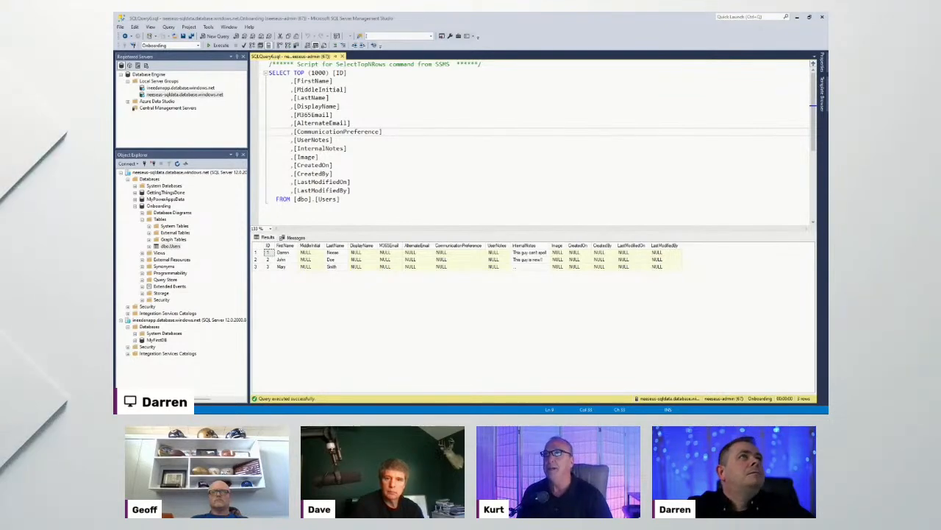
key("alt+Tab")
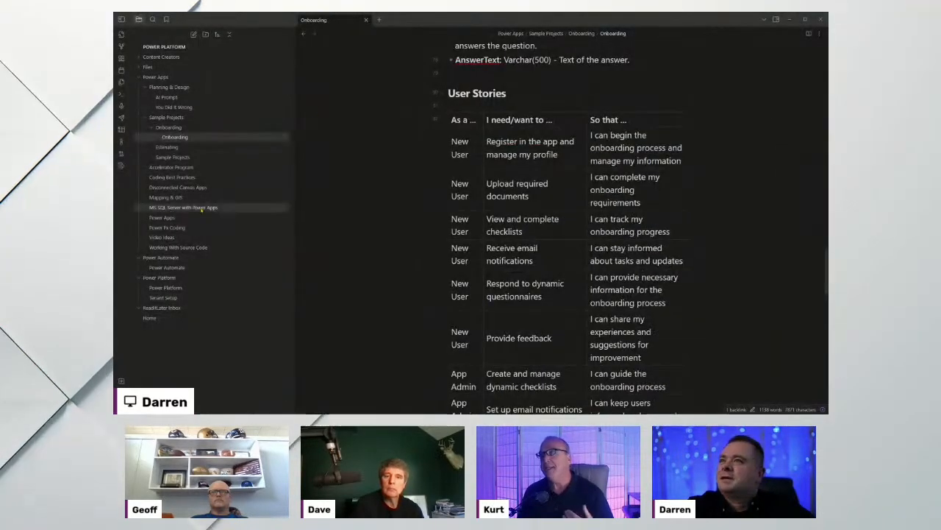
Add the sub-item "Number of docs?" under Document upload and management in the Feature List.
scroll(566, 221, "up", 5)
scroll(567, 221, "up", 10)
scroll(626, 276, "down", 5)
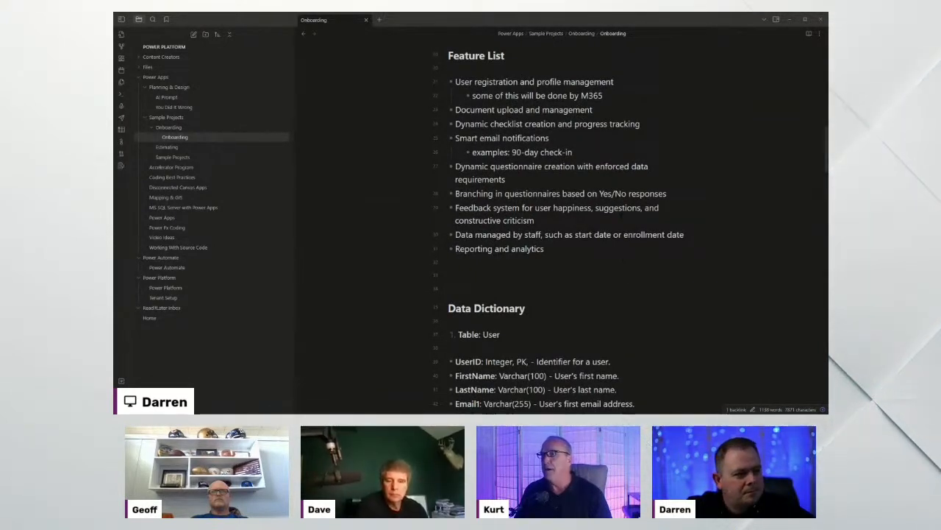
scroll(631, 231, "up", 1)
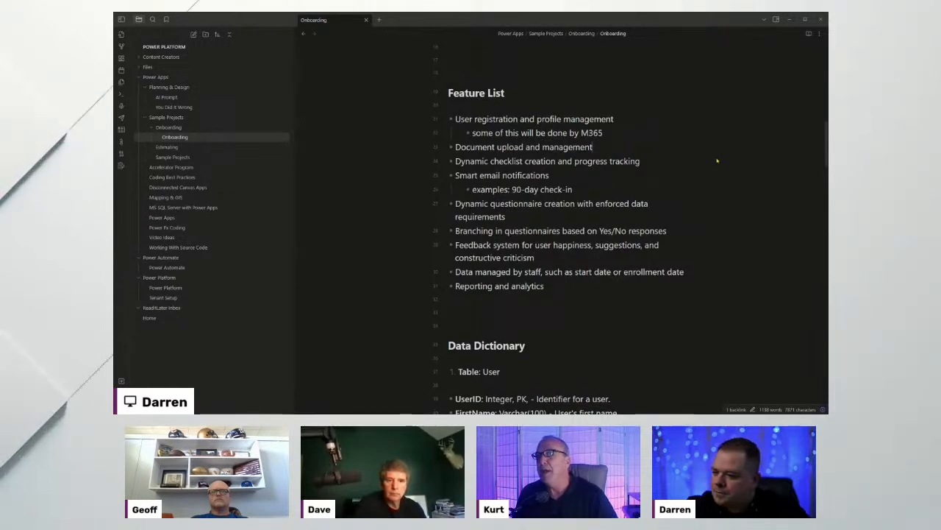
key("Return")
key("Tab")
type("# of docs?")
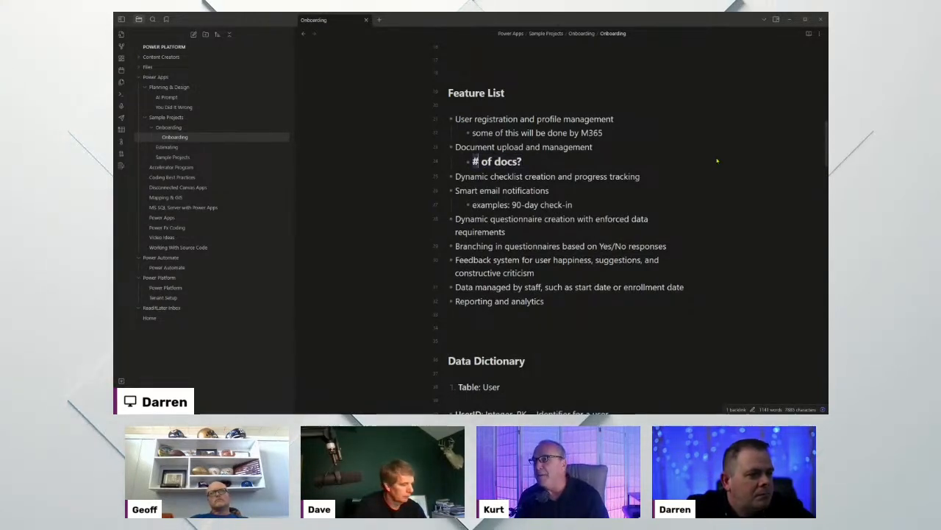
type("Number")
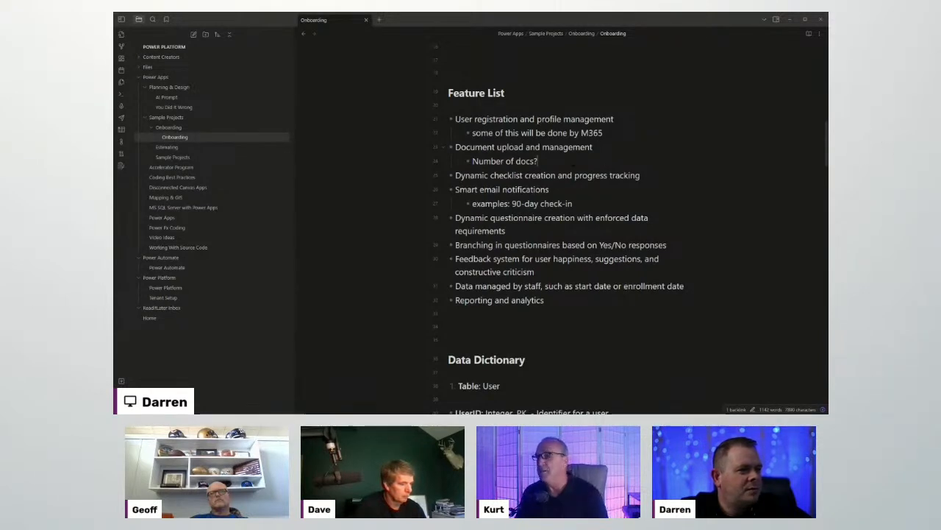
Insert an "Examples" sub-item above "Number of docs?" and append "(35 NDA's signed out of 42)" to the latter.
key("Return")
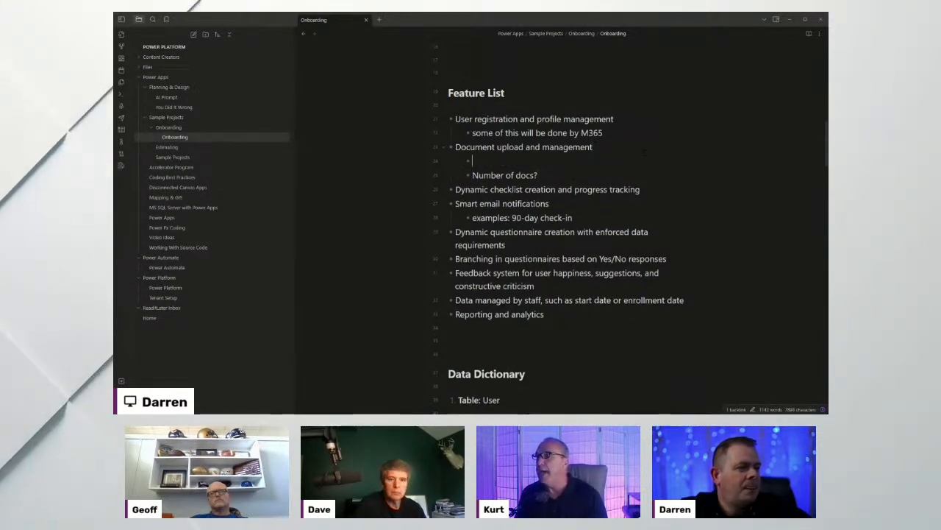
type("Examples")
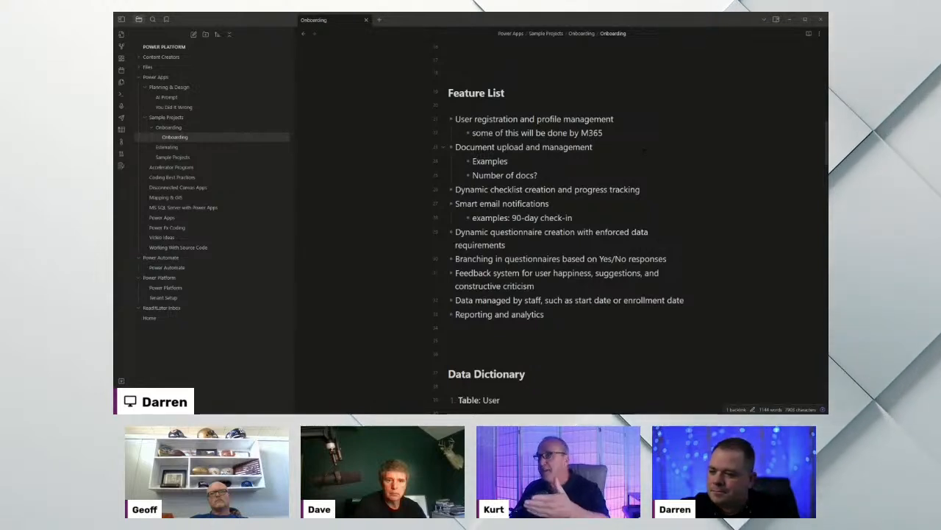
type("(")
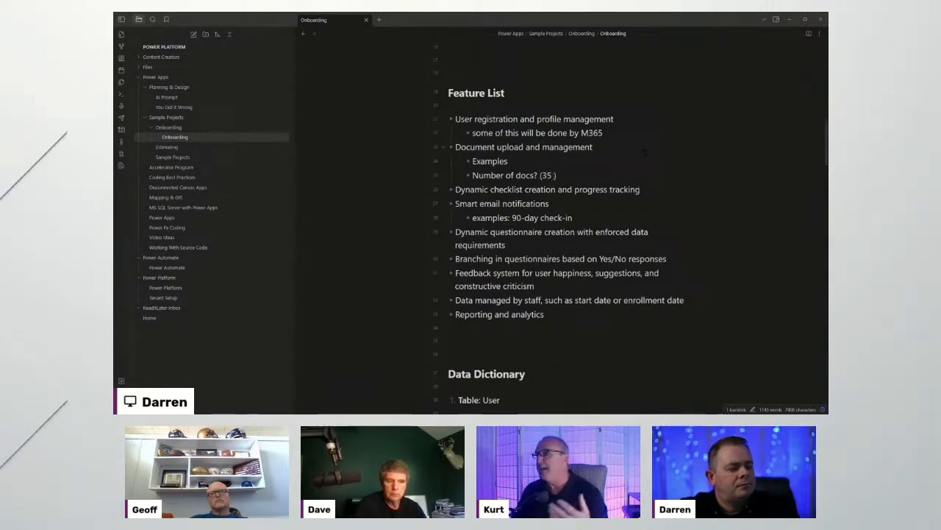
type("35 NDA's signed out of")
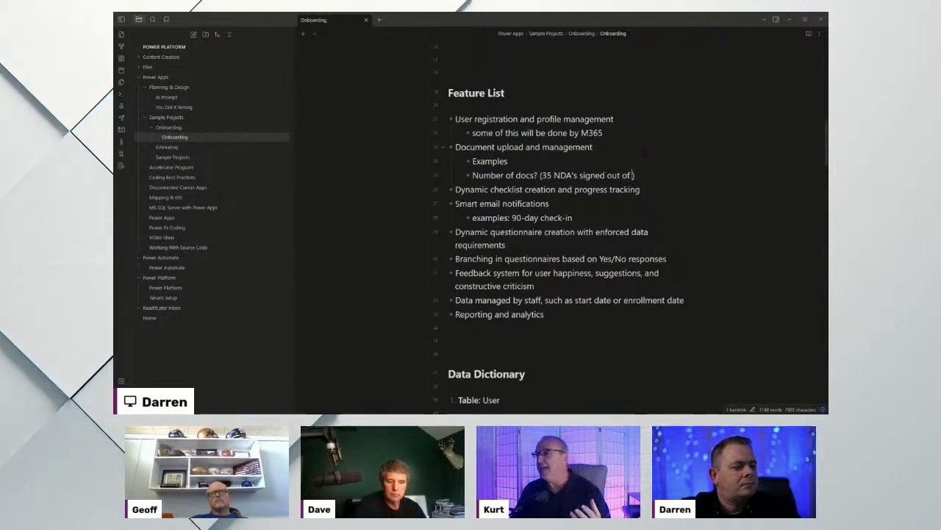
type(" 42")
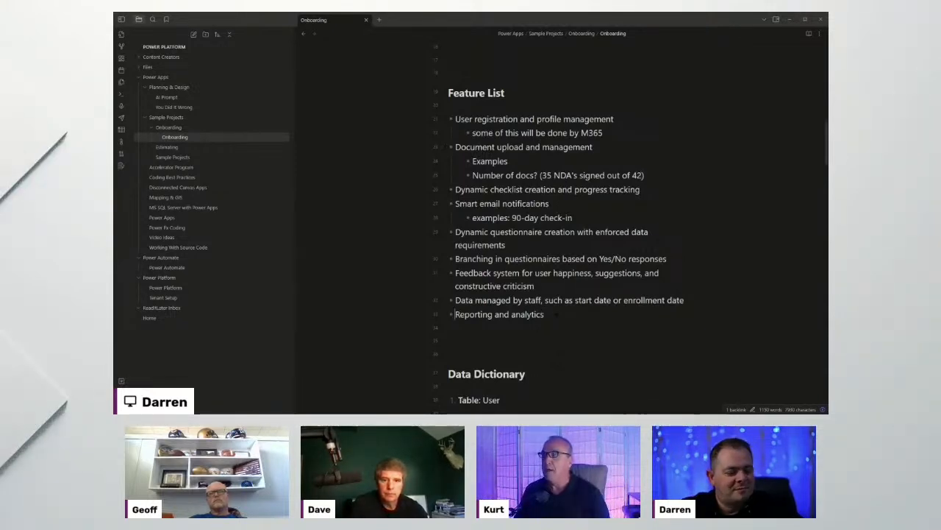
Add the feature "Executive-level Dashboard (KPI's)" to the Feature List just before Reporting and analytics.
key("Return")
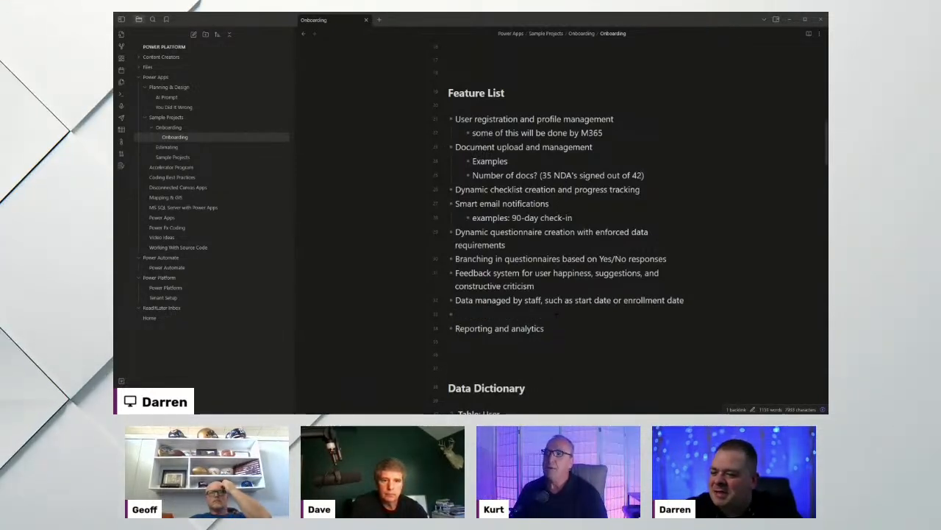
type("Dash")
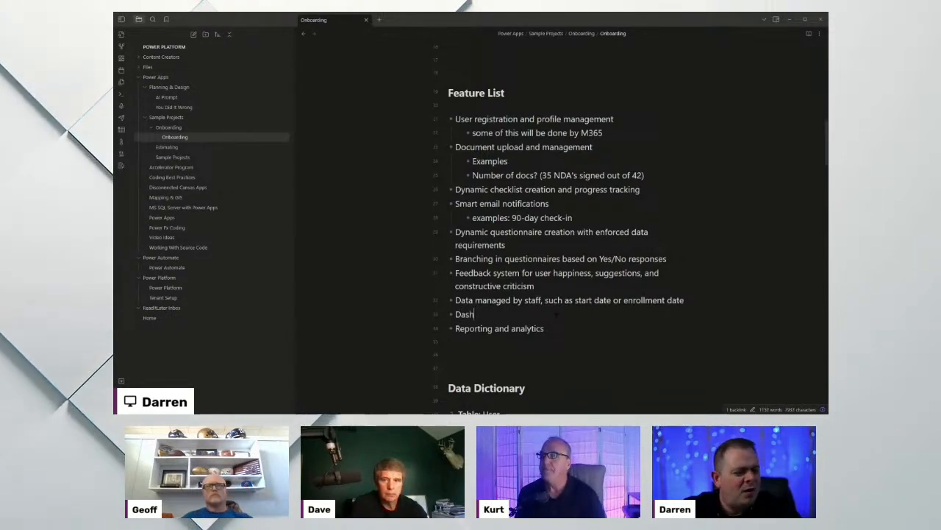
type("board")
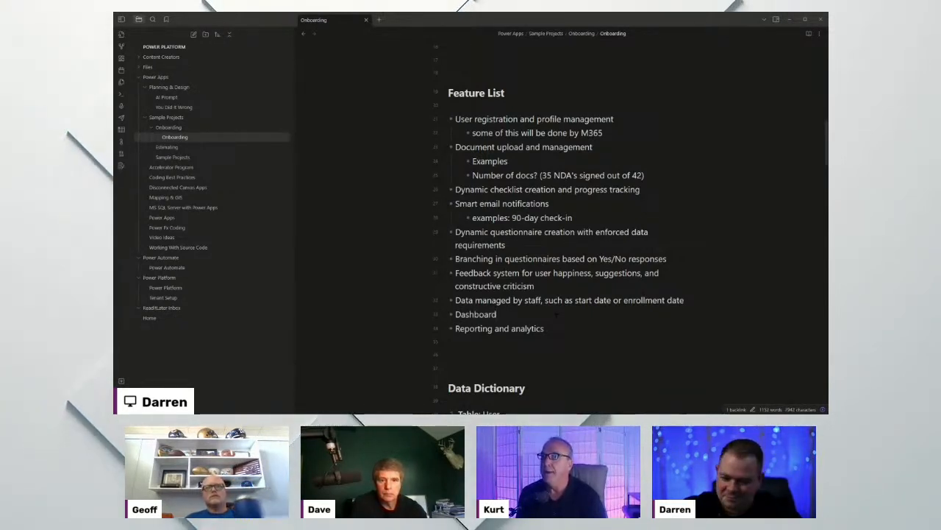
type(" (KP")
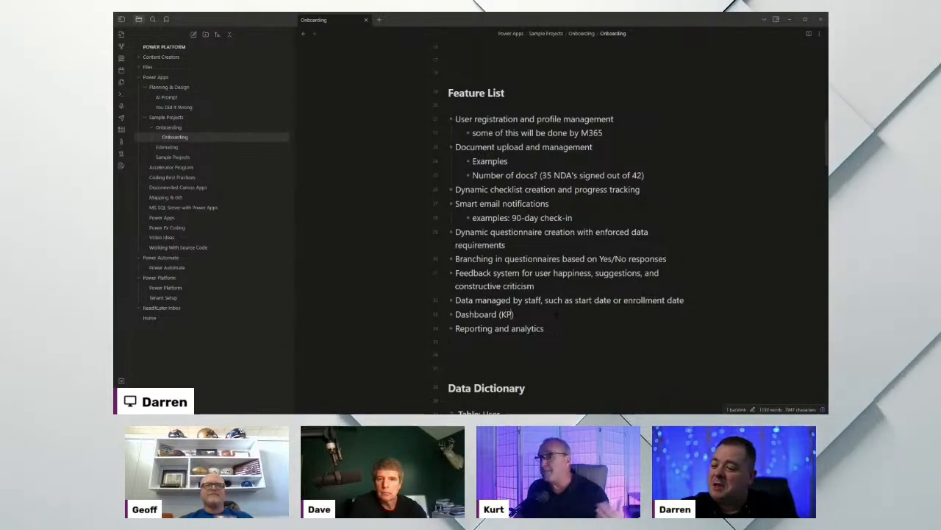
type("I's")
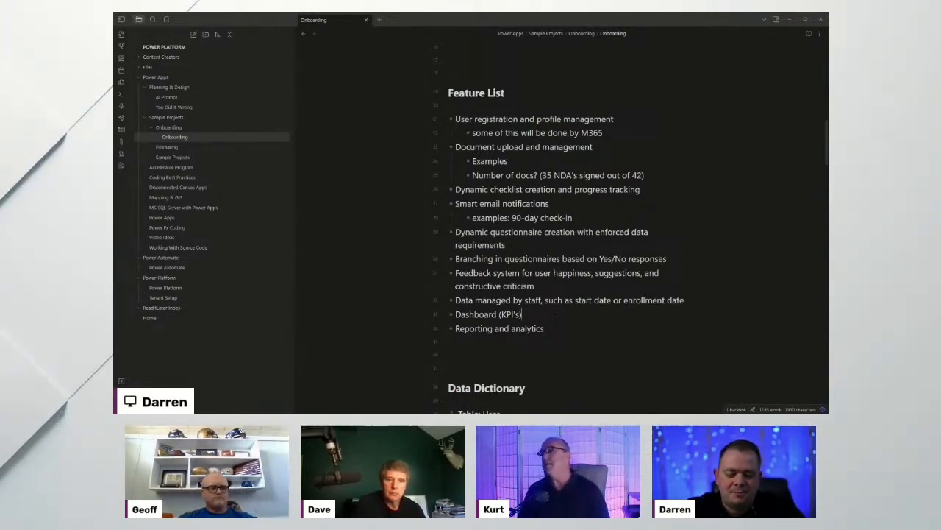
type("Execu")
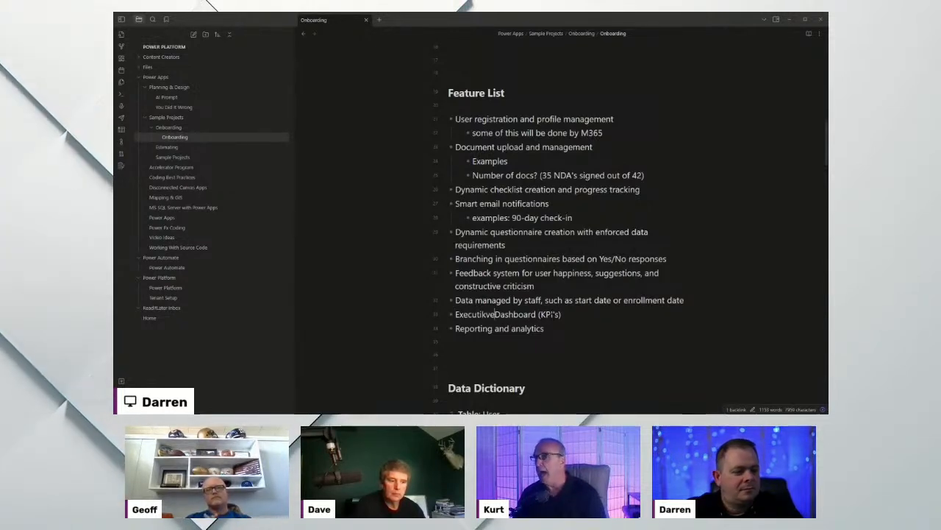
type("tive")
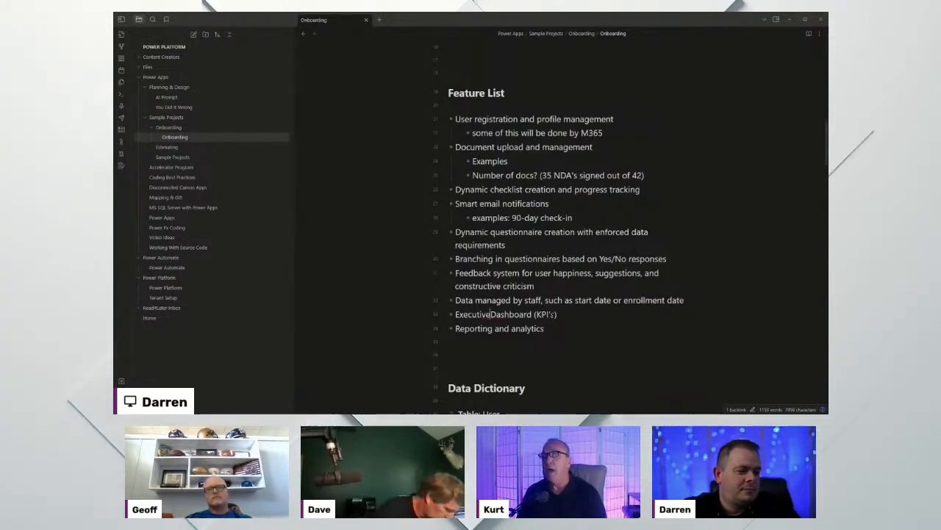
type("-level")
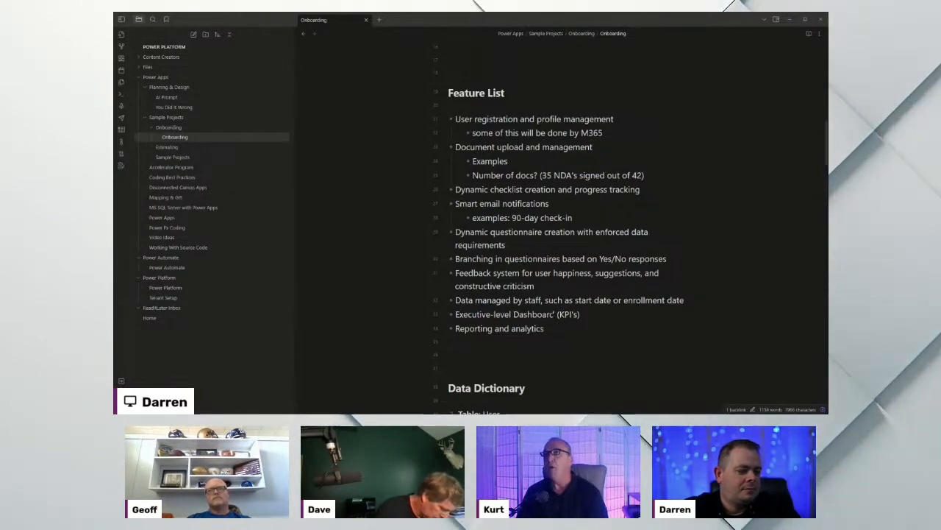
Move the "Number of docs?" sub-item beneath Executive-level Dashboard and nest the emptied bullet under Examples.
key("End")
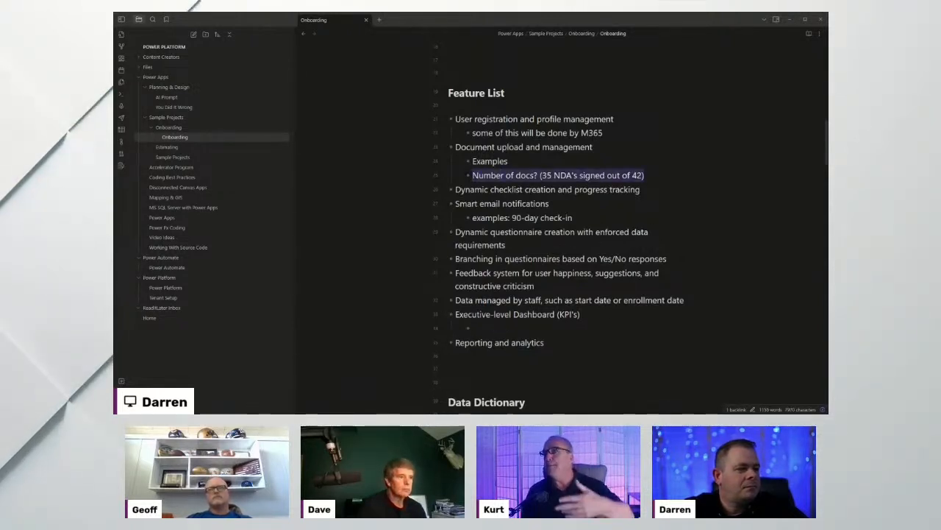
left_click_drag(515, 175, 487, 328)
left_click(539, 173)
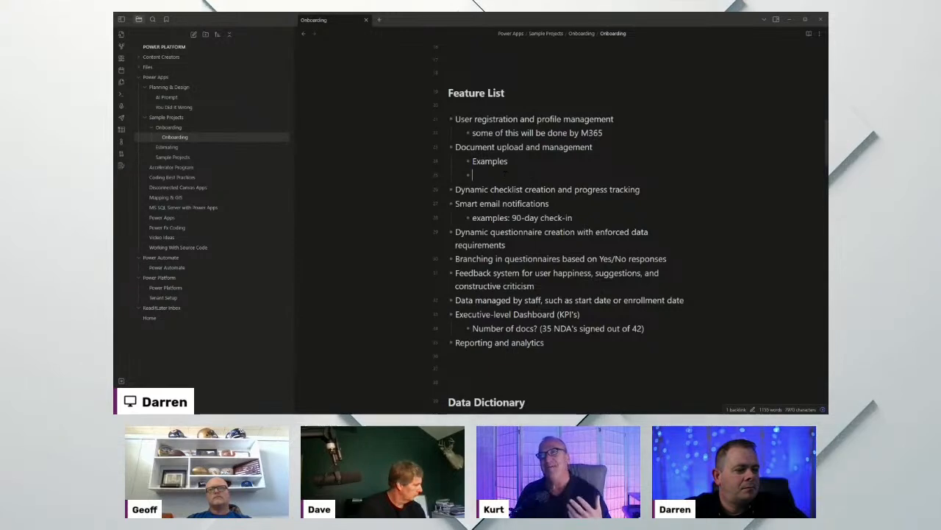
key("Tab")
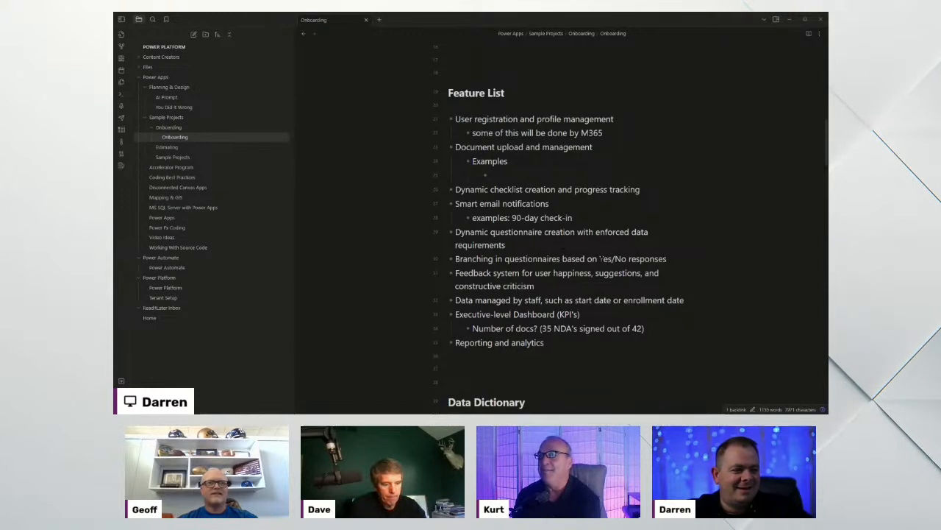
Add a second sub-item "Number of FTE's/Customers?" under Executive-level Dashboard (KPI's).
scroll(563, 220, "down", 3)
scroll(563, 221, "up", 3)
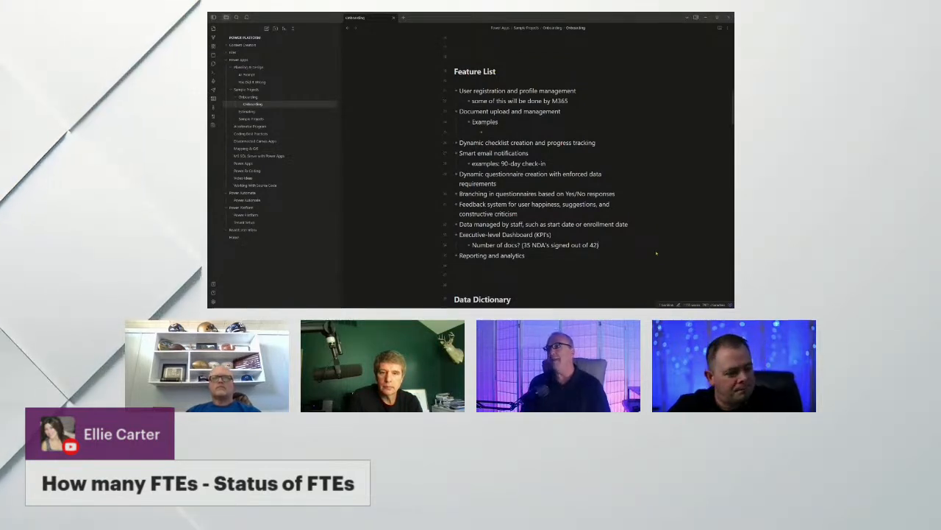
key("Return")
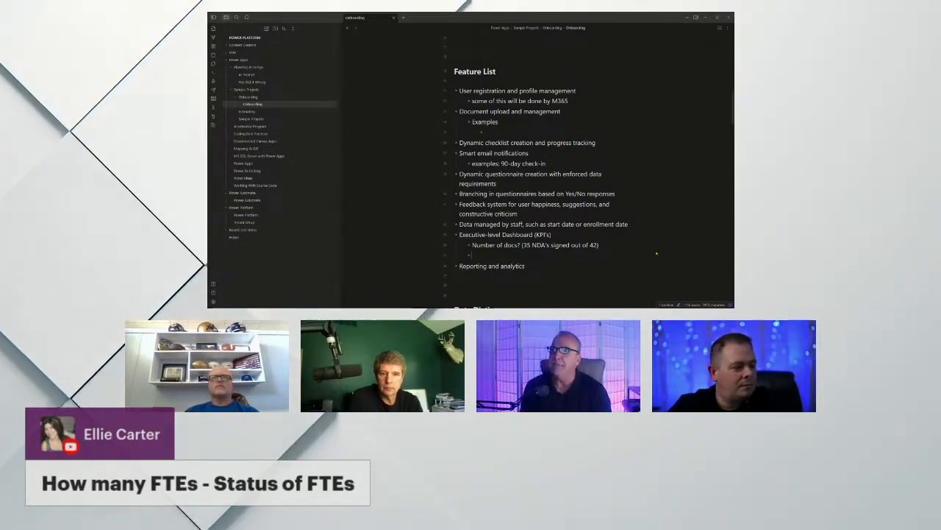
type("Number of F")
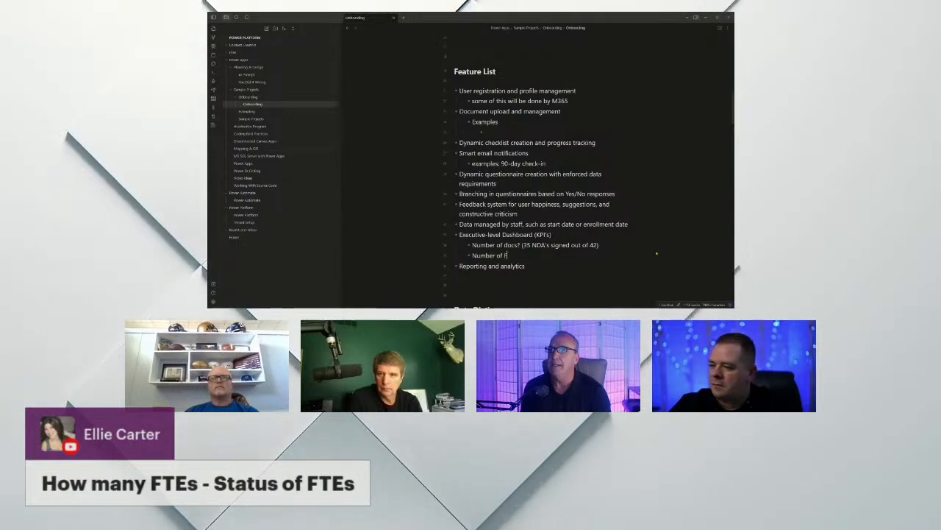
type("TE's")
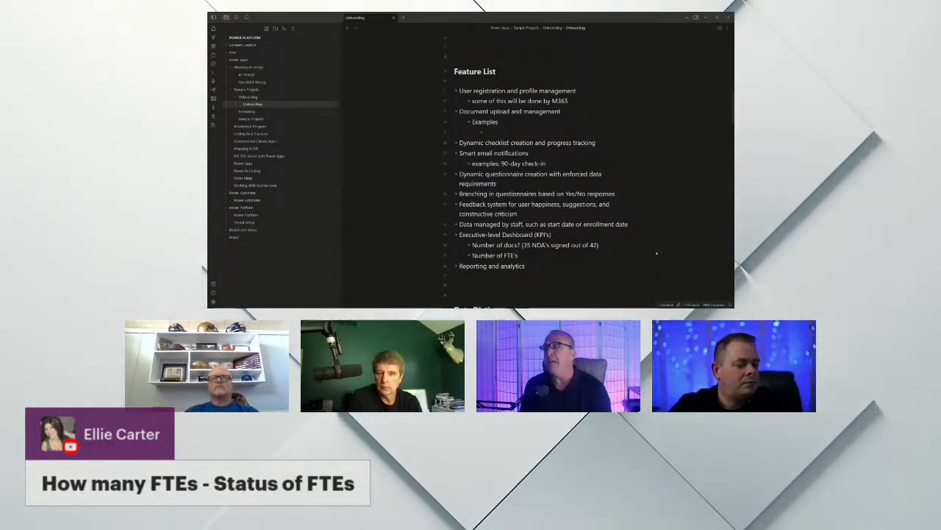
type("/Customers")
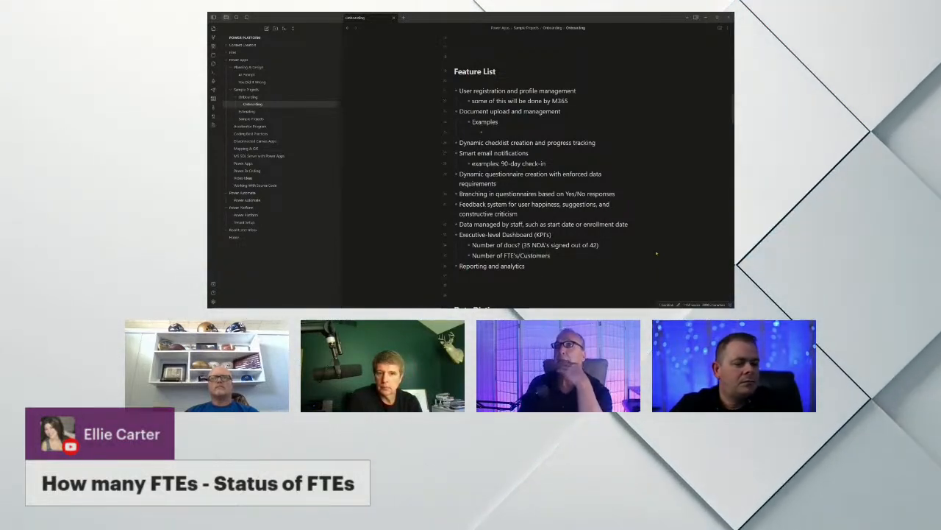
type("?")
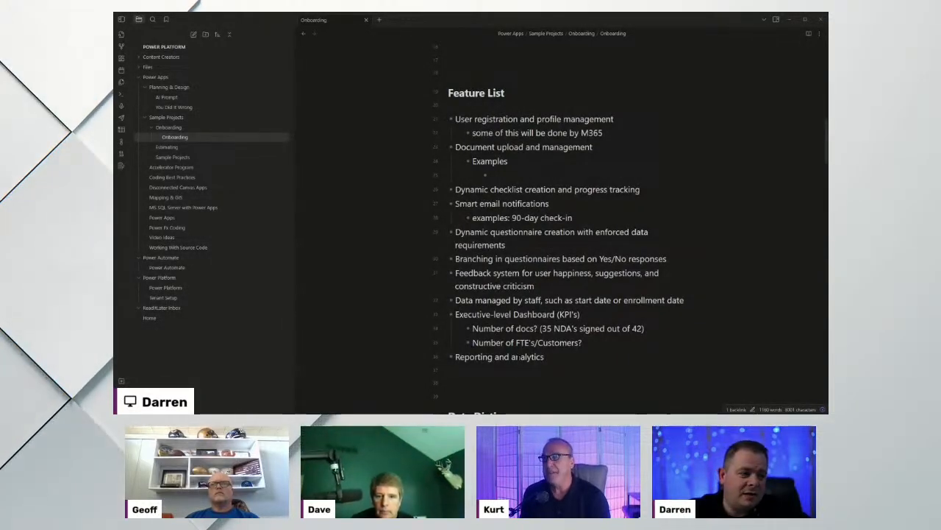
Highlight all Feature List entries, from user registration to Reporting and analytics, for review.
left_click(593, 147)
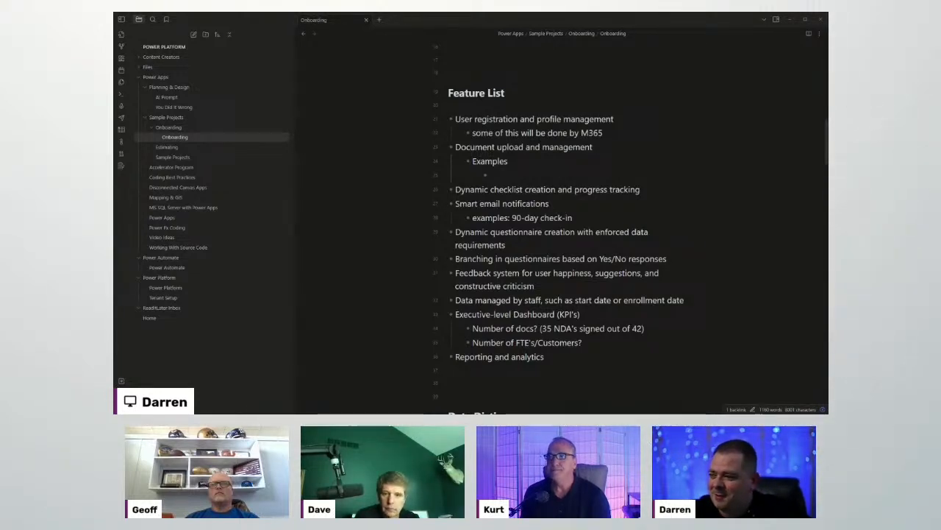
left_click(558, 232)
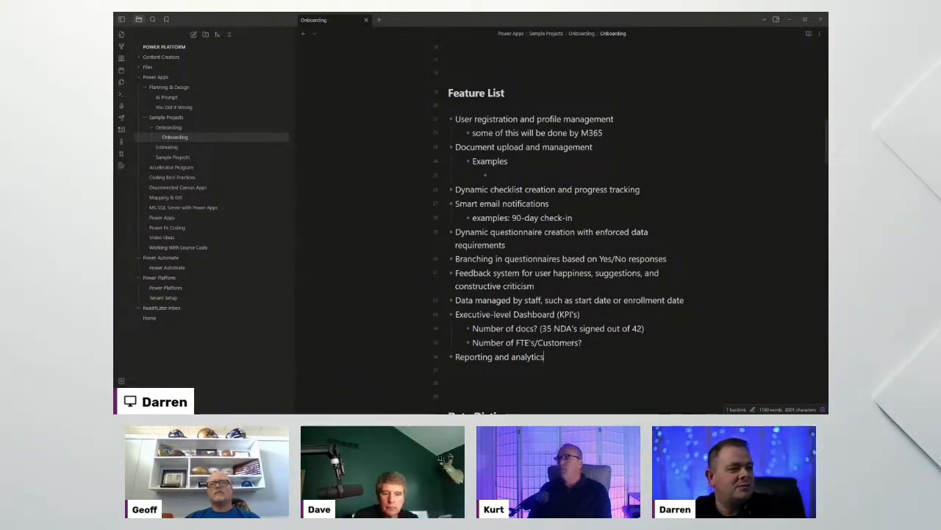
key("ctrl+a")
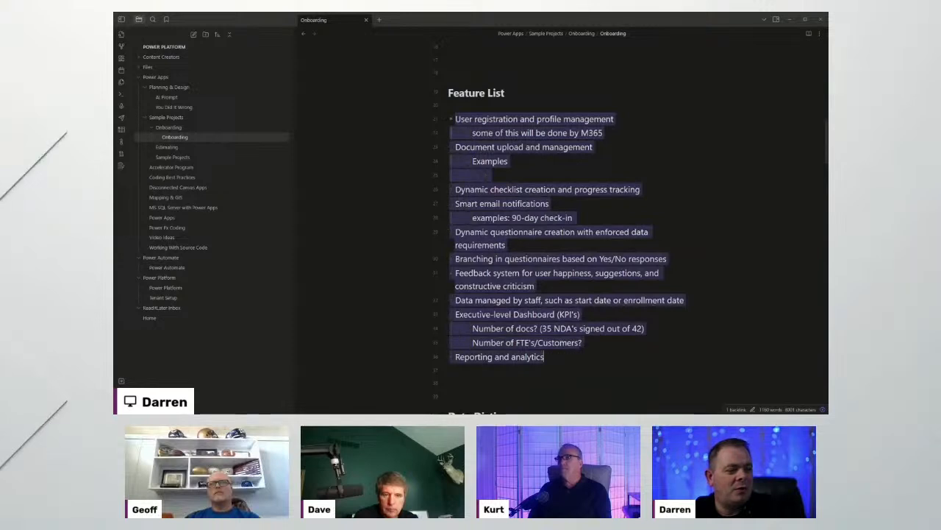
key("Right")
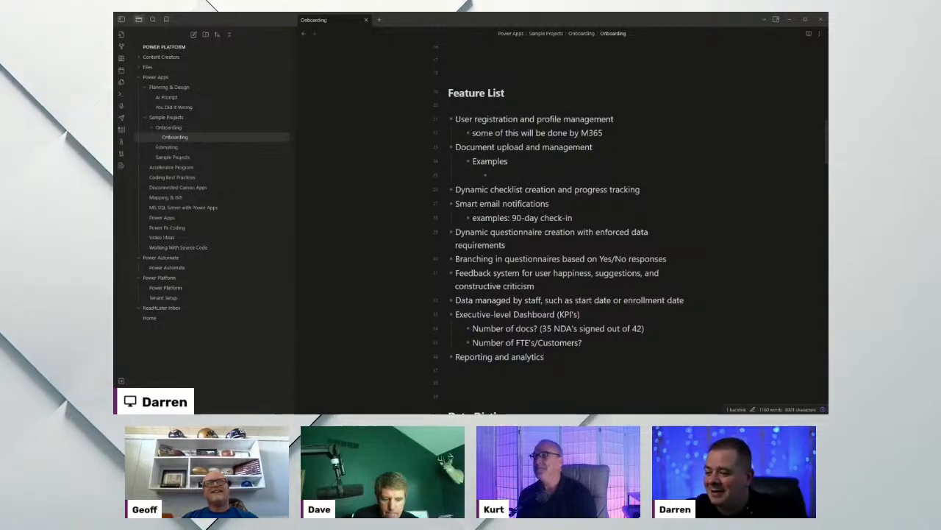
left_click(544, 358)
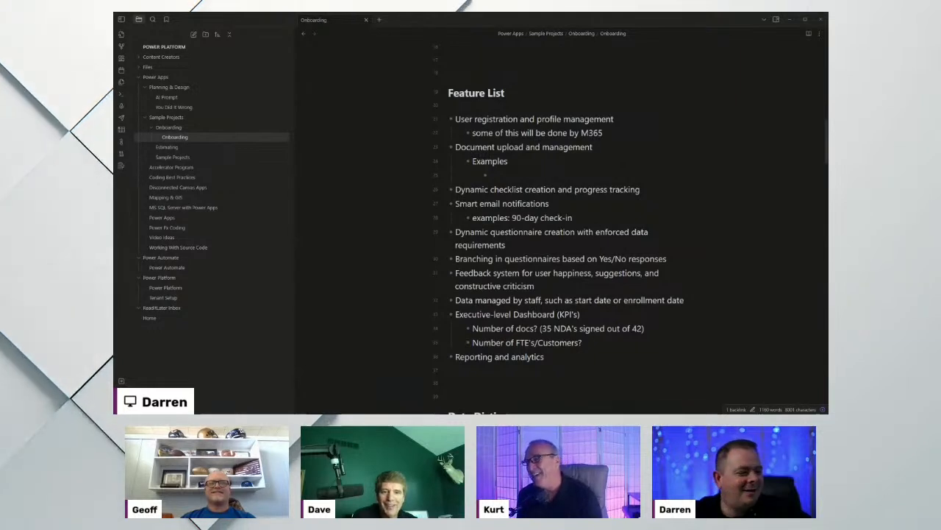
left_click(549, 204)
left_click(575, 218)
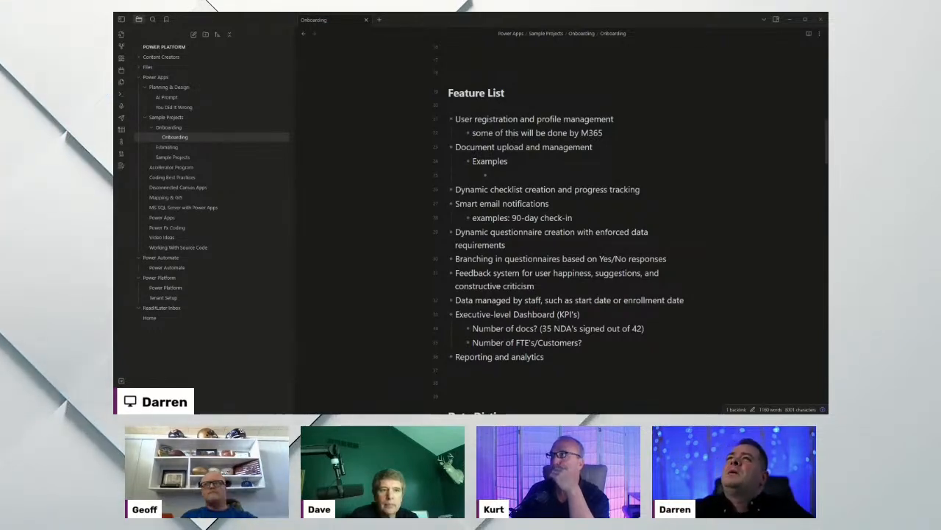
left_click(623, 273)
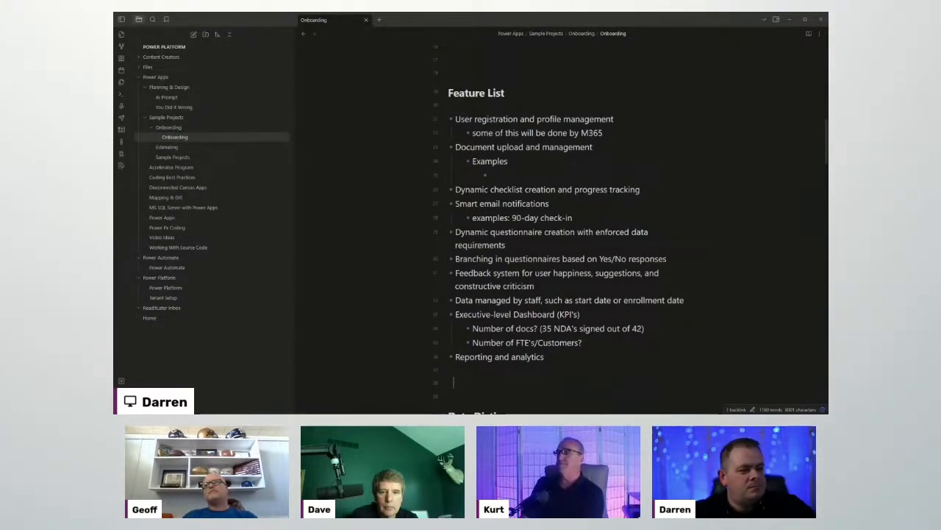
Examine the Data Dictionary's table definitions in the Onboarding note.
scroll(562, 220, "down", 15)
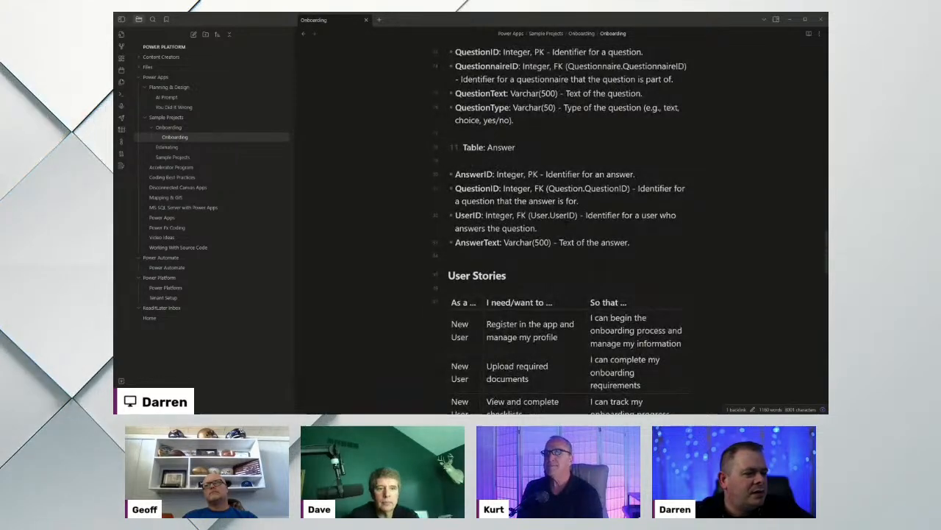
scroll(562, 220, "up", 12)
scroll(563, 221, "down", 1)
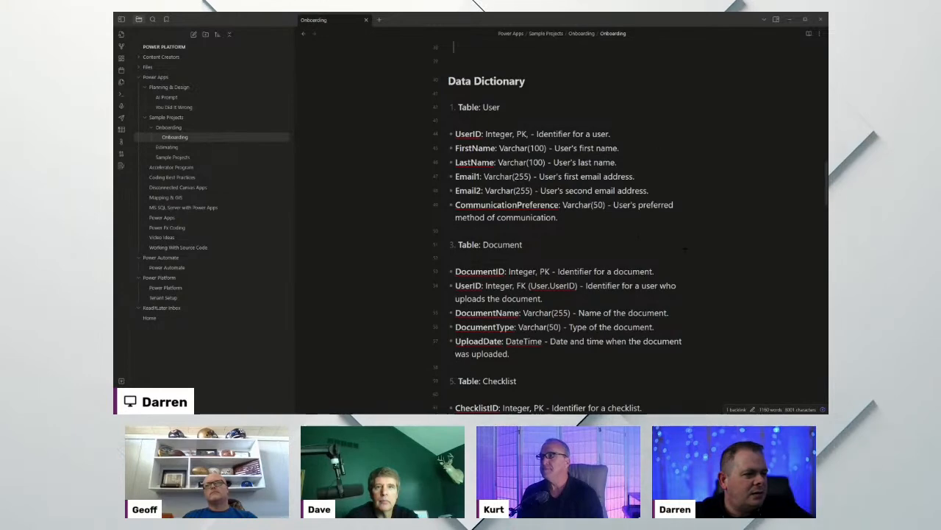
Switch to SQL Server Management Studio and open the MainDiagram database diagram of the Onboarding database.
left_click_drag(618, 22, 559, 0)
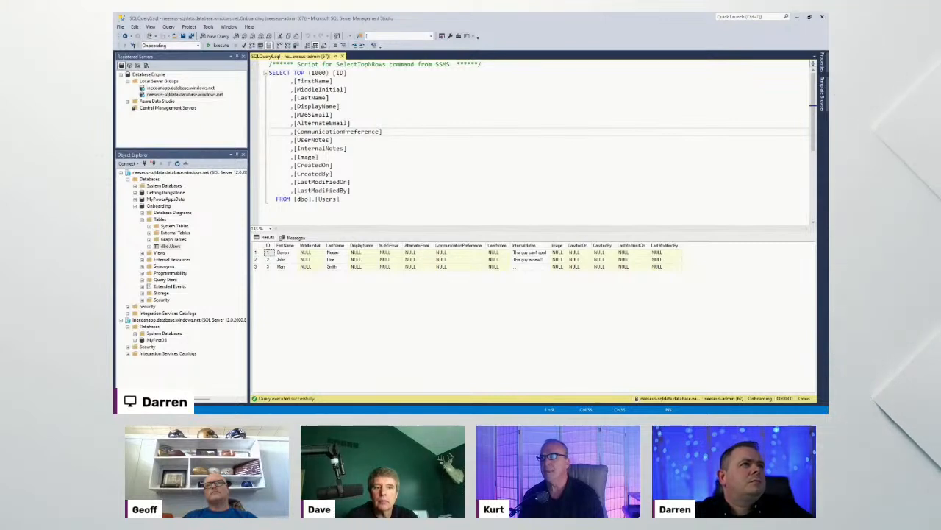
left_click(168, 212)
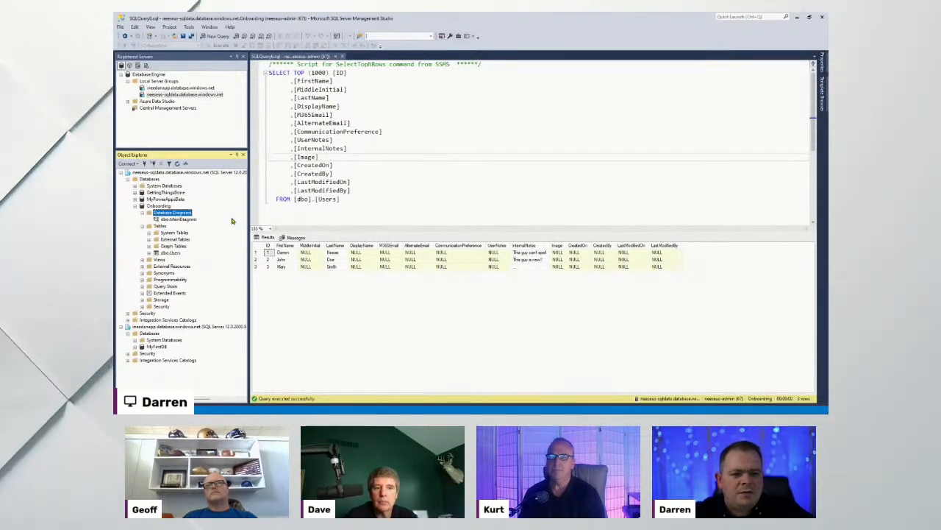
left_click(194, 221)
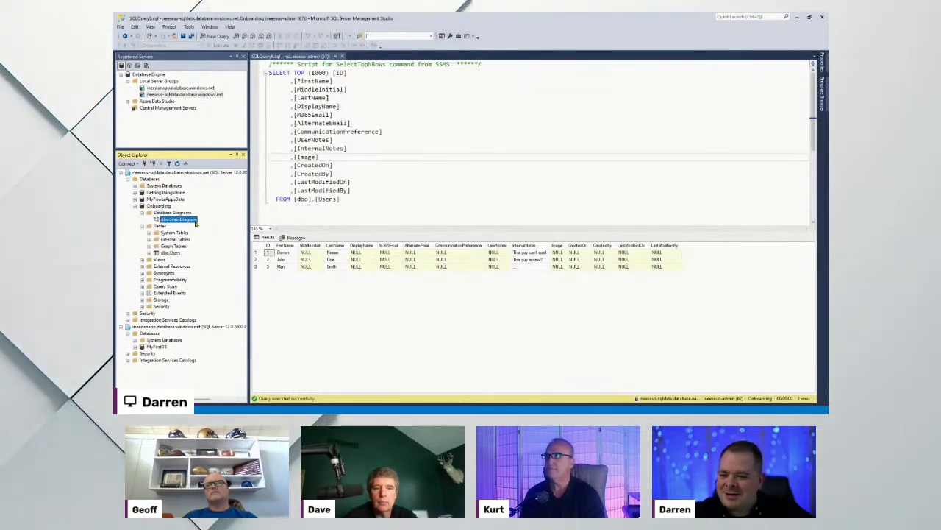
double_click(178, 219)
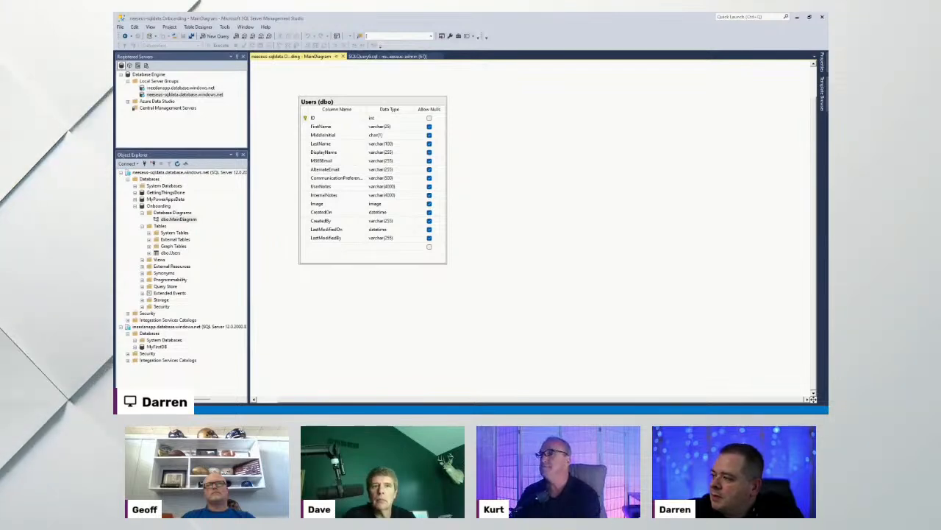
Paste the Data Dictionary's User table definition into a blank Notepad document beside the diagram and enlarge its window to fit the lines.
left_click_drag(721, 413, 648, 105)
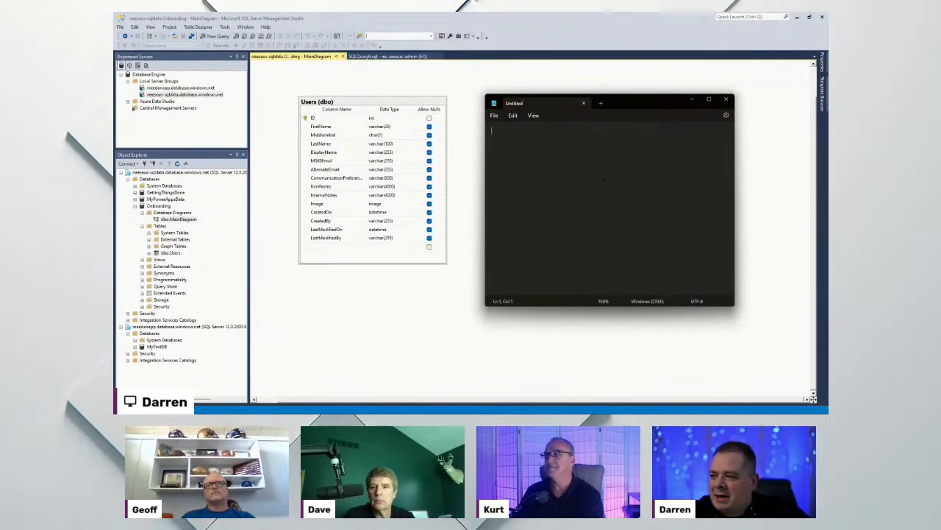
type("1. **Table**: User  - **UserID**: Integer, PK - Identifier for a user. - **FirstName**: Varchar(100) - User's first name. - **LastName**: Varchar(100) - User's last name. - **Email1**: Varchar(255) - User's first email address. - **Email2**: Varchar(255) - User's second email address. - **CommunicationPreference**: Varchar(50) - User's preferred method of communication.")
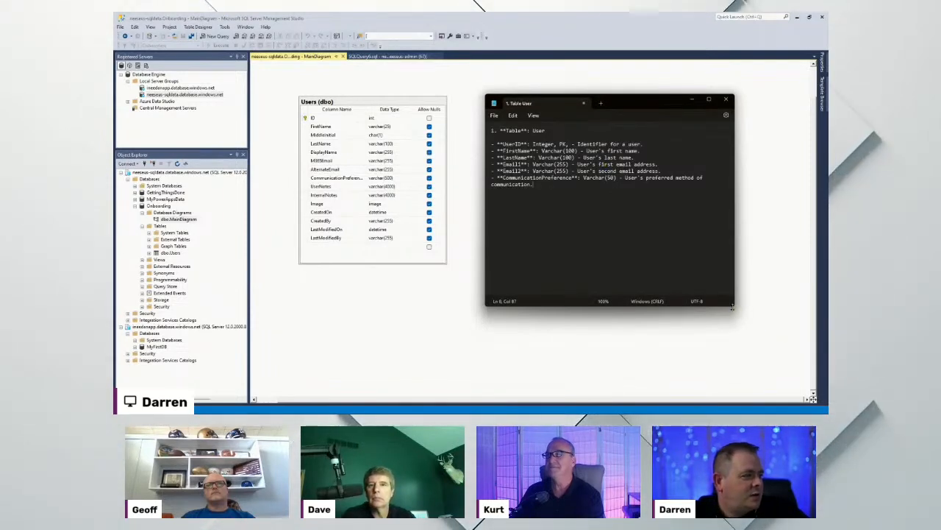
left_click_drag(733, 312, 791, 388)
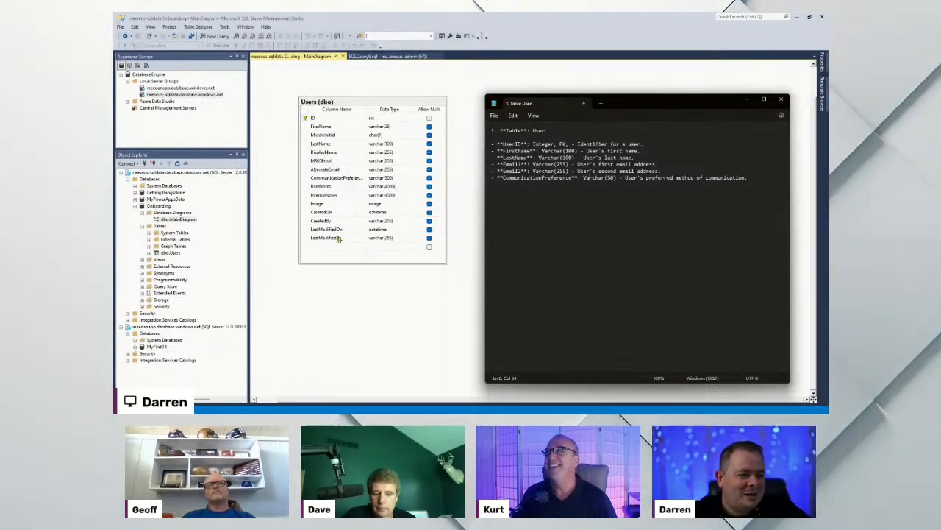
Point out the CreatedOn, CreatedBy, LastModifiedOn and LastModifiedBy columns in the Users table.
left_click(315, 214)
left_click(309, 213)
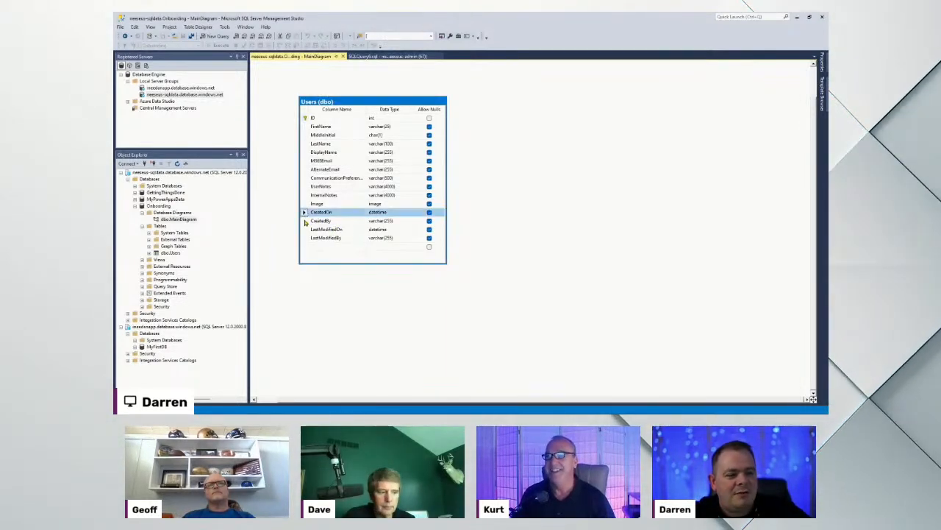
left_click(305, 229)
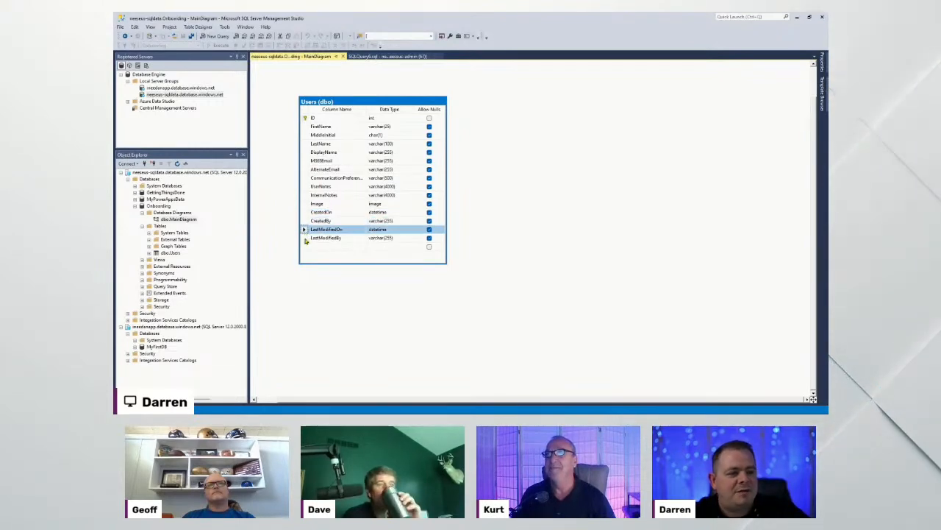
left_click(305, 238)
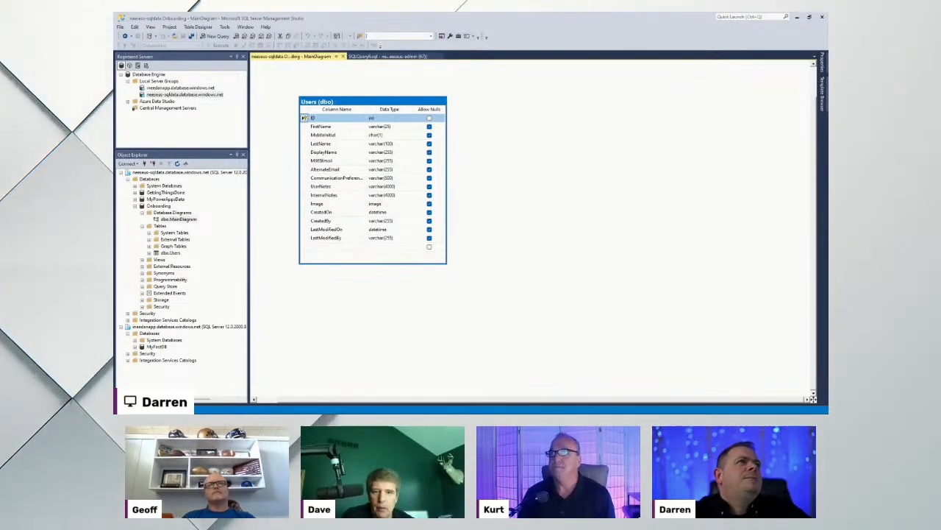
Create a new table named Document in the diagram and place it beside the Users table.
right_click(510, 132)
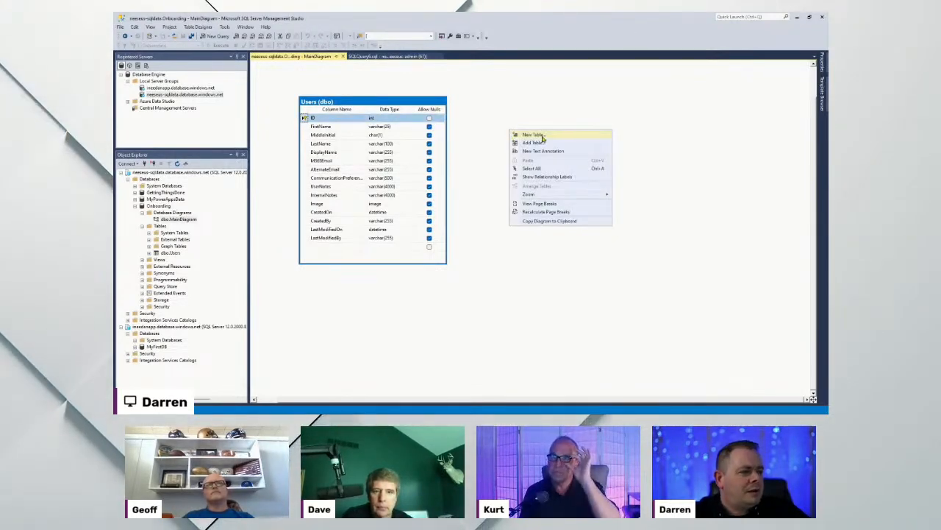
left_click(541, 136)
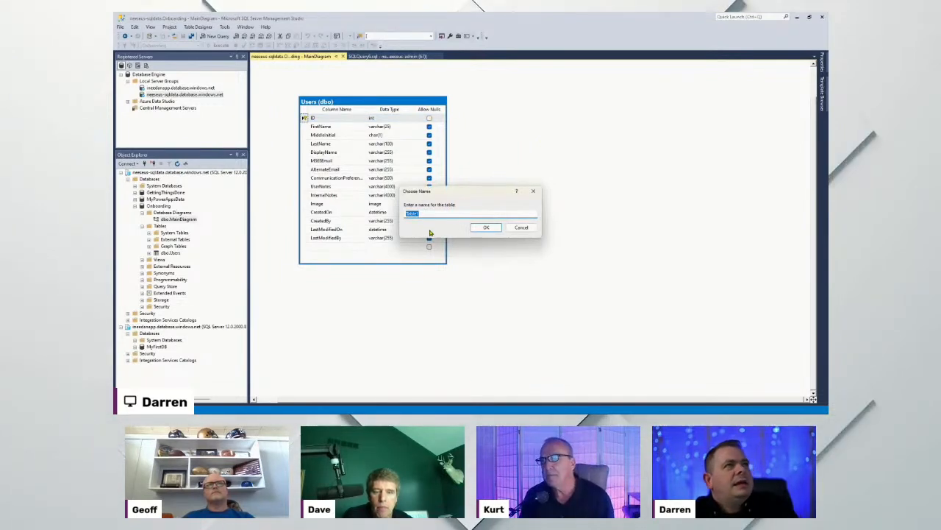
type("Document")
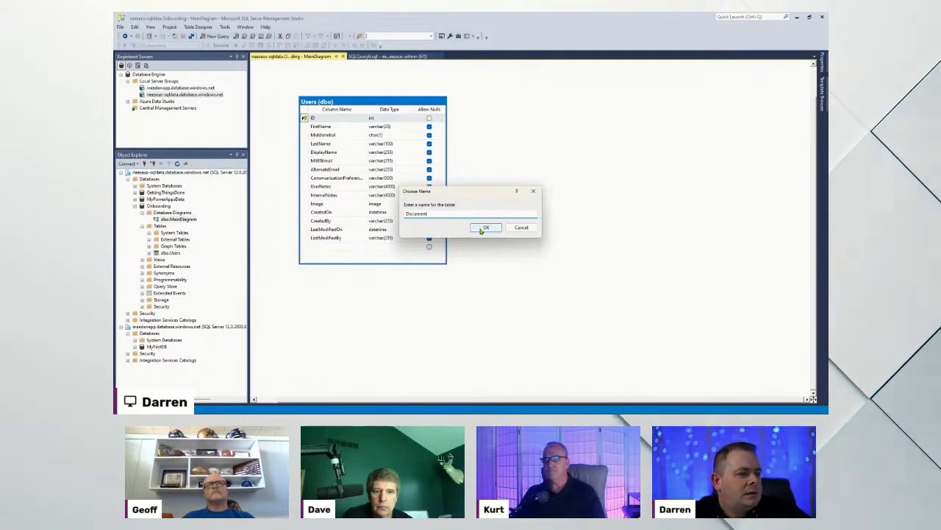
left_click(484, 228)
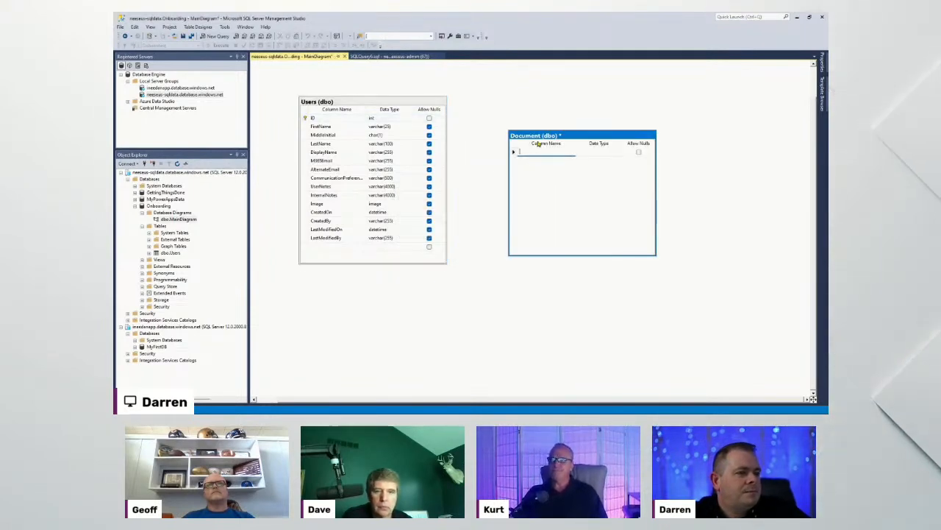
left_click(502, 105)
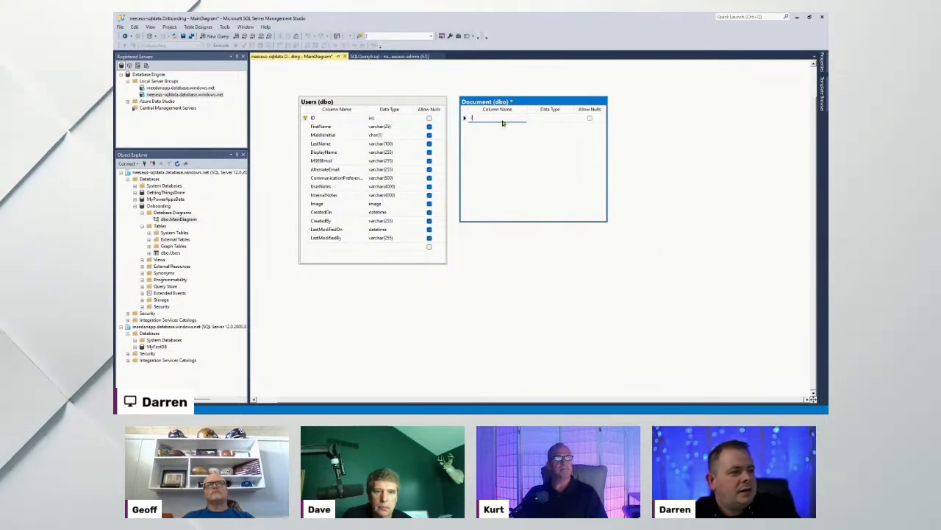
Add an ID column with the data type int to the Document table.
type("ID")
key("Tab")
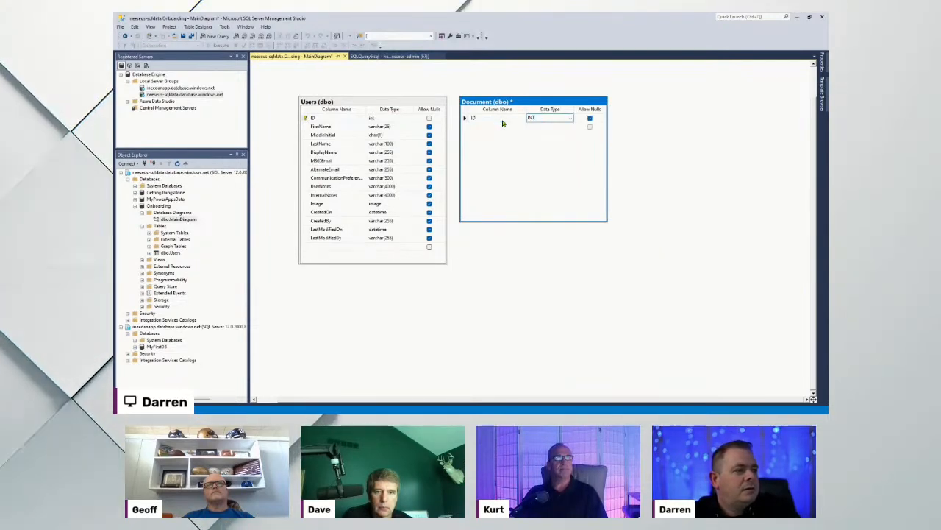
type("INT")
key("BackSpace")
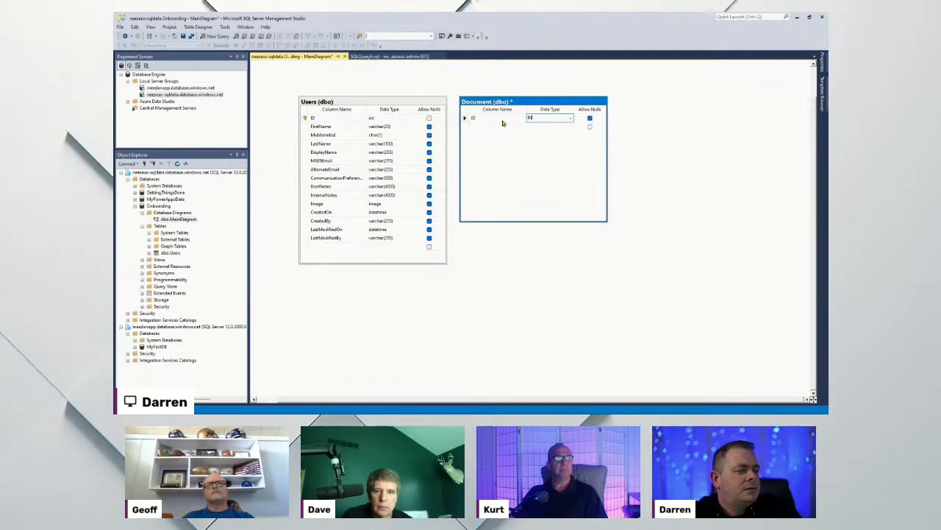
type("int")
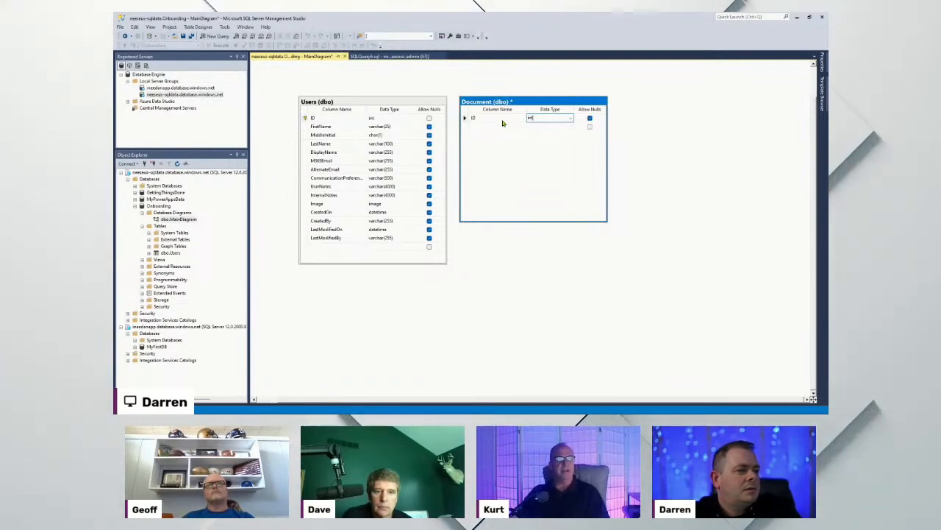
key("Tab")
Set Is Identity to Yes for the Document table's ID column and widen the properties area.
left_click(466, 117)
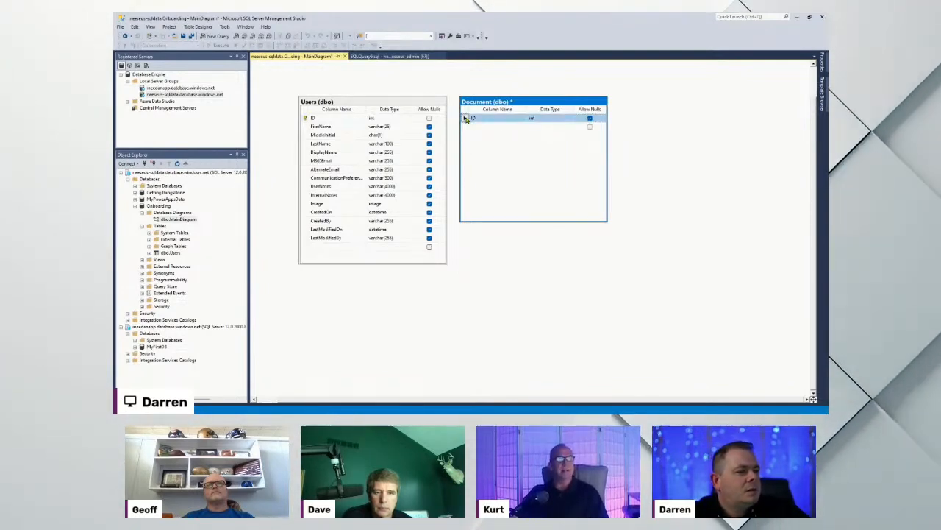
key("F4")
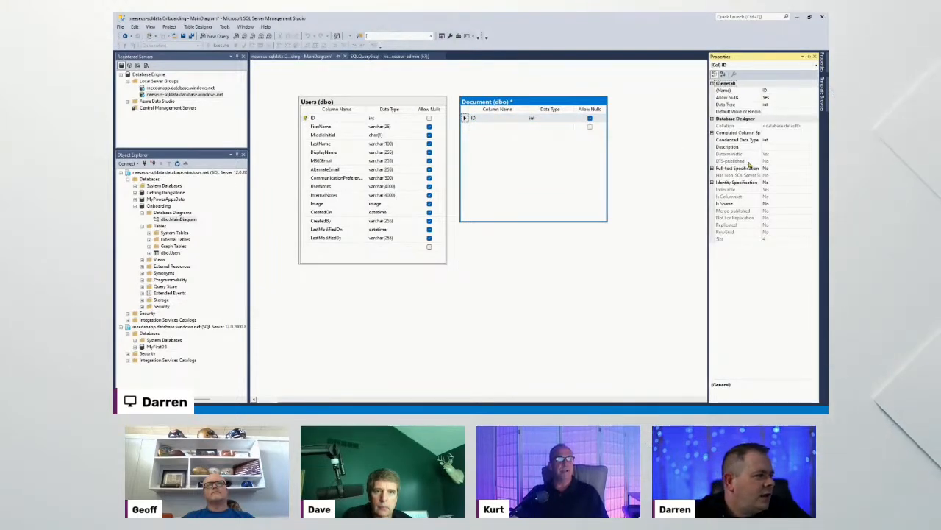
double_click(737, 183)
double_click(739, 192)
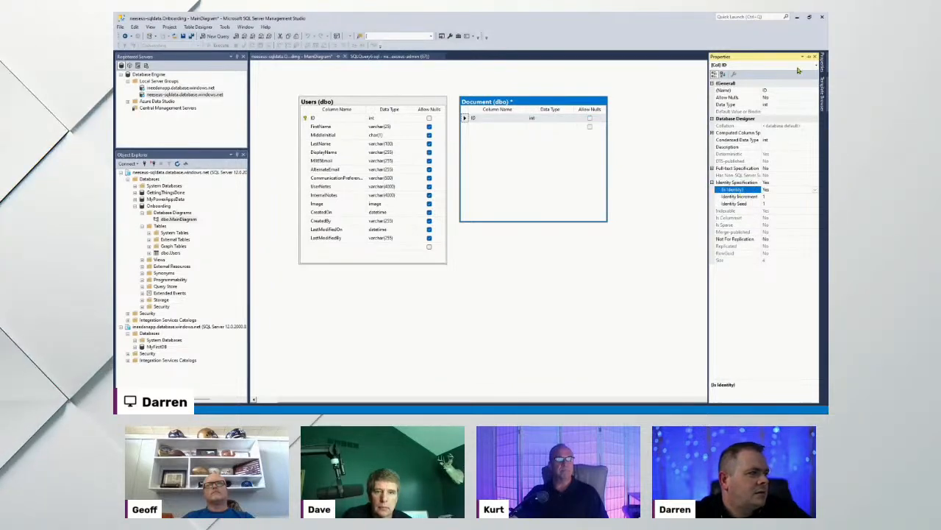
left_click_drag(706, 150, 635, 176)
left_click_drag(635, 232, 670, 240)
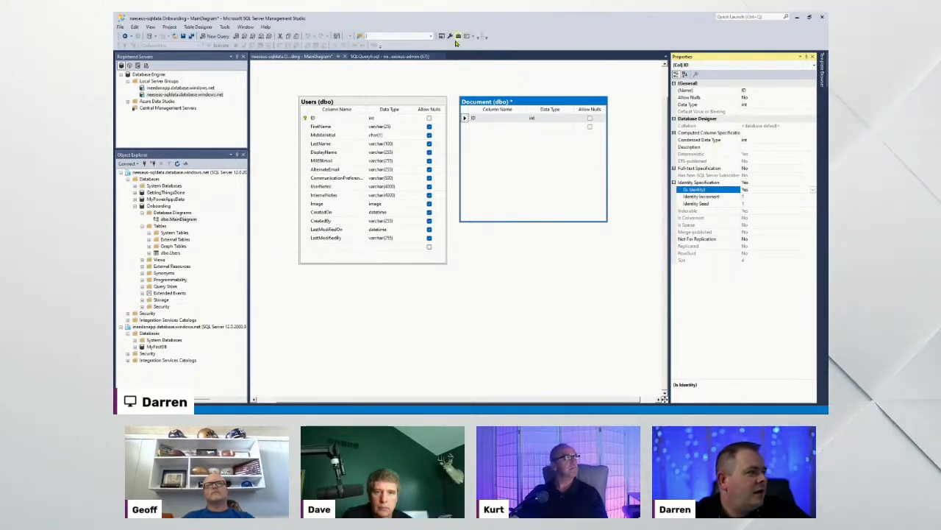
Display the Table Designer tools and make ID the primary key of the Document table.
left_click(466, 118)
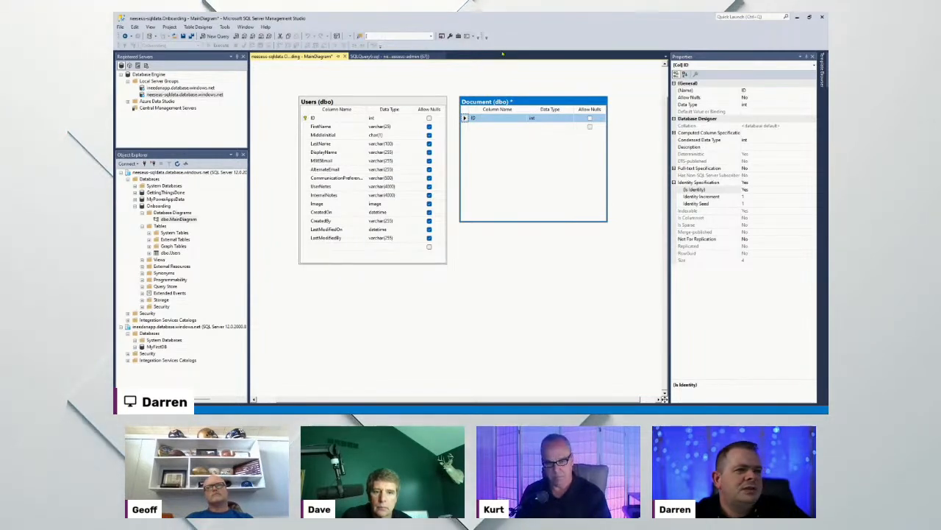
right_click(487, 47)
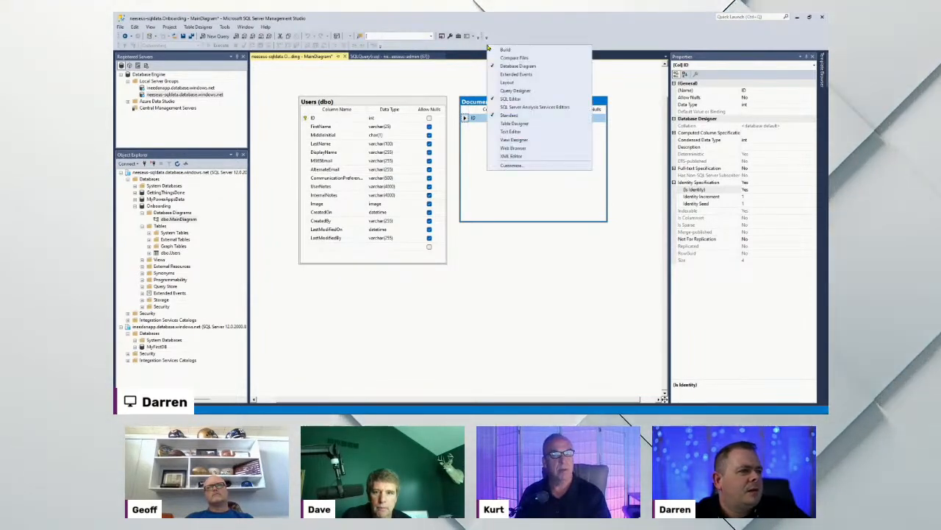
left_click(562, 126)
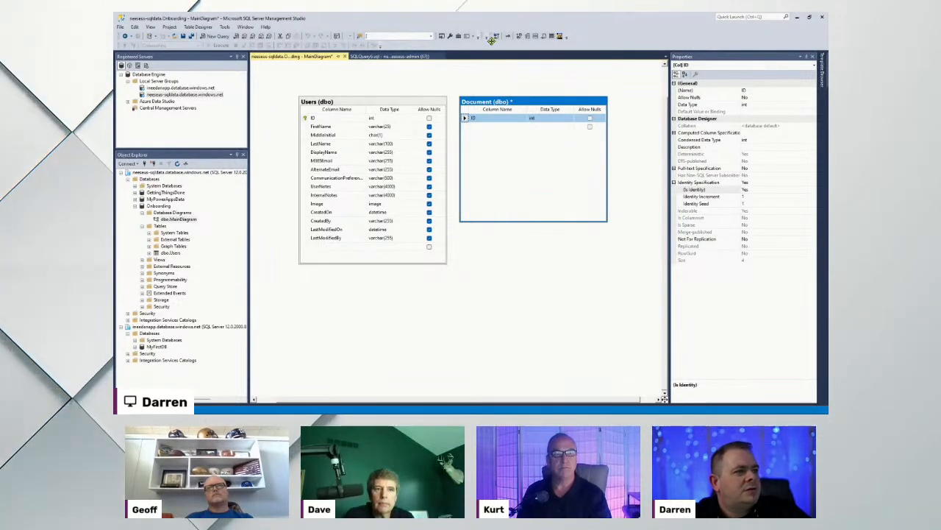
left_click_drag(492, 36, 492, 44)
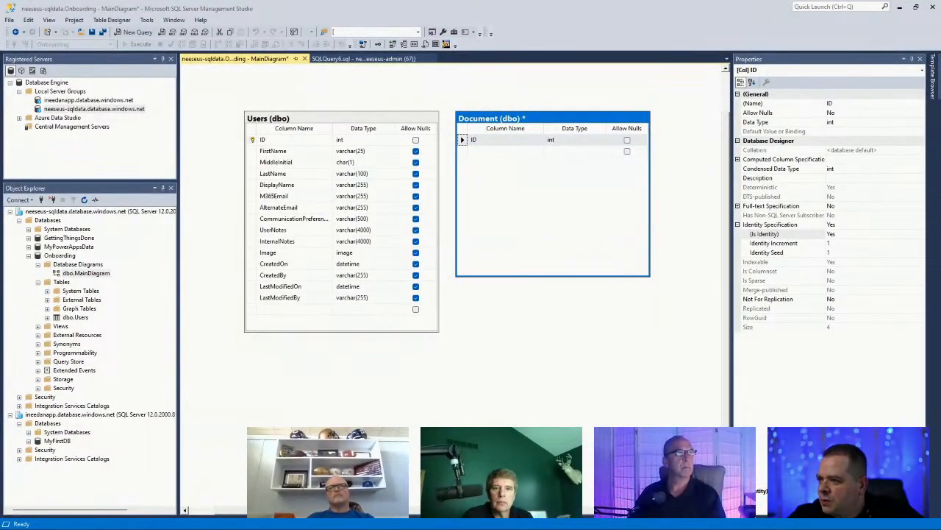
left_click(378, 45)
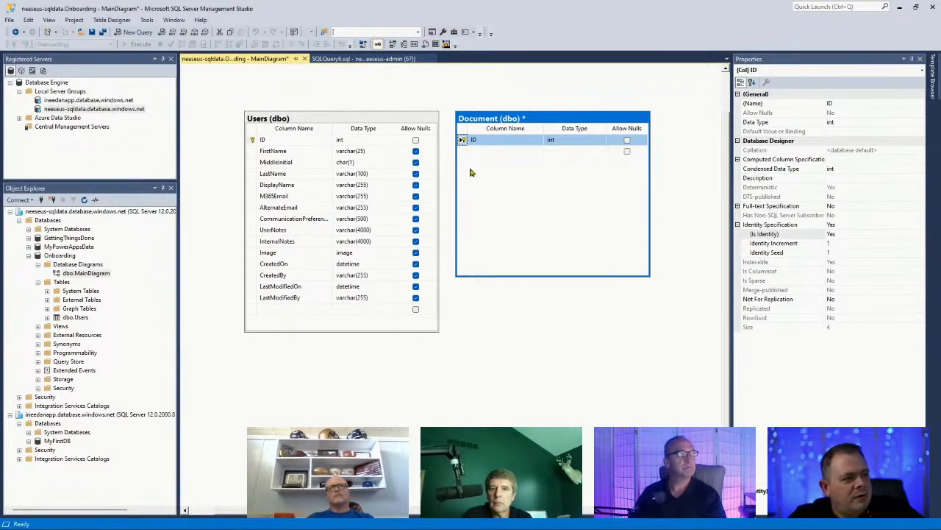
Copy CreatedOn, CreatedBy, LastModifiedOn and LastModifiedBy from Users into the Document table below ID, and make the Document table taller.
left_click(250, 265)
left_click(251, 276, "shift")
left_click(251, 287, "ctrl")
left_click(251, 298, "shift")
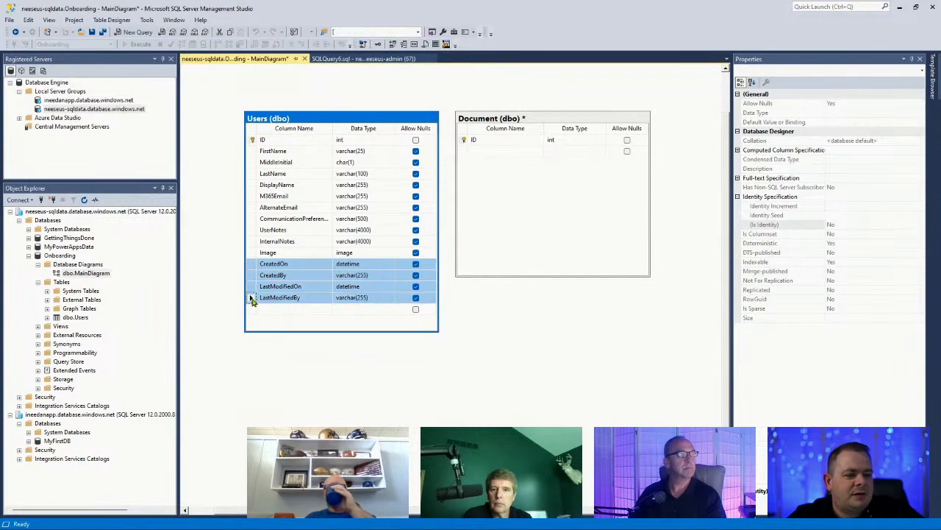
left_click(464, 152)
key("ctrl+v")
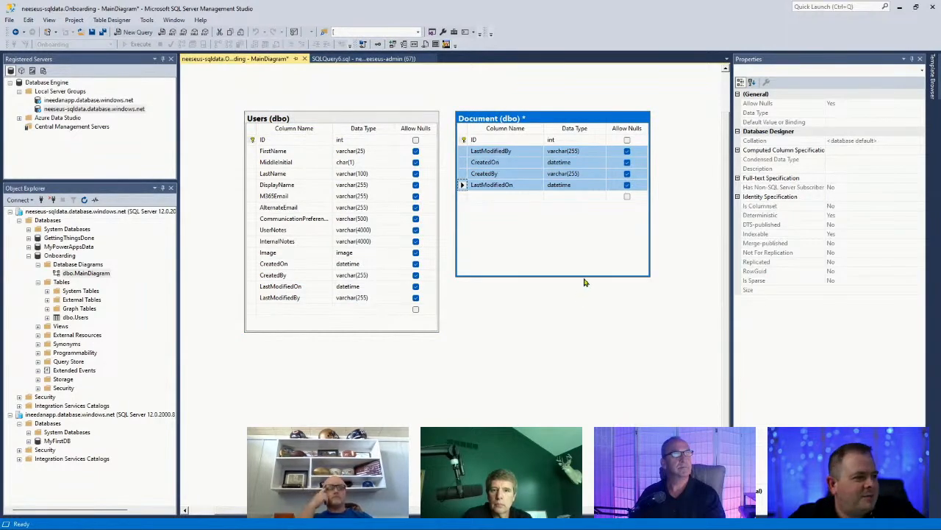
left_click_drag(583, 276, 573, 329)
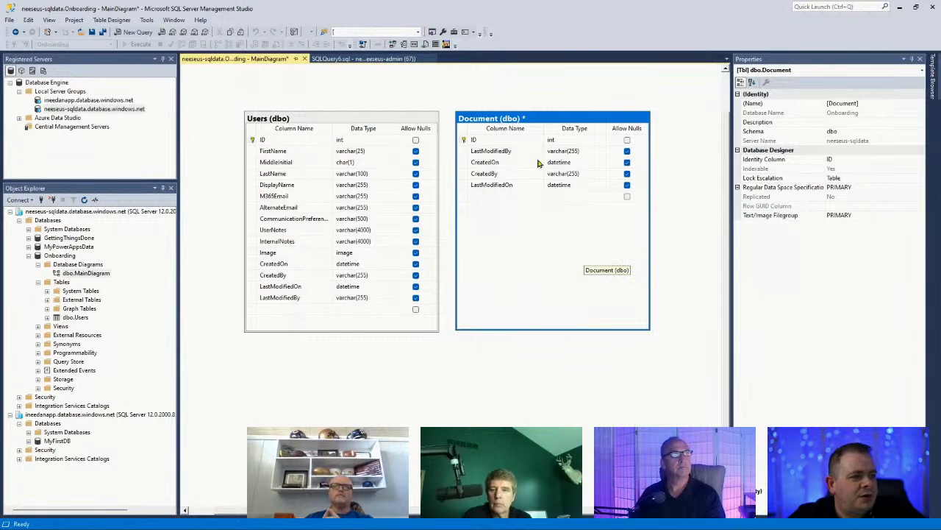
Set the default value of the Document table's CreatedOn column to GETDATE().
left_click(463, 162)
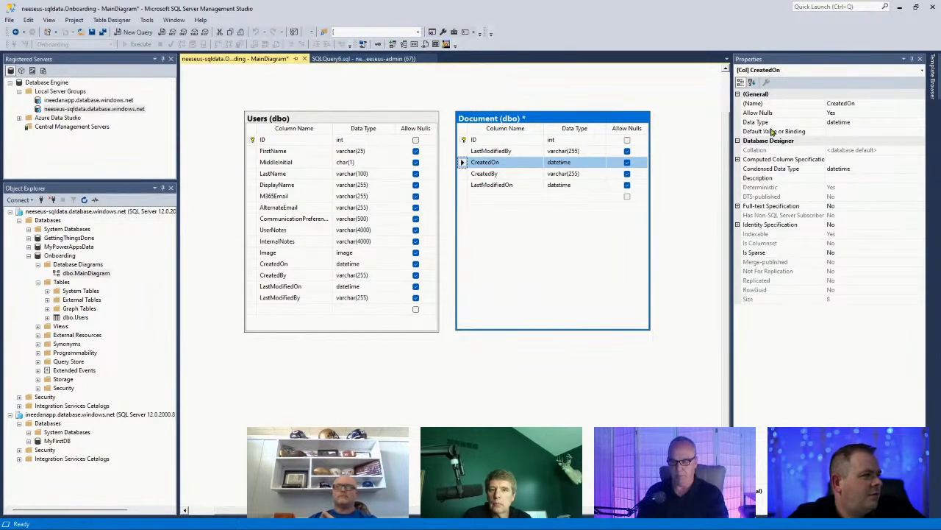
left_click(845, 133)
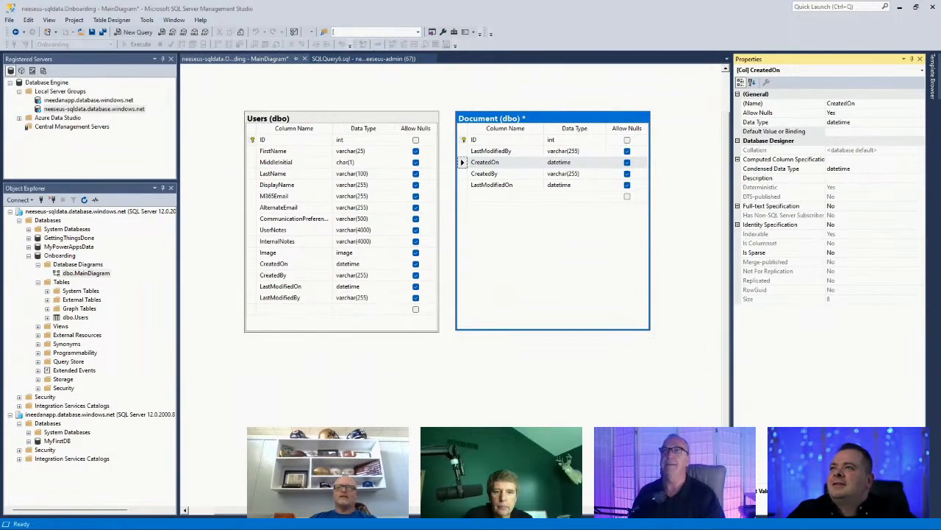
left_click(843, 144)
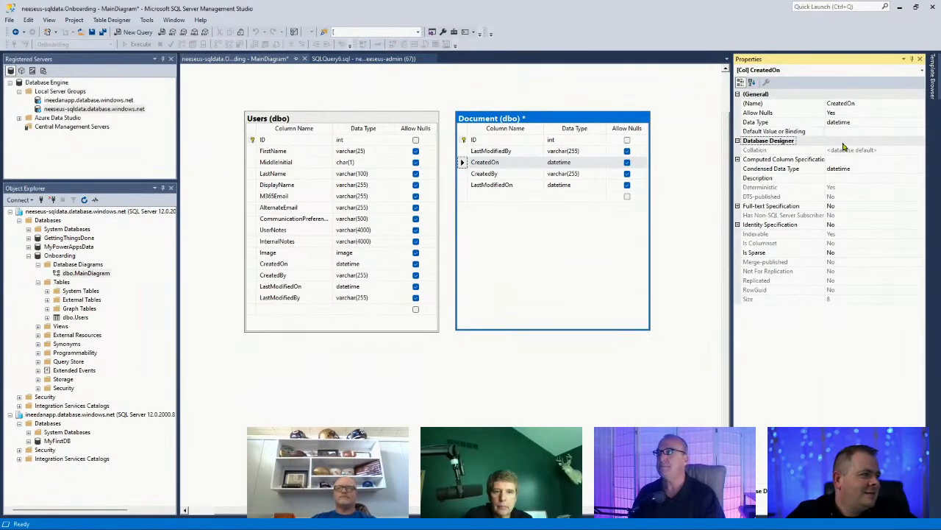
left_click(842, 131)
type("GETDATE()")
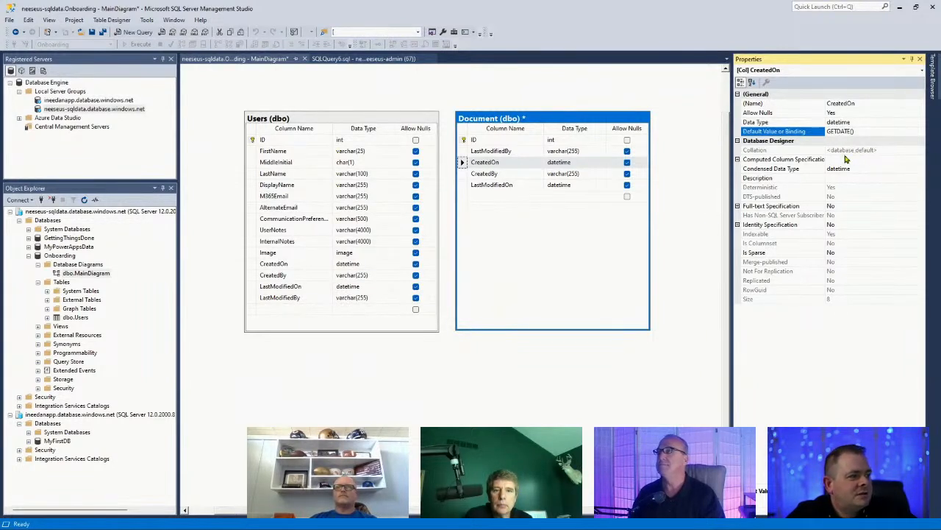
key("Return")
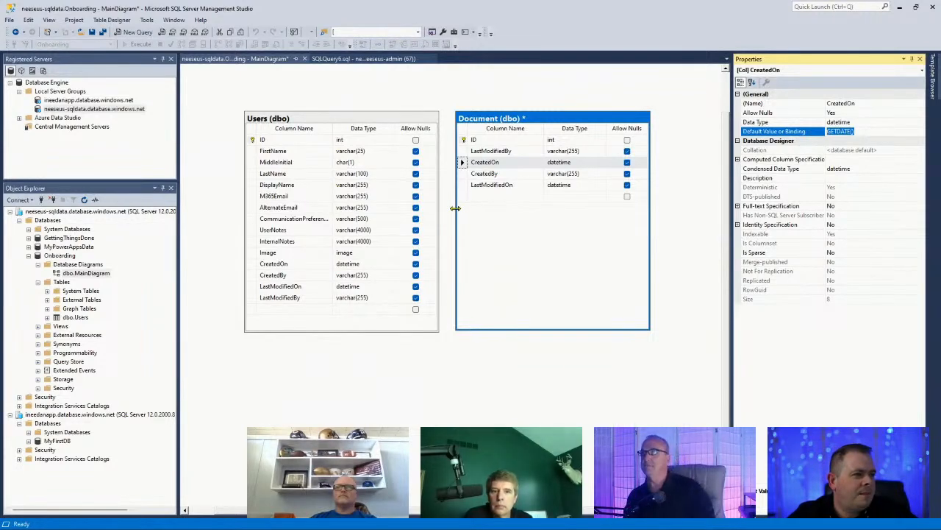
Give the Document table's LastModifiedOn column the default value GETDATE().
left_click(466, 184)
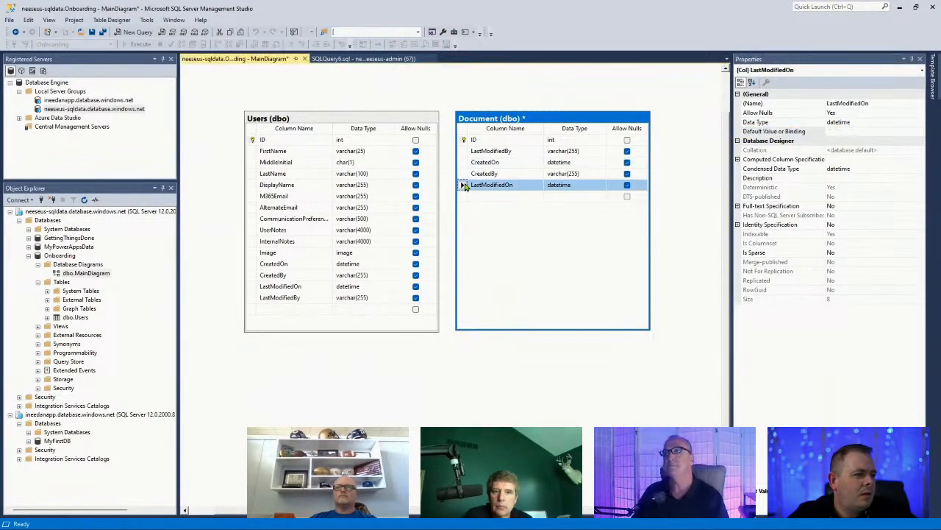
left_click(846, 131)
type("(GETDATE())")
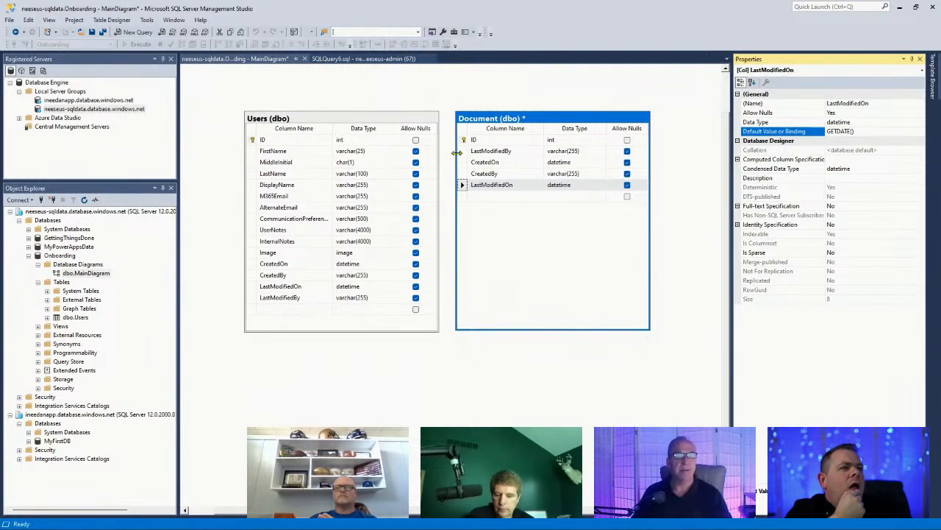
Insert a UserID column of type int, allowing nulls, below ID in Document, and move the table slightly farther from Users.
left_click(462, 151)
right_click(463, 152)
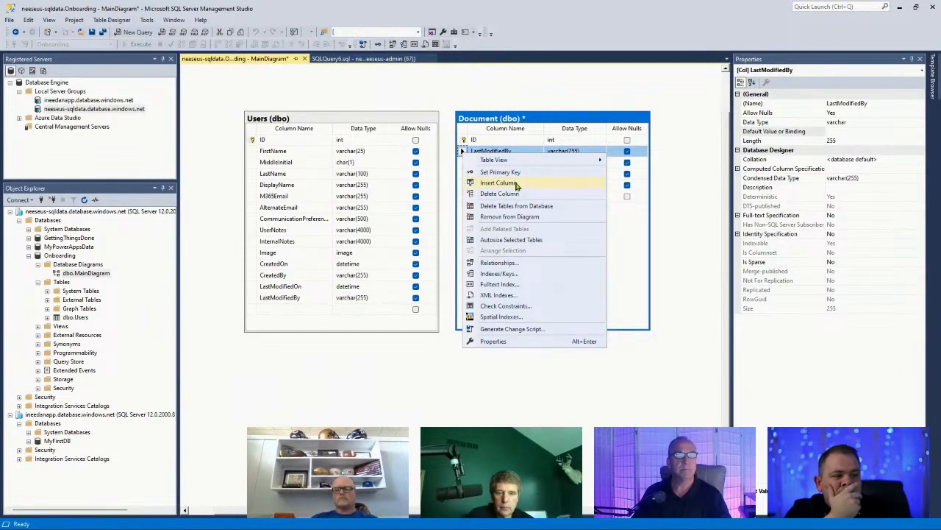
left_click(500, 183)
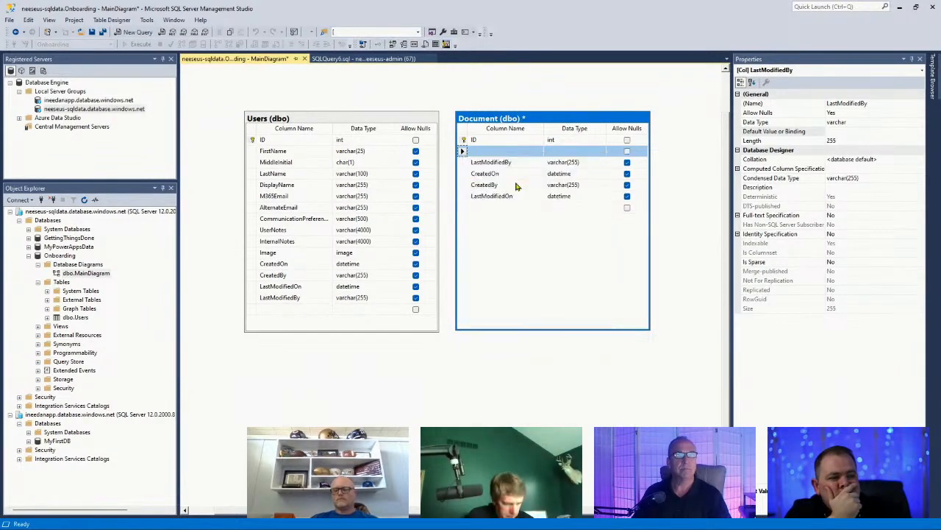
type("UserID")
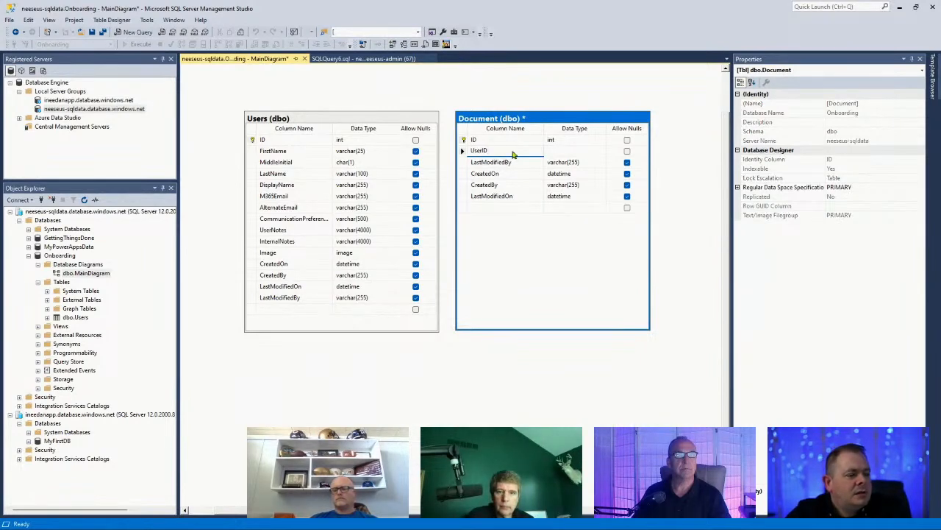
left_click_drag(540, 120, 565, 120)
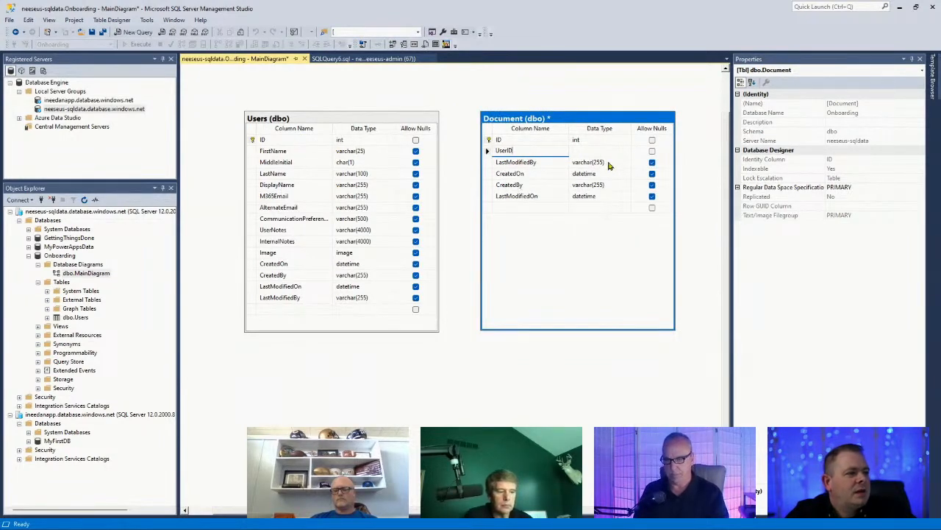
key("Tab")
type("int")
key("Tab")
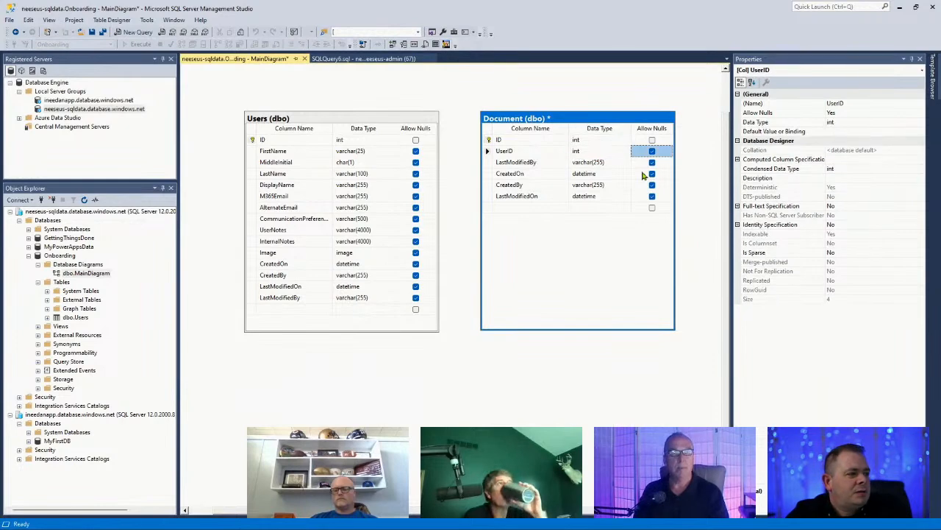
key("Tab")
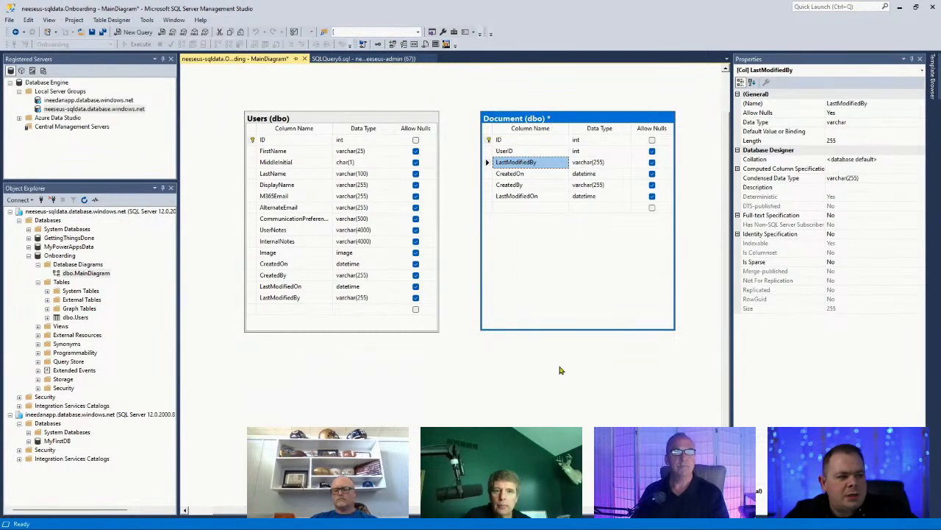
Save the diagram and reposition the Document table slightly closer to Users, leaving a gap for a relationship line.
scroll(540, 385, "up", 1)
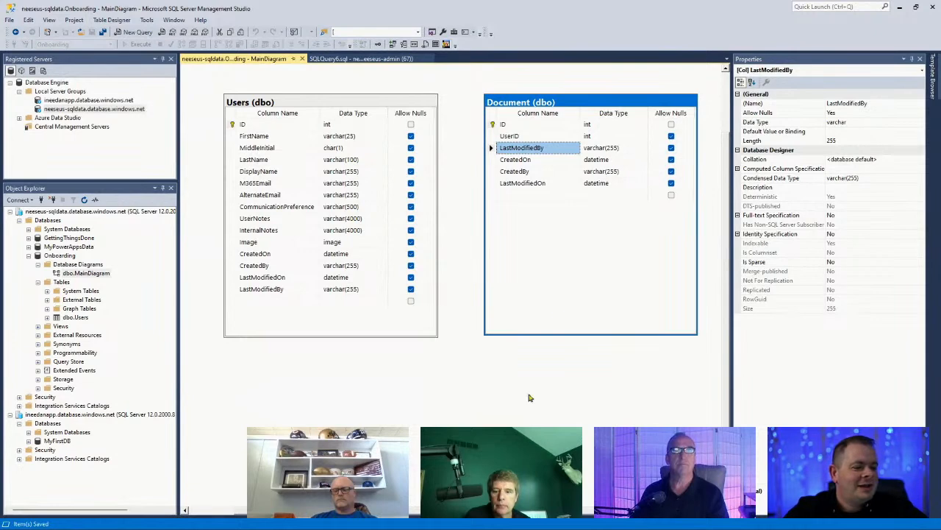
left_click_drag(637, 108, 618, 108)
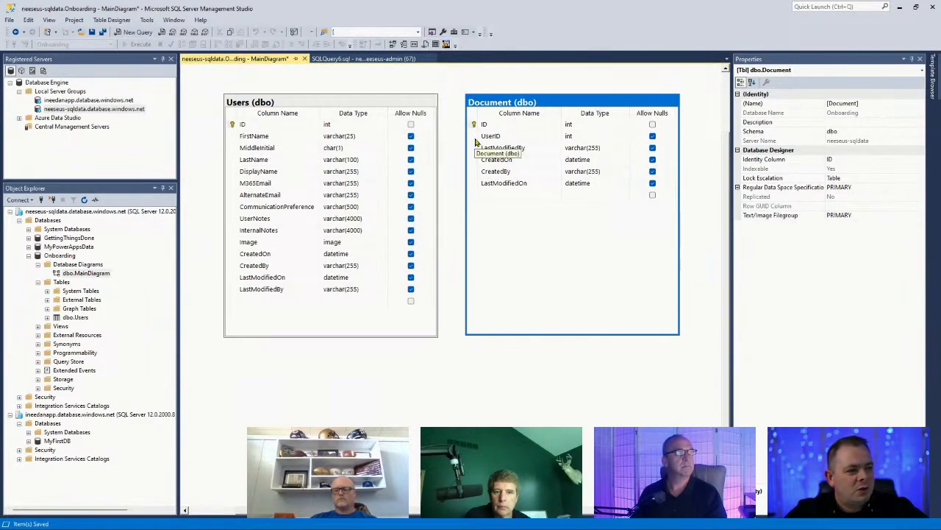
left_click_drag(547, 104, 560, 105)
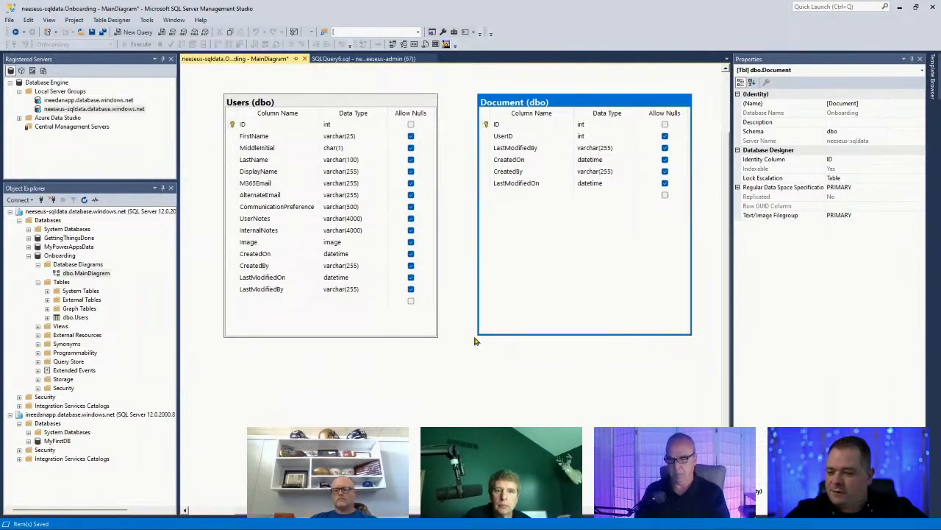
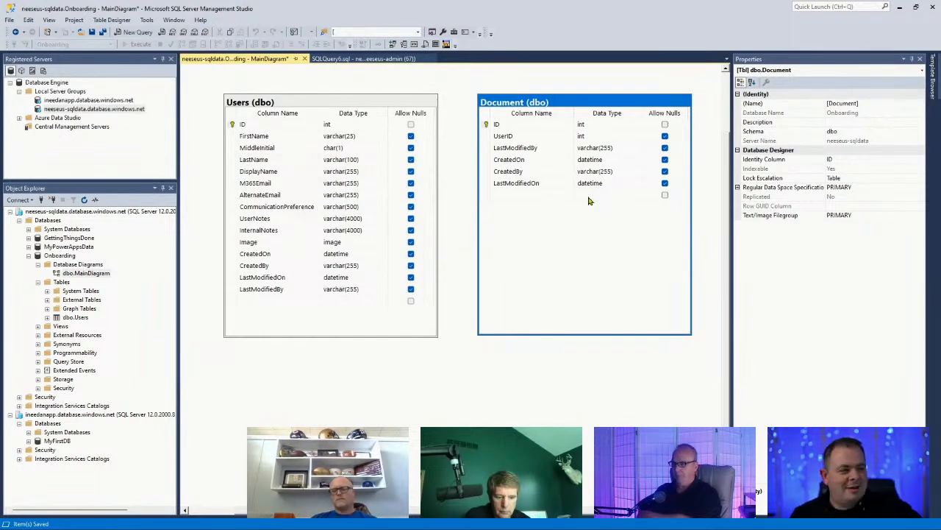
Relate UserID in the Document table to the primary key ID in Users, keeping the relationship name FK_Document_Users.
left_click(485, 136)
left_click_drag(486, 136, 263, 125)
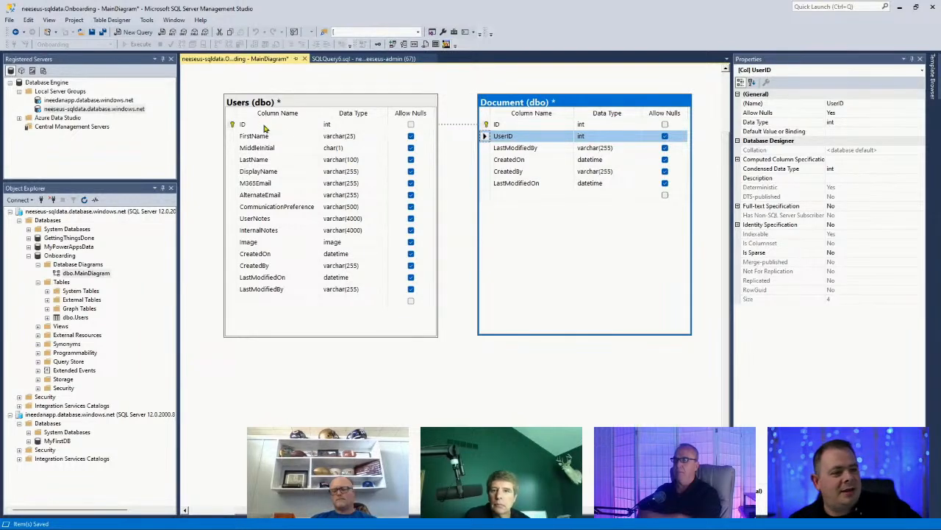
left_click_drag(498, 178, 514, 154)
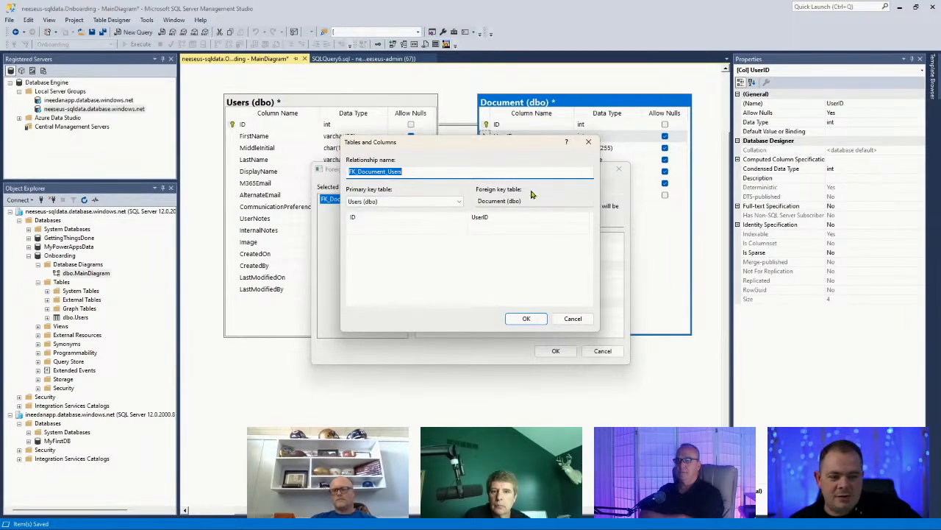
left_click(431, 171)
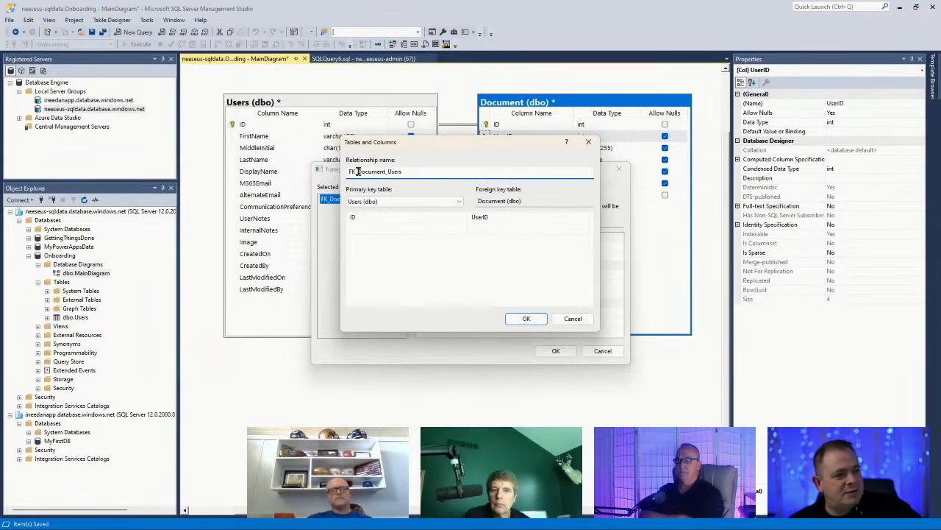
double_click(454, 172)
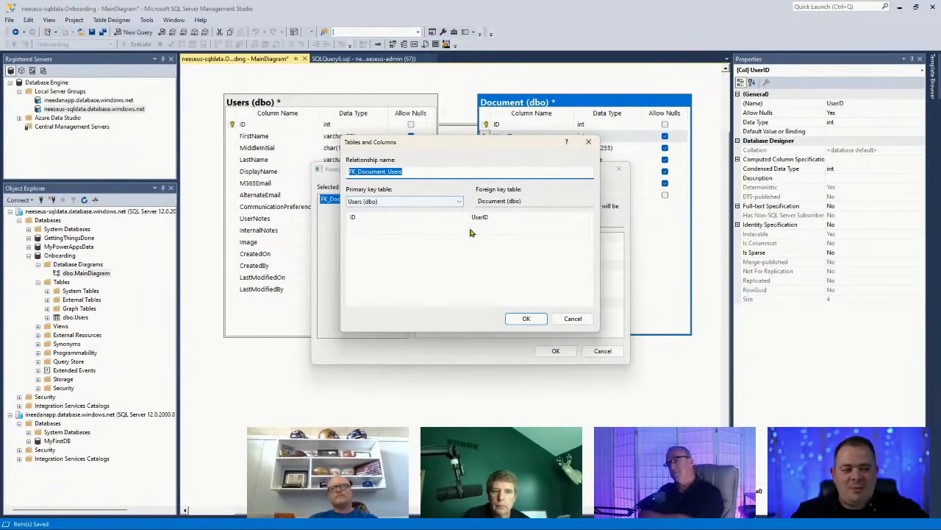
left_click(426, 169)
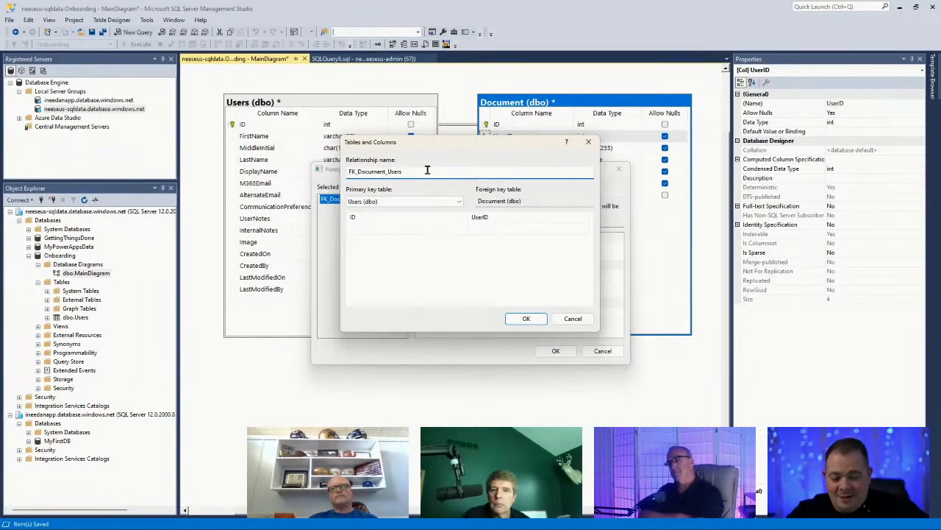
left_click_drag(442, 149, 463, 133)
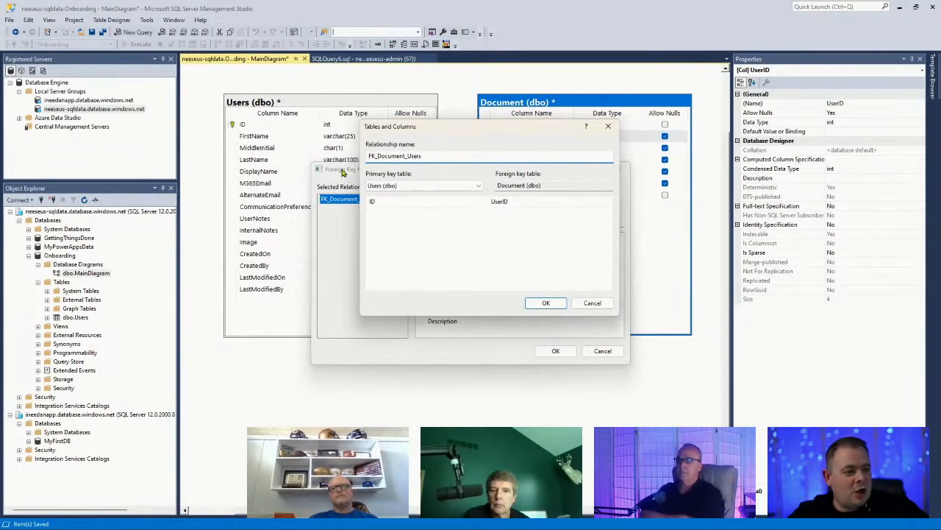
left_click(554, 302)
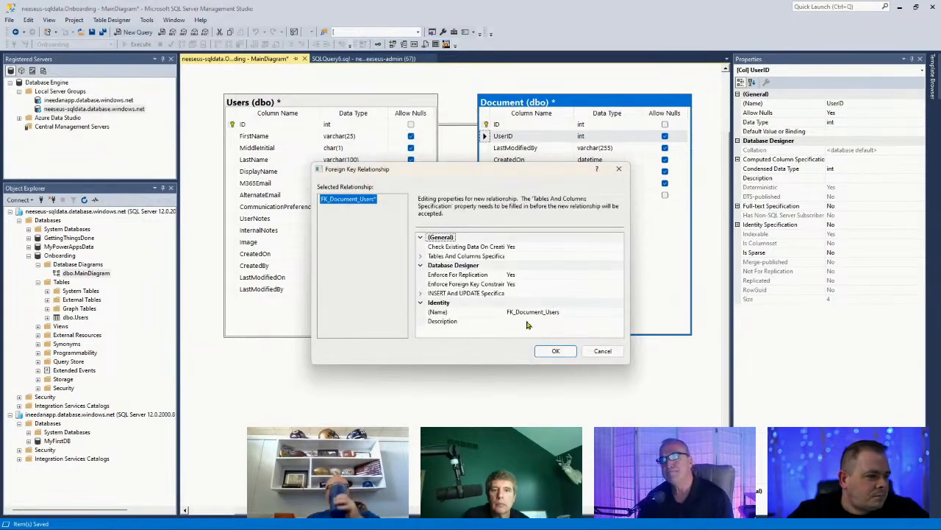
Enlarge and accept the Foreign Key Relationship settings, and move the relationship line down level with the ID rows.
left_click_drag(506, 239, 574, 239)
left_click_drag(544, 176, 512, 177)
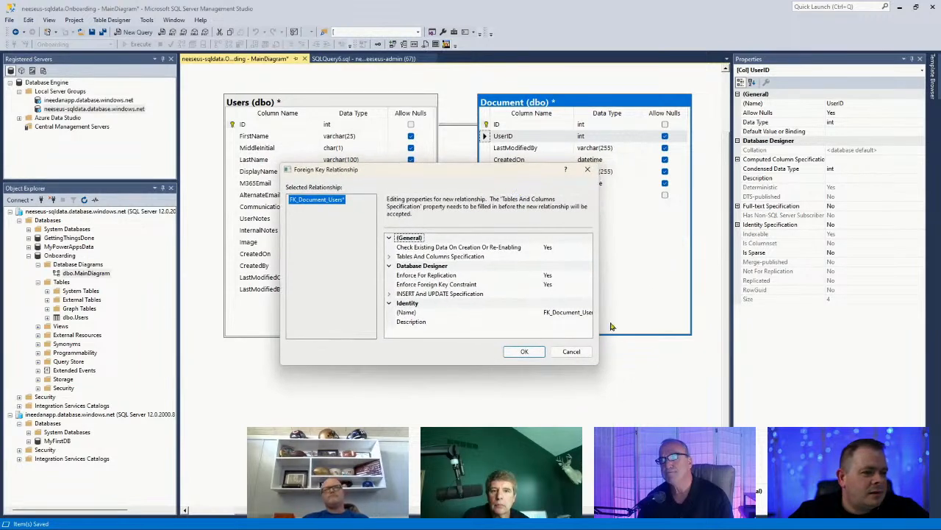
left_click_drag(598, 363, 706, 399)
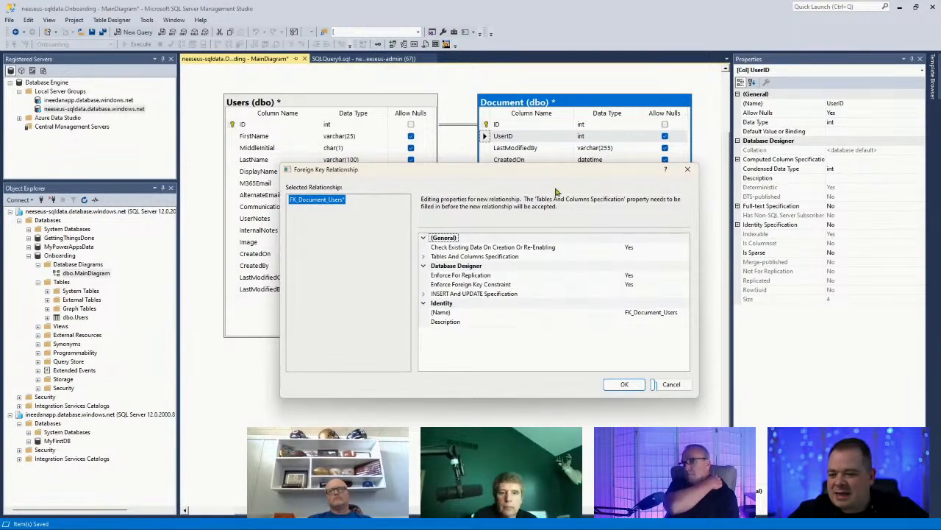
left_click(622, 385)
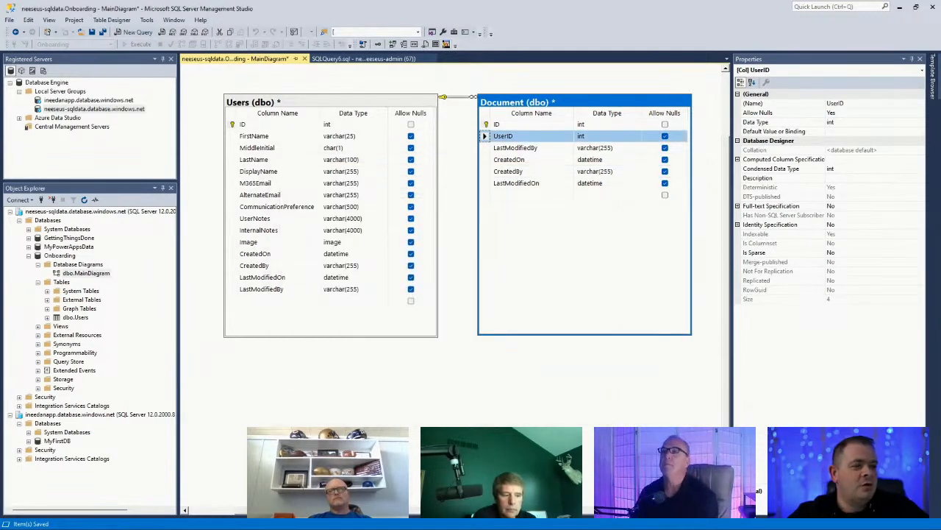
left_click_drag(461, 97, 461, 124)
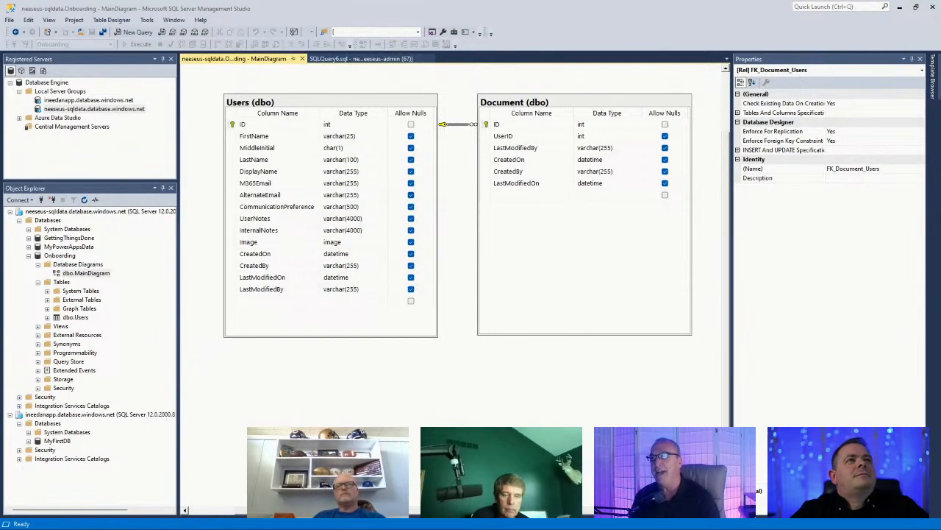
Switch to the browser and copy the share link of the YouTube video "Power Apps & Dataverse: Relational Tables Made Easy".
left_click_drag(579, 529, 644, 106)
double_click(631, 111)
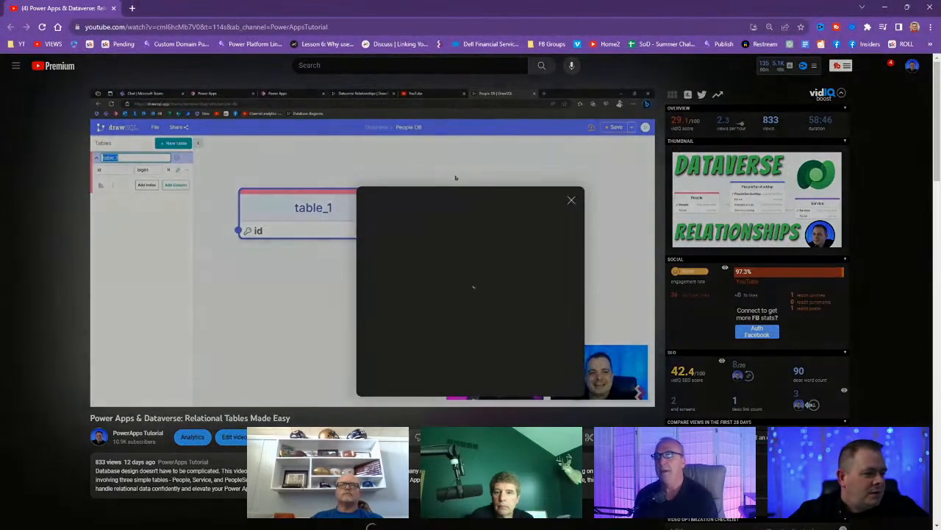
left_click(557, 339)
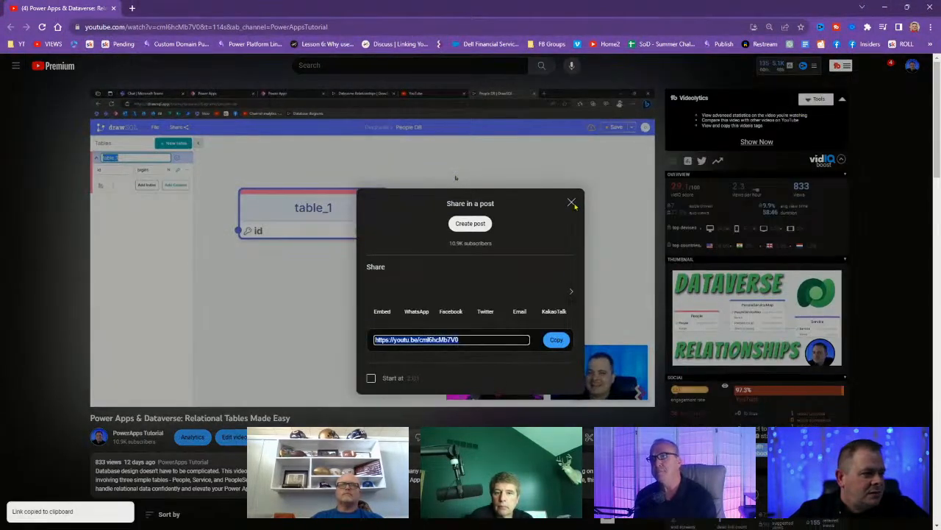
left_click(571, 202)
left_click(139, 332)
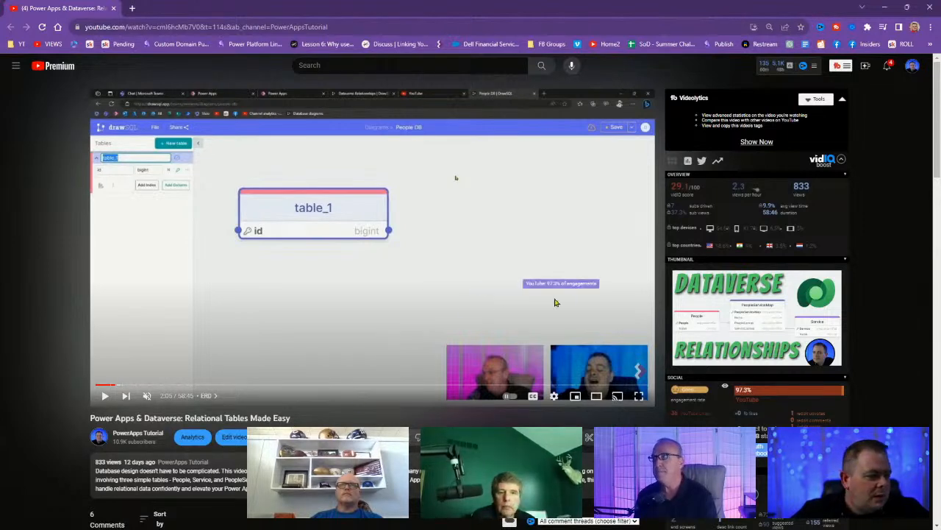
Look over the video's comments, view its Dataverse Relationships thumbnail at full size, and return to the video page.
scroll(500, 300, "down", 3)
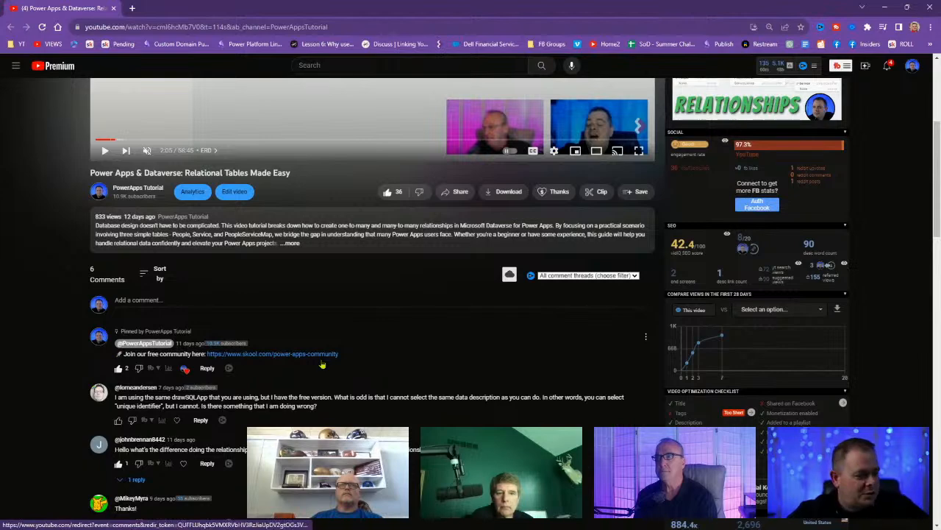
scroll(780, 284, "up", 3)
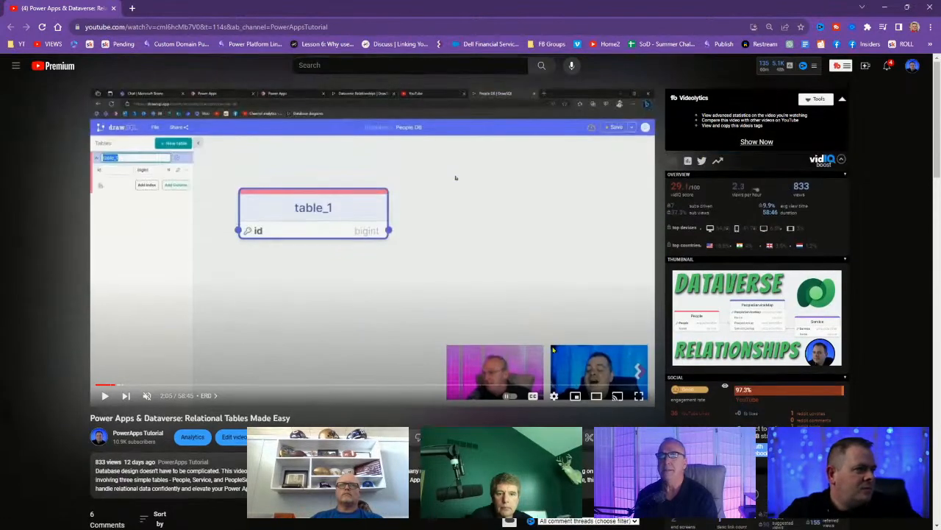
left_click(759, 314)
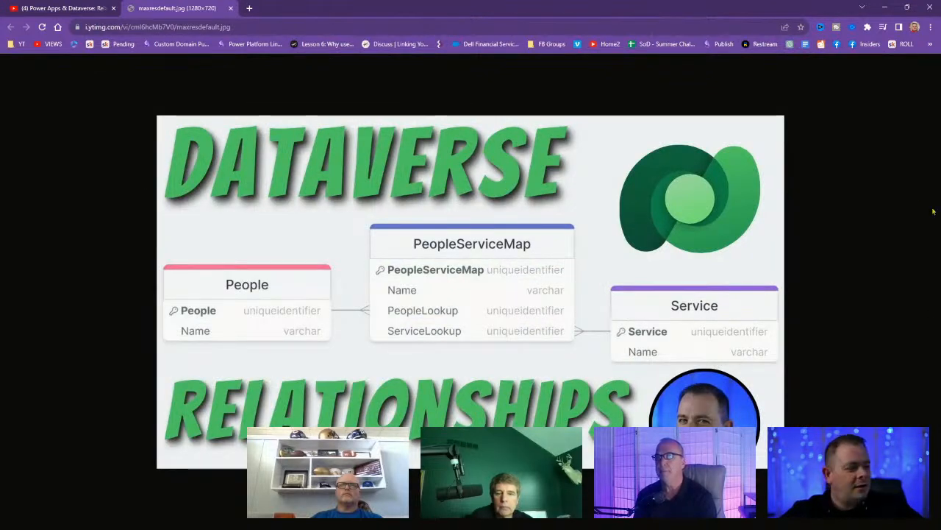
left_click(80, 8)
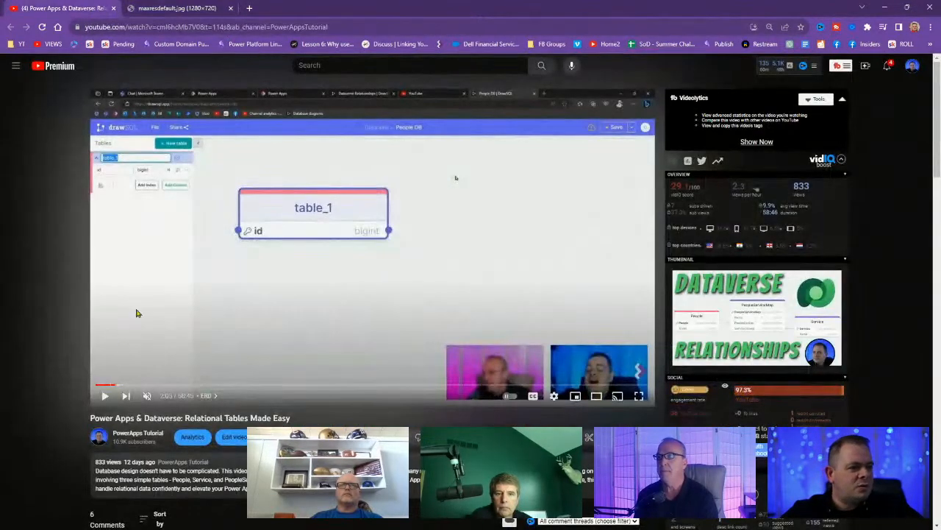
Skim the relational tables video from the Lookups chapter to the PeopleServiceMap columns in full screen, and return to the normal video page.
left_click_drag(129, 384, 221, 385)
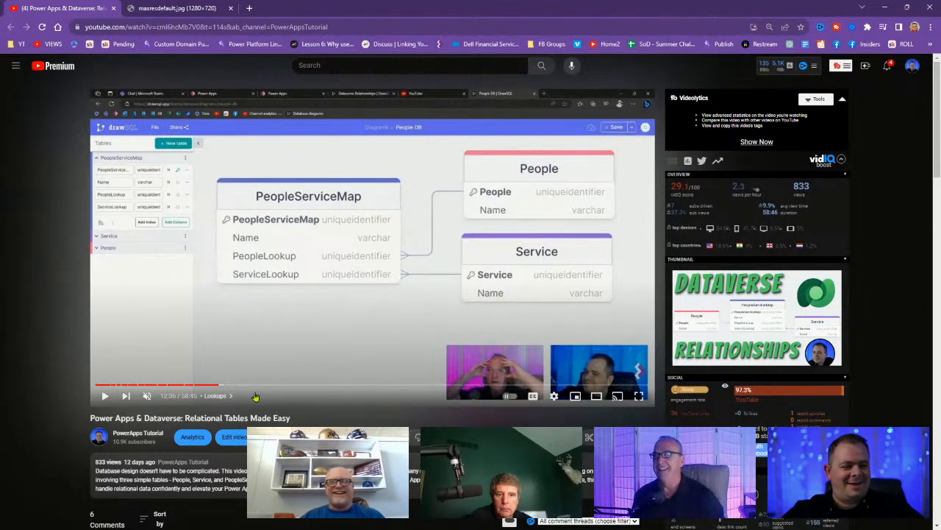
left_click(638, 396)
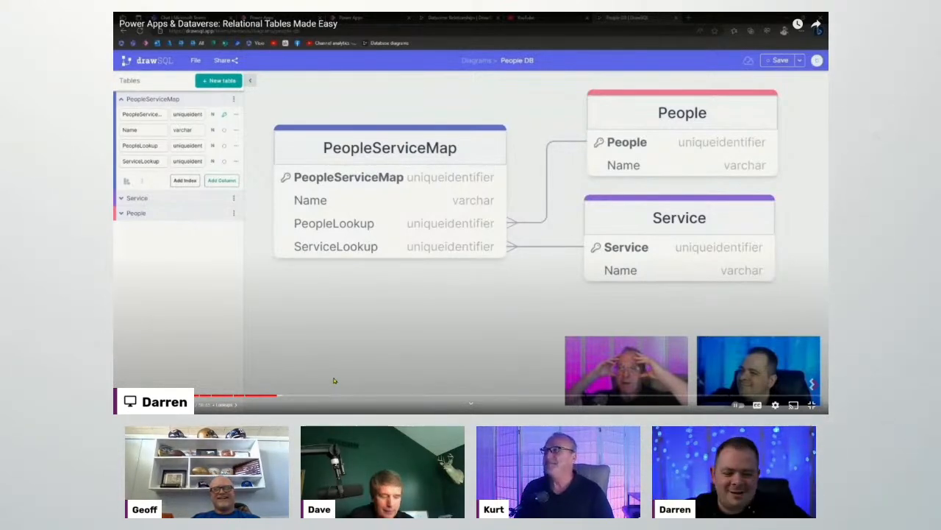
left_click(367, 394)
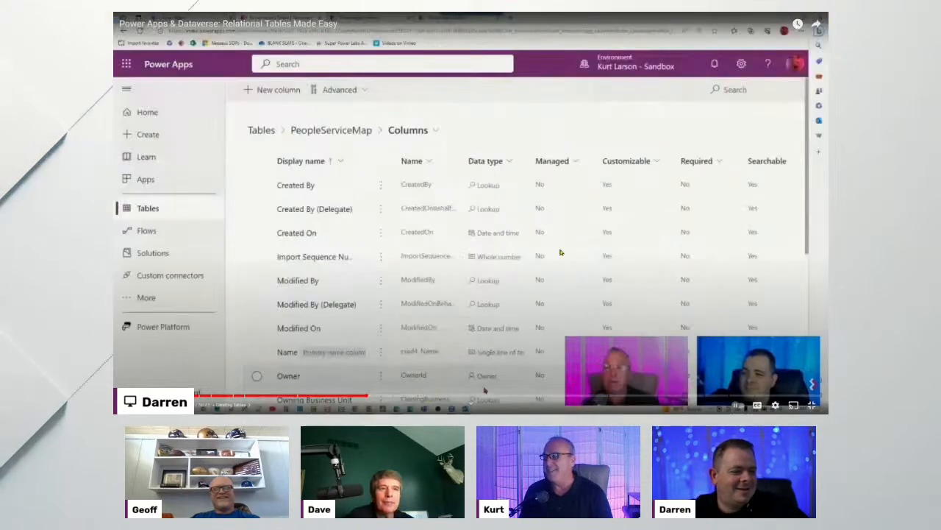
left_click(811, 405)
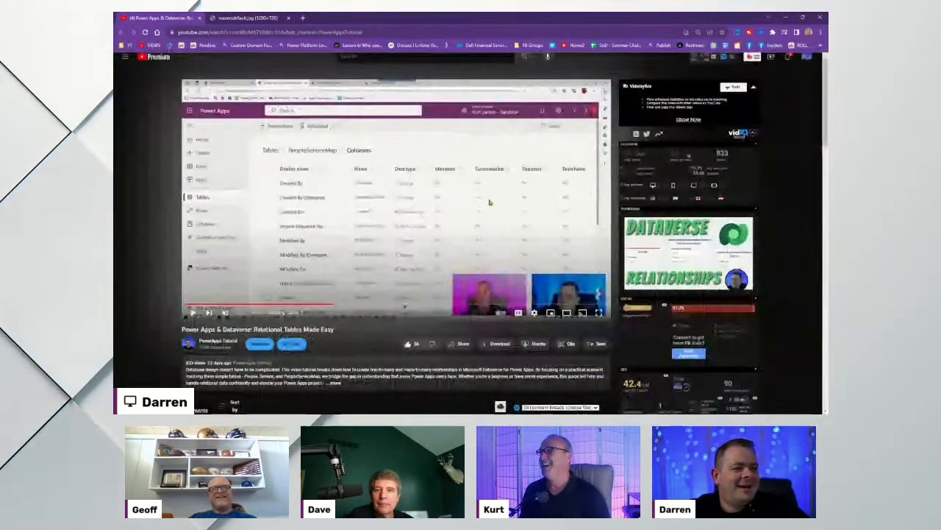
Copy the video's share link again and close the browser to return to SQL Server Management Studio.
left_click(459, 344)
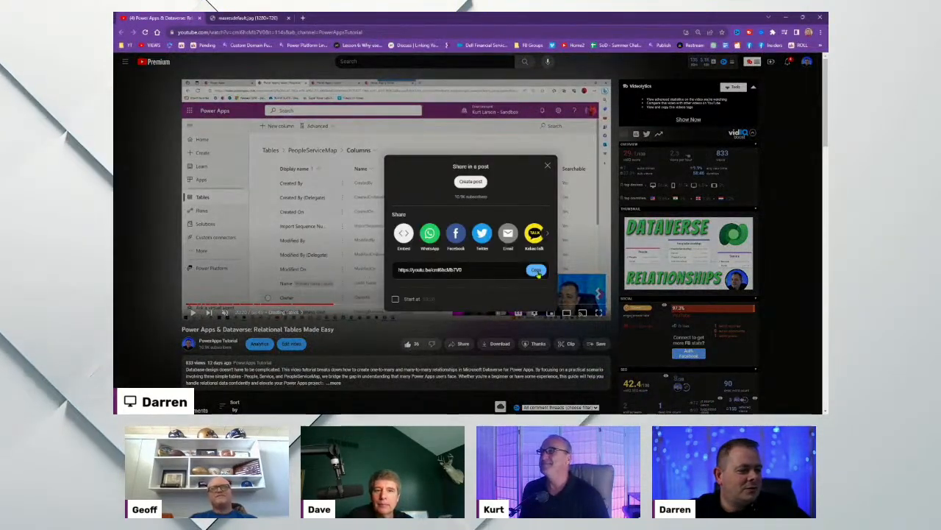
left_click(537, 270)
left_click(548, 165)
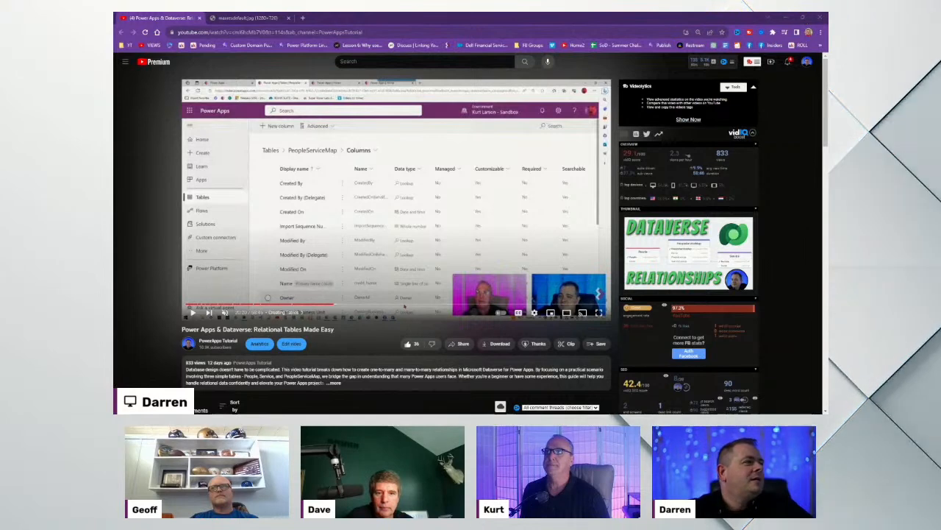
left_click(819, 17)
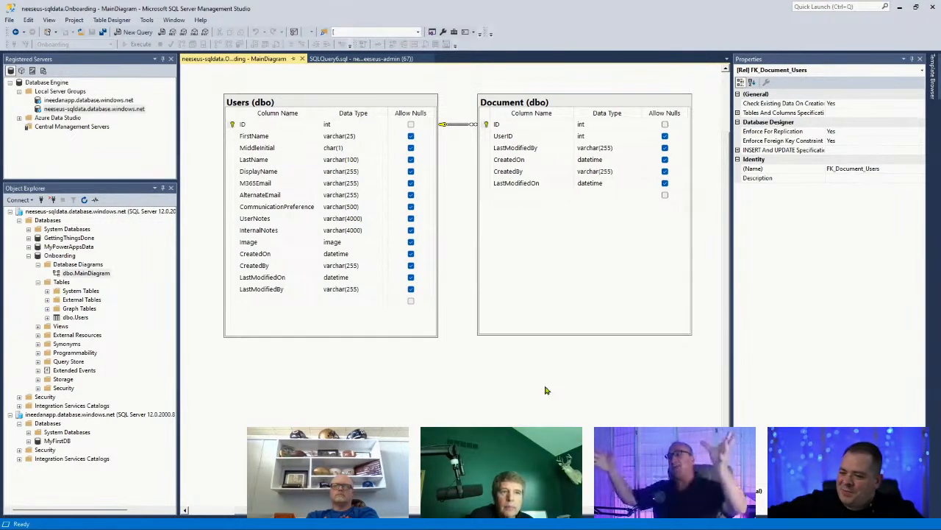
Set Registered Servers and Object Explorer to auto-hide so the diagram gets more room.
left_click(503, 421)
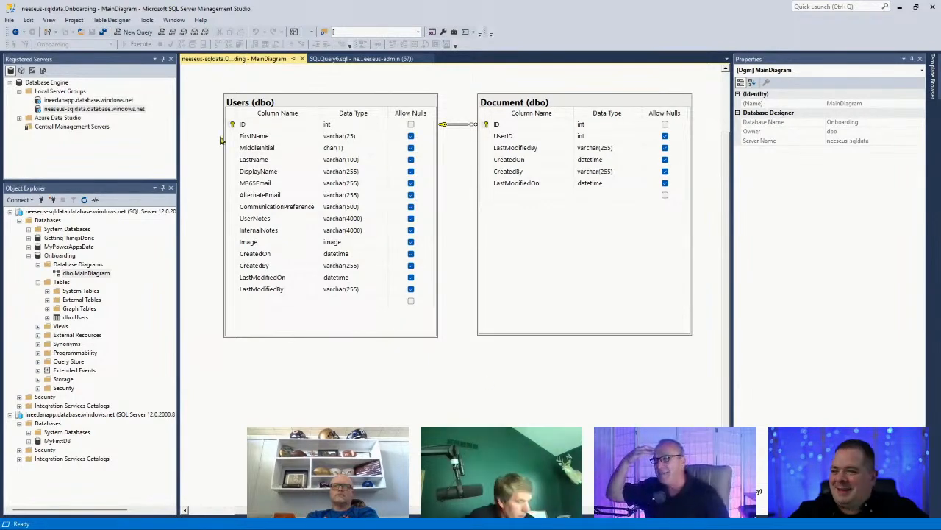
left_click(162, 60)
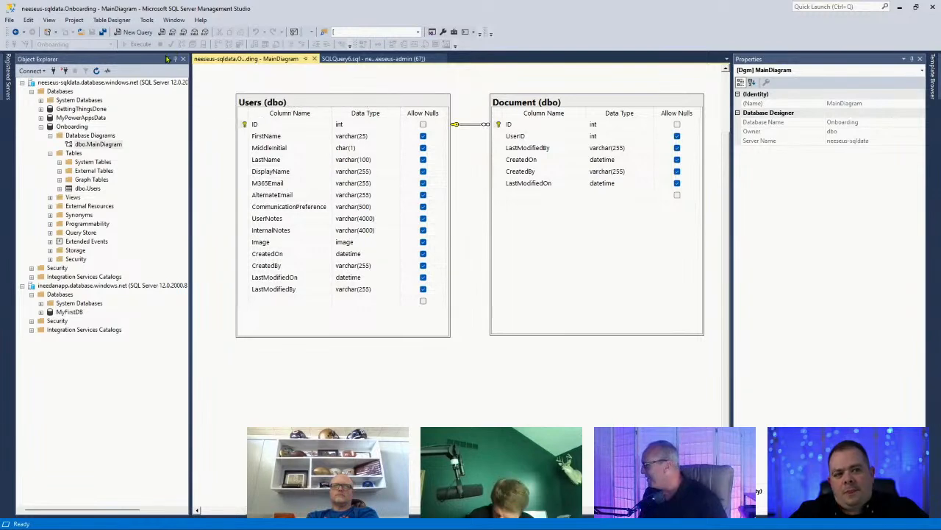
left_click(176, 60)
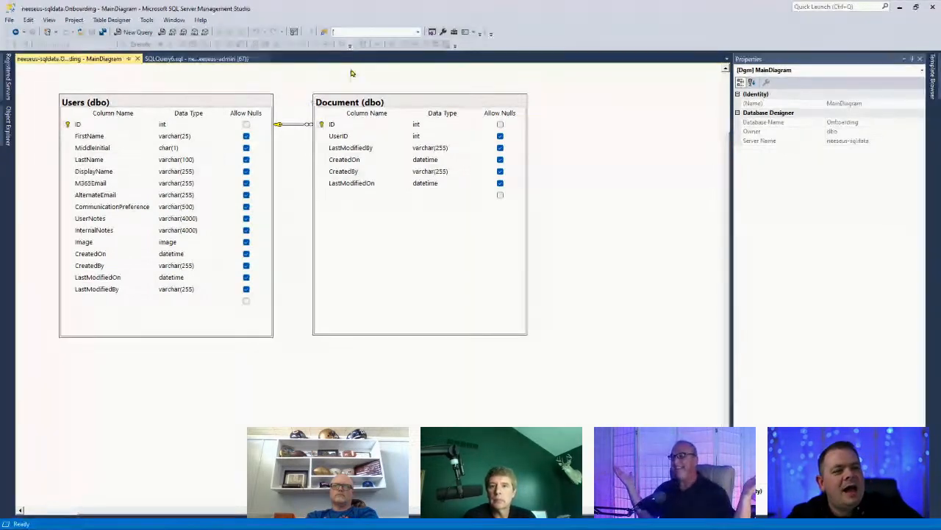
Move the Users and Document tables together to the right to free space beside Users in the diagram.
left_click_drag(593, 361, 51, 77)
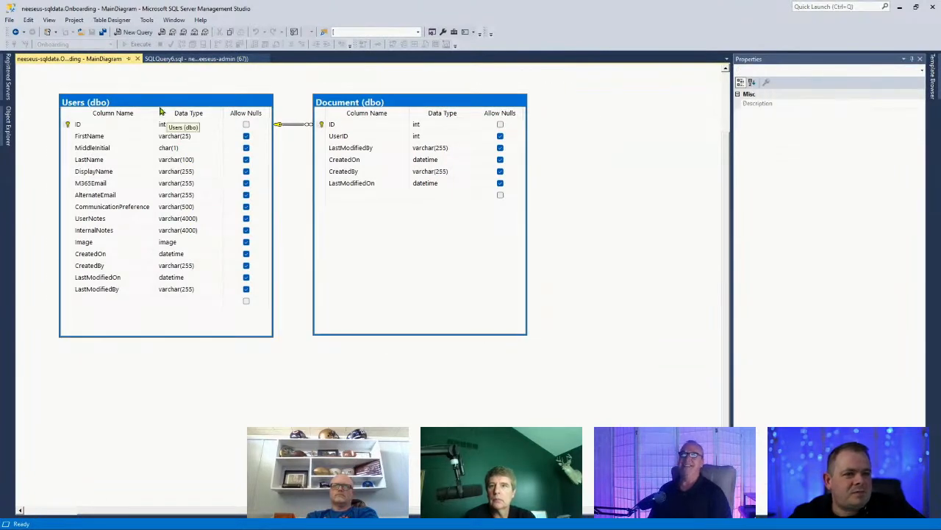
left_click_drag(162, 107, 338, 100)
left_click(385, 422)
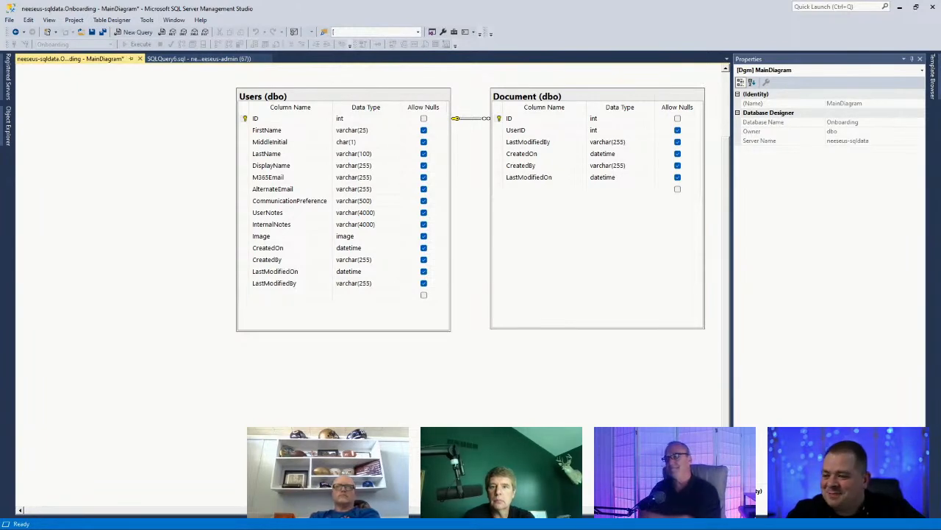
left_click(346, 99)
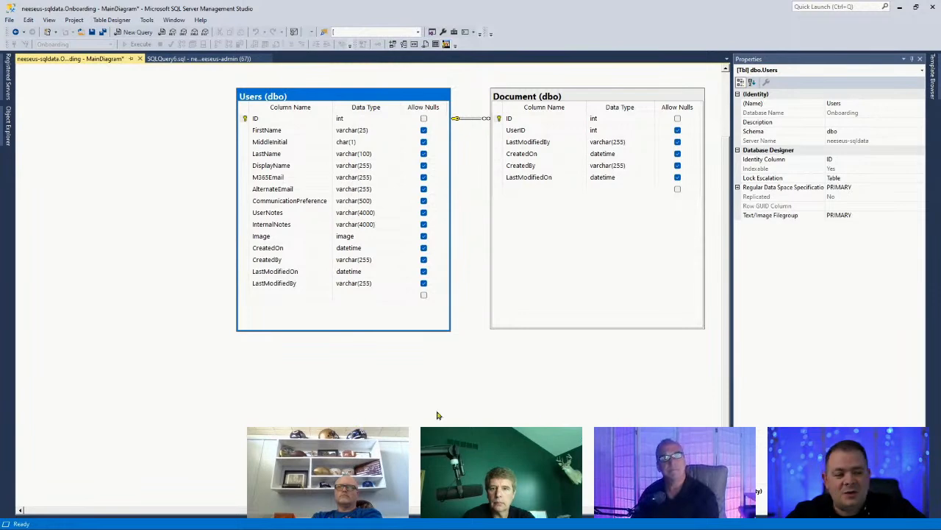
left_click(503, 389)
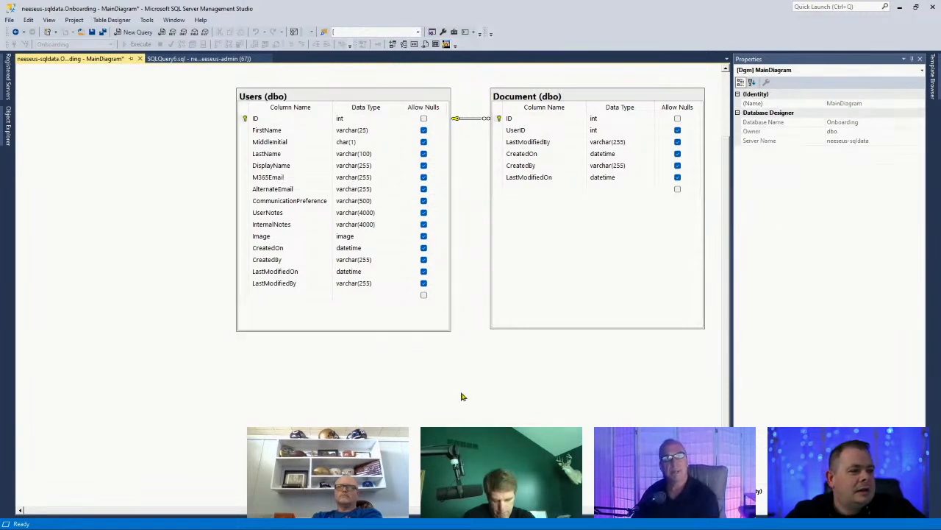
left_click(356, 107)
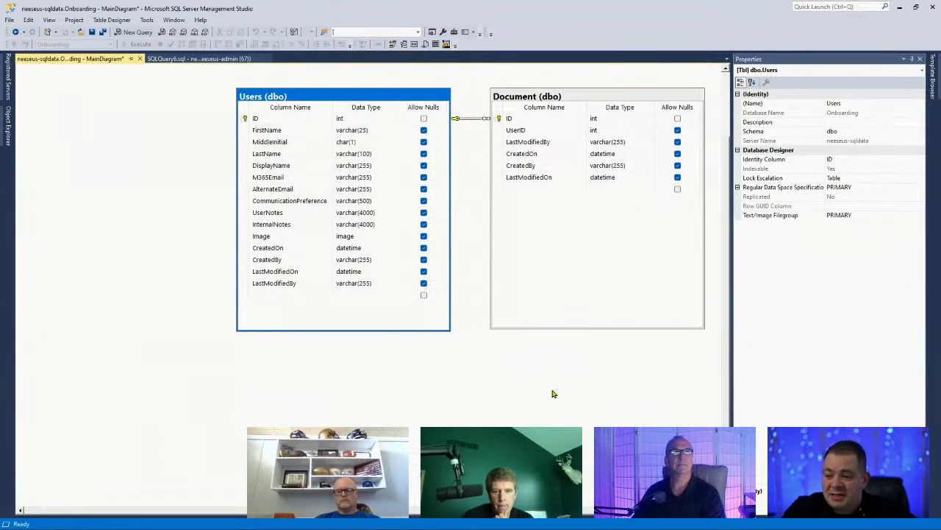
left_click(478, 371)
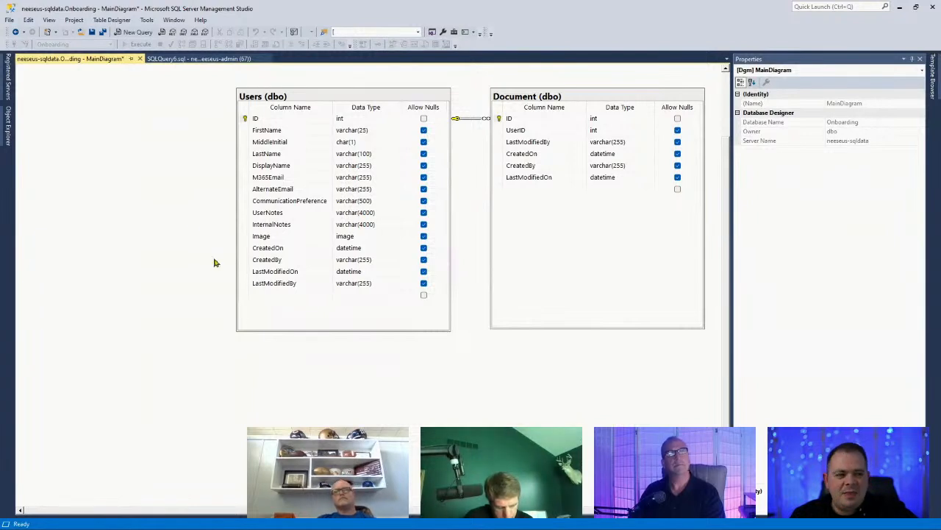
Create a new table named Doctors in the free area of the diagram and shift it away from Users.
right_click(119, 138)
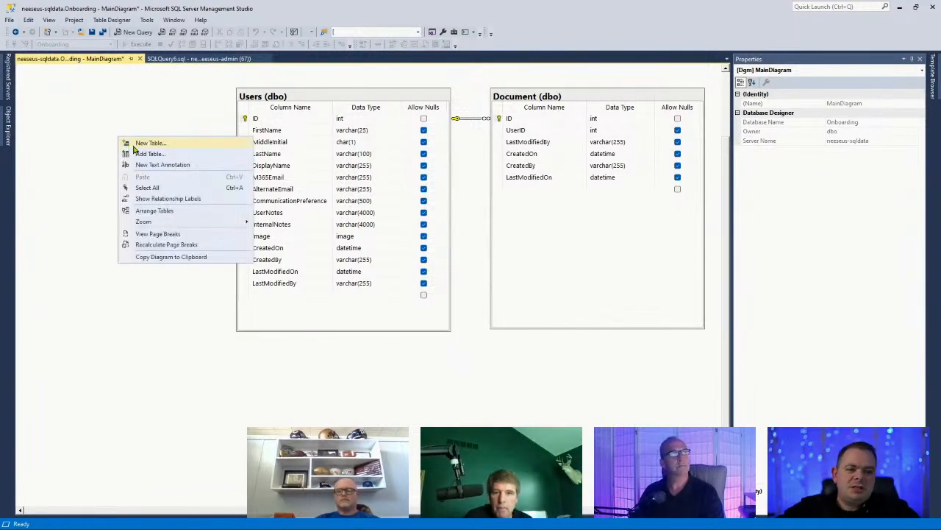
left_click(143, 144)
type("Doctors")
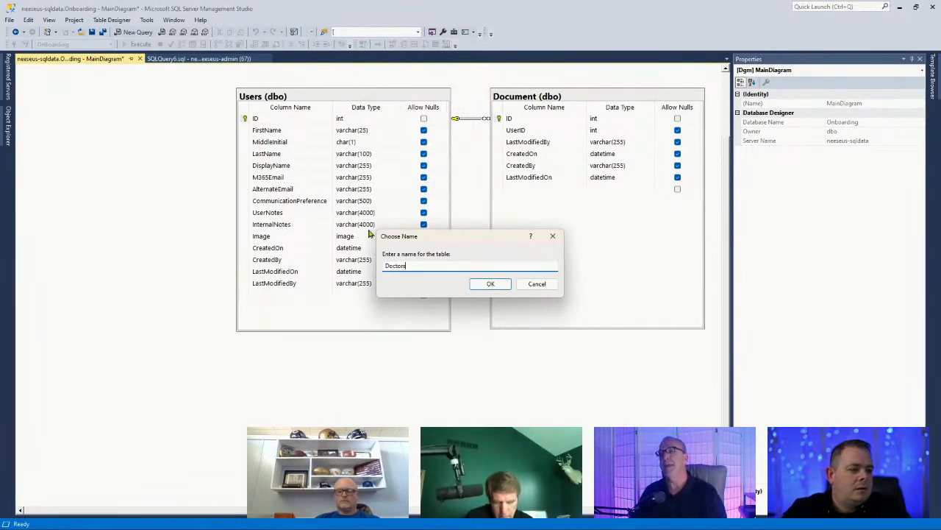
left_click(492, 286)
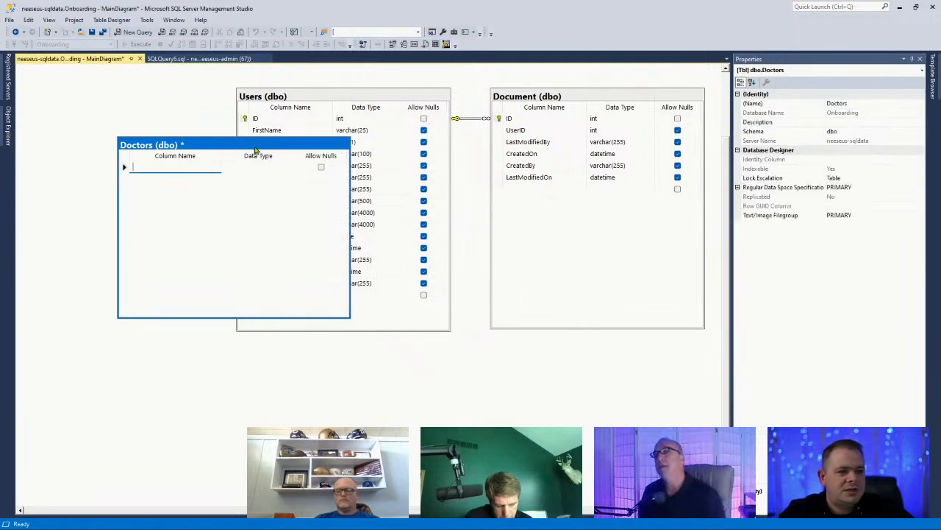
left_click_drag(184, 147, 129, 119)
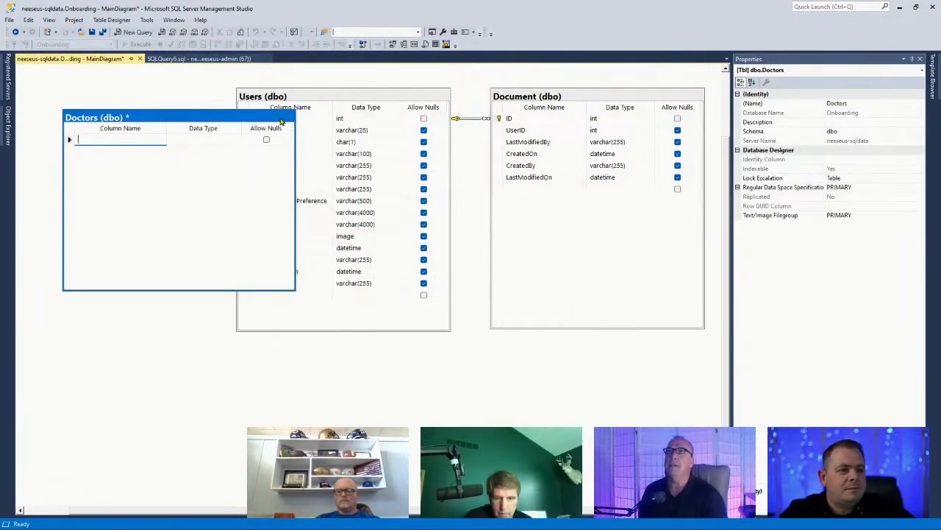
Show the Users table with column names only, and move Users and Doctors apart so they no longer overlap.
left_click(360, 103)
right_click(359, 97)
mouse_move(412, 105)
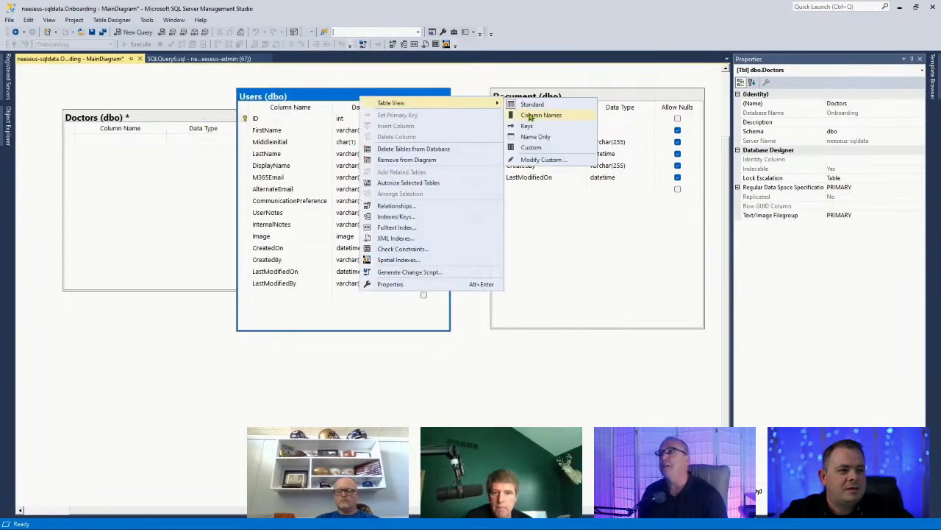
left_click(531, 115)
left_click_drag(326, 102, 390, 104)
left_click_drag(190, 139, 169, 115)
Add an ID column of data type int to the Doctors table.
left_click(125, 115)
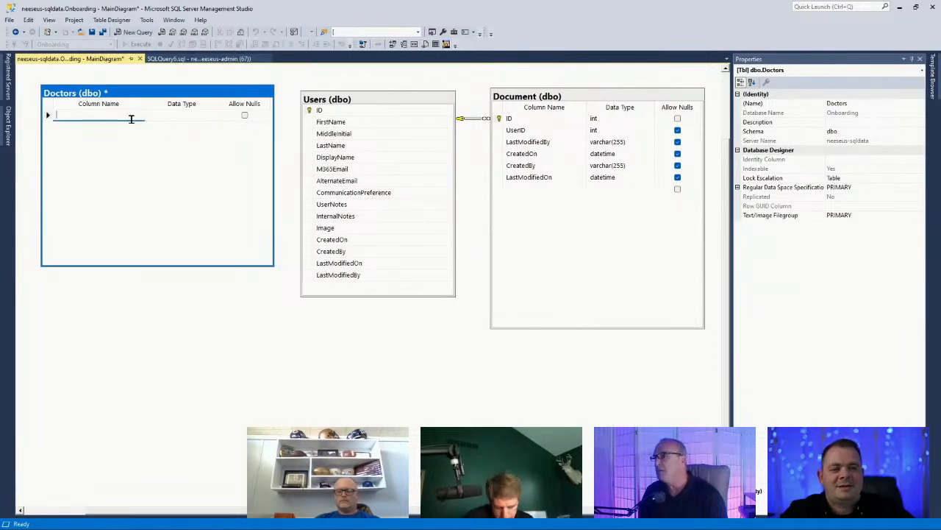
type("ID")
key("Tab")
type("int")
key("Tab")
key("Tab")
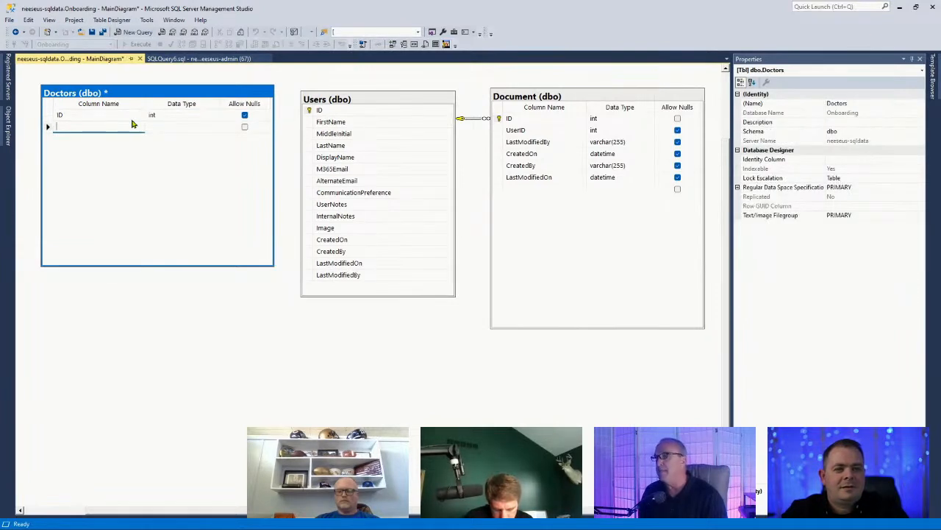
Add a UserID column of data type int below ID in the Doctors table.
type("UserID")
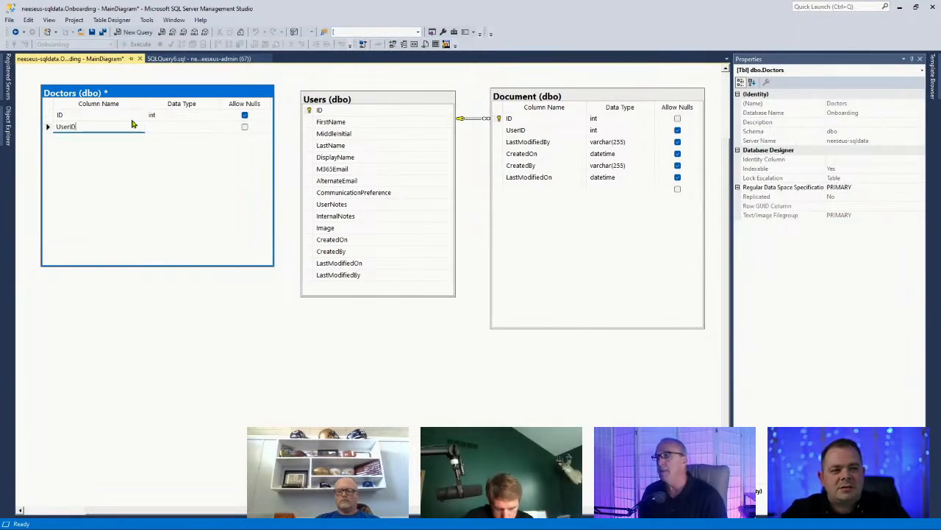
key("Tab")
type("i")
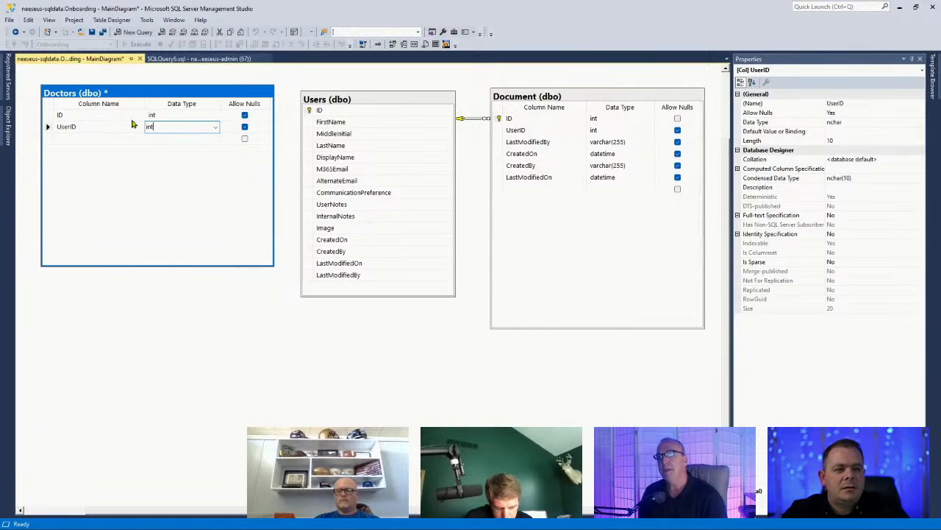
type("nt")
key("Tab")
key("Tab")
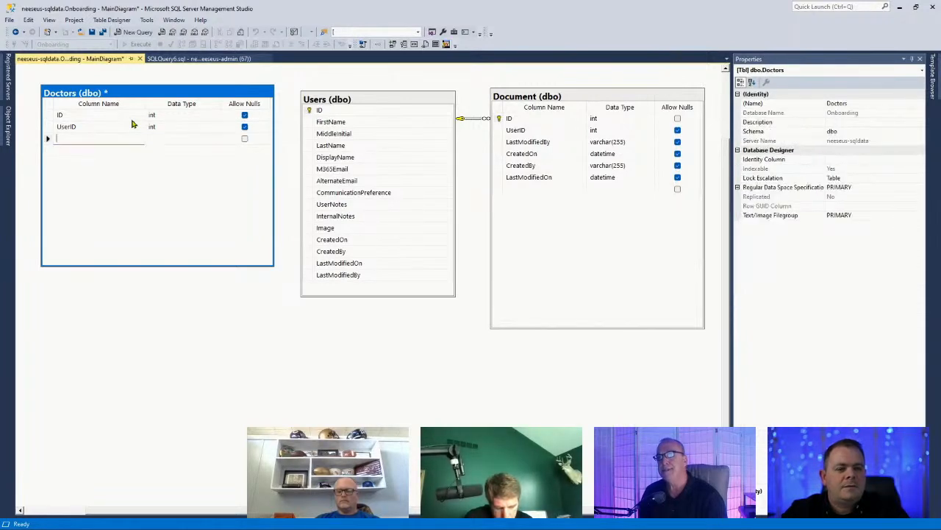
Add a LicenseNumber column to the Doctors table, keeping the default data type nchar(10).
type("LicenseN")
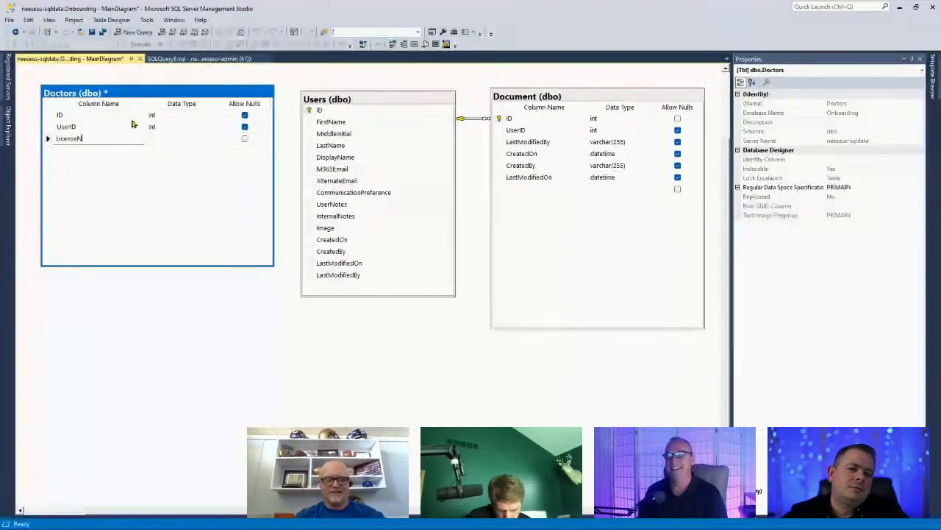
type("umber")
key("Tab")
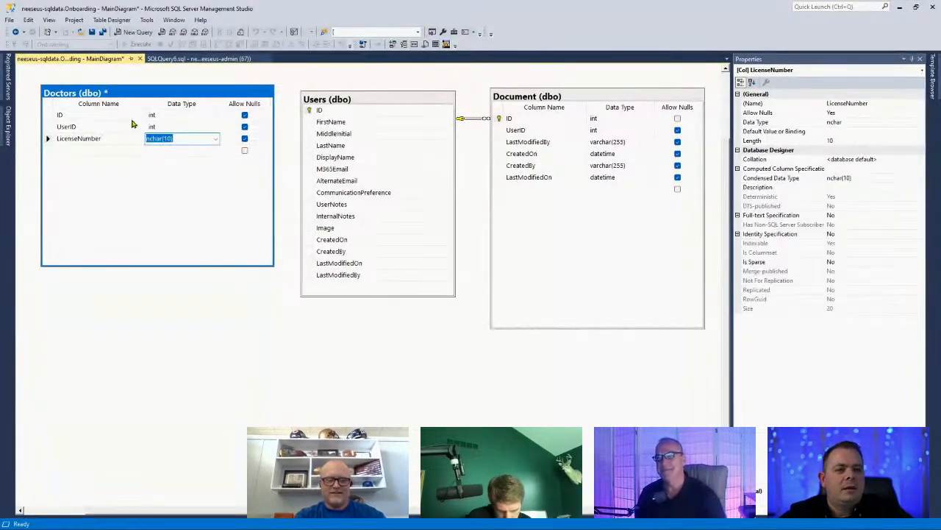
Relate UserID in the Doctors table to the primary key ID in Users, keeping the relationship name FK_Doctors_Users.
left_click(47, 127)
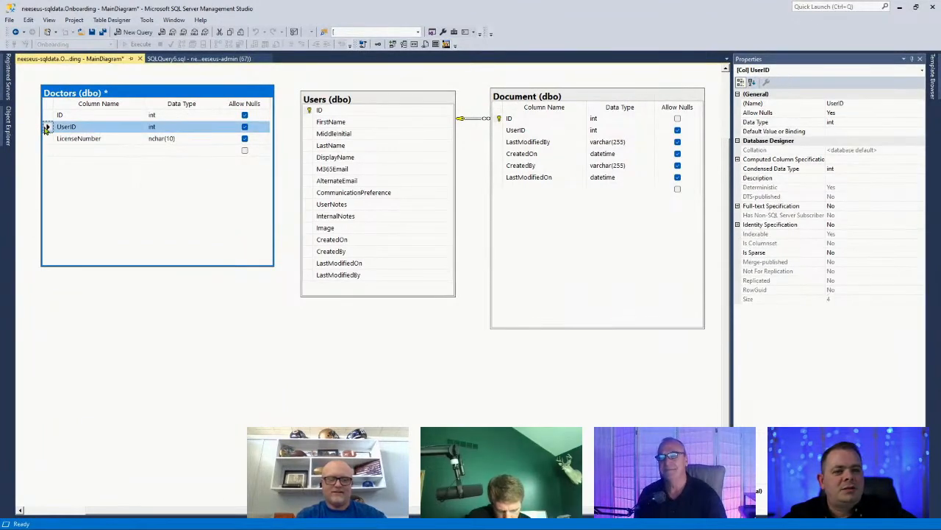
left_click_drag(47, 128, 350, 115)
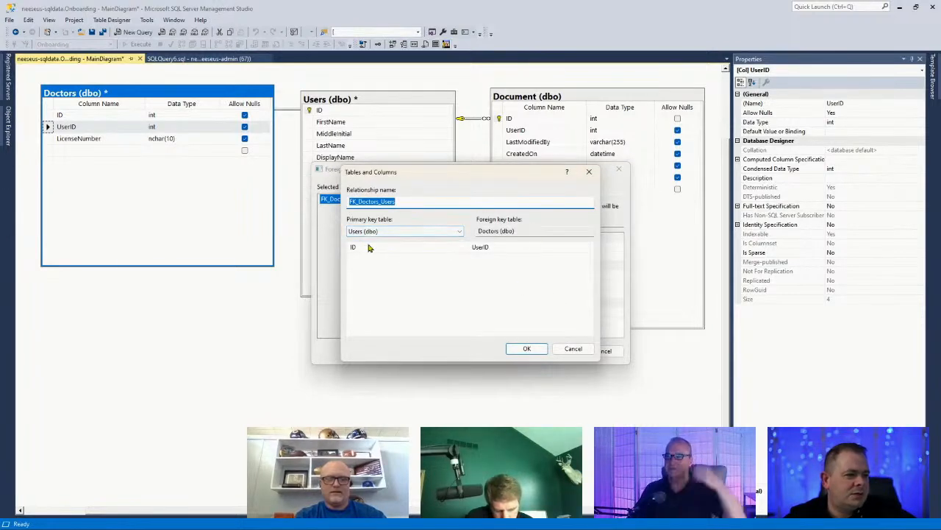
left_click(527, 349)
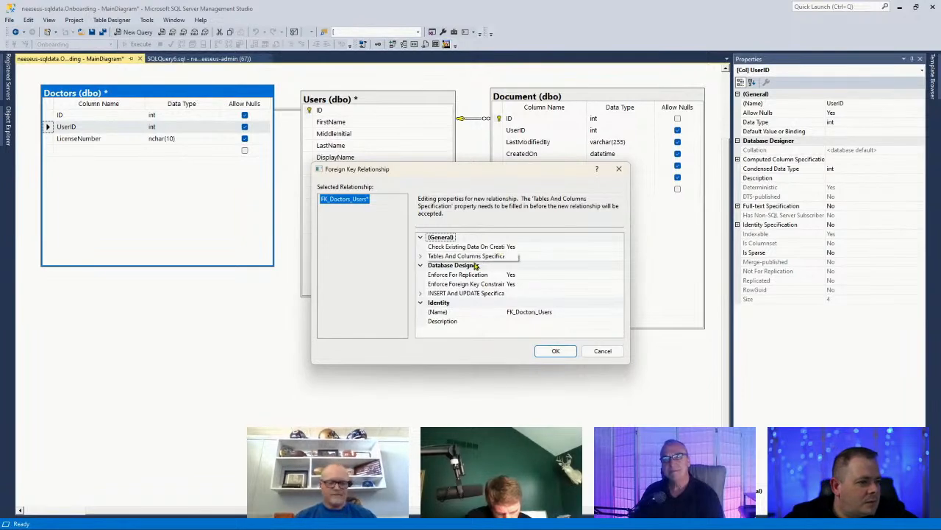
Review the tables and columns specification of the Doctors relationship and accept the Foreign Key Relationship settings.
double_click(587, 252)
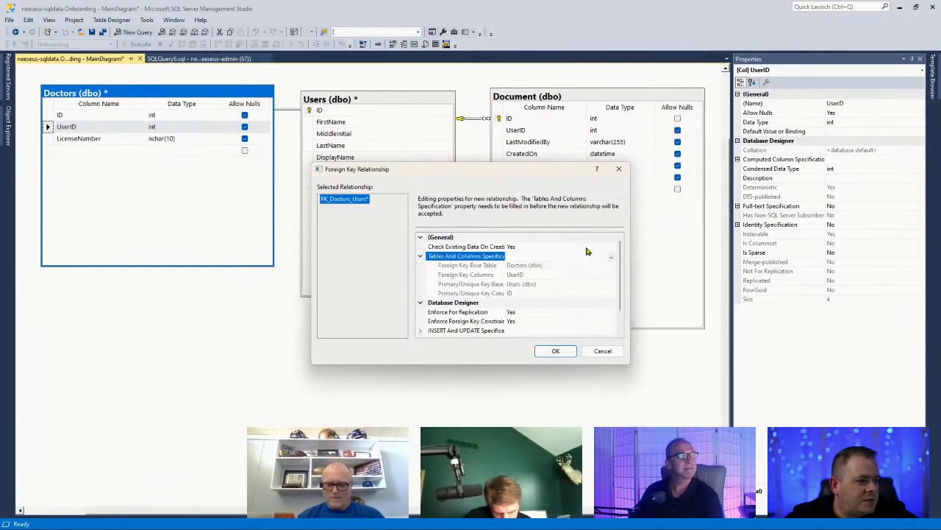
left_click(421, 303)
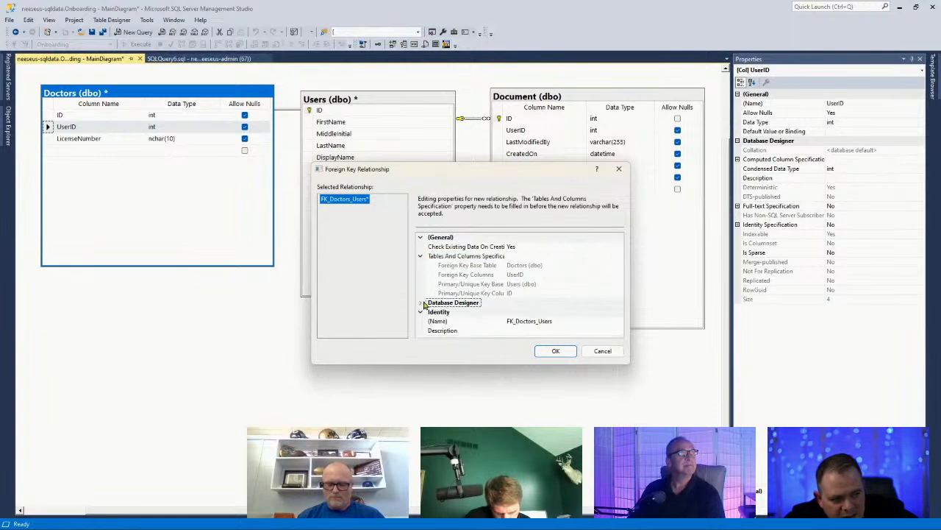
left_click(556, 353)
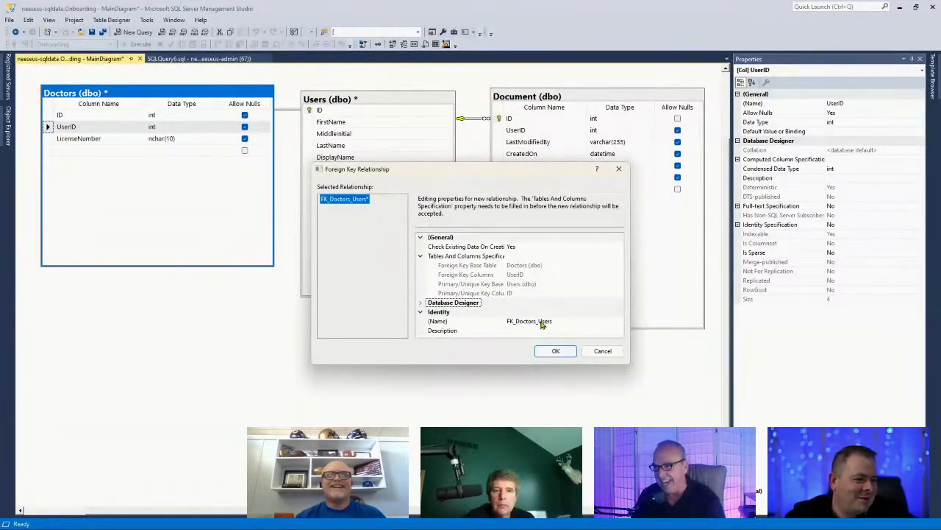
left_click(553, 350)
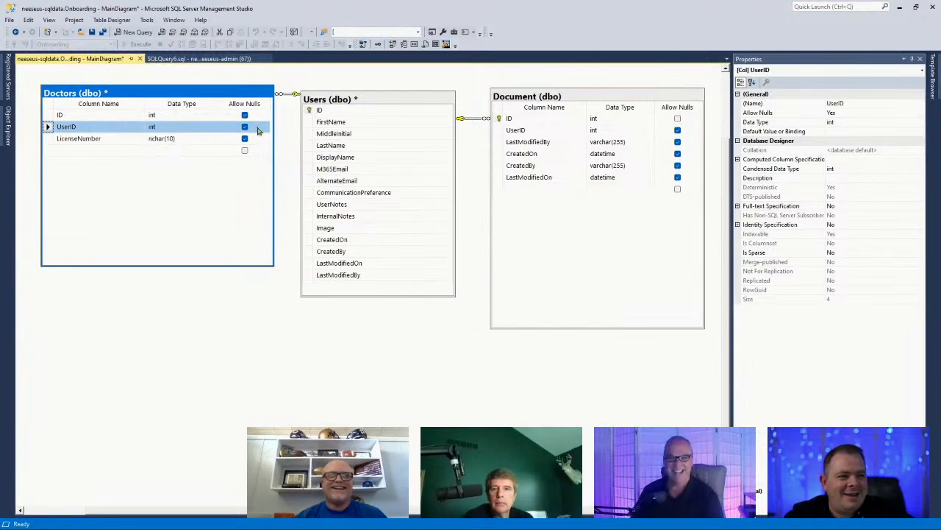
Reposition the Doctors table slightly beside Users and inspect the FK_Doctors_Users relationship between them.
left_click_drag(222, 94, 219, 100)
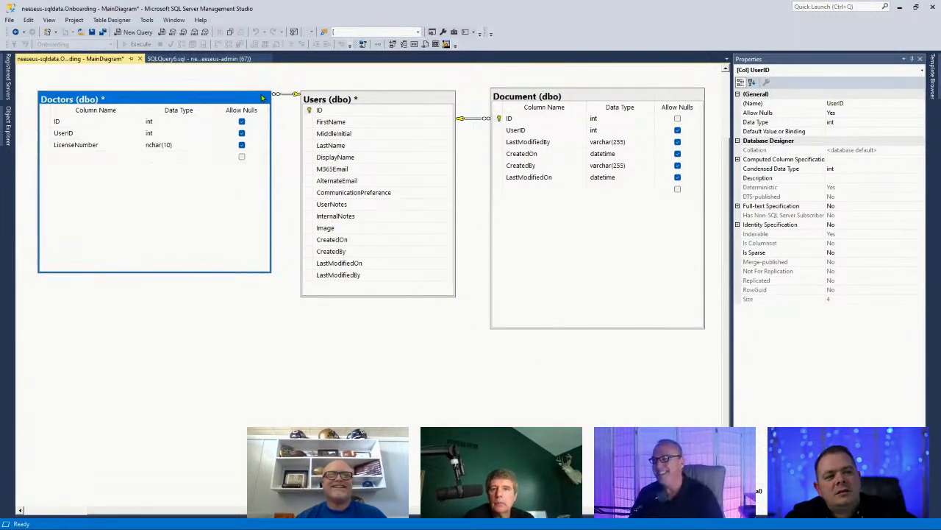
left_click(285, 94)
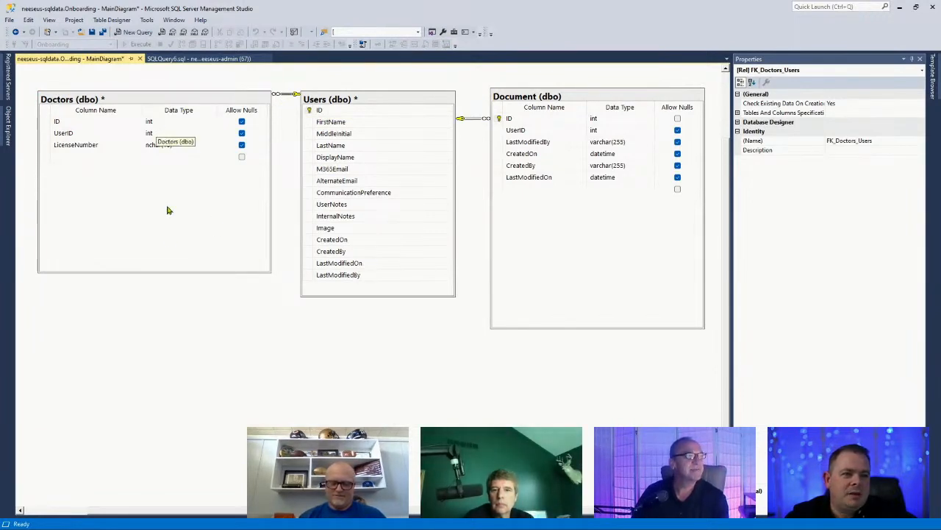
left_click(46, 133)
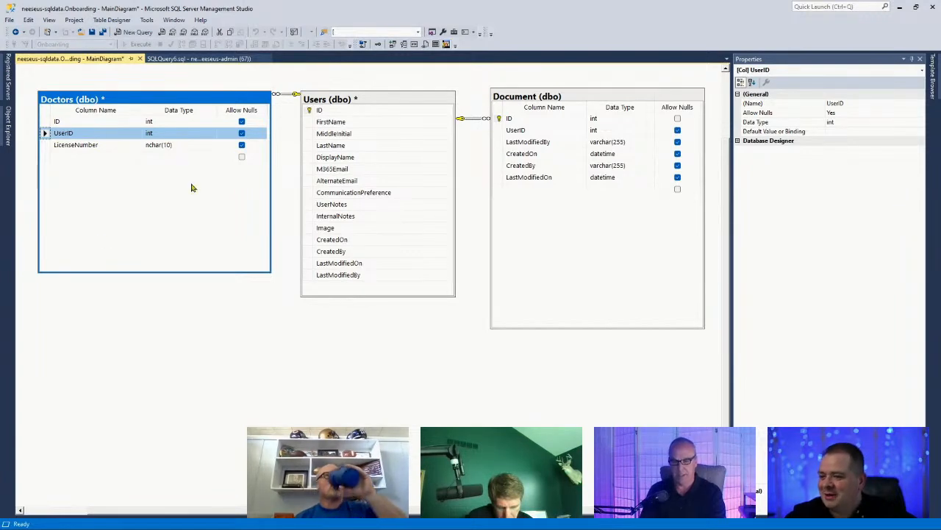
left_click_drag(213, 102, 216, 92)
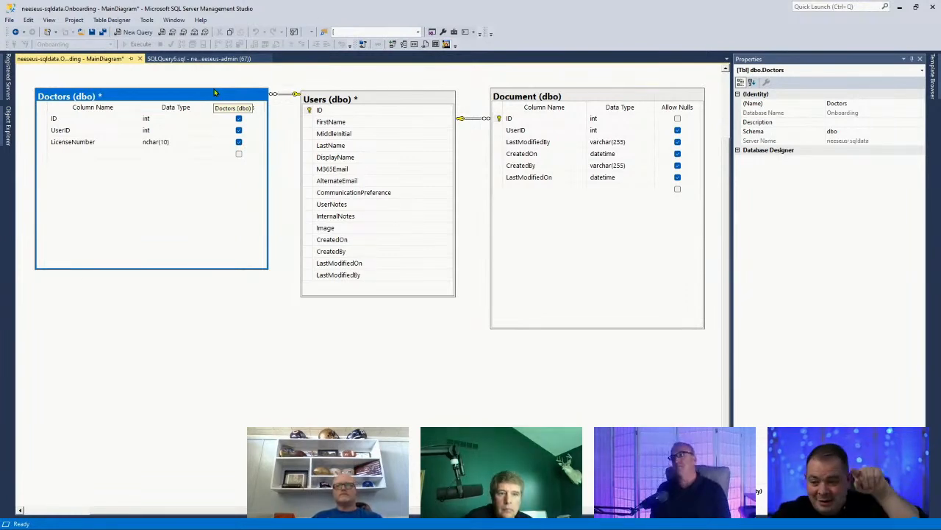
left_click(287, 93)
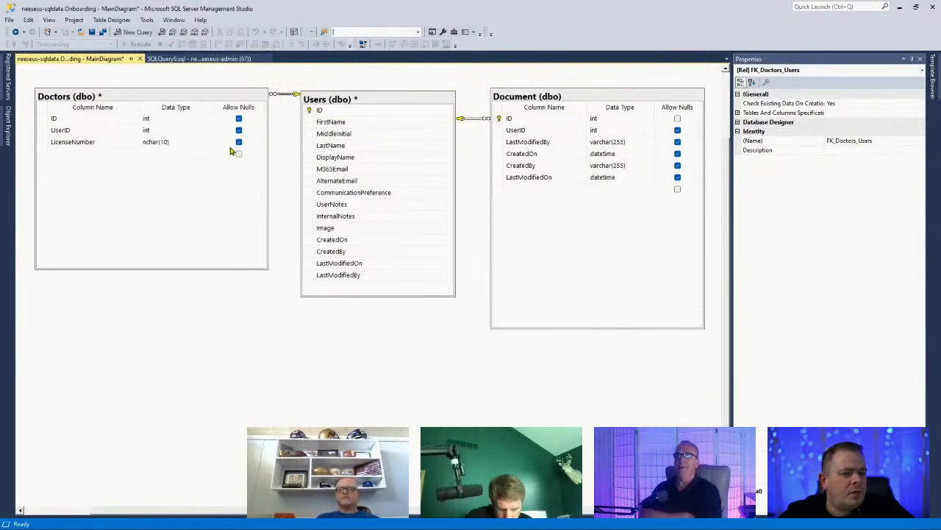
left_click(188, 98)
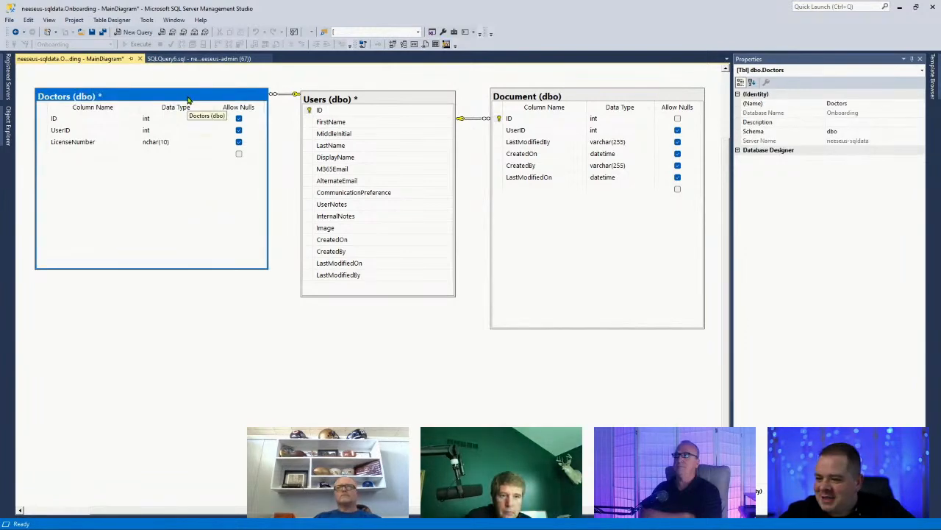
right_click(188, 98)
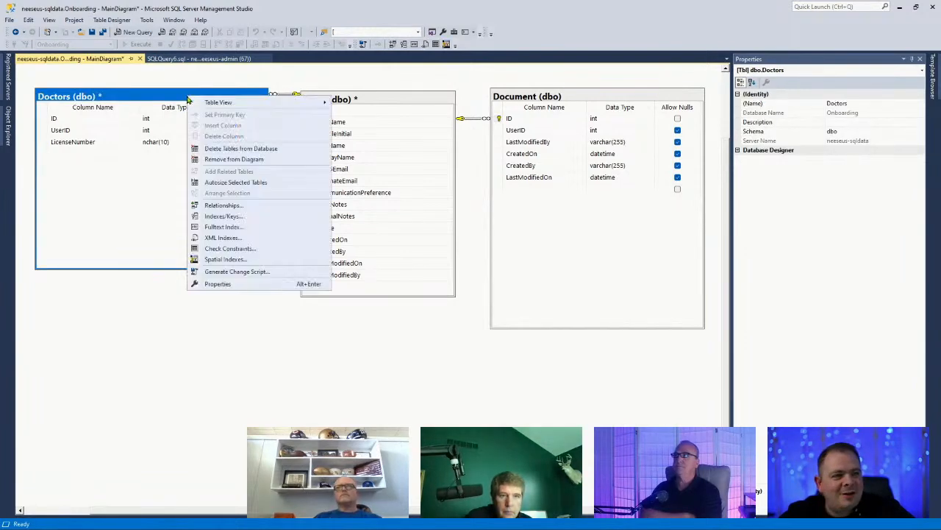
left_click(230, 250)
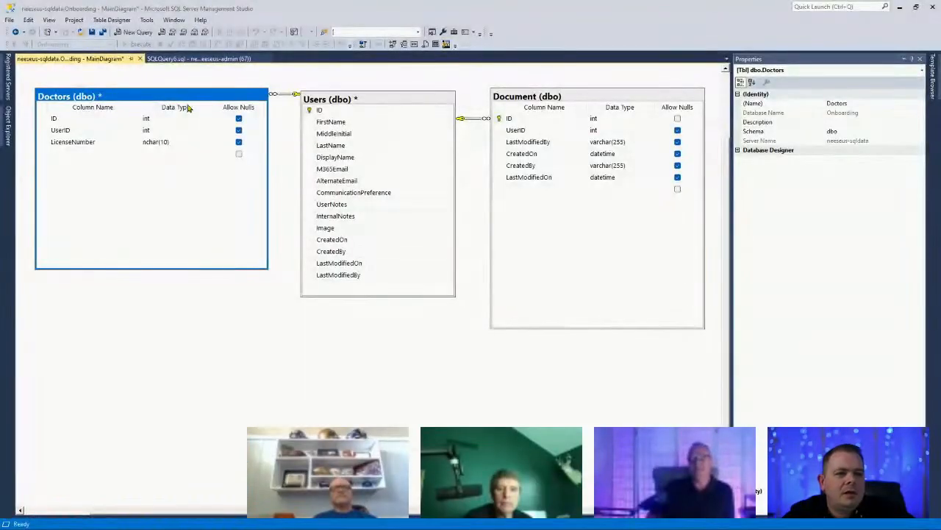
right_click(146, 101)
left_click(4, 321)
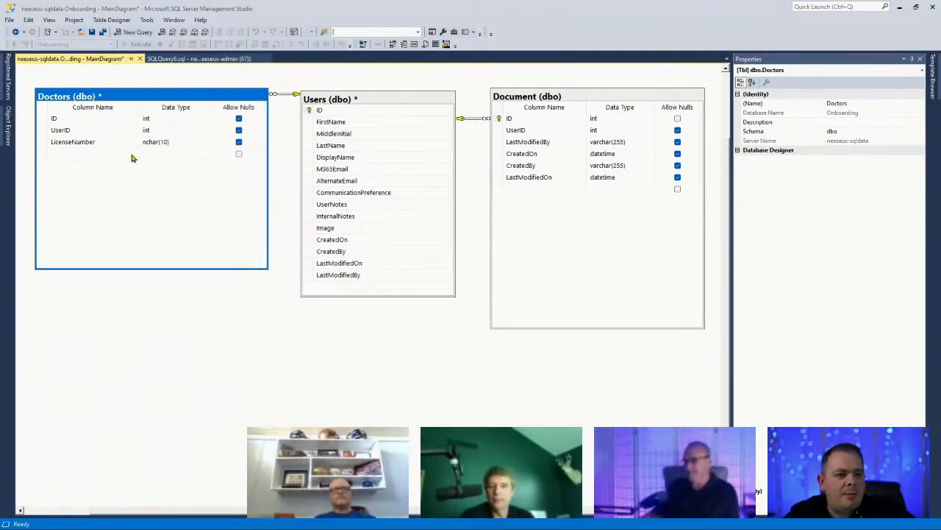
right_click(157, 97)
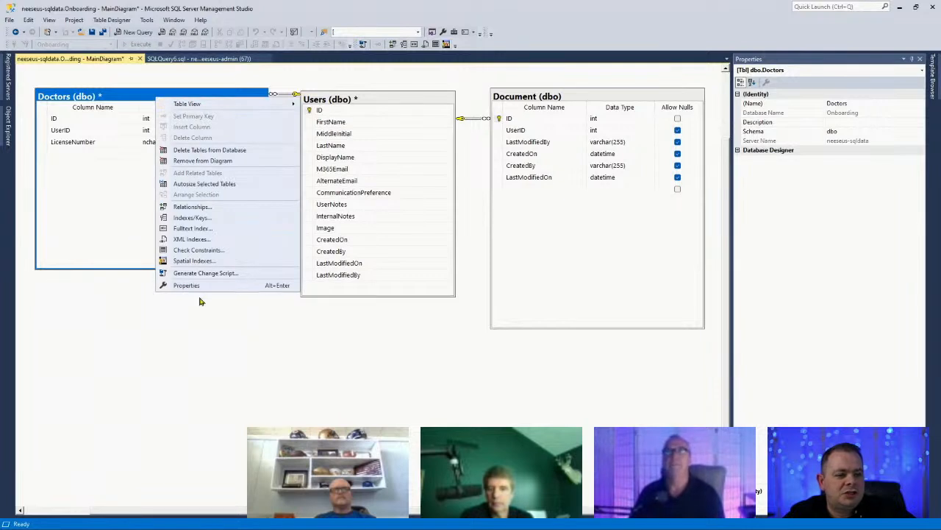
left_click(212, 152)
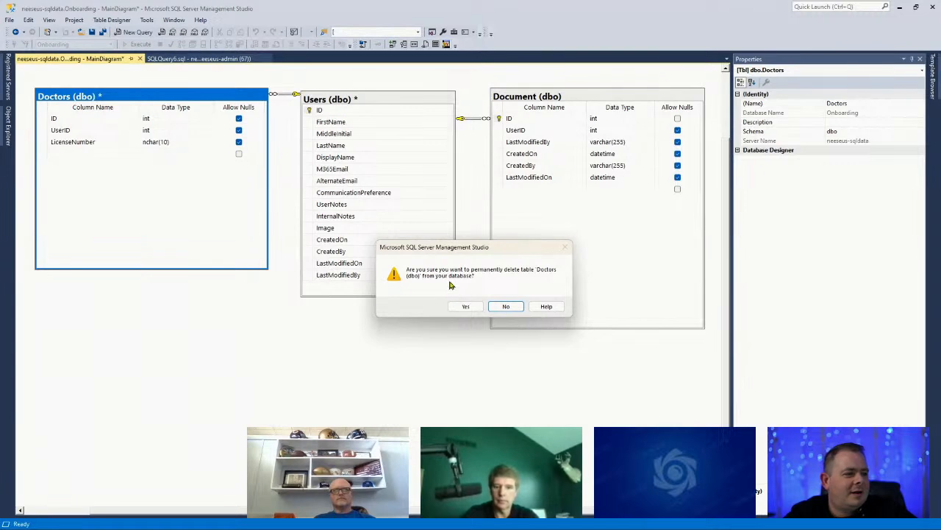
left_click(548, 306)
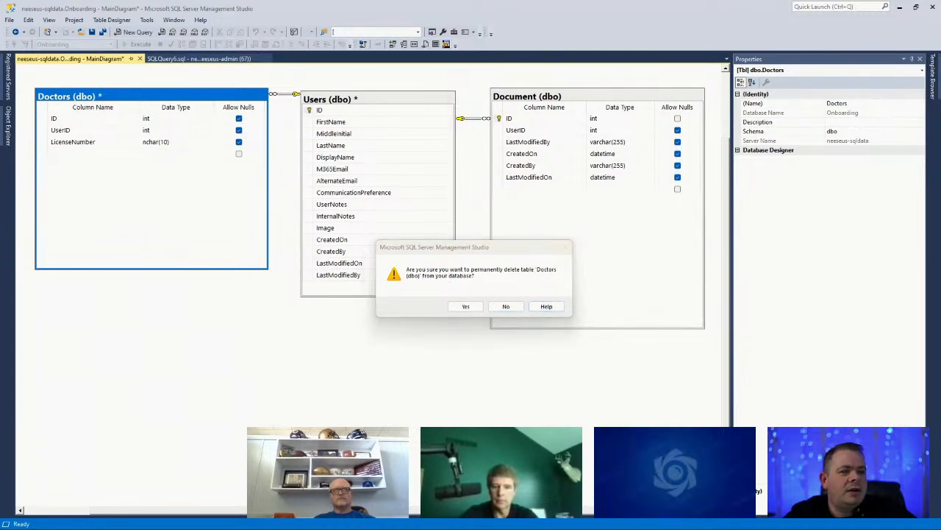
left_click(507, 307)
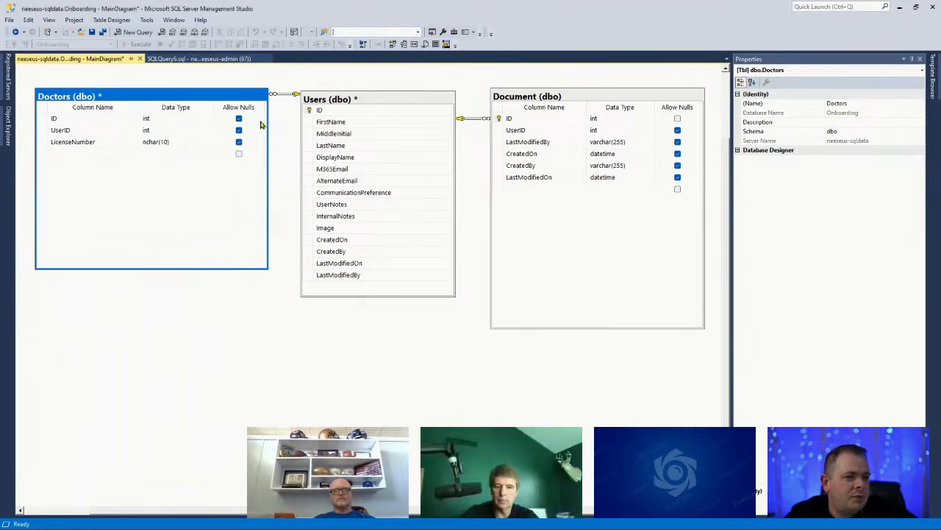
Delete the FK_Doctors_Users relationship between the Doctors and Users tables from the database.
left_click(286, 94)
left_click(286, 94)
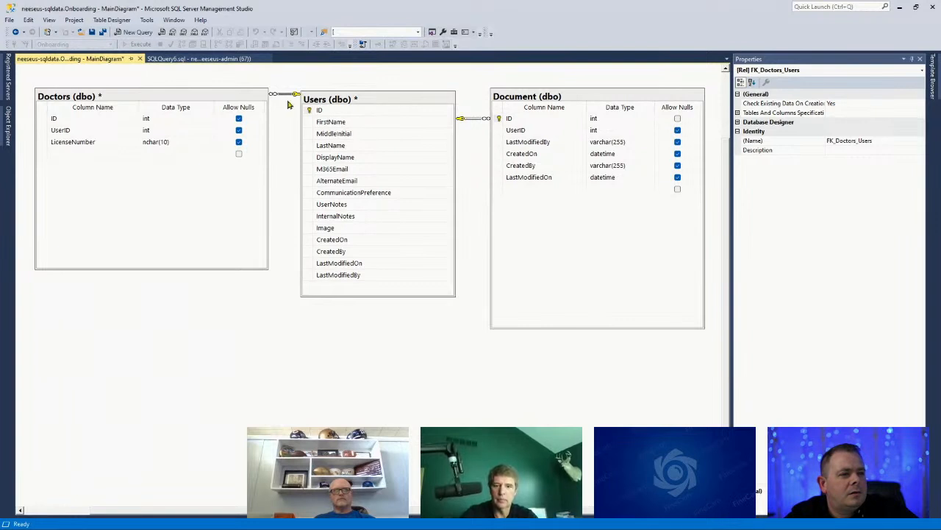
right_click(286, 94)
left_click(301, 101)
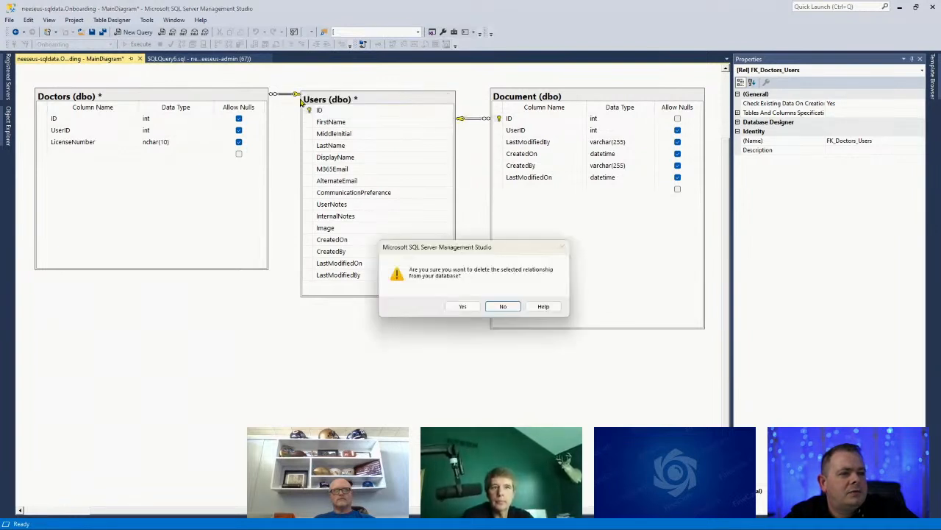
left_click(466, 306)
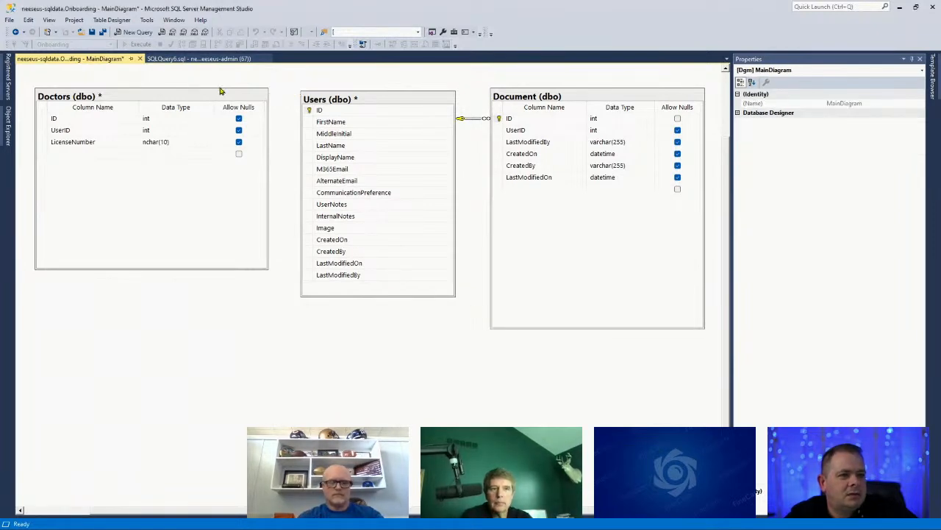
Permanently delete the Doctors table from the database and save the diagram changes.
left_click(158, 99)
right_click(158, 99)
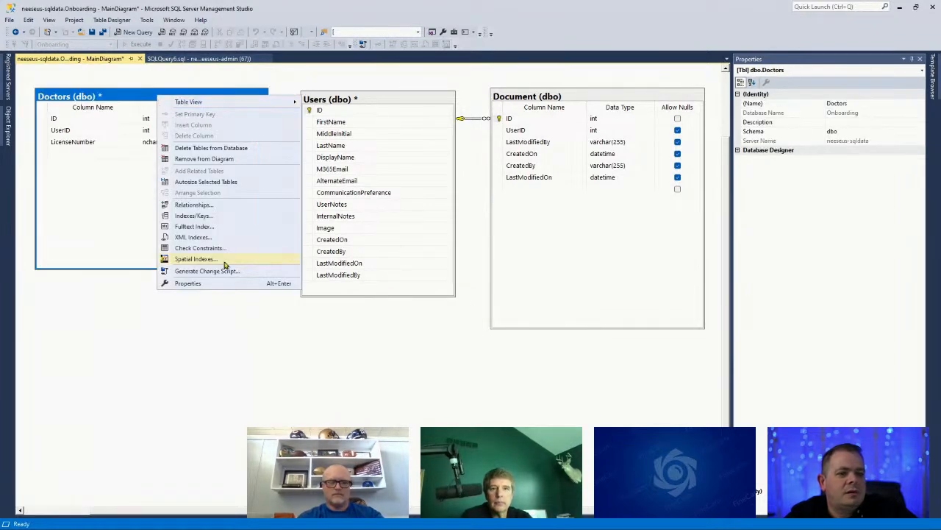
left_click(228, 149)
left_click(468, 306)
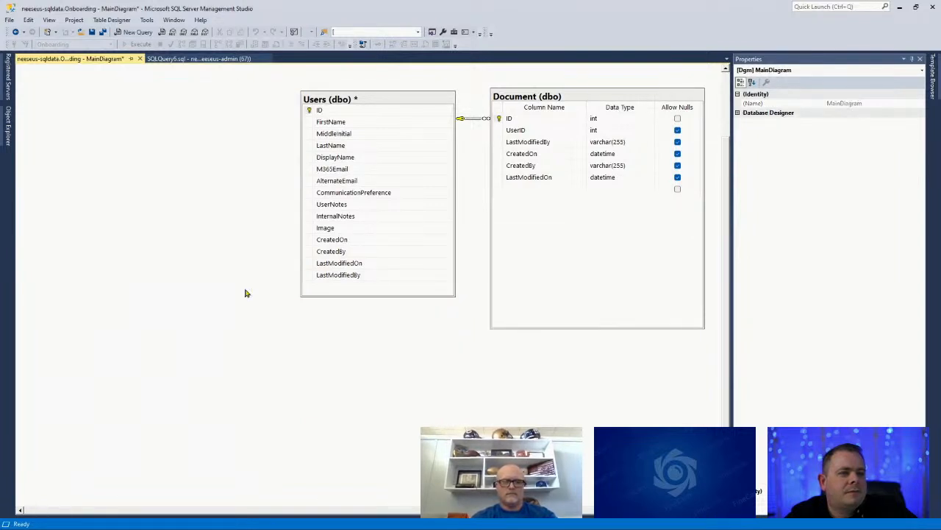
left_click(103, 31)
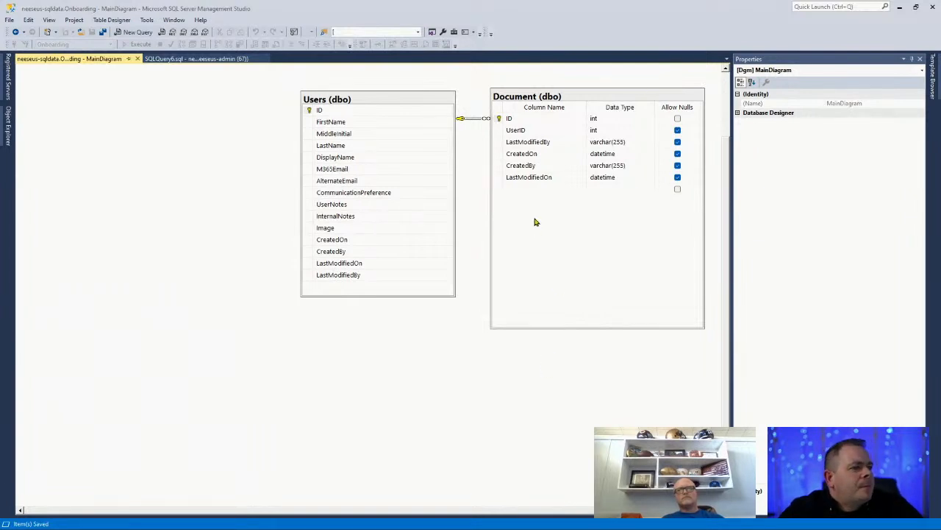
Add a DocumentName column of data type varchar(255) below LastModifiedOn in the Document table.
left_click(518, 194)
left_click(519, 191)
type("DocumentName")
key("Tab")
type("varchar")
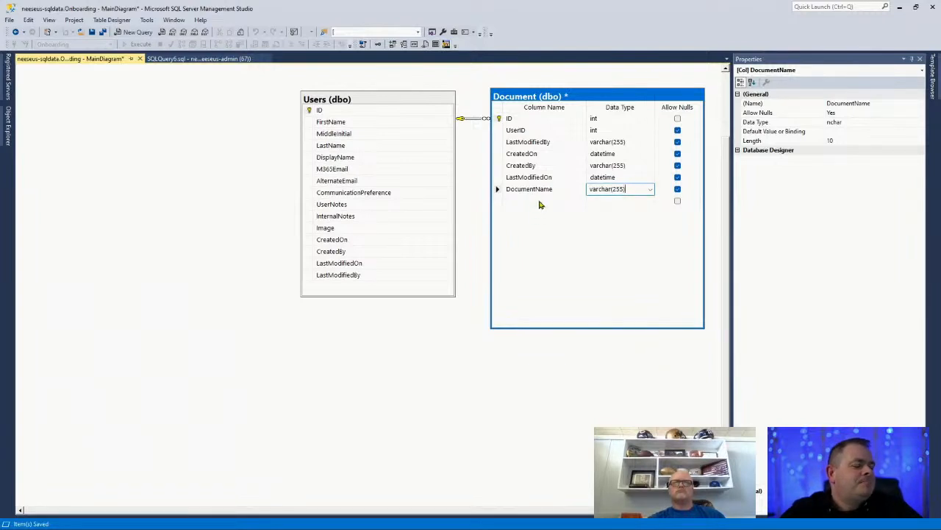
Commit the DocumentName column's varchar(255) type and add a DocumentType column below it in the Document table.
left_click(539, 204)
left_click(497, 190)
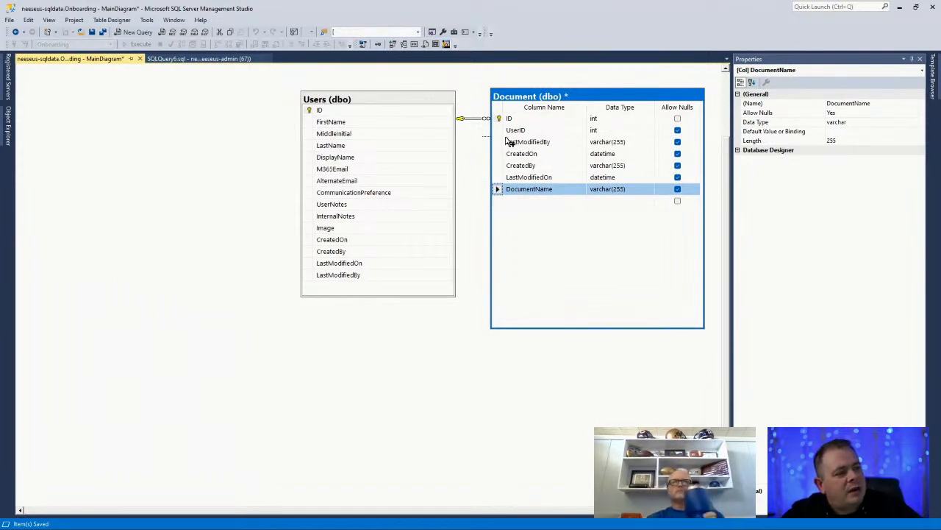
left_click(537, 202)
left_click(538, 203)
type("DocumentType")
key("Tab")
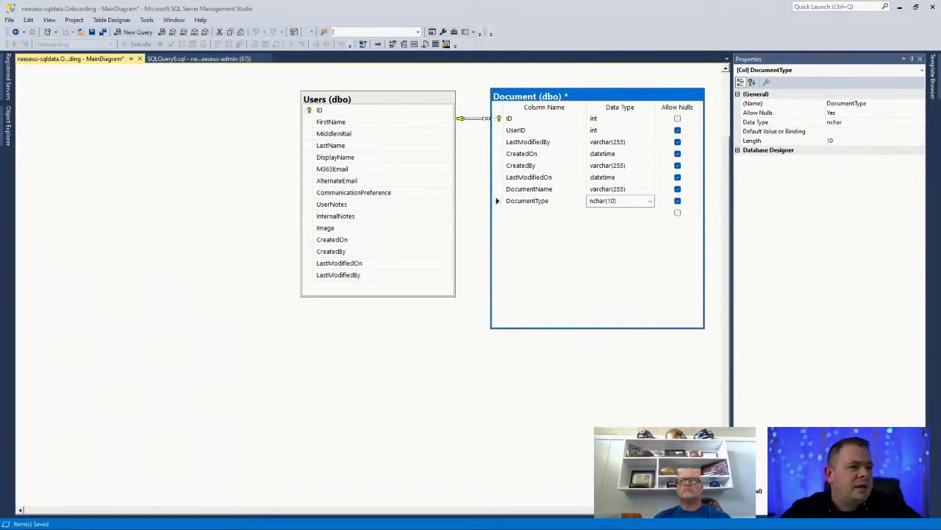
Expand the Database Designer properties of the DocumentType column and check its description field.
right_click(633, 109)
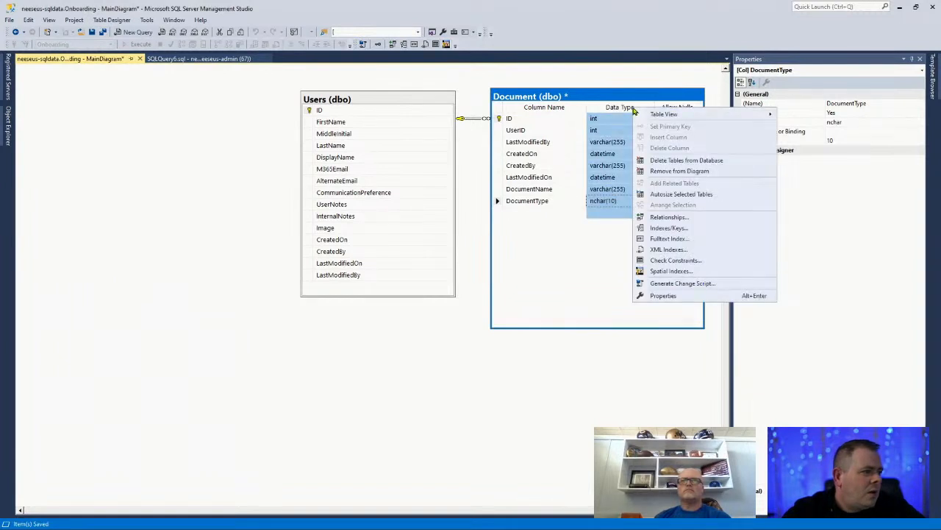
left_click(540, 232)
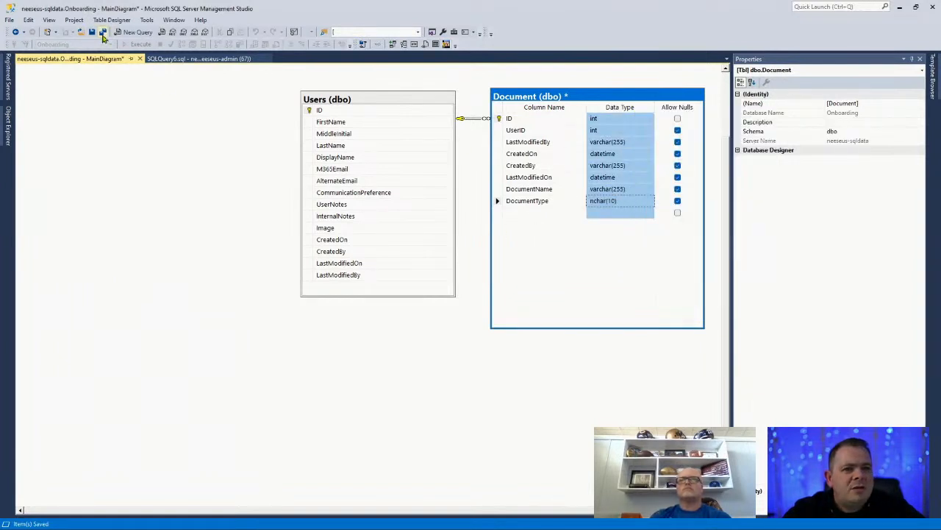
left_click(498, 201)
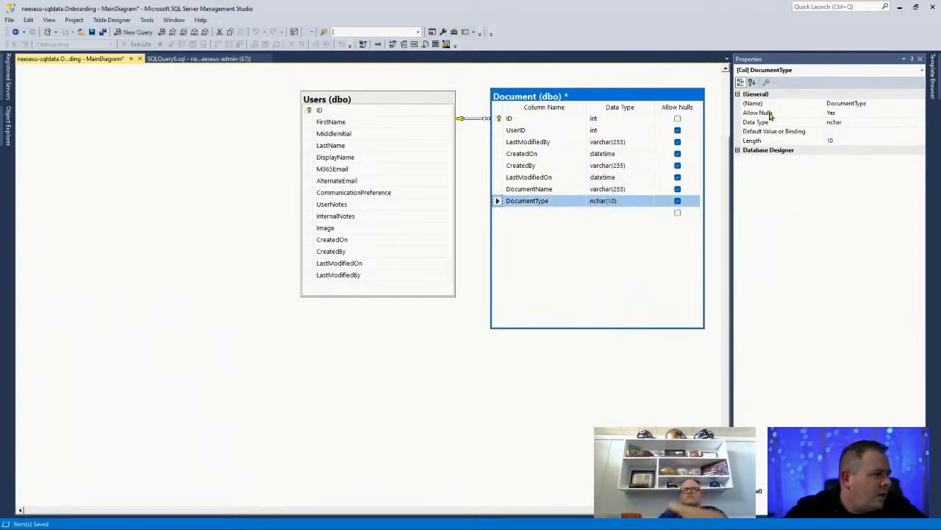
left_click(738, 150)
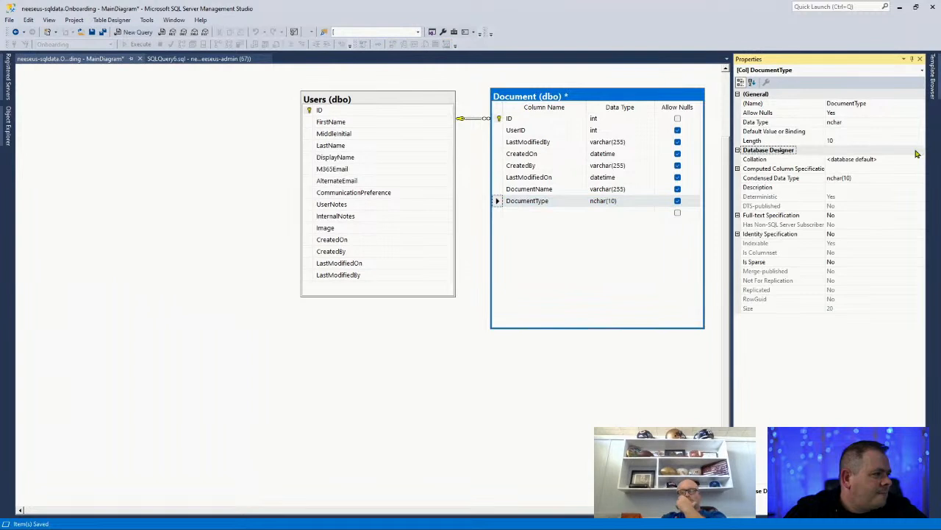
left_click(846, 186)
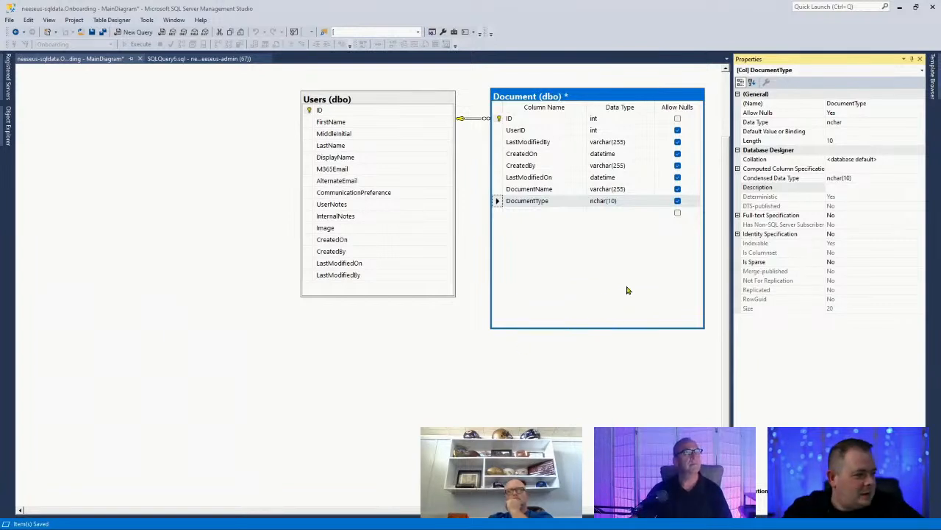
left_click(853, 186)
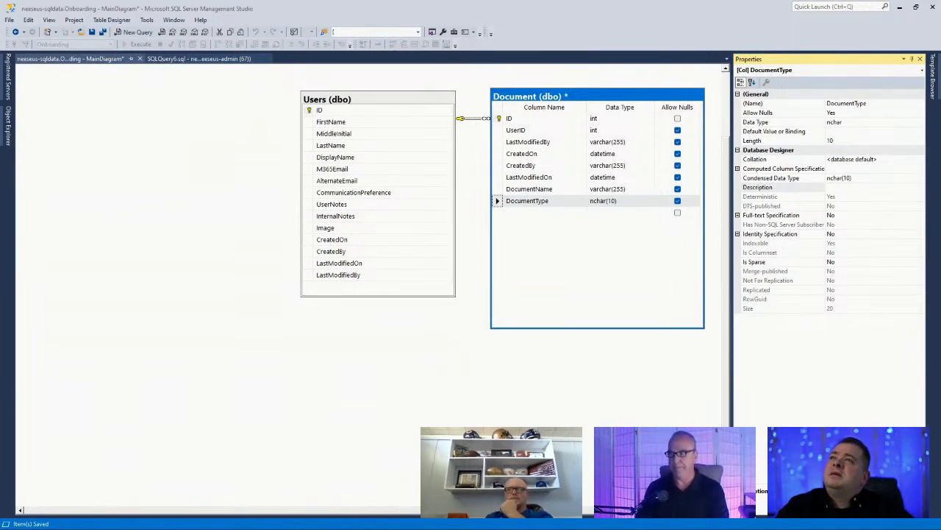
Switch to the browser's Common MIME types page and search it for "doc" up to the .doc extension row.
left_click_drag(147, 526, 537, 77)
double_click(536, 78)
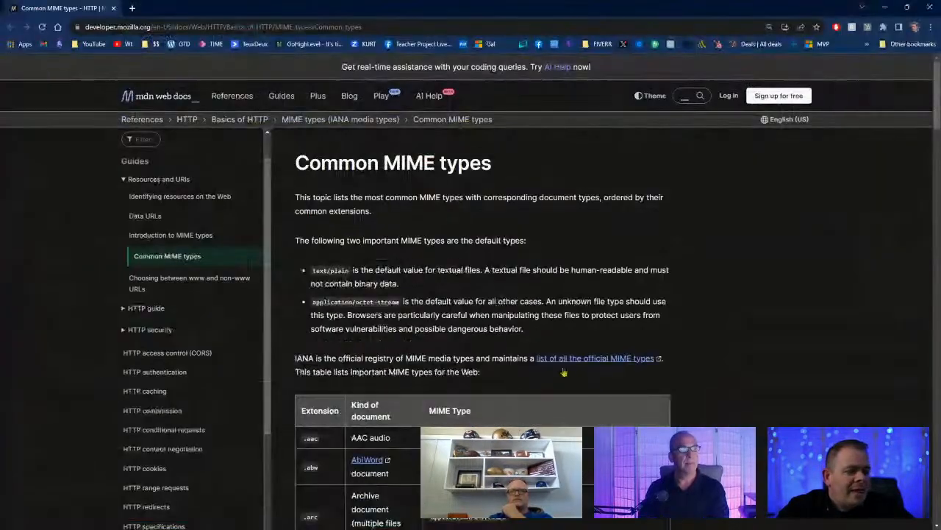
scroll(507, 366, "down", 2)
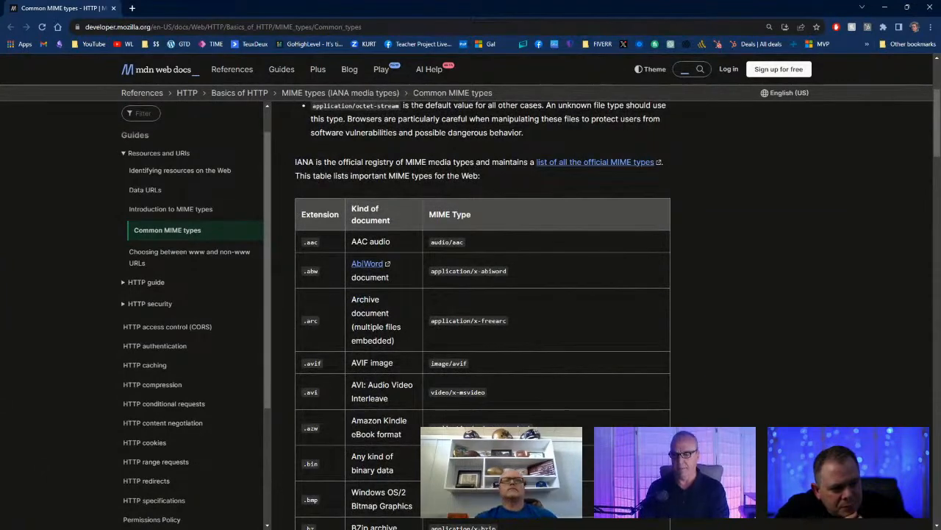
key("ctrl+f")
type("doc")
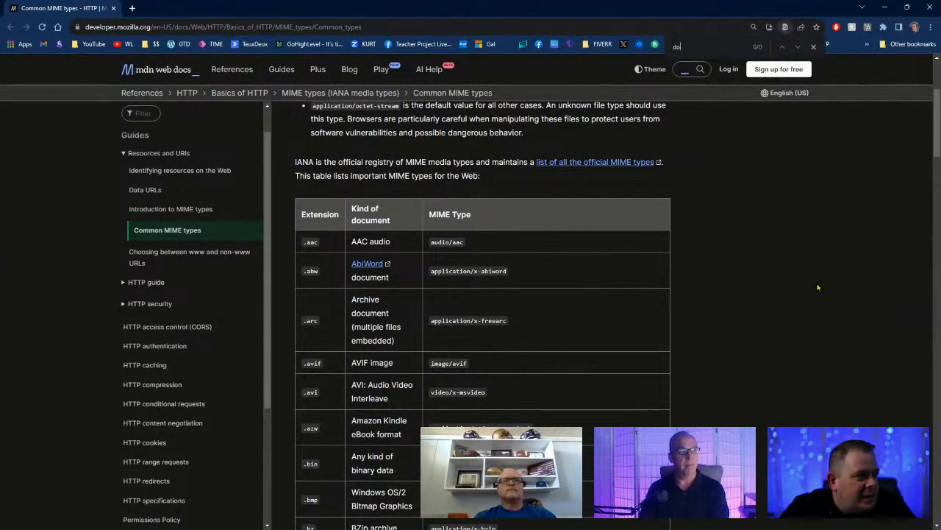
key("Return")
key("Return")
key("Return")
key("Return")
key("Return")
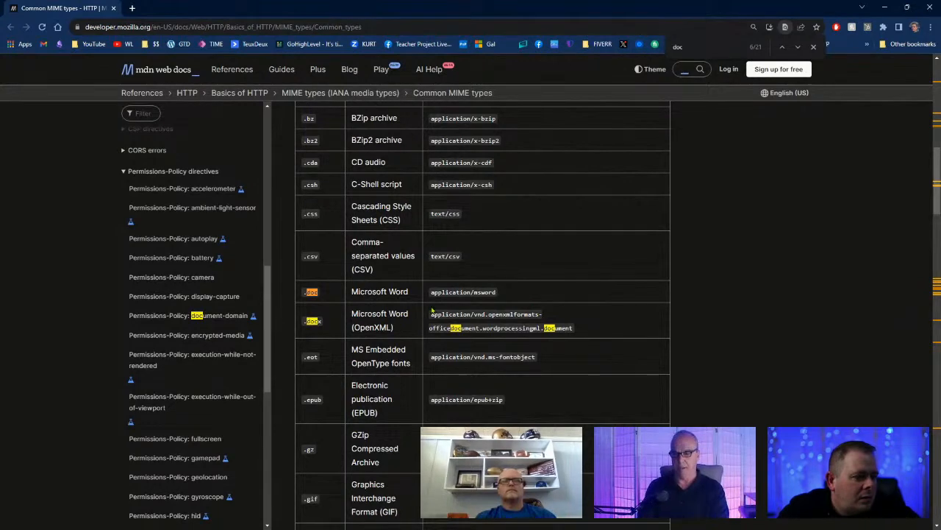
Examine the "Kind of document" column of the MIME types table, including the Microsoft Word and GIF entries.
scroll(358, 376, "up", 5)
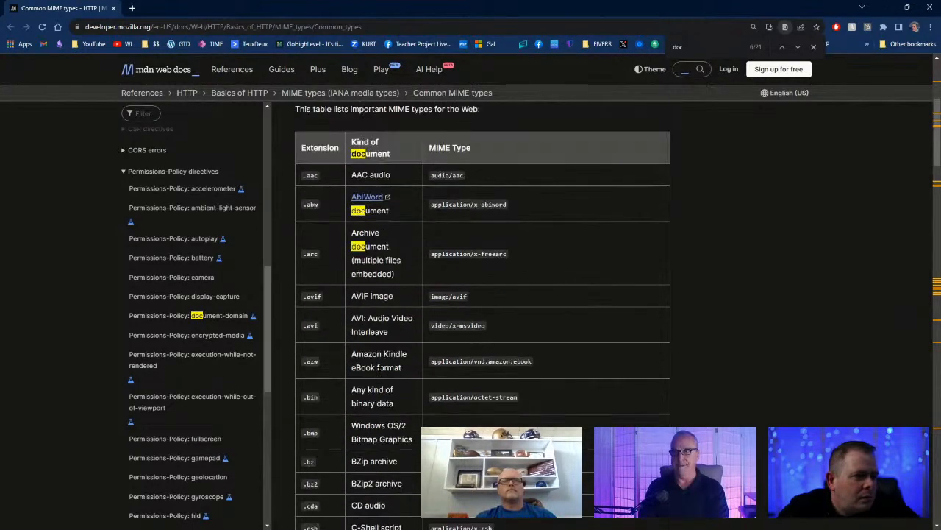
left_click_drag(352, 142, 389, 154)
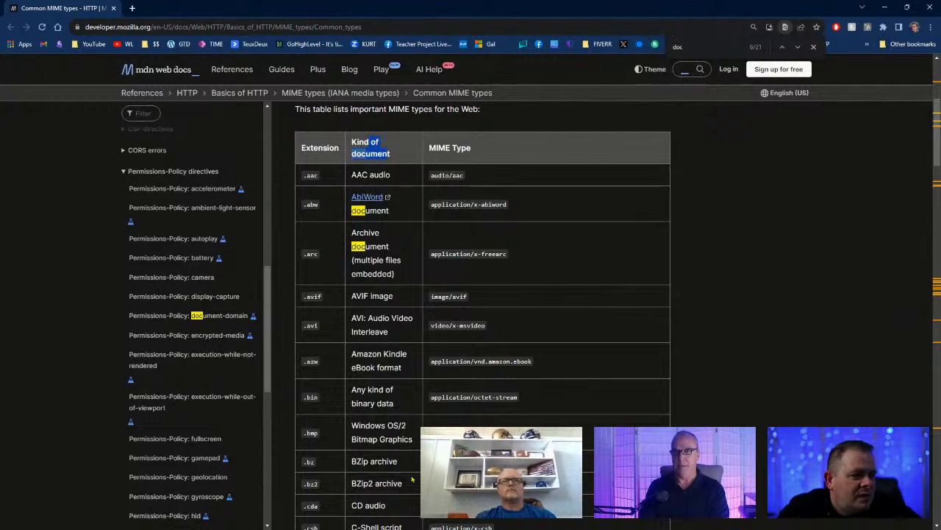
scroll(400, 431, "down", 5)
scroll(400, 431, "down", 1)
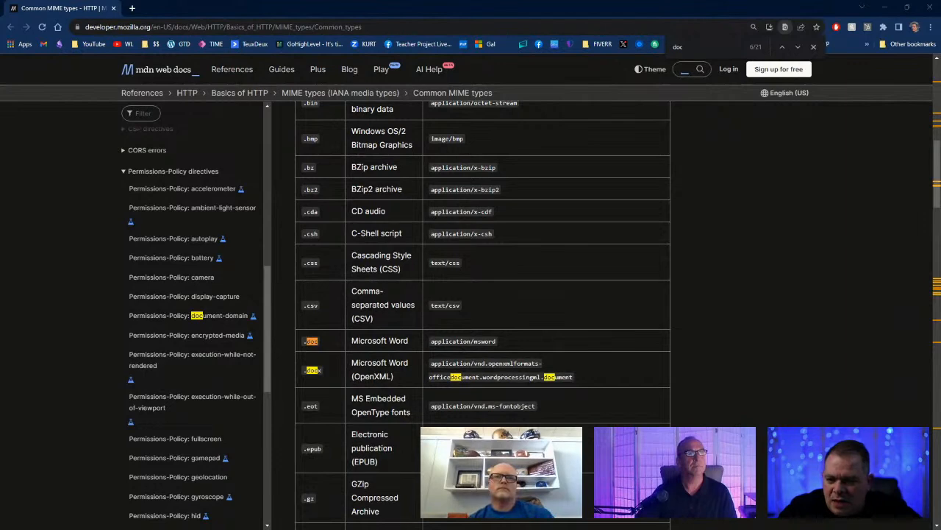
left_click_drag(365, 342, 423, 343)
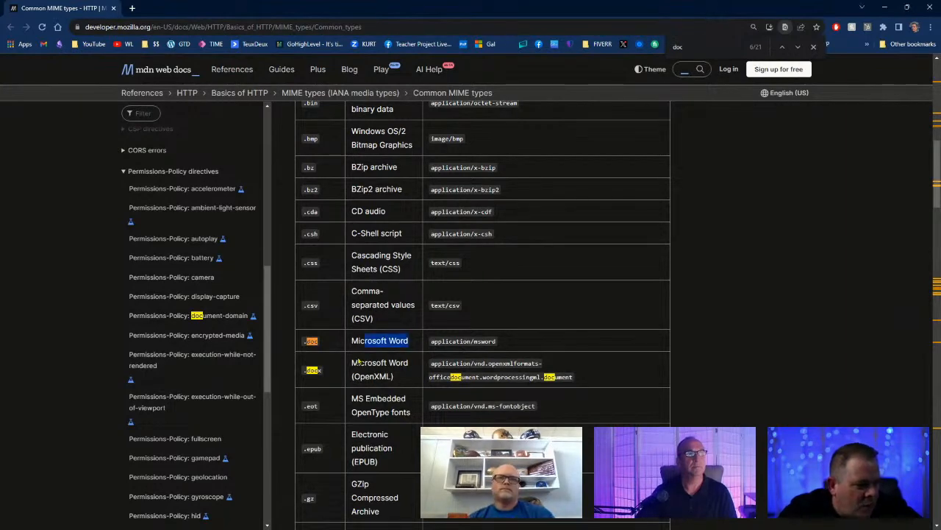
left_click_drag(358, 363, 427, 364)
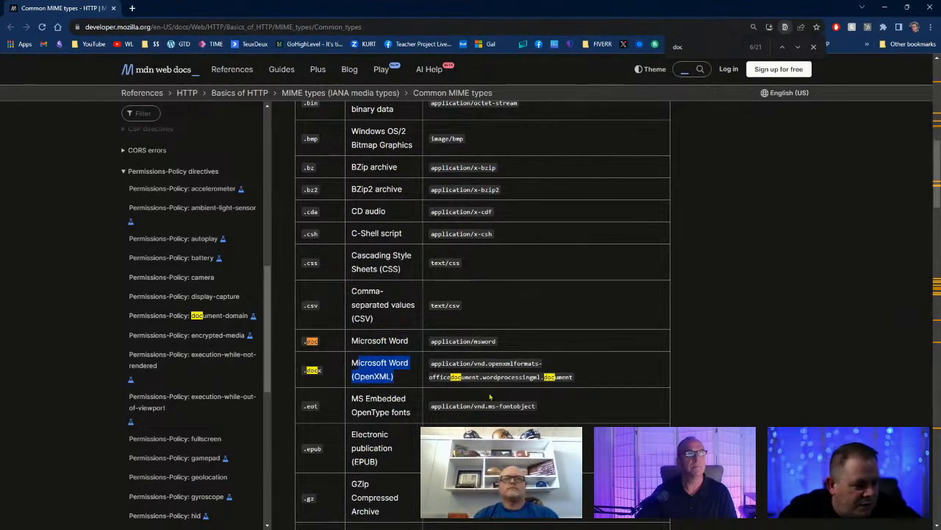
scroll(490, 396, "down", 3)
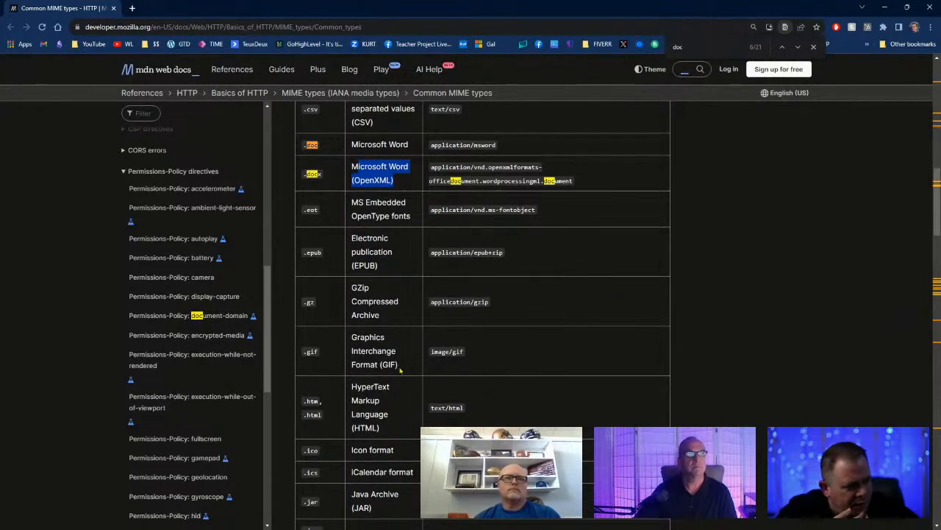
triple_click(378, 354)
scroll(379, 361, "up", 15)
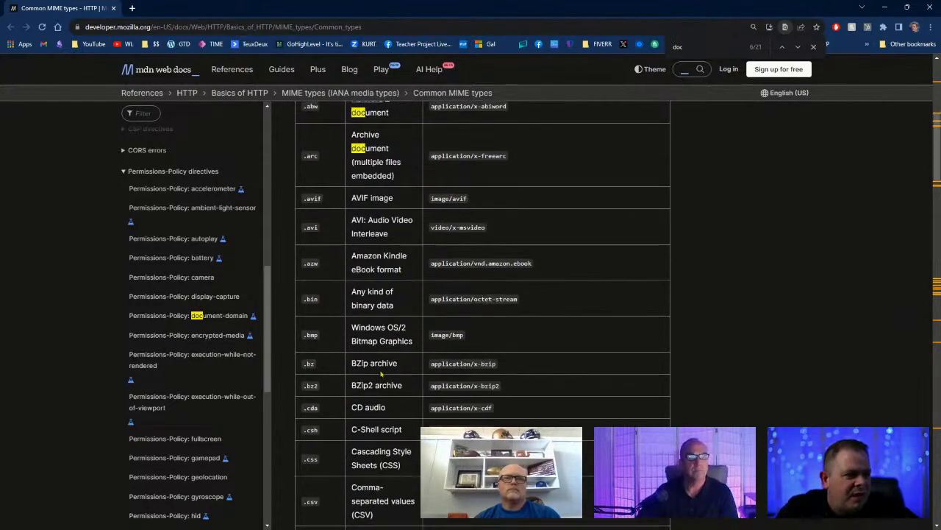
scroll(376, 386, "down", 5)
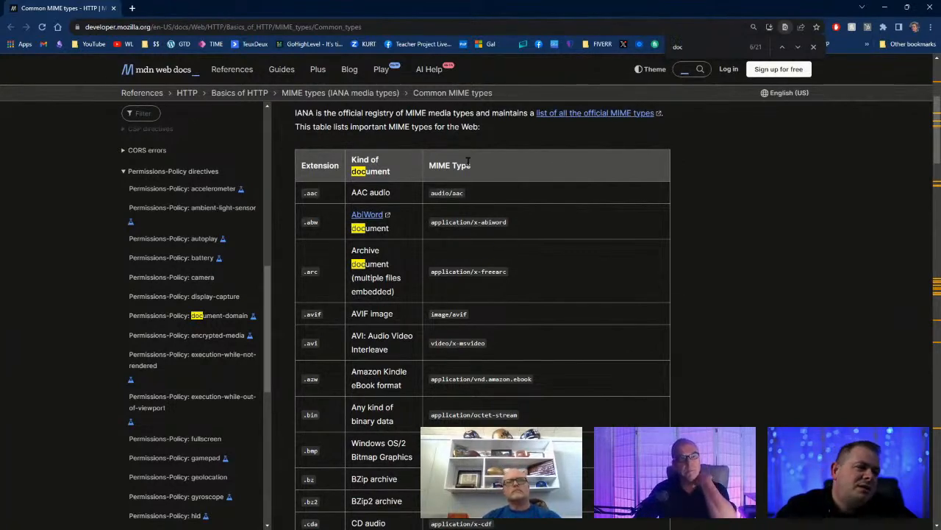
Examine the MIME Type values listed for the various extensions, including MIDI audio, and return to the database diagram in SQL Server Management Studio.
scroll(483, 201, "down", 5)
left_click_drag(430, 274, 478, 279)
left_click_drag(431, 310, 498, 315)
left_click_drag(431, 332, 540, 332)
left_click_drag(430, 347, 576, 355)
left_click_drag(450, 375, 537, 375)
scroll(577, 423, "down", 5)
scroll(577, 425, "down", 3)
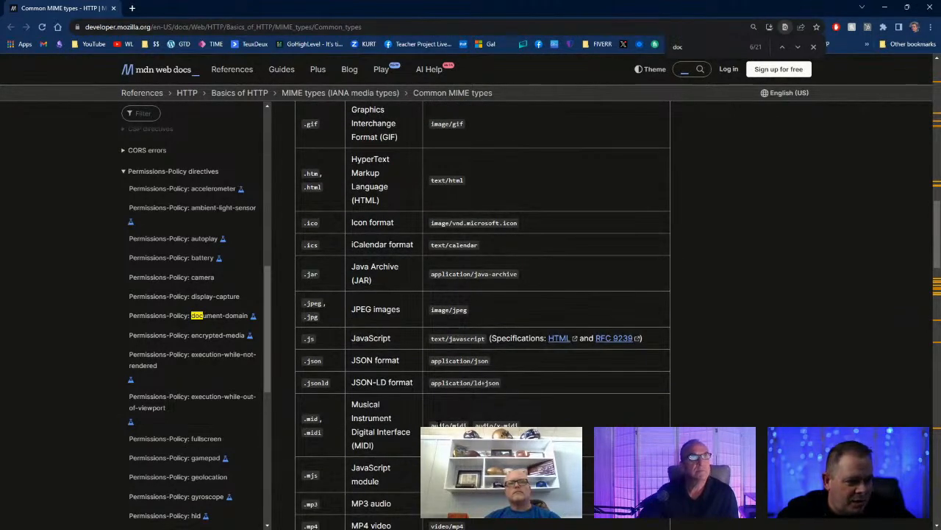
left_click_drag(432, 424, 518, 424)
scroll(518, 424, "down", 5)
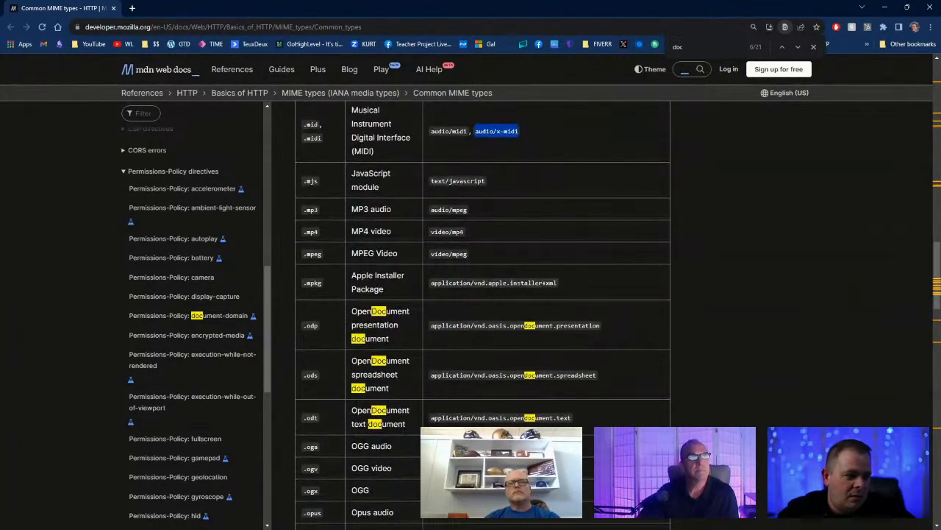
scroll(482, 294, "up", 15)
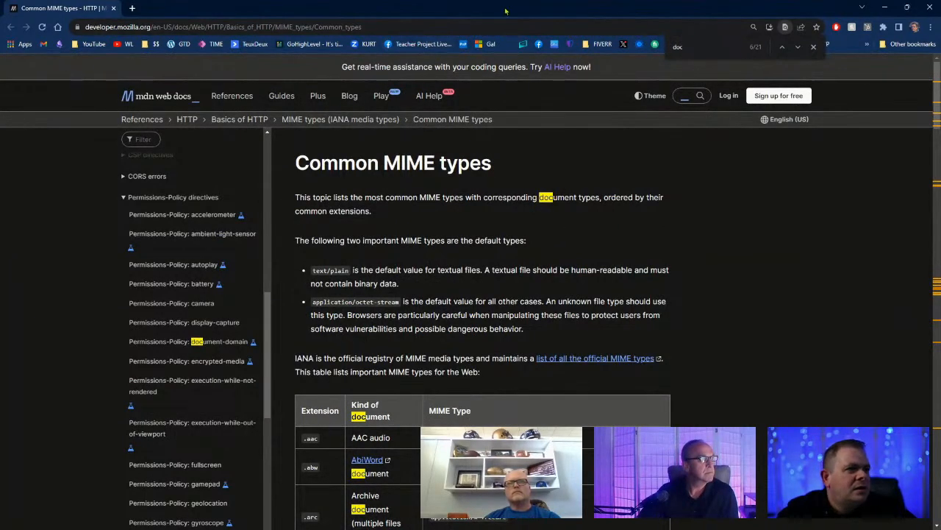
left_click_drag(506, 10, 940, 44)
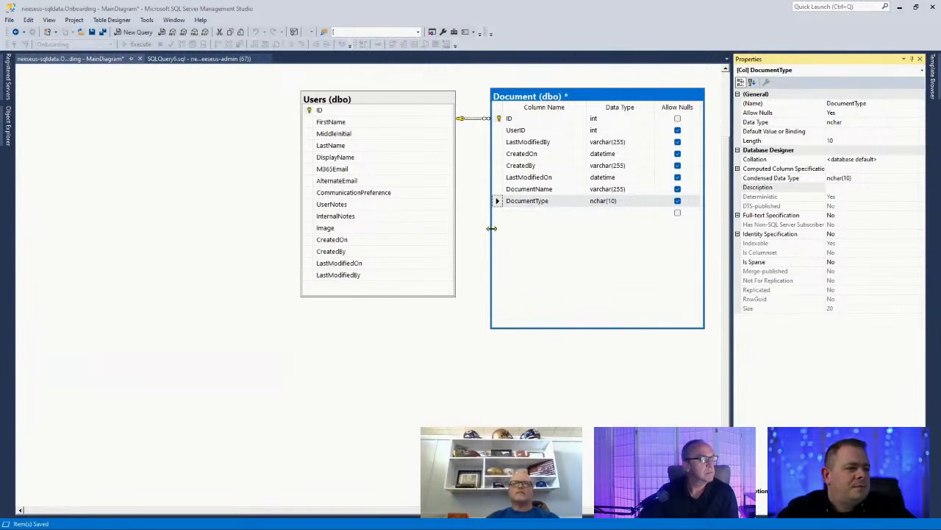
Rename the DocumentType column of the Document table as MIMEType.
left_click(534, 202)
left_click(541, 201)
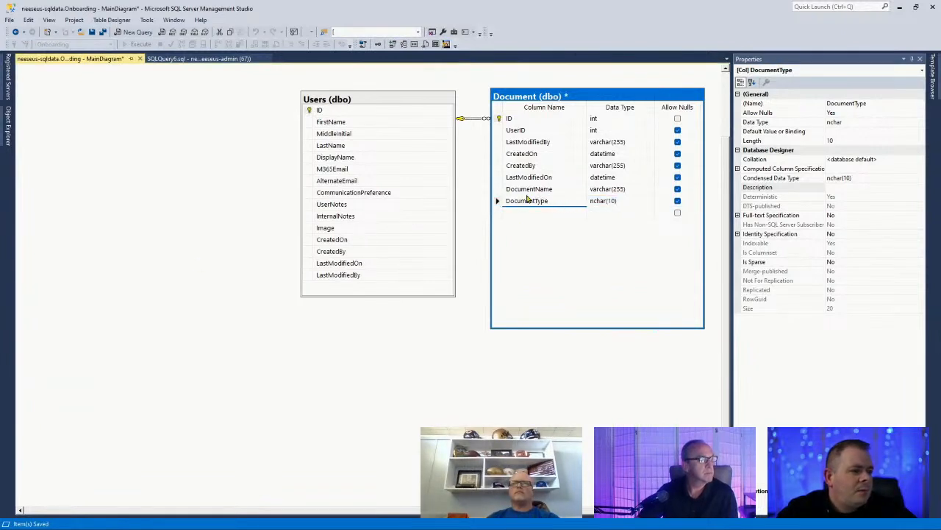
double_click(527, 200)
type("MIME Type")
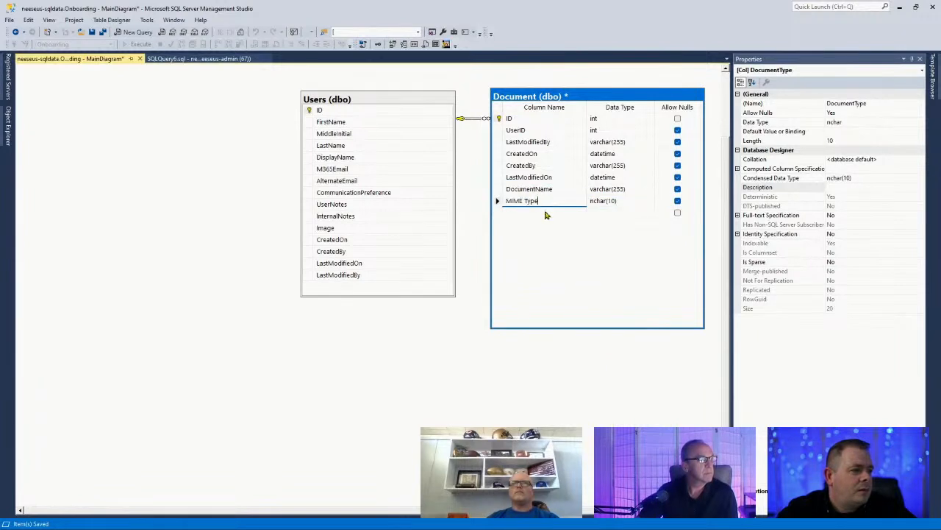
key("BackSpace")
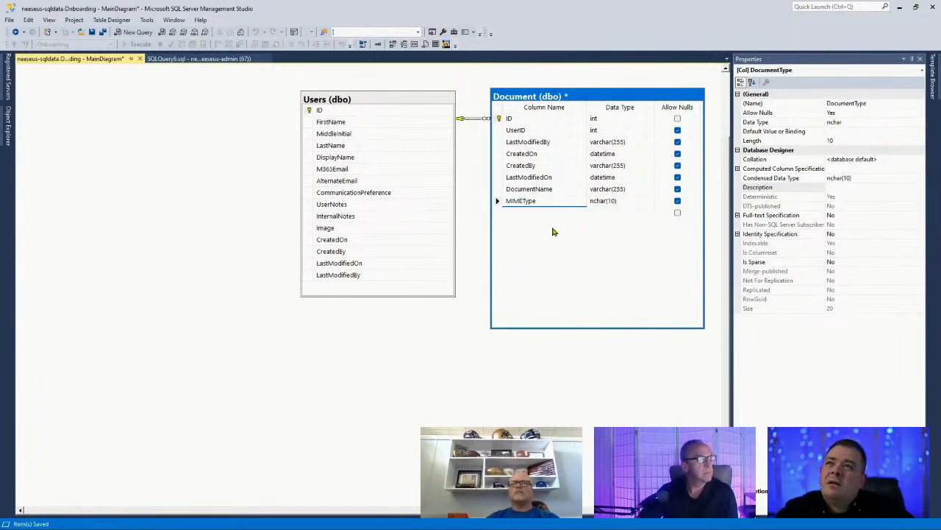
Set the MIMEType column's data type to varchar(255).
left_click(611, 201)
type("varchar")
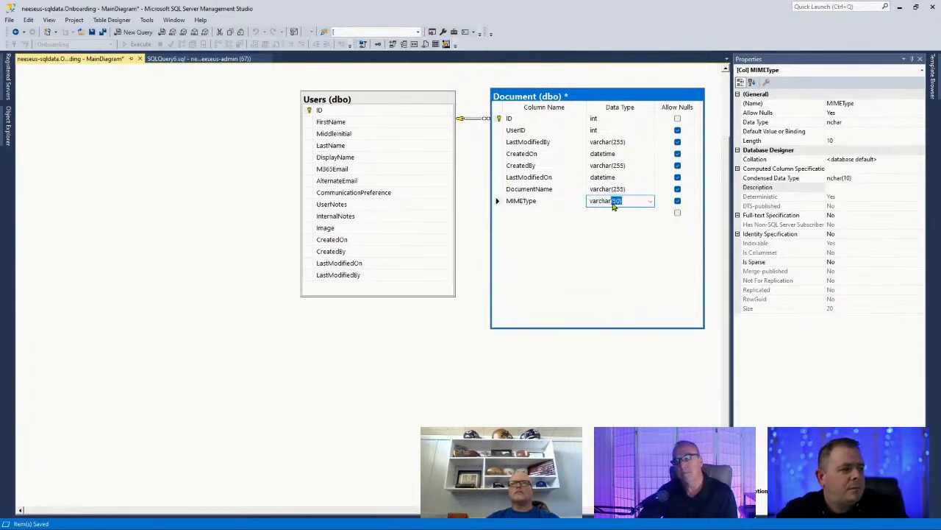
type("(2")
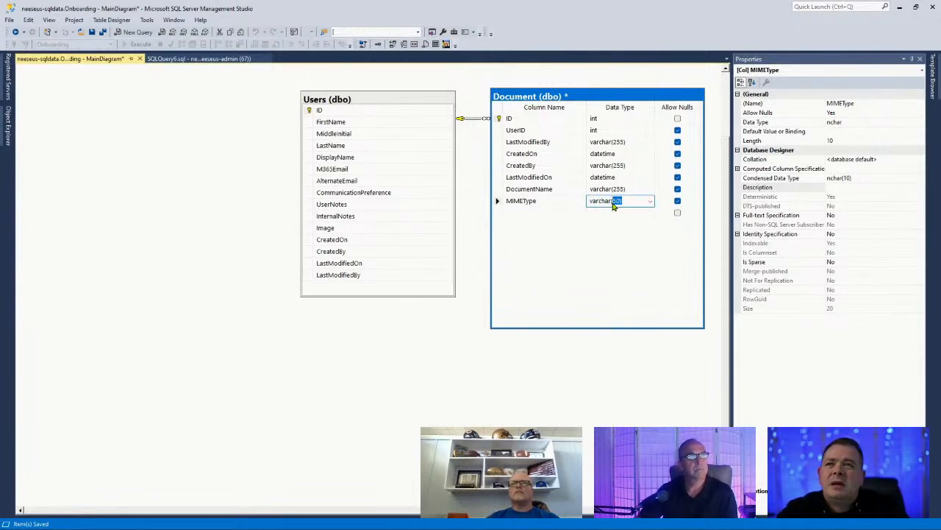
type("55)")
key("Return")
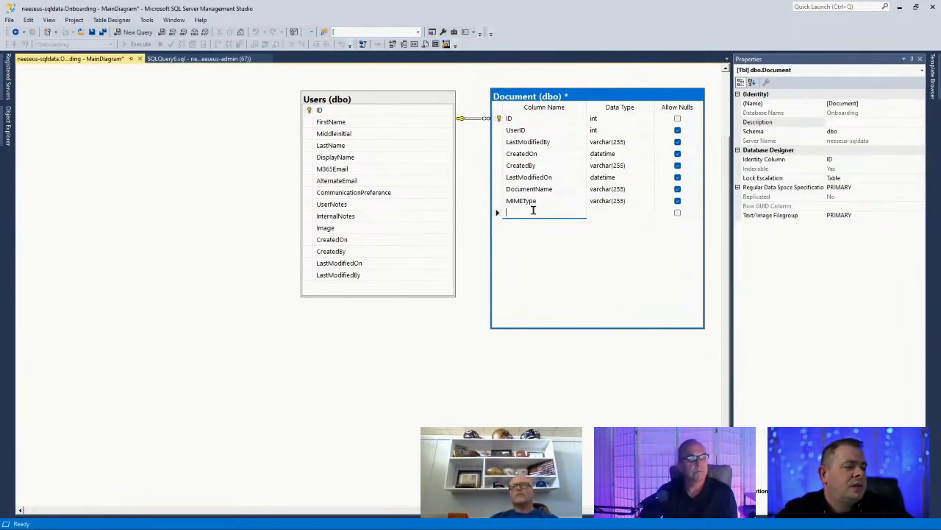
Add a DocumentExtension column with data type varchar(25) to the Document table.
type("DocumentExtension")
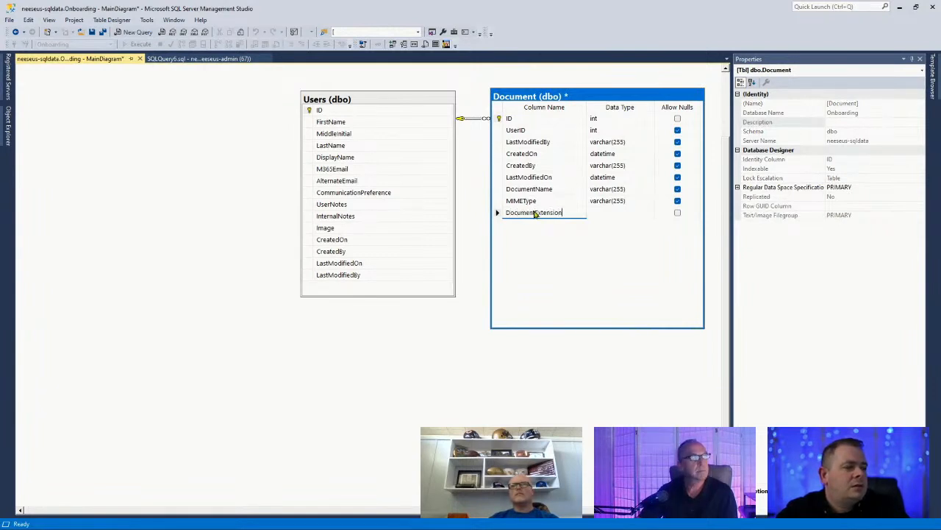
key("Tab")
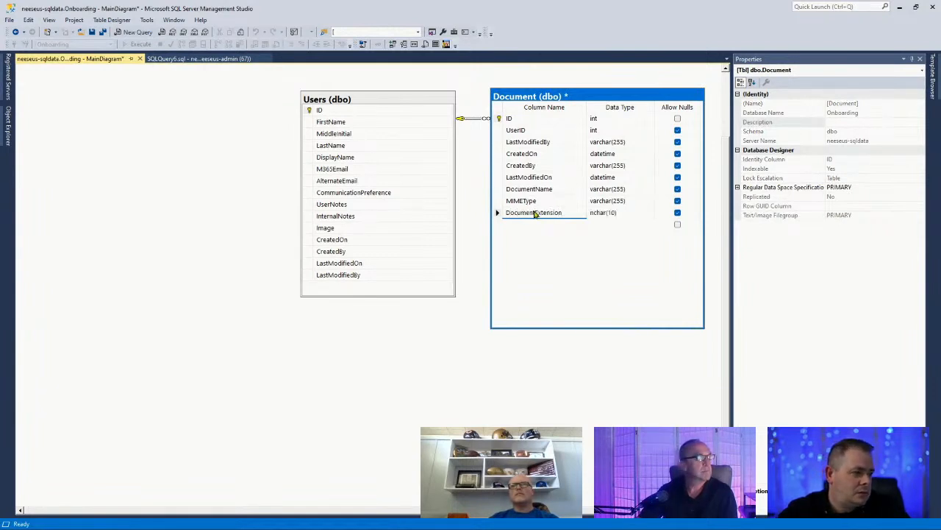
type("varchar")
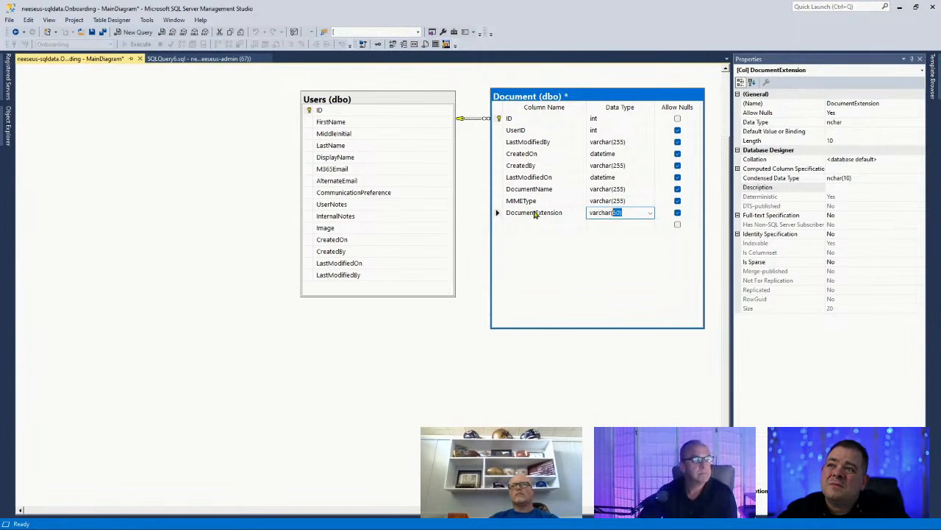
type("(2")
key("Return")
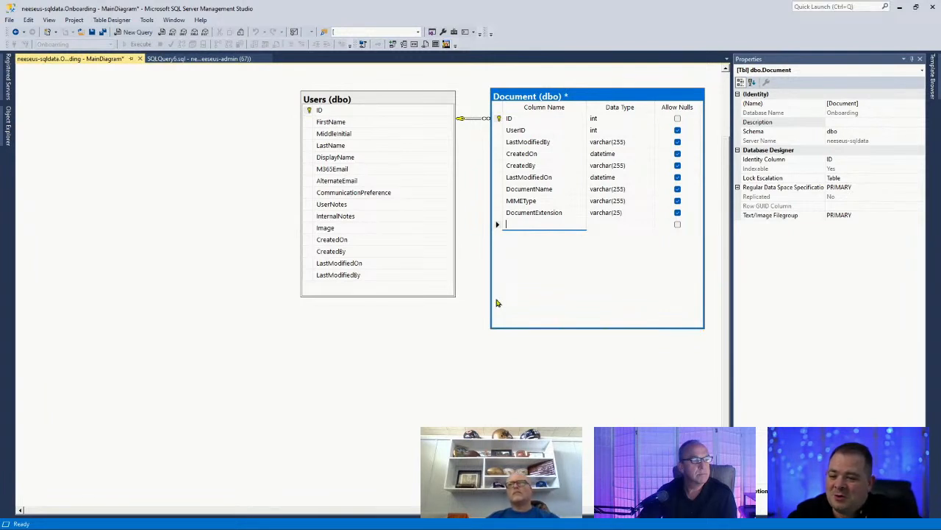
left_click(611, 263)
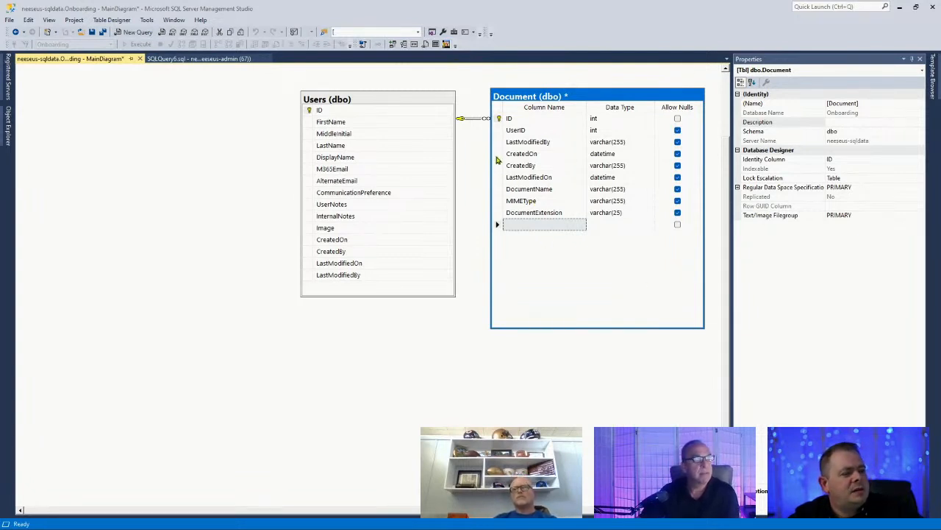
left_click(536, 223)
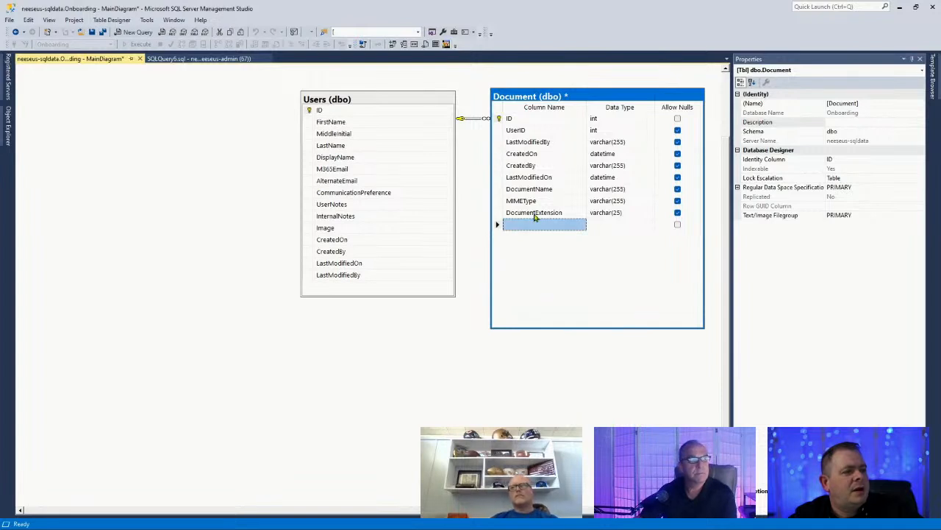
left_click(499, 154)
left_click(541, 225)
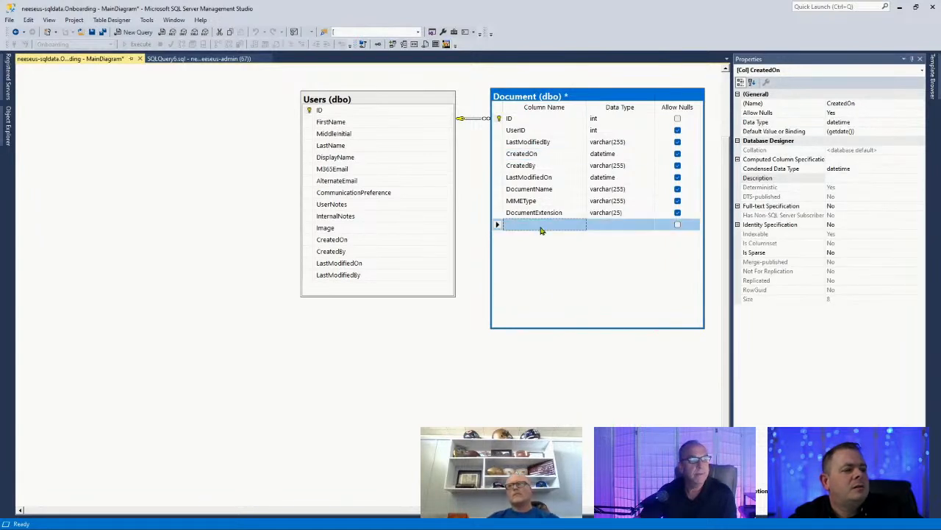
left_click(541, 225)
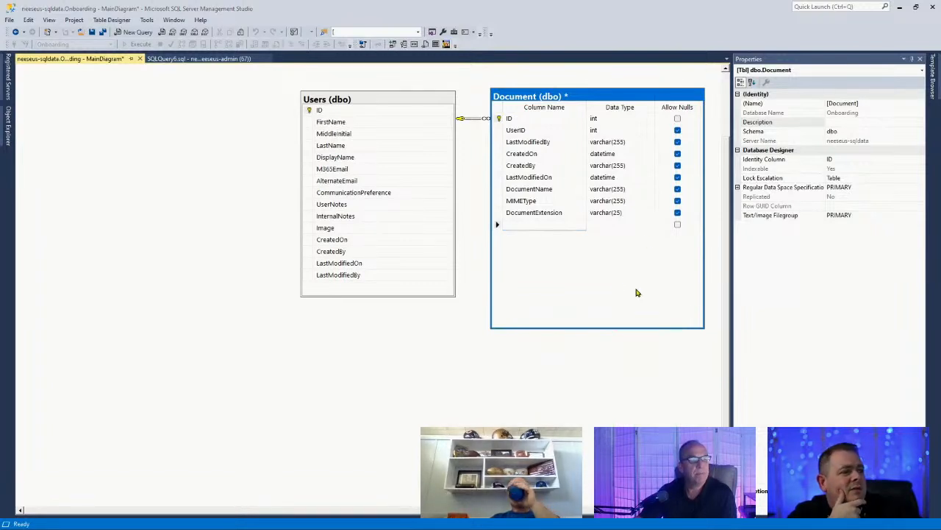
left_click(536, 282)
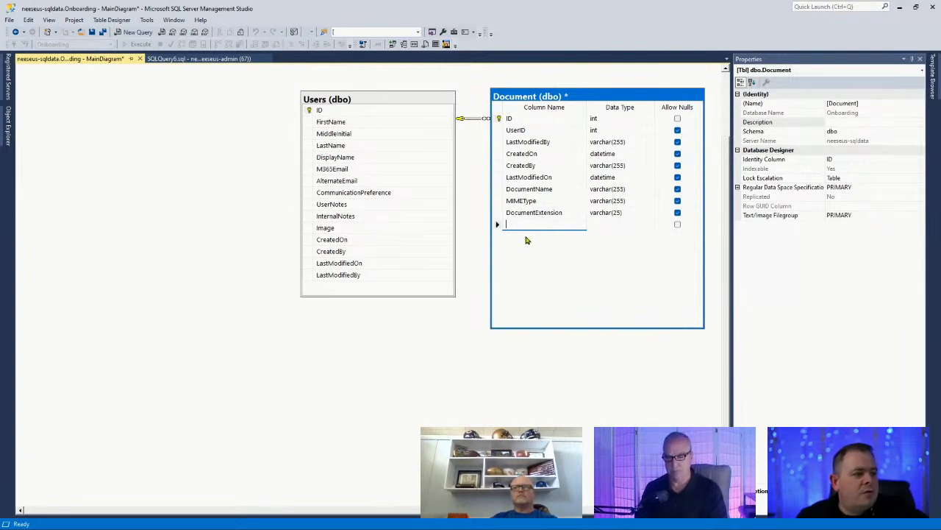
Add a new table named Requirement to the diagram and place it below the Users table.
right_click(324, 347)
left_click(373, 352)
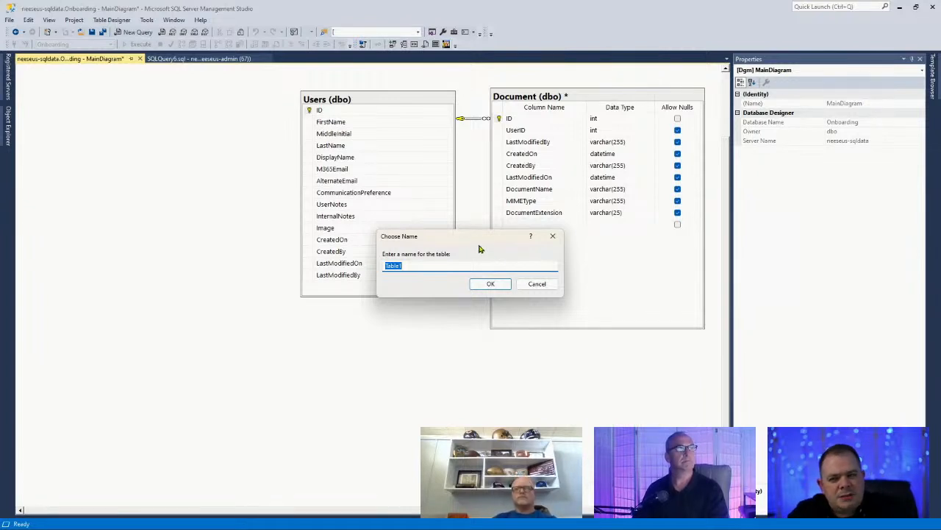
type("Re")
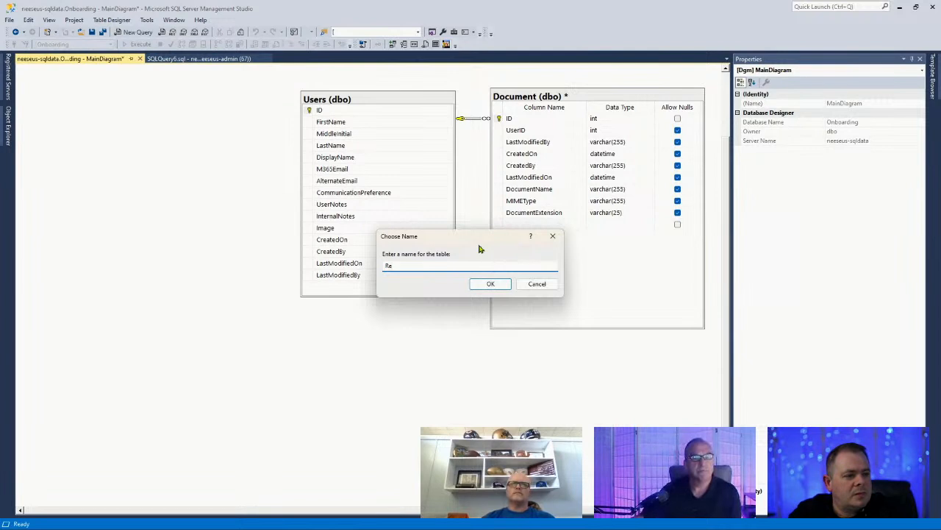
type("quirement")
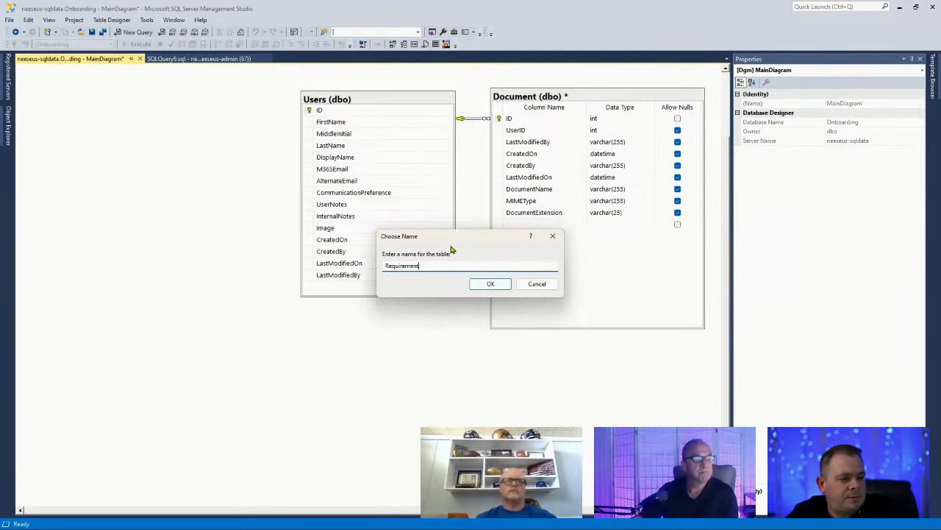
left_click(491, 284)
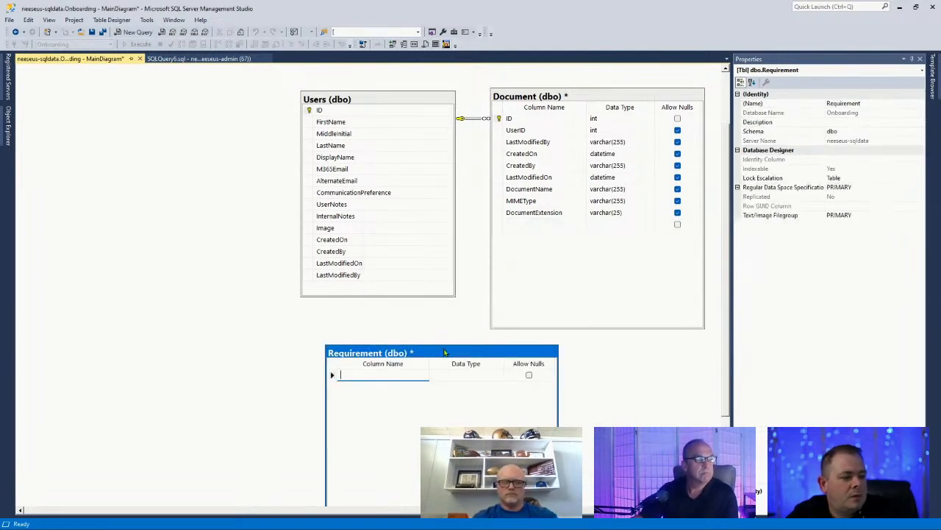
left_click_drag(436, 354, 353, 319)
left_click_drag(367, 330, 367, 331)
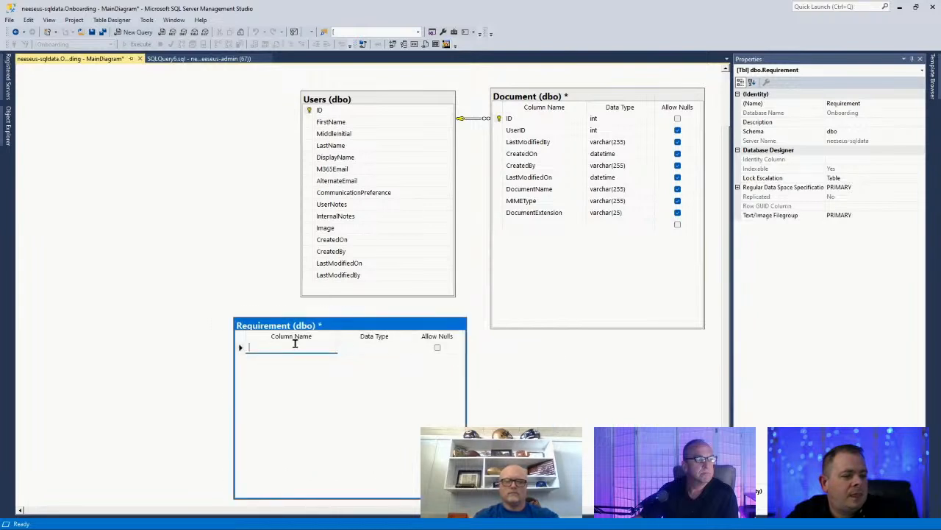
Add an ID column with data type int to the Requirement table and set it as the primary key.
type("ID")
key("Tab")
type("INT")
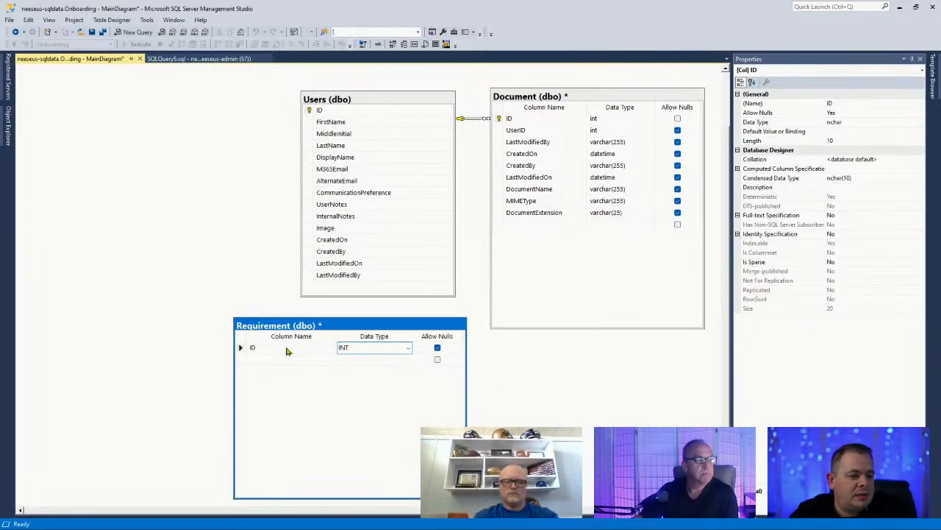
left_click(377, 44)
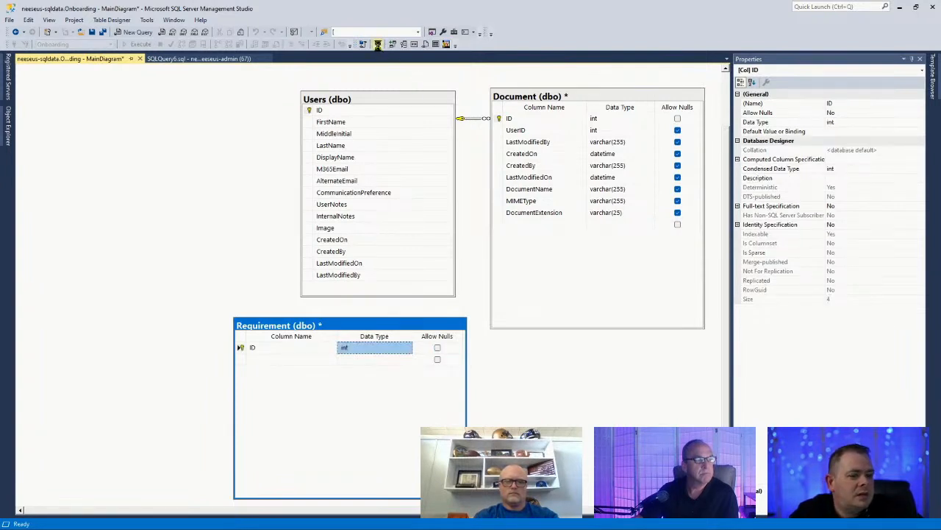
Make the Requirement table's ID column an identity column by setting Is Identity to Yes.
left_click(786, 225)
double_click(786, 225)
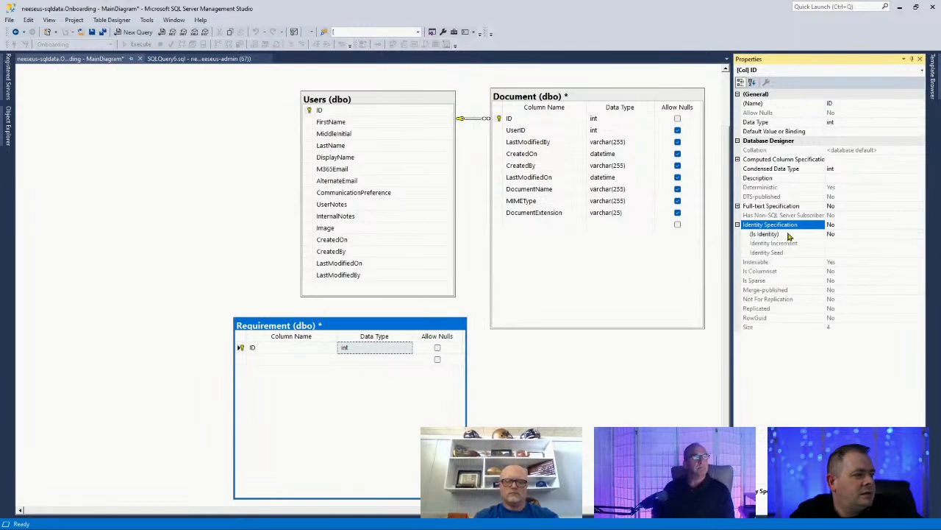
double_click(788, 234)
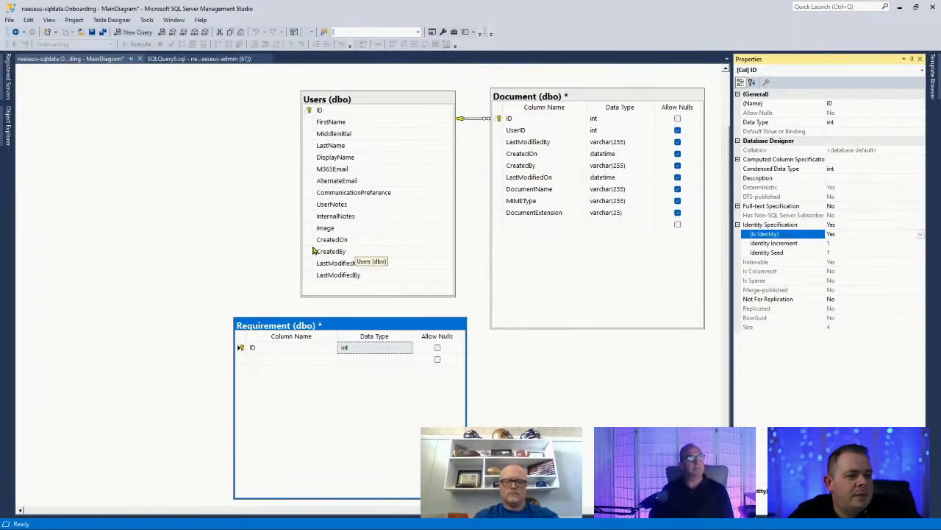
left_click_drag(310, 240, 298, 420)
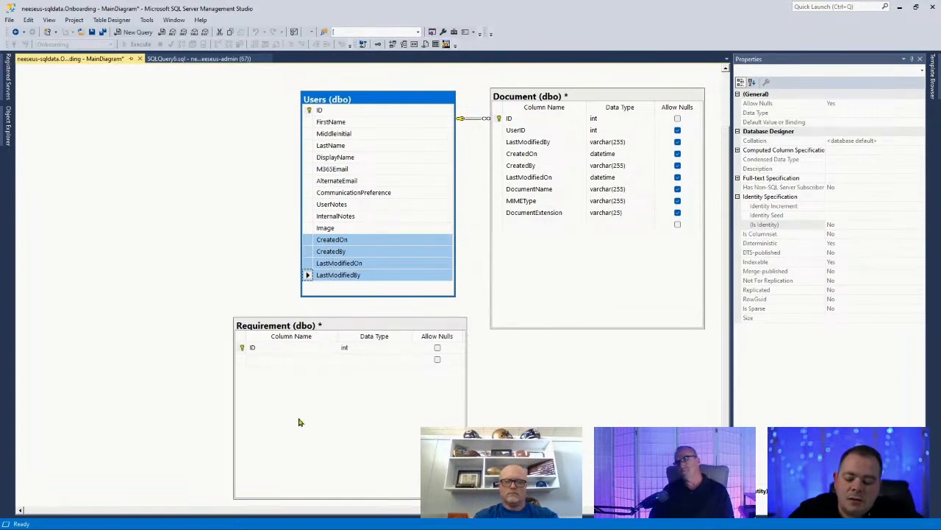
left_click(242, 359)
key("ctrl+v")
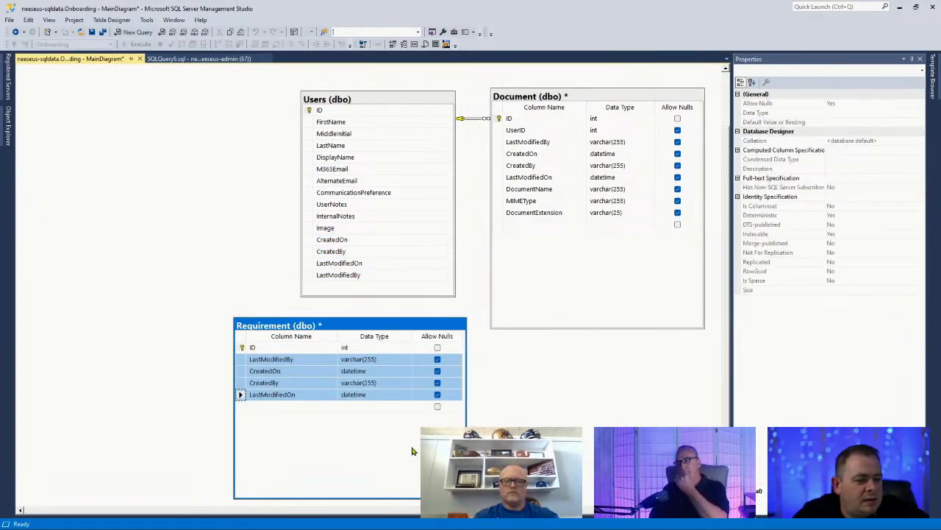
right_click(245, 372)
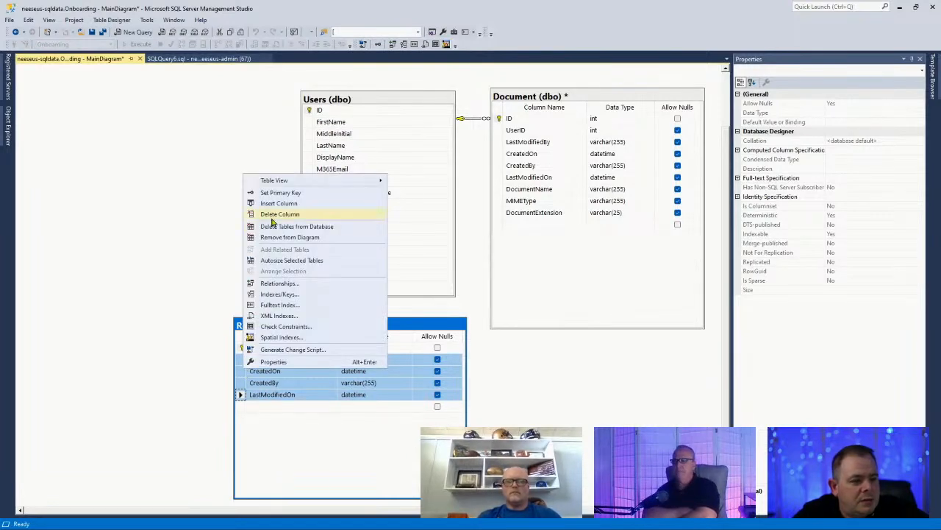
left_click(327, 214)
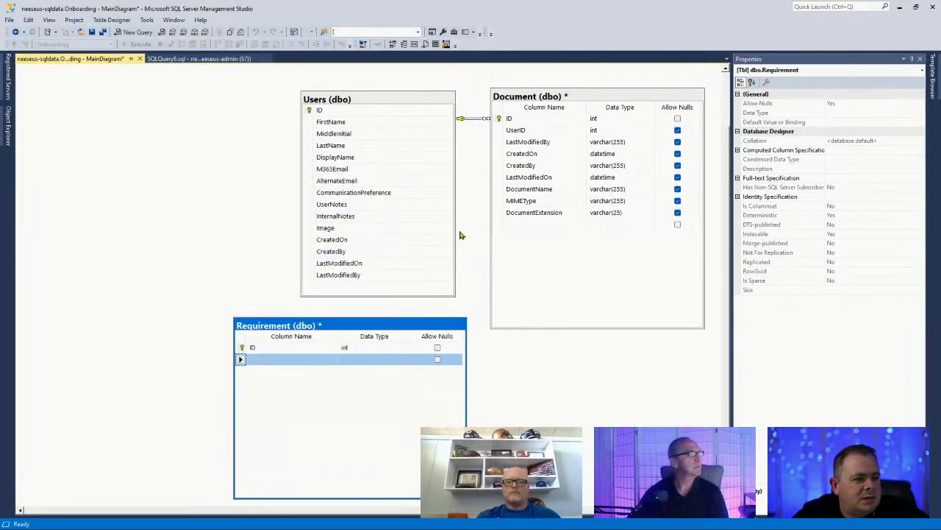
Copy the LastModifiedBy, CreatedOn, CreatedBy and LastModifiedOn columns from the Document table into the Requirement table below ID.
left_click(498, 141)
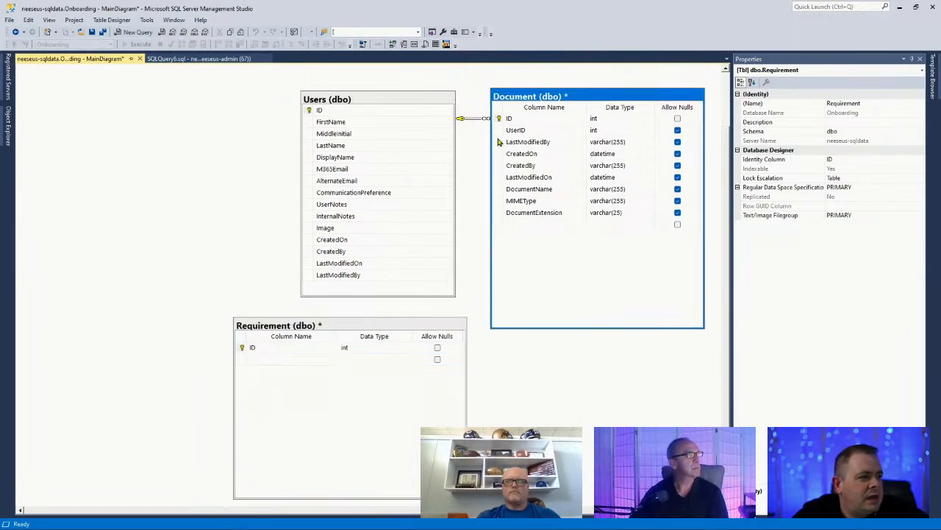
left_click(498, 153, "shift")
left_click(498, 165, "shift")
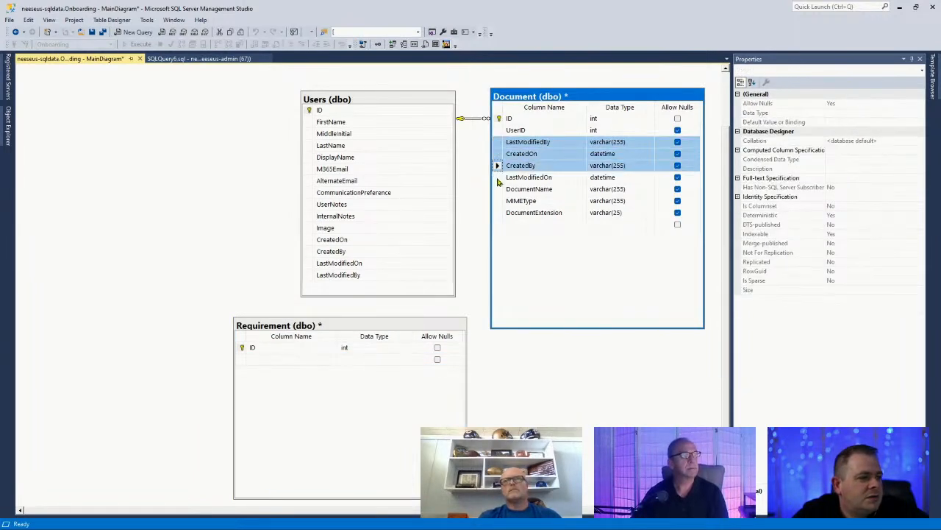
left_click(498, 177, "shift")
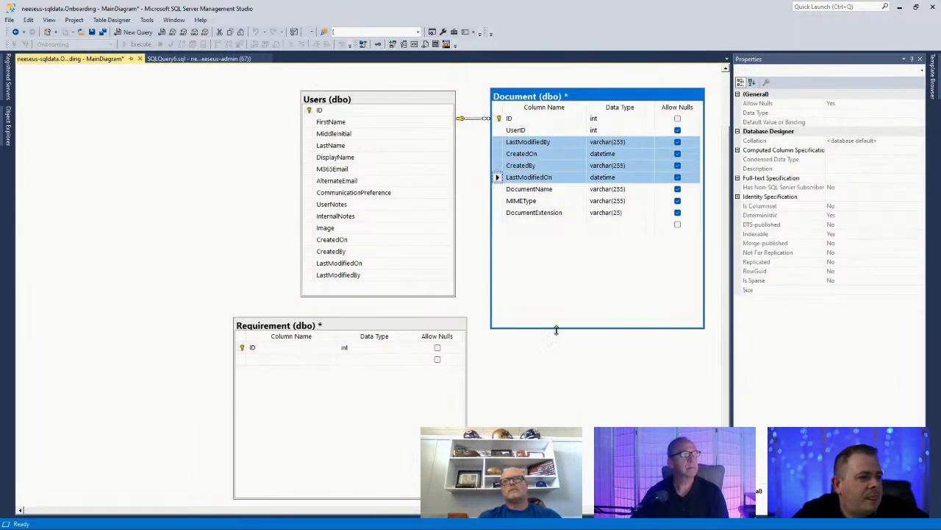
left_click(252, 362)
left_click(240, 358)
key("ctrl+v")
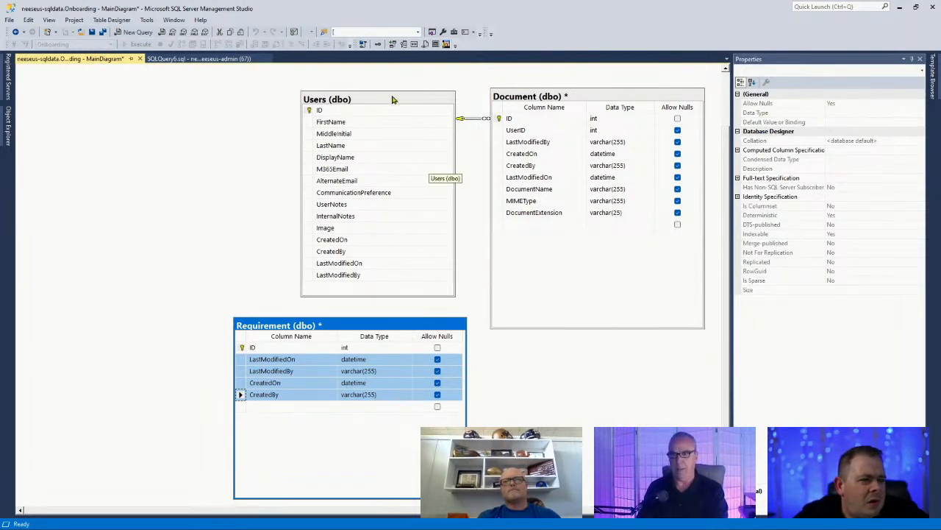
Rename the DocumentName column of the Document table as Name.
left_click(376, 295)
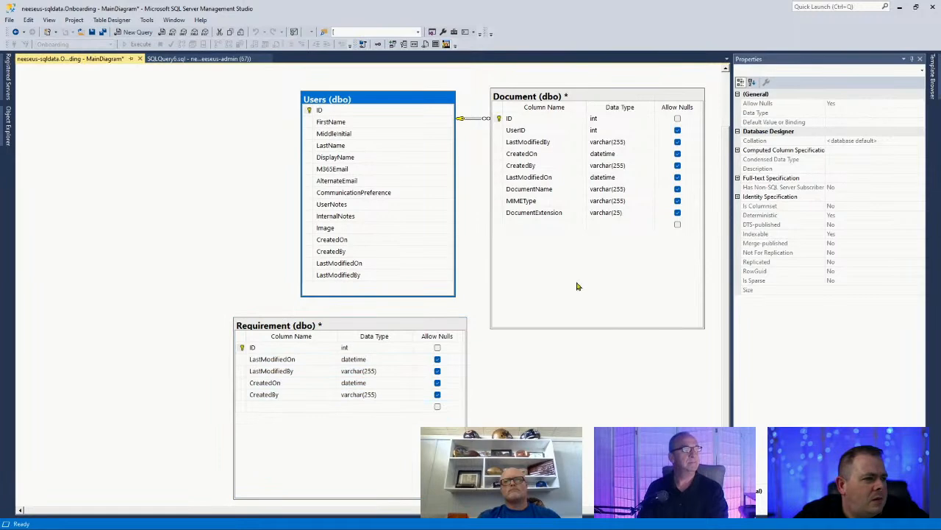
left_click(582, 226)
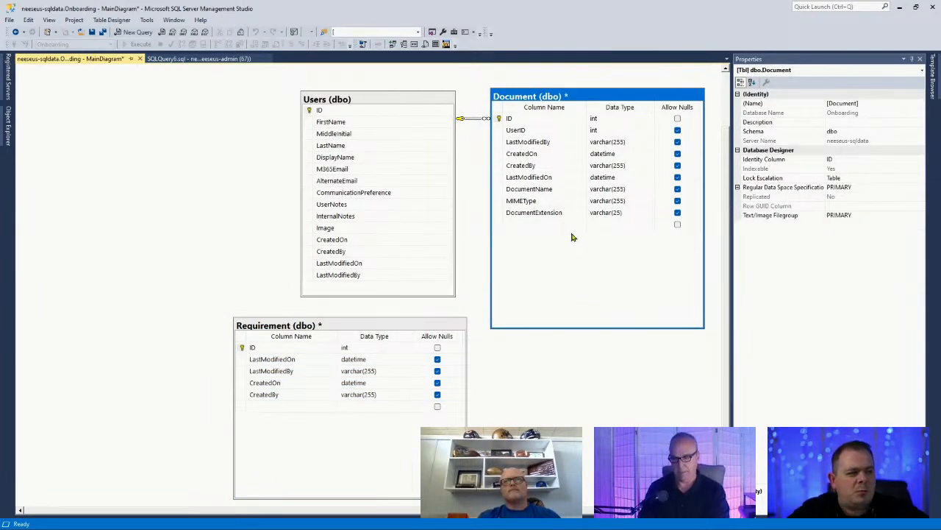
left_click(538, 193)
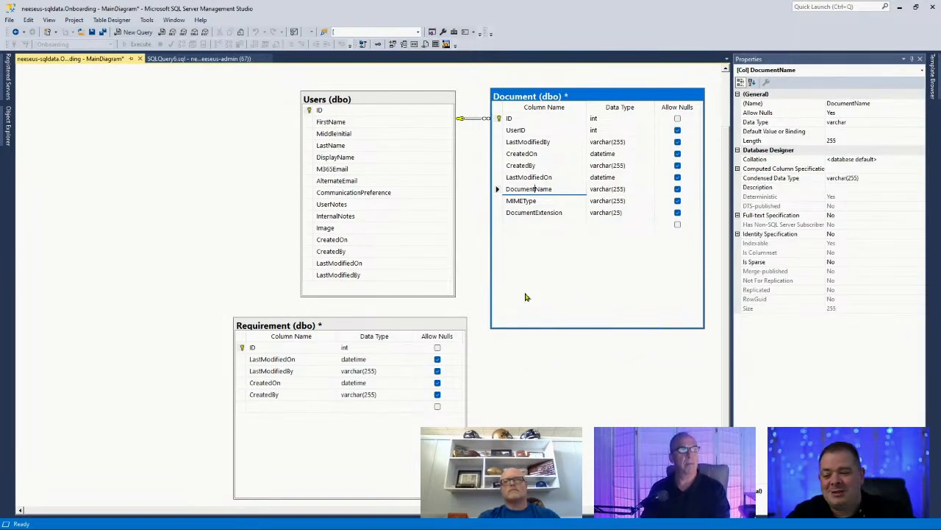
key("shift+Home")
key("Delete")
key("Return")
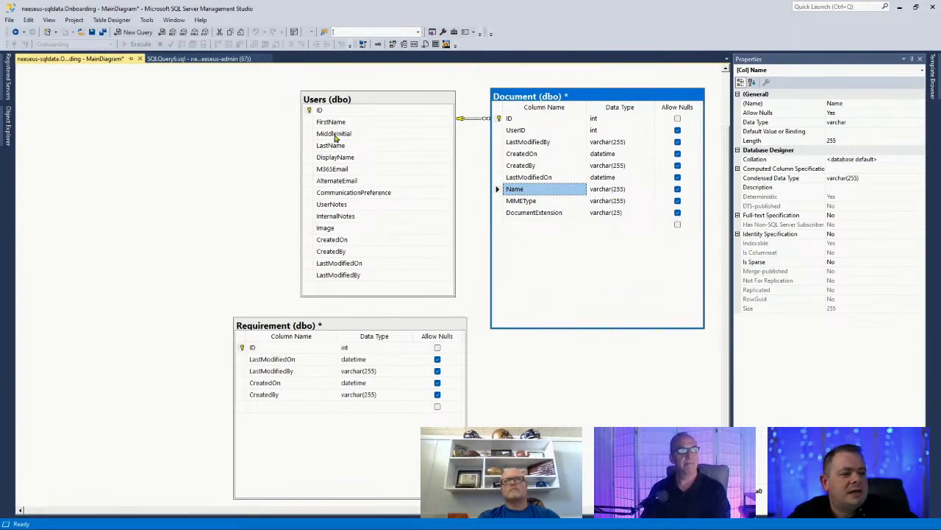
Rename the DisplayName column of the Users table as Name.
left_click(360, 158)
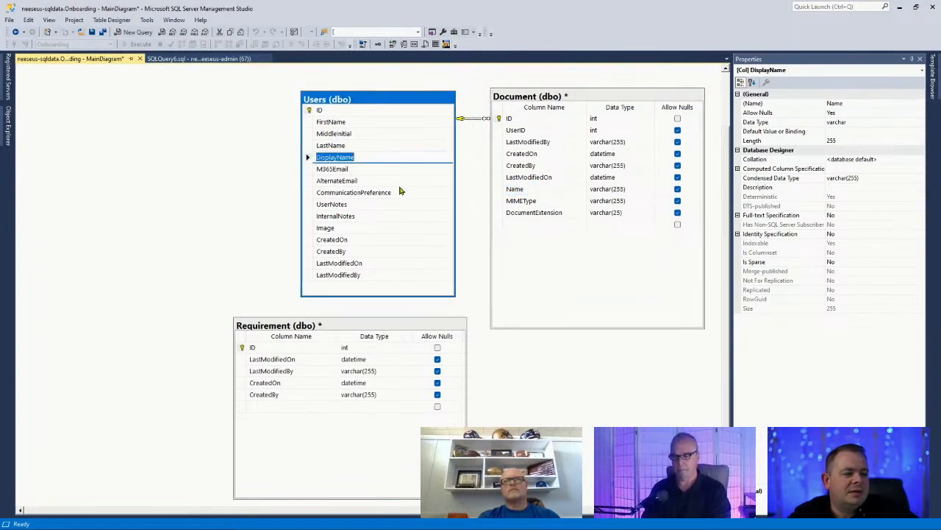
left_click(334, 157)
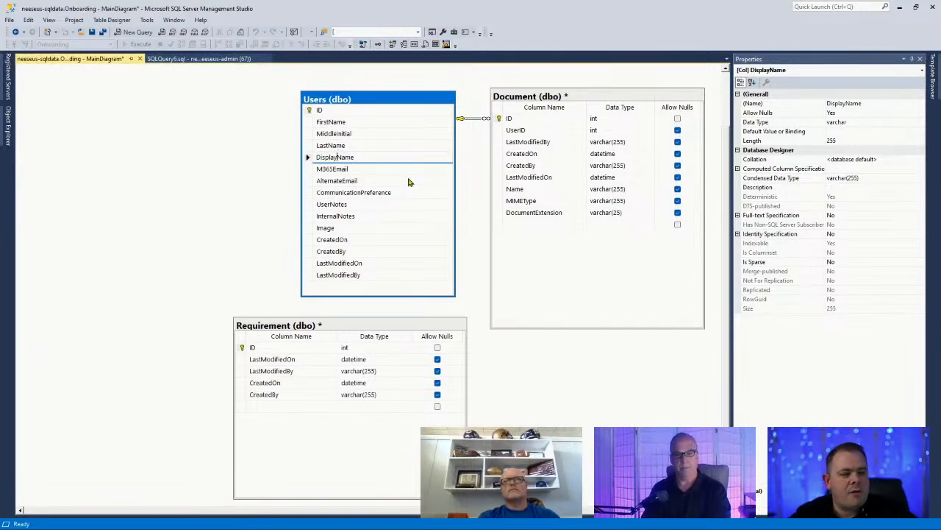
key("shift+Home")
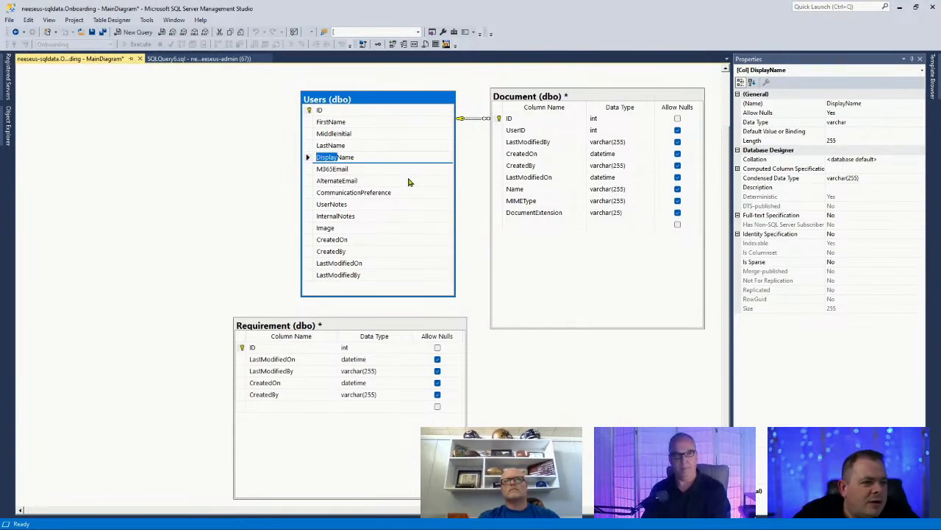
key("Delete")
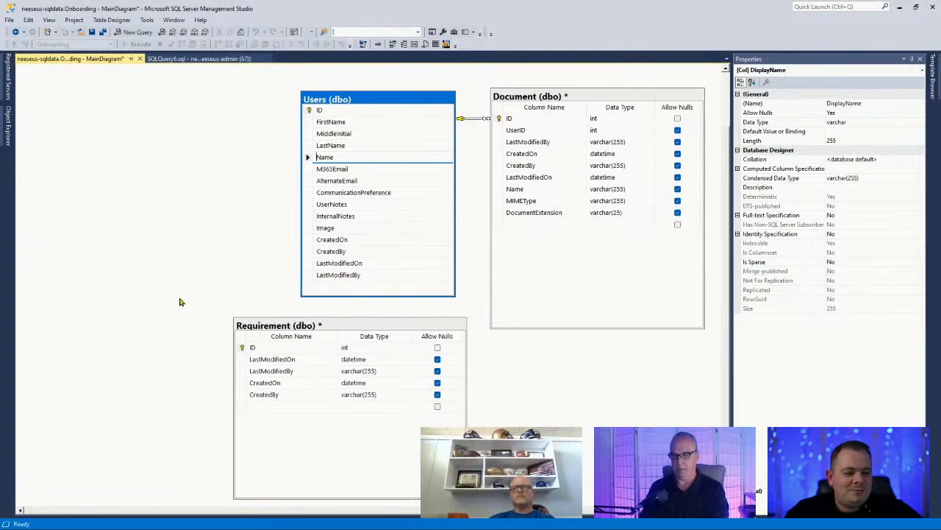
left_click(344, 328)
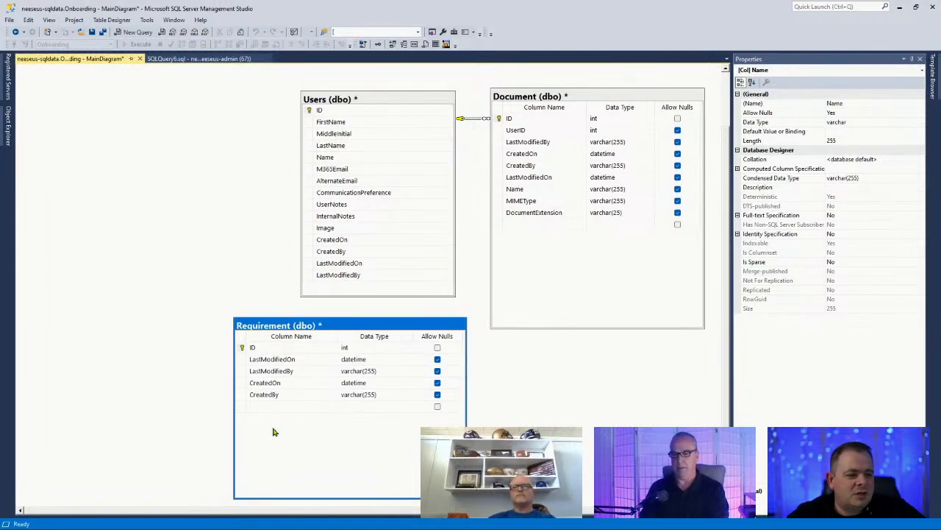
Insert a Name column with data type varchar(255) above LastModifiedOn in the Requirement table.
left_click(241, 359)
right_click(240, 359)
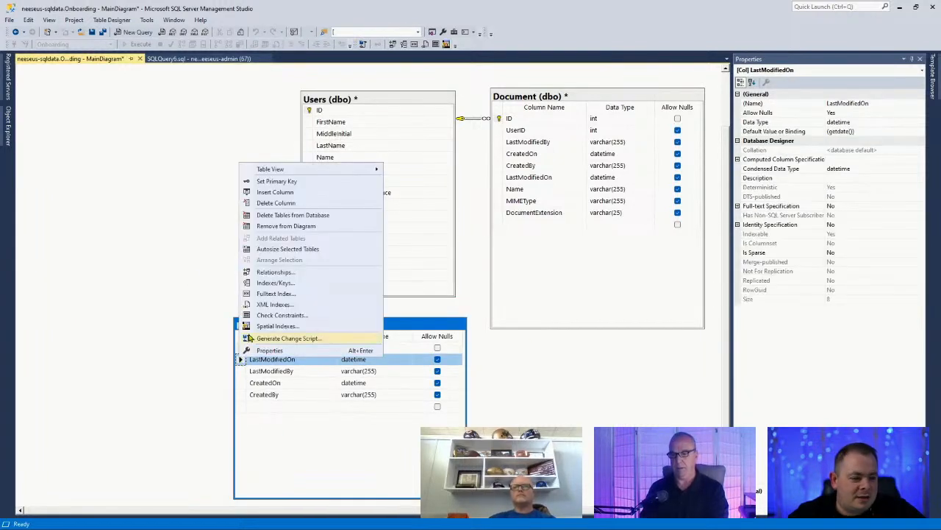
left_click(273, 191)
left_click(267, 359)
type("Name")
key("Tab")
type("varchar(")
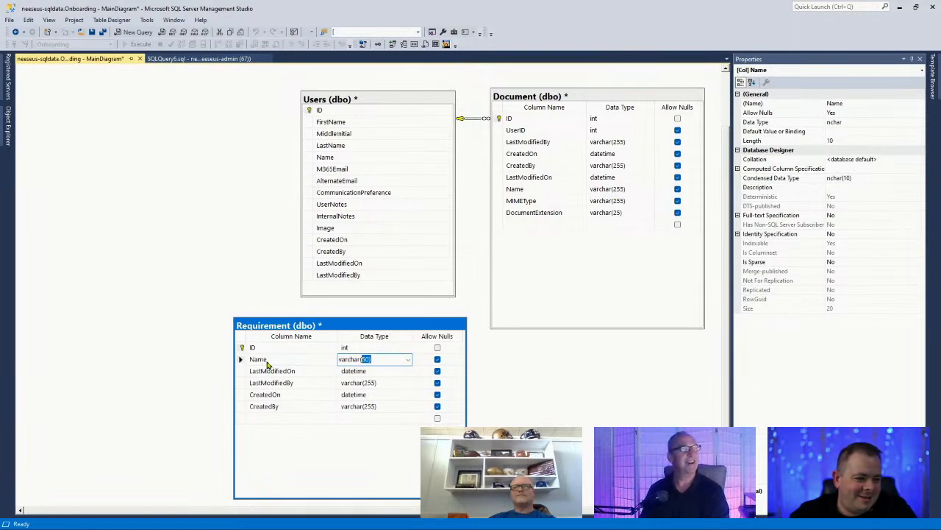
type("255")
left_click(268, 367)
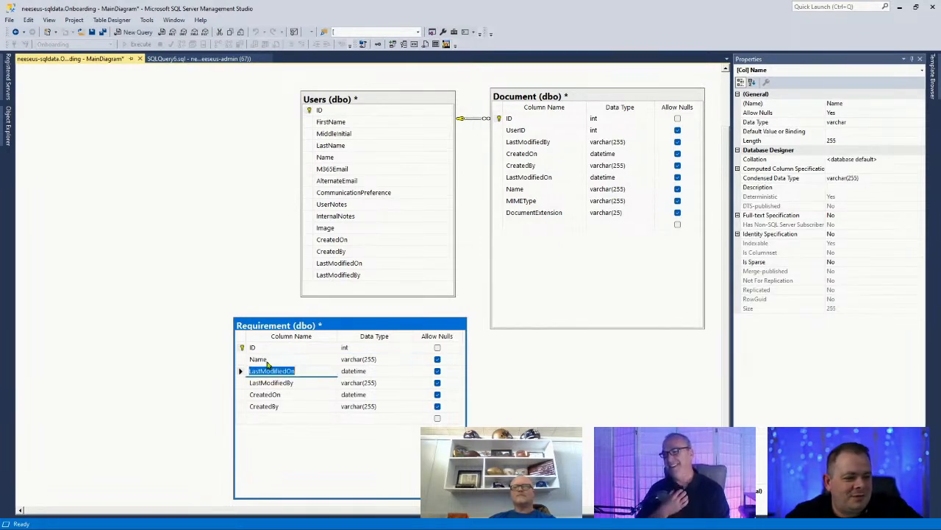
key("Up")
key("Up")
left_click(291, 363)
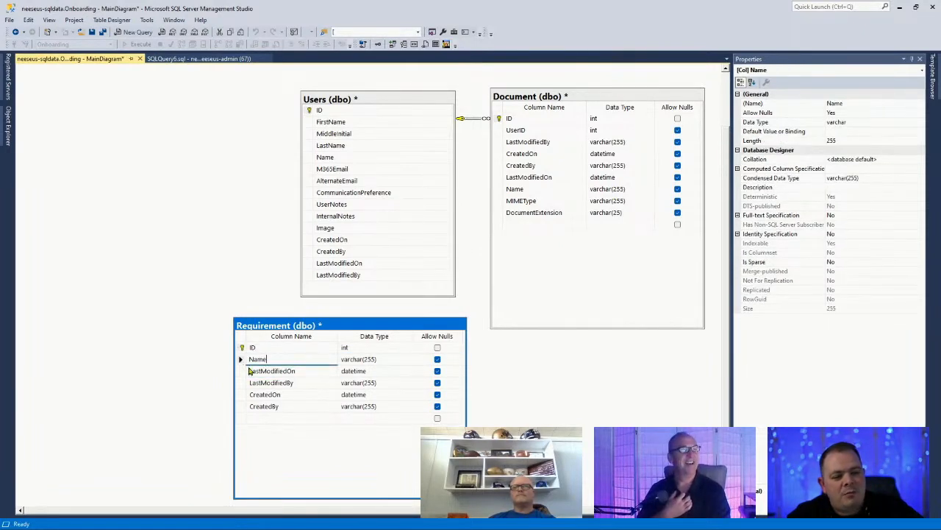
left_click(242, 360)
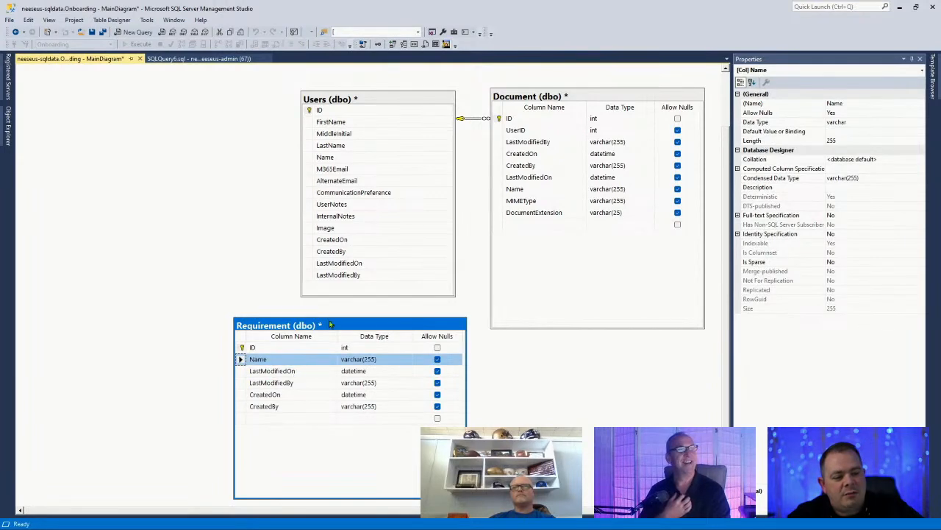
Shift the Requirement table slightly up and to the left in the diagram.
left_click_drag(341, 328, 333, 323)
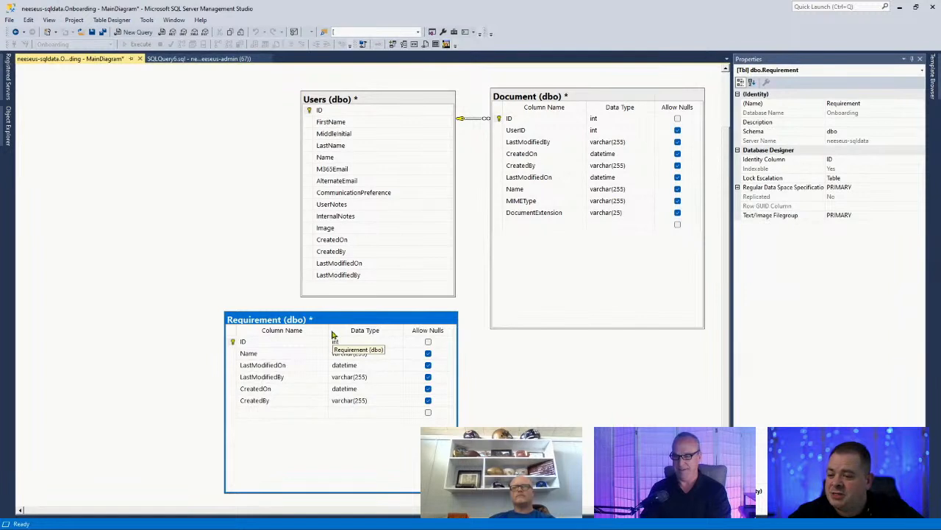
Insert an empty column above Name in the Requirement table.
left_click(234, 355)
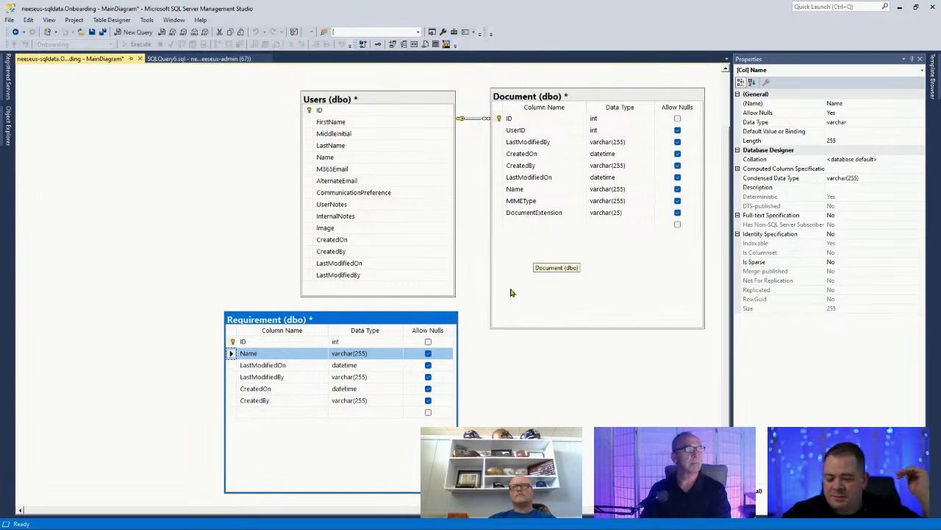
left_click(282, 414)
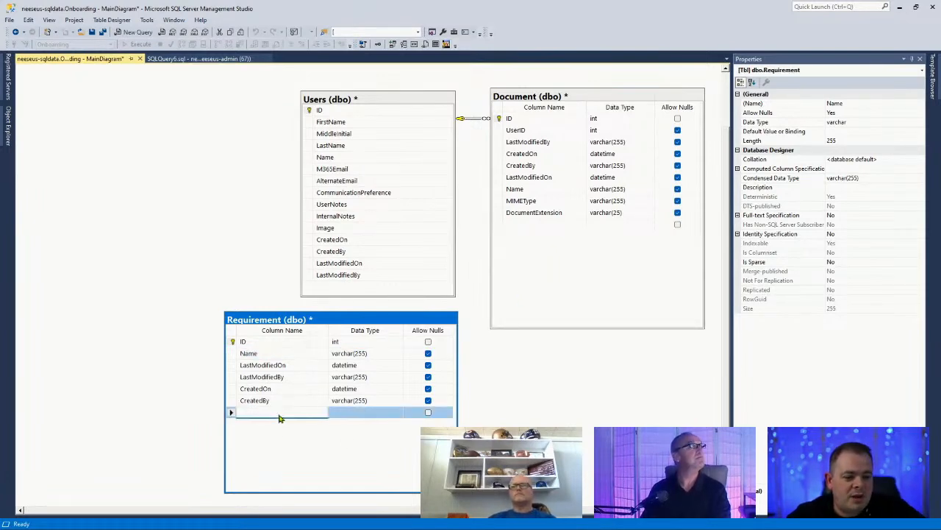
left_click(233, 353)
right_click(234, 354)
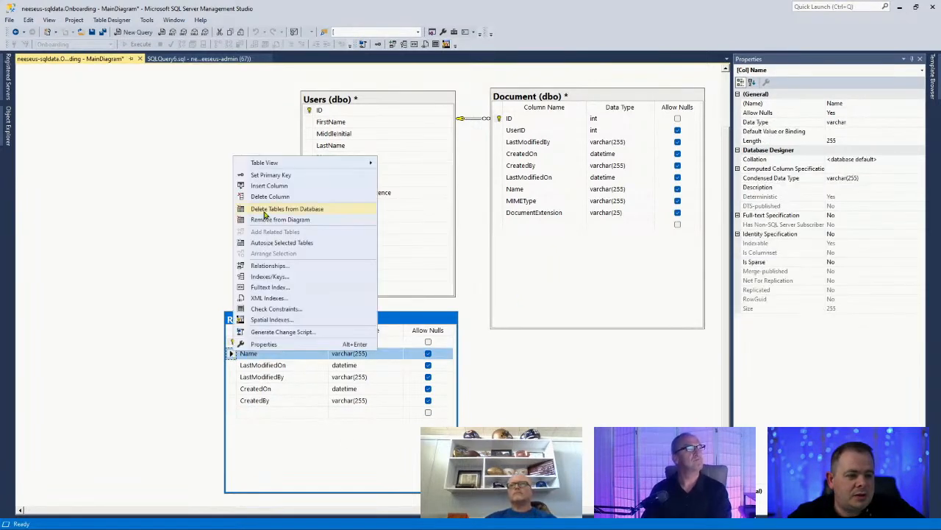
left_click(274, 186)
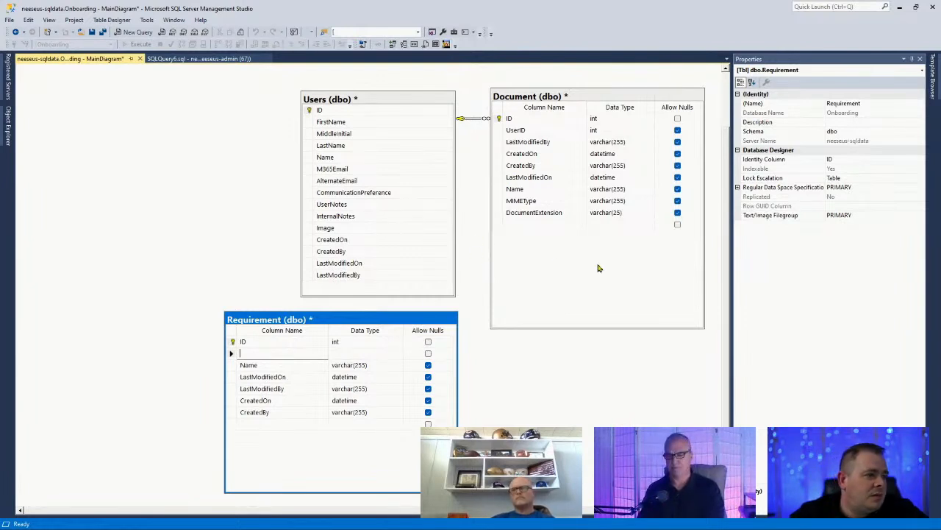
Add a RequirementID column with data type int at the end of the Document table.
left_click(546, 259)
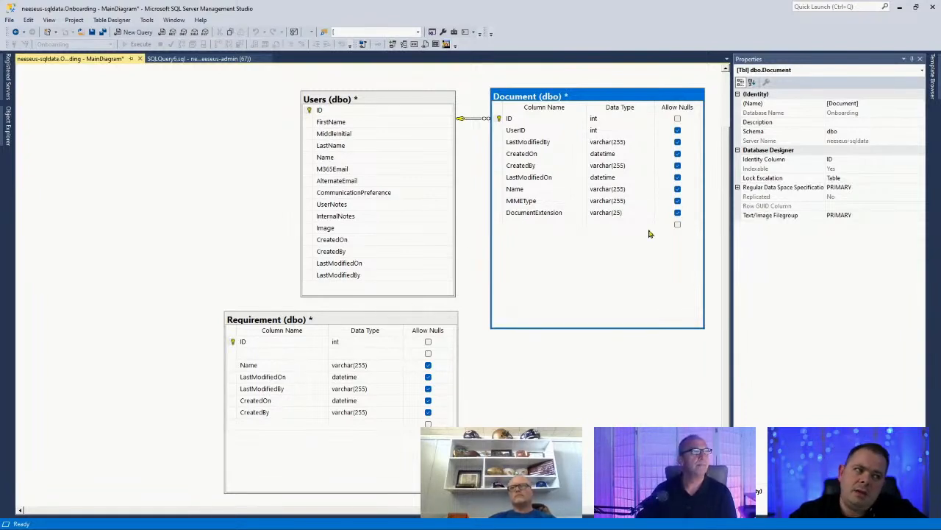
left_click(542, 225)
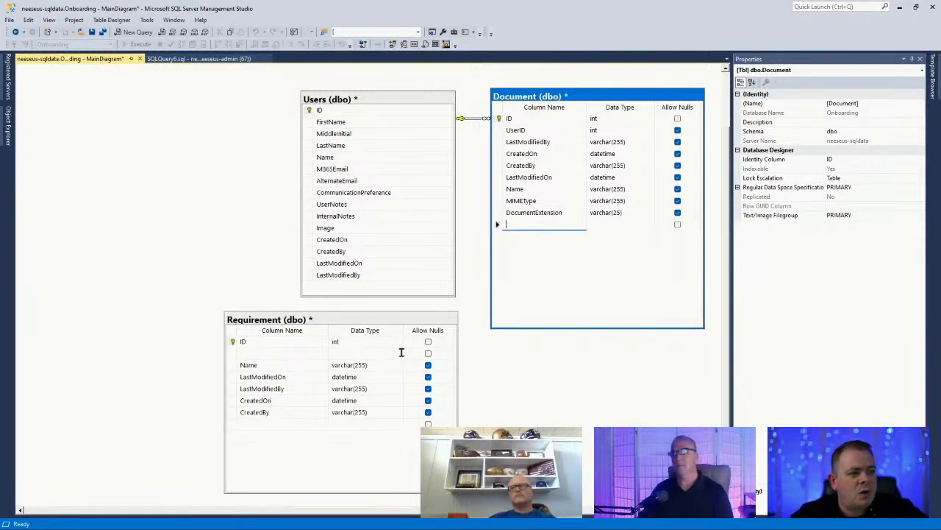
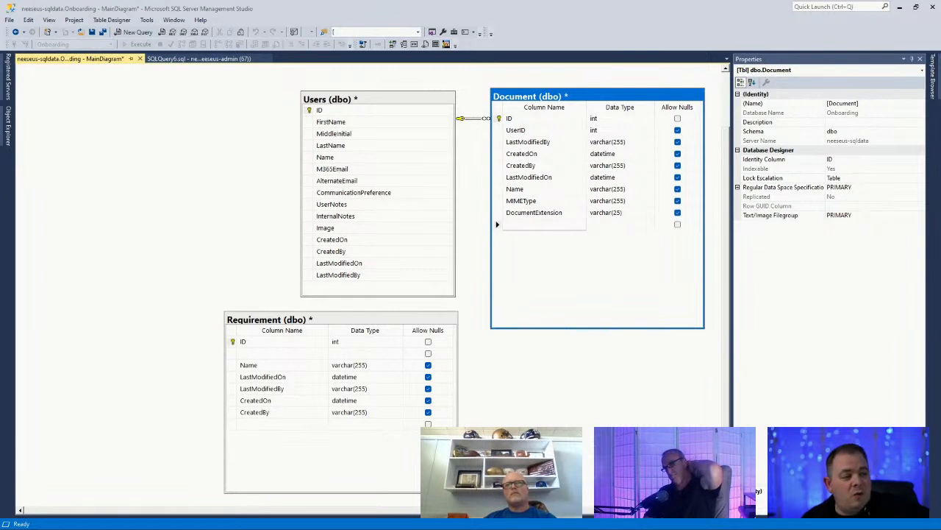
left_click(516, 227)
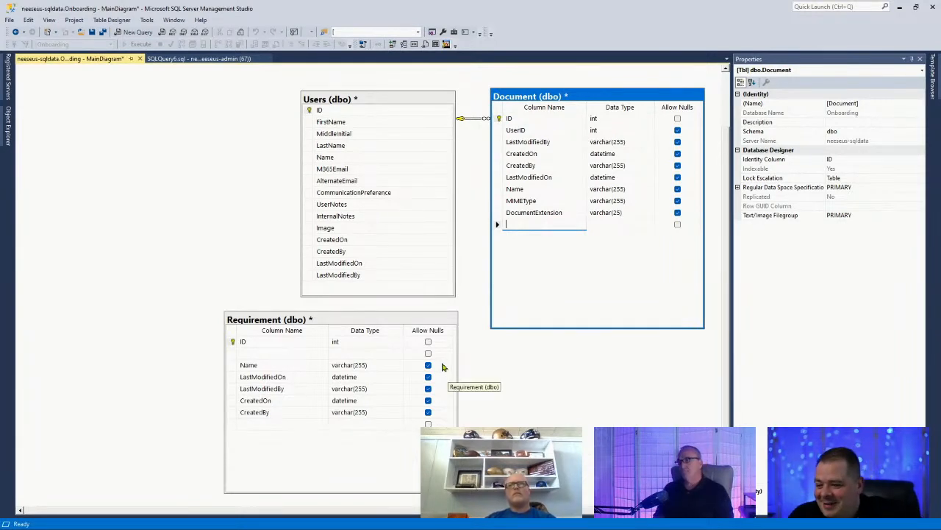
left_click(543, 232)
left_click(541, 226)
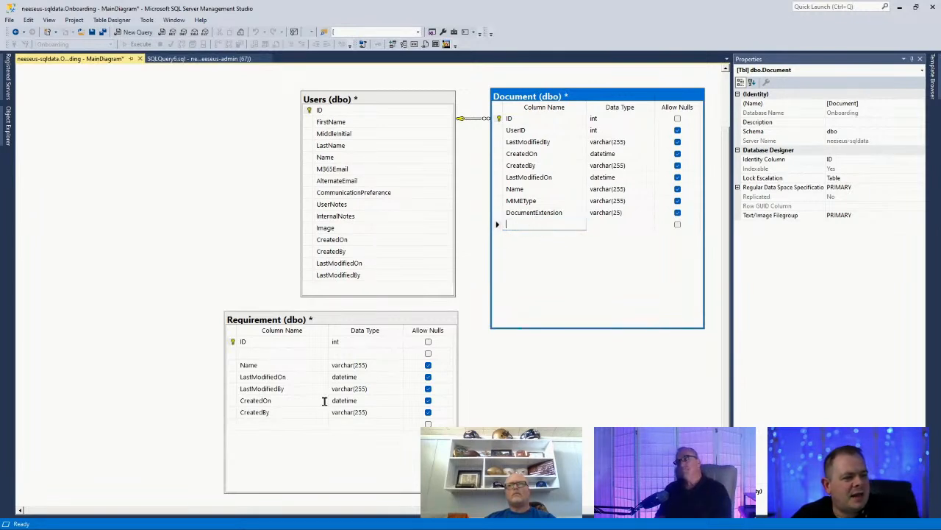
left_click(523, 224)
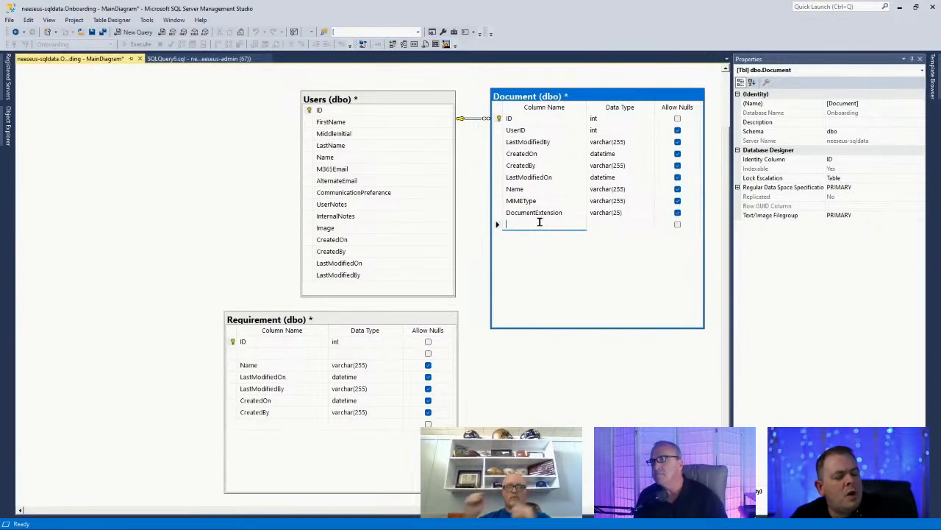
type("R")
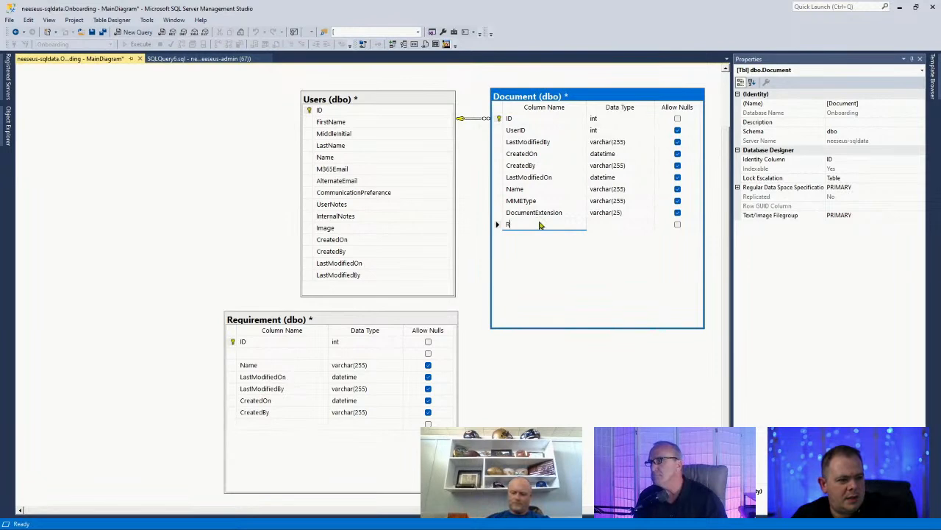
type("equirementID")
key("Tab")
type("int")
key("Tab")
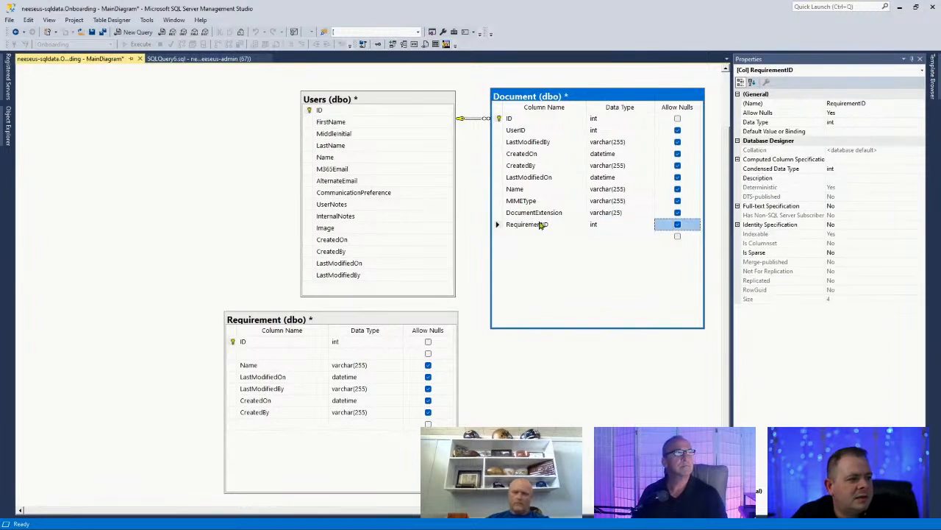
left_click(499, 228)
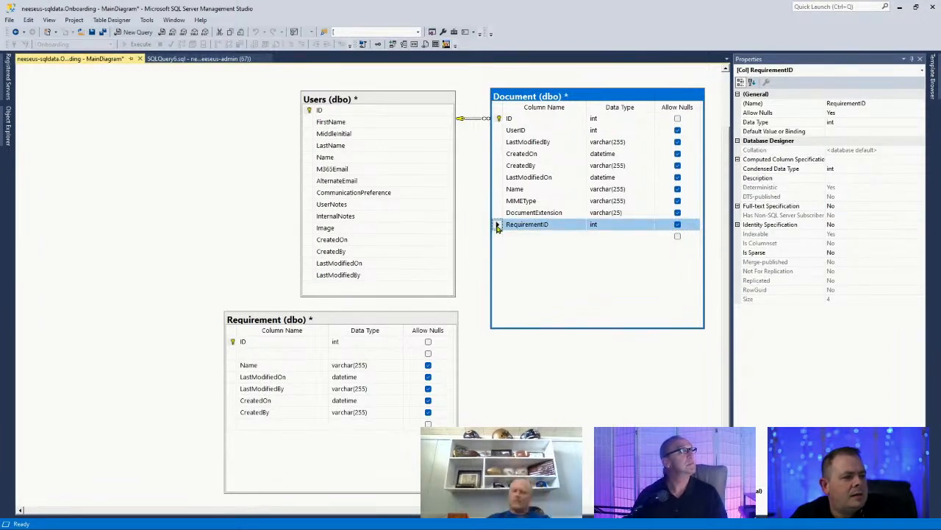
Delete the empty column above Name in the Requirement table.
left_click(231, 354)
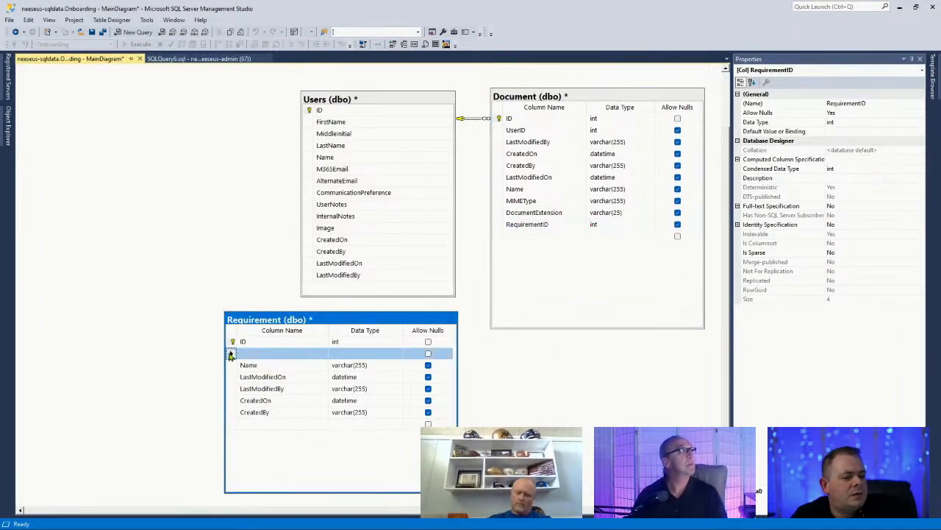
right_click(231, 354)
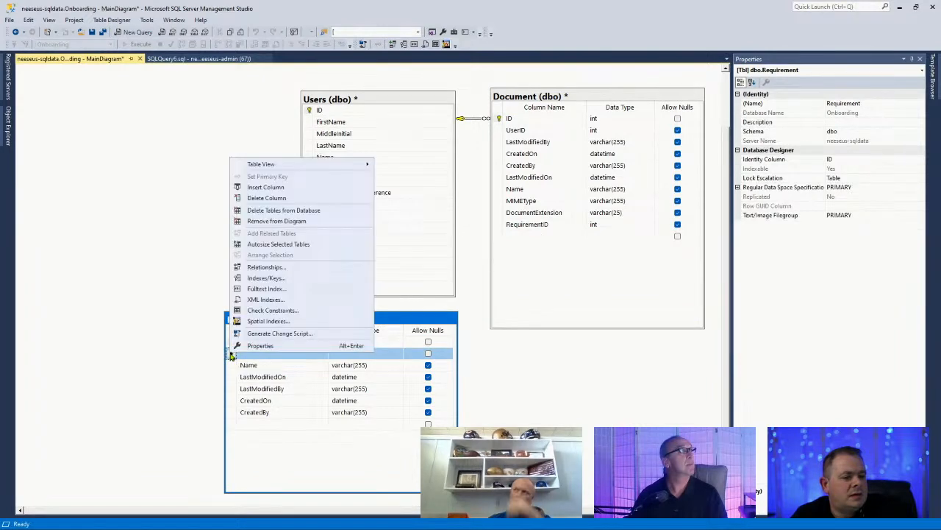
left_click(276, 200)
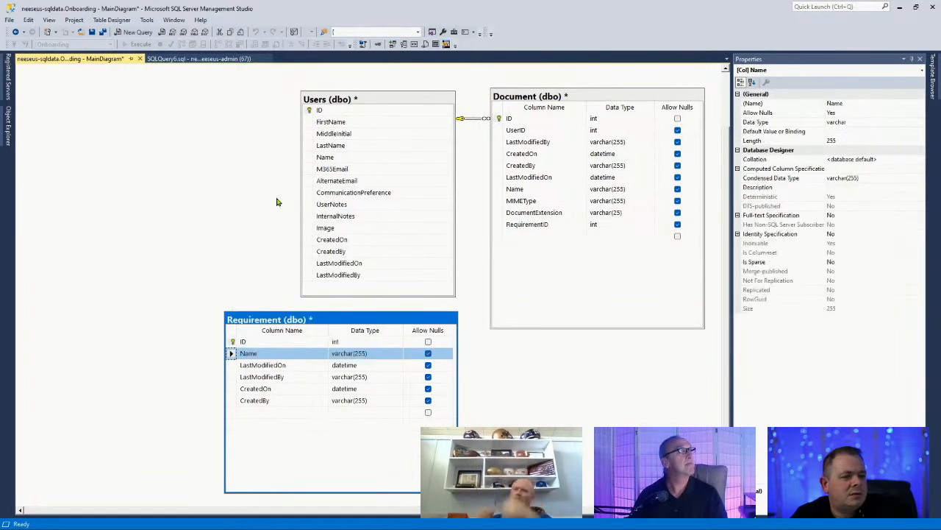
Create a foreign key relationship between RequirementID in the Document table and ID in the Requirement table, keeping the default relationship settings.
left_click(498, 225)
left_click_drag(498, 224, 300, 345)
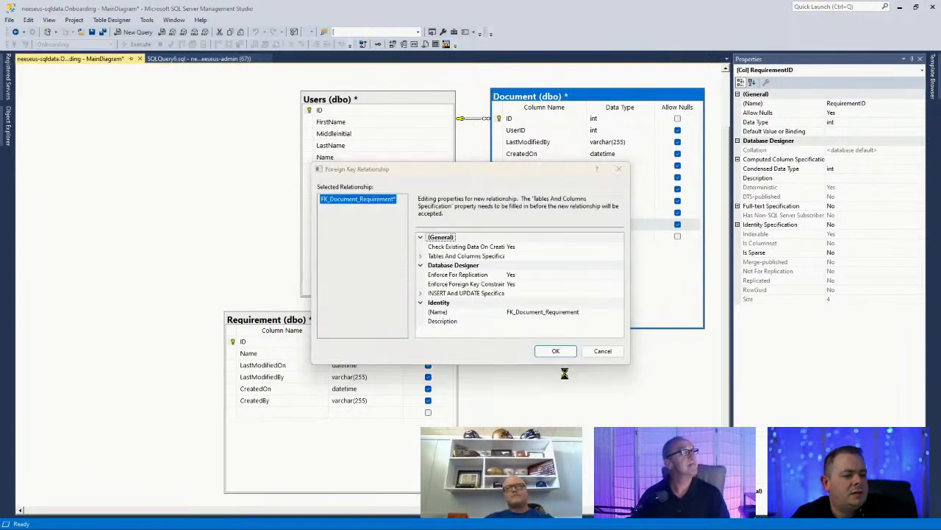
left_click(527, 348)
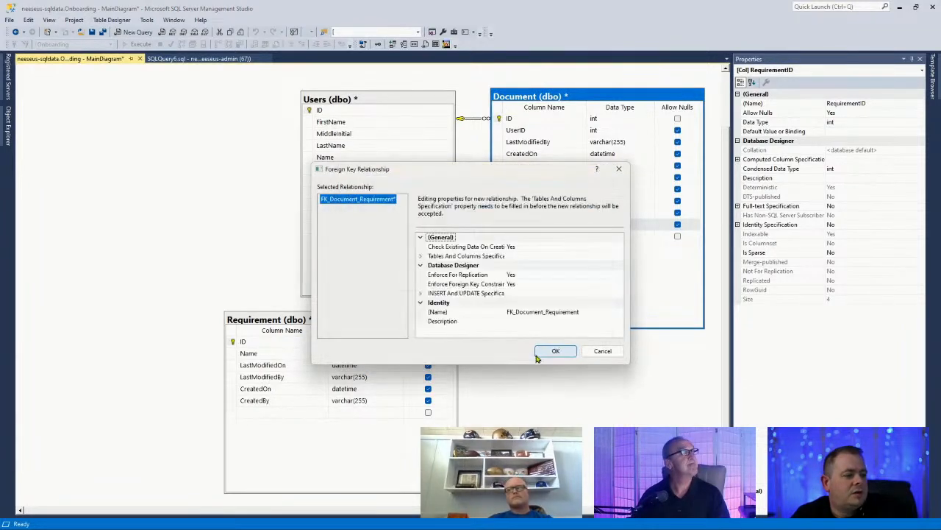
left_click(555, 351)
left_click(558, 373)
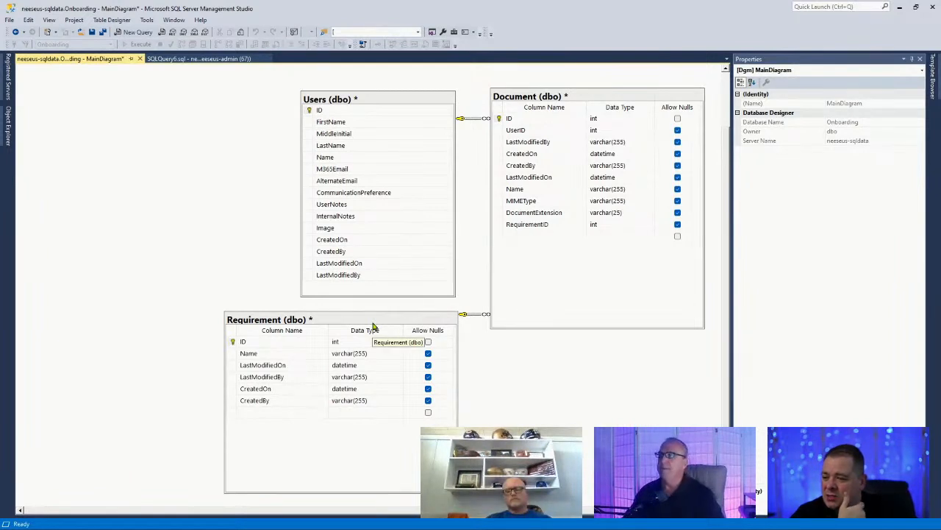
left_click(309, 205)
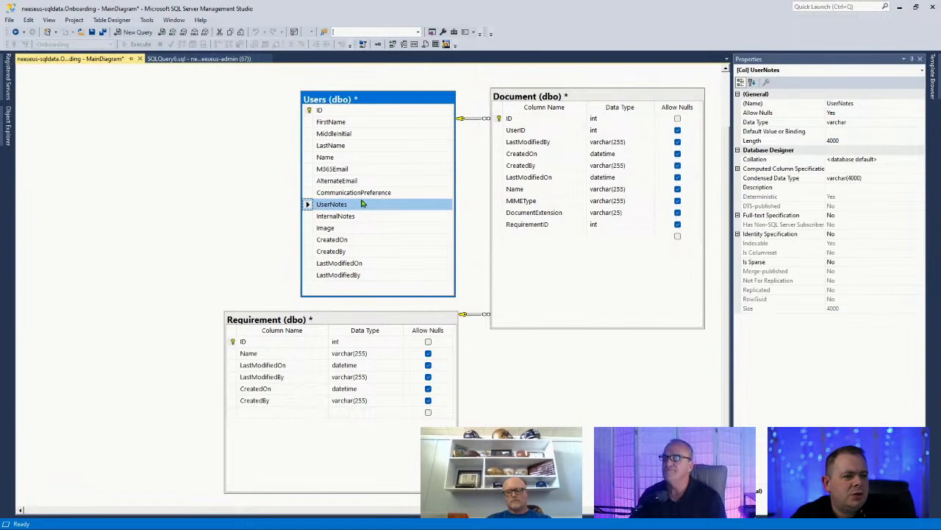
left_click(308, 217)
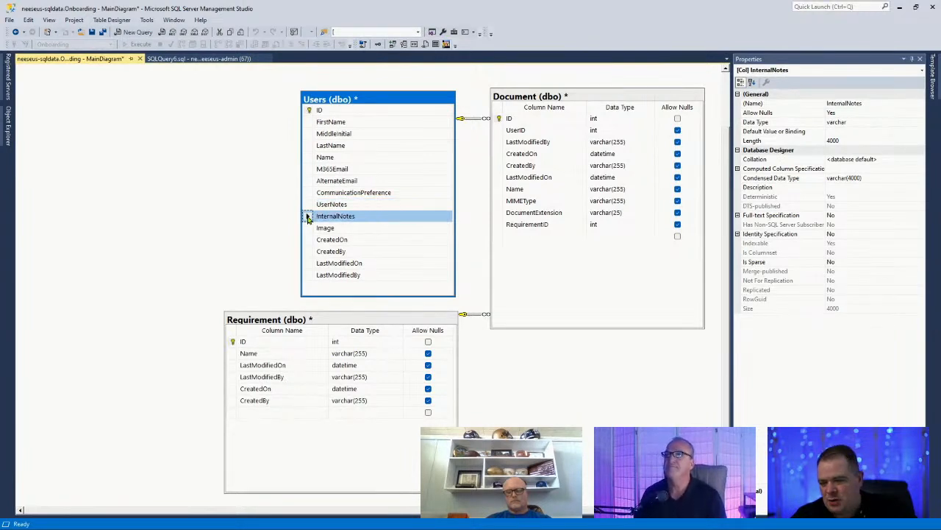
left_click(307, 204)
left_click(310, 217)
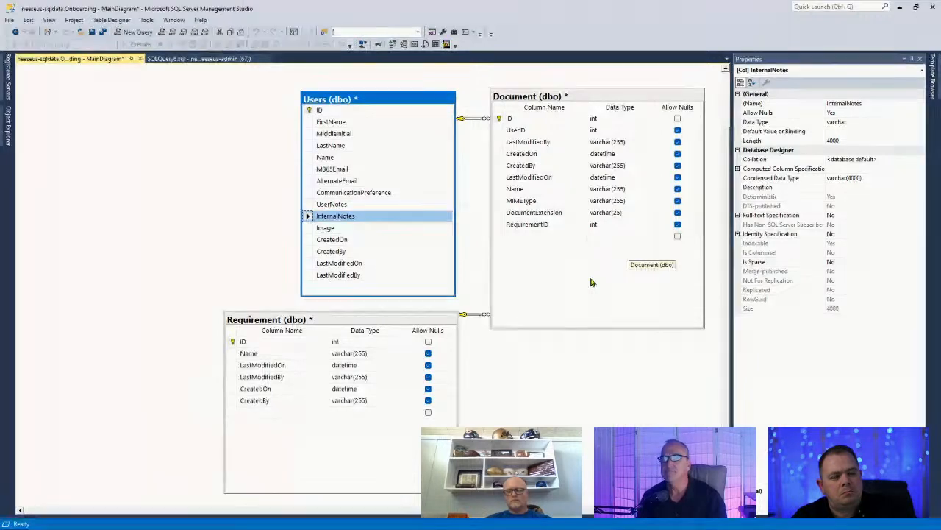
Add a Notes column with data type text below RequirementID in the Document table.
left_click(545, 236)
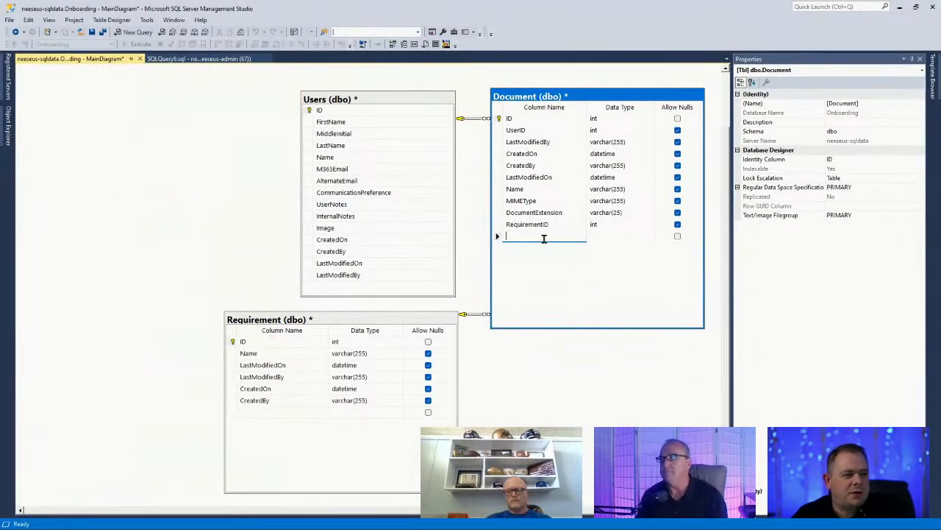
type("Notes")
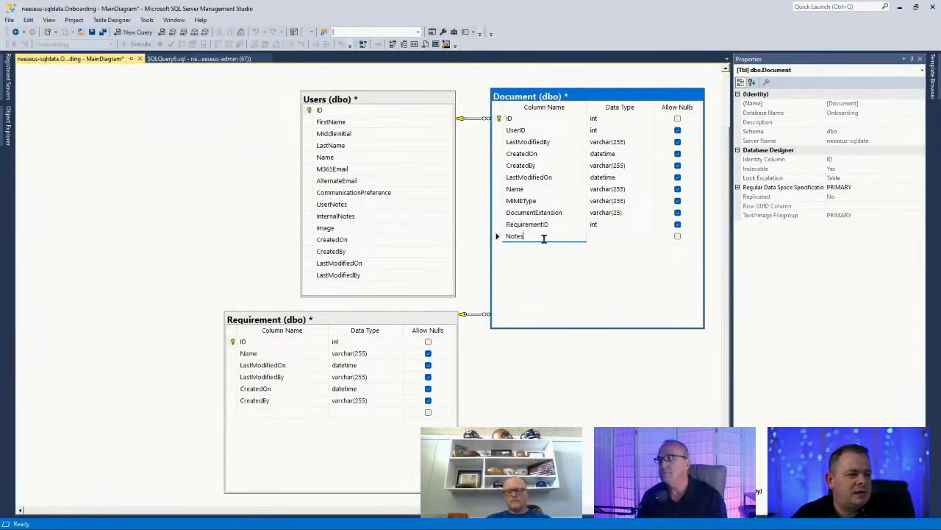
key("Tab")
type("t")
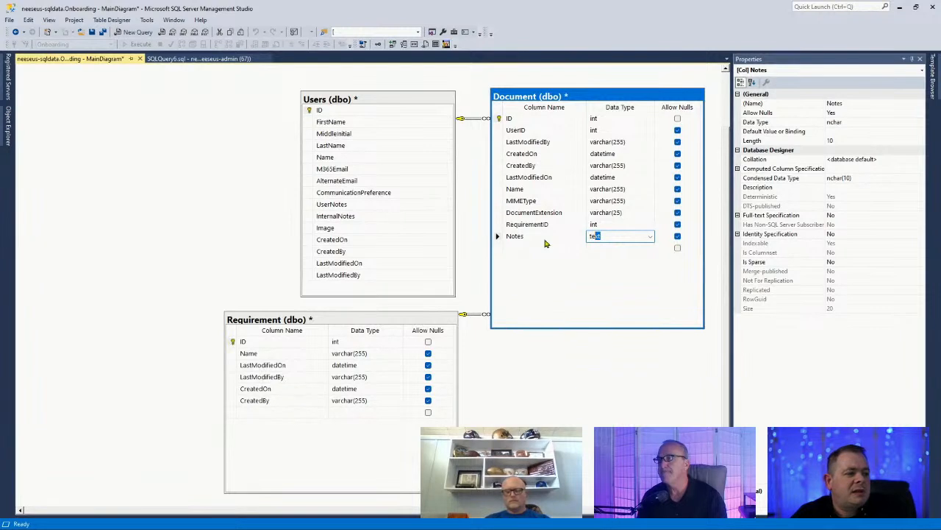
type("e")
key("Tab")
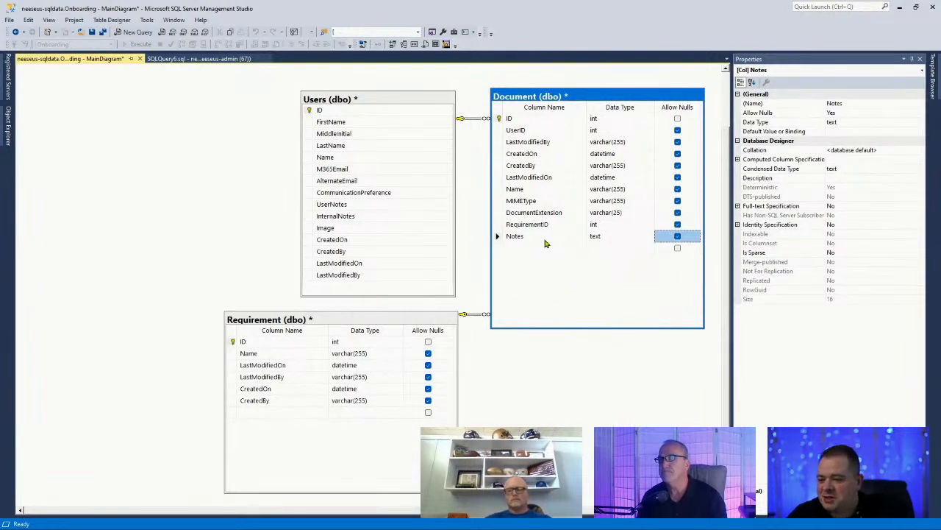
Add a Notes column with data type text below CreatedBy in the Requirement table.
left_click(283, 412)
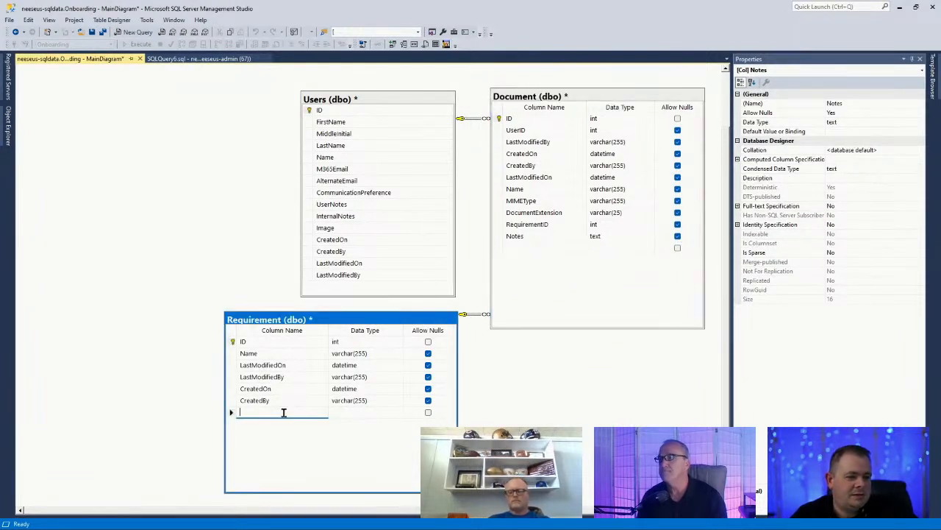
type("Notes")
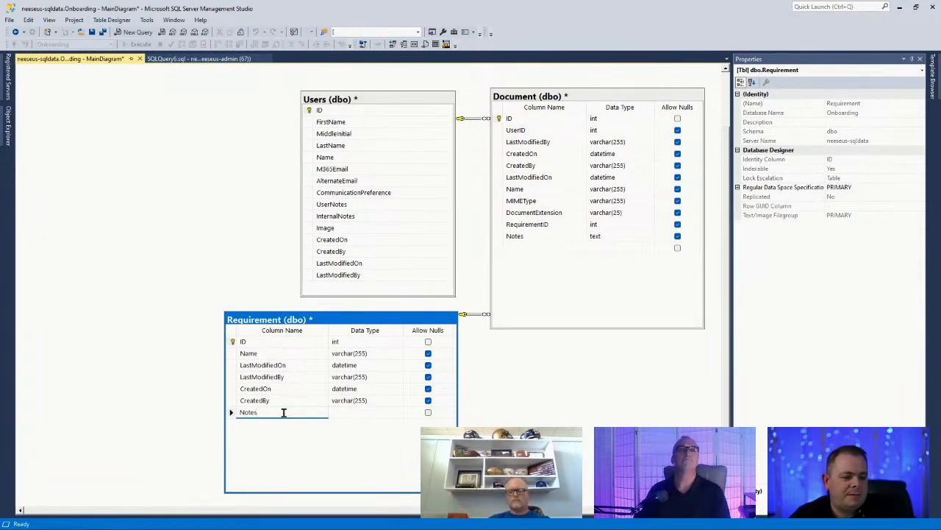
key("Tab")
type("text")
key("Tab")
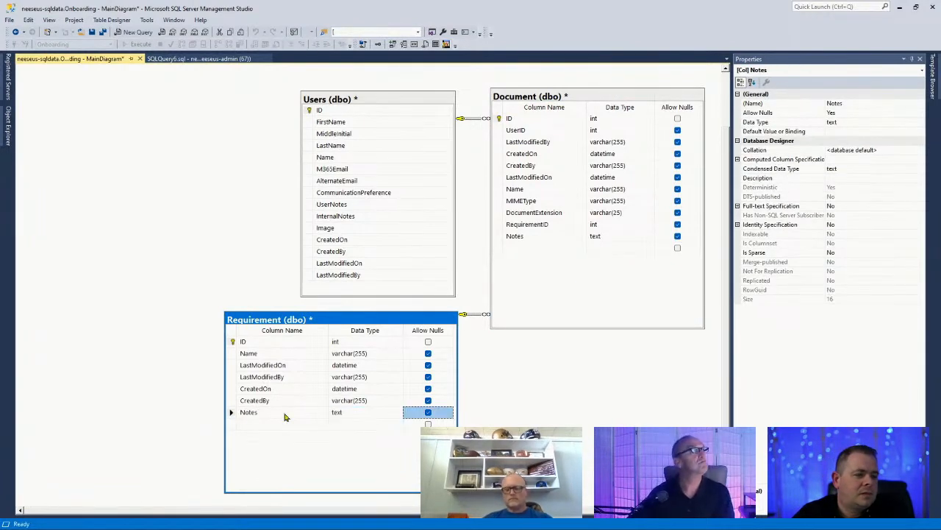
Save the diagram together with the changes to the Users, Document and Requirement tables.
left_click(568, 290)
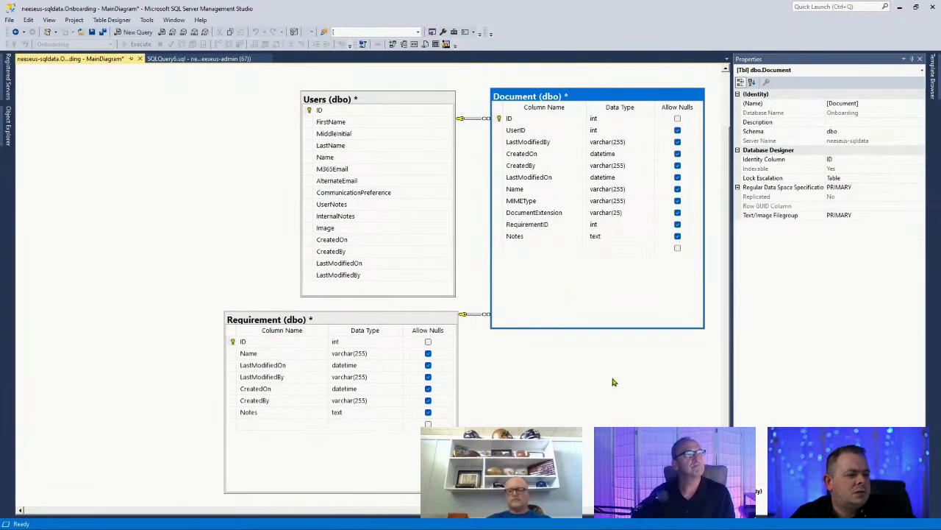
left_click(500, 225)
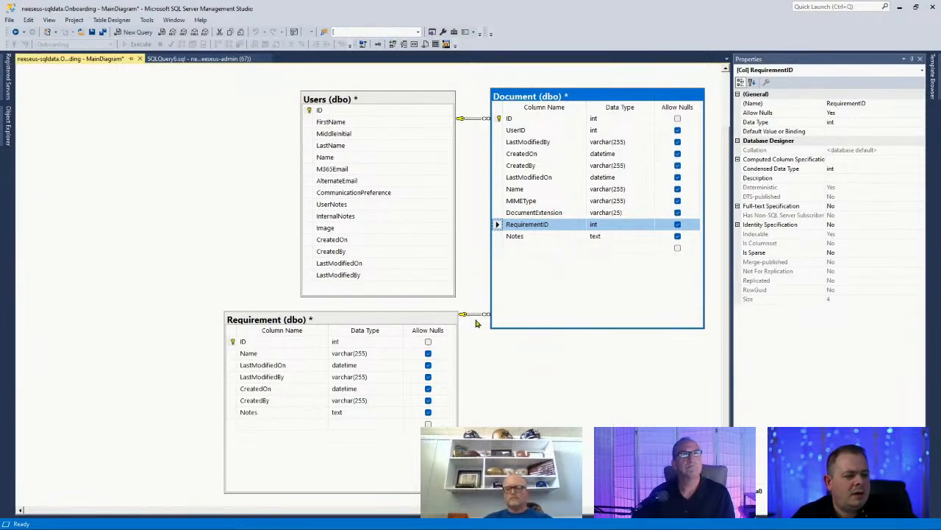
left_click(103, 32)
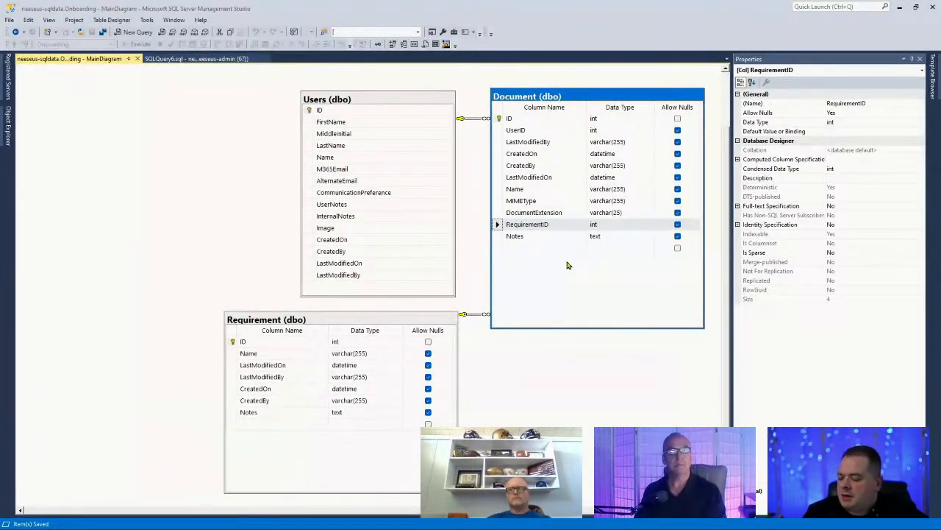
left_click(498, 253)
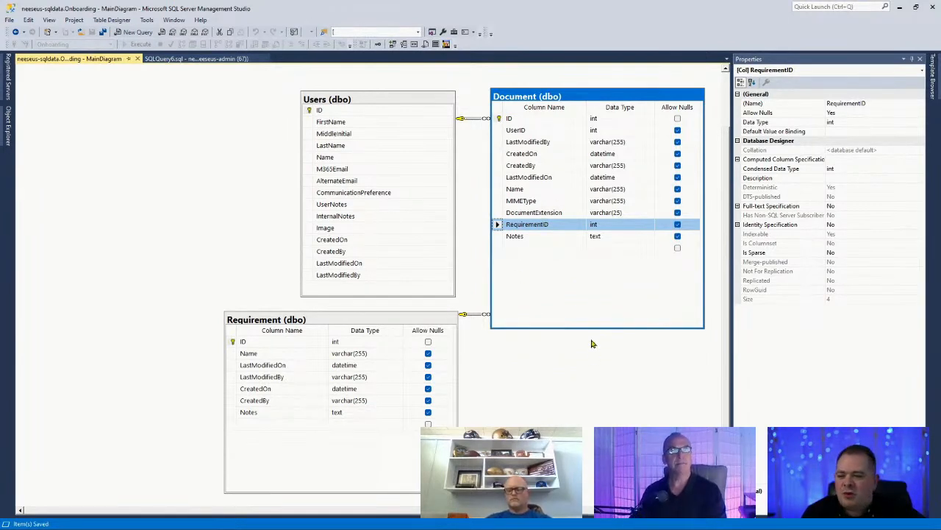
left_click(317, 320)
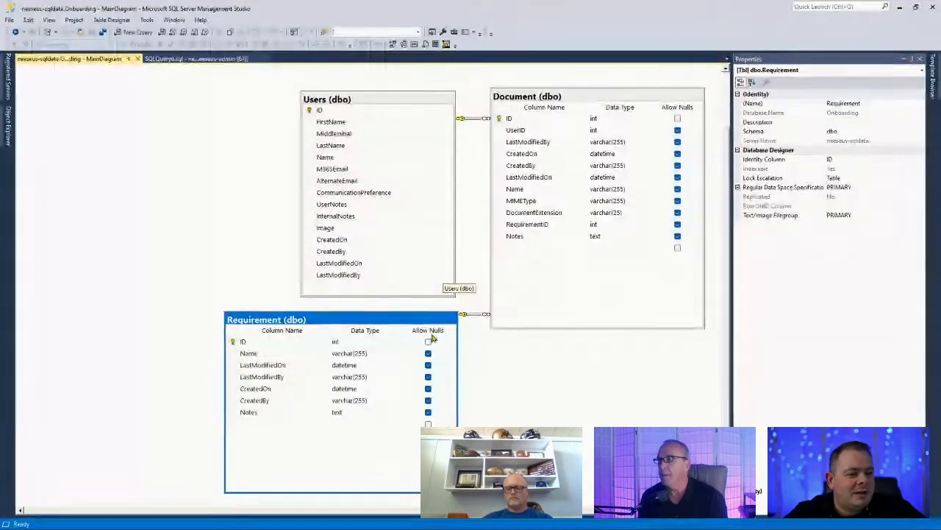
Switch the Requirement and Document tables in the diagram to the Column Names table view.
right_click(411, 320)
mouse_move(463, 323)
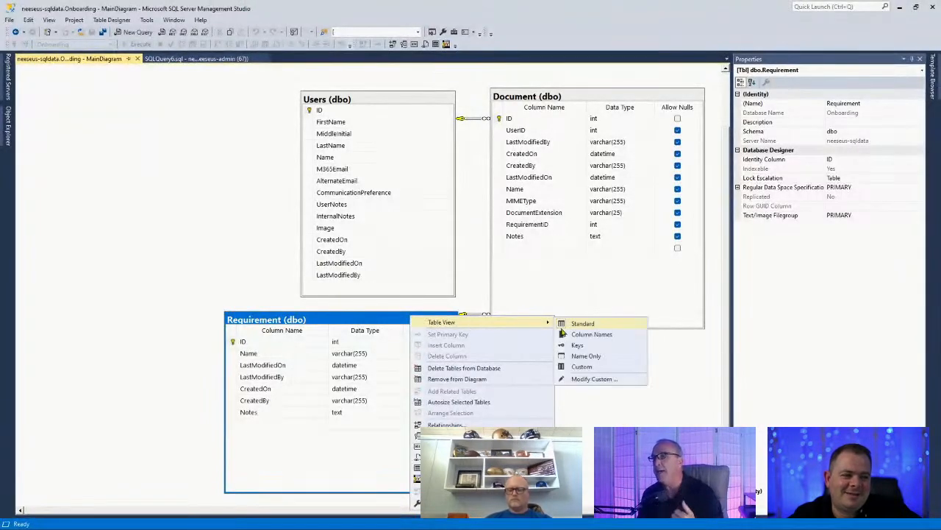
left_click(596, 335)
left_click(590, 96)
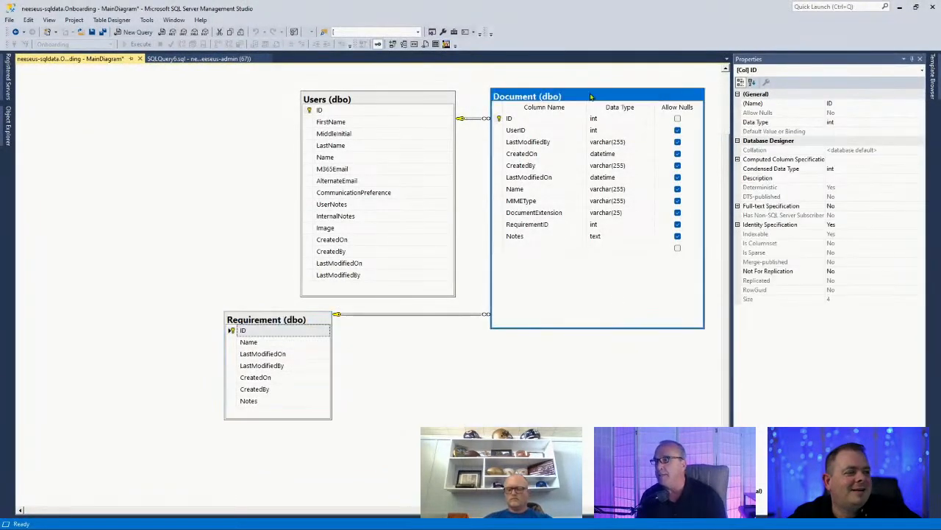
right_click(591, 96)
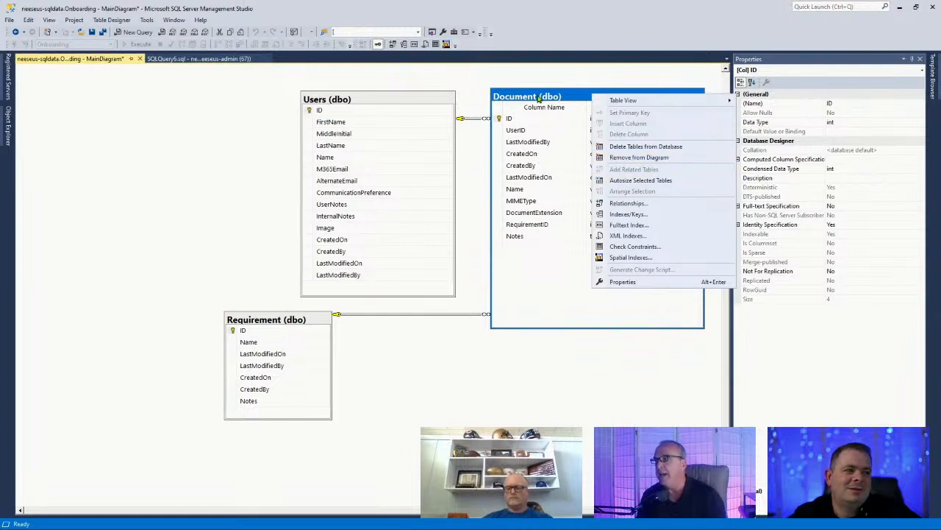
mouse_move(675, 101)
left_click(775, 113)
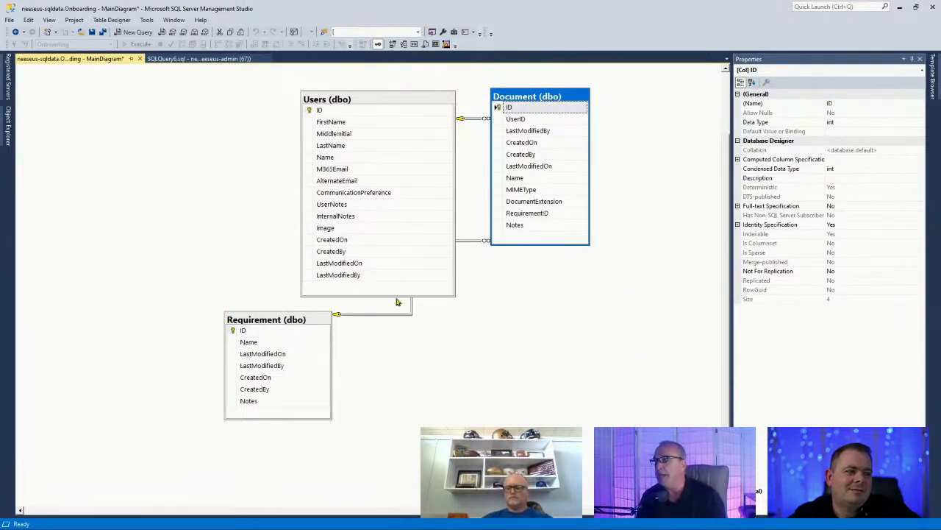
Arrange the diagram tables in one row with Document between Users and Requirement, lining Requirement up with Document.
left_click_drag(286, 319, 622, 250)
left_click_drag(517, 157, 465, 246)
left_click_drag(415, 101, 318, 236)
left_click(590, 253)
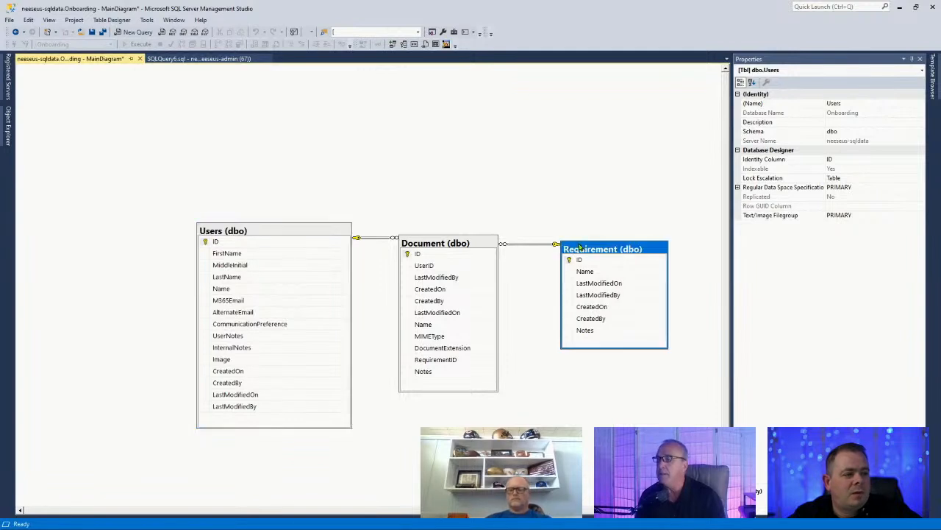
left_click_drag(609, 254, 598, 248)
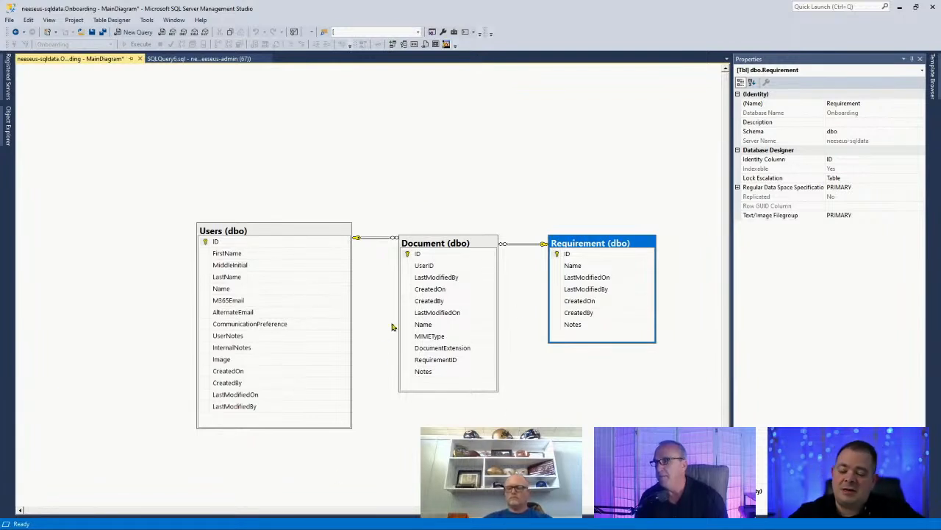
left_click(312, 236)
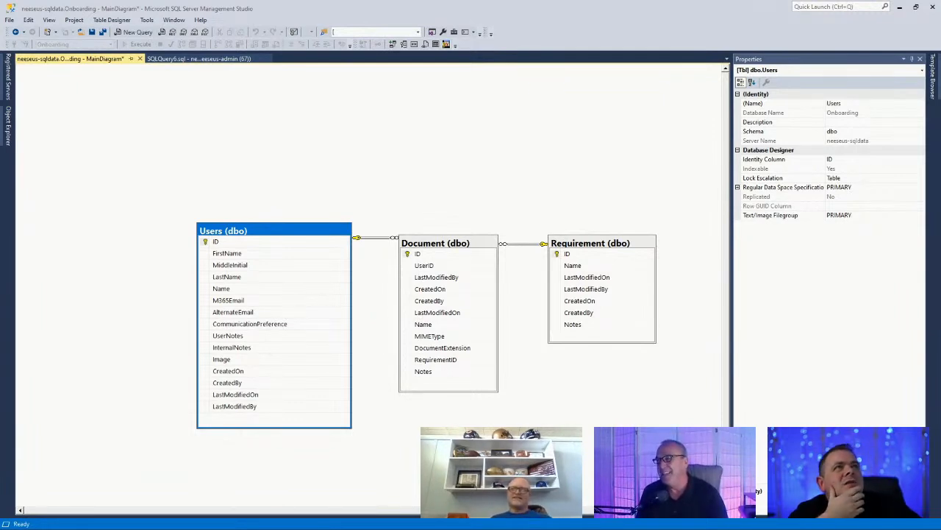
Switch to the Onboarding note in Obsidian and examine the Checklist and Questionnaire table definitions.
left_click_drag(491, 527, 533, 2)
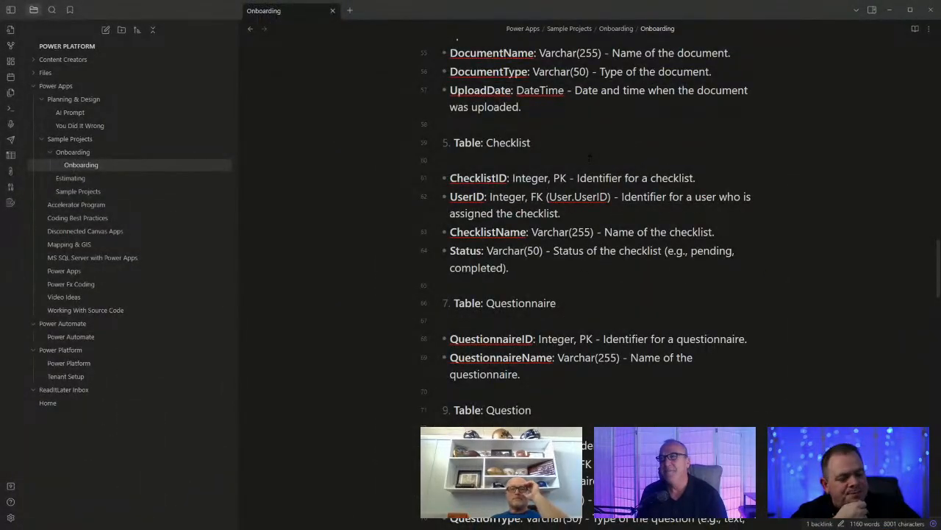
left_click_drag(531, 143, 464, 143)
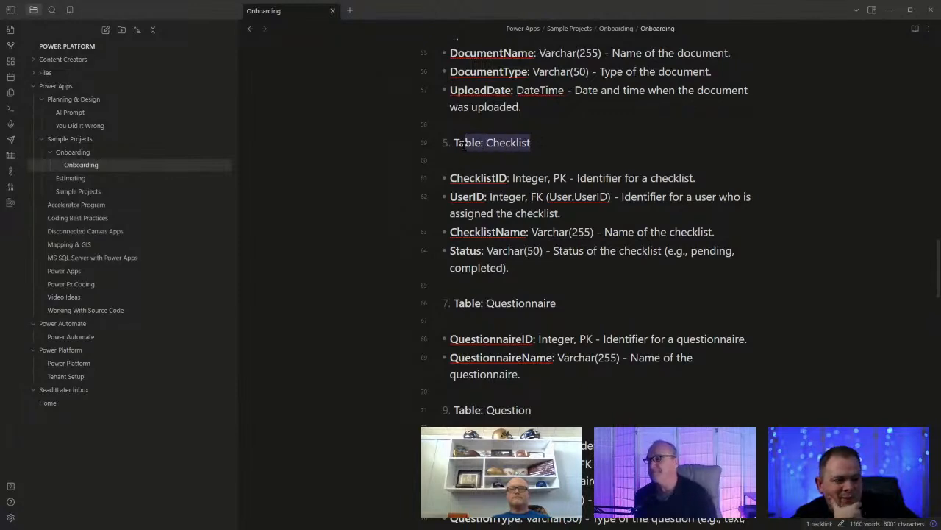
left_click(602, 308)
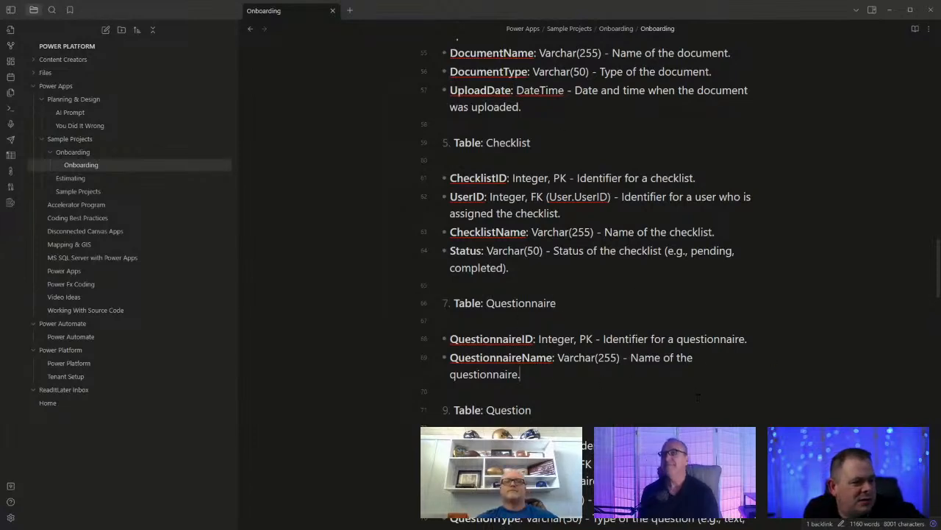
scroll(698, 395, "down", 2)
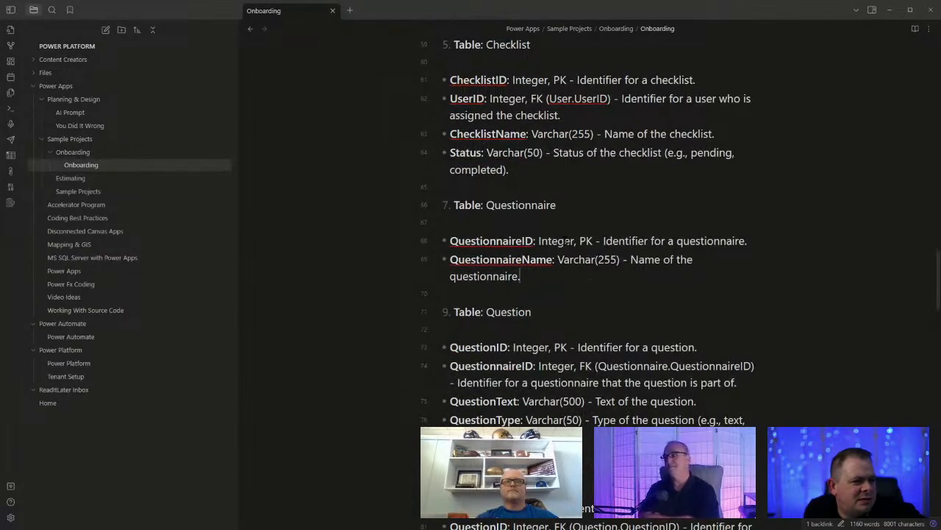
left_click_drag(490, 240, 534, 240)
left_click(592, 295)
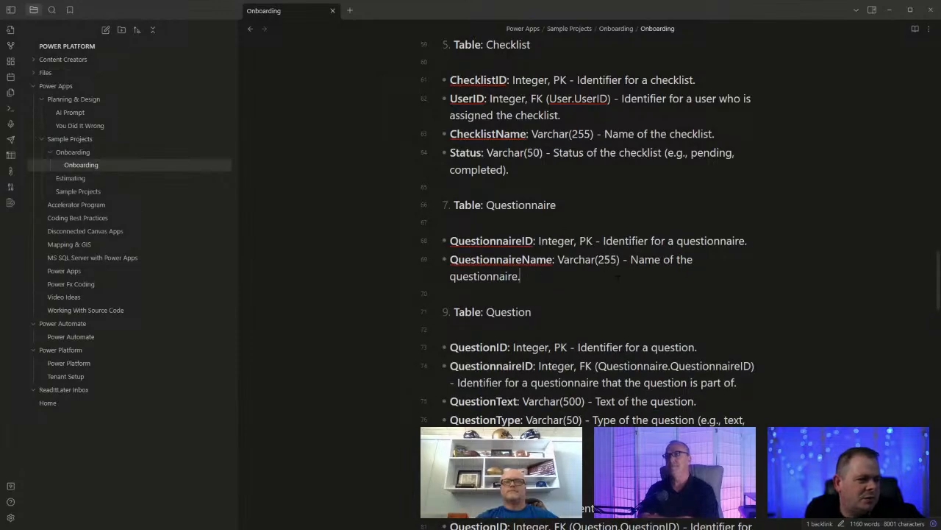
Examine the Question and Answer table definitions, including how QuestionnaireID ties a question to its questionnaire.
scroll(581, 277, "down", 3)
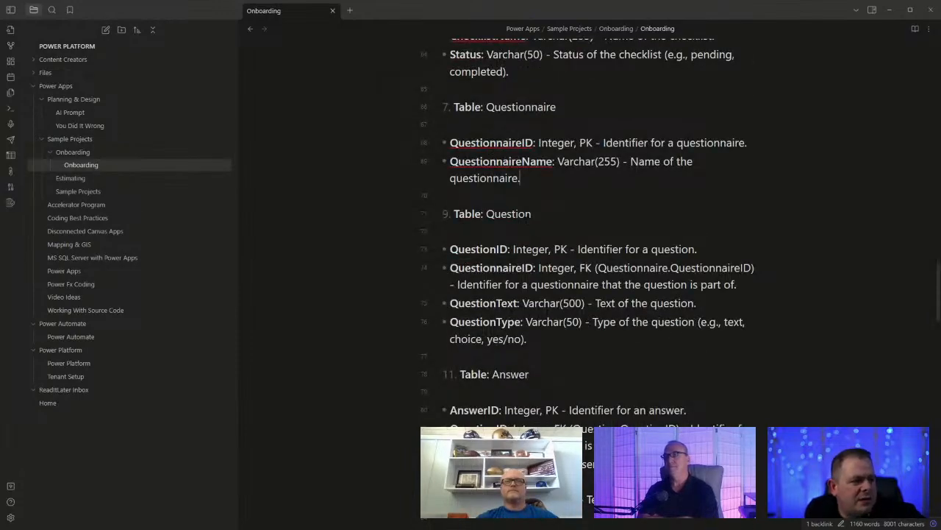
double_click(515, 268)
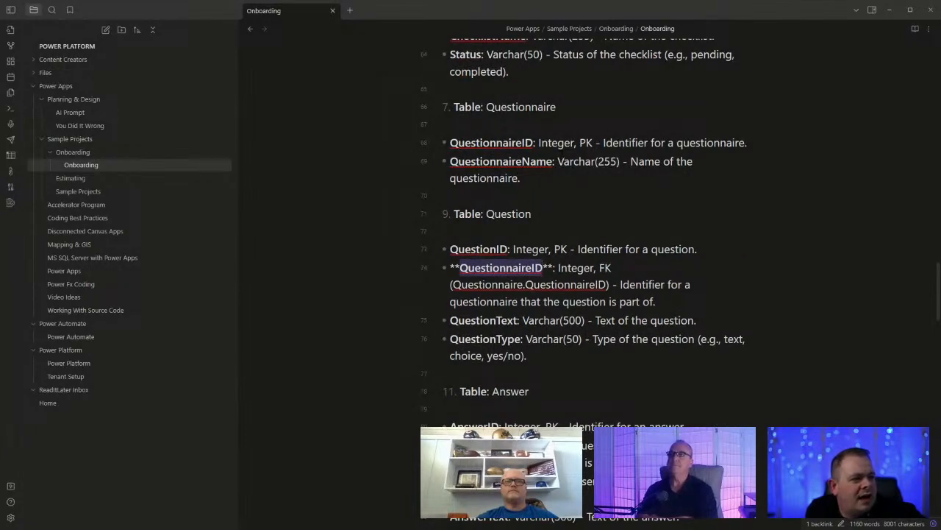
left_click(586, 214)
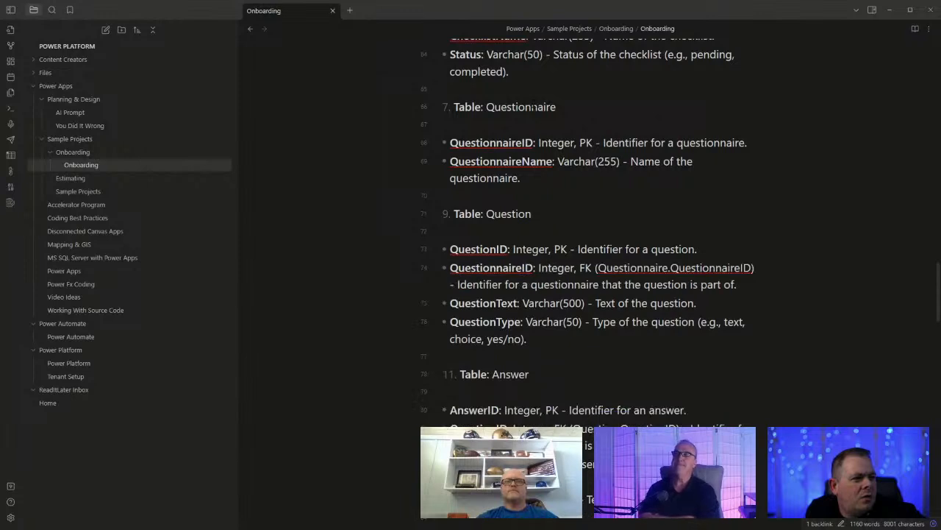
key("ctrl+shift+Left")
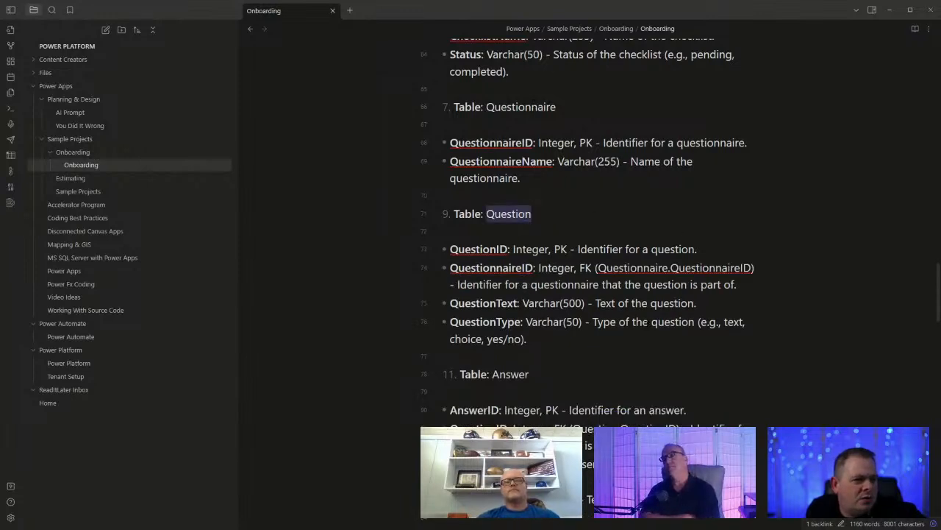
left_click(609, 341)
scroll(612, 365, "down", 1)
scroll(612, 362, "down", 5)
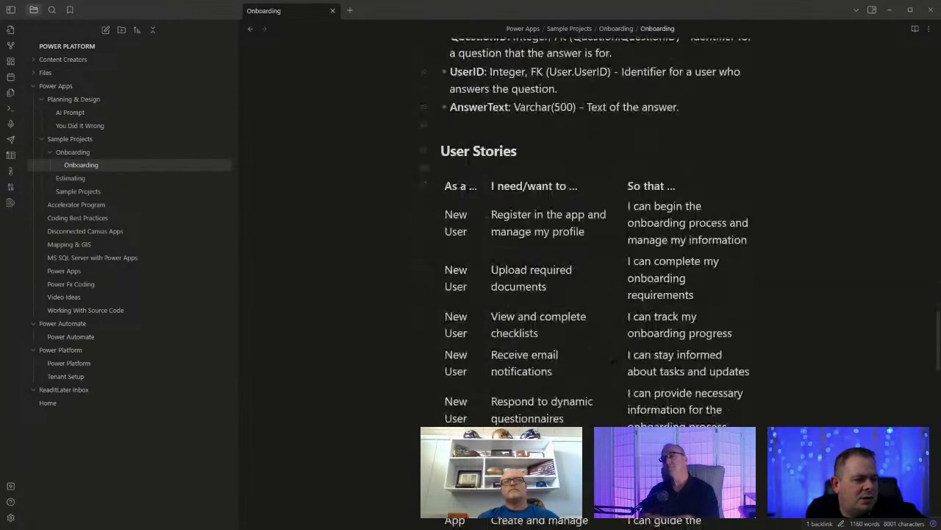
scroll(597, 125, "up", 5)
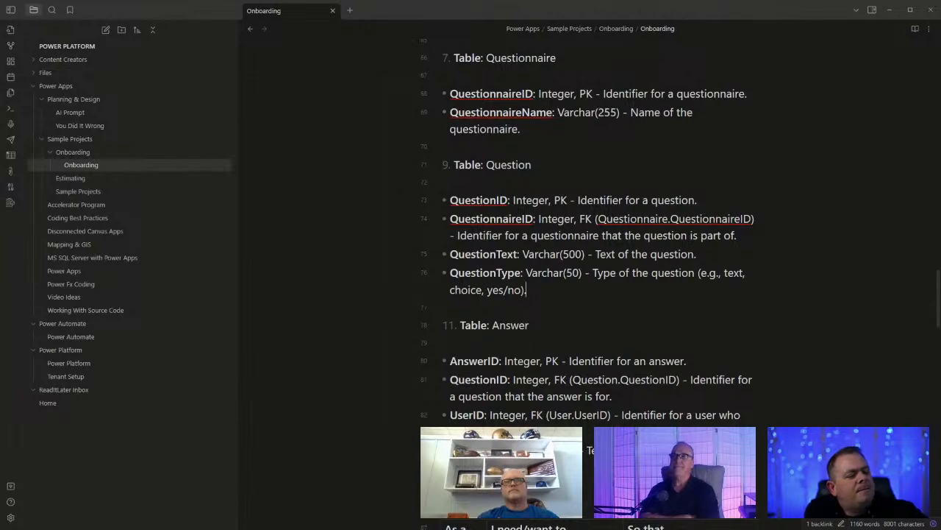
scroll(513, 65, "up", 2)
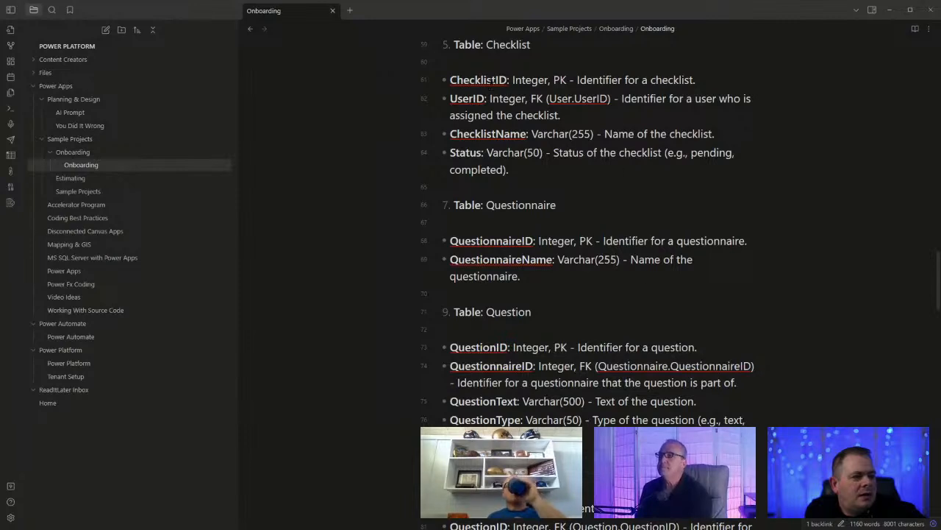
Review the Checklist table definition and its fields from ChecklistID through Status.
double_click(497, 45)
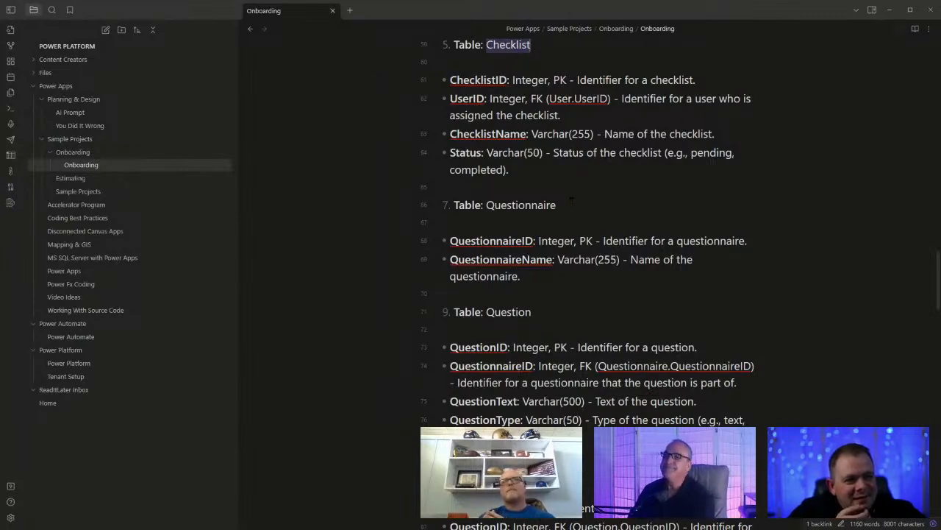
scroll(572, 200, "up", 2)
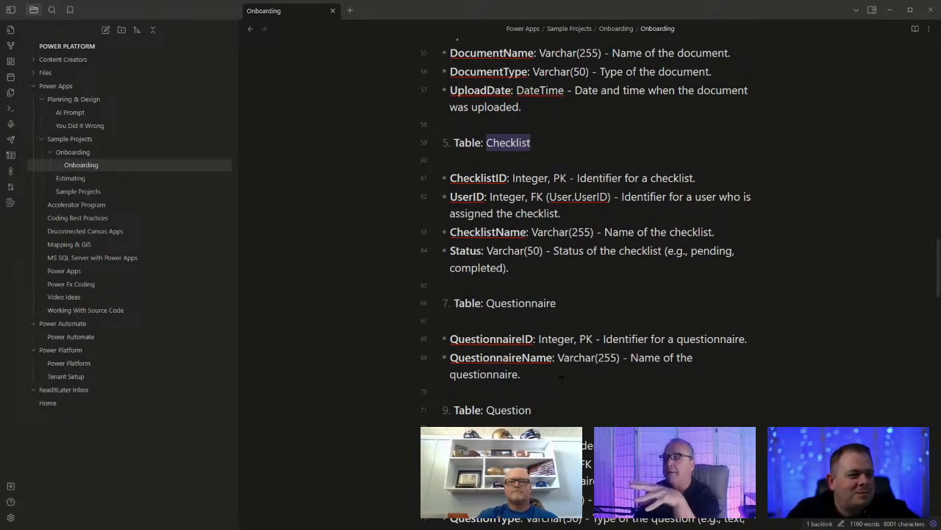
left_click(602, 263)
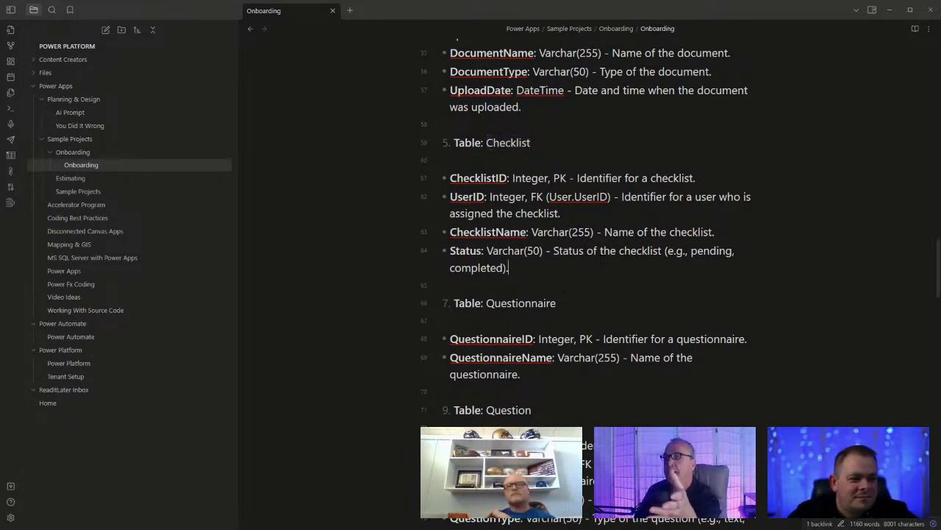
left_click_drag(594, 266, 450, 178)
left_click(607, 197)
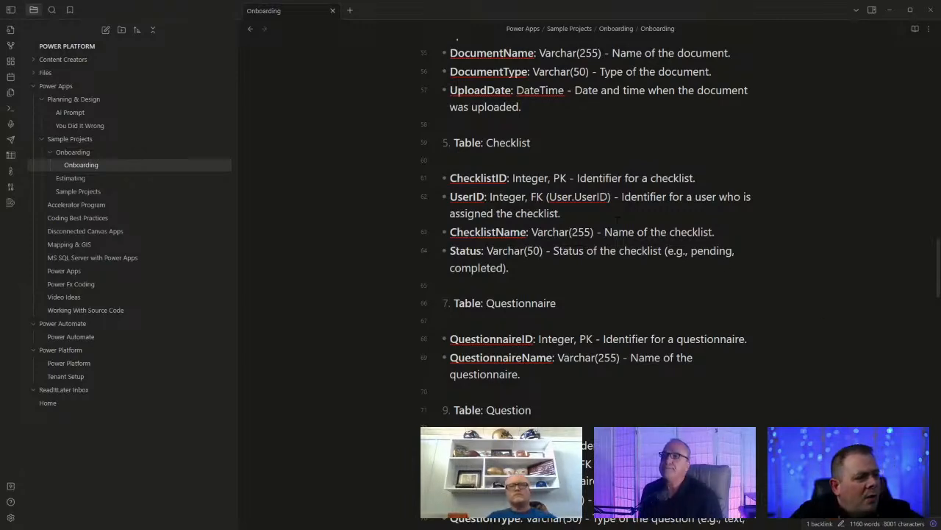
left_click(535, 274)
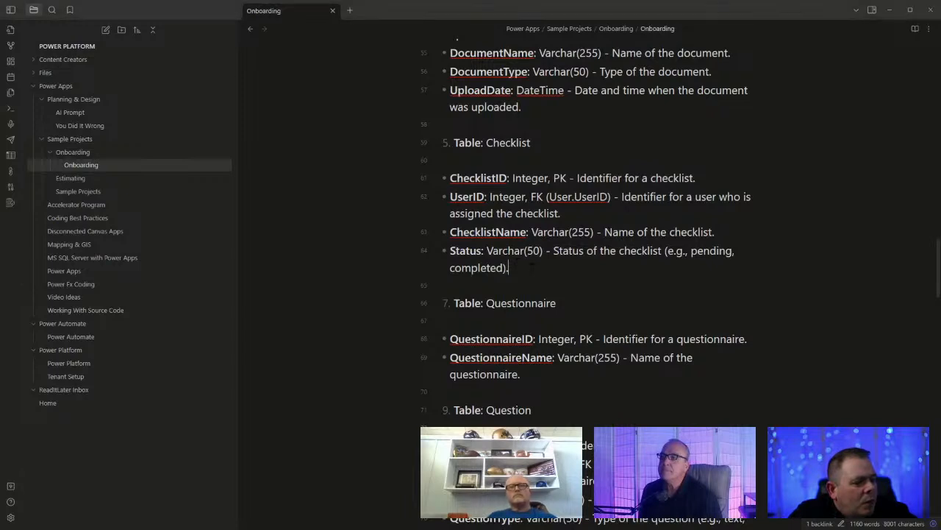
left_click_drag(543, 275, 373, 175)
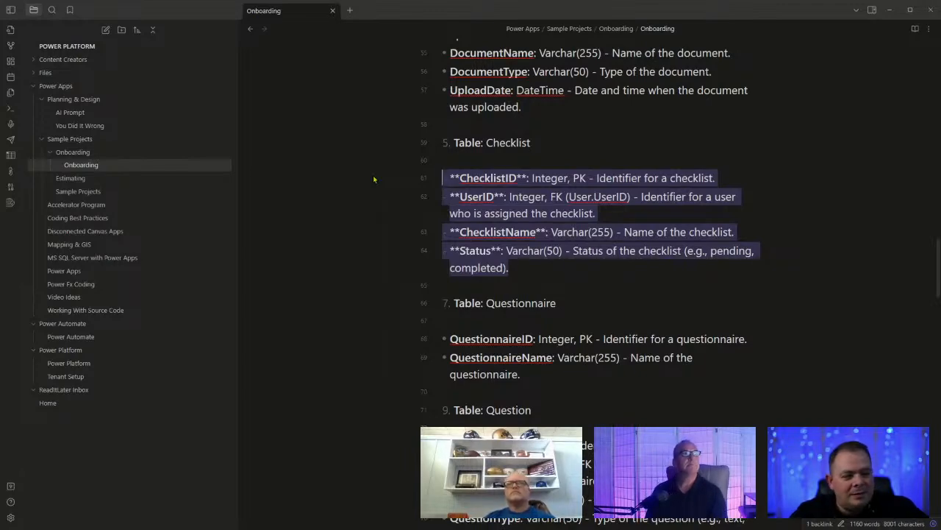
Add an empty bullet below QuestionnaireName in the Questionnaire table definition.
left_click(652, 372)
scroll(652, 372, "down", 3)
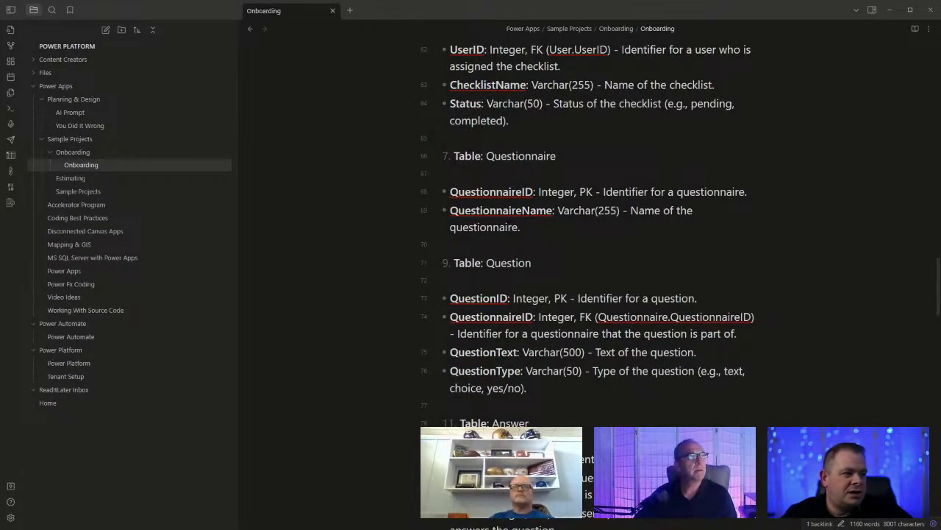
key("Return")
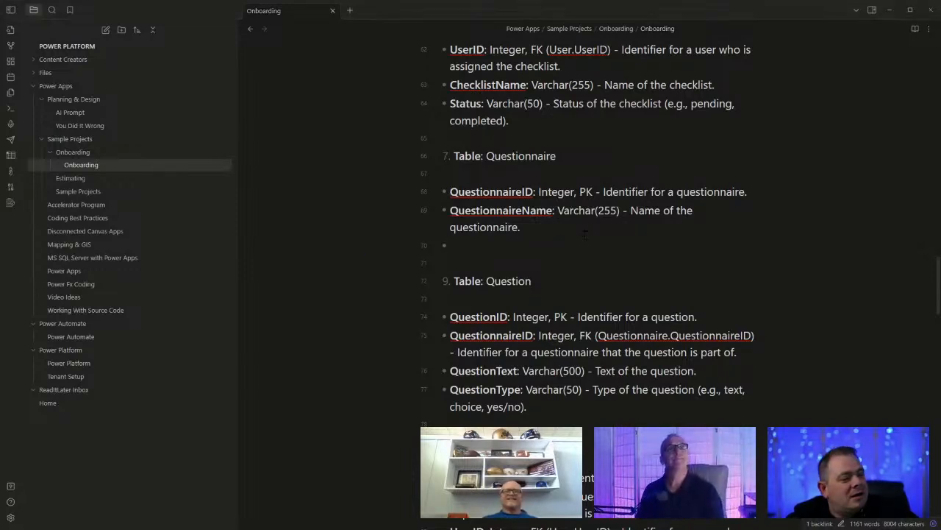
left_click(521, 227)
Compare the Checklist table definition with the Questionnaire, Question and Answer definitions in the note.
scroll(587, 242, "up", 3)
left_click_drag(509, 267, 443, 142)
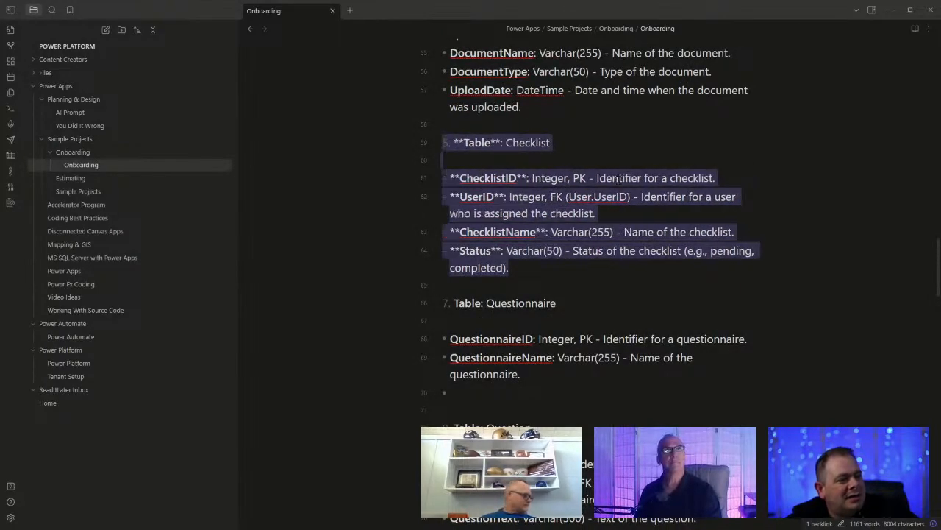
left_click(618, 177)
scroll(548, 289, "down", 3)
scroll(548, 289, "up", 3)
scroll(543, 124, "down", 6)
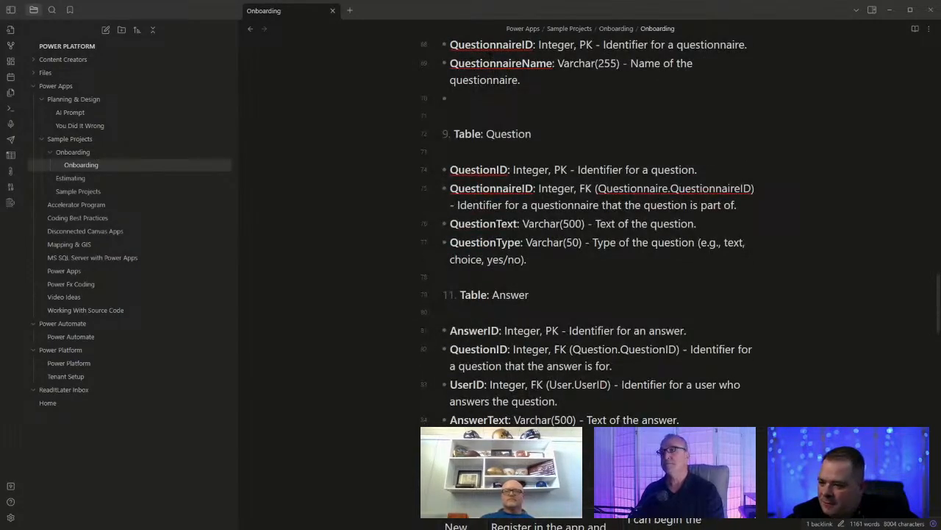
scroll(629, 319, "up", 3)
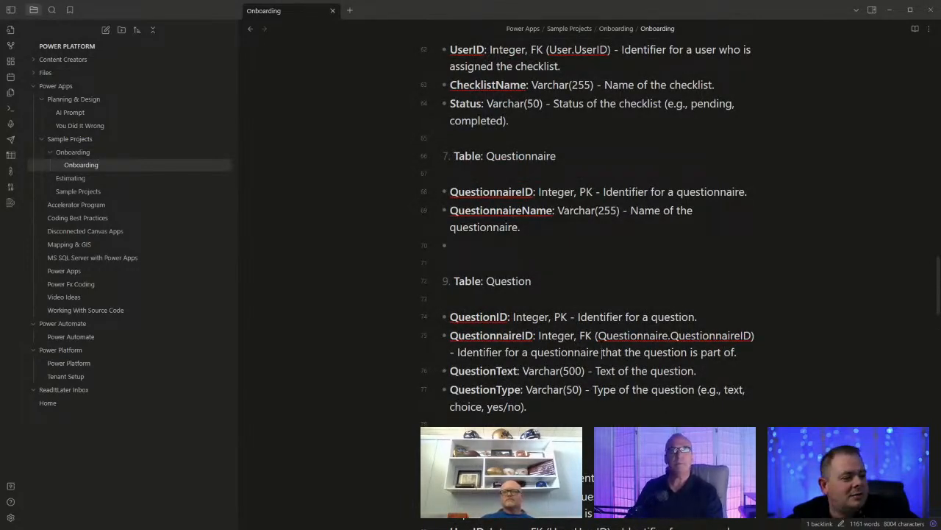
scroll(588, 280, "down", 2)
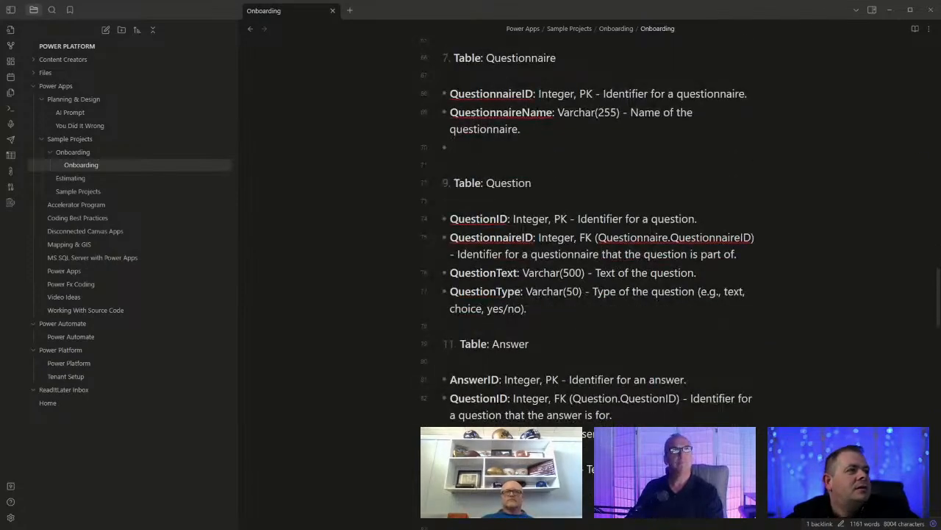
Return to the diagram in SQL Server Management Studio and move Users, Document and Requirement together to the upper-left area of the canvas.
left_click_drag(608, 14, 608, 0)
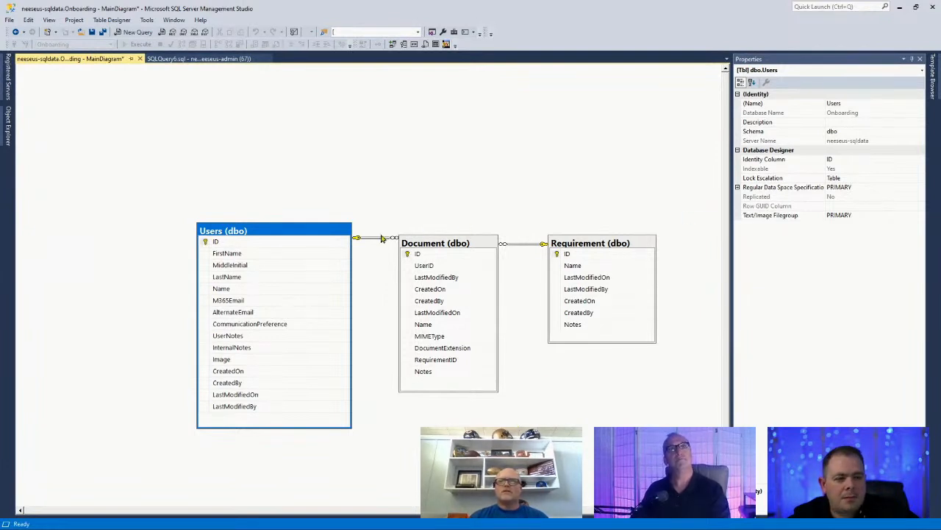
left_click(647, 414)
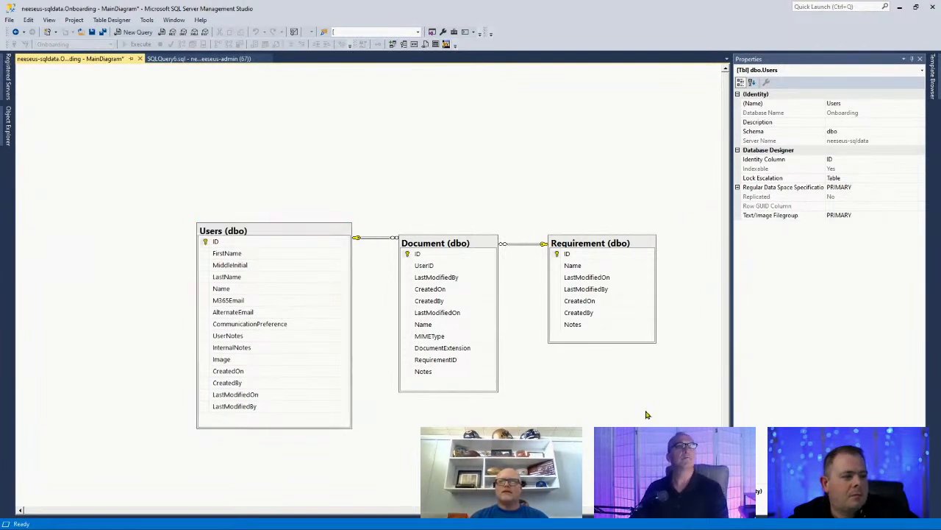
left_click_drag(101, 173, 717, 497)
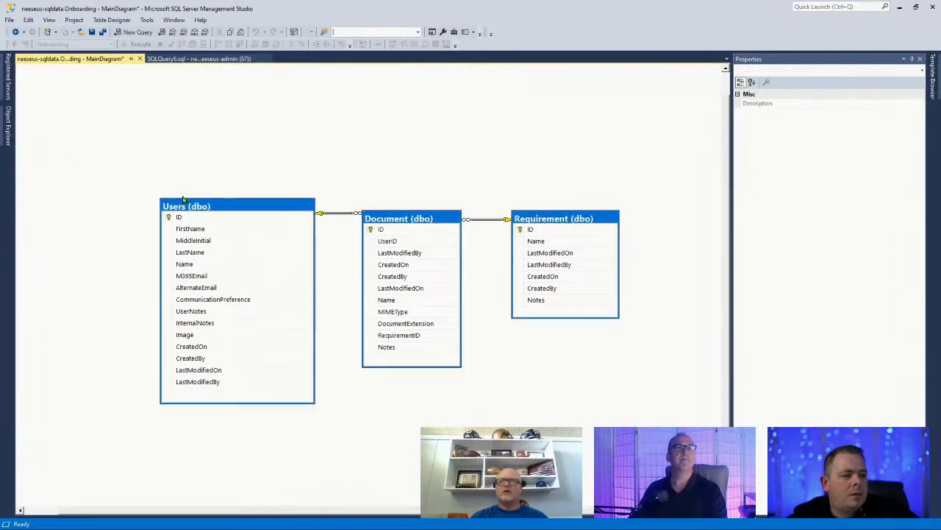
left_click_drag(248, 214, 169, 87)
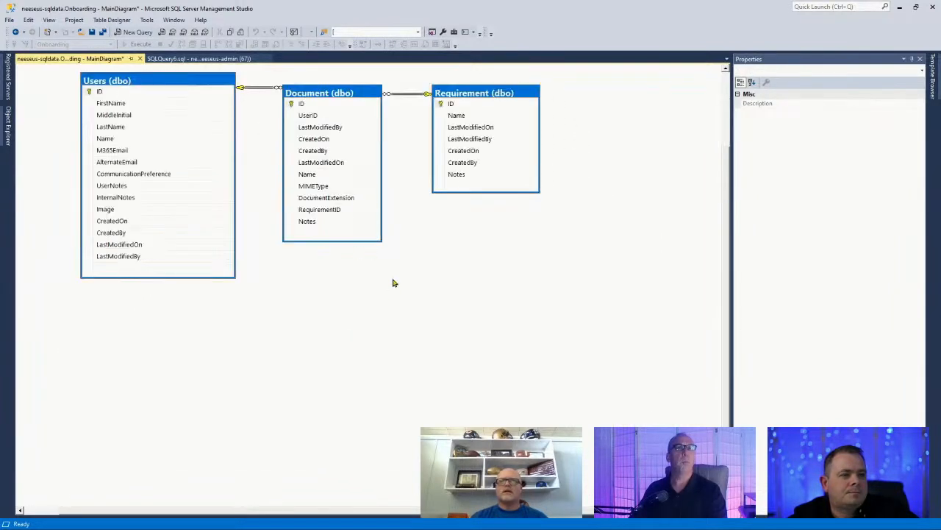
Create a new table named QuestionsAndAnswers in the diagram and place it beneath the Requirement table.
right_click(389, 295)
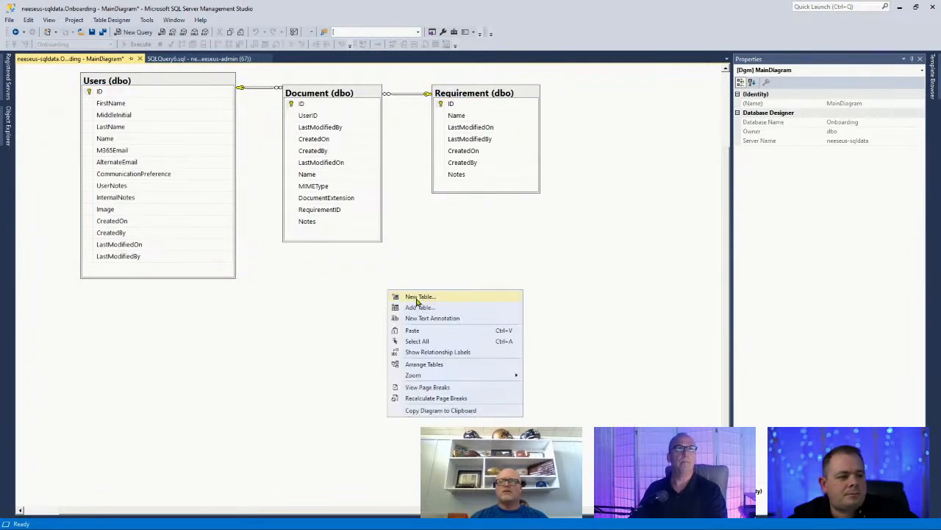
left_click(462, 297)
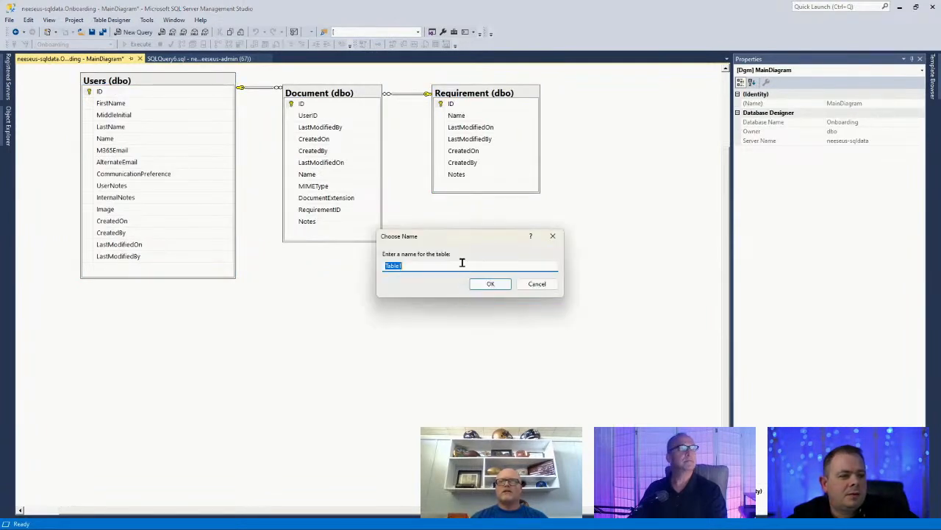
type("QuestionsAndAns")
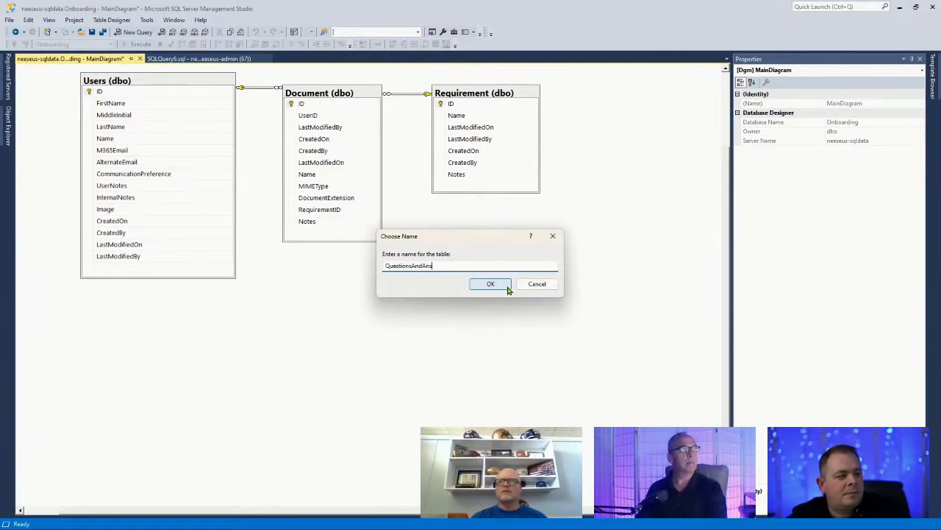
type("wers")
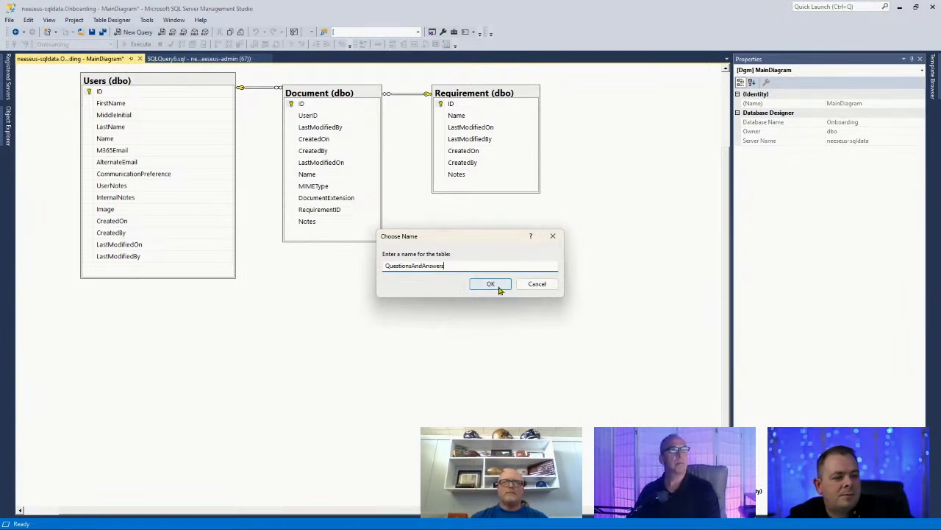
left_click(499, 287)
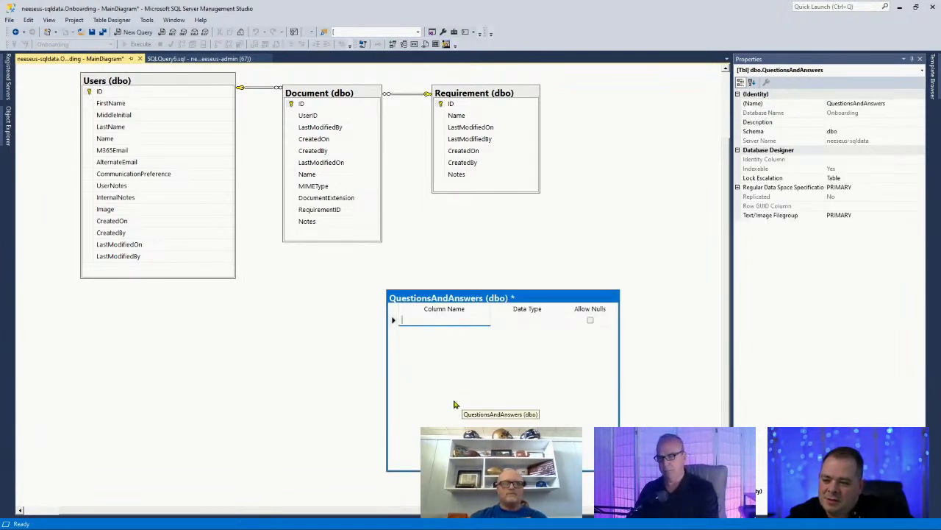
left_click_drag(526, 298, 548, 222)
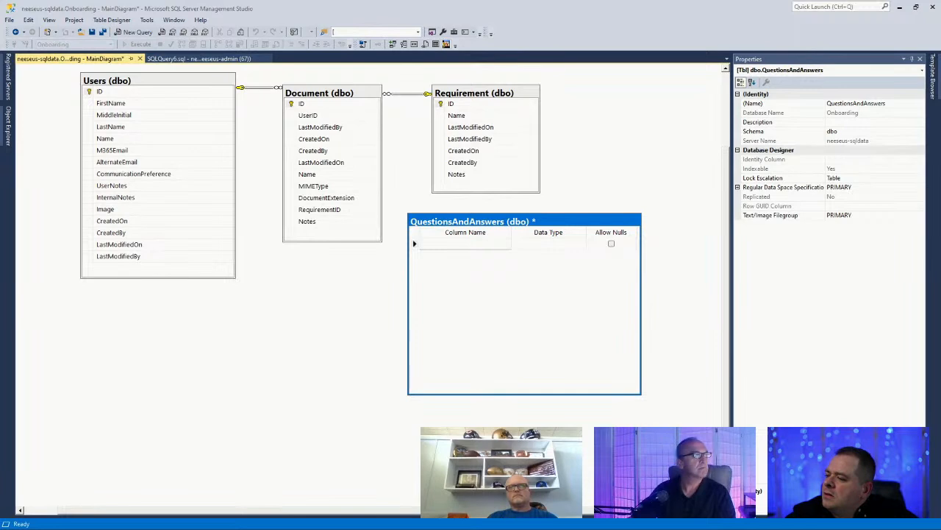
Switch to the browser and examine the "How to Build a Quiz Power App" video page and its full-size thumbnail.
left_click_drag(319, 258, 488, 195)
double_click(608, 194)
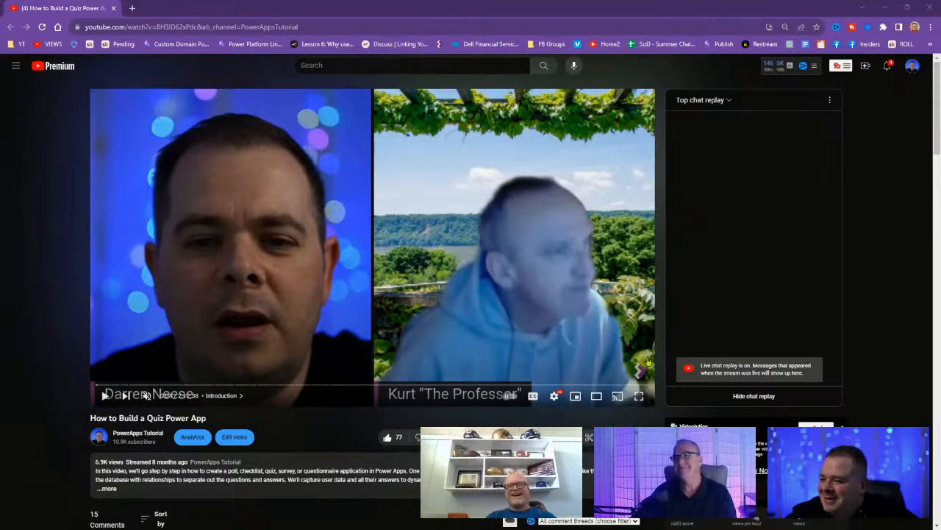
scroll(574, 403, "down", 3)
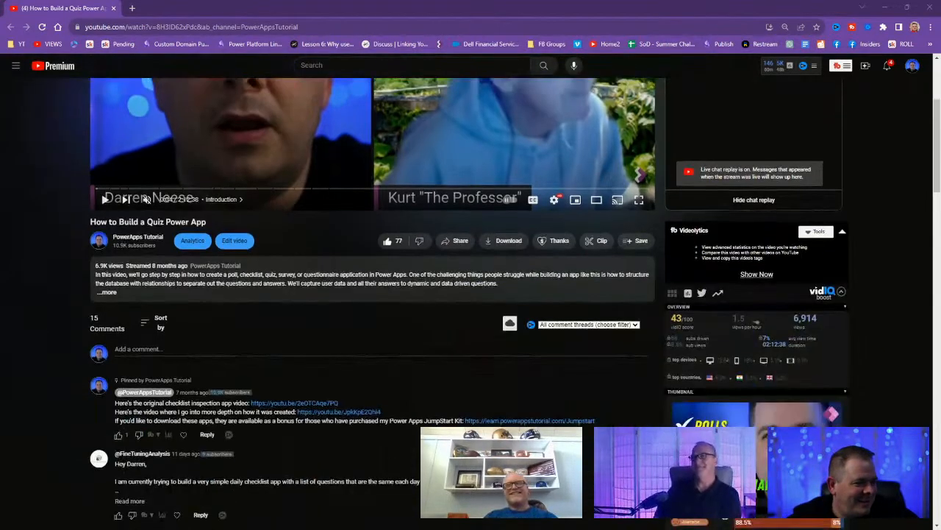
scroll(732, 396, "down", 1)
left_click(731, 396)
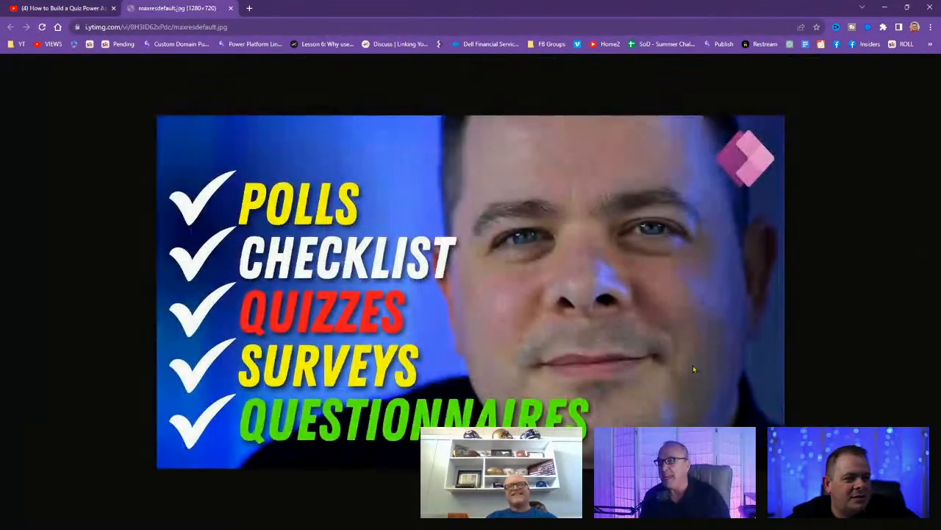
left_click(89, 9)
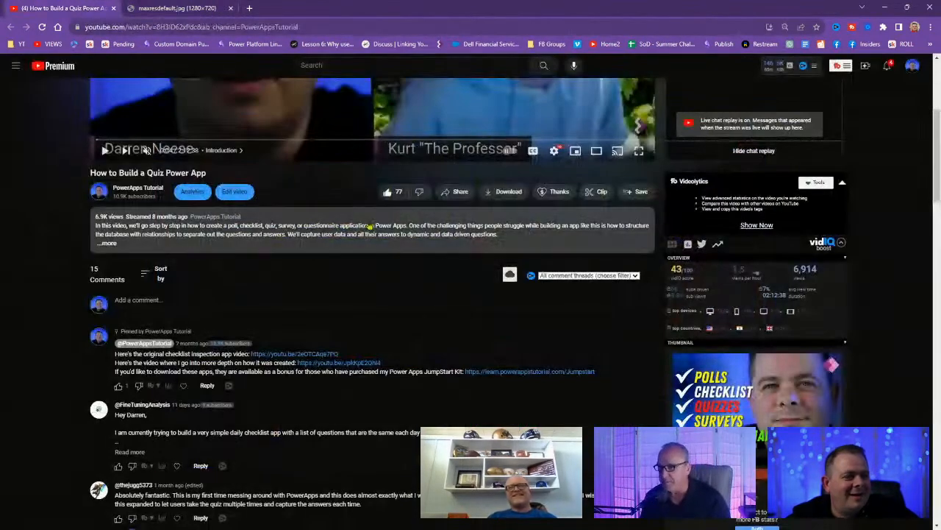
scroll(362, 219, "up", 4)
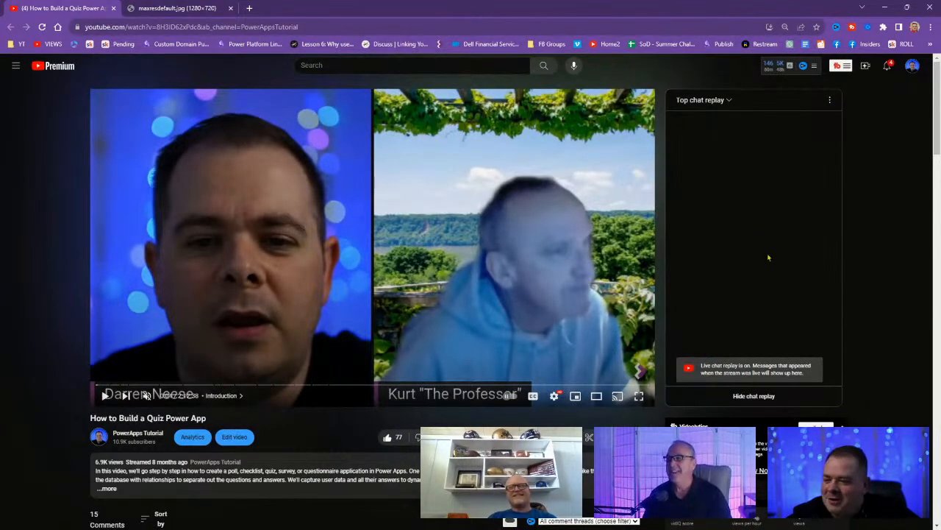
left_click(155, 11)
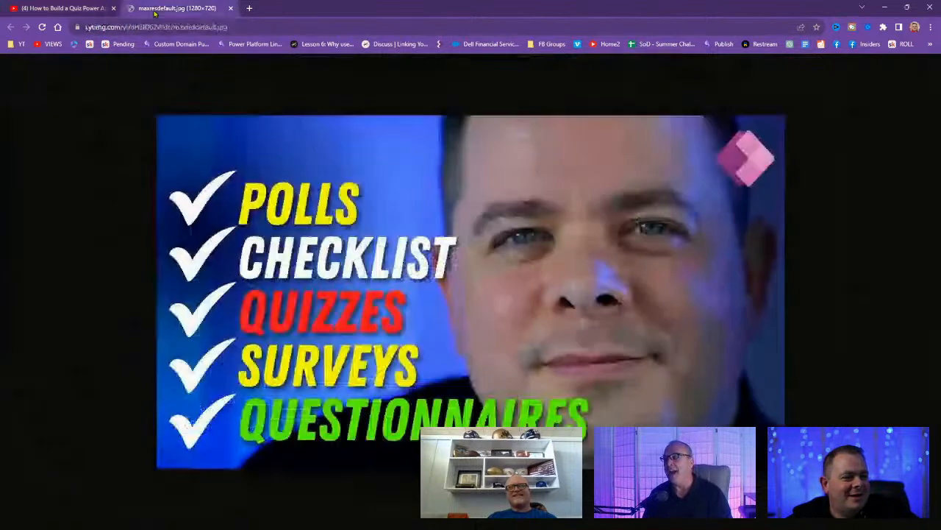
left_click(69, 10)
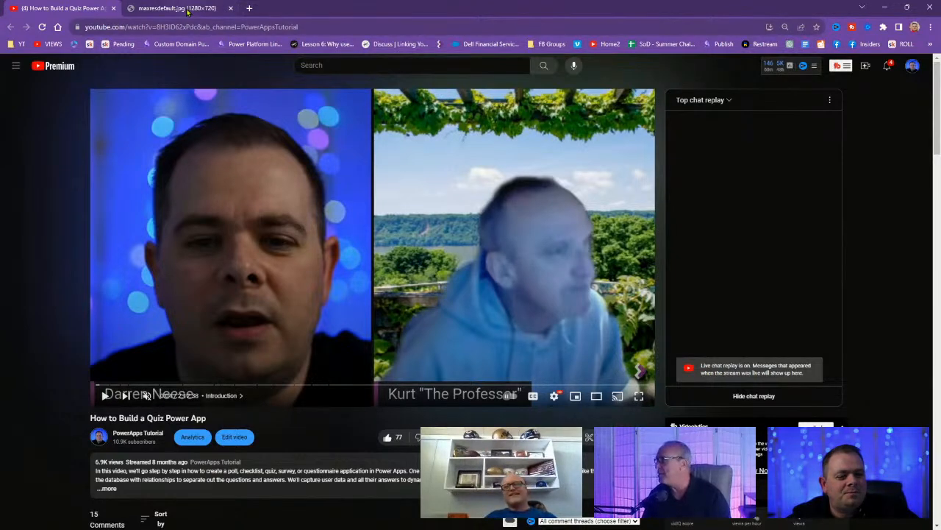
Expand the description of the "How to Build a Quiz Power App" video and copy the video's share link.
left_click(368, 471)
scroll(373, 468, "down", 1)
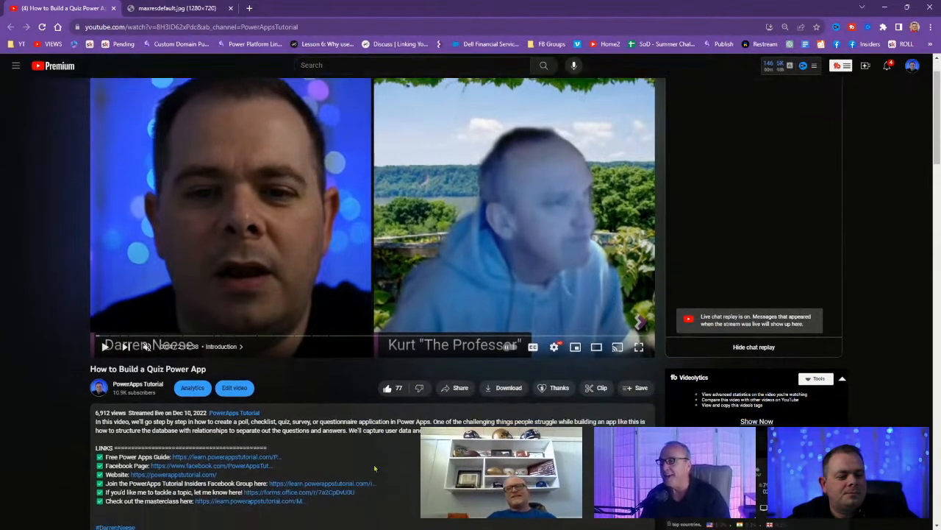
scroll(374, 464, "up", 1)
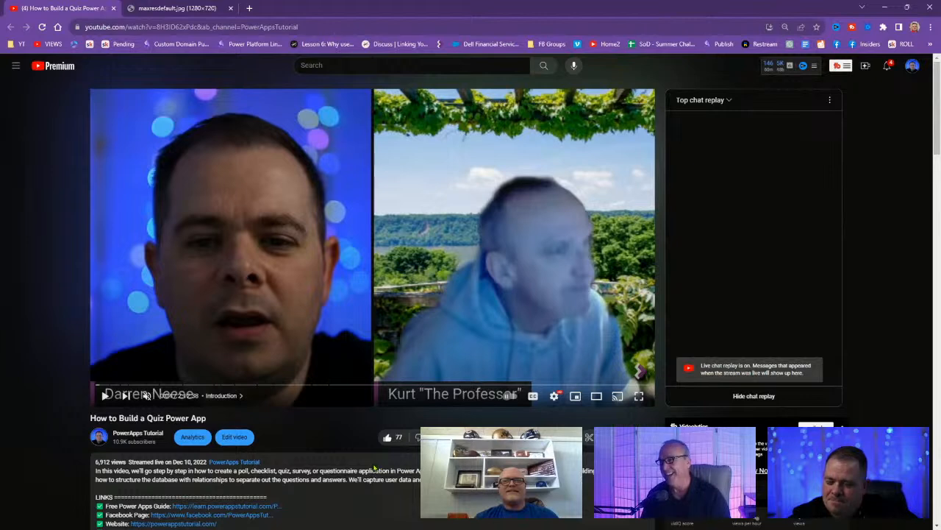
scroll(373, 464, "down", 1)
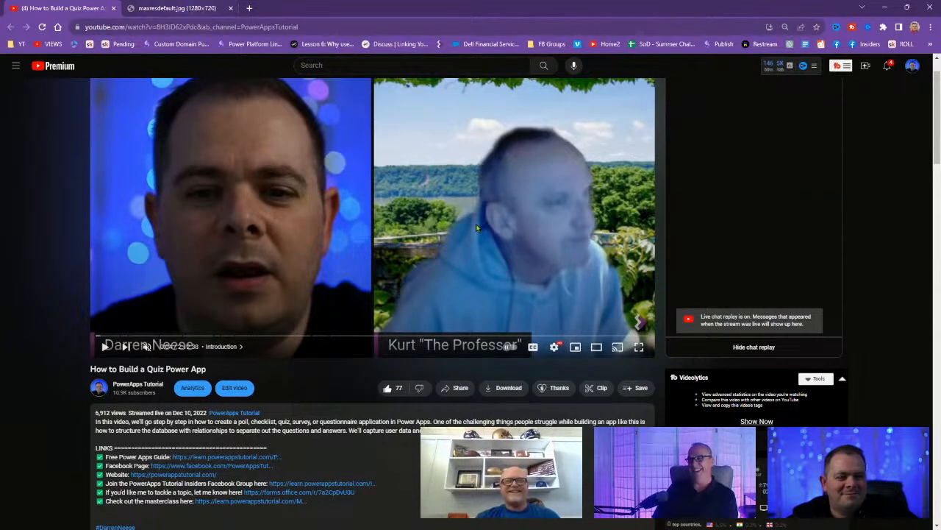
left_click(452, 388)
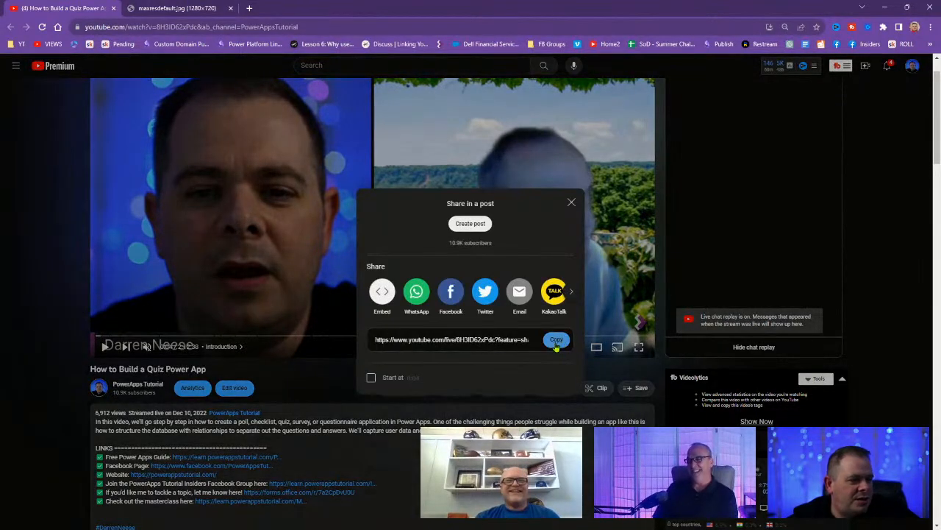
left_click(556, 340)
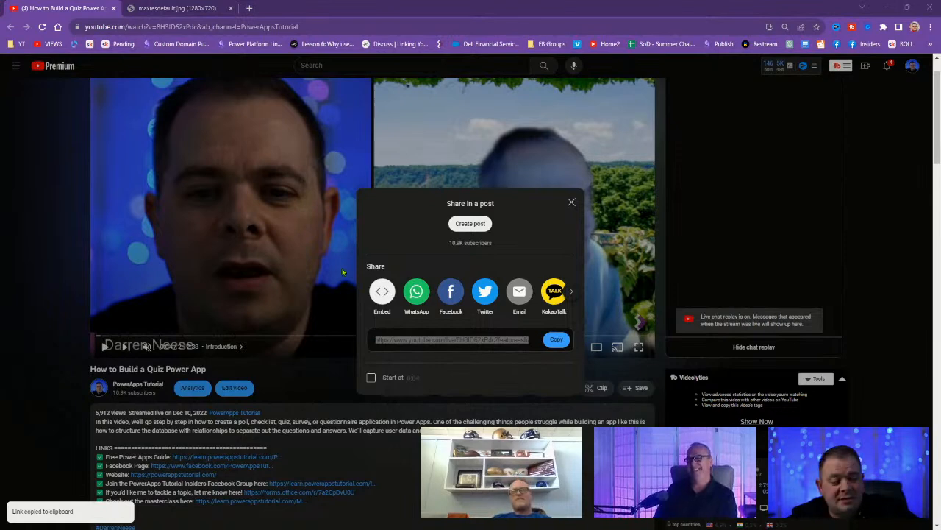
left_click(571, 203)
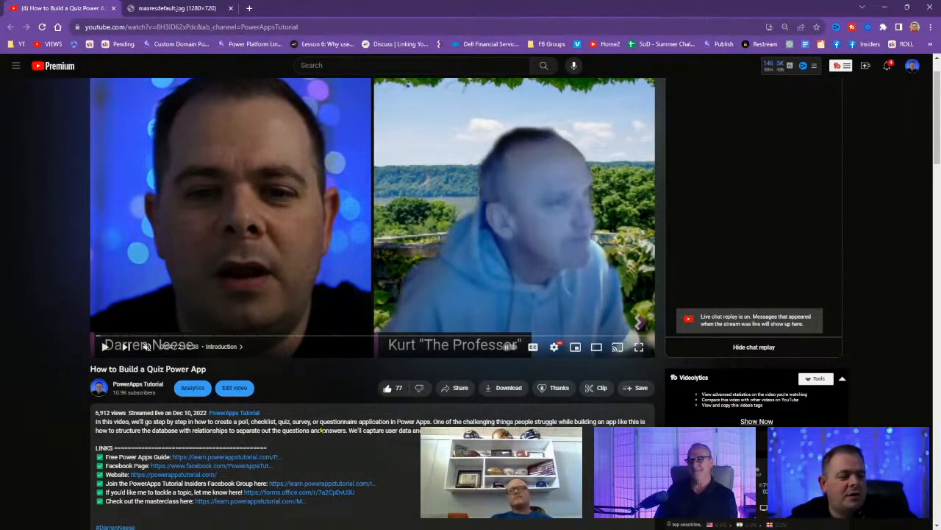
Look through the video's description and chapters, and view the polls, checklist and quizzes thumbnail again.
scroll(343, 431, "down", 4)
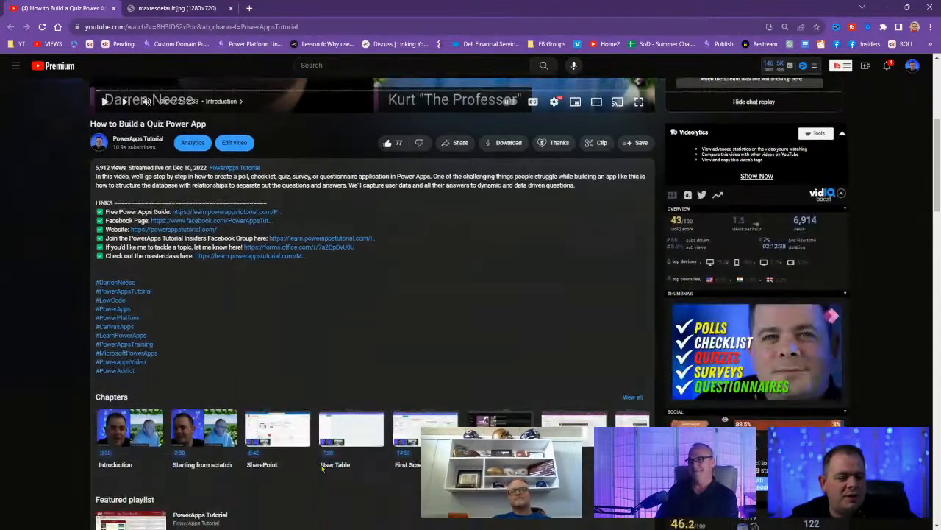
scroll(259, 244, "up", 5)
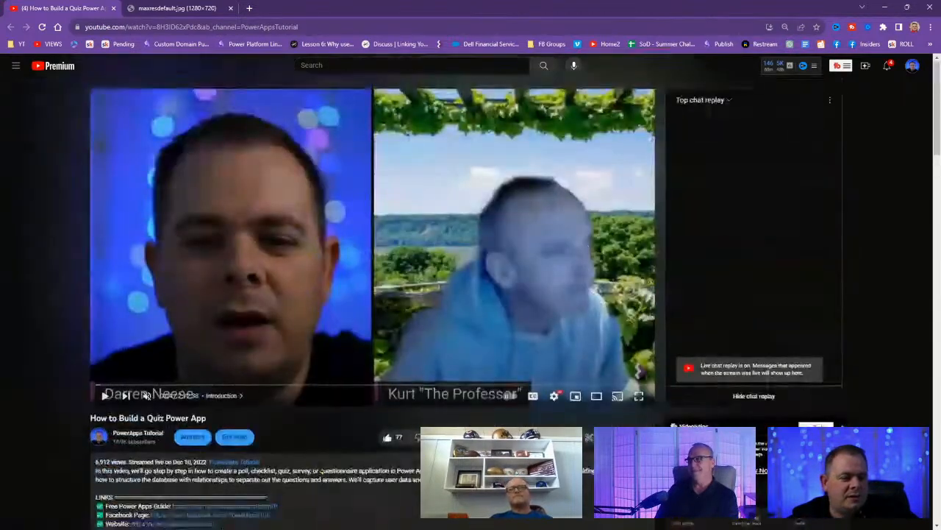
left_click(187, 10)
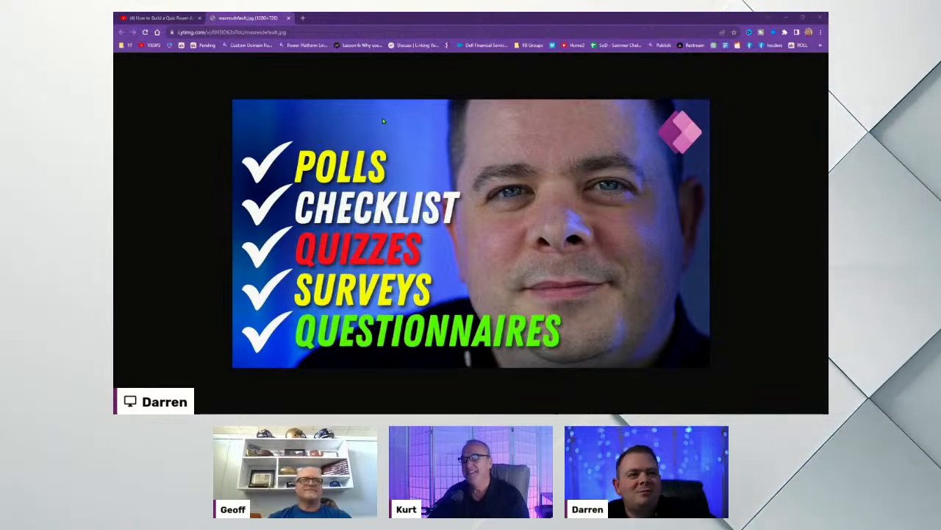
left_click(166, 18)
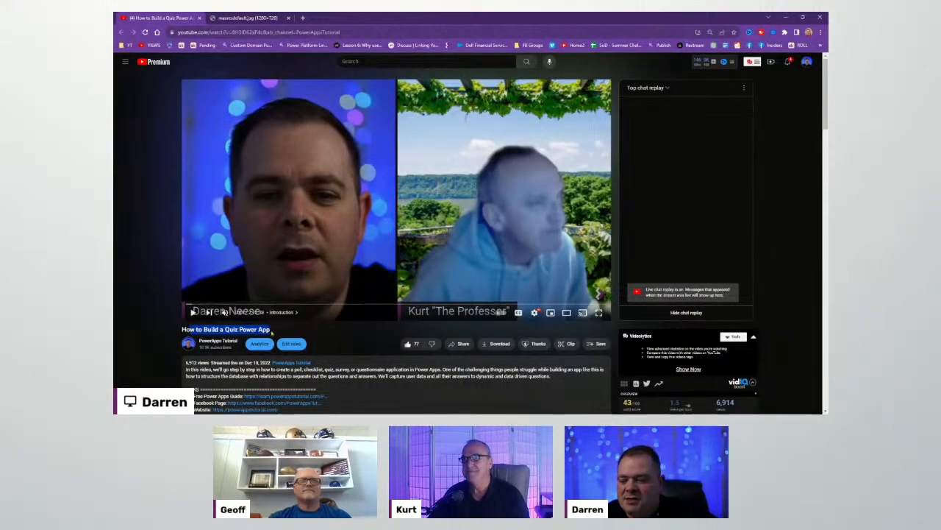
Return to the diagram in SQL Server Management Studio and add an ID column of type nchar(10), allowing nulls, to QuestionsAndAnswers.
left_click_drag(532, 20, 368, 12)
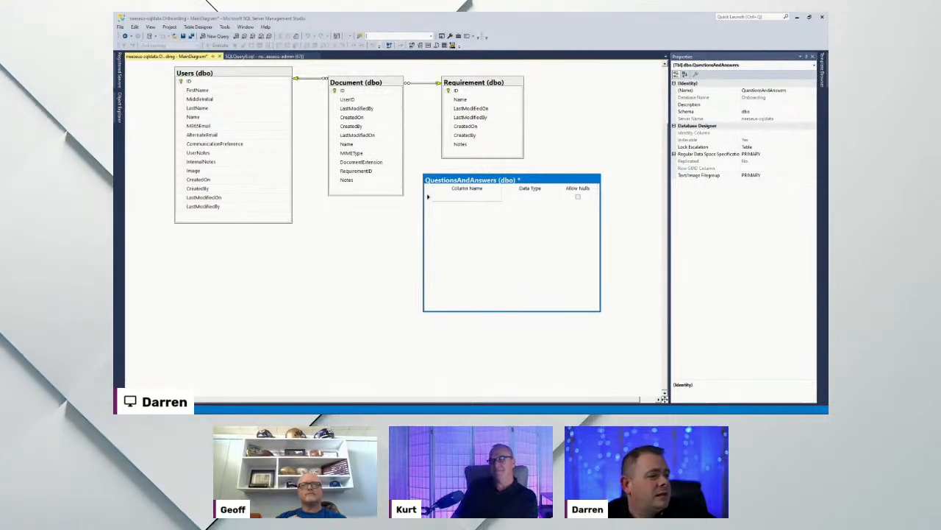
left_click(444, 198)
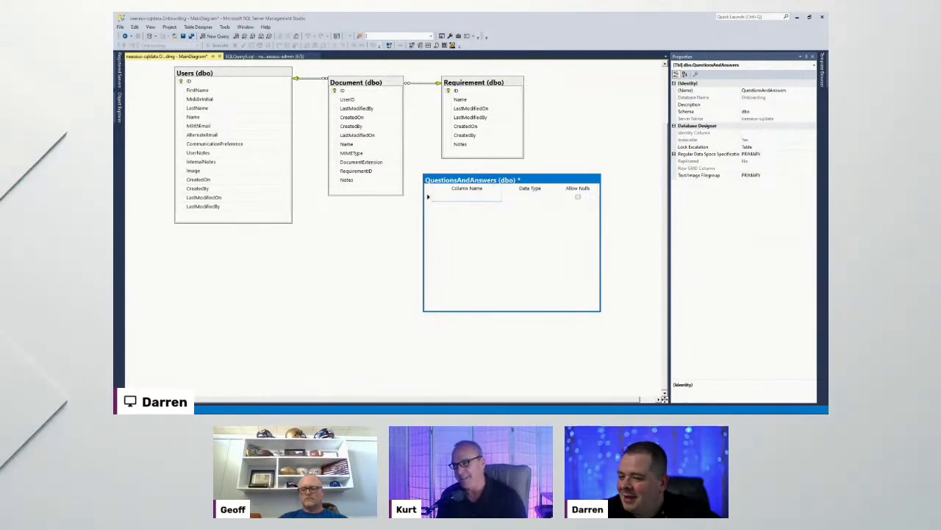
left_click(456, 196)
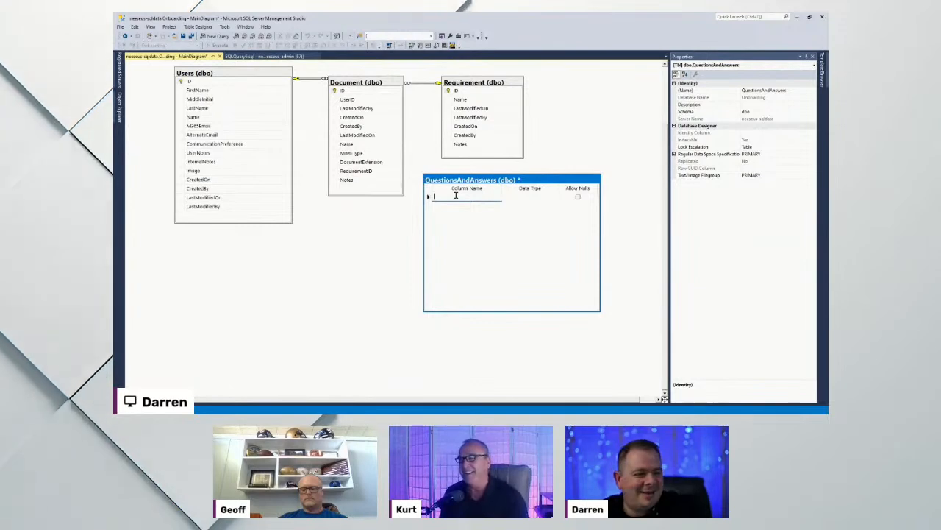
type("ID")
key("Tab")
key("Tab")
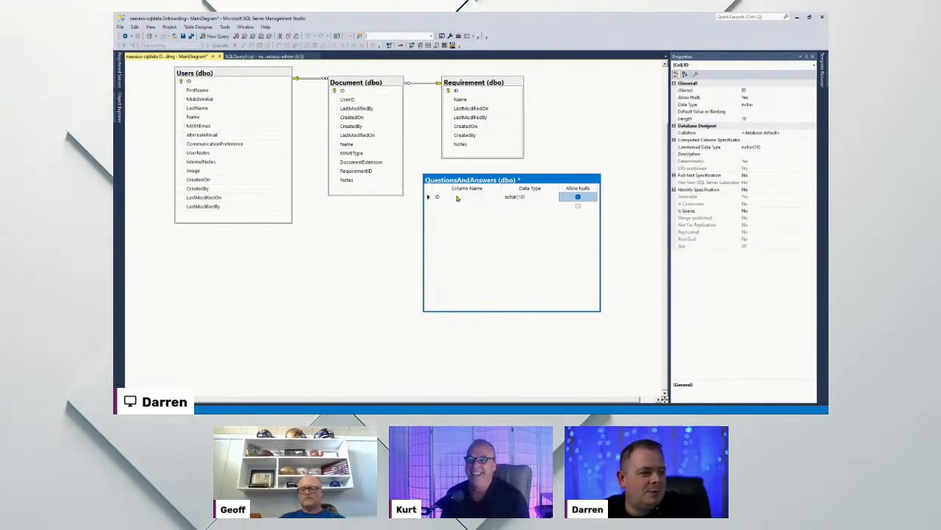
key("Tab")
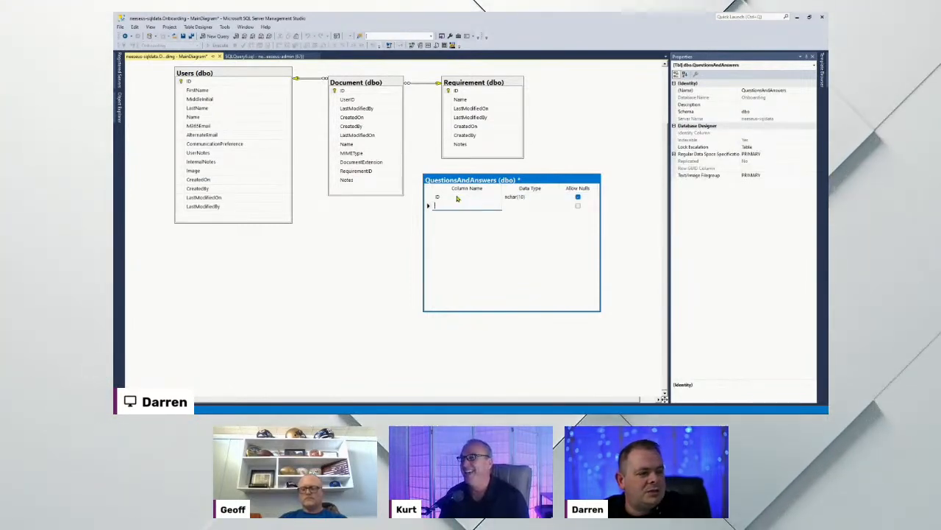
Add the columns Question1 and Answer1 to QuestionsAndAnswers, both as varchar(50) allowing nulls.
type("Question")
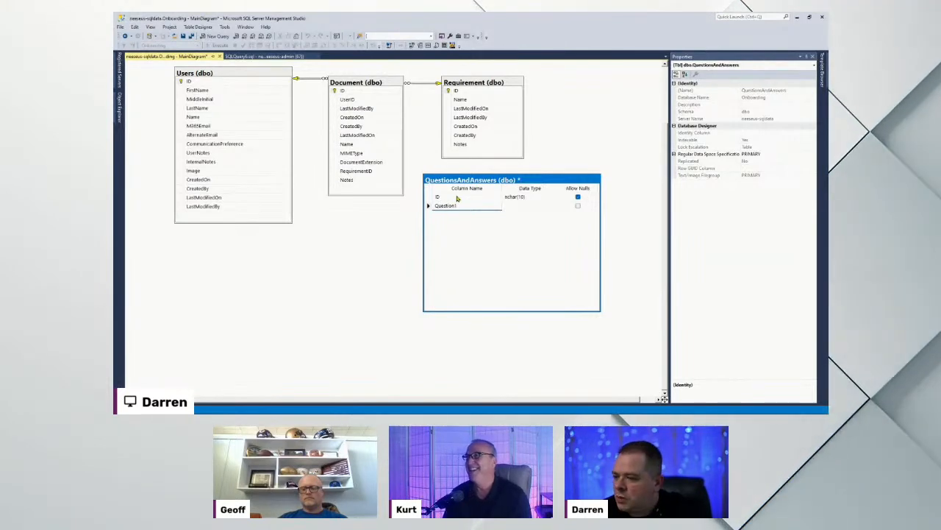
key("Tab")
type("varchar")
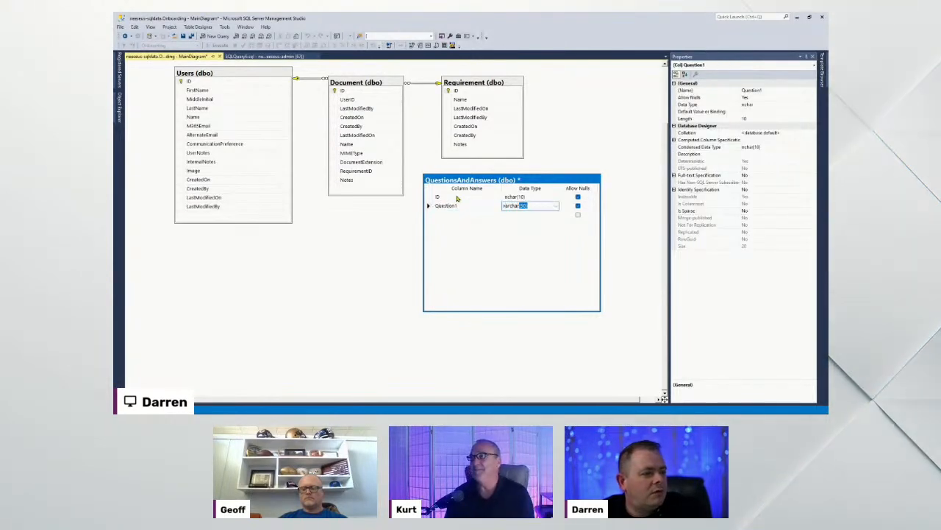
key("Tab")
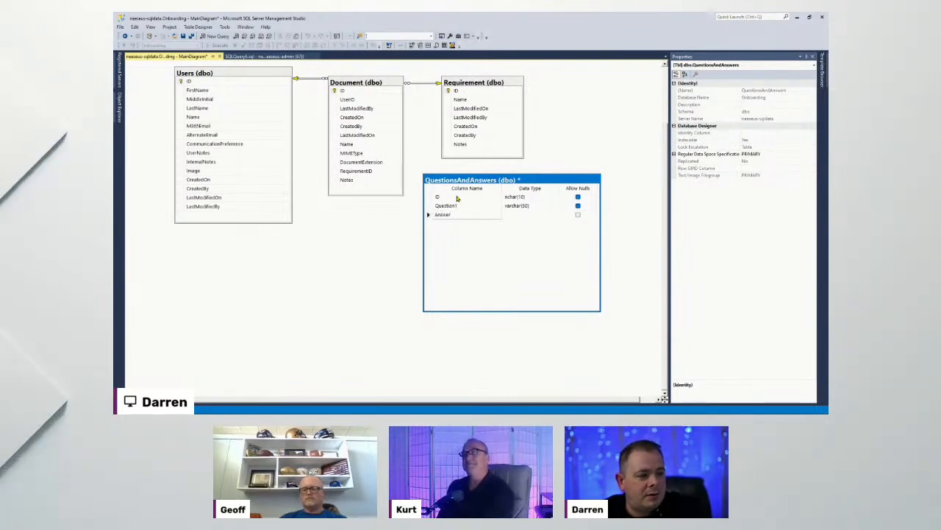
key("Tab")
type("varchar(50)")
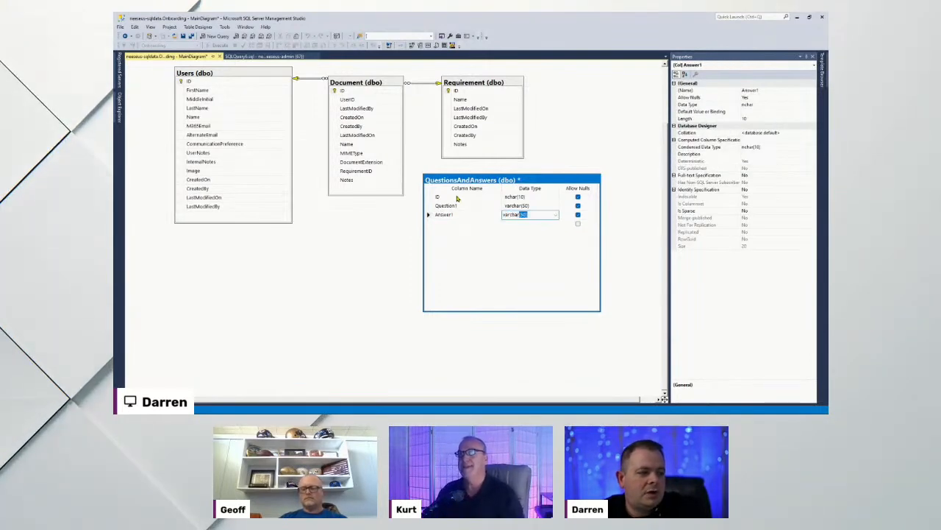
key("Tab")
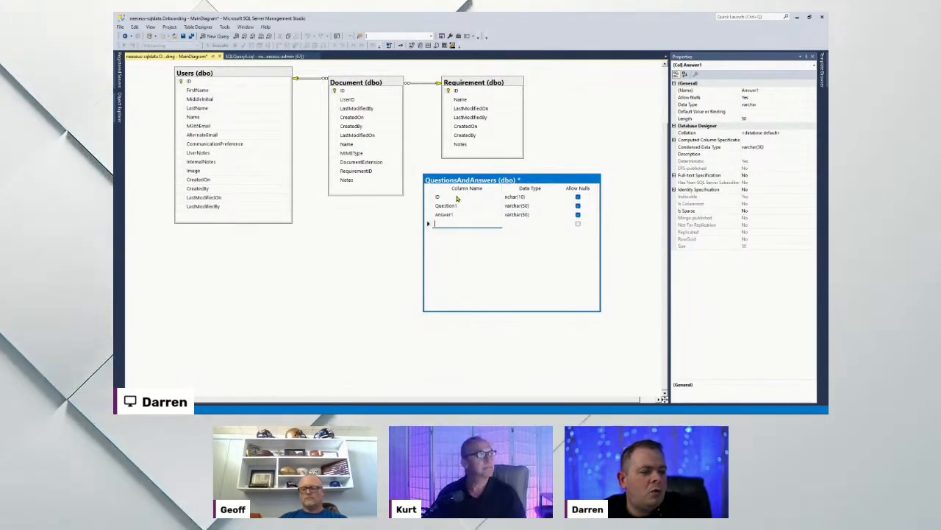
Add the columns UsersName and UsersEmail to QuestionsAndAnswers, both as nchar(10) allowing nulls.
key("Tab")
type("User")
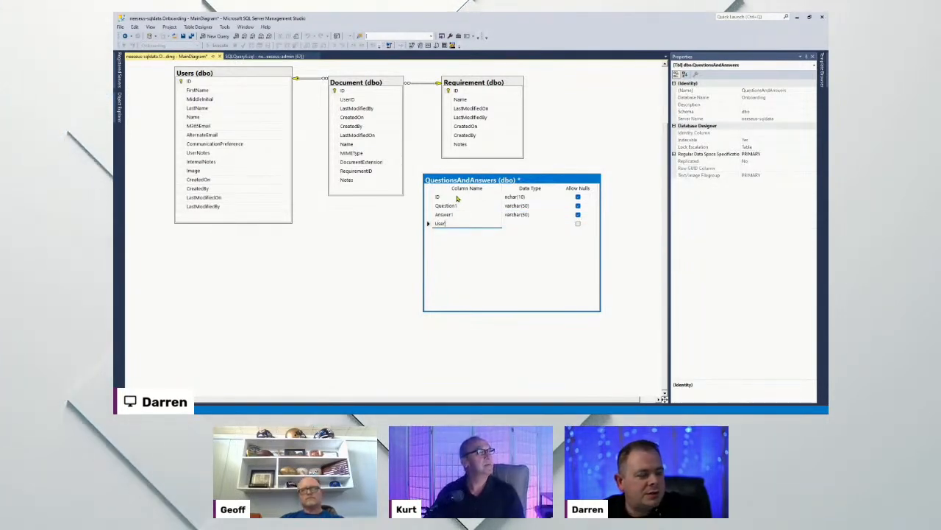
type("Name")
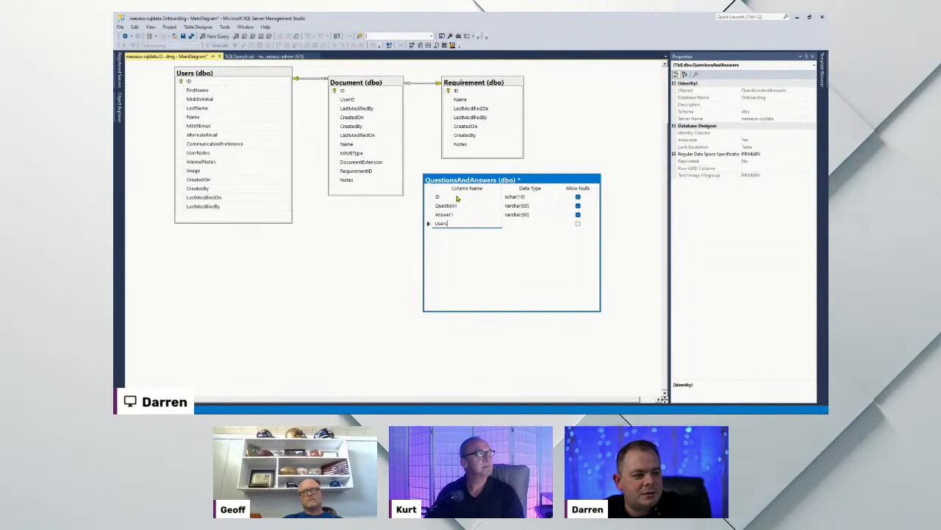
key("Tab")
key("Tab")
key("Tab")
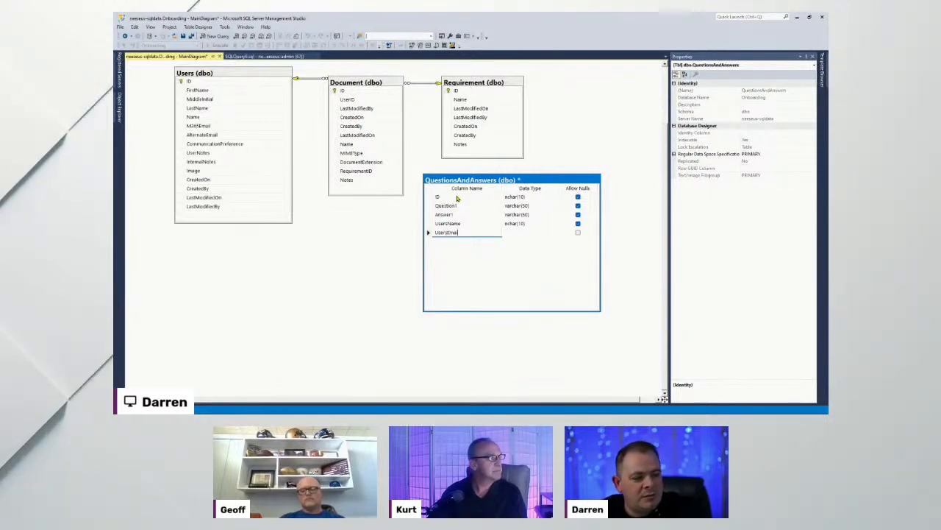
key("Tab")
key("Tab")
key("Tab")
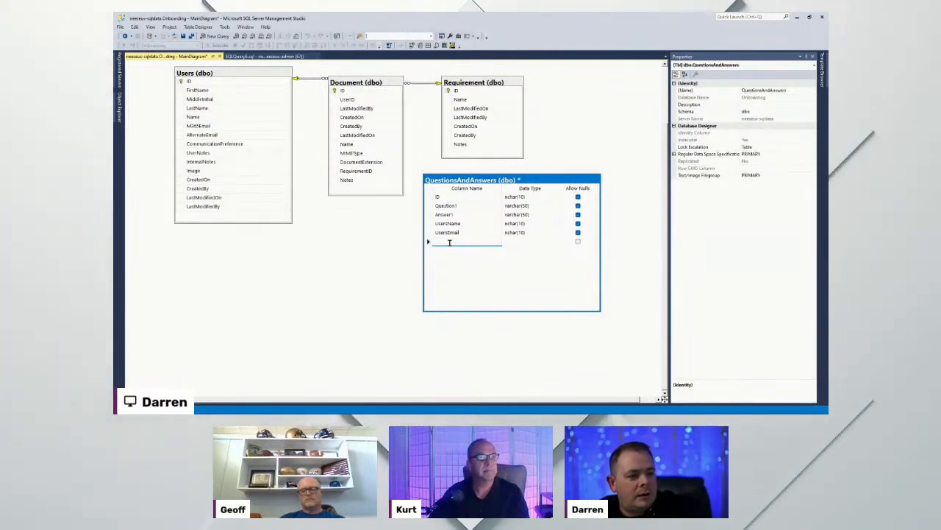
Add the columns Question2 and Answer2 to QuestionsAndAnswers, both as nchar(10) allowing nulls.
type("Cuestion2")
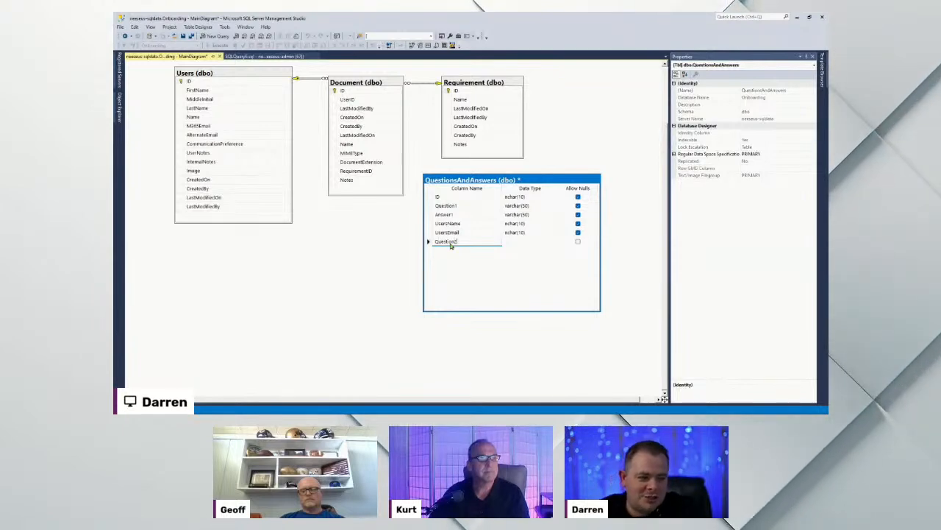
key("Tab")
key("Tab")
key("Tab")
type("A")
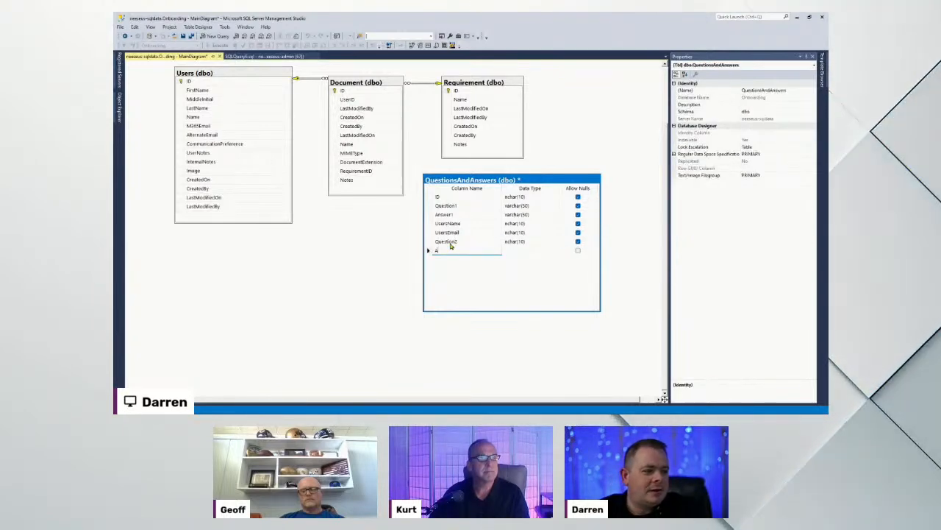
type("nswer2")
key("Tab")
key("Tab")
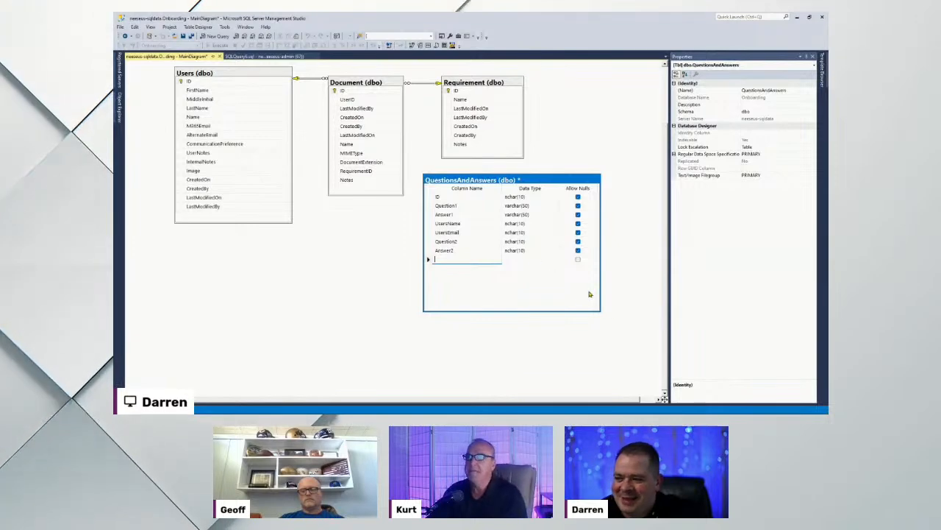
Go through the numbered question and answer columns and the UsersName and UsersEmail columns of QuestionsAndAnswers.
scroll(650, 316, "up", 3)
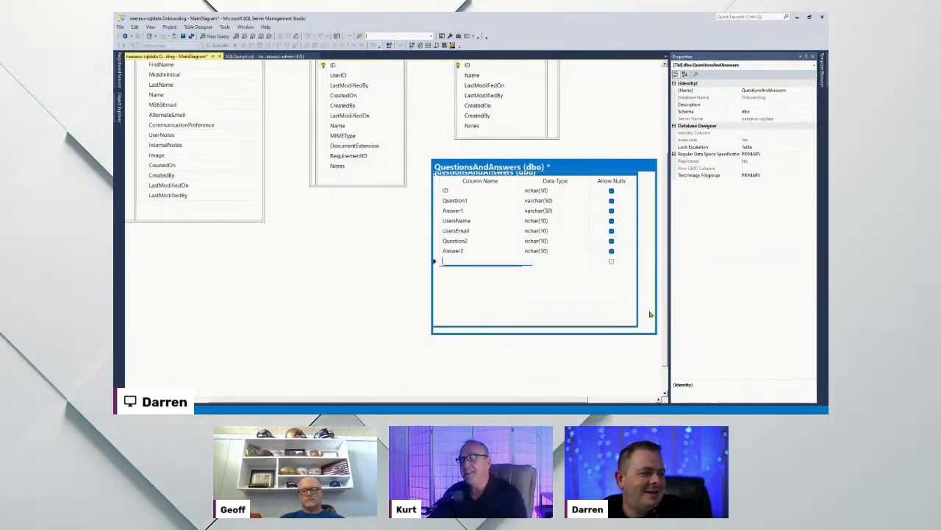
scroll(650, 316, "up", 1)
left_click_drag(528, 400, 610, 402)
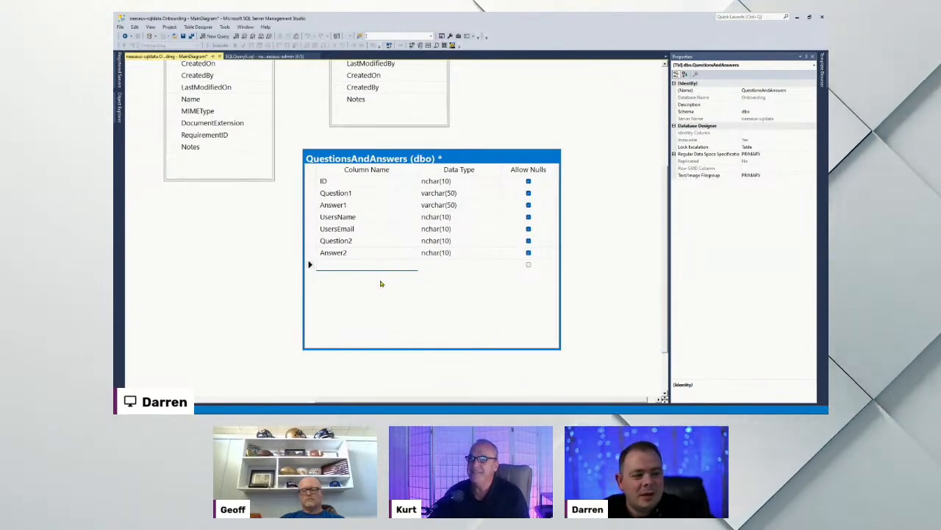
left_click(312, 194)
left_click(312, 205)
left_click(313, 193)
left_click(311, 207)
left_click(311, 241)
left_click(311, 253)
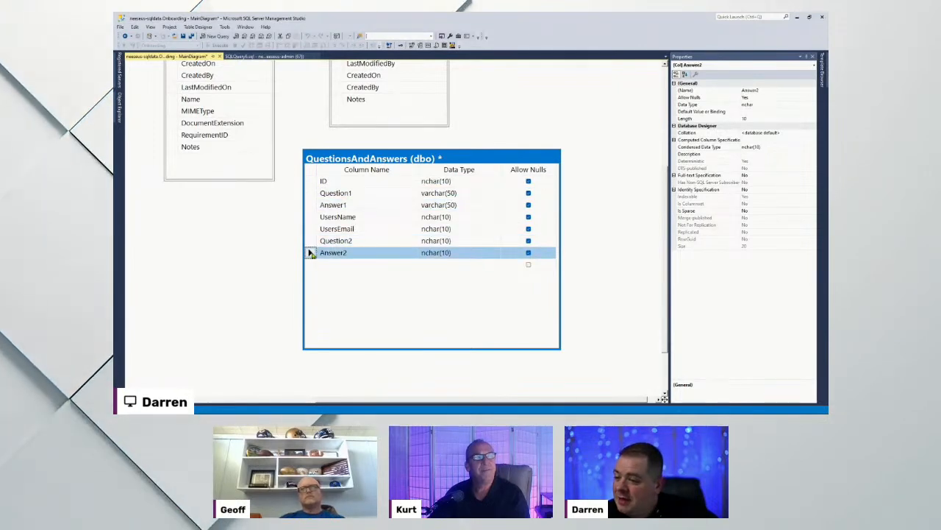
left_click(312, 217)
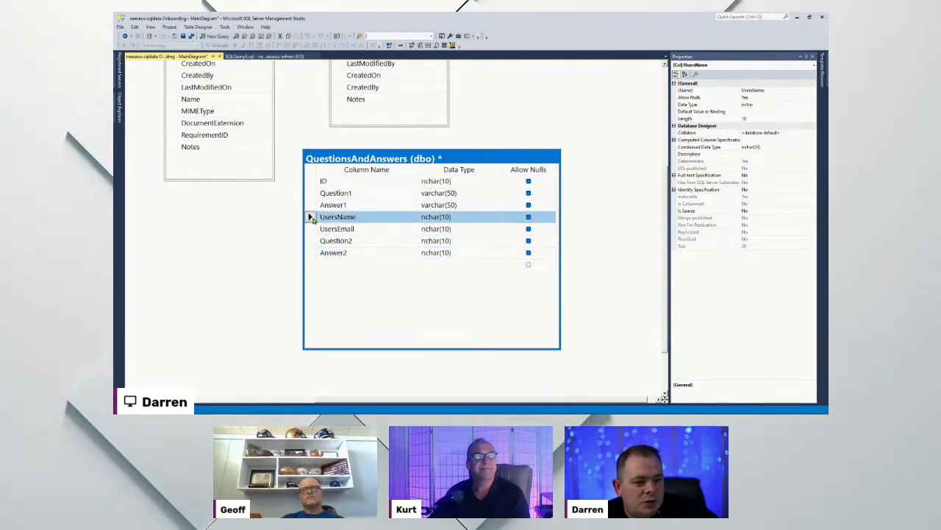
left_click(311, 229)
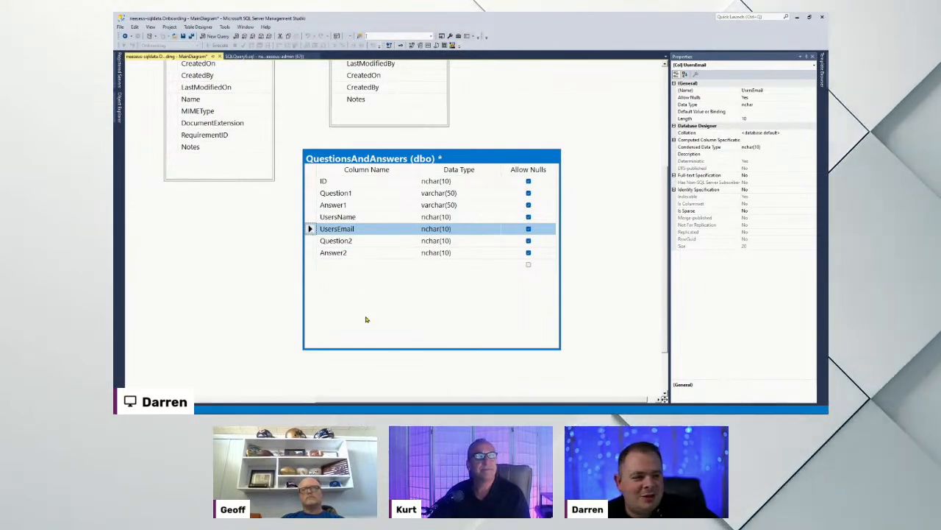
Examine the repeated words in the column names Question1, Answer2 and UsersName of QuestionsAndAnswers.
left_click(344, 193)
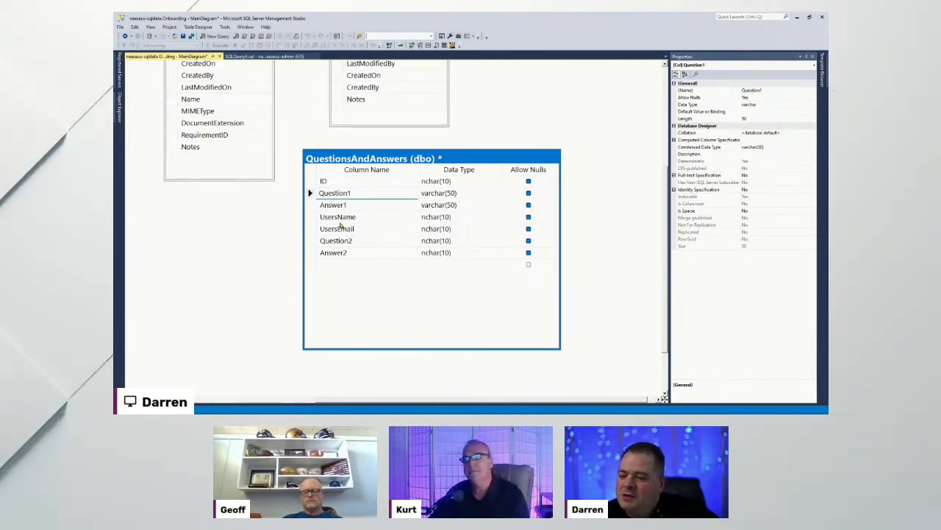
left_click(347, 195)
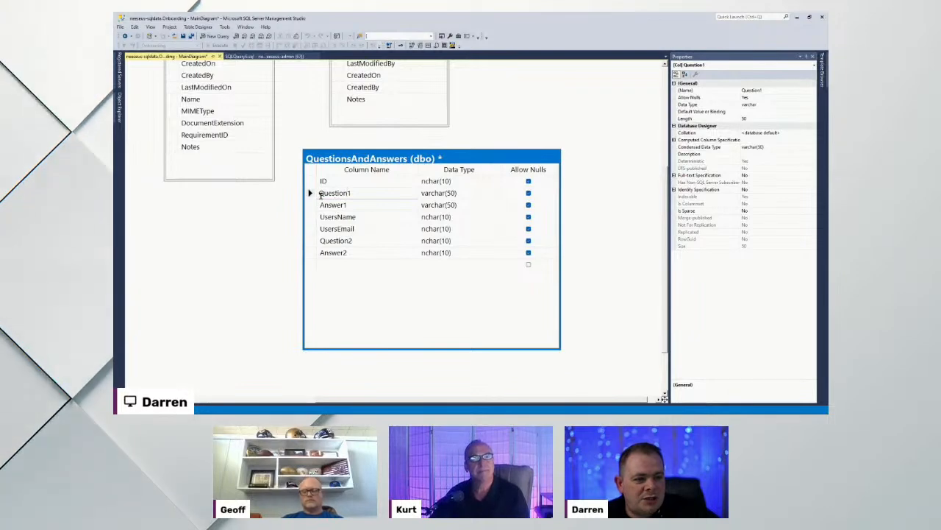
left_click_drag(320, 195, 348, 194)
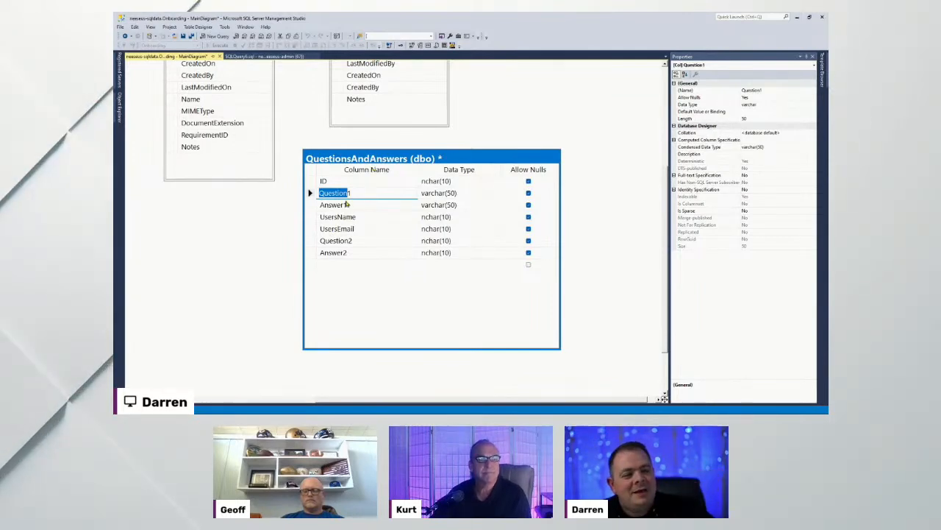
left_click(340, 252)
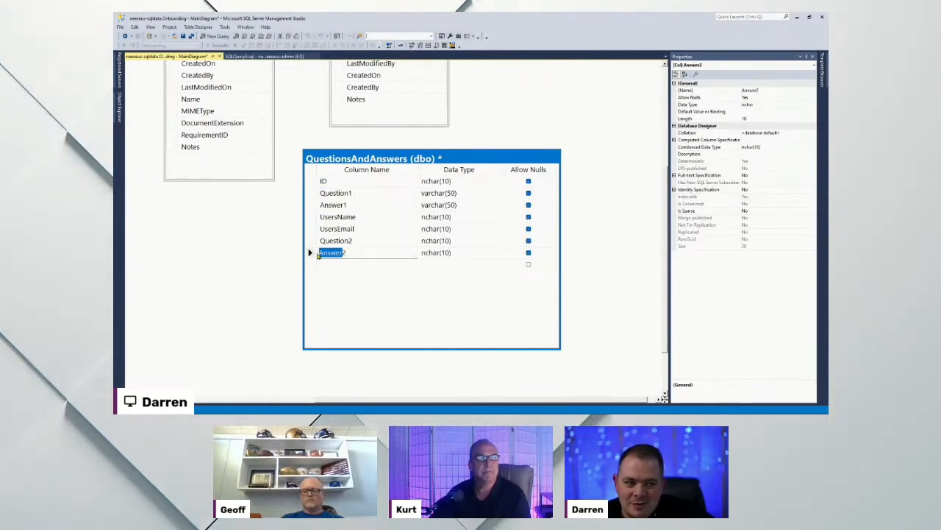
left_click(322, 216)
left_click_drag(321, 217, 337, 217)
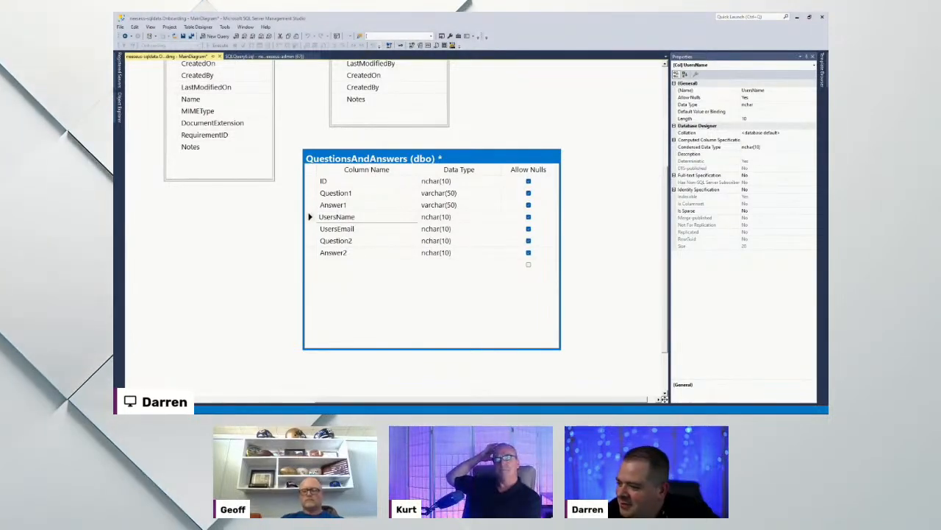
right_click(454, 162)
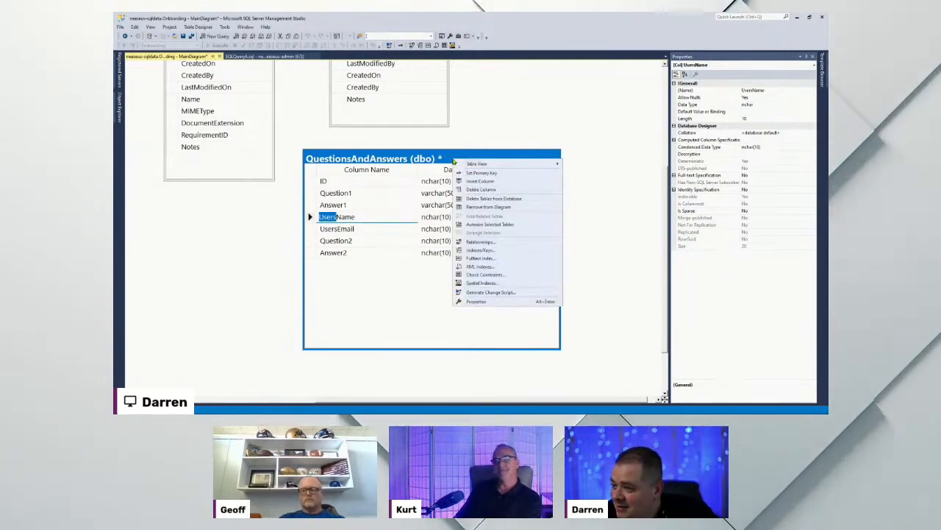
left_click(414, 290)
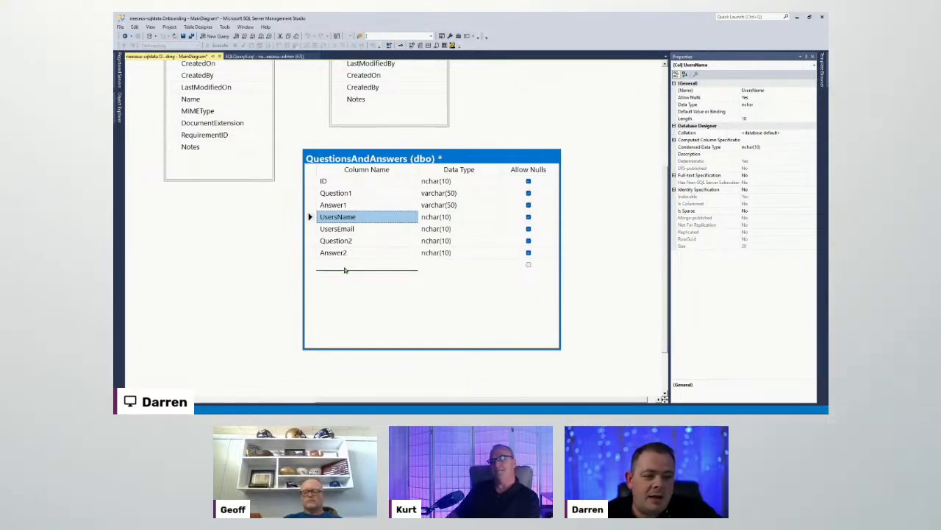
left_click(405, 297)
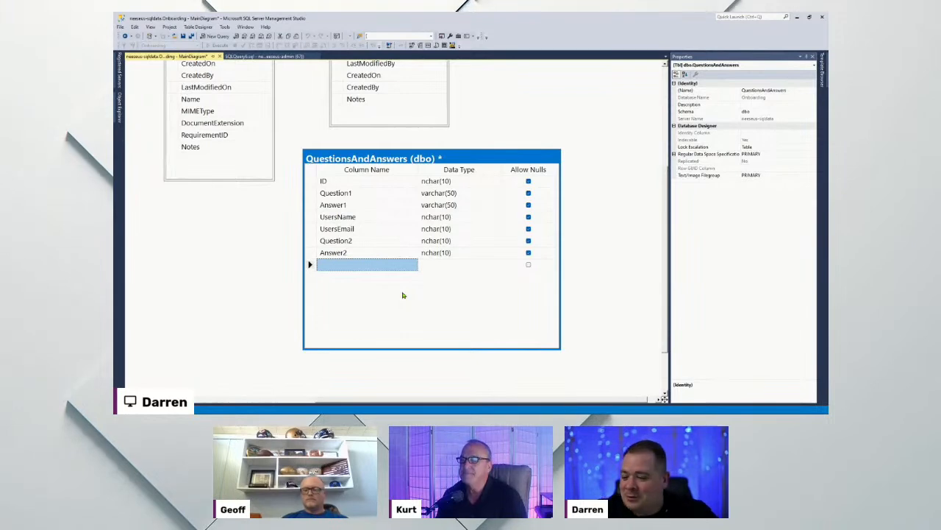
Permanently delete the QuestionsAndAnswers table from the database and bring Users, Document and Requirement back into view.
right_click(463, 161)
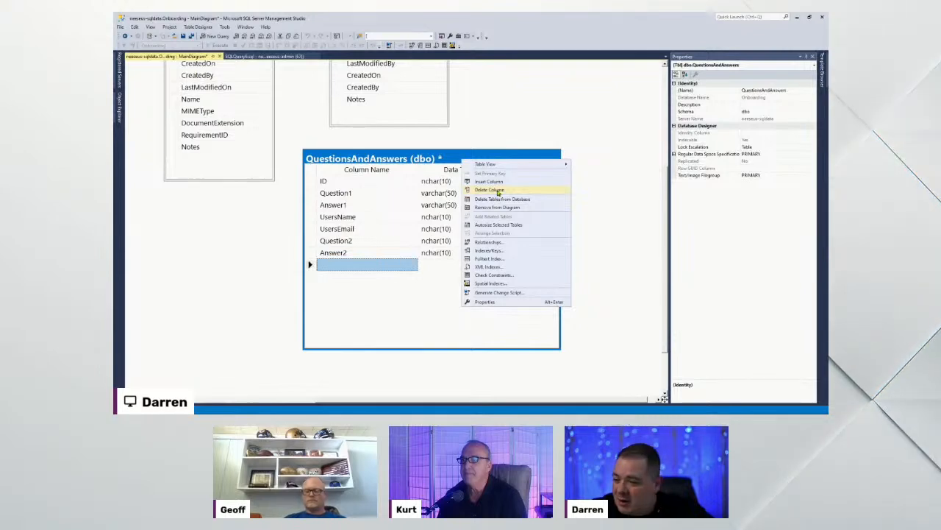
left_click(497, 193)
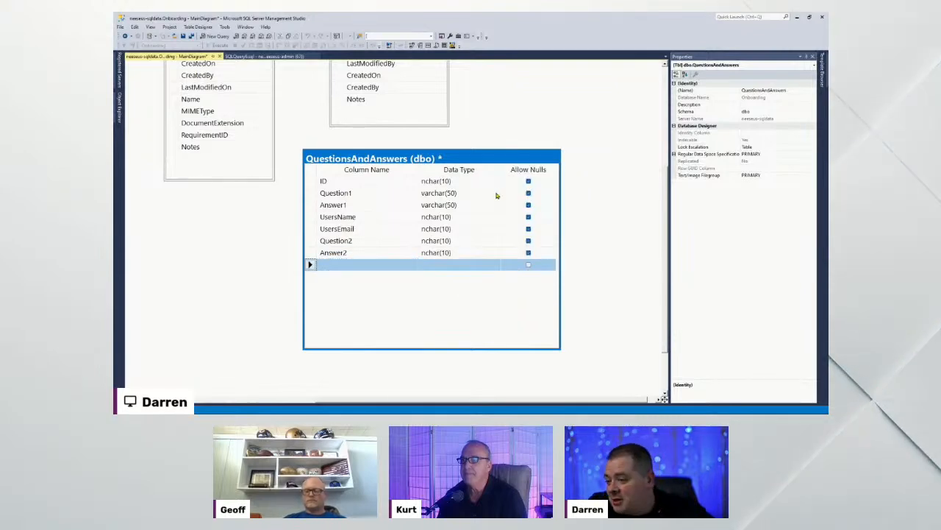
right_click(415, 159)
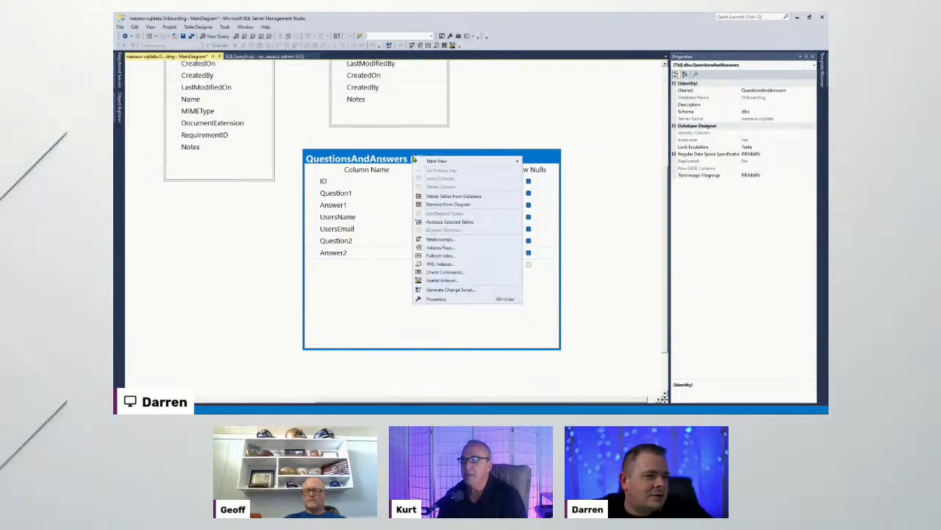
left_click(471, 197)
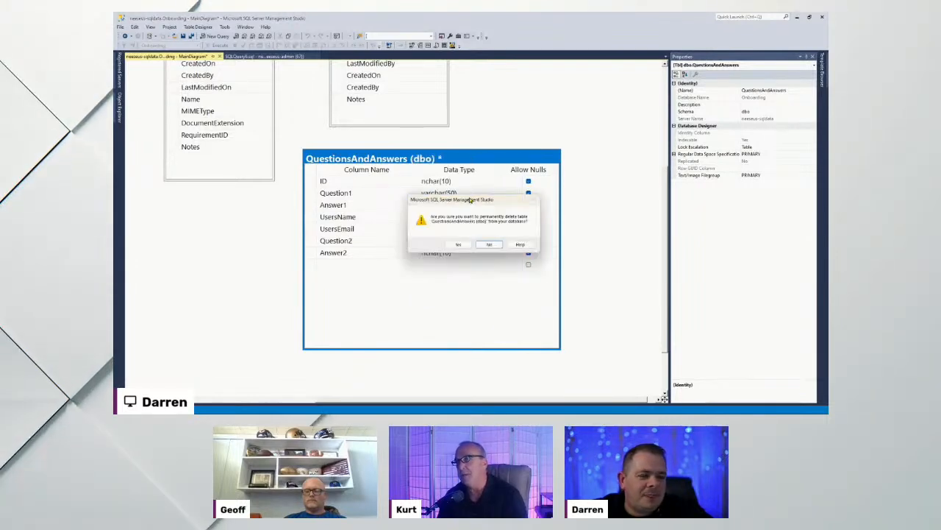
left_click(459, 244)
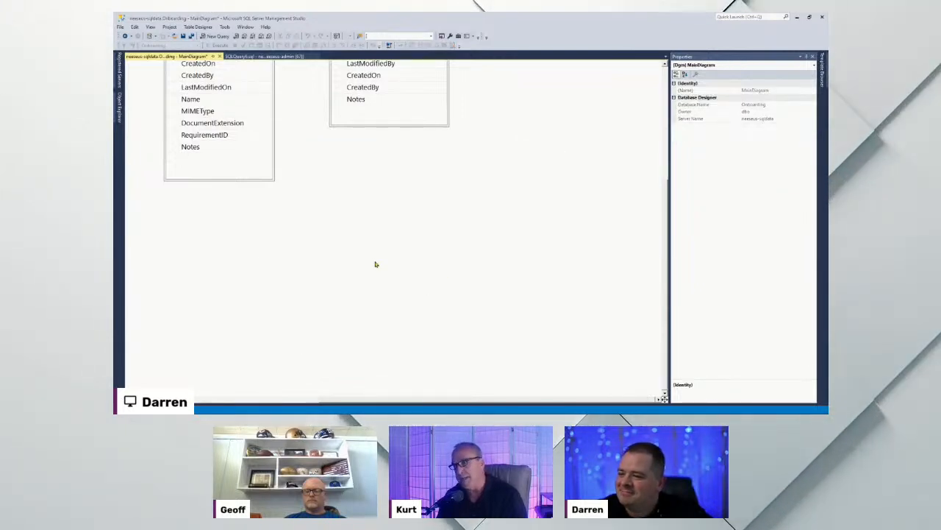
scroll(416, 257, "up", 5)
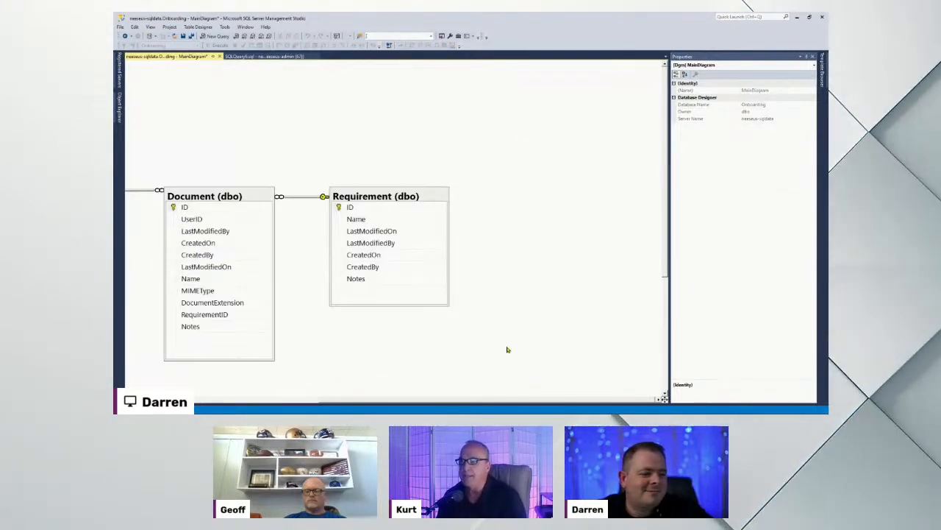
scroll(466, 351, "down", 1)
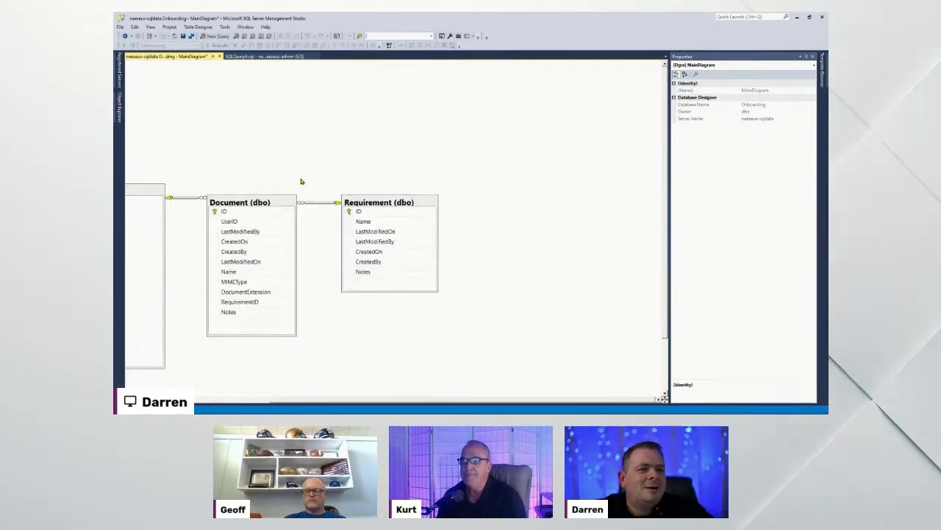
left_click_drag(312, 401, 205, 402)
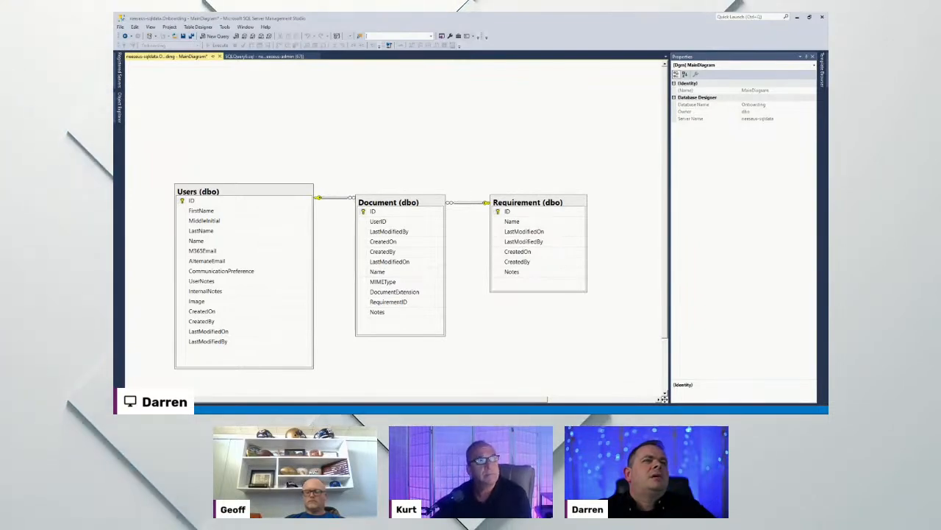
Switch to the Obsidian notes and create a folder named Relational Data inside the Power Apps folder.
left_click_drag(513, 409, 492, 14)
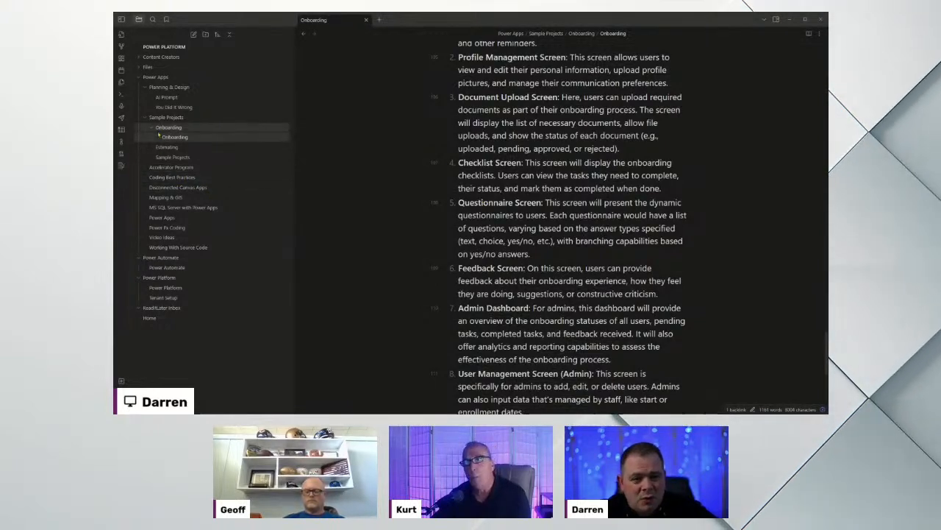
left_click(146, 88)
left_click(146, 96)
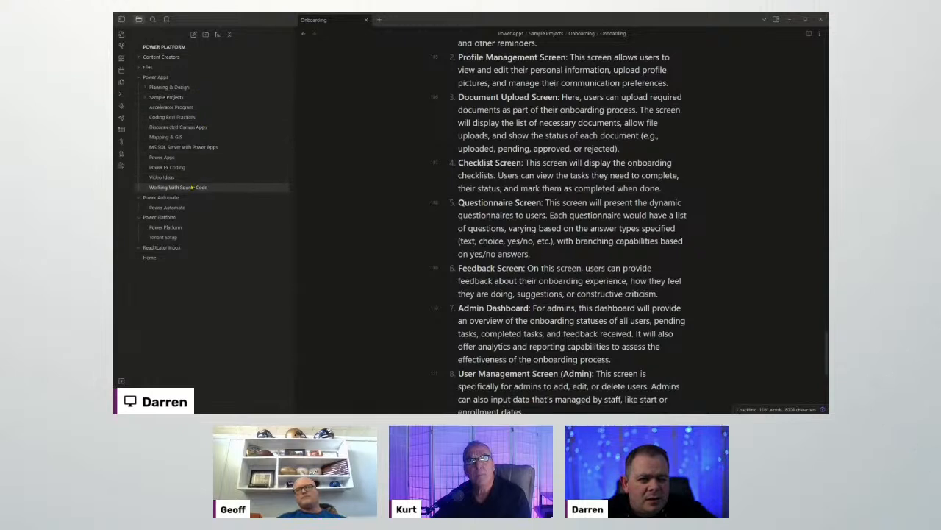
right_click(168, 78)
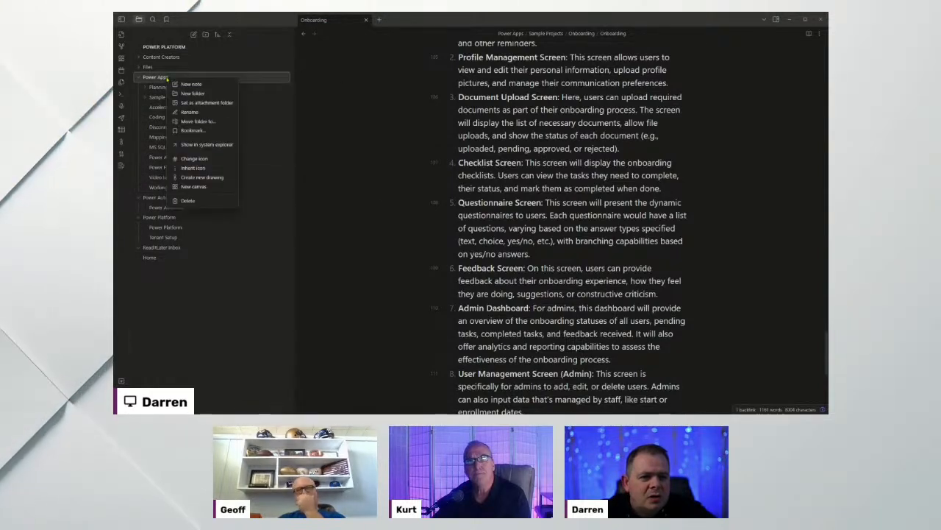
left_click(213, 94)
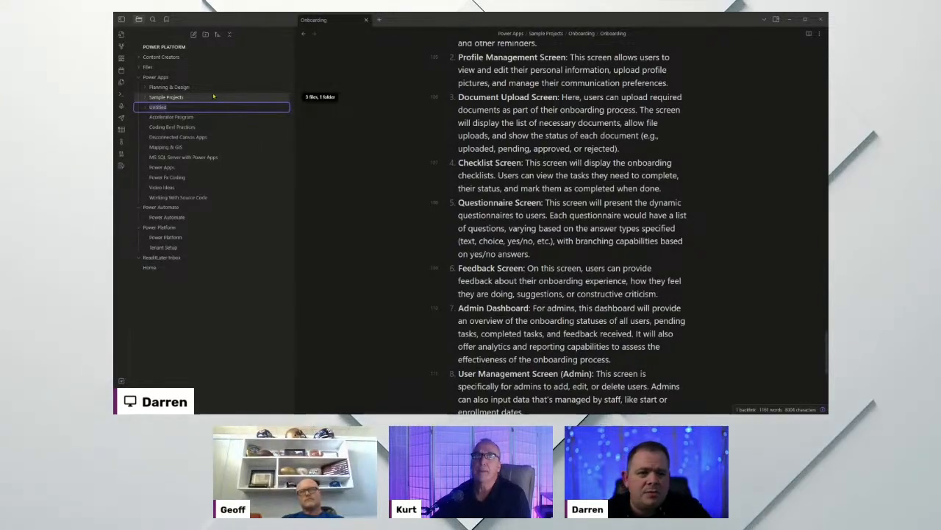
type("Rel")
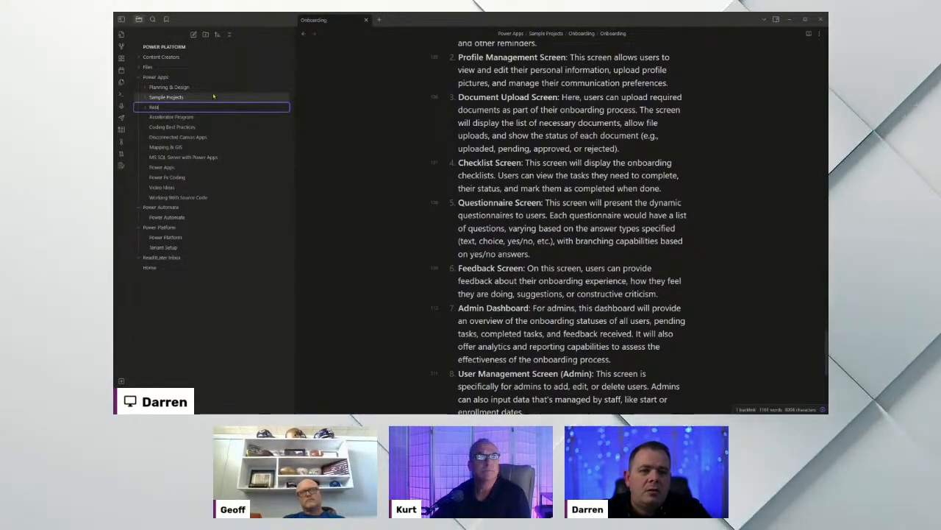
type("ational Data")
key("Return")
Create a note named Relational Data inside the Relational Data folder.
right_click(178, 101)
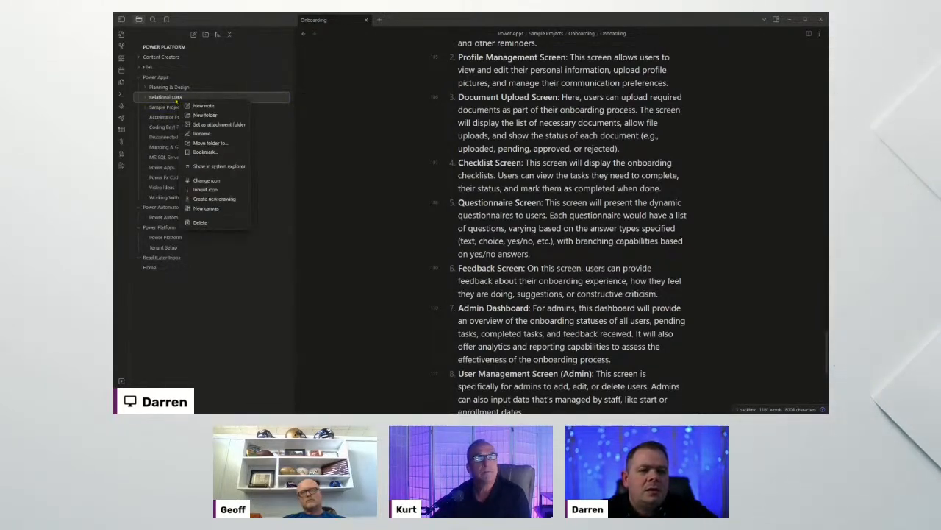
left_click(193, 106)
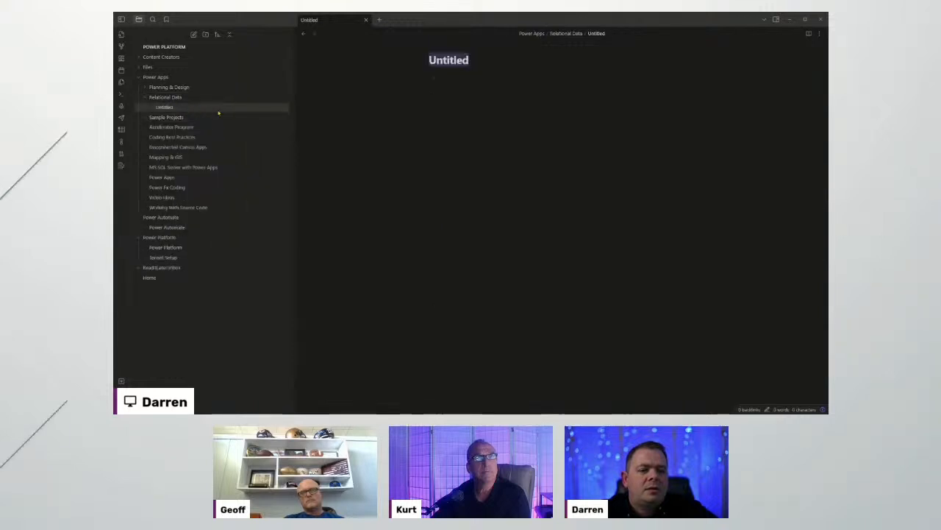
type("Relational Data")
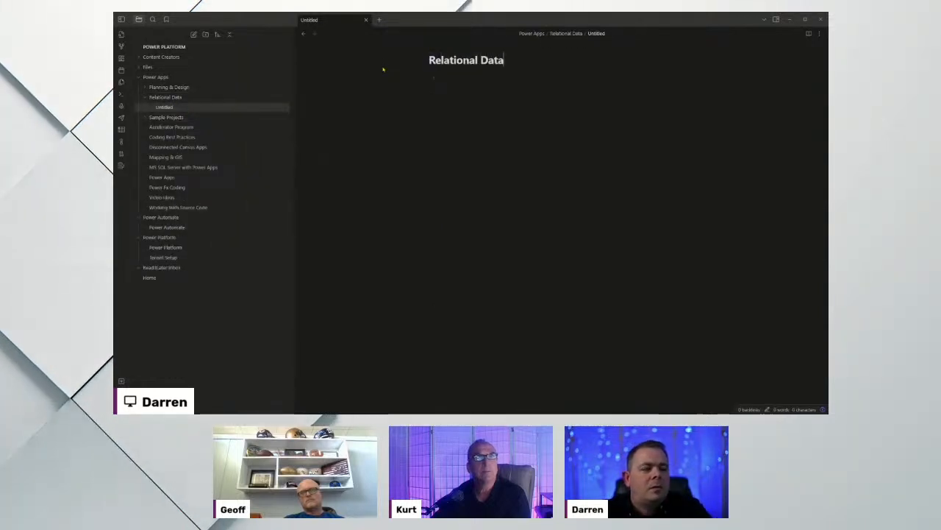
key("Return")
Write the topic lines Data Normalization and Why De-normalize in the note, separated by a blank line.
key("Return")
type("N")
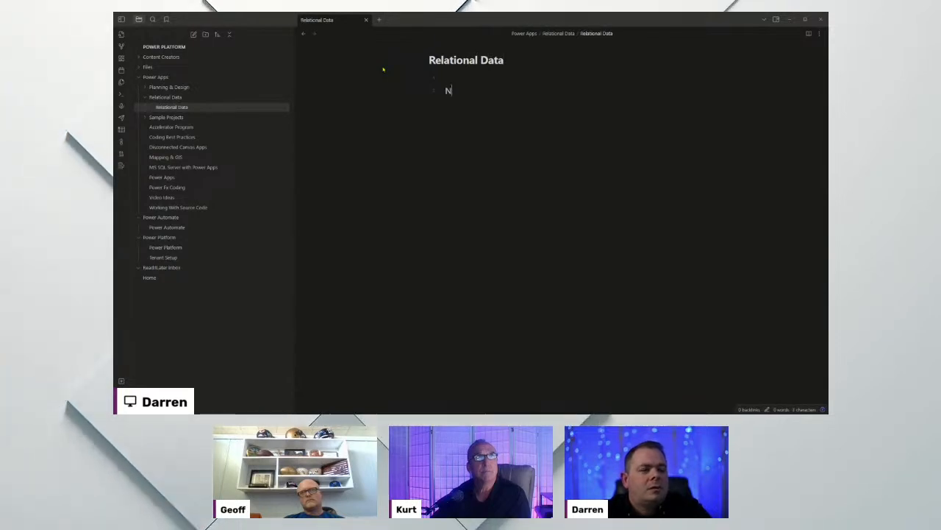
type("or")
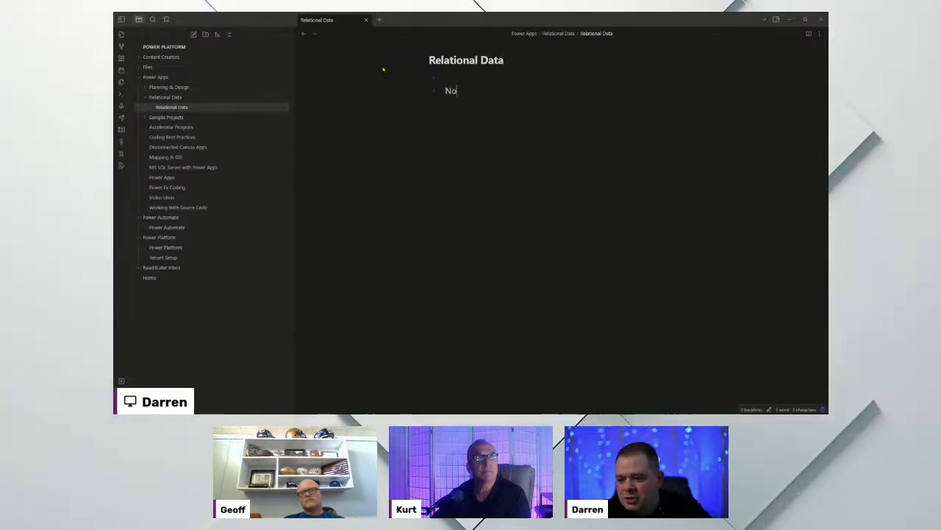
key("BackSpace")
key("BackSpace")
key("BackSpace")
type("Da")
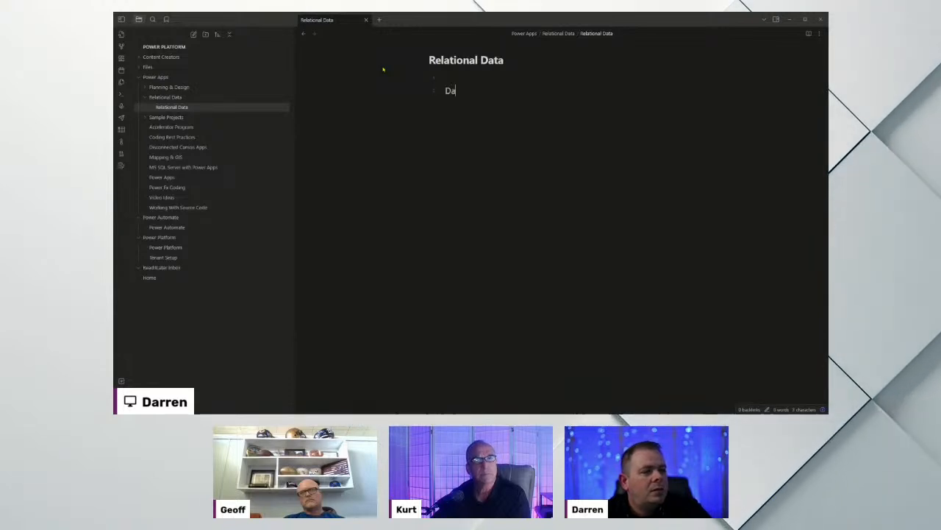
type("ta Normalizatio")
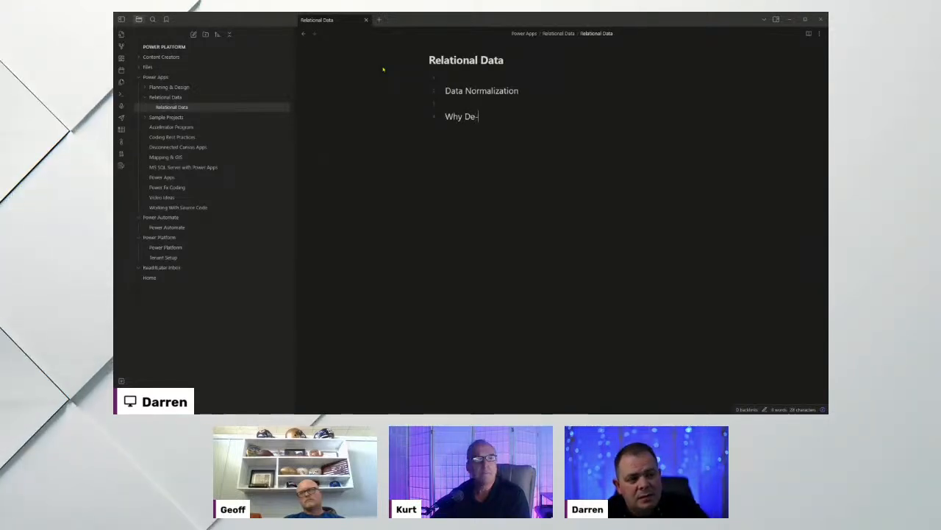
type("normalize")
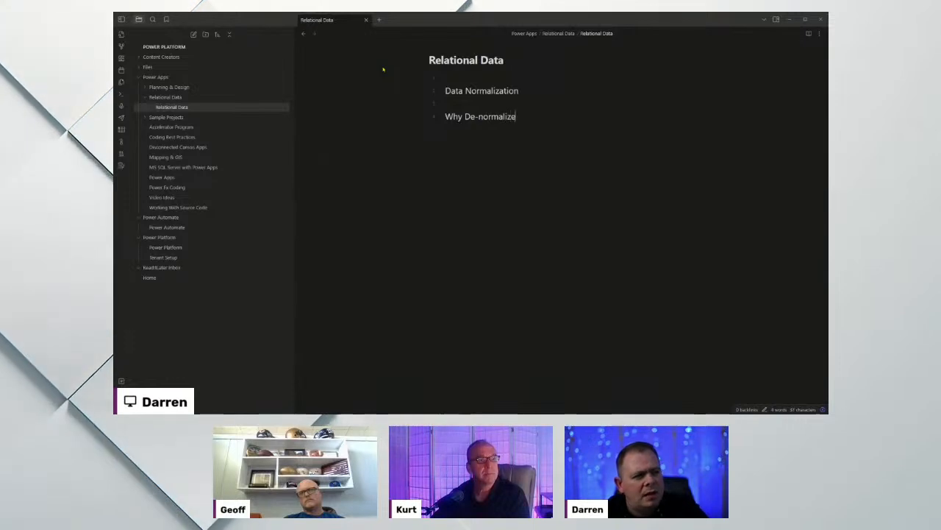
key("Return")
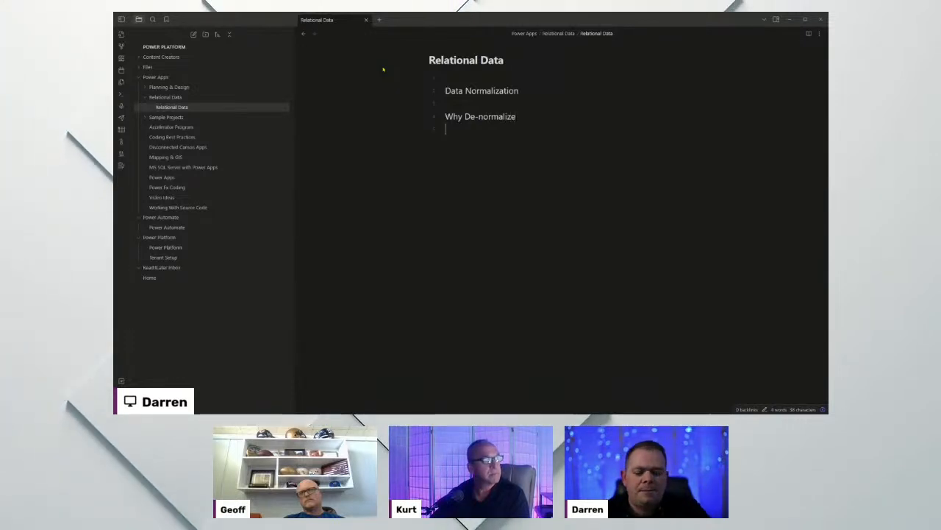
Insert the topic Types of RDBS above Data Normalization, with -OLTP as an indented entry beneath it.
key("Up")
key("Up")
key("Up")
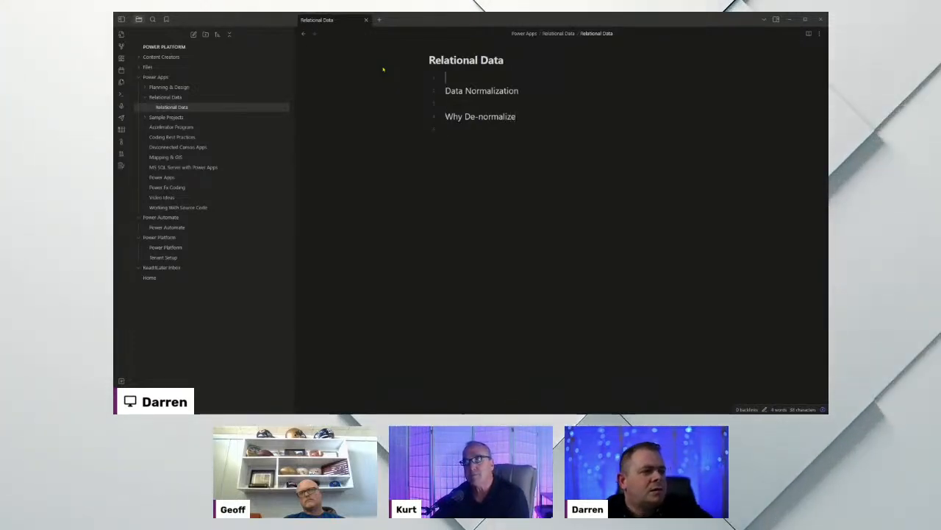
key("Return")
key("Return")
key("Return")
key("Up")
type("Types of R")
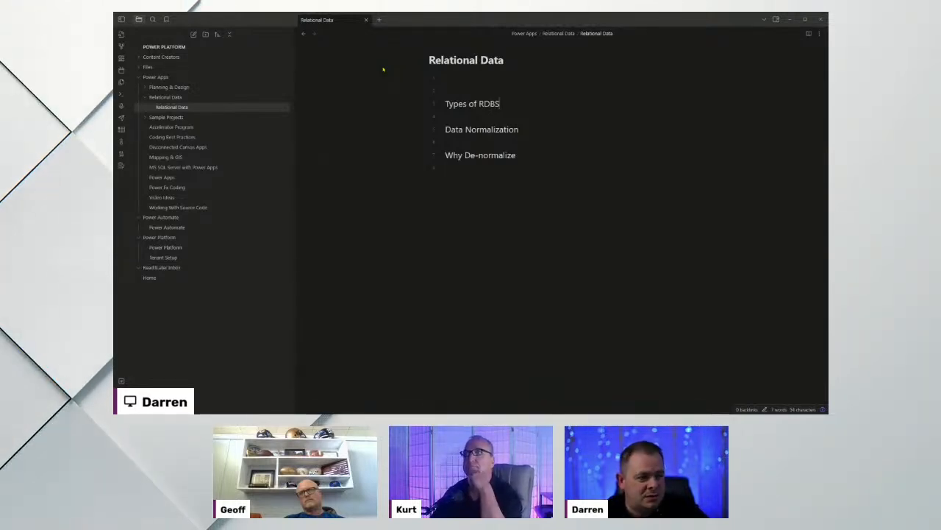
key("Return")
key("Tab")
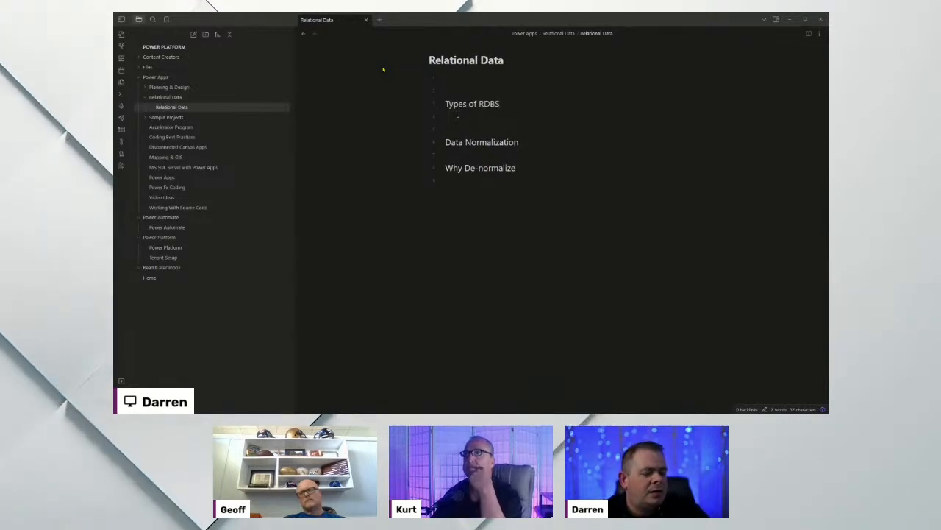
type("-OLT")
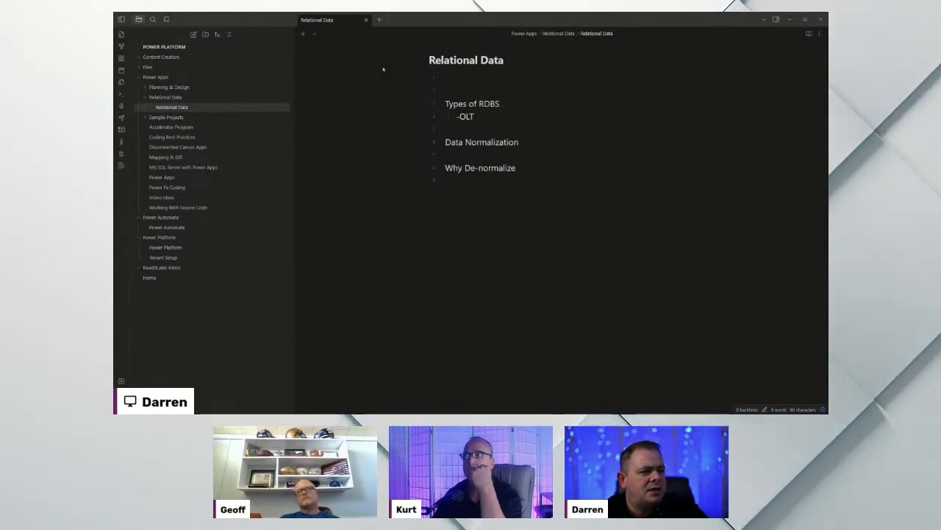
type("P")
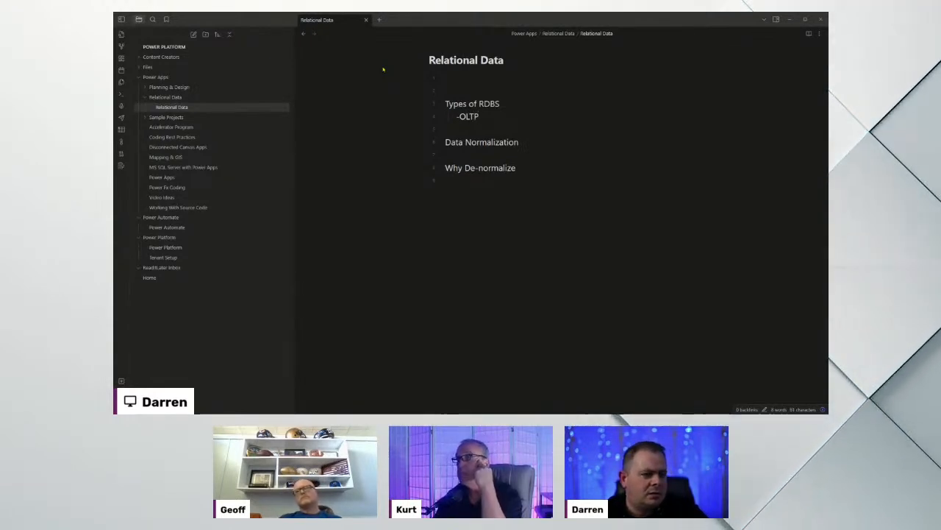
Add a Data Warehouses entry below OLTP and give it the indented sub-entry Reporting.
key("Return")
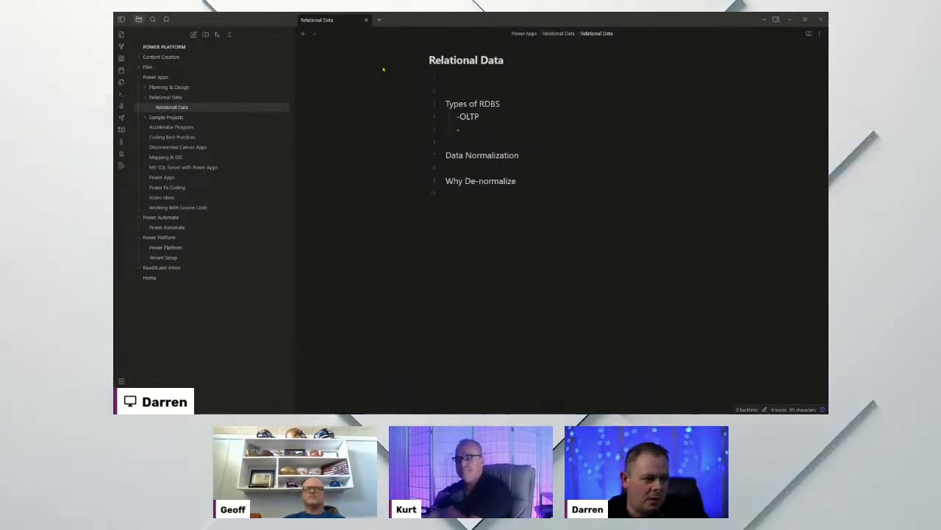
type("Data")
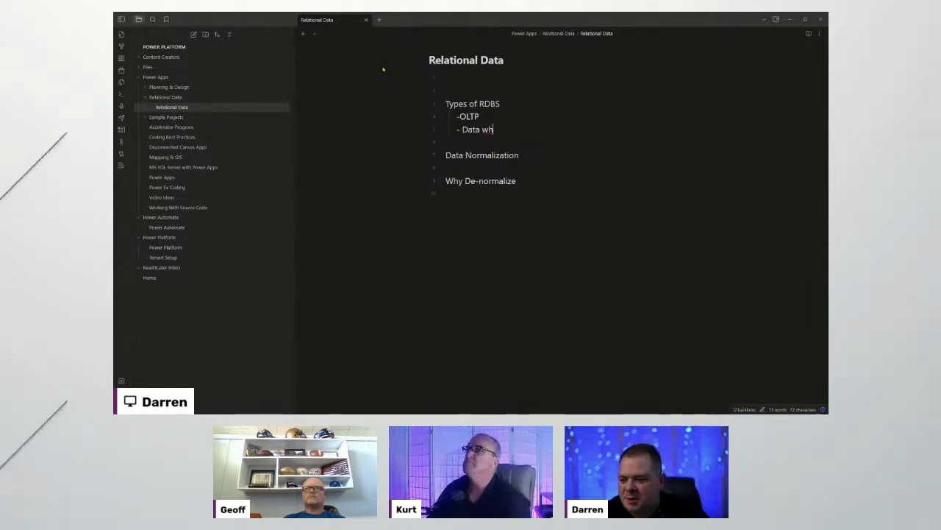
type("warehouses")
key("ctrl+Left")
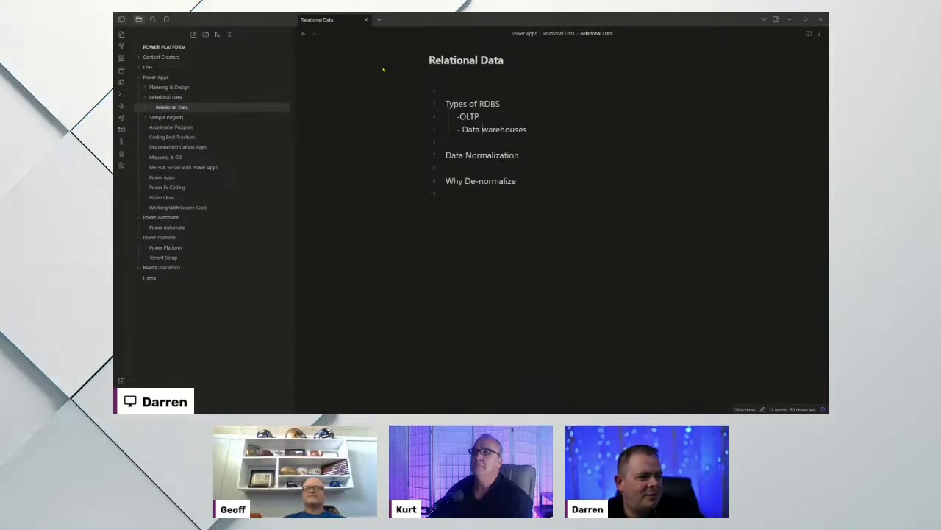
key("Delete")
type("W")
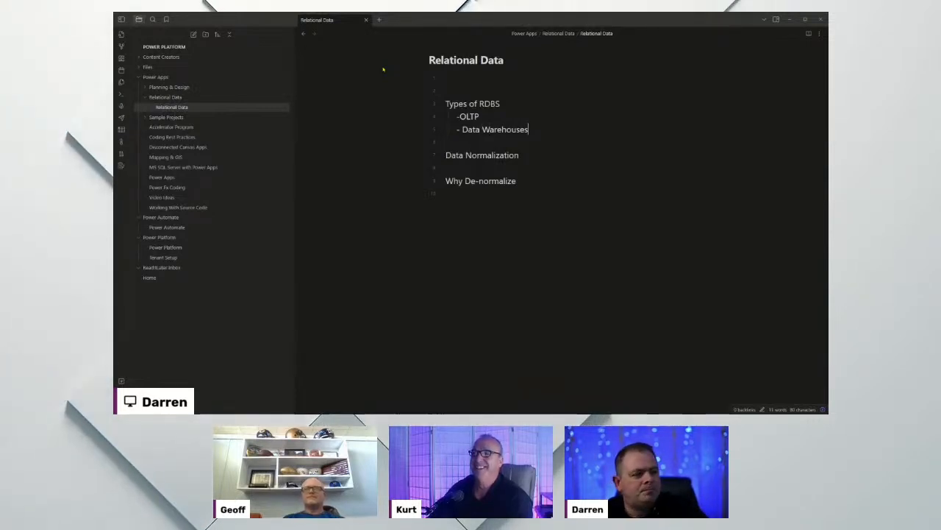
key("End")
key("Return")
key("Tab")
type("Repo")
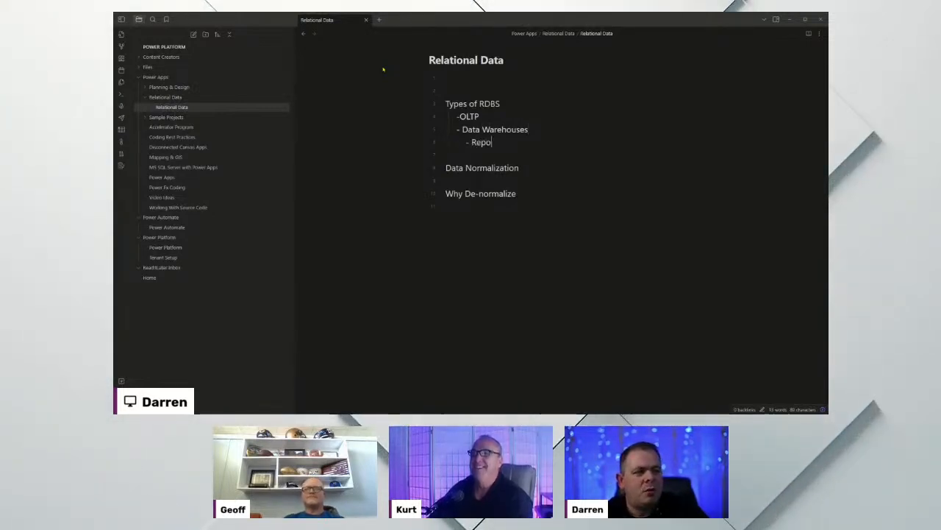
type("rting")
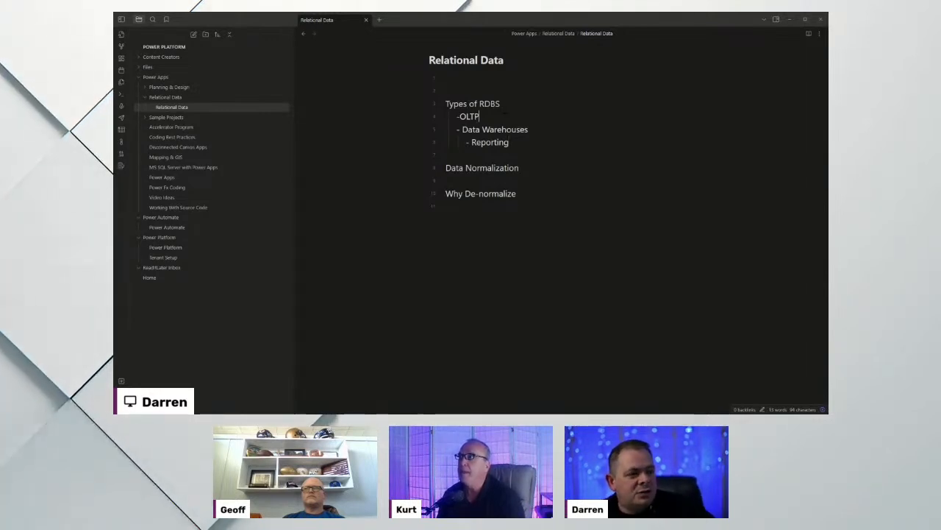
Add the indented sub-entry -Data is viewed/edited beneath OLTP.
left_click(506, 114)
key("Return")
key("Tab")
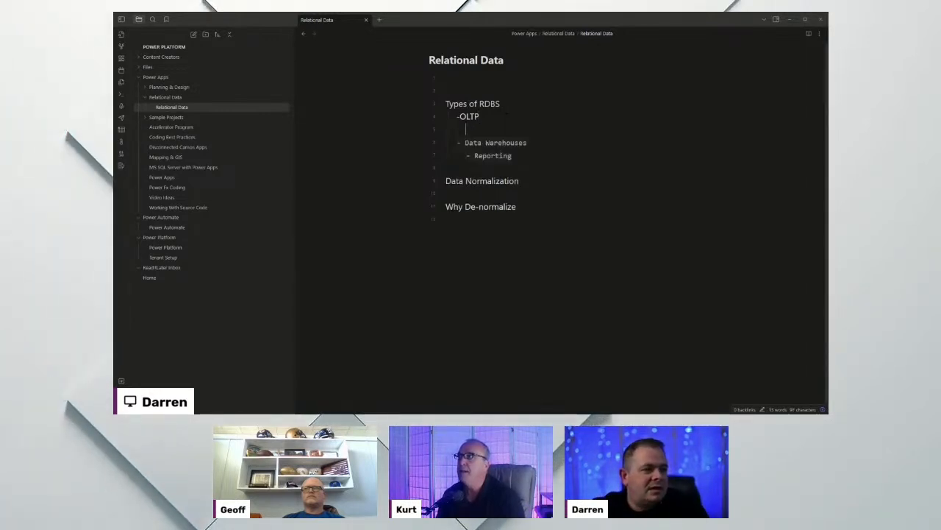
type("-D")
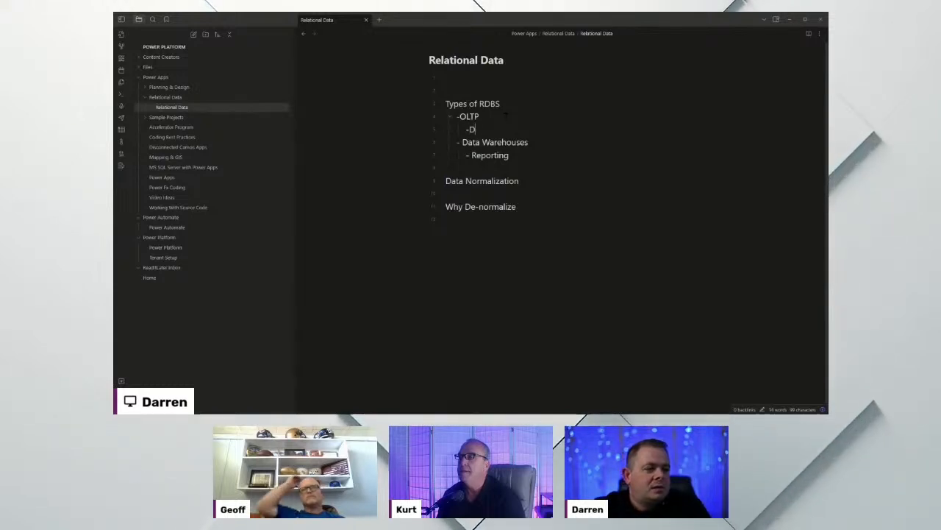
type("ata is")
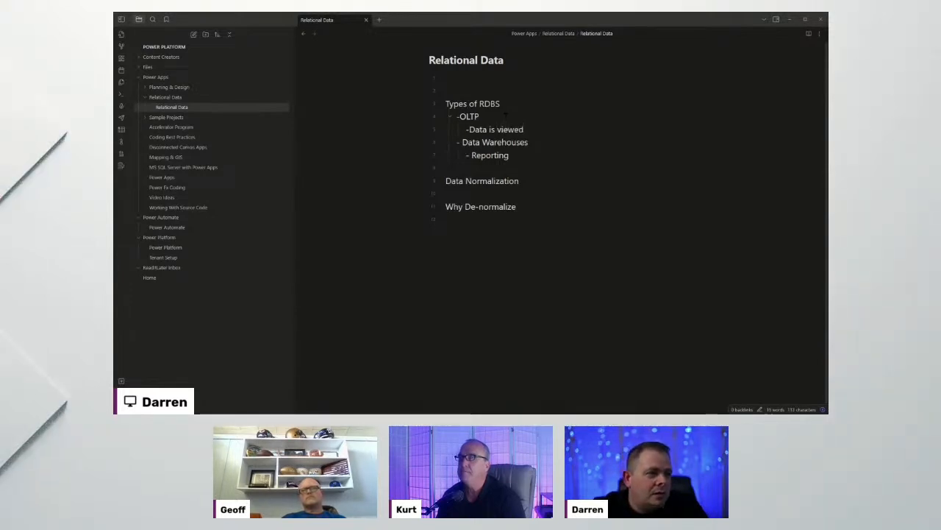
type("viewed")
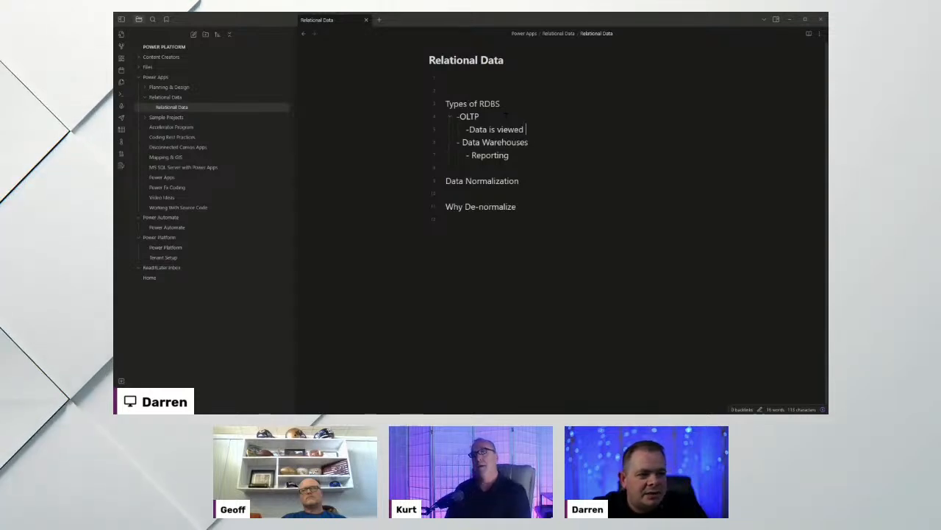
key("BackSpace")
type("/edited")
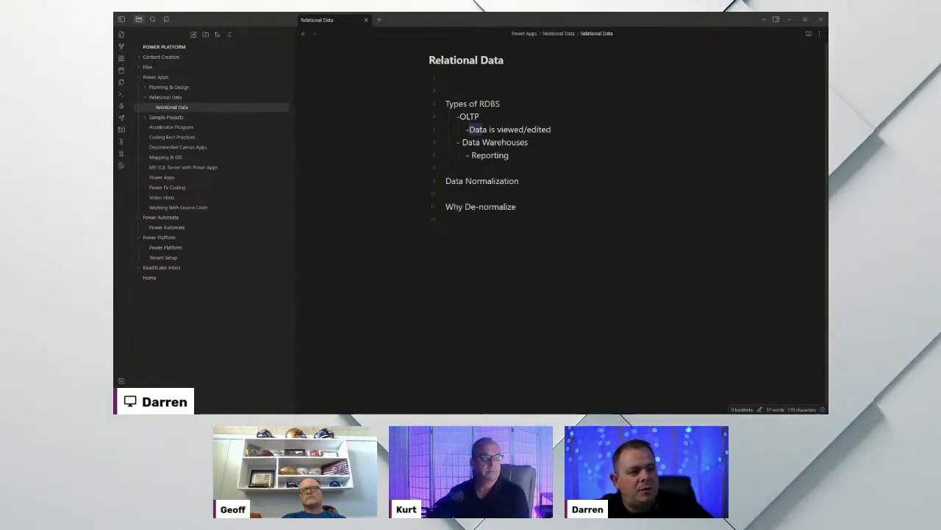
Go over the viewed/edited, Data Warehouses and Why De-normalize lines of the note.
left_click_drag(470, 130, 572, 128)
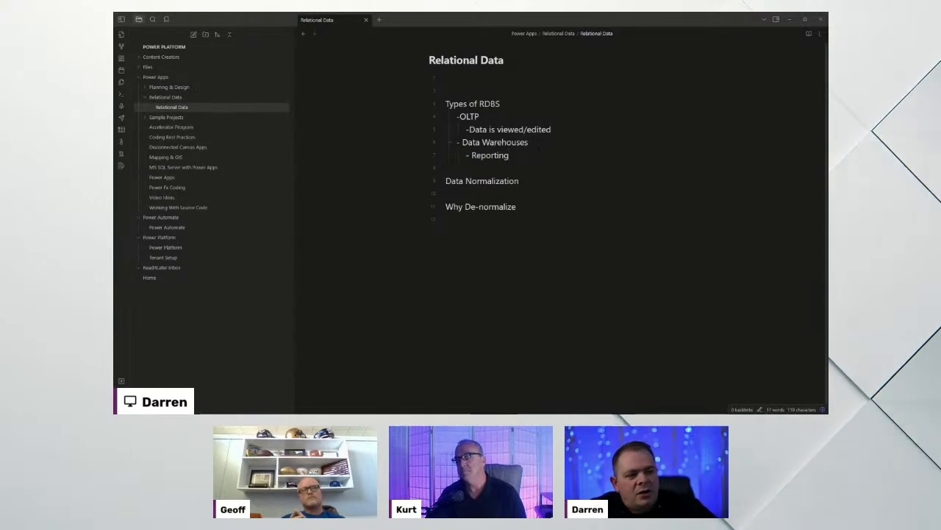
left_click_drag(528, 143, 481, 142)
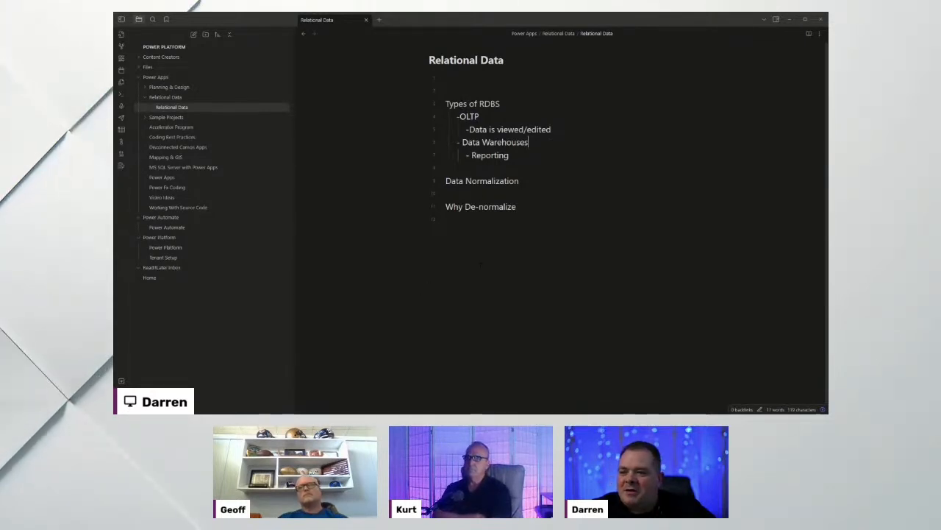
left_click(517, 207)
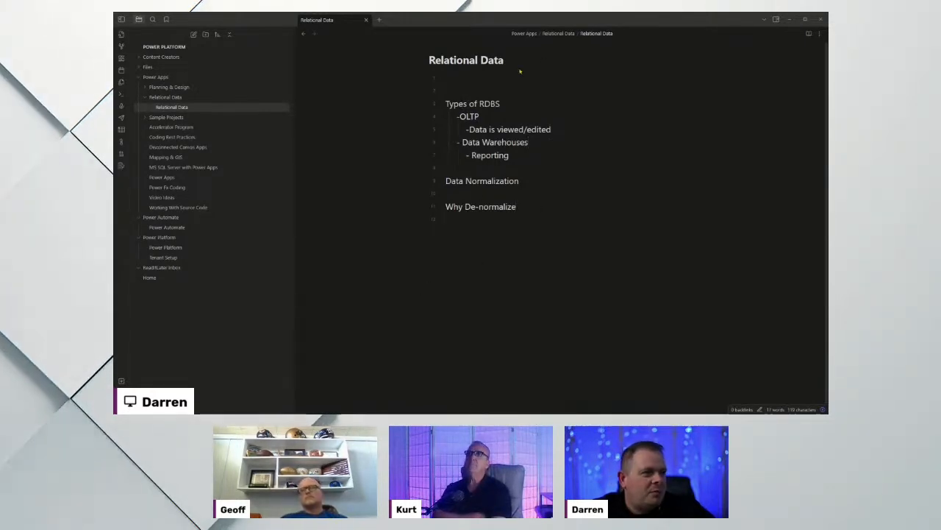
Switch to the Onboarding diagram in SQL Server Management Studio and bring the Users, Document and Requirement tables into view.
left_click_drag(552, 20, 490, 12)
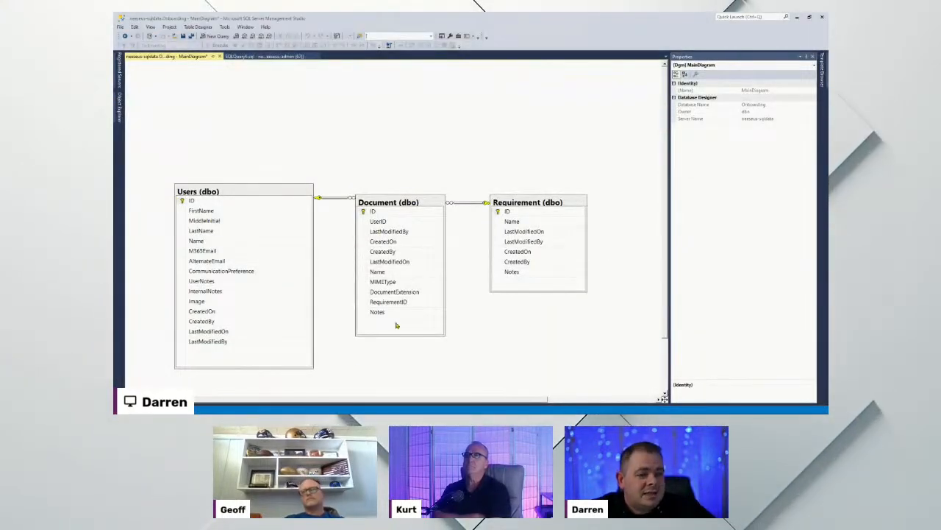
scroll(537, 368, "down", 3)
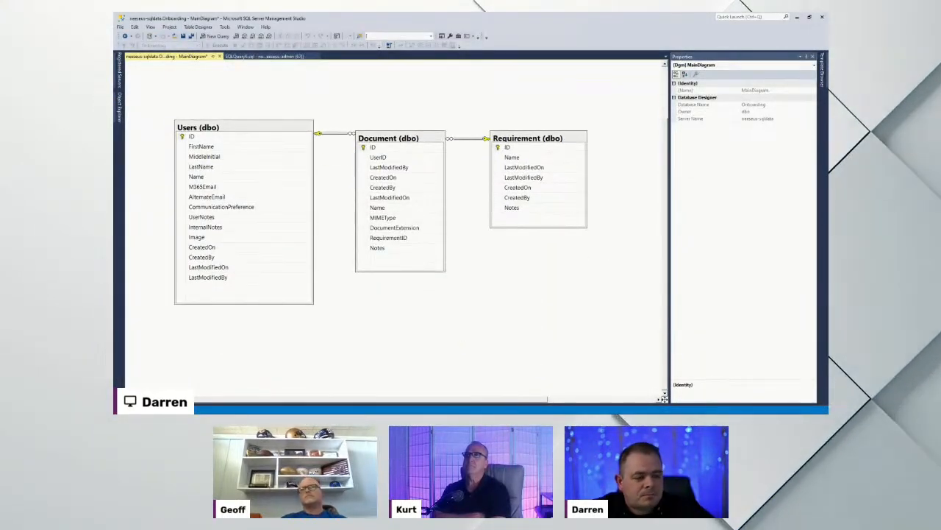
left_click_drag(385, 403, 330, 400)
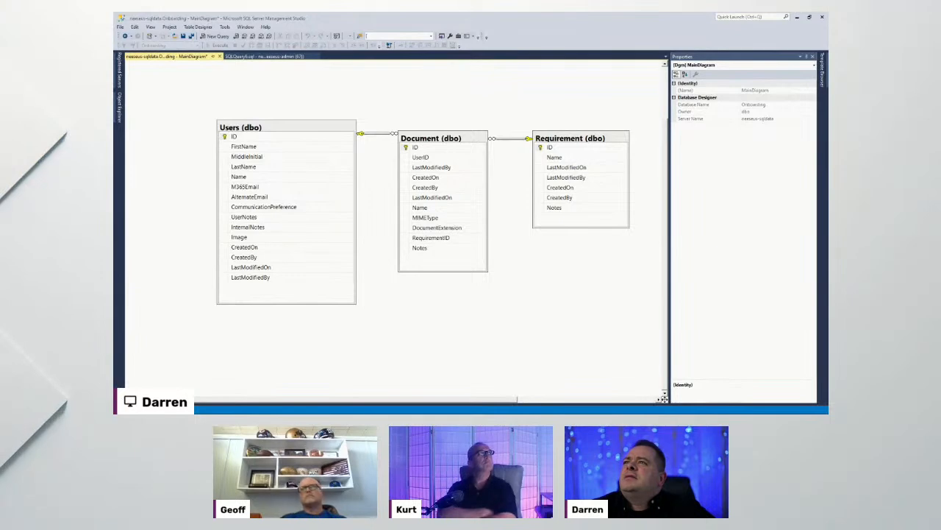
Switch to the YouTube video How to Build a Quiz Power App and examine its Quiz App diagram in full screen and theater mode.
left_click_drag(828, 67, 165, 115)
left_click(562, 113)
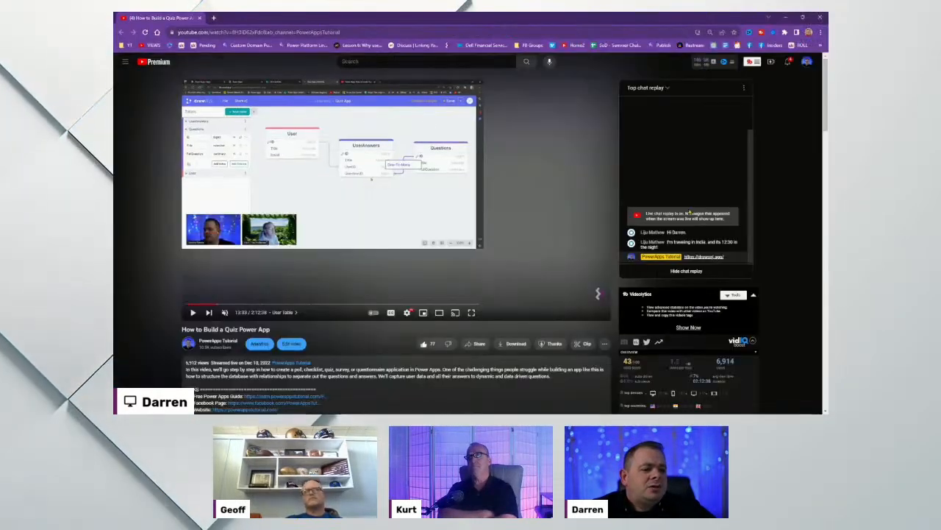
left_click(598, 312)
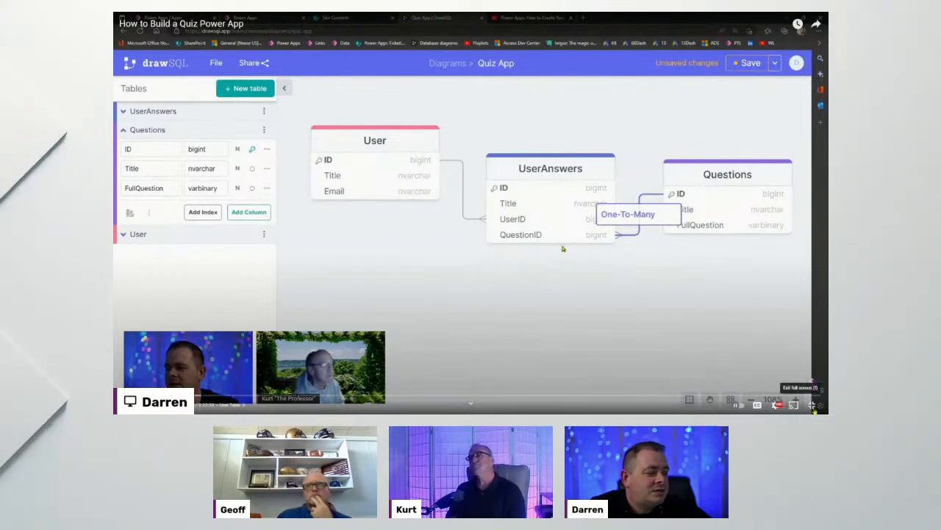
left_click(812, 405)
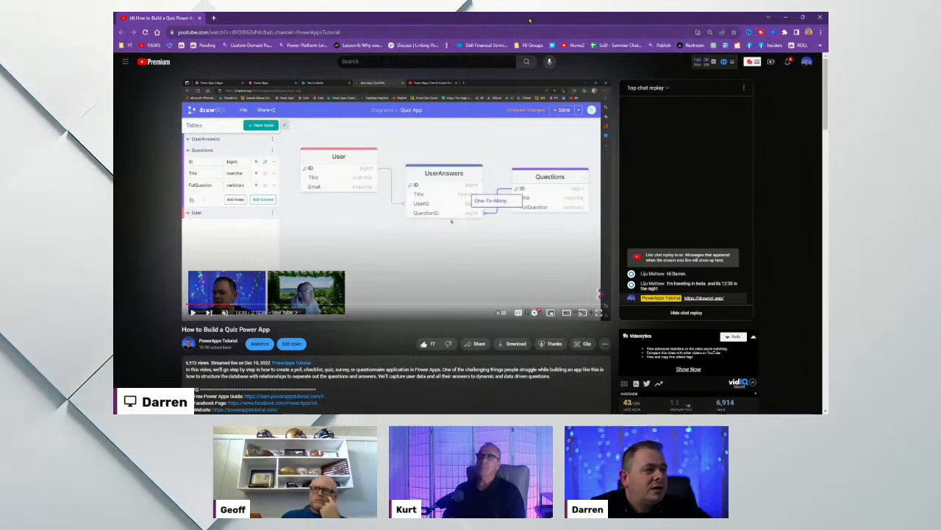
left_click(566, 313)
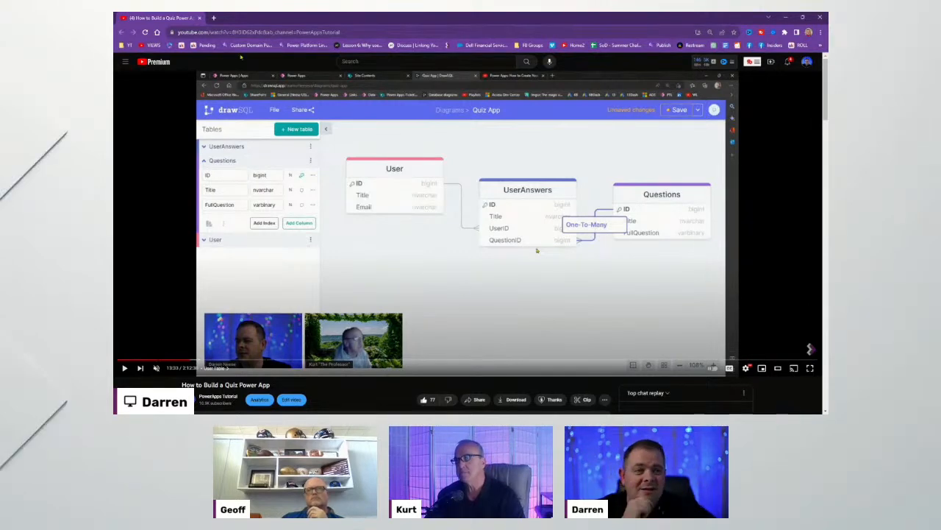
Switch back to the Onboarding diagram in SQL Server Management Studio and create a table named Questionnaire, placed below the Document table.
key("alt+Tab")
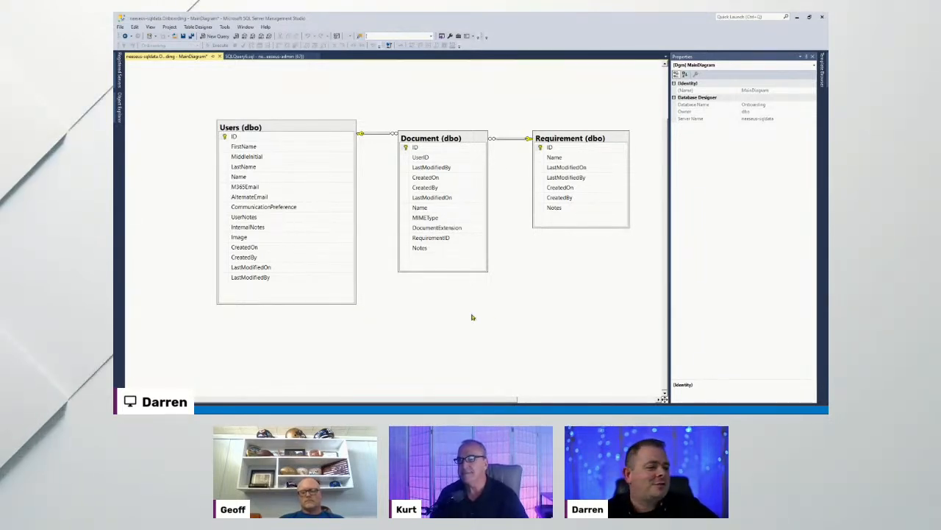
right_click(415, 319)
left_click(441, 321)
type("Questionnaire")
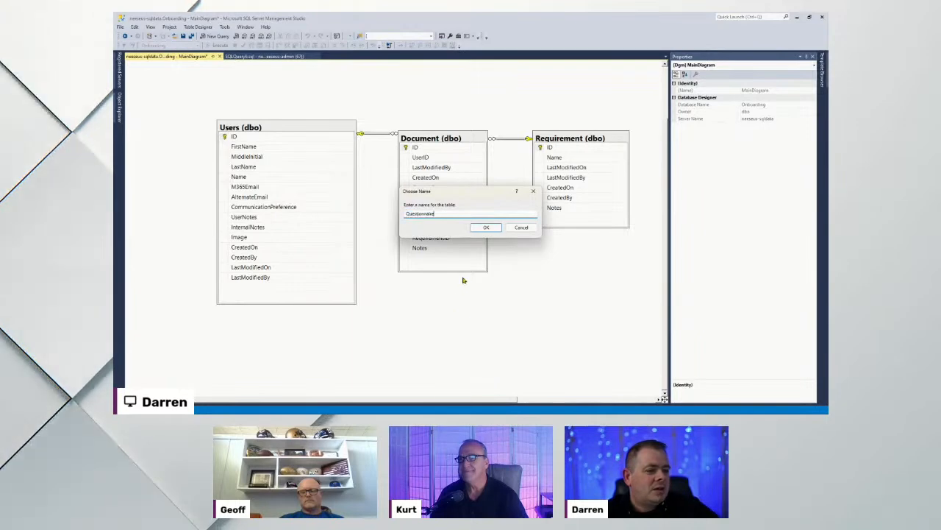
left_click(488, 227)
left_click_drag(666, 277, 665, 301)
left_click_drag(528, 284, 509, 251)
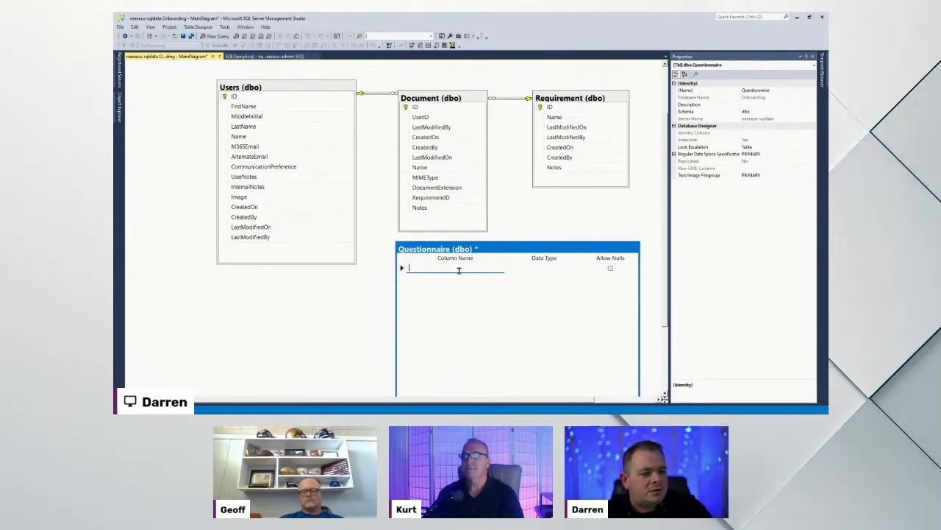
Add an ID column of type int to Questionnaire and make it the primary key with identity enabled.
type("ID")
key("Tab")
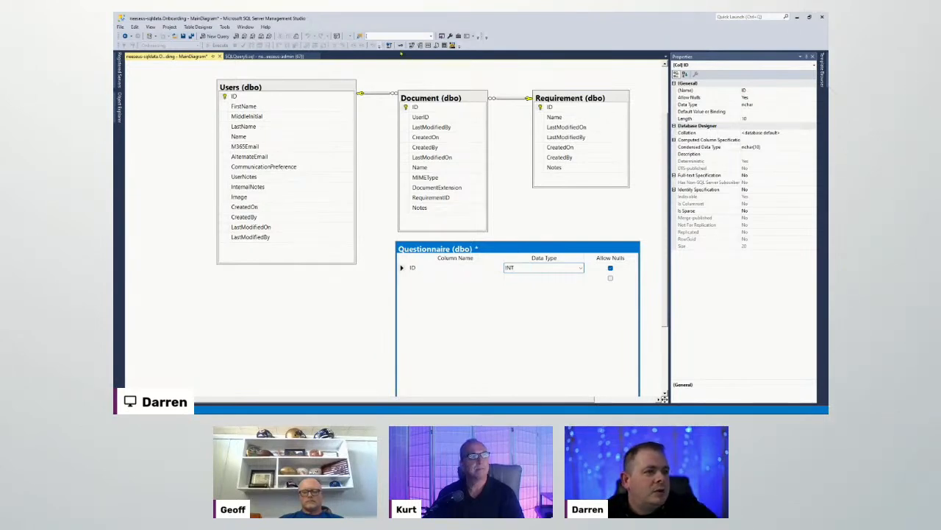
type("INT")
key("Return")
double_click(710, 183)
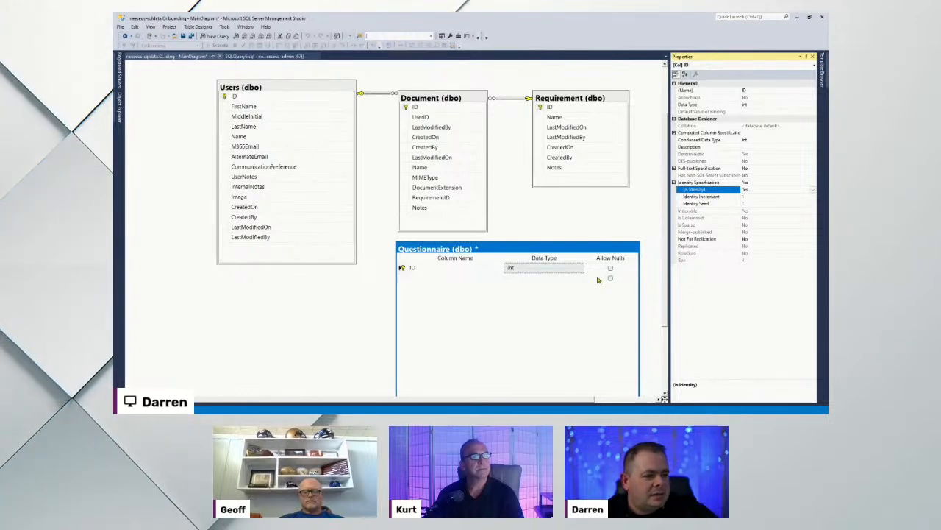
Copy the LastModifiedOn through Notes columns from Requirement into Questionnaire and move that table into the open space below Users and Document.
left_click(539, 129)
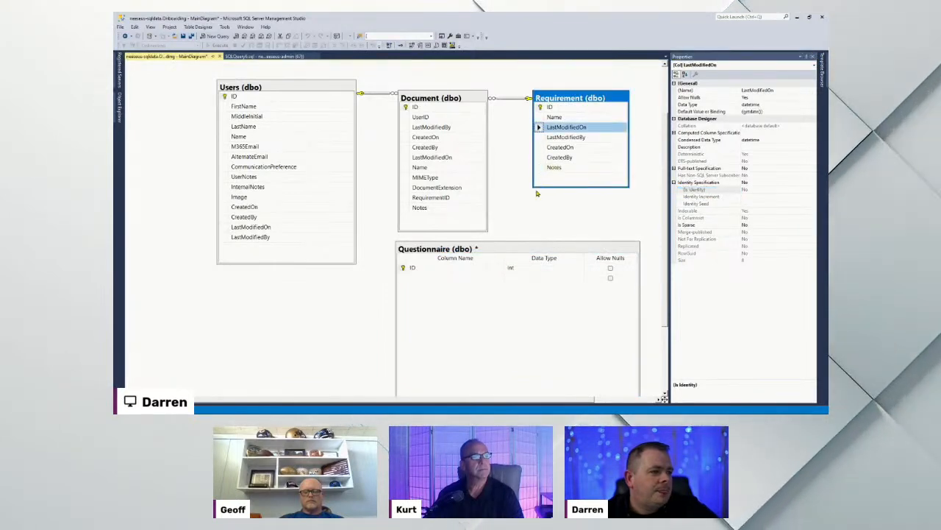
left_click(541, 167, "shift")
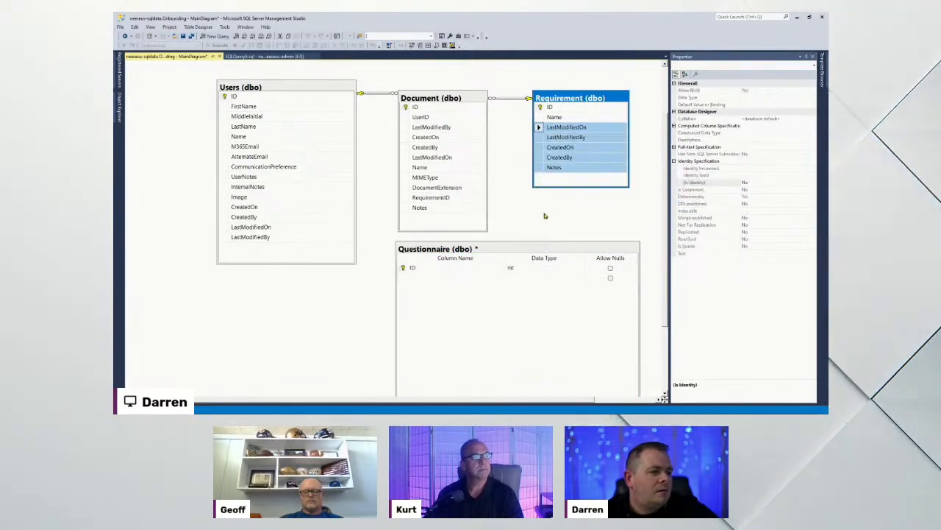
left_click(404, 280)
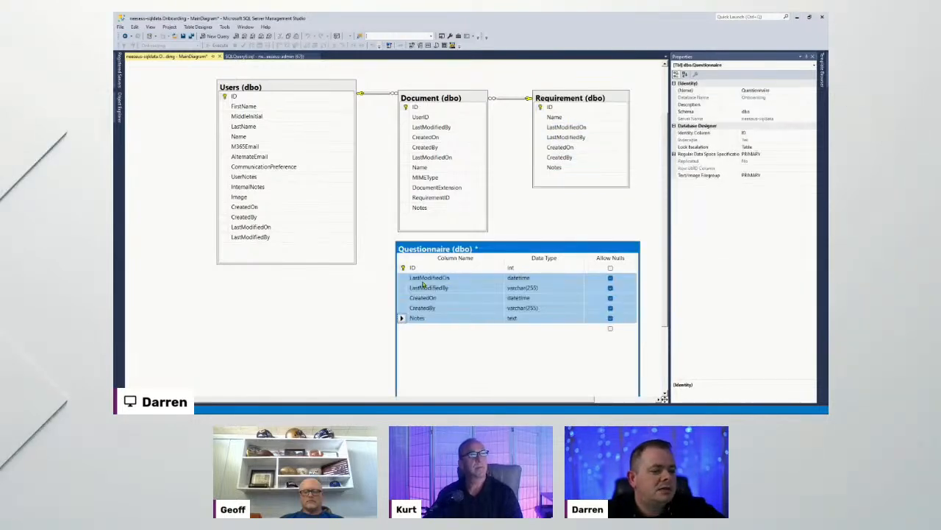
key("ctrl+v")
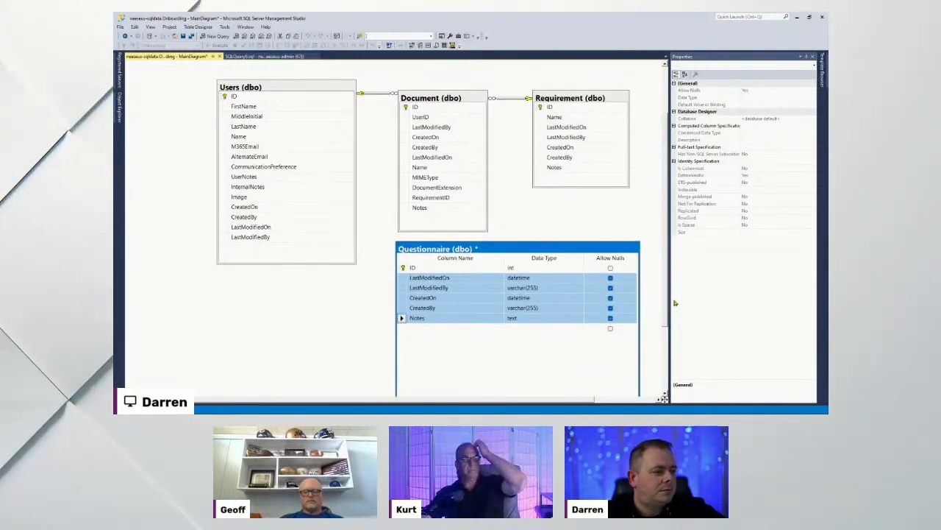
scroll(666, 295, "down", 3)
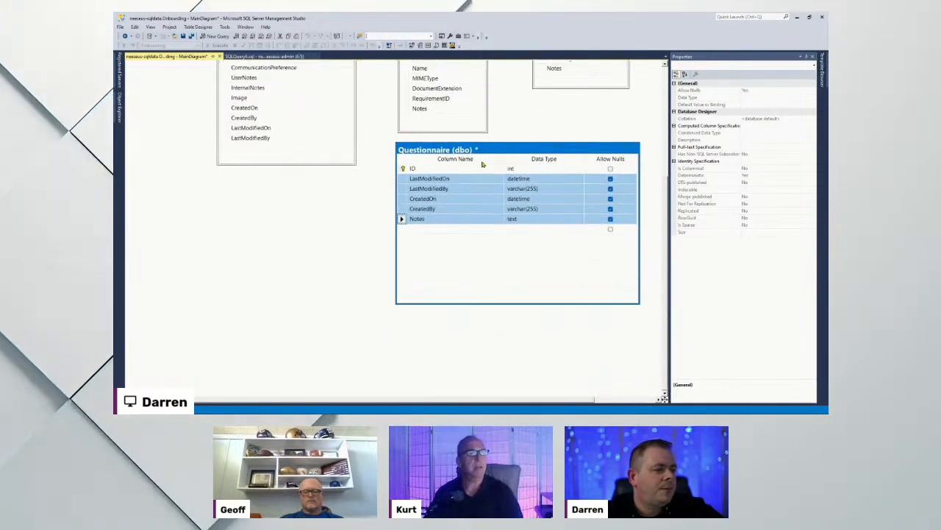
left_click(483, 167)
left_click_drag(483, 167, 362, 231)
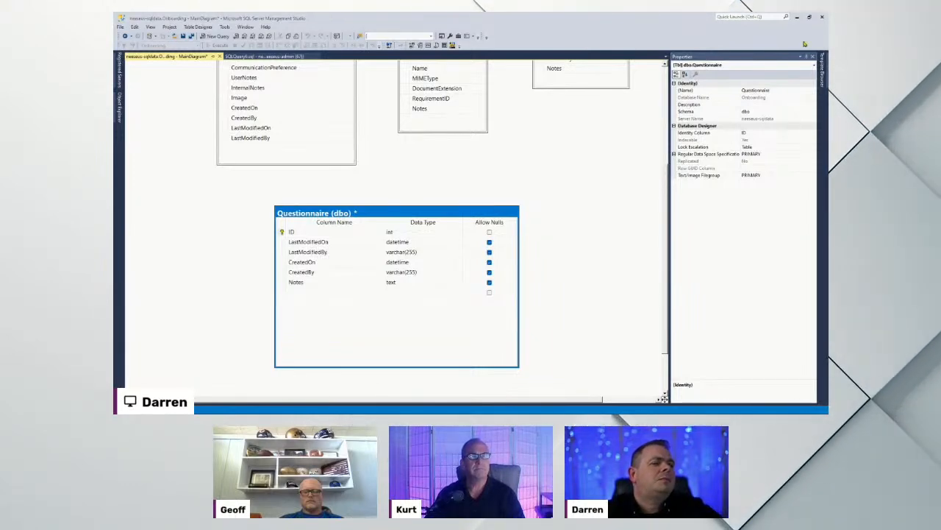
Insert a Name column of type varchar(255) above LastModifiedOn in the Questionnaire table.
right_click(280, 243)
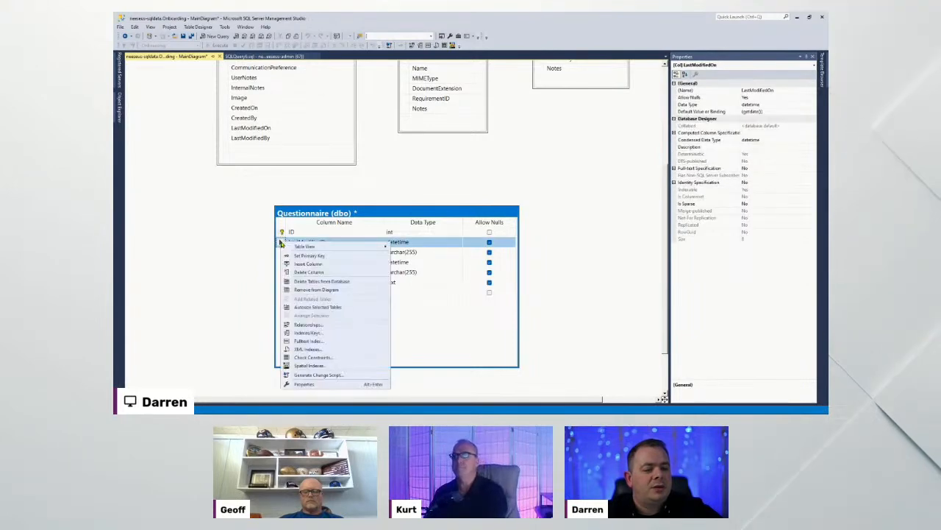
left_click(309, 264)
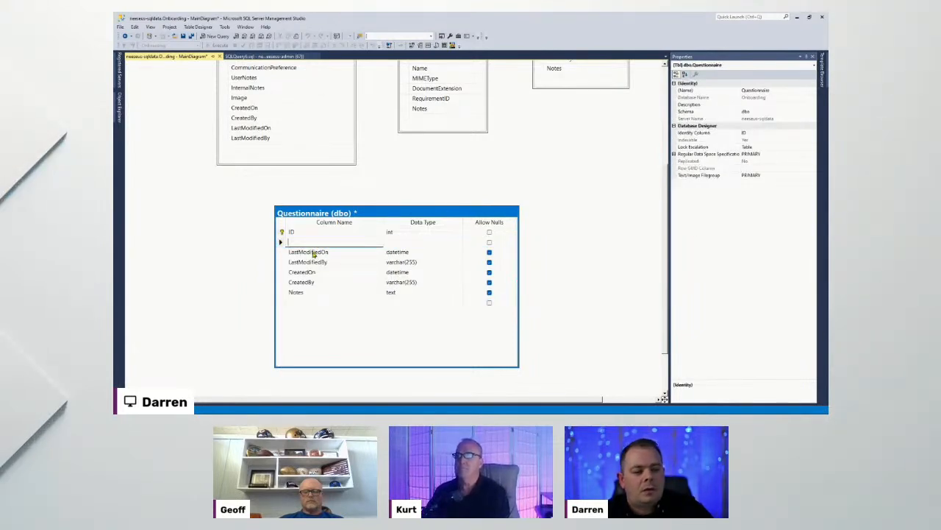
type("Nam")
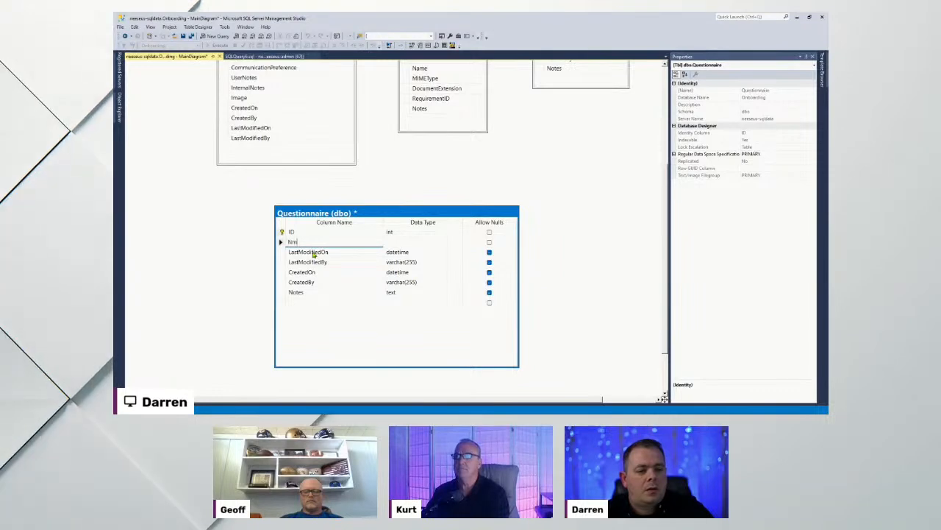
type("e")
key("Tab")
type("va")
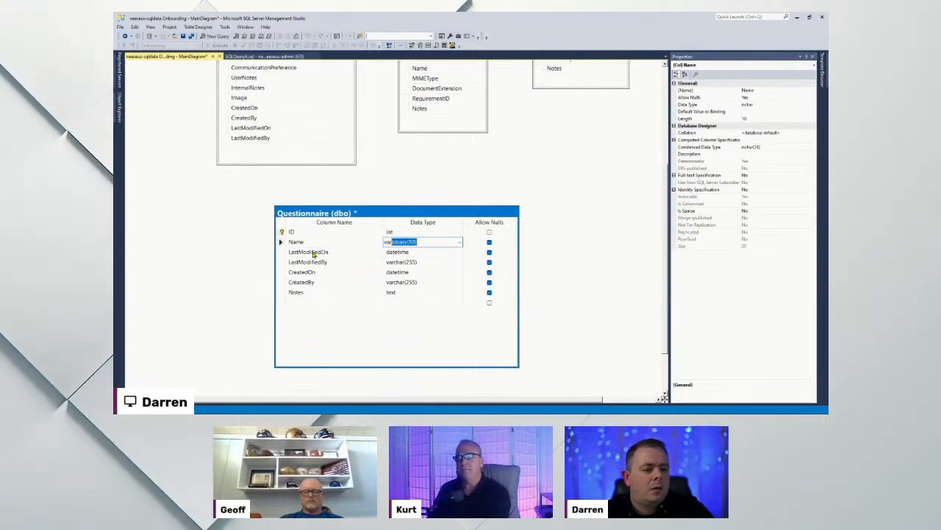
type("rchar(2")
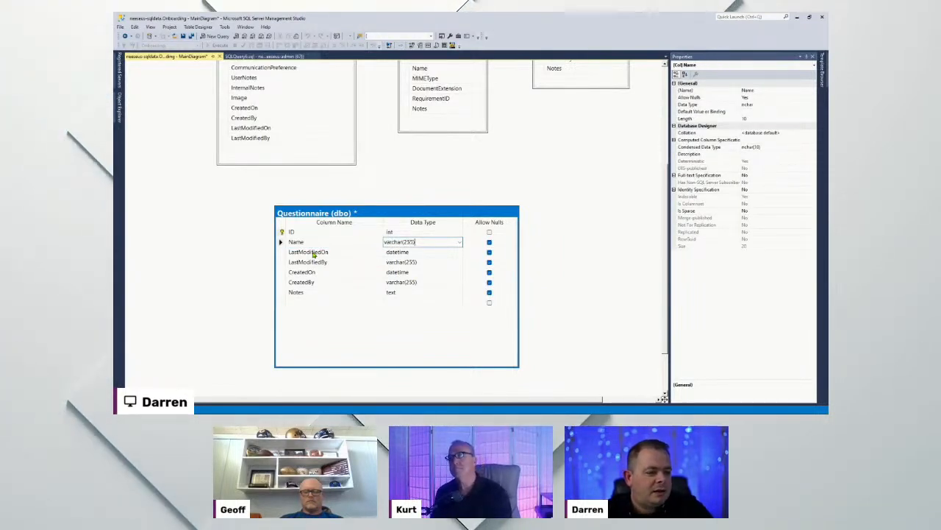
type("55)")
key("Return")
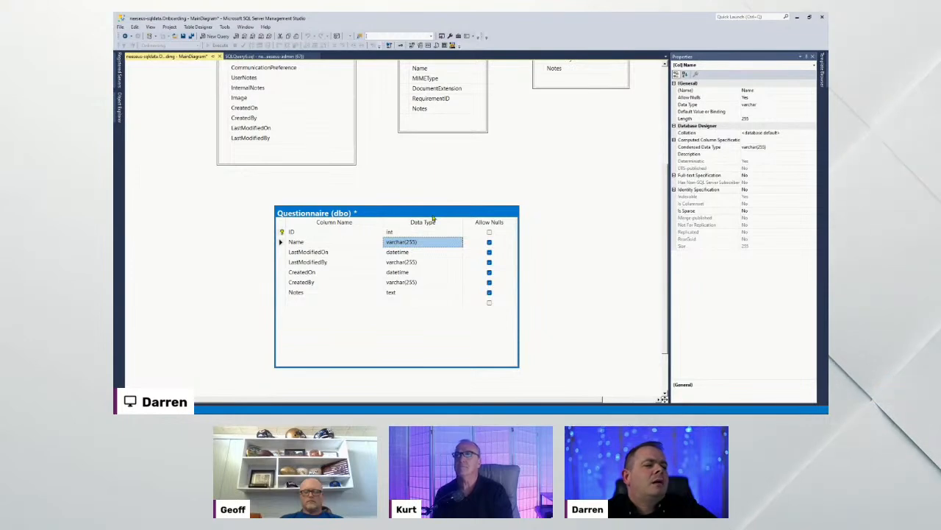
Switch the Questionnaire table to show only column names and reposition it in the open area below the other tables.
left_click_drag(391, 225, 391, 225)
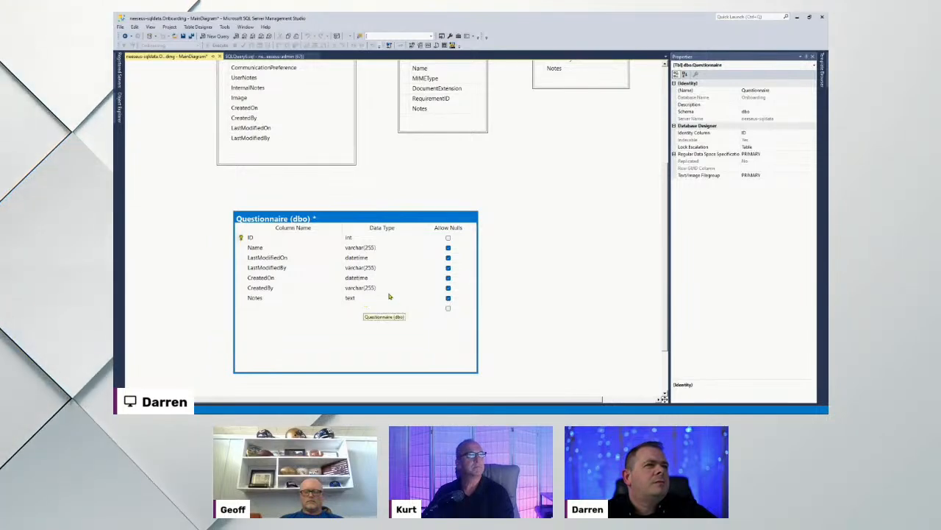
scroll(668, 306, "down", 2)
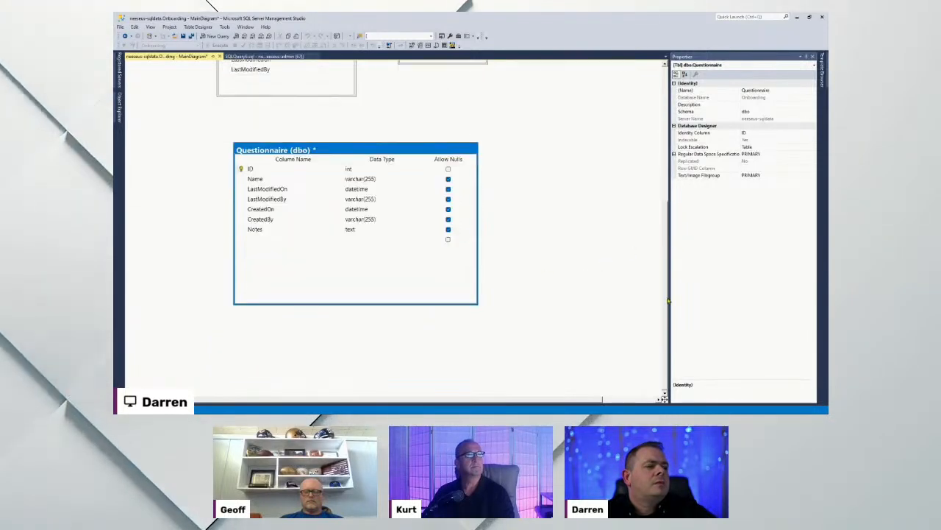
left_click_drag(363, 153, 378, 196)
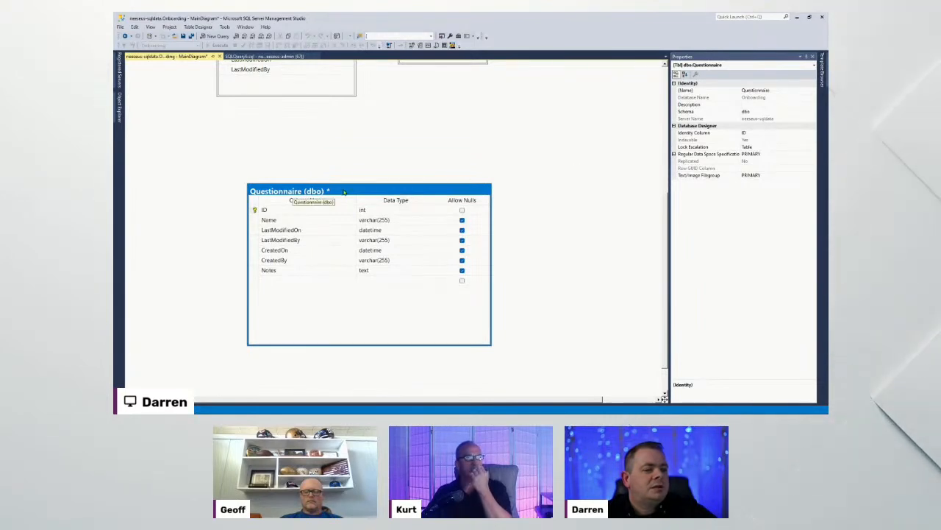
right_click(342, 192)
mouse_move(442, 199)
left_click(470, 202)
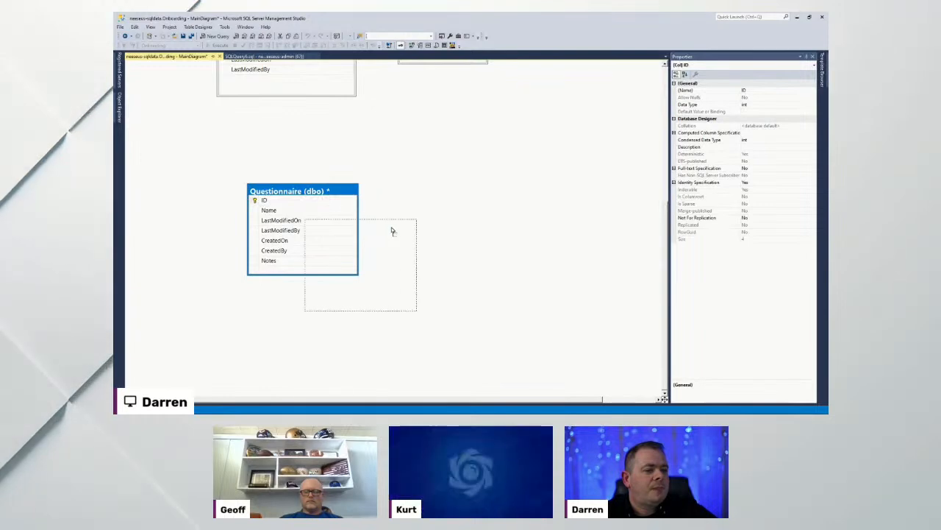
left_click_drag(392, 231, 395, 225)
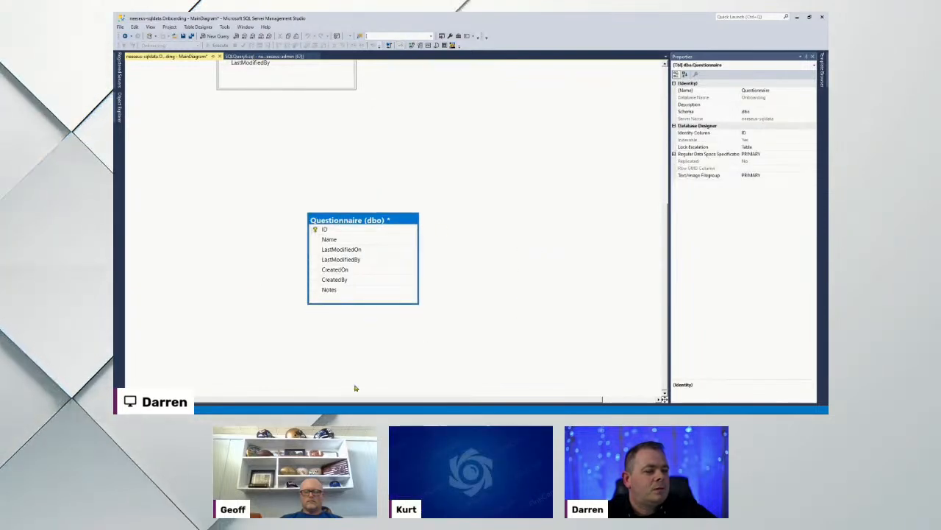
left_click(353, 331)
left_click_drag(385, 220, 431, 190)
Create a table named Question and place it to the right of the Questionnaire table.
right_click(500, 197)
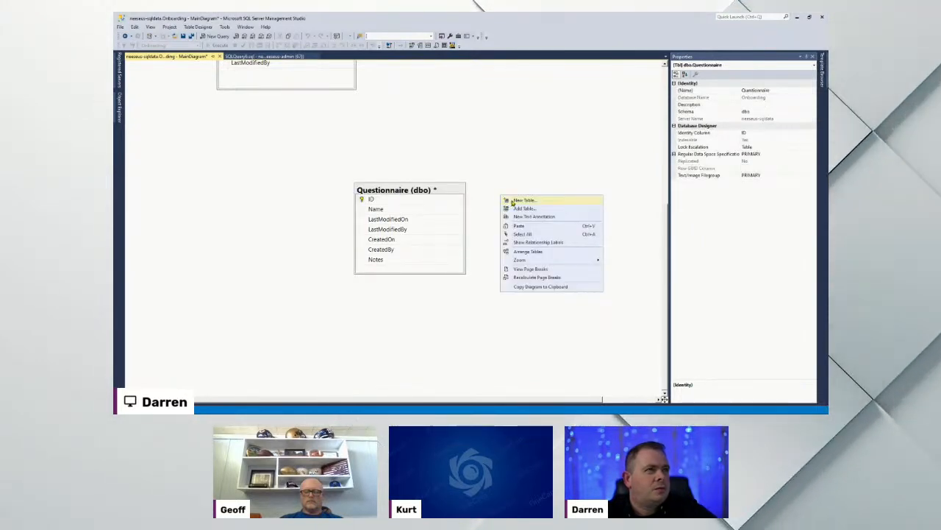
left_click(523, 200)
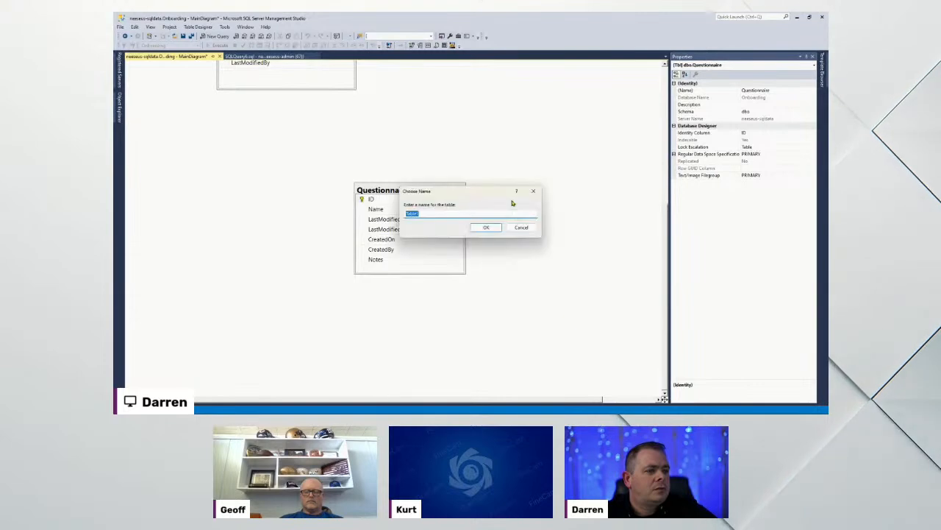
left_click_drag(497, 199, 487, 239)
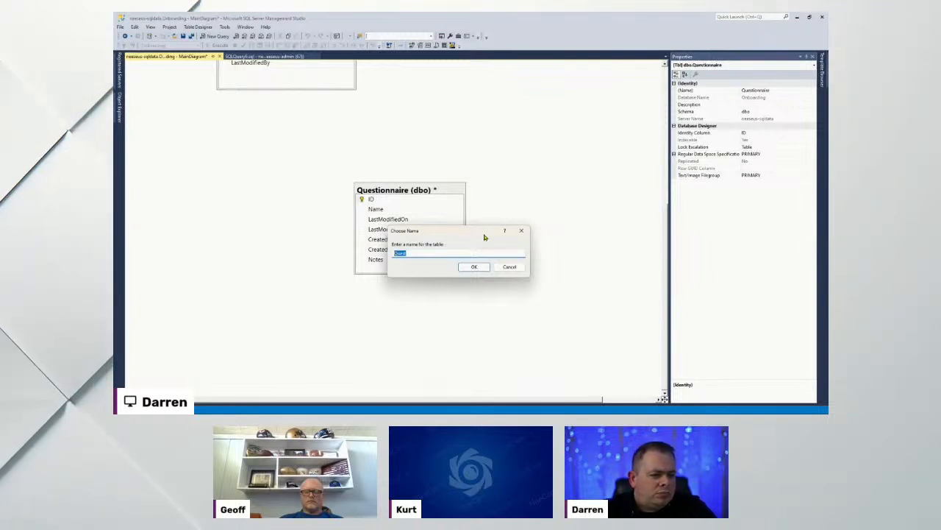
type("Question")
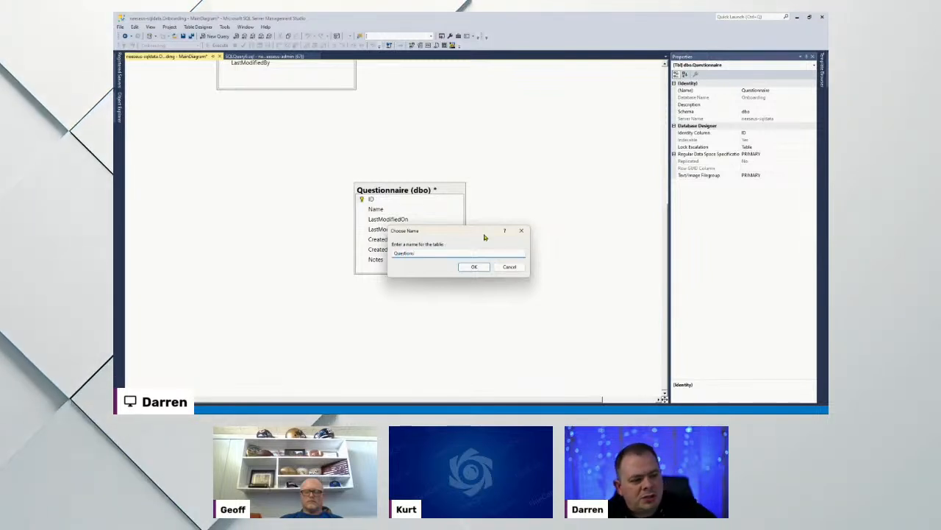
left_click(475, 266)
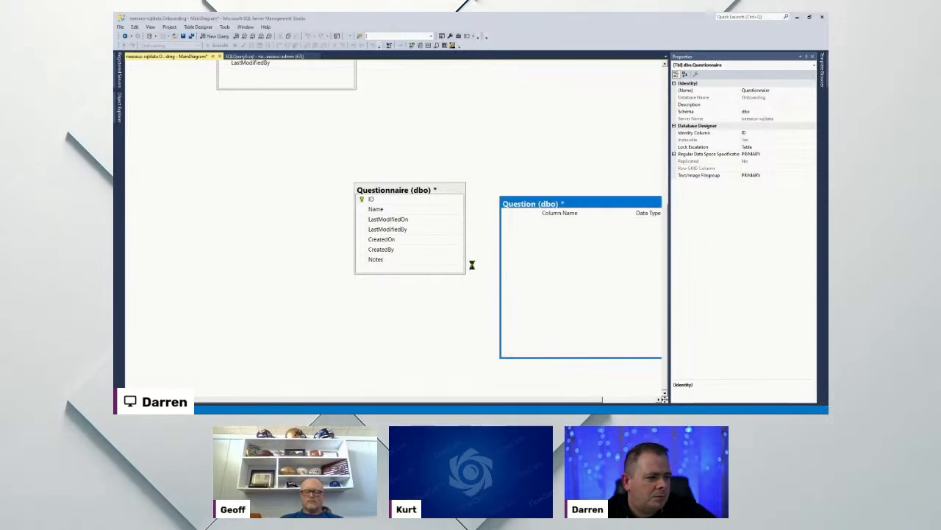
left_click_drag(598, 207, 537, 141)
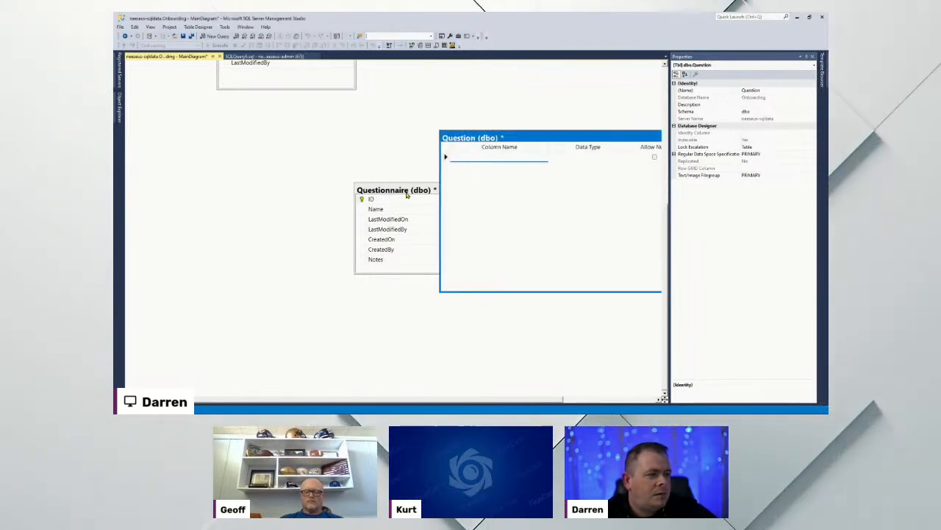
Move the Questionnaire table below Users, clear of the Question table, and show it in the standard view with data types and nulls.
left_click_drag(416, 190, 210, 133)
right_click(209, 133)
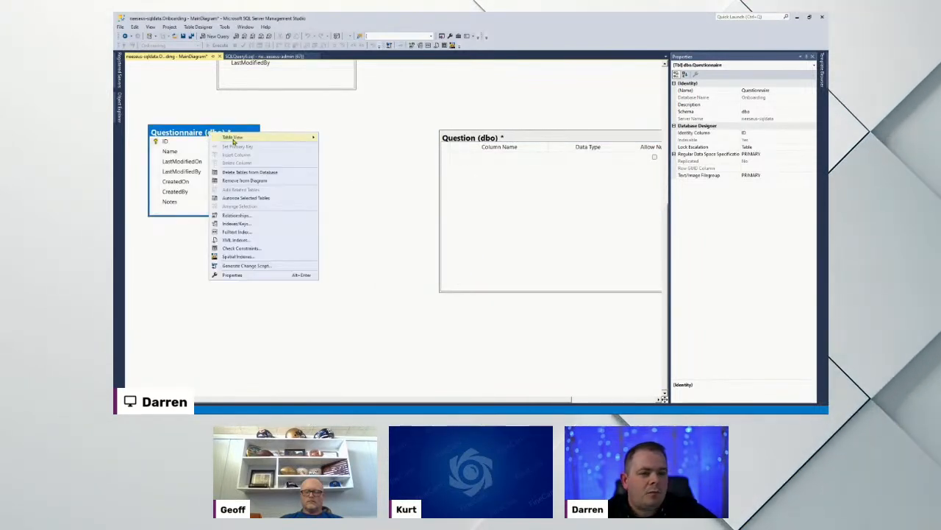
mouse_move(245, 135)
left_click(340, 138)
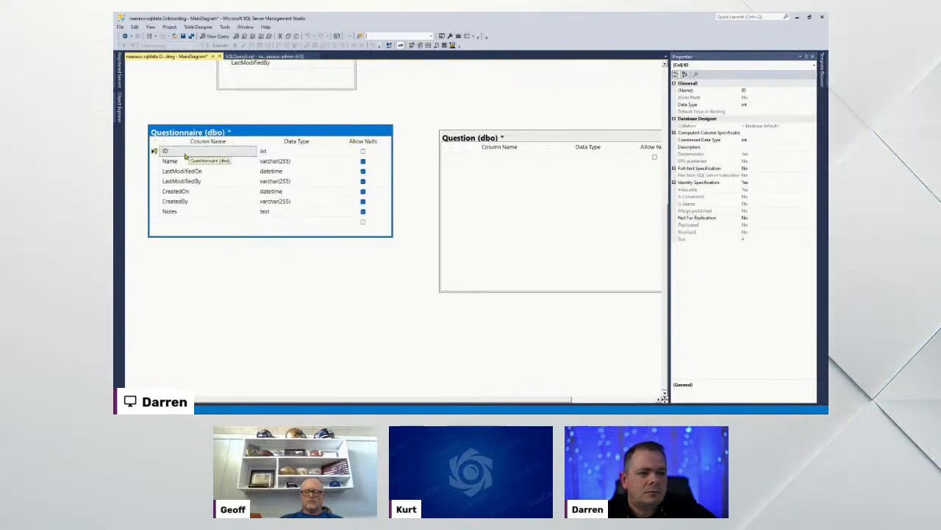
Copy all columns from ID through Notes from Questionnaire into Question, align the tables side by side, and set Question's ID as primary key.
left_click(158, 213, "shift")
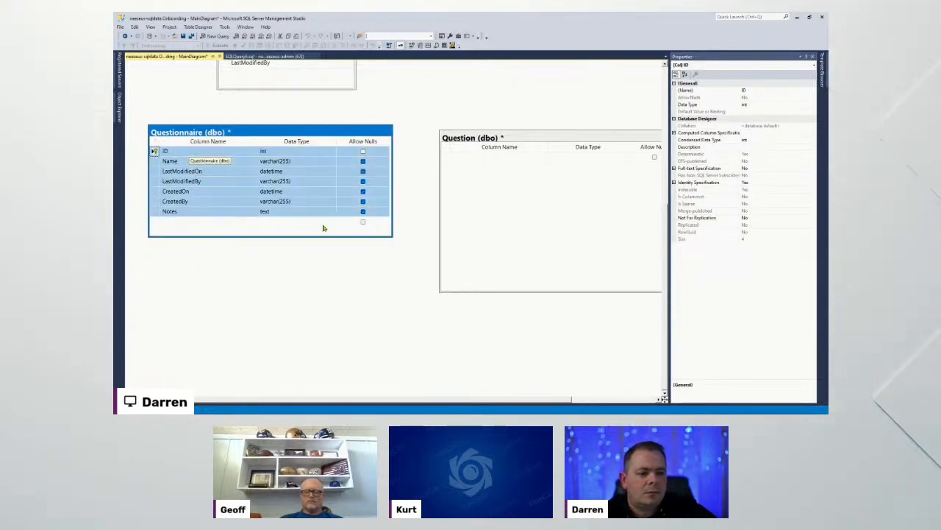
left_click(447, 156)
key("ctrl+v")
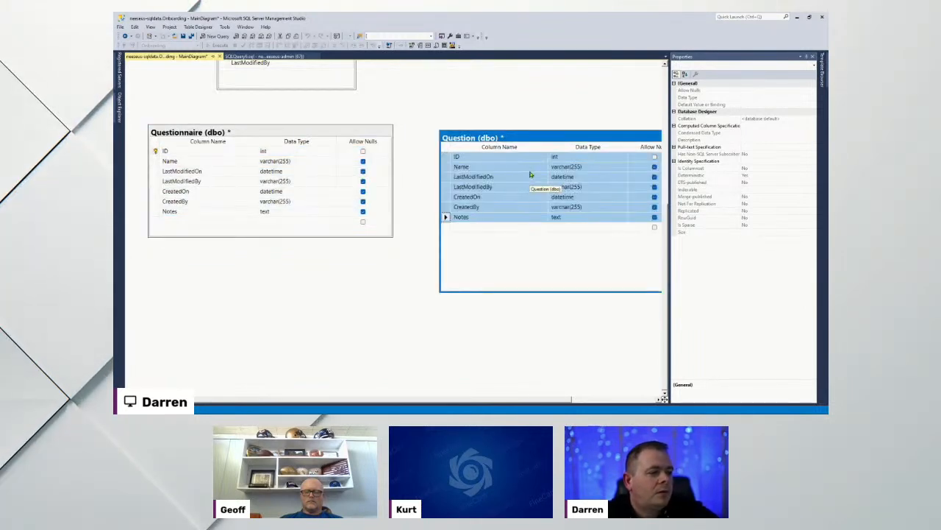
left_click_drag(533, 140, 505, 133)
left_click(451, 148)
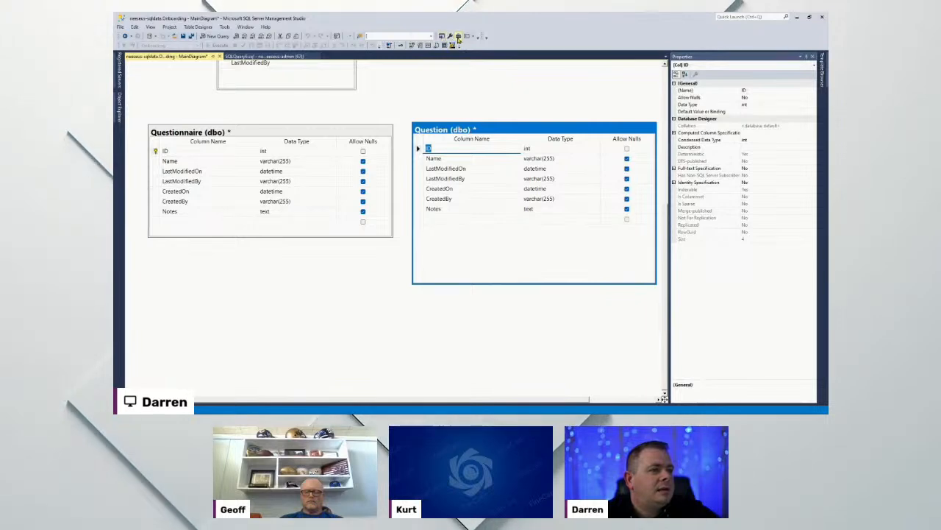
left_click(444, 44)
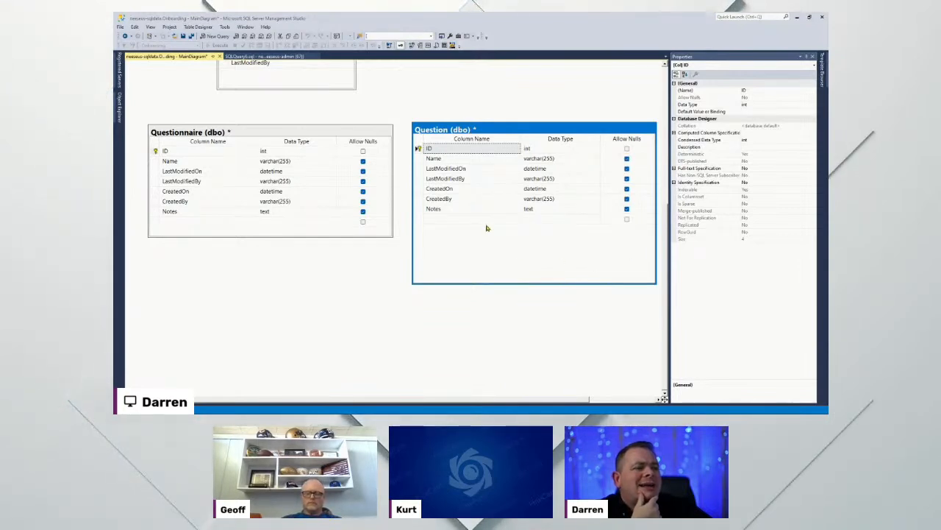
Insert a column named QuestionType between Name and LastModifiedOn in the Question table.
left_click(419, 149)
left_click(419, 169)
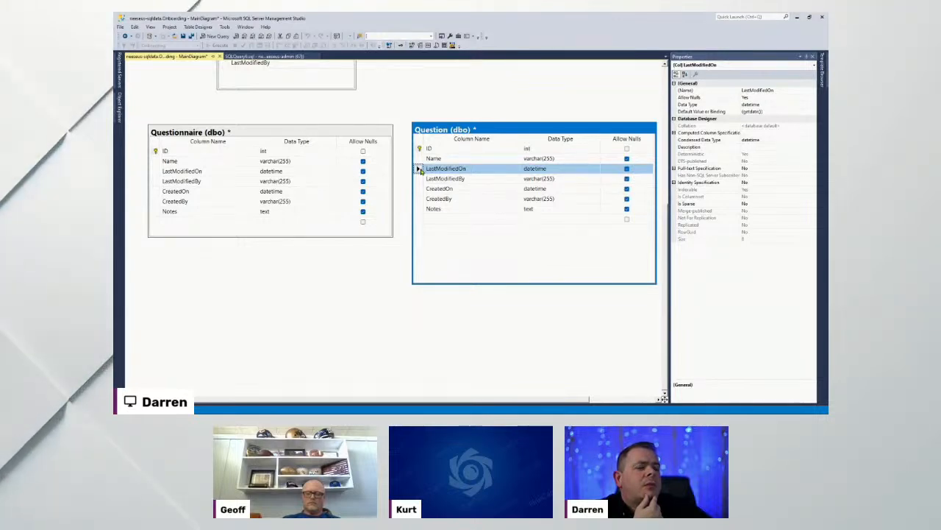
right_click(420, 170)
left_click(448, 190)
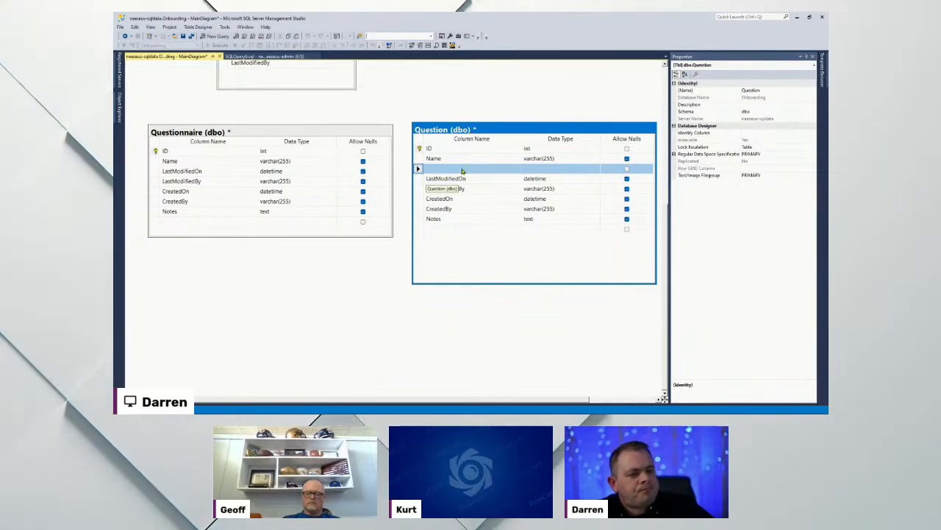
left_click(454, 168)
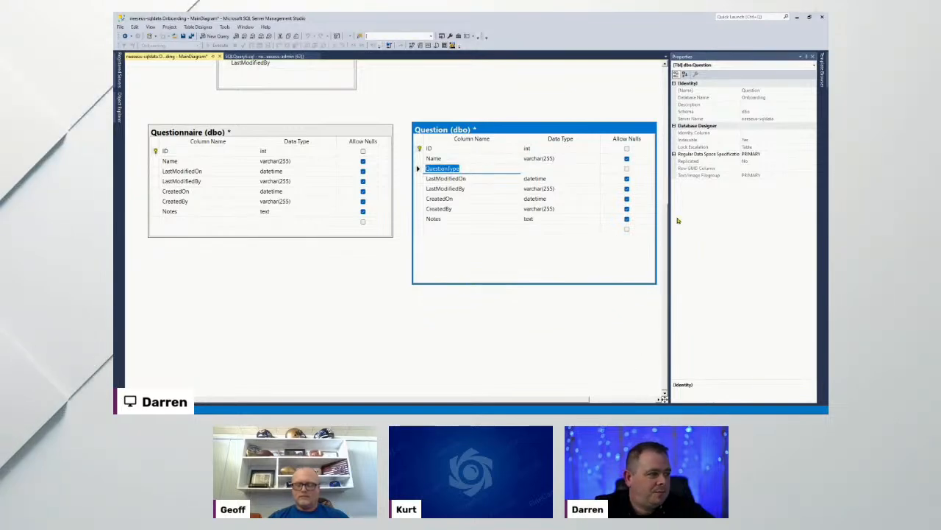
left_click_drag(668, 237, 672, 263)
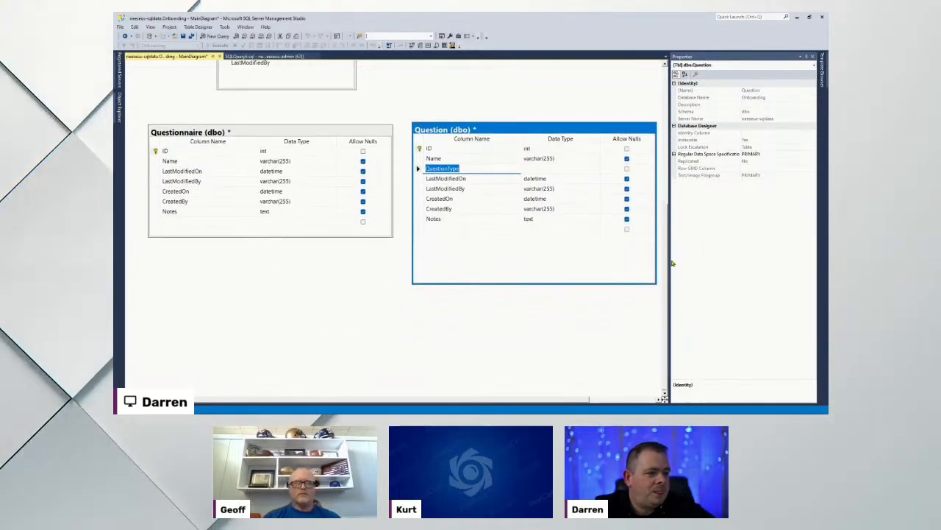
Create a new table named QuestionType and place it below the Questionnaire table.
right_click(423, 317)
left_click(437, 309)
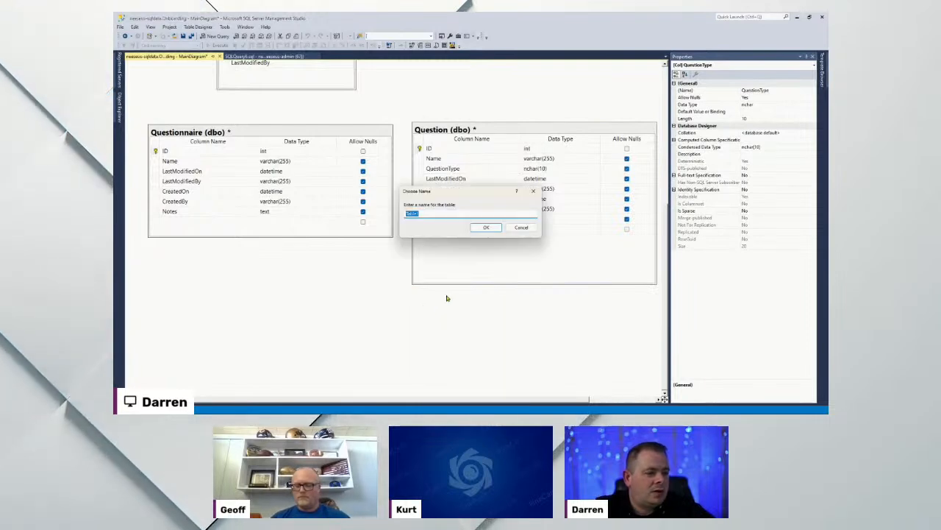
left_click_drag(465, 193, 269, 283)
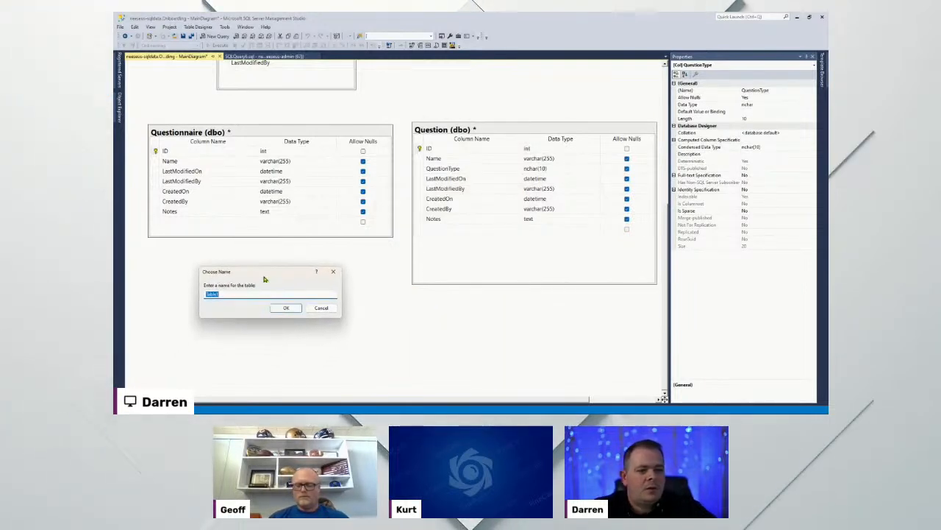
type("Question")
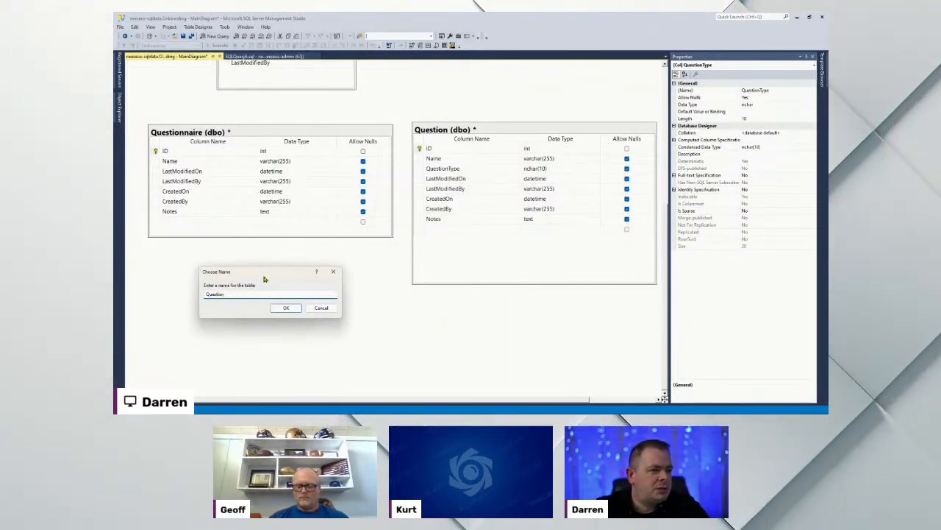
type("Type")
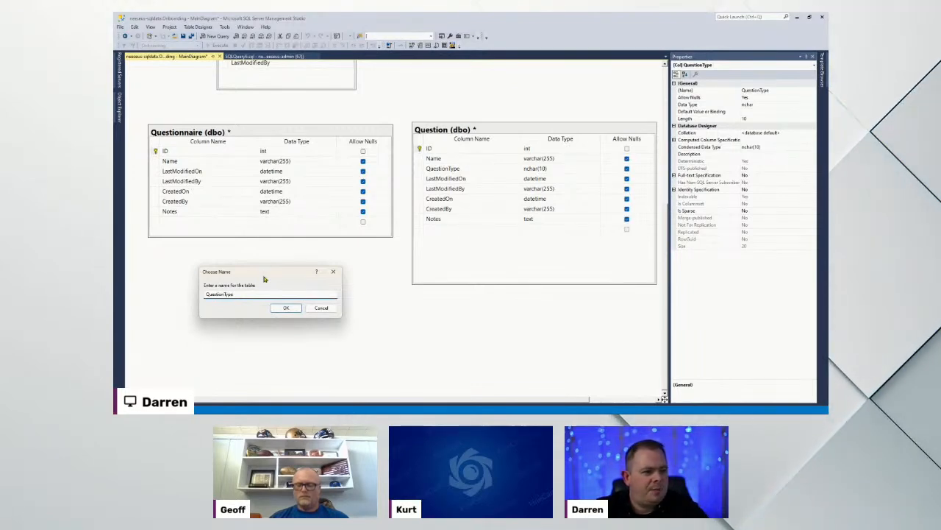
type("s")
left_click(286, 309)
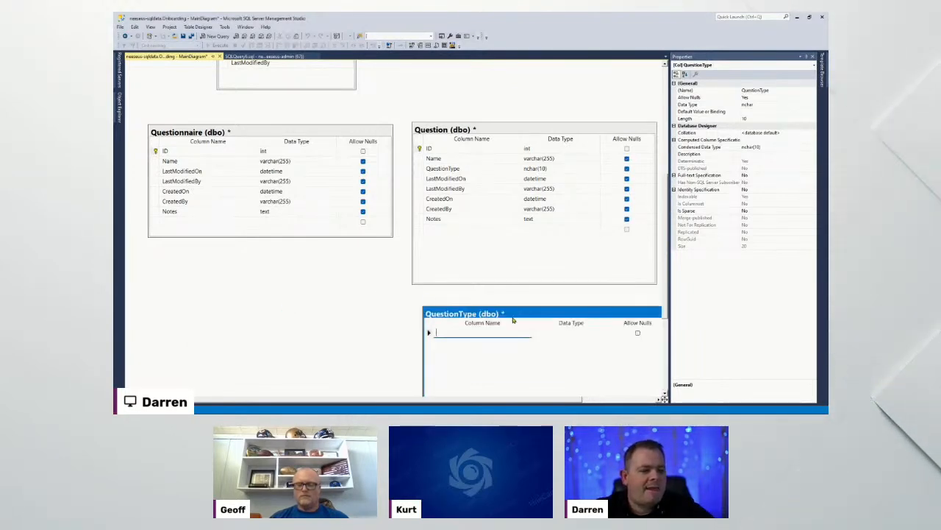
left_click_drag(253, 270, 258, 270)
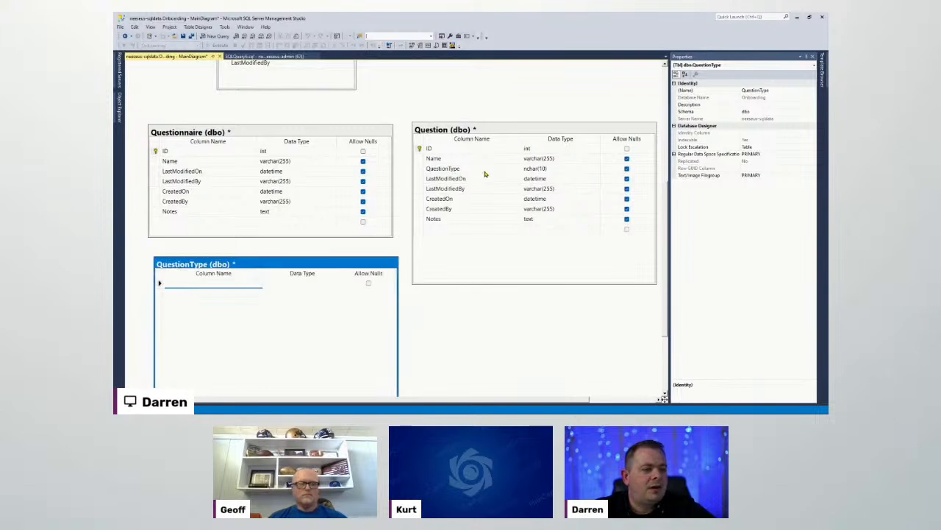
Rename the QuestionType column in the Question table to QuestionTypeID and set its data type to int.
left_click(472, 169)
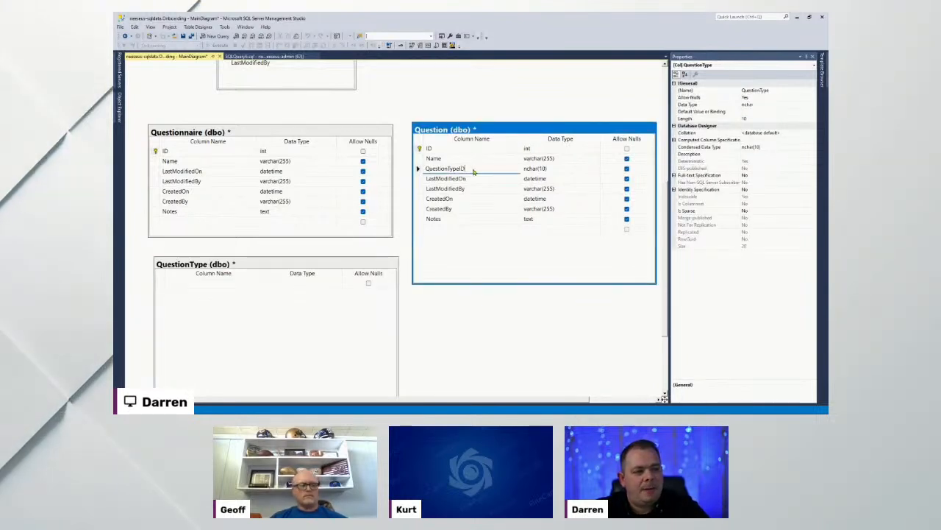
type("ID")
key("Tab")
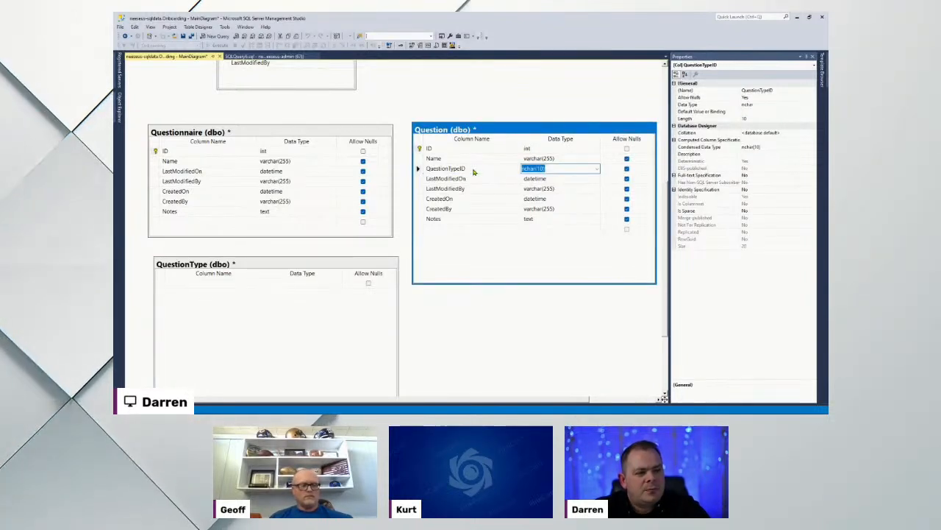
type("int")
key("Tab")
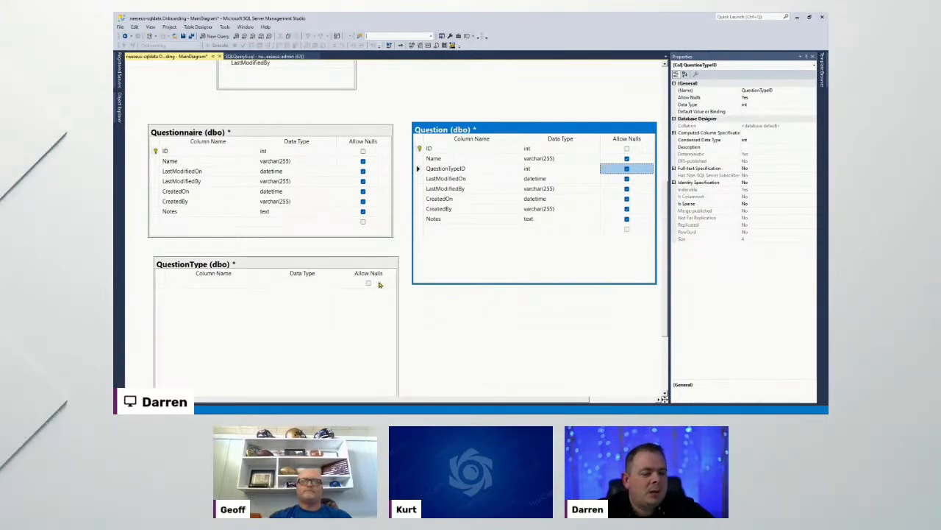
Move the QuestionType table up closer to Questionnaire and copy Questionnaire's columns from ID through Notes into it.
left_click(316, 264)
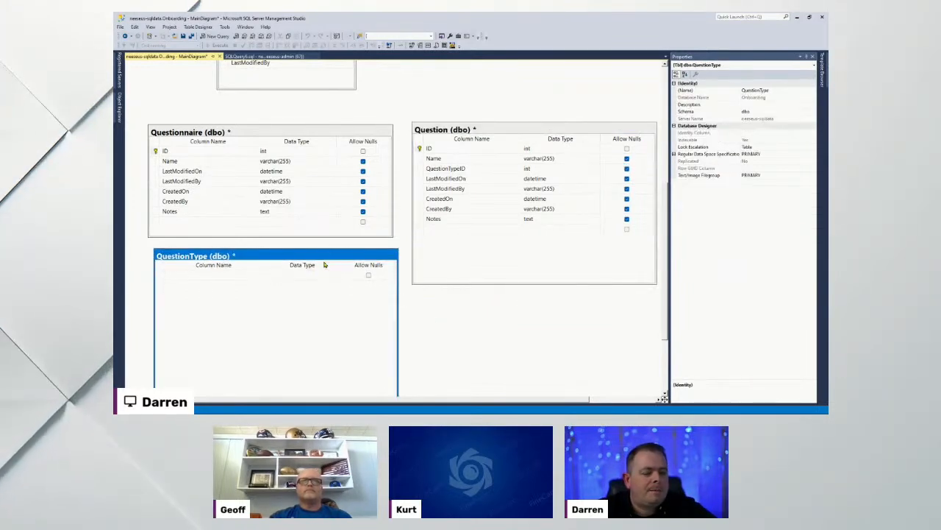
left_click(156, 151)
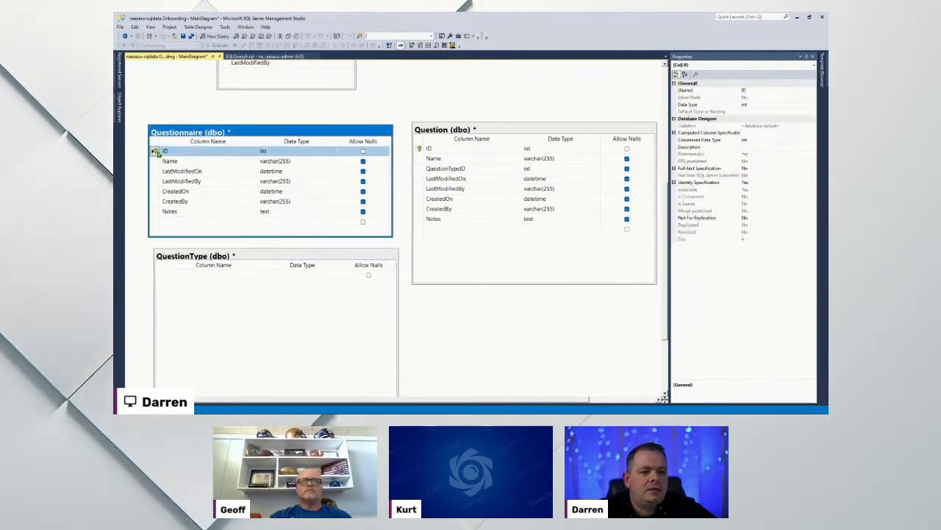
left_click(156, 213, "shift")
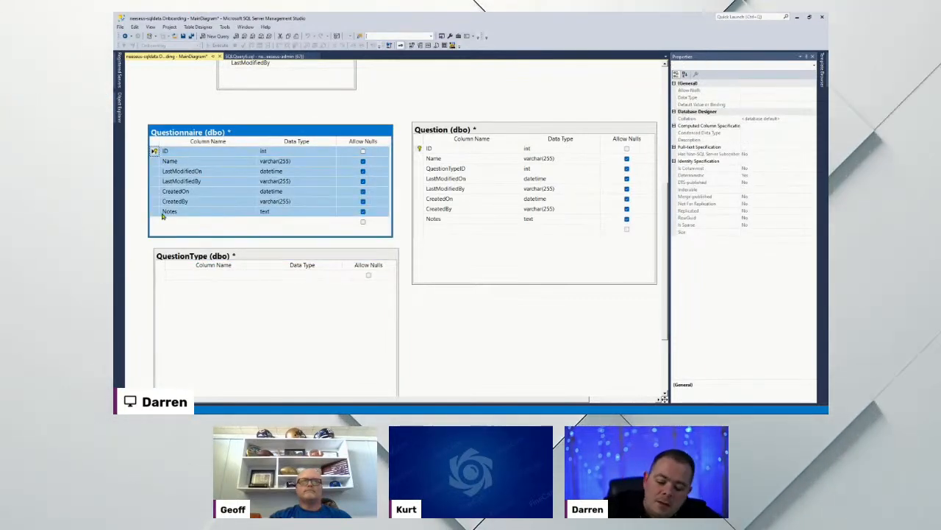
left_click(165, 278)
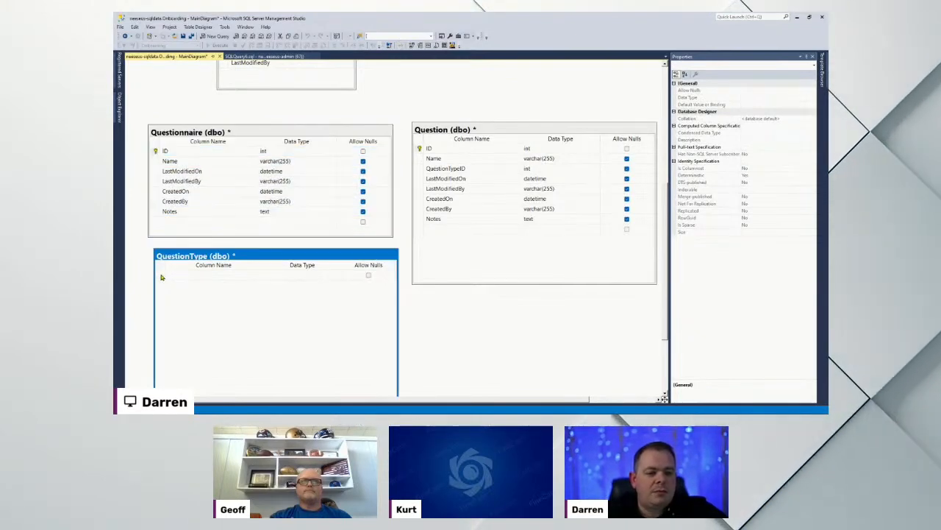
key("ctrl+v")
left_click(170, 275)
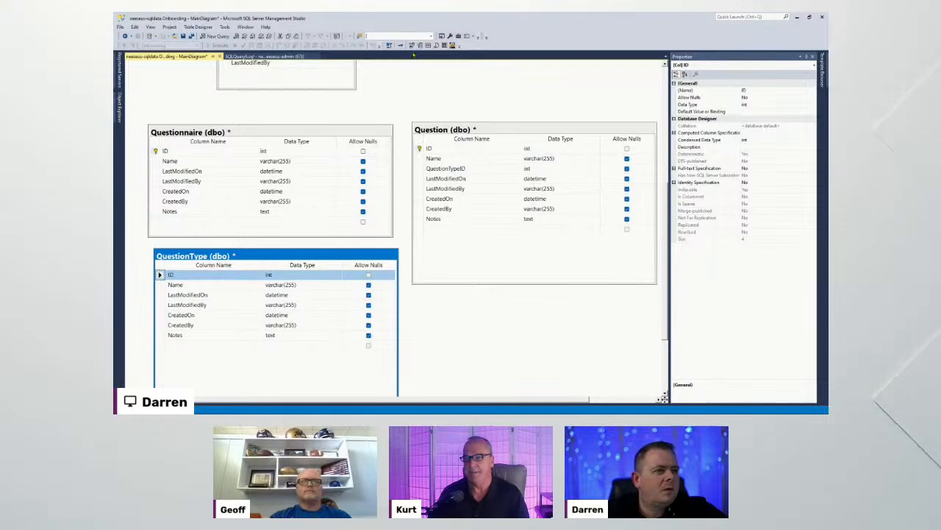
Make the ID column of the QuestionType table the primary key and an identity column.
double_click(712, 184)
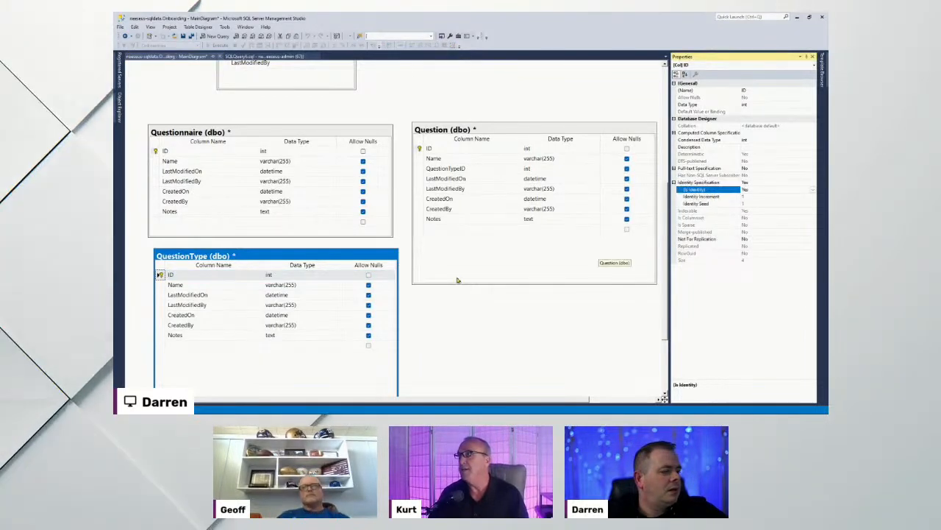
left_click(435, 261)
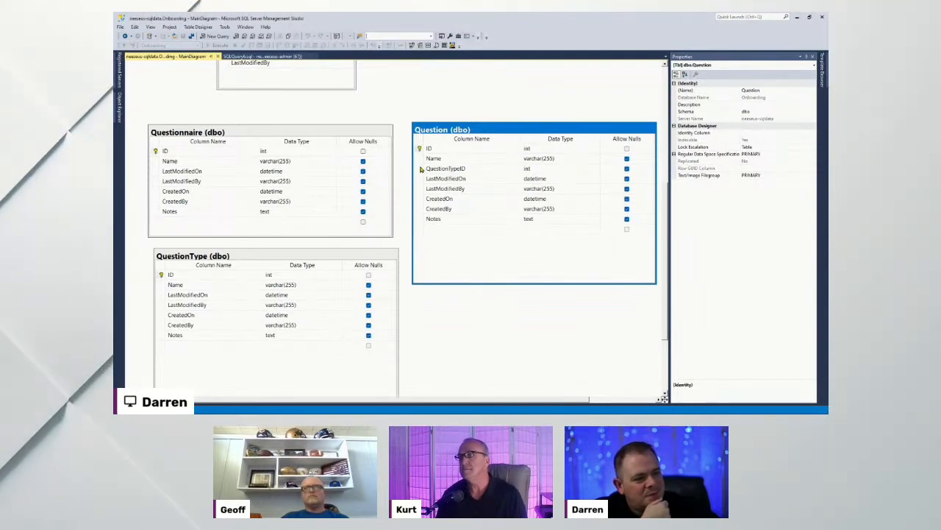
Create the foreign key relationship FK_Question_QuestionType linking QuestionTypeID in the Question table to ID in the QuestionType table.
left_click(227, 257)
left_click_drag(227, 257, 272, 255)
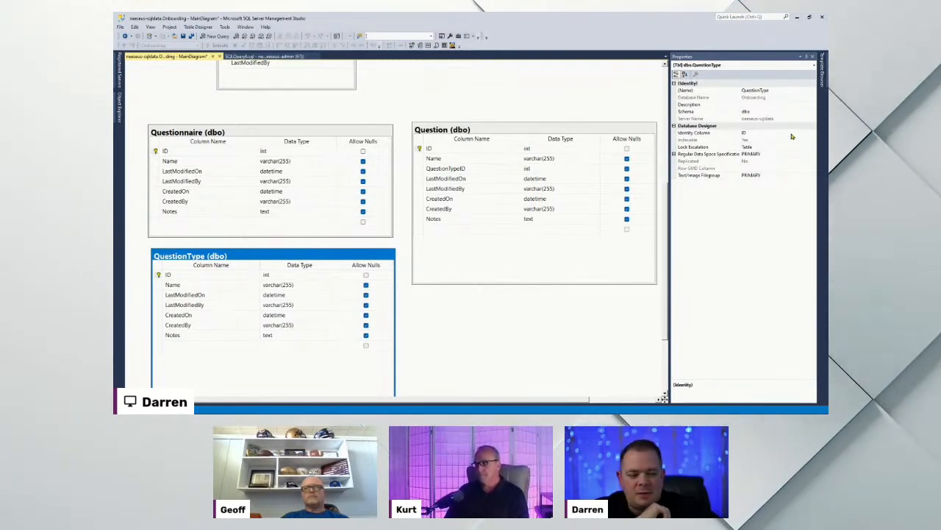
left_click(419, 168)
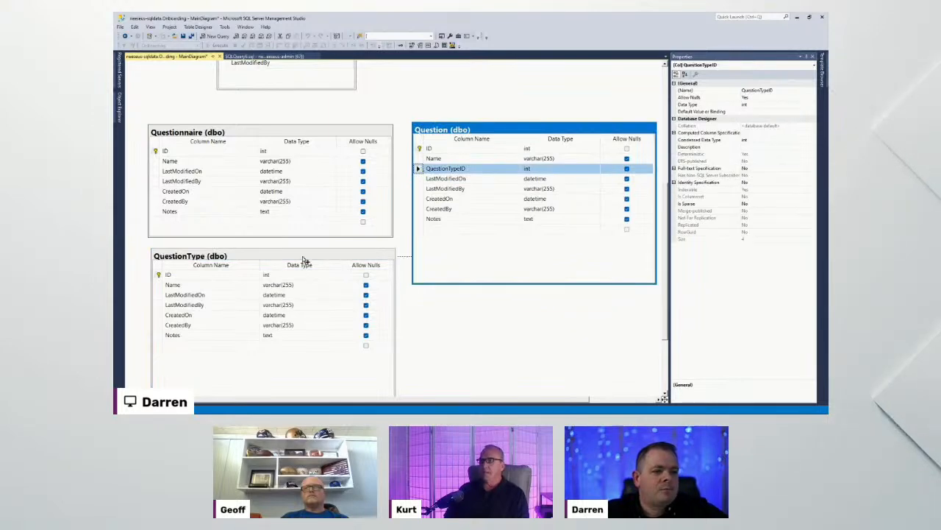
left_click_drag(249, 277, 249, 278)
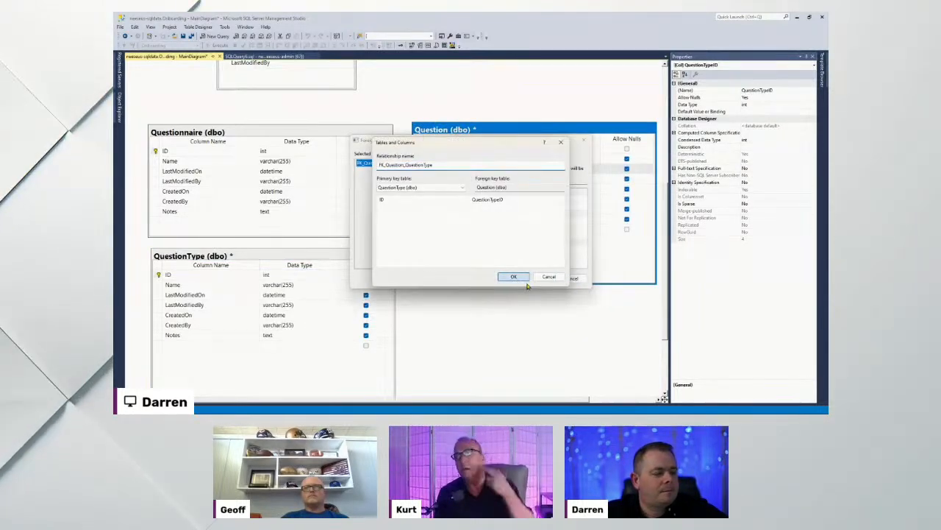
left_click(518, 279)
left_click(534, 280)
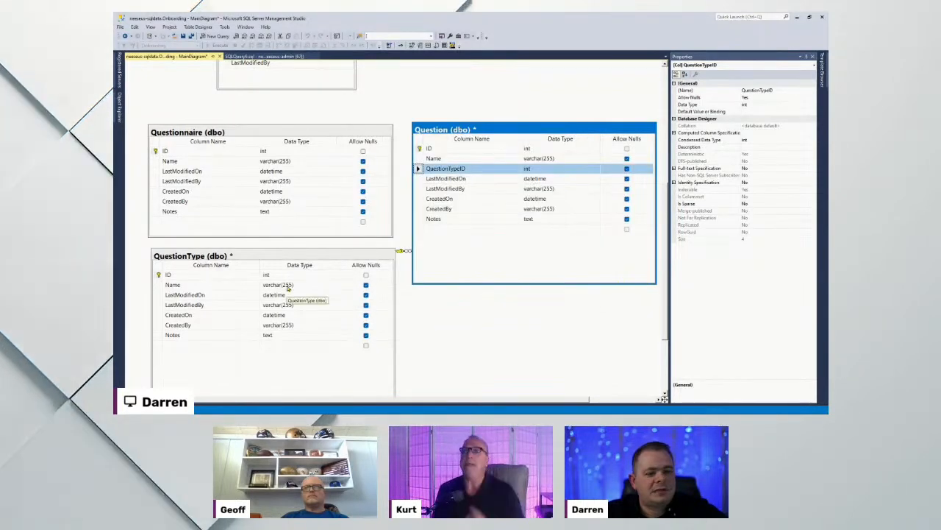
Reposition the QuestionType table slightly lower in the diagram, beneath the Questionnaire table.
left_click(309, 271)
left_click_drag(320, 256, 309, 270)
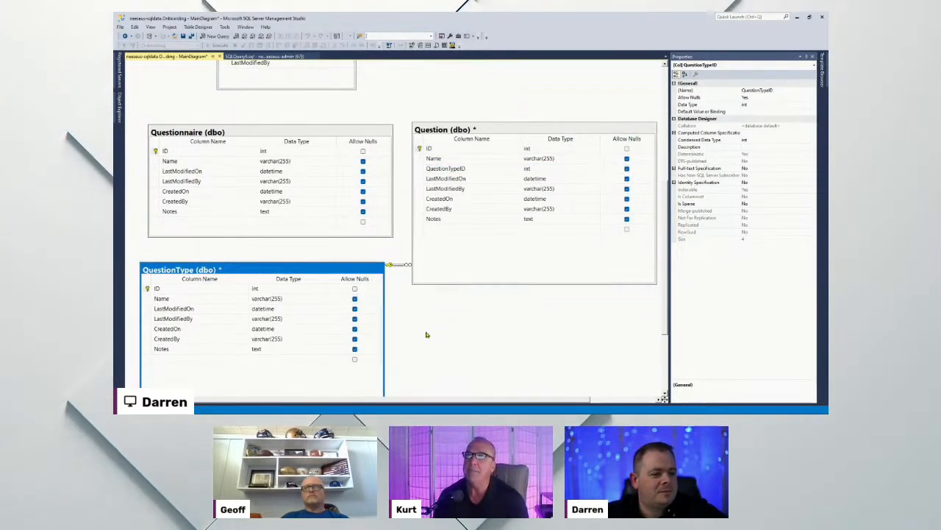
left_click(425, 334)
scroll(458, 336, "down", 2)
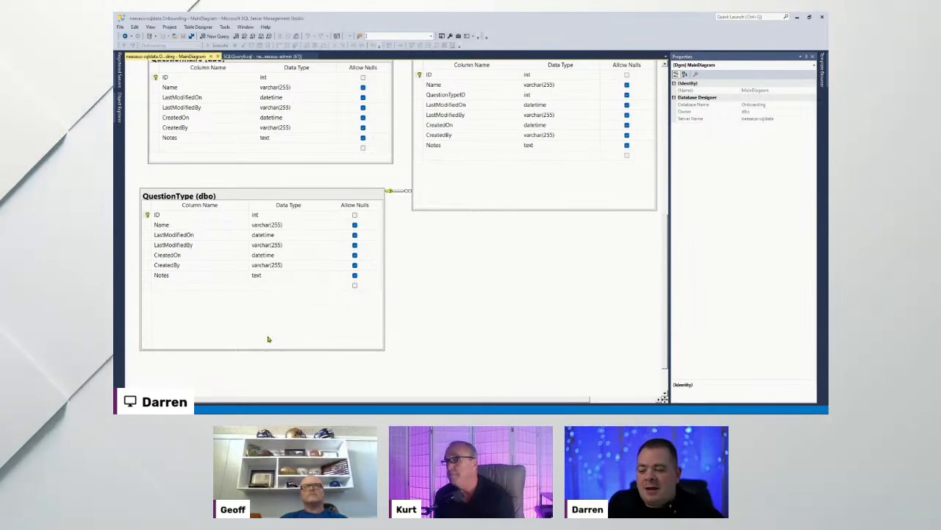
left_click(418, 100)
left_click(435, 95)
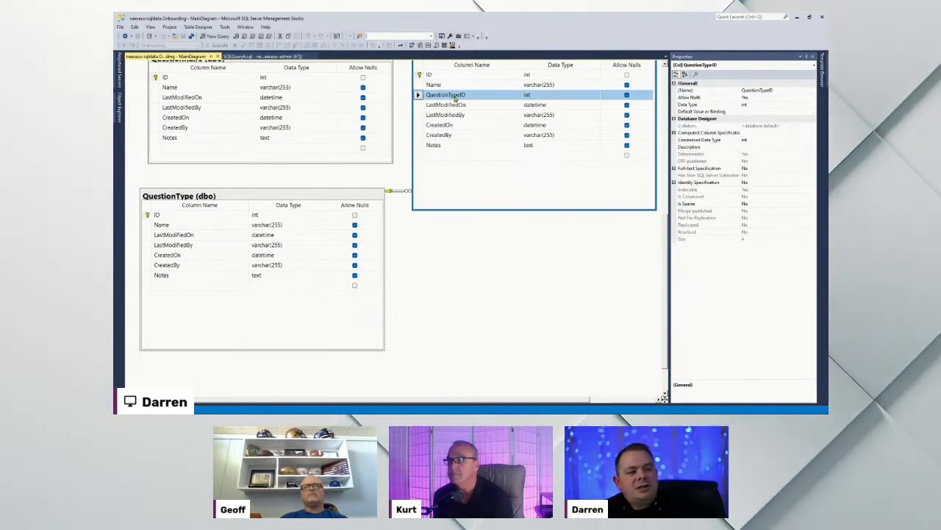
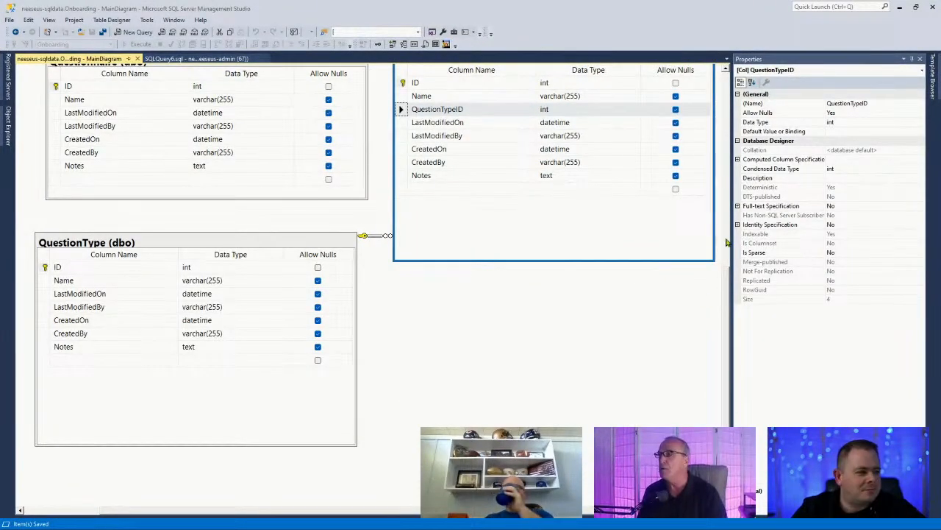
key("alt+Tab")
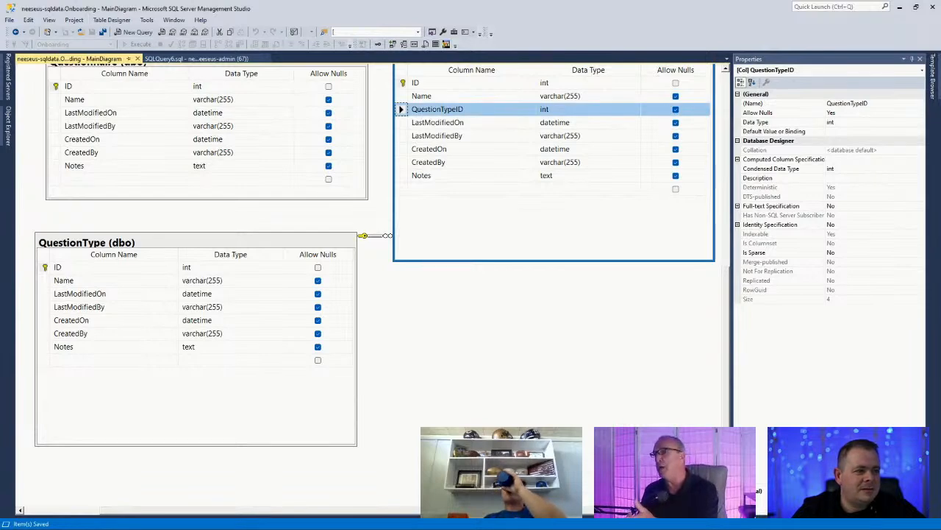
Add a nullable QuestionnaireID column of type int at the end of the Question table.
scroll(727, 423, "up", 1)
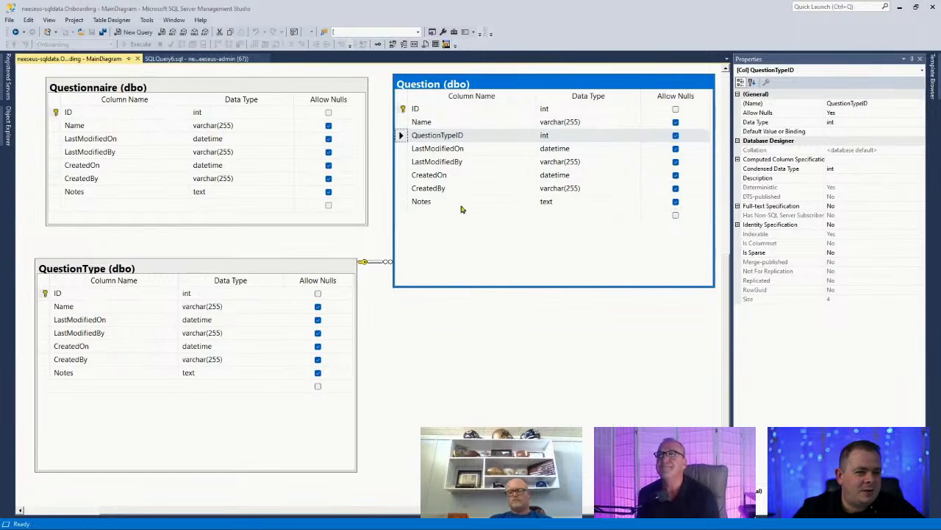
left_click(425, 214)
left_click(426, 214)
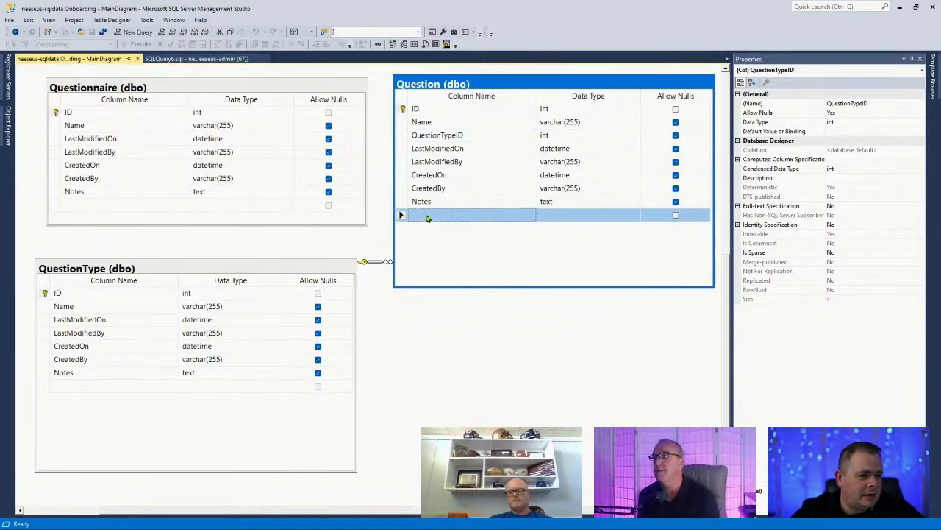
type("QuestionnaireID")
key("Tab")
type("int")
key("Tab")
Create the foreign key relationship FK_Question_Questionnaire linking QuestionnaireID in the Question table to ID in the Questionnaire table.
left_click(402, 214)
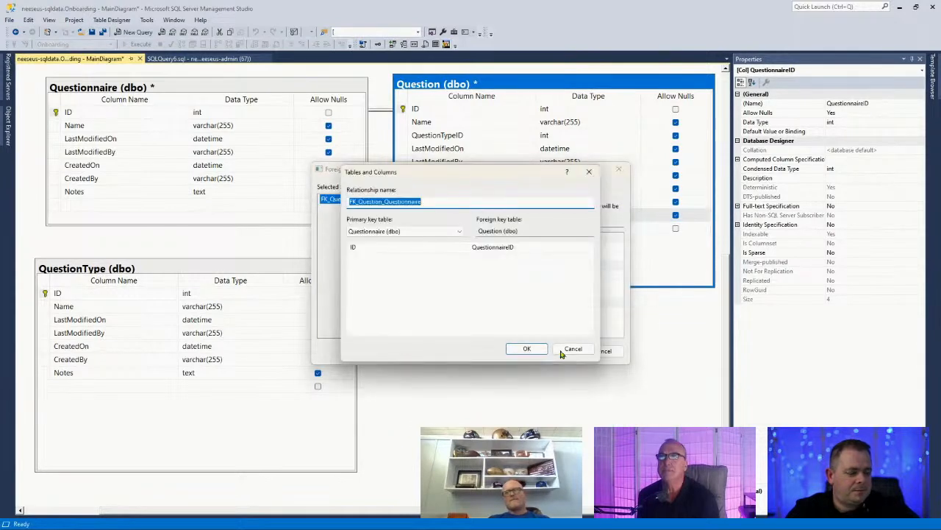
left_click(569, 347)
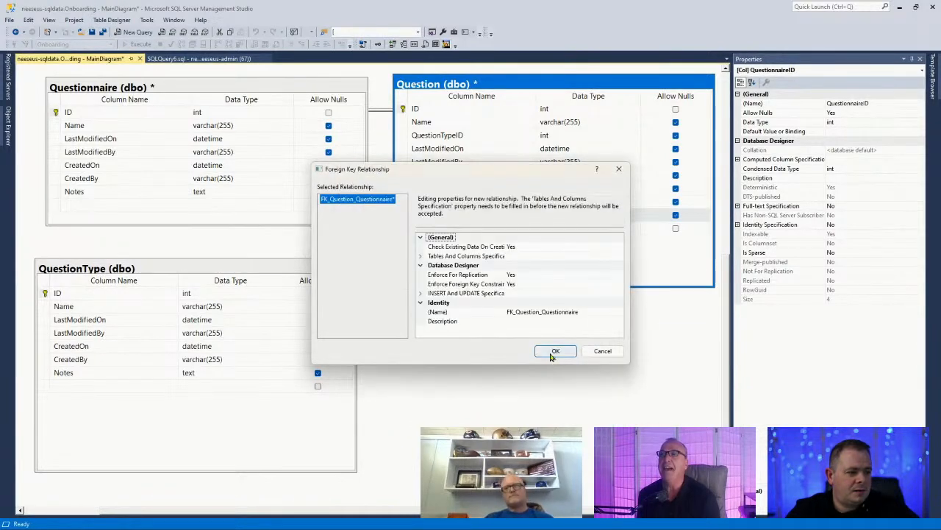
left_click(555, 351)
left_click(499, 384)
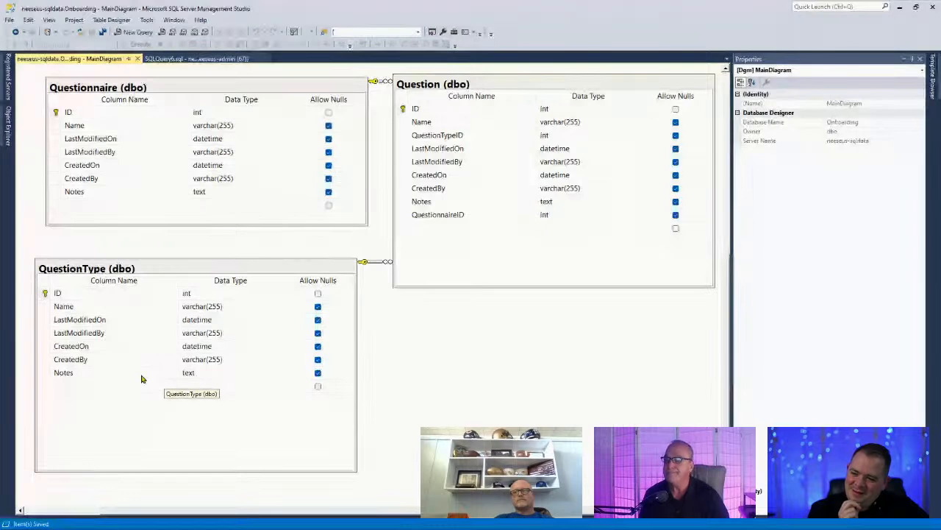
Create a new table named Answer and place it directly below the Question table.
right_click(413, 350)
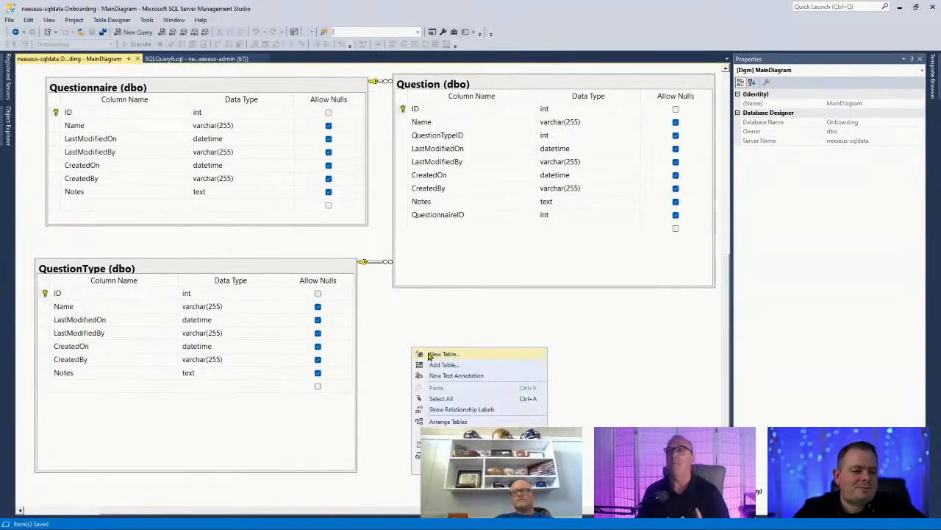
left_click(430, 354)
left_click_drag(459, 244, 486, 324)
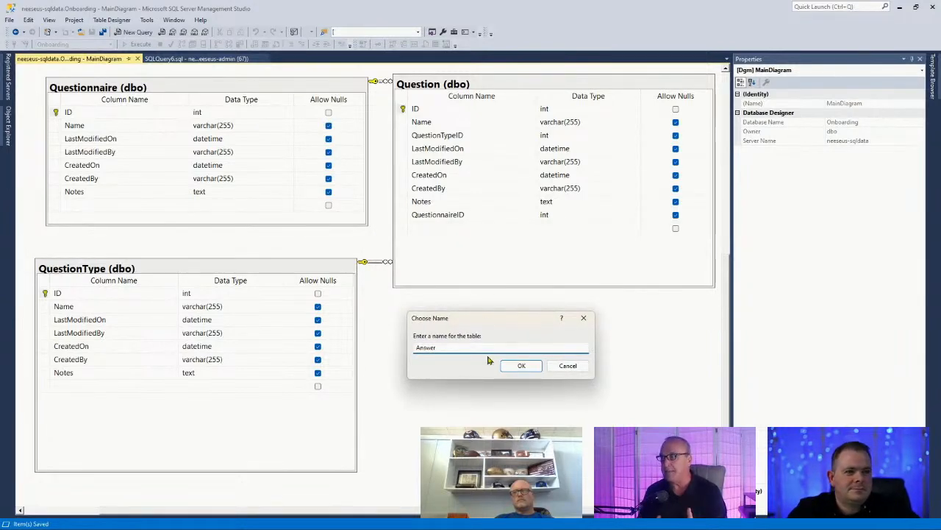
left_click(516, 366)
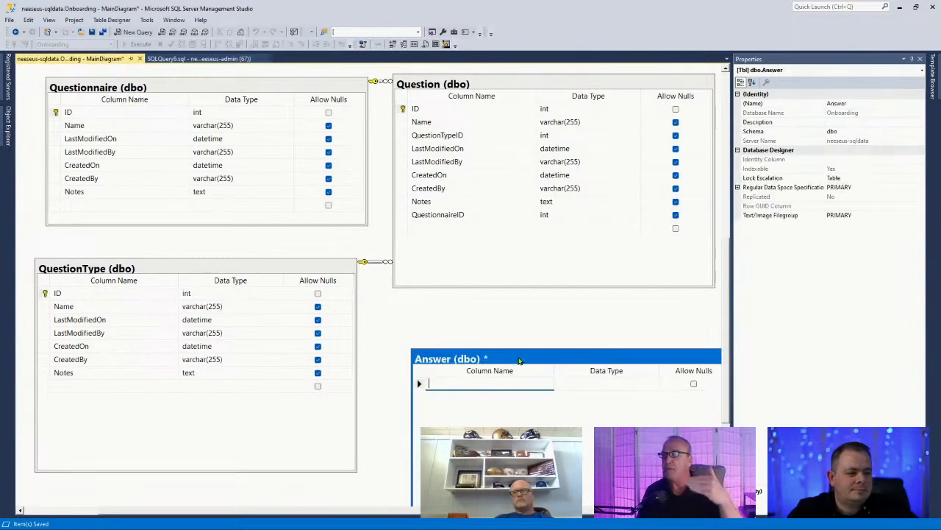
left_click_drag(497, 309, 494, 304)
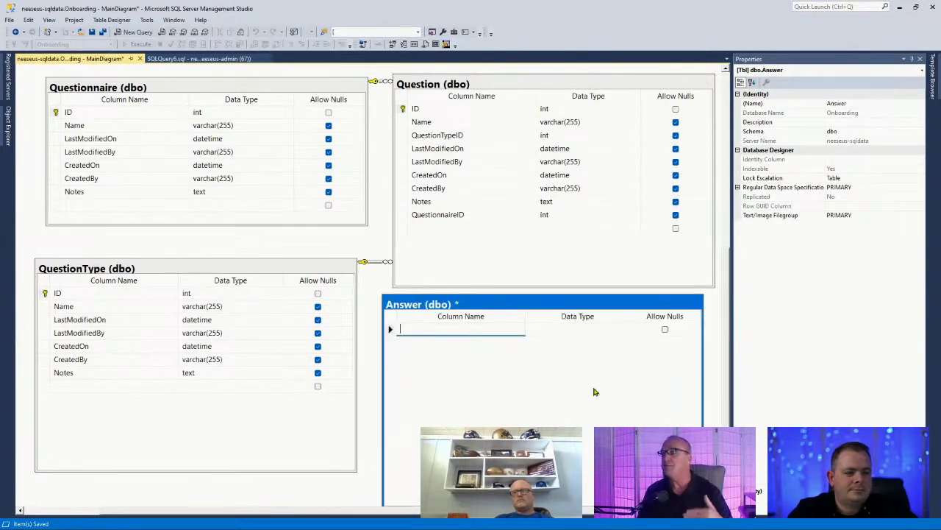
left_click_drag(573, 294, 579, 314)
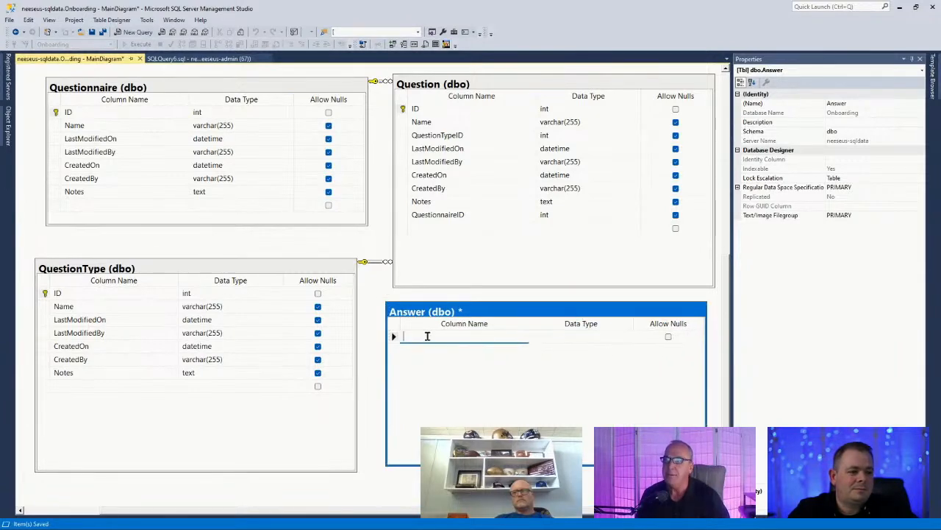
Copy all columns from ID to Notes of the QuestionType table into the empty Answer table.
left_click(52, 304)
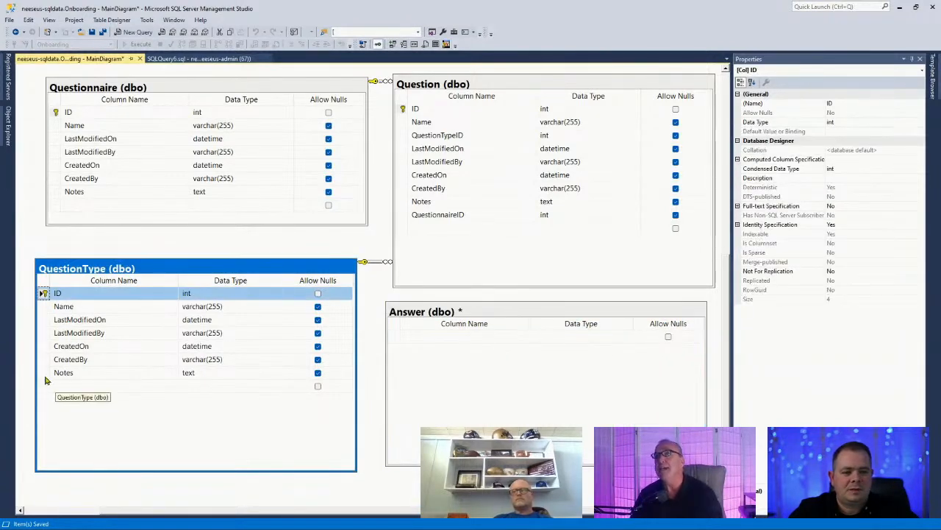
left_click(45, 378, "shift")
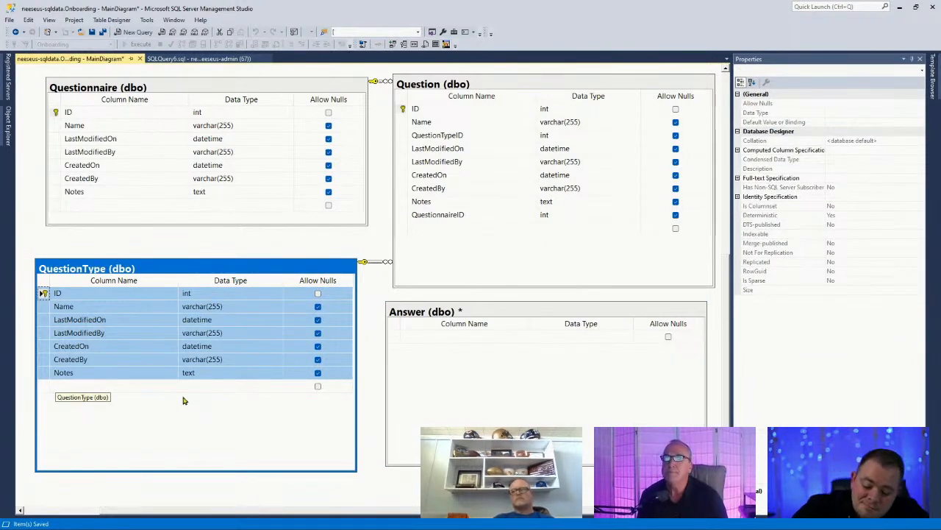
left_click(397, 337)
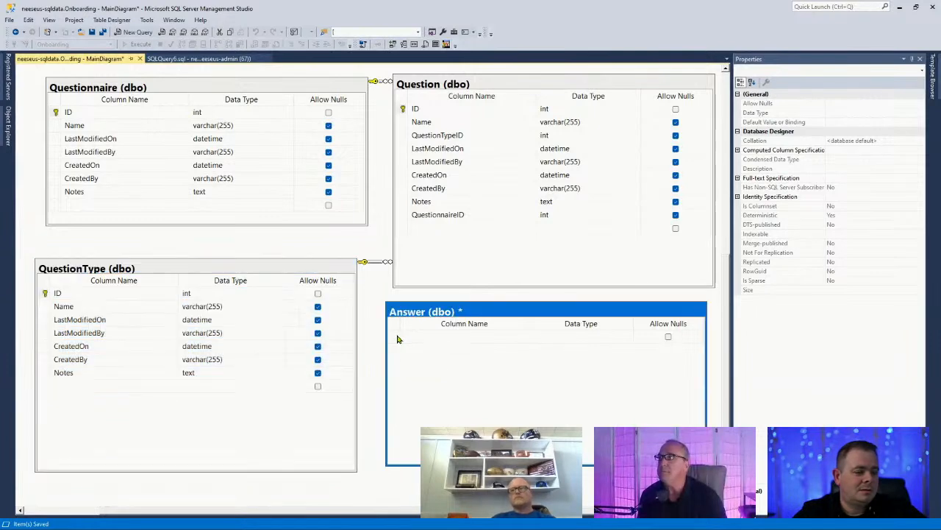
key("ctrl+v")
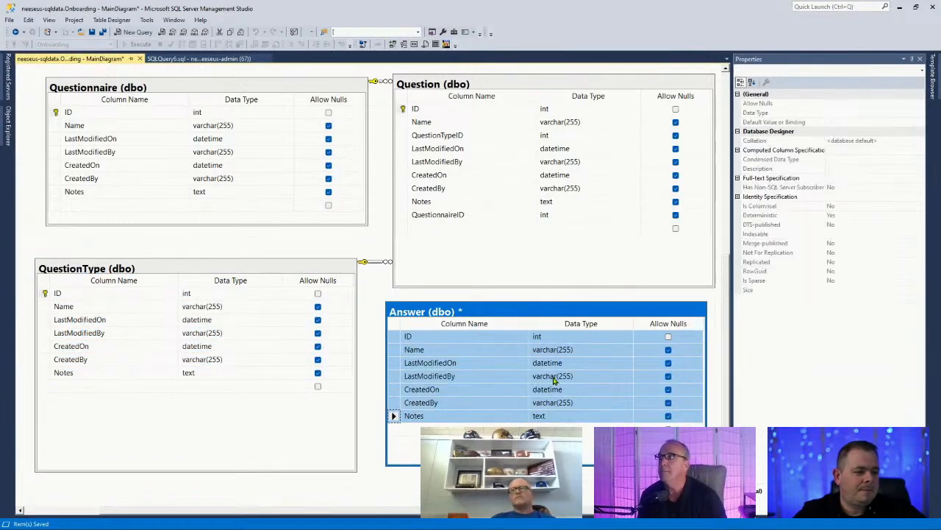
Make the Answer table's ID column the primary key and set Is Identity to Yes.
left_click(395, 337)
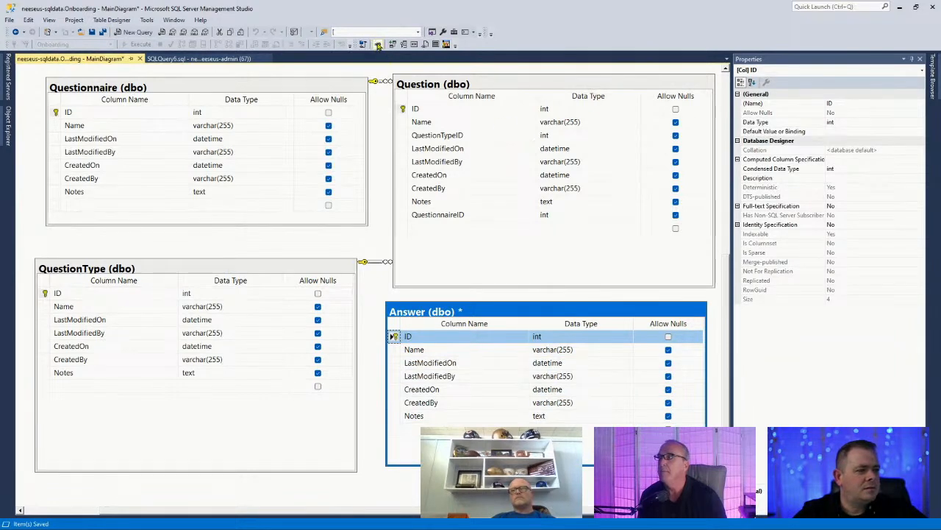
double_click(792, 226)
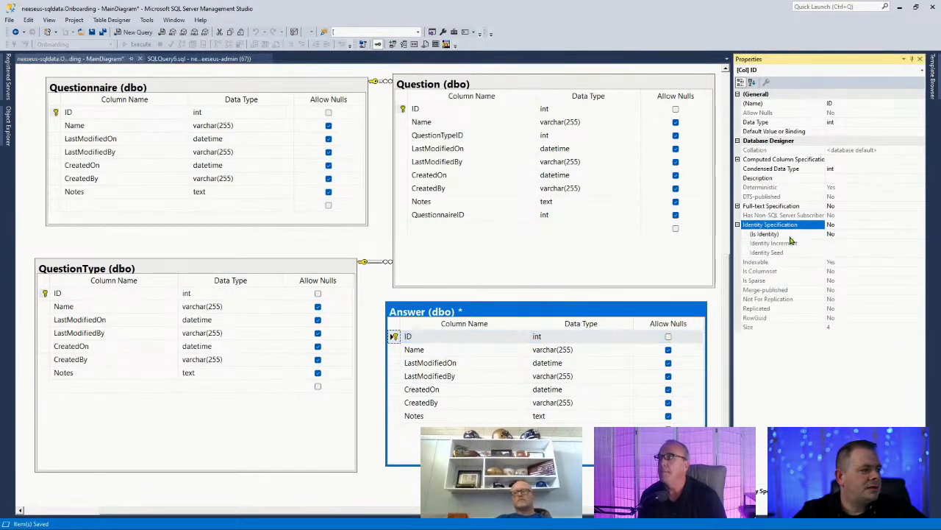
double_click(791, 235)
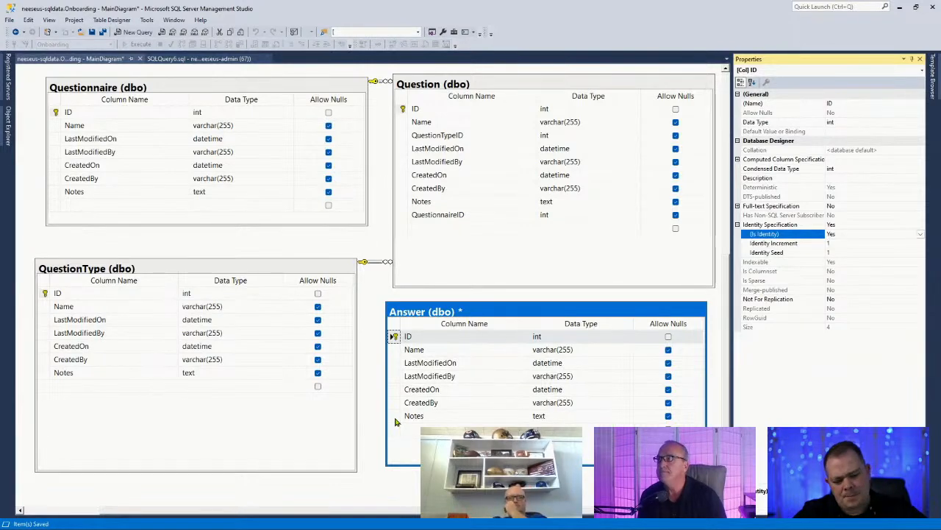
left_click(395, 418)
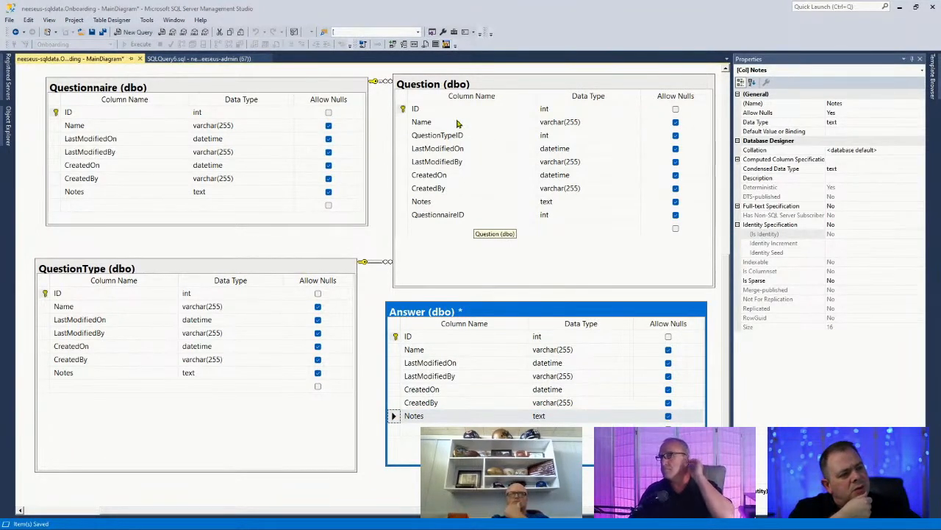
Insert a QuestionText column of type varchar(4000) above QuestionTypeID in the Question table.
left_click(405, 137)
right_click(405, 137)
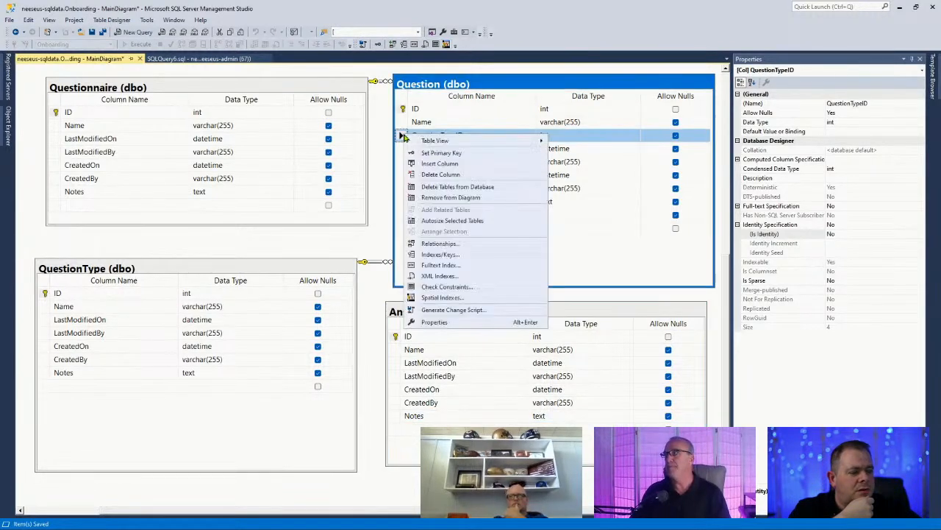
left_click(443, 164)
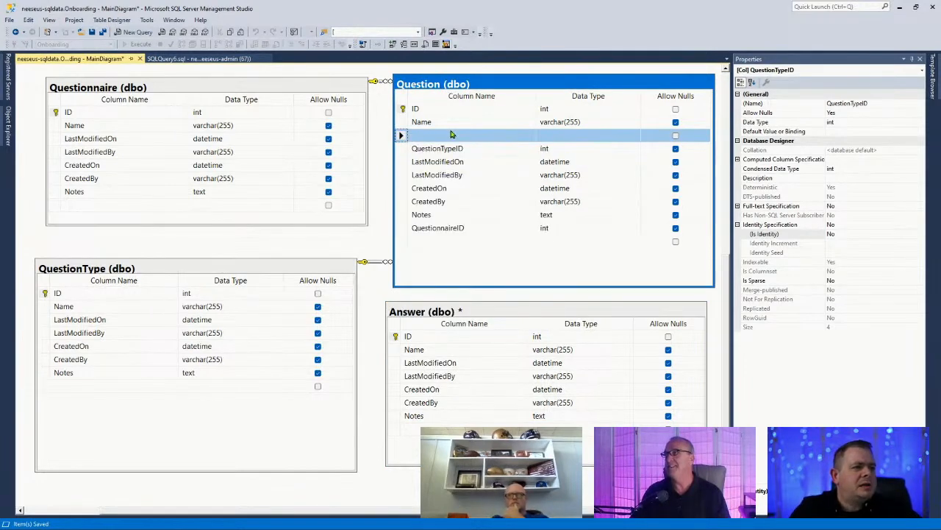
left_click(452, 134)
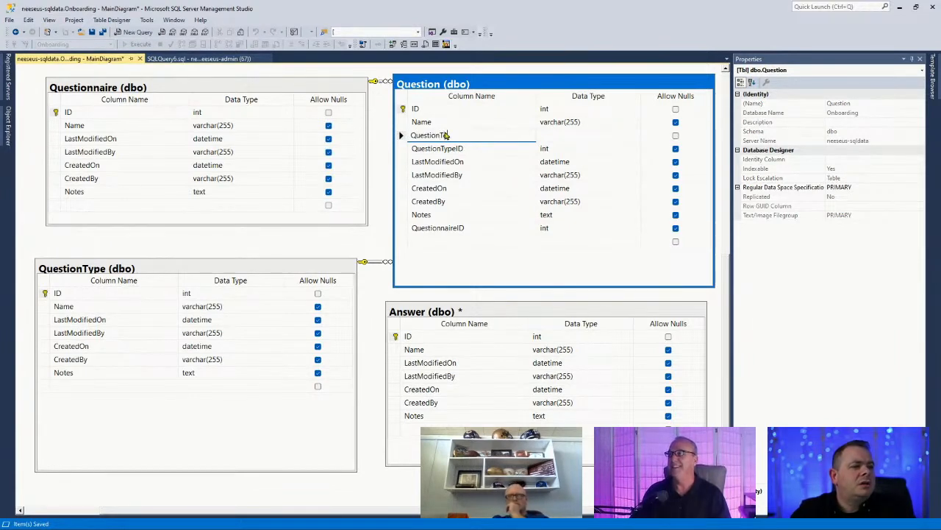
type("QuestionText")
key("Return")
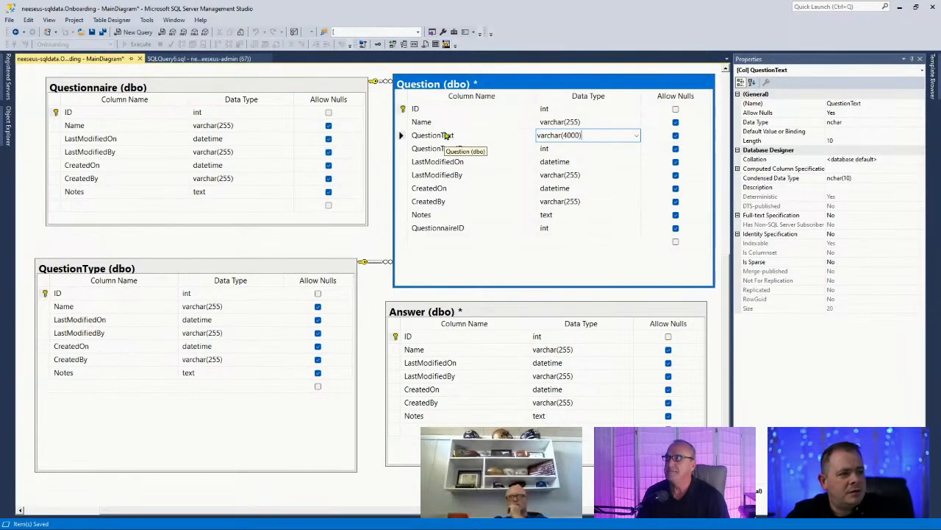
left_click(444, 163)
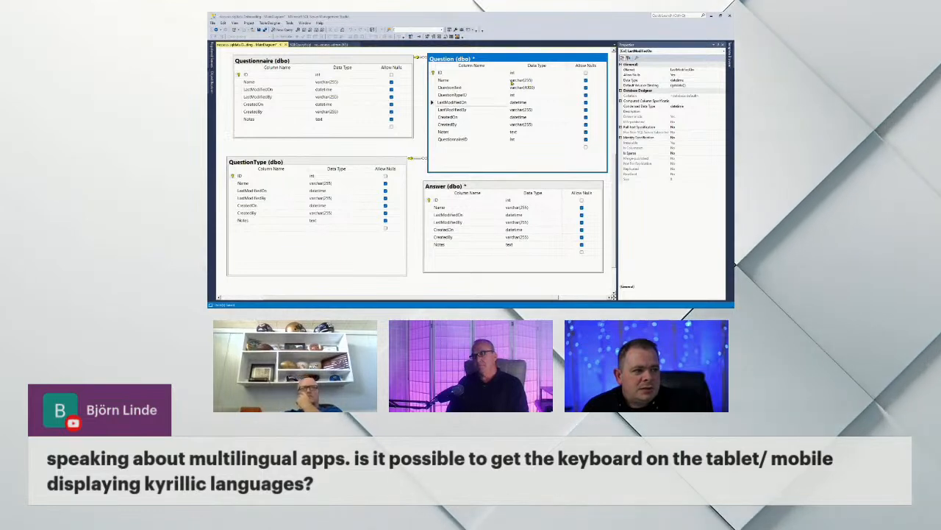
Change the data type of the Question table's Name column to nvarchar(255).
left_click(537, 80)
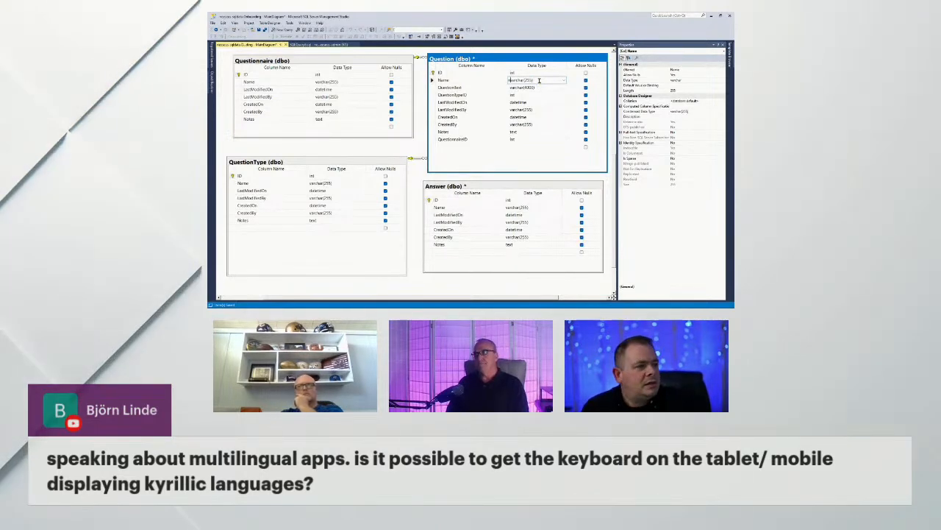
left_click_drag(539, 81, 501, 83)
left_click(501, 83)
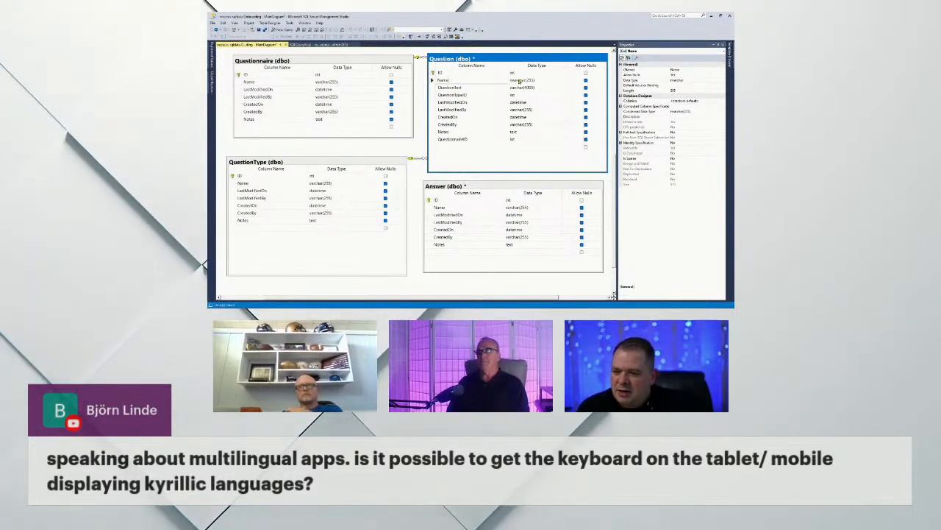
left_click(536, 83)
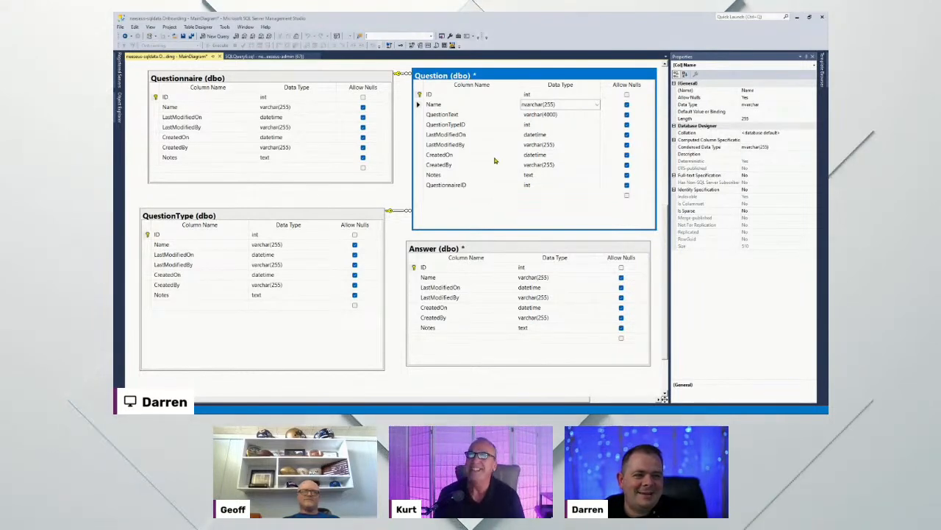
left_click(418, 116)
left_click(418, 114)
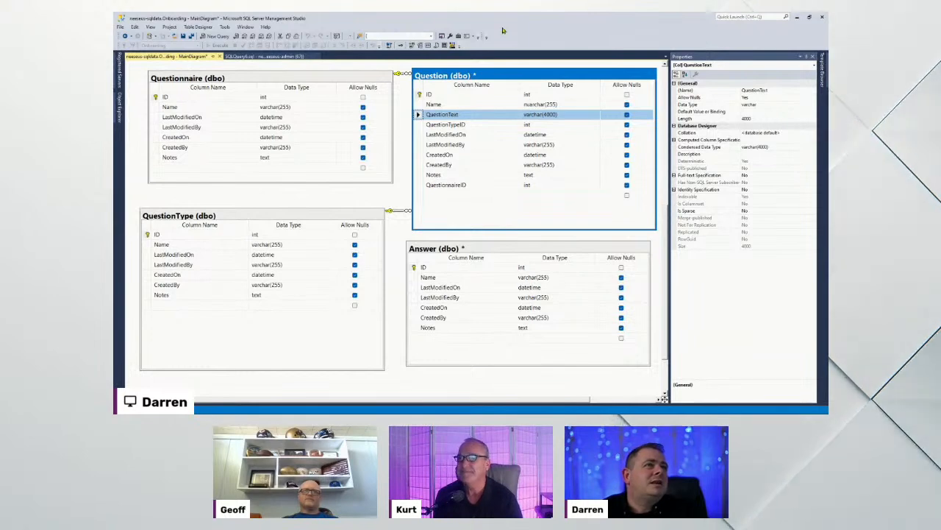
key("alt+Tab")
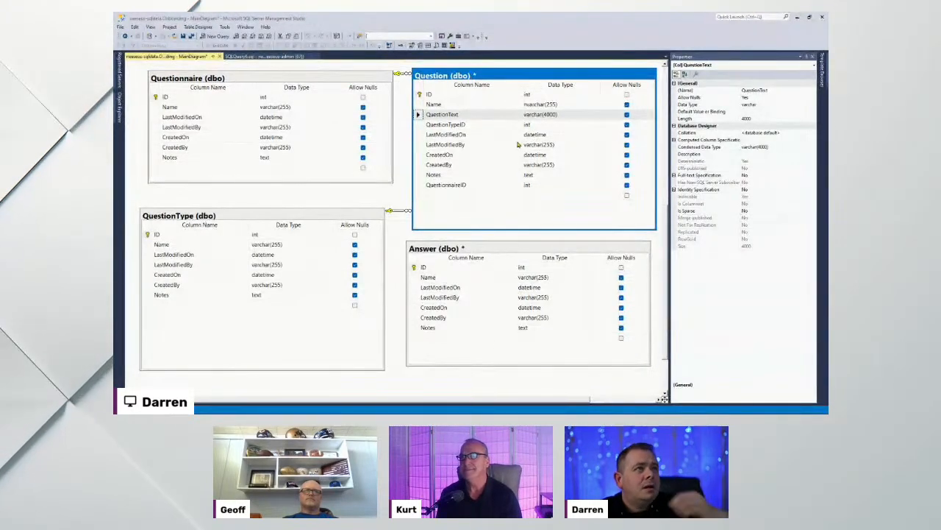
Insert a QuestionID column of type int above the Name column in the Answer table.
left_click(414, 279)
right_click(413, 280)
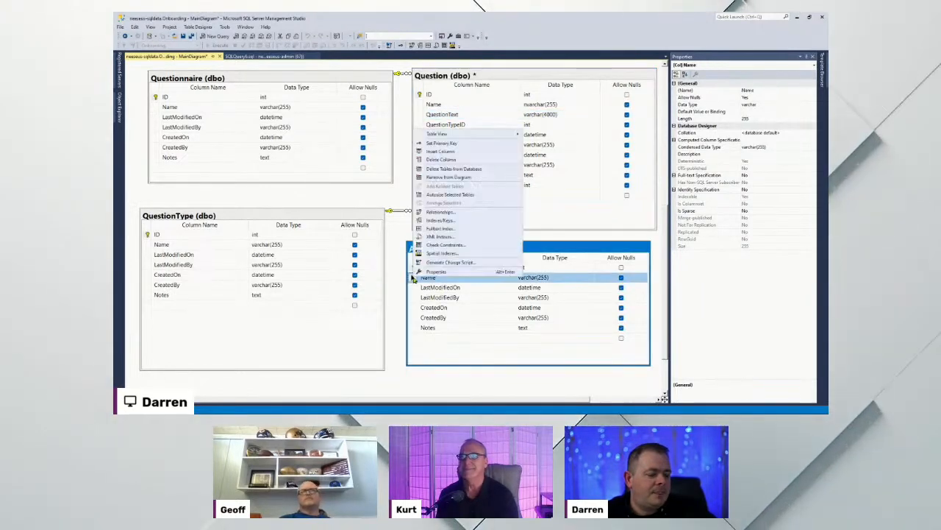
left_click(441, 150)
left_click(443, 278)
type("Question")
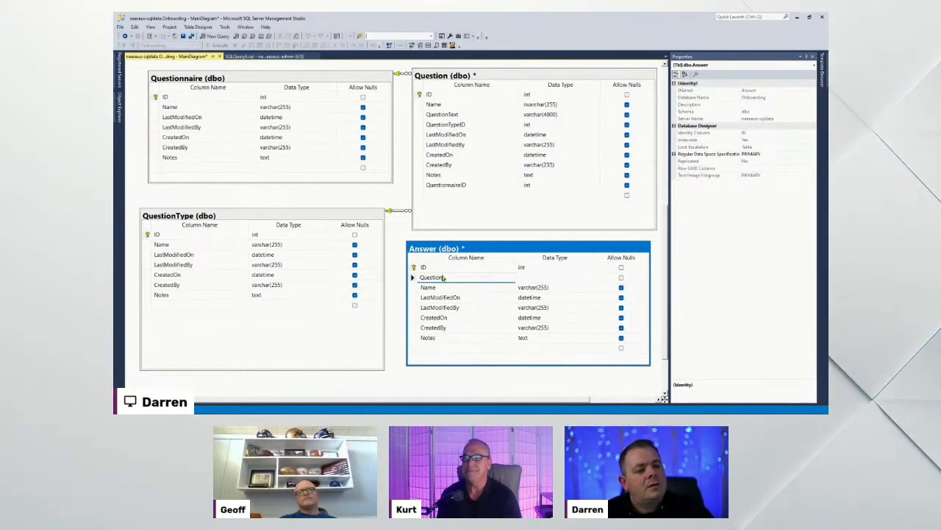
type("ID")
key("Tab")
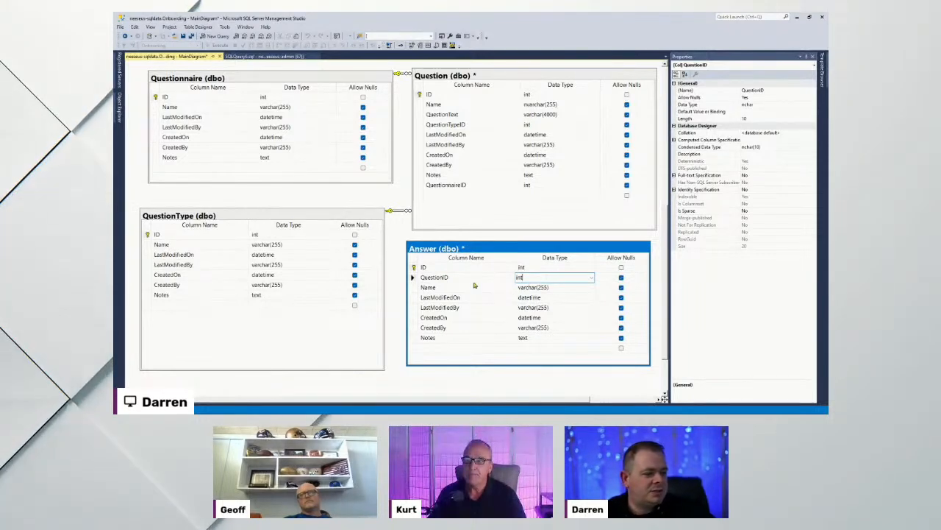
key("Tab")
key("Tab")
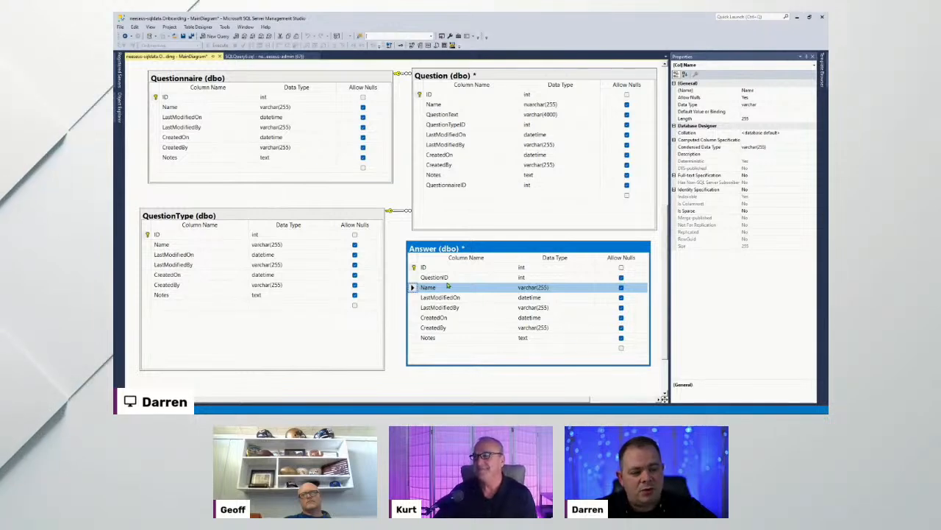
left_click(464, 116)
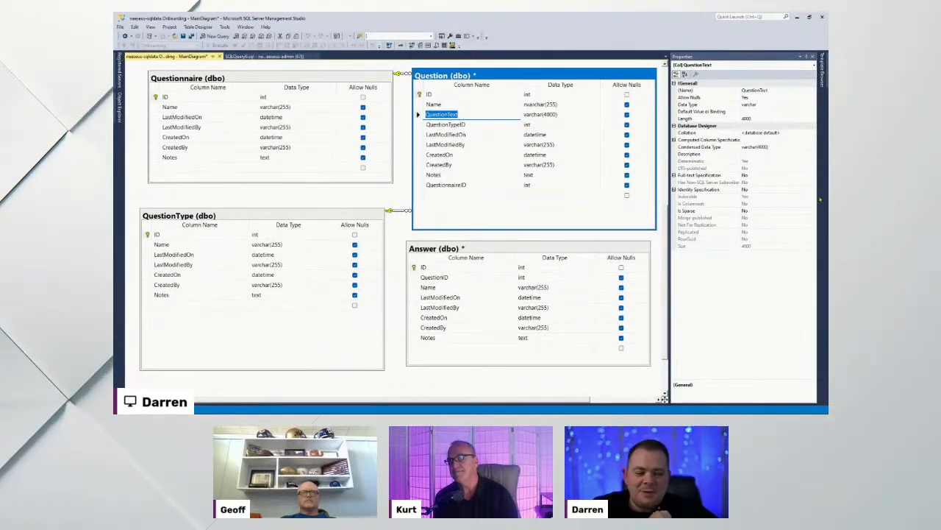
left_click(464, 277)
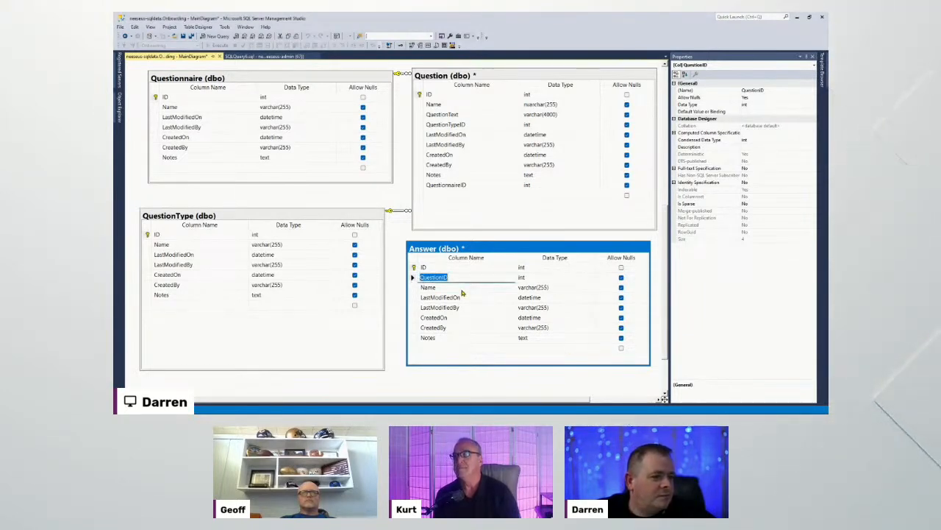
left_click(461, 287)
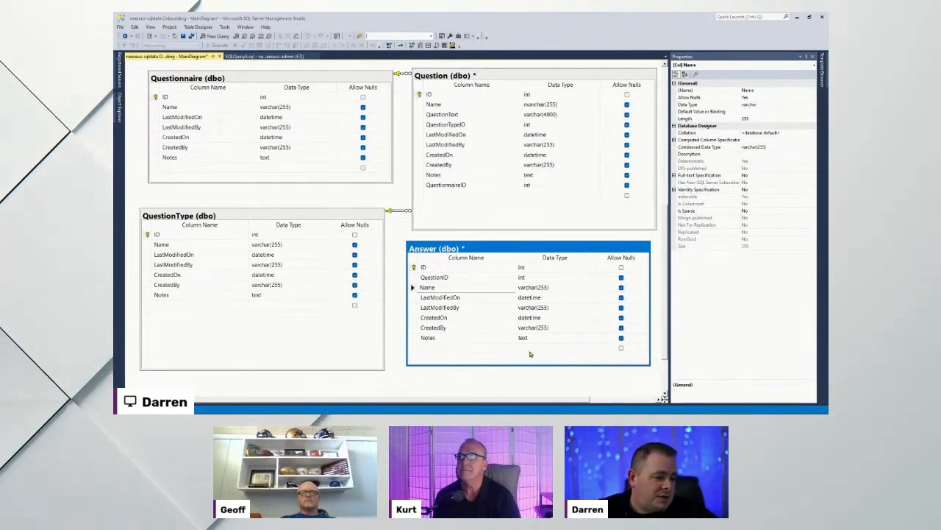
Insert an AnswerText column of type varchar(4000) above LastModifiedOn in the Answer table.
left_click(414, 297)
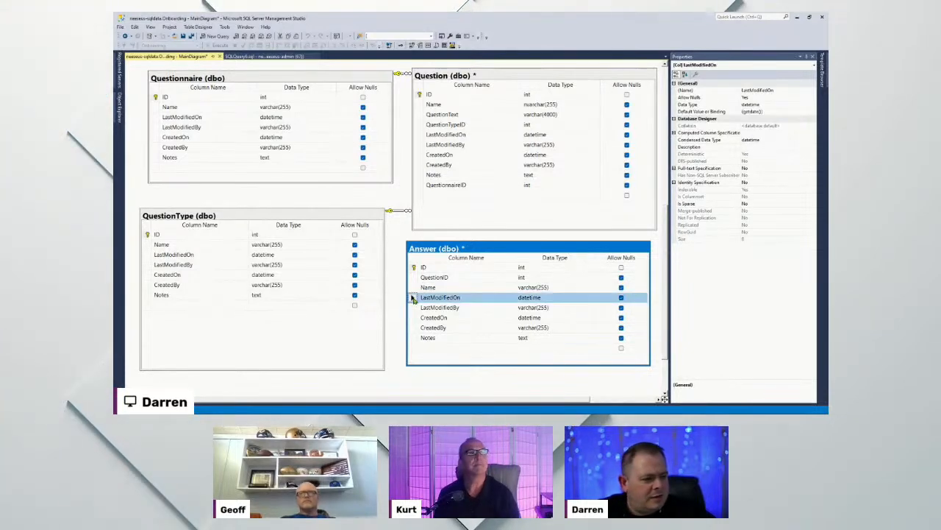
right_click(414, 298)
left_click(456, 171)
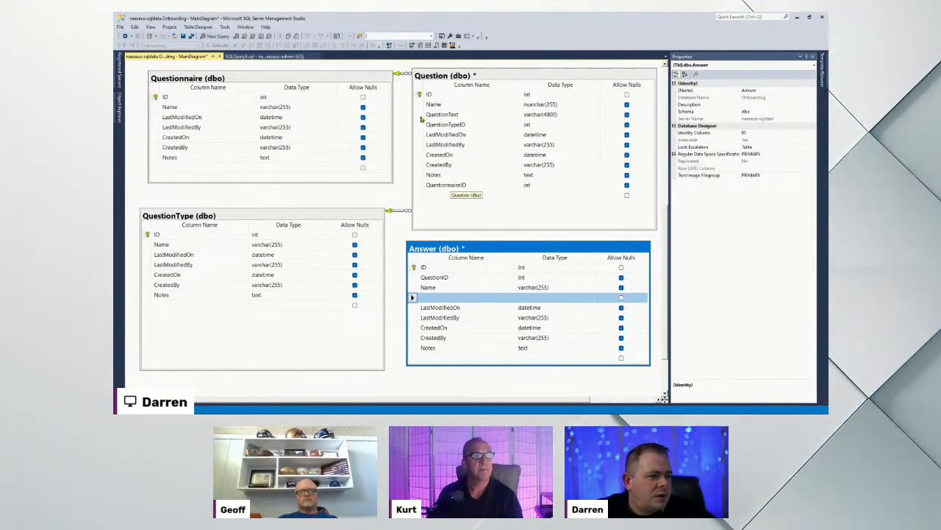
left_click(443, 295)
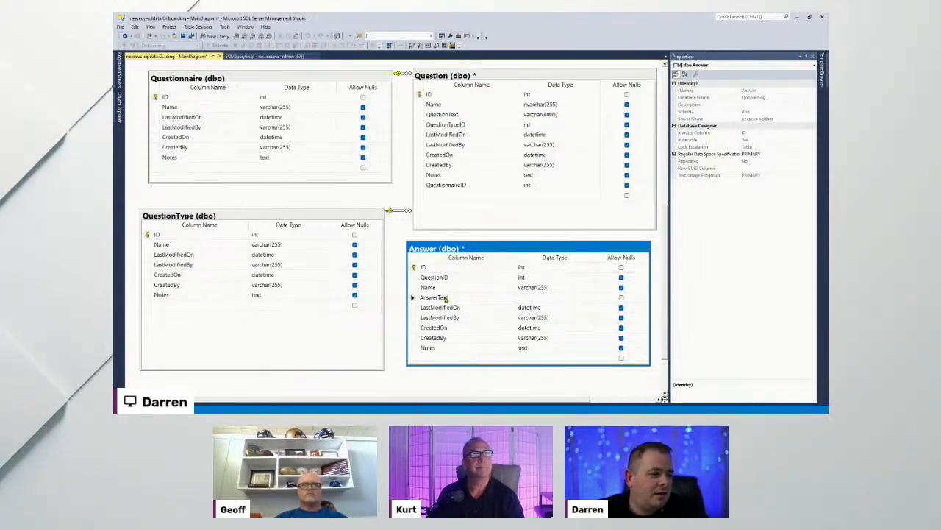
key("Tab")
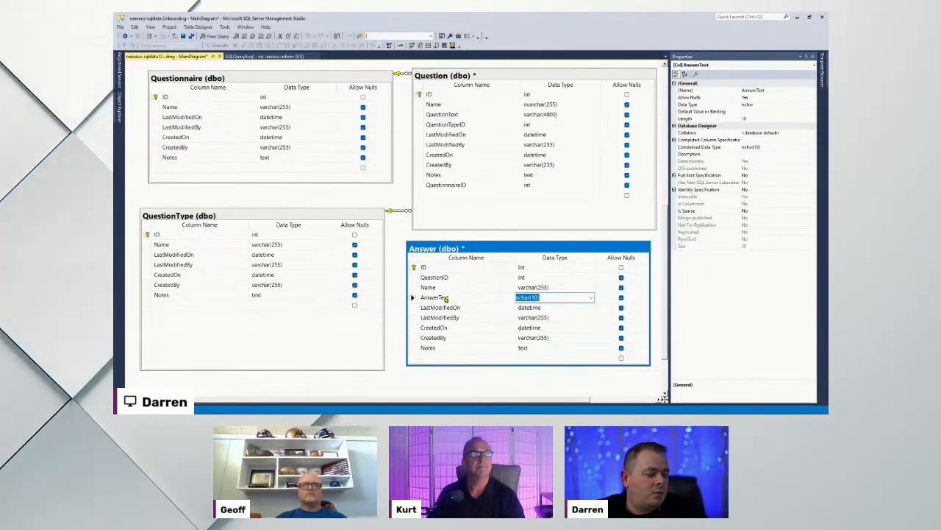
type("var")
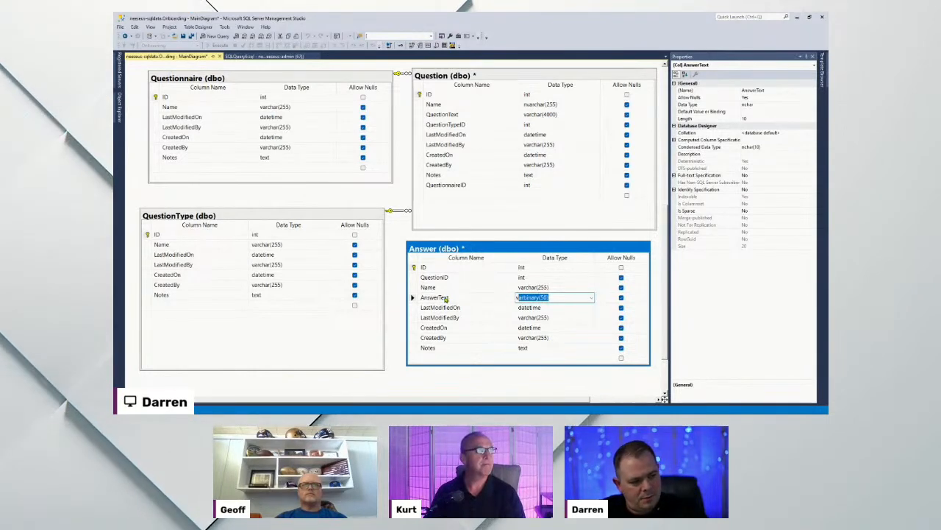
type("char(4000")
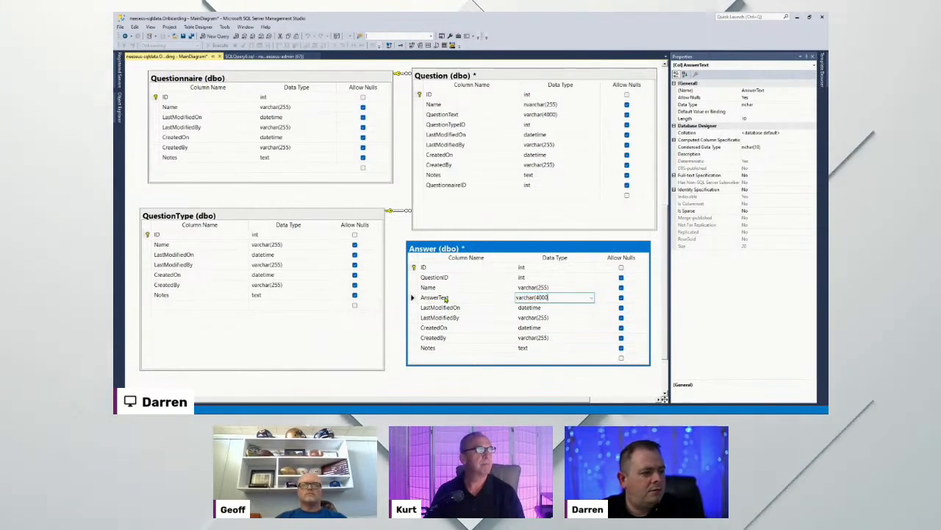
type(")")
left_click(480, 290)
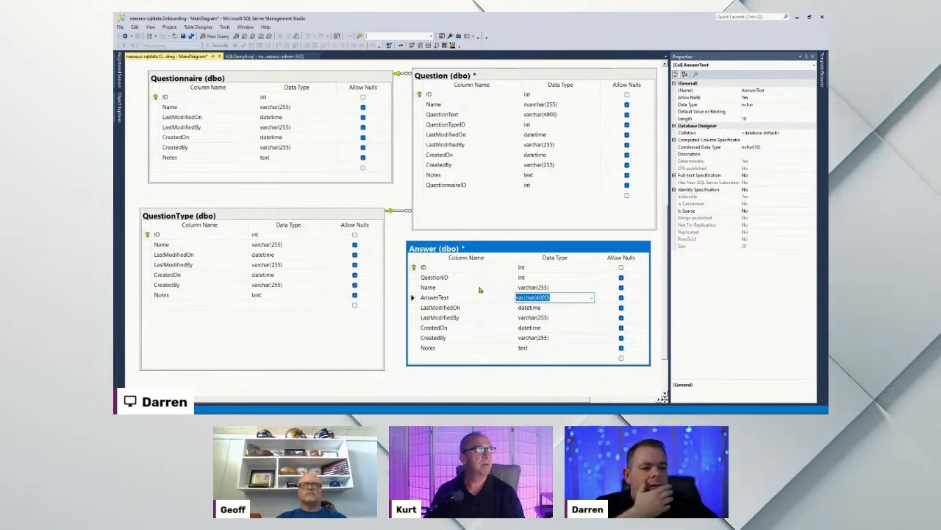
left_click(480, 287)
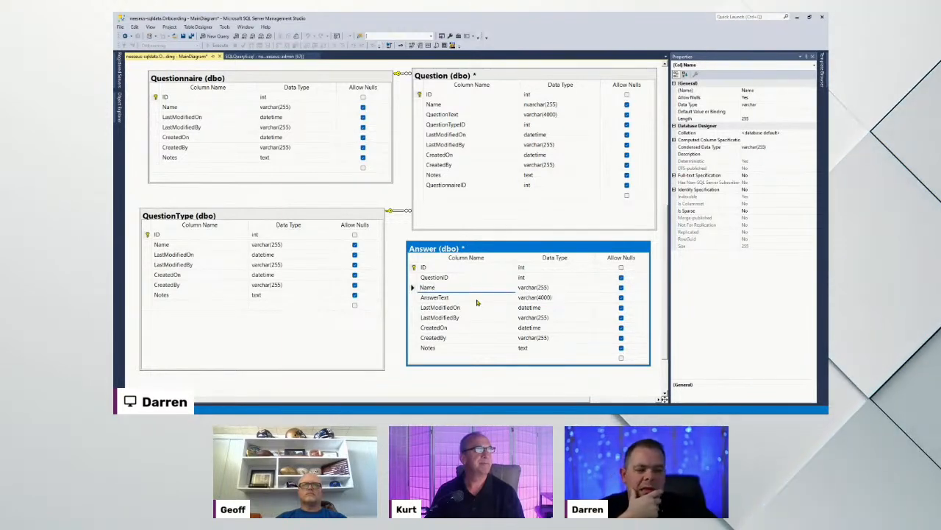
left_click(476, 298)
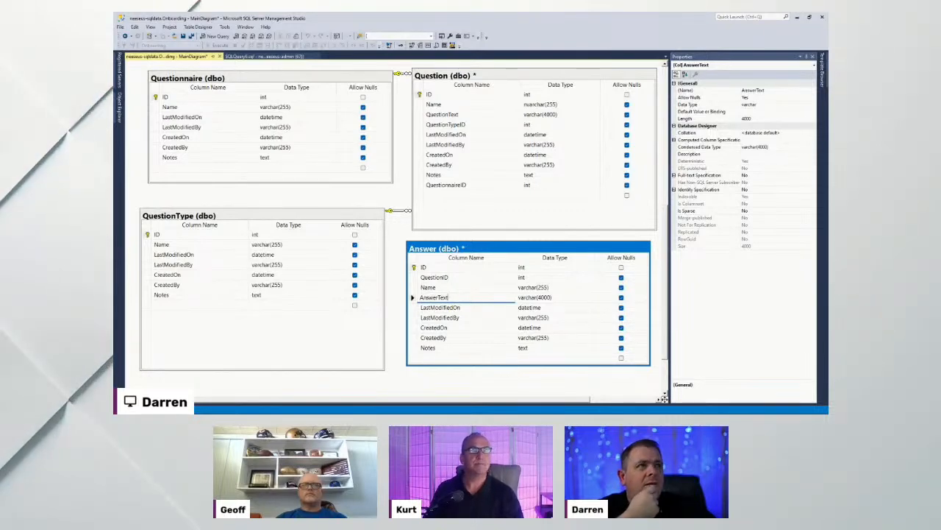
left_click(413, 299)
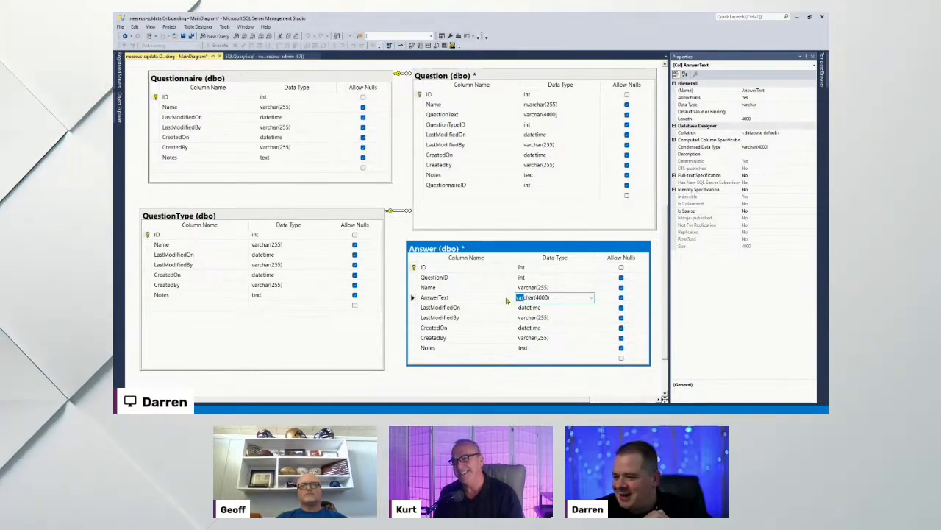
left_click(550, 297)
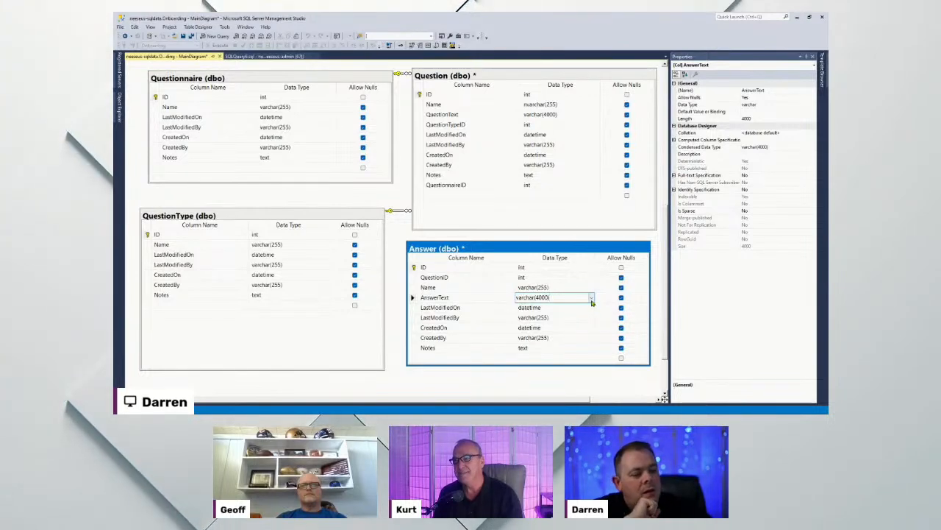
left_click_drag(563, 297, 473, 296)
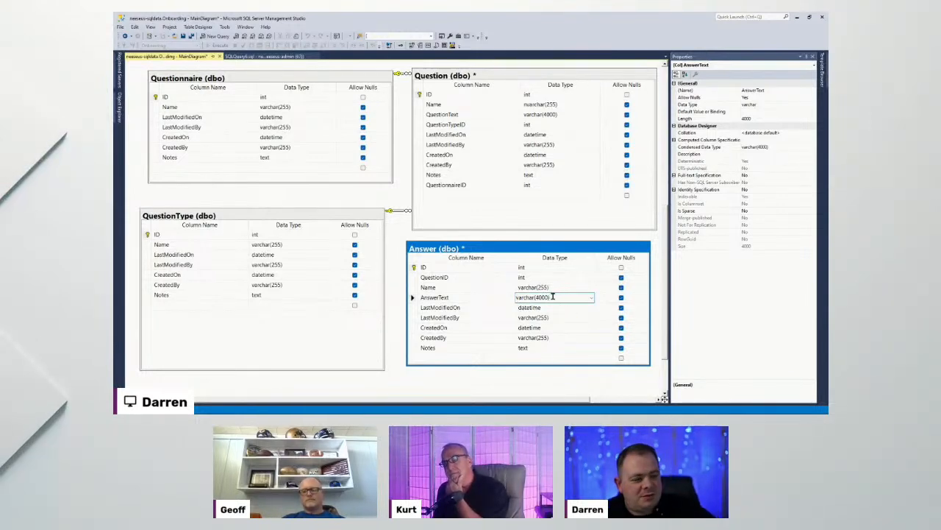
left_click(414, 297)
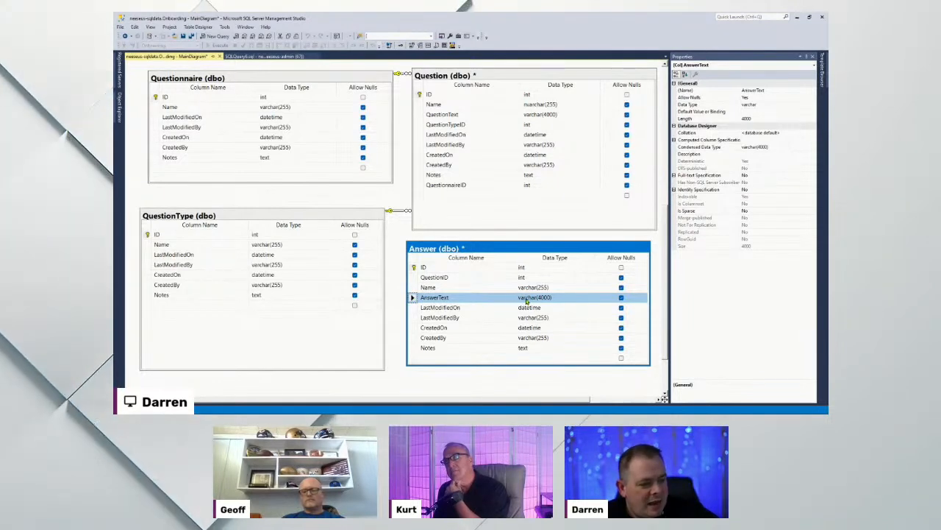
left_click(571, 295)
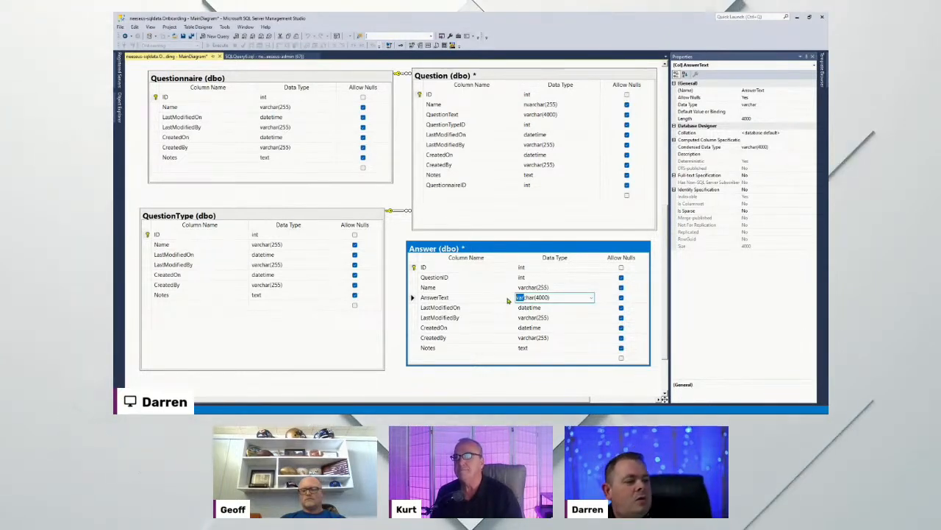
left_click(425, 297)
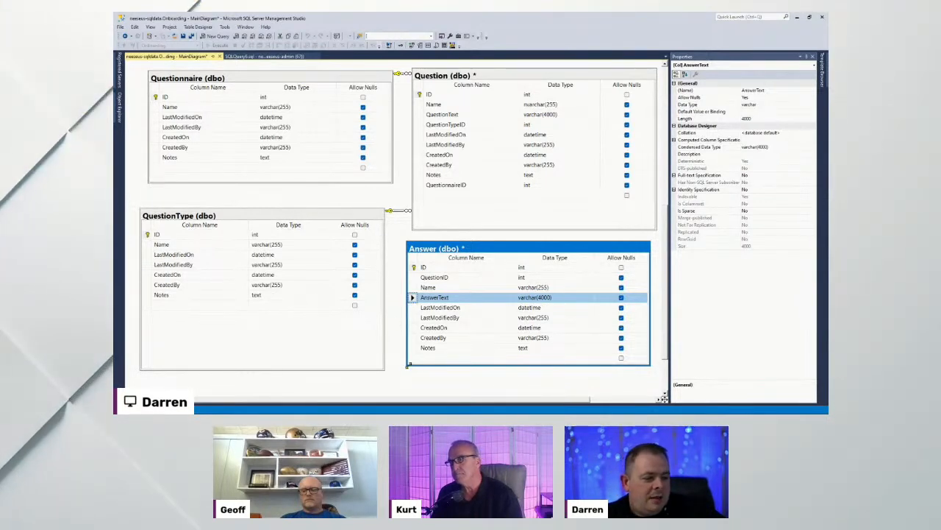
Enlarge the Answer table's box slightly downward and nudge the QuestionType table a little upward in the diagram.
left_click_drag(409, 365, 406, 375)
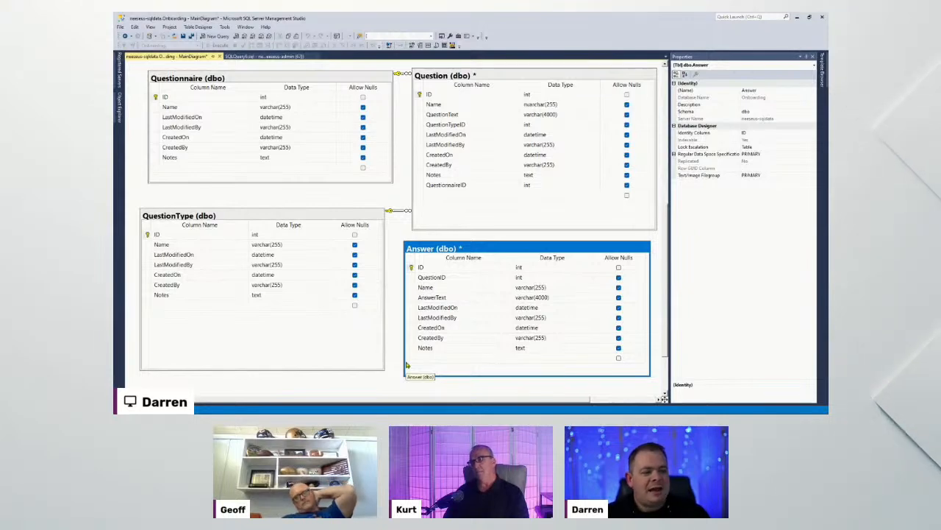
left_click(412, 297)
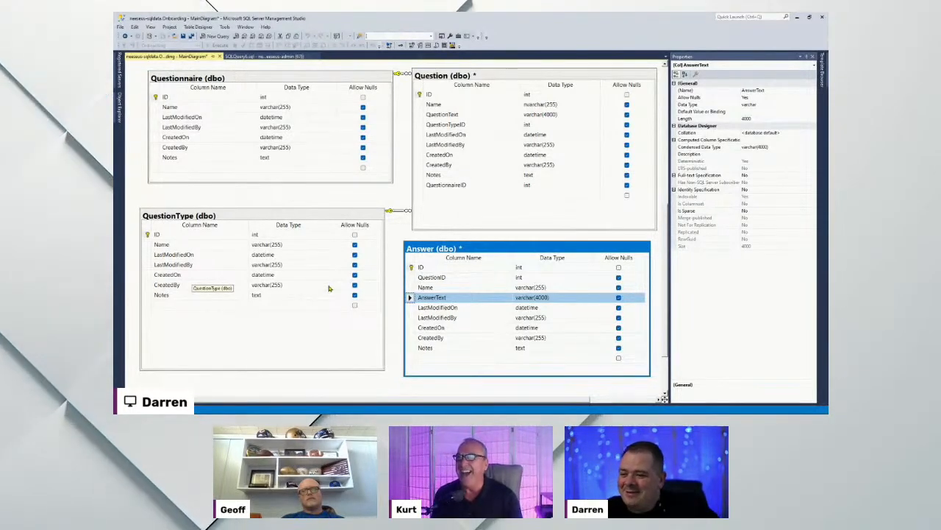
left_click(452, 297)
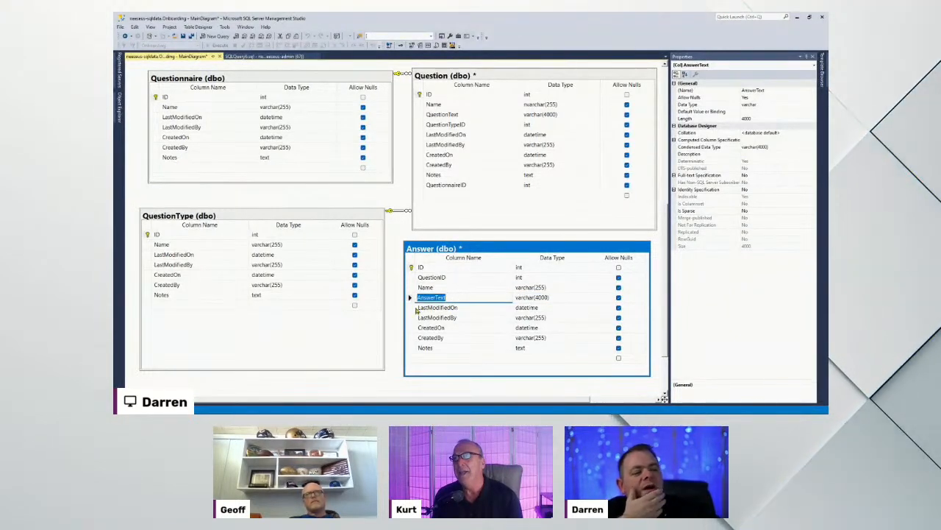
left_click(235, 220)
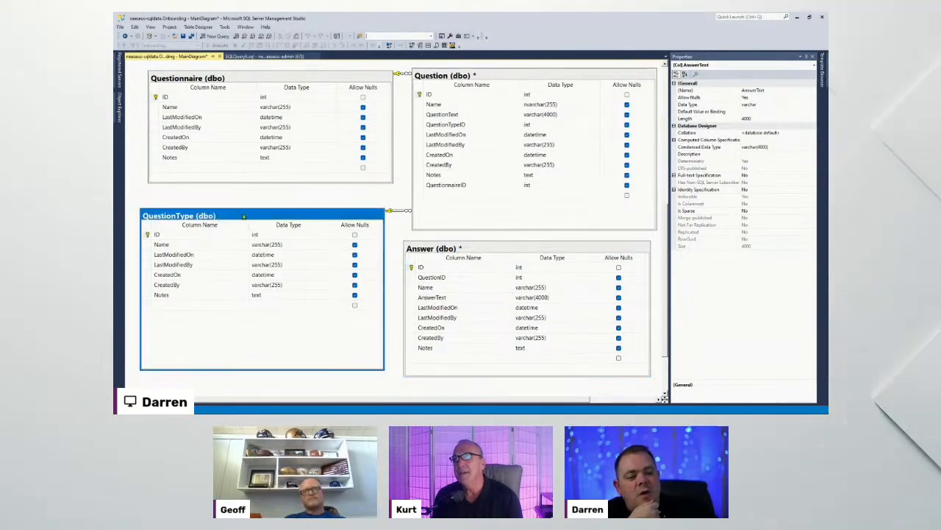
left_click_drag(263, 223, 269, 210)
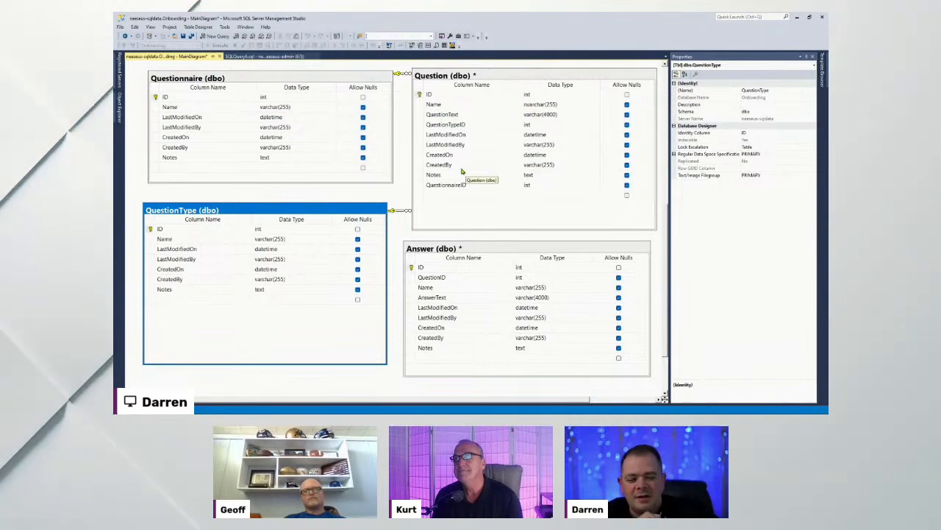
left_click(464, 297)
left_click_drag(464, 297, 414, 297)
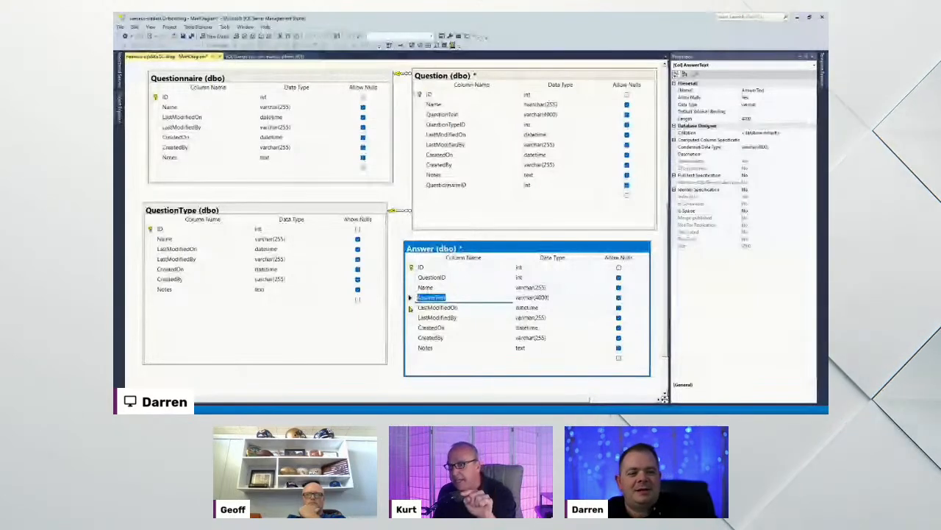
Shorten the QuestionType table's box so it ends just below its last column row.
left_click(259, 363)
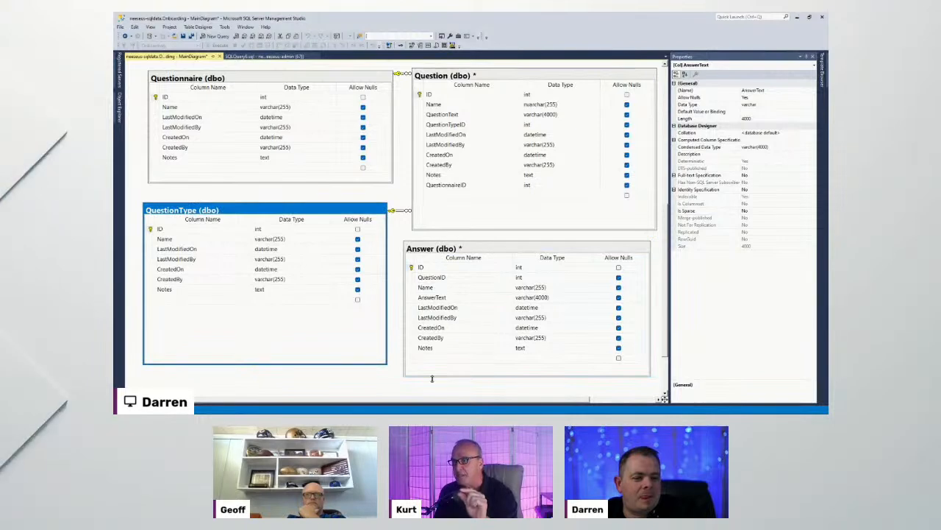
left_click_drag(385, 362, 388, 315)
Create a new table named ModelTable and place it directly below the QuestionType table in the diagram.
right_click(161, 343)
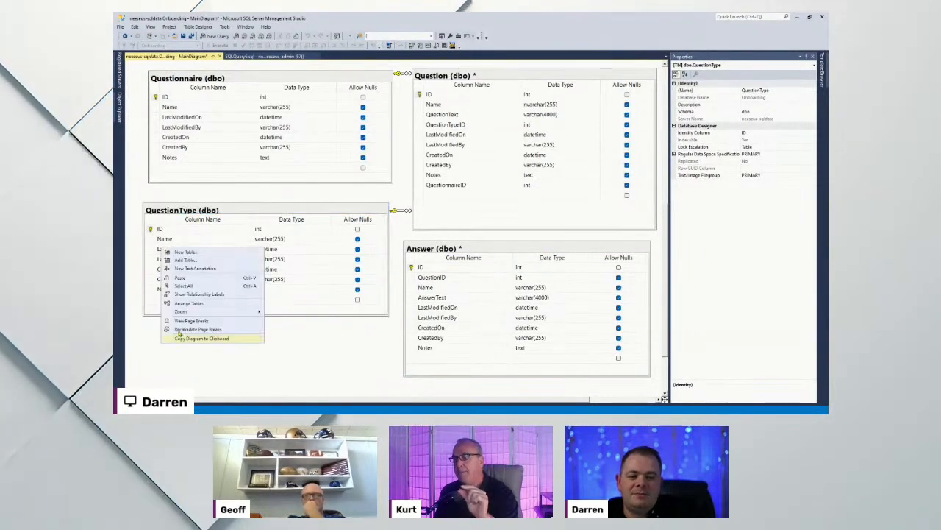
left_click(180, 250)
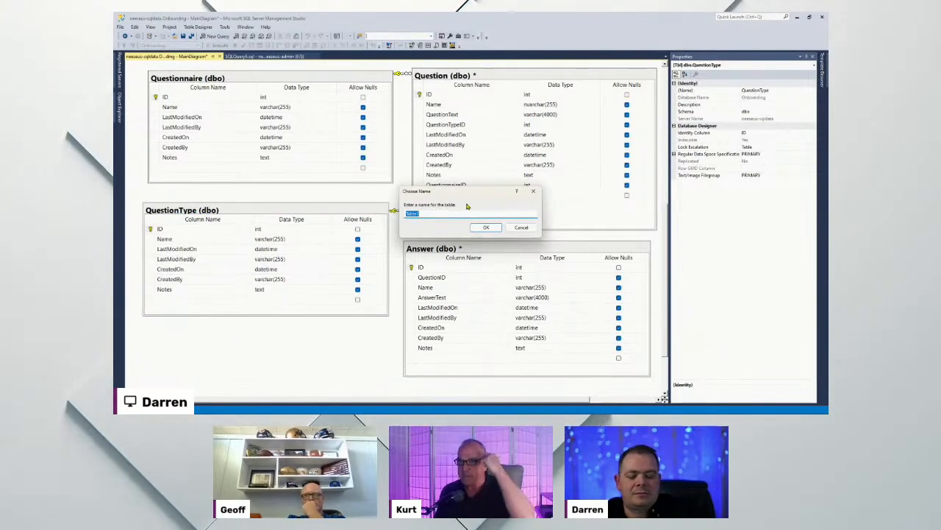
type("Mod")
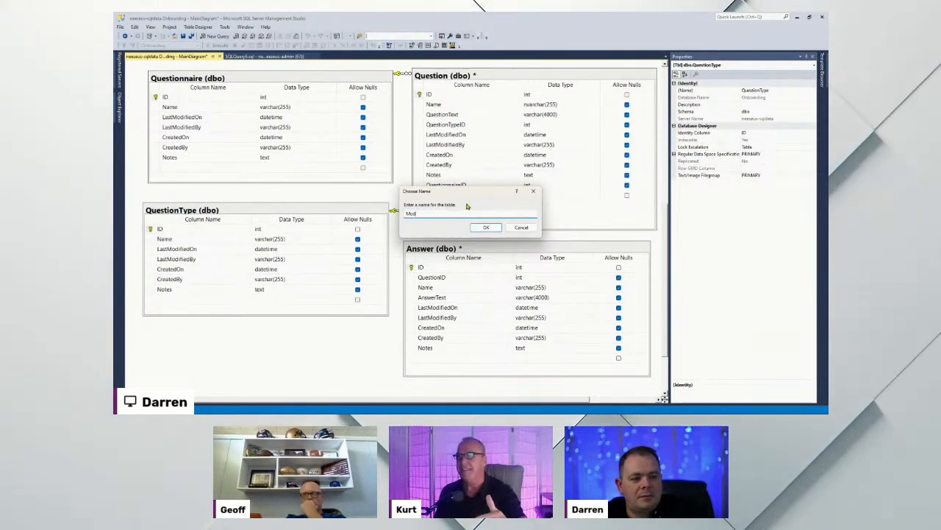
type("elTable")
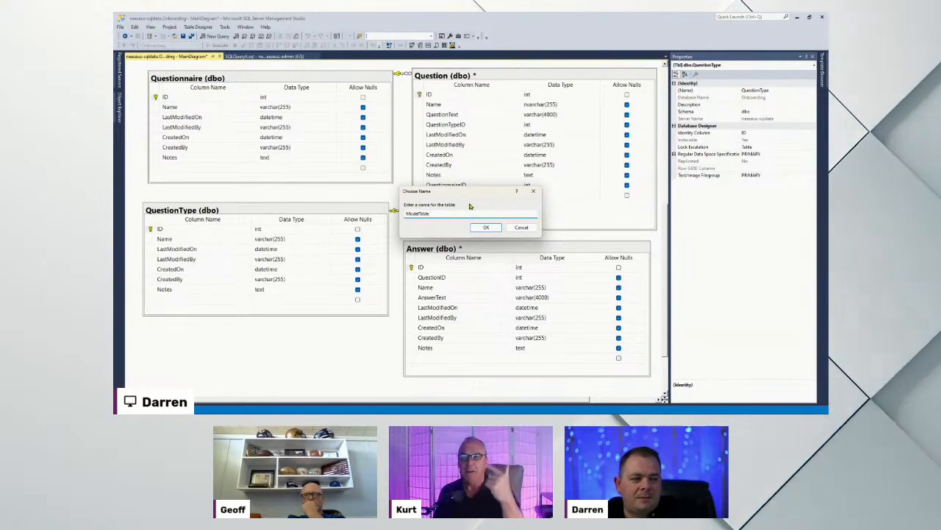
left_click(487, 228)
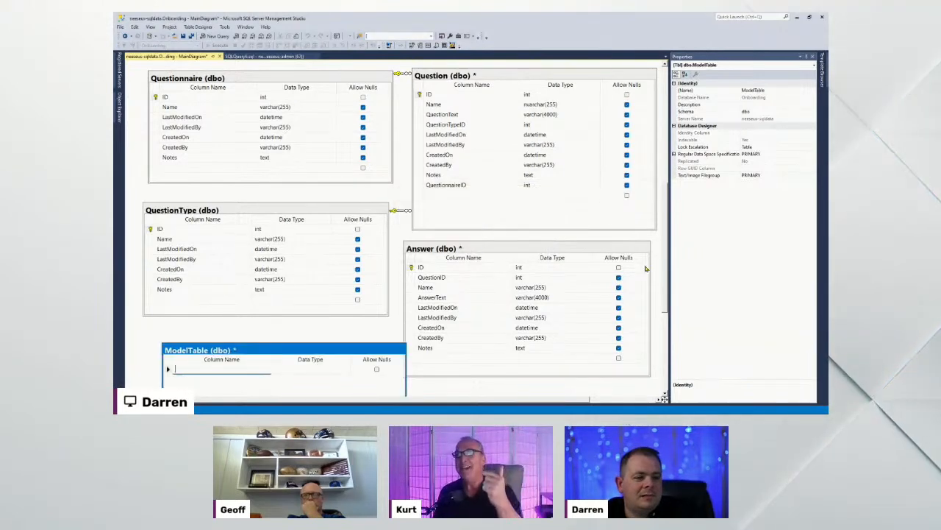
left_click_drag(667, 270, 669, 314)
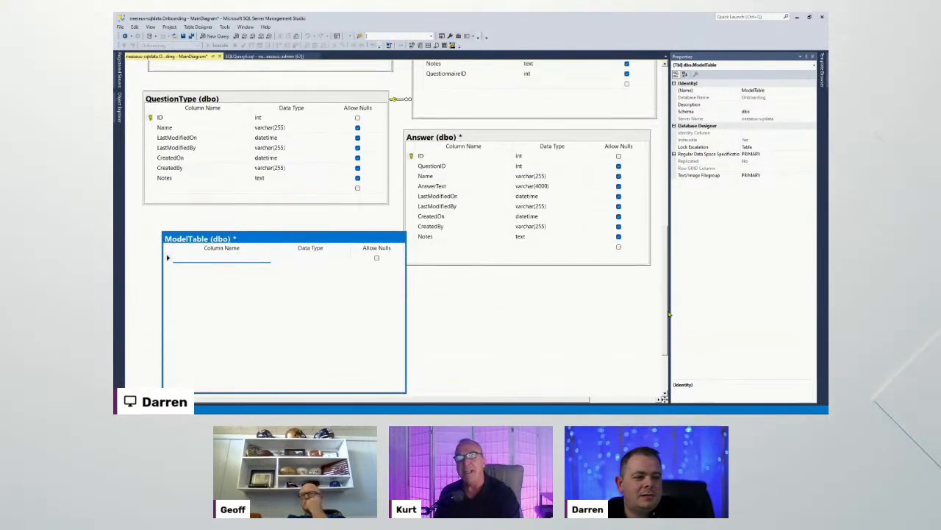
left_click_drag(331, 238, 309, 221)
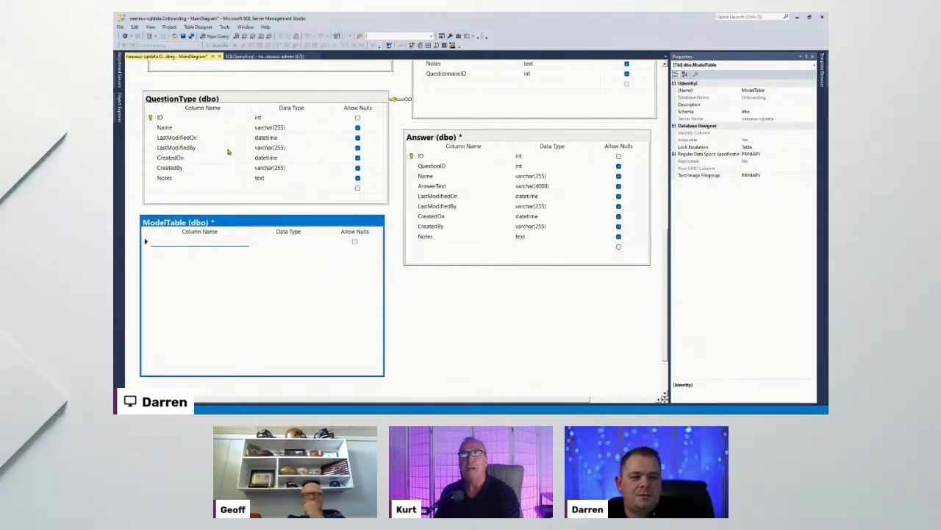
Copy all QuestionType columns, from ID through Notes, into ModelTable and make its ID column the primary key.
left_click(151, 118)
left_click(152, 179, "shift")
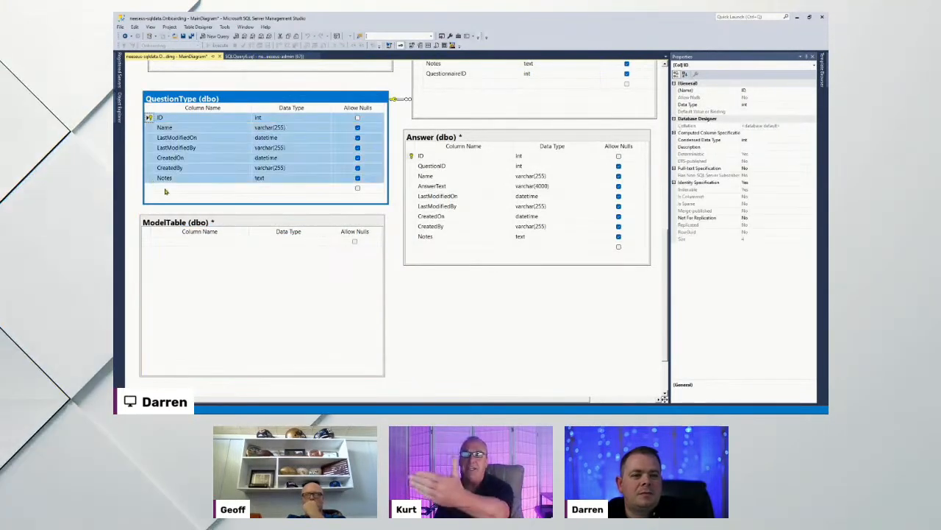
left_click(146, 243)
left_click(146, 244)
key("ctrl+v")
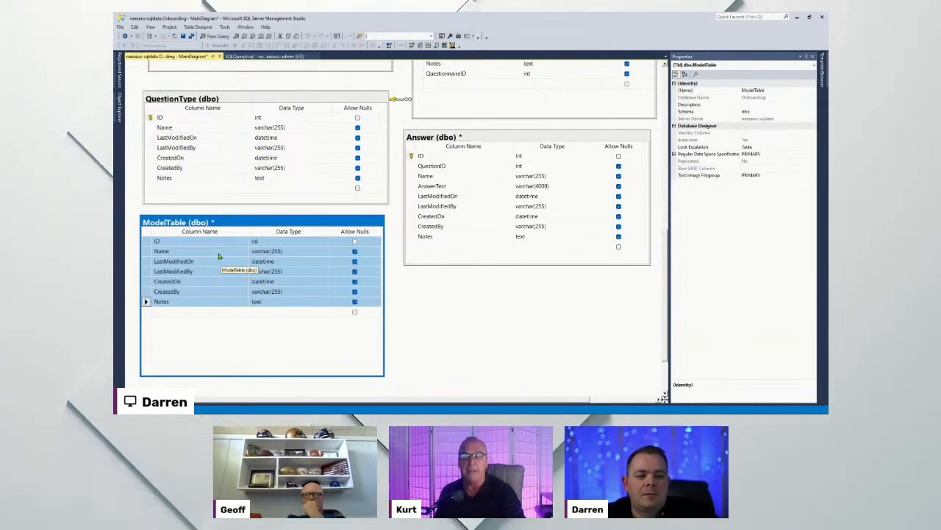
left_click(158, 241)
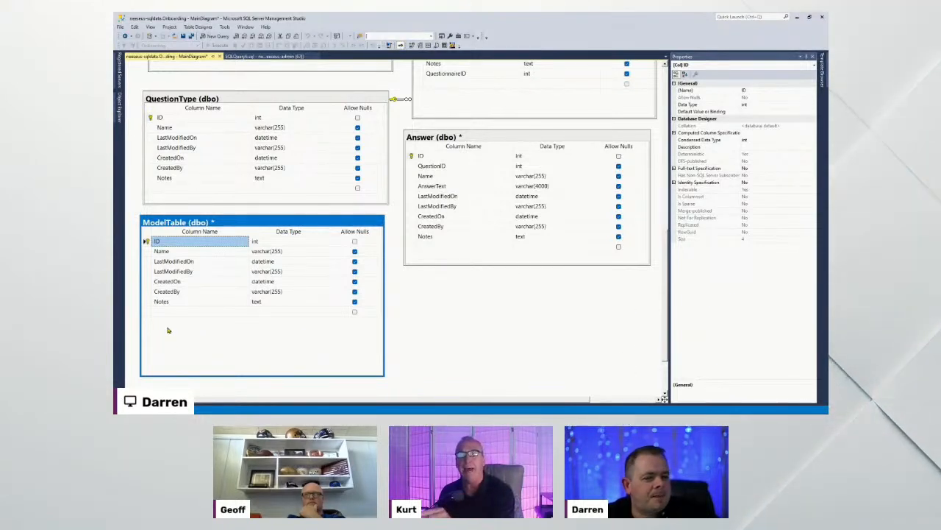
Change the data type of ModelTable's Name and LastModifiedBy columns to nvarchar(255).
left_click(276, 252)
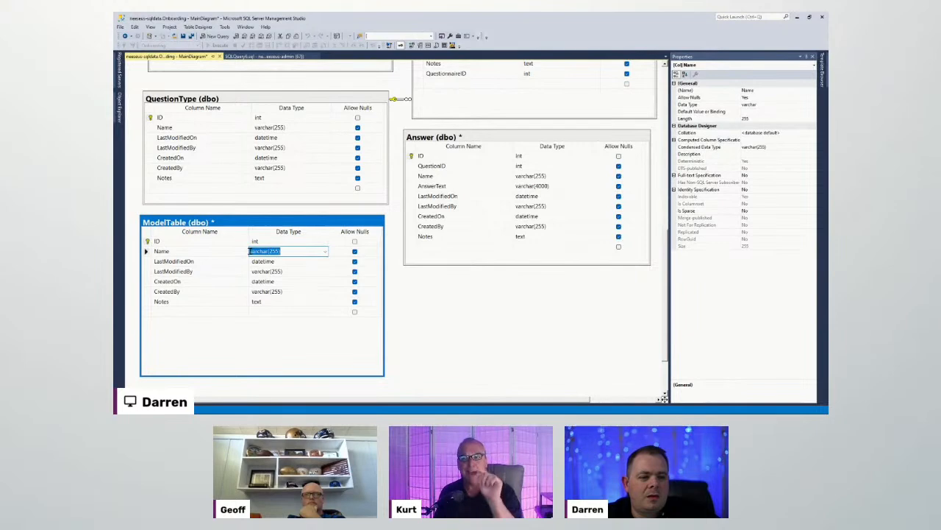
left_click(281, 272)
key("Home")
type("n")
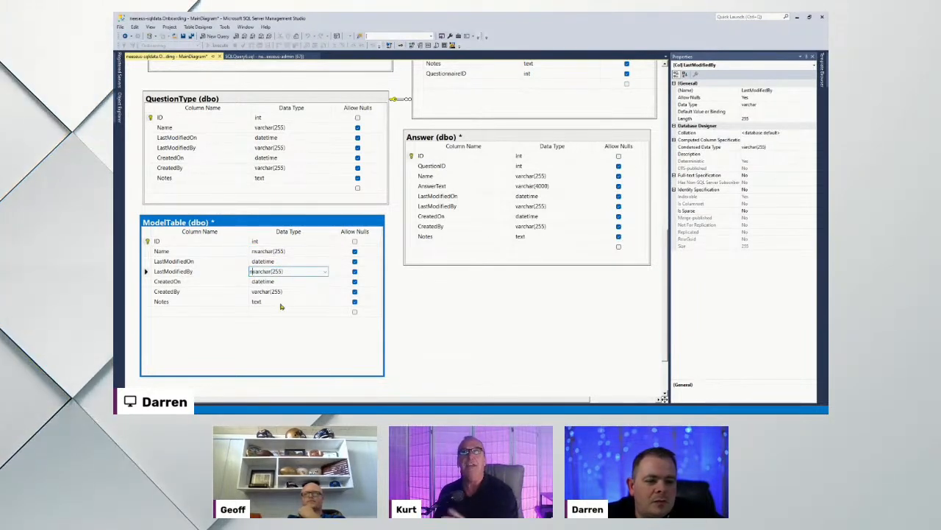
Change ModelTable's Notes column to ntext and its CreatedBy column to nvarchar(255).
left_click(267, 304)
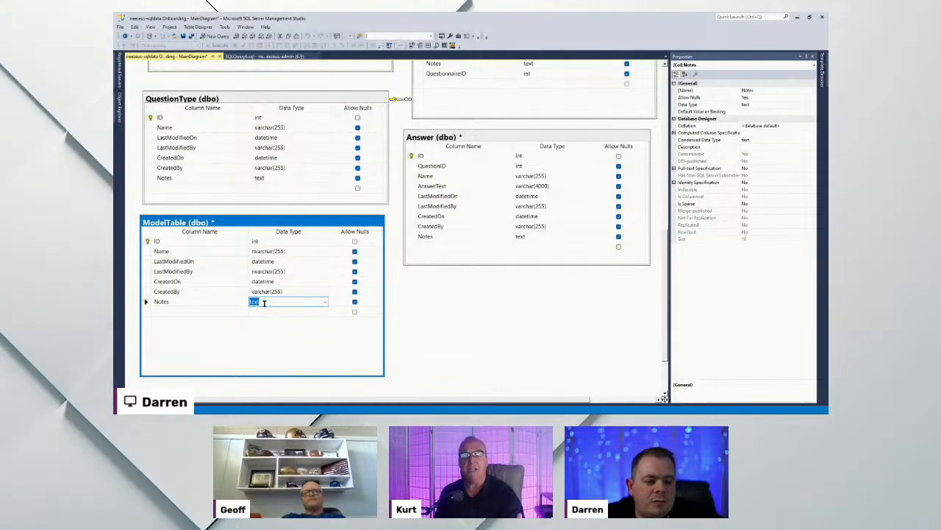
key("Home")
left_click(260, 302)
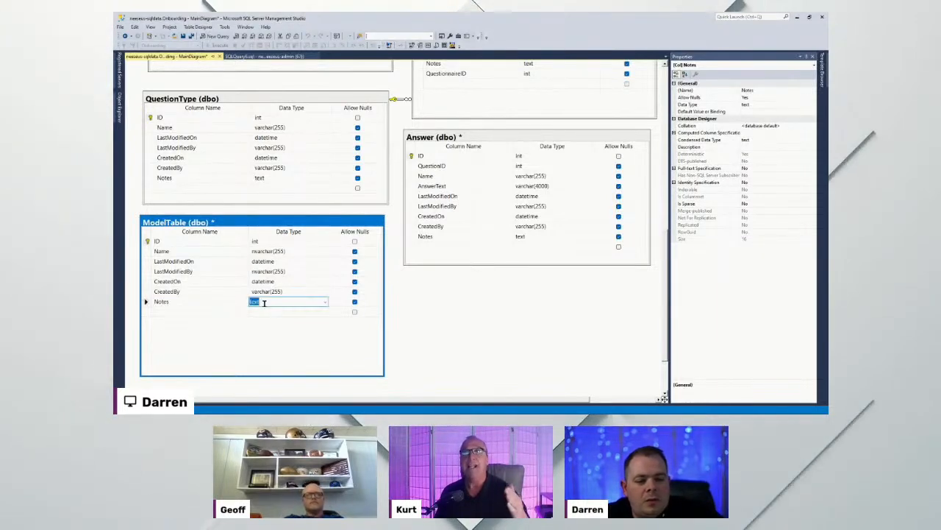
key("Home")
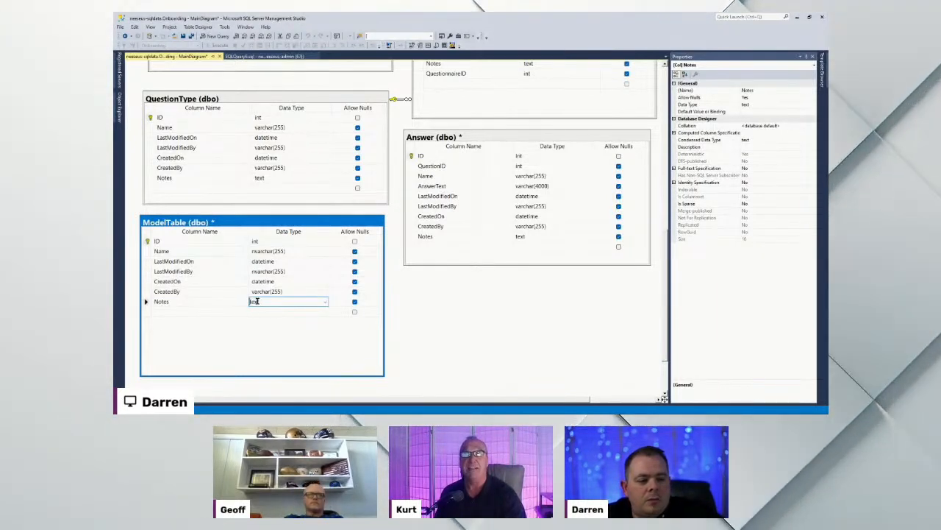
type("n")
left_click(272, 292)
key("Home")
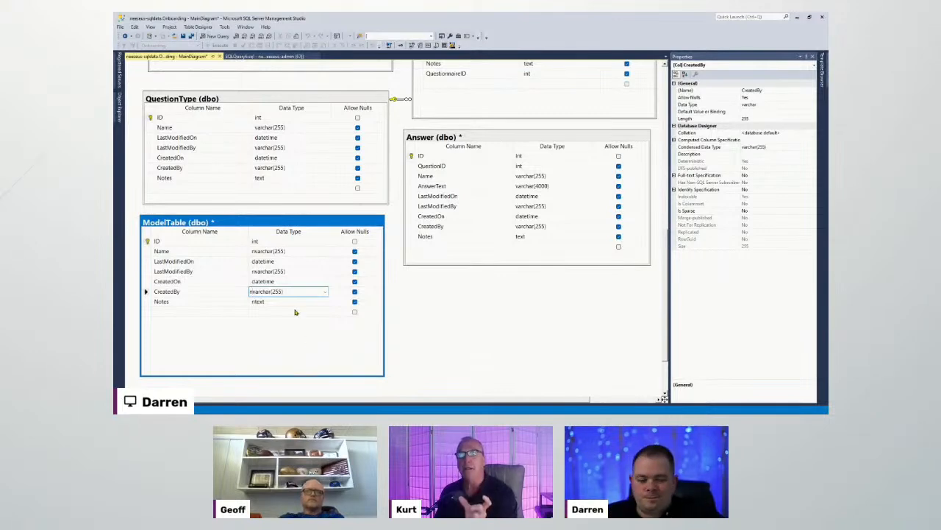
Review the date and time data types available for ModelTable's CreatedOn column without changing the selection.
left_click(291, 281)
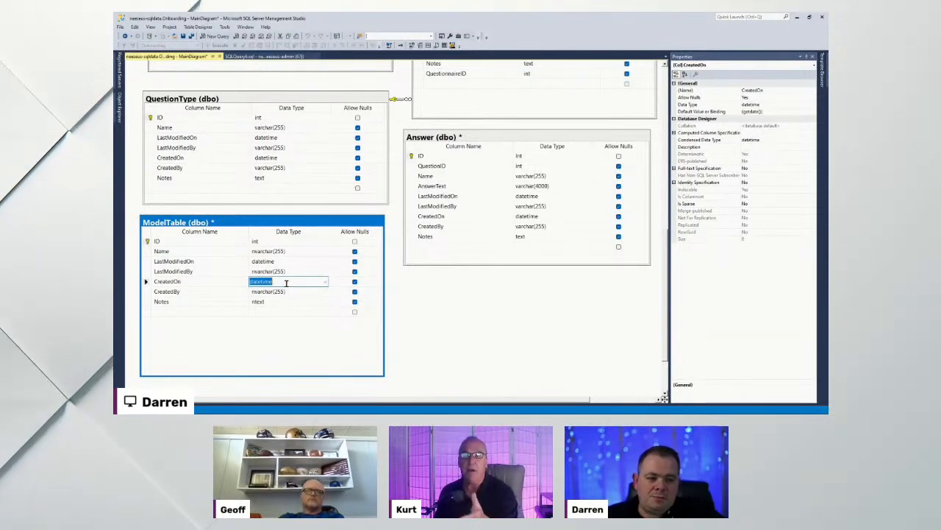
left_click(326, 281)
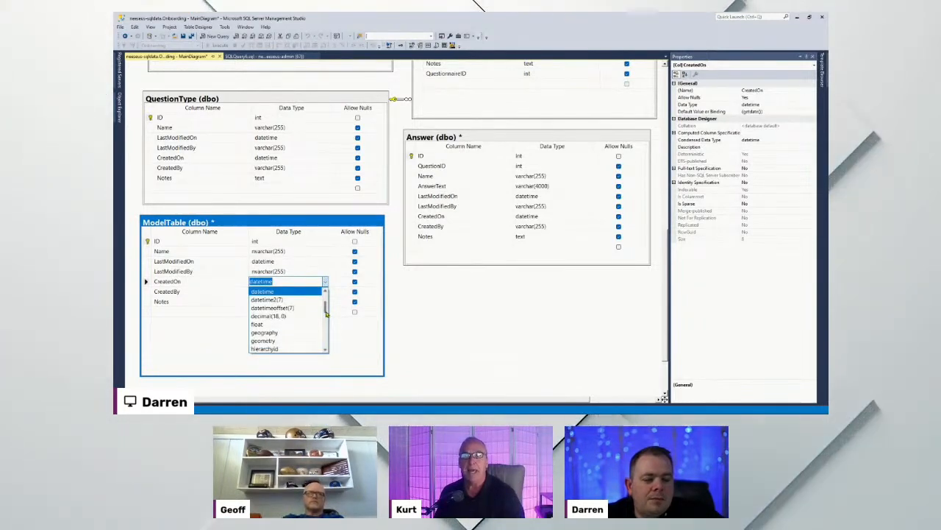
left_click_drag(326, 314, 328, 303)
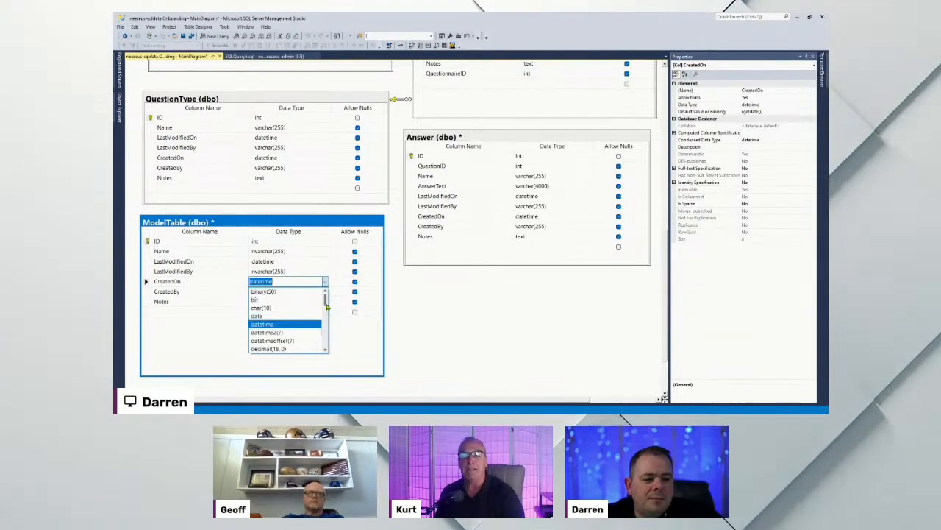
left_click(358, 353)
left_click(359, 353)
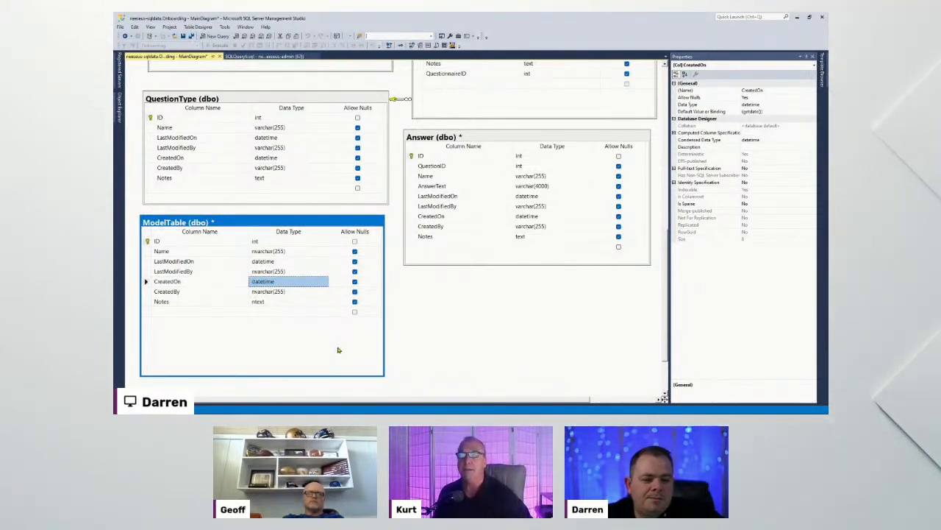
Make ModelTable's ID column an identity column by setting Is Identity to Yes.
left_click(232, 251)
left_click(231, 241)
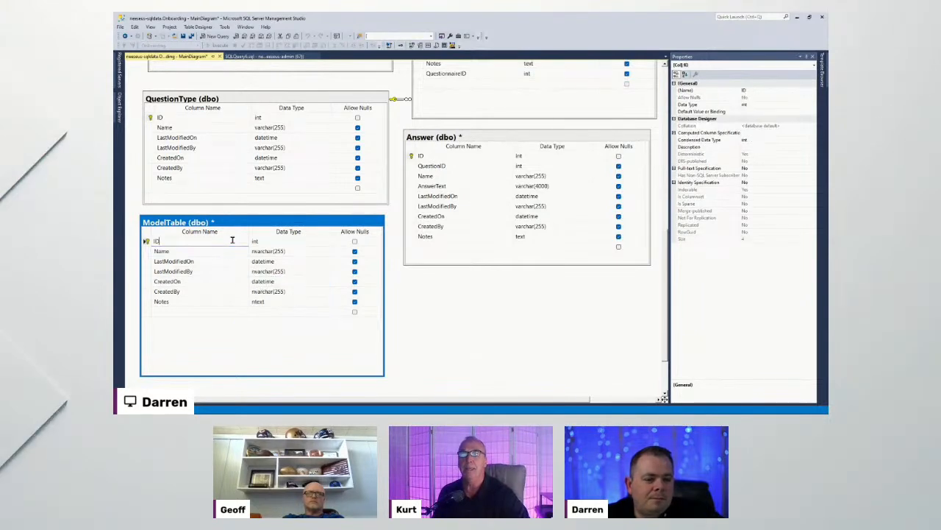
double_click(684, 183)
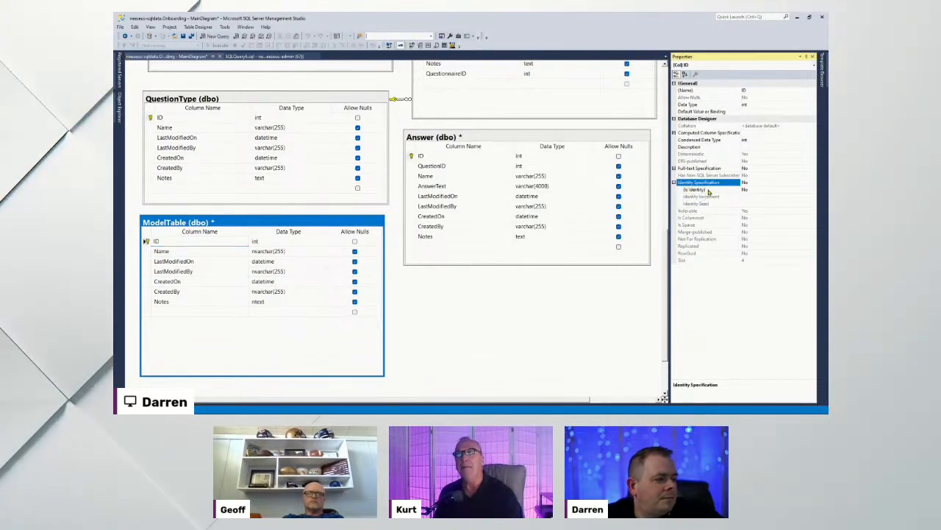
double_click(709, 191)
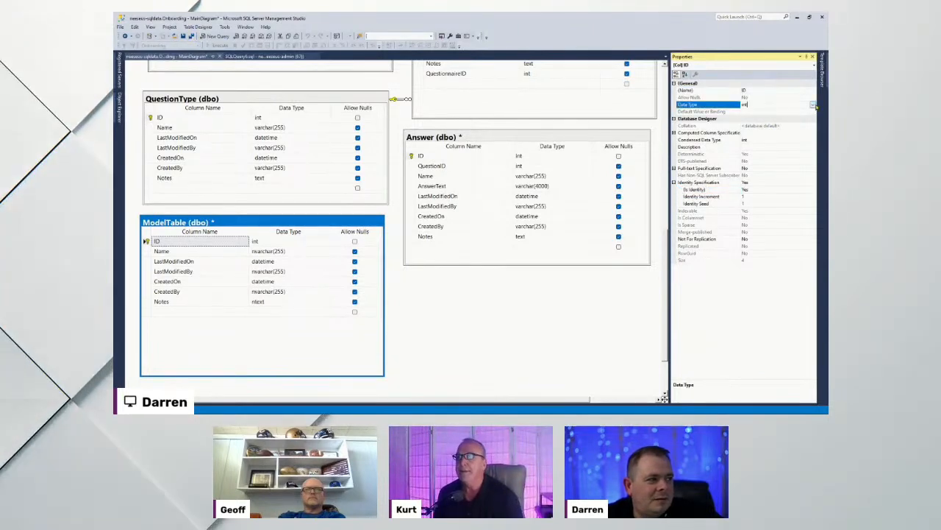
Examine the full list of data types available for ModelTable's ID column and the types assigned to its Name, LastModifiedBy and CreatedBy columns.
left_click(813, 106)
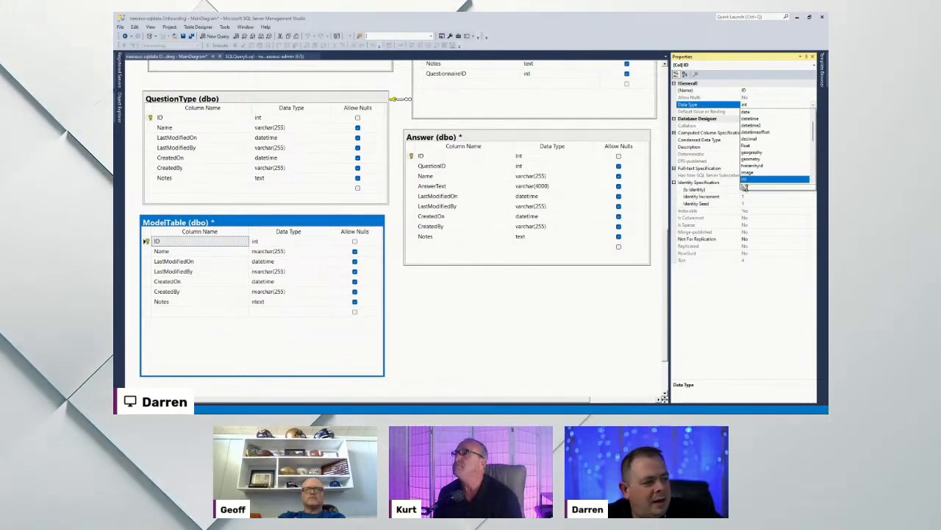
left_click_drag(744, 188, 611, 364)
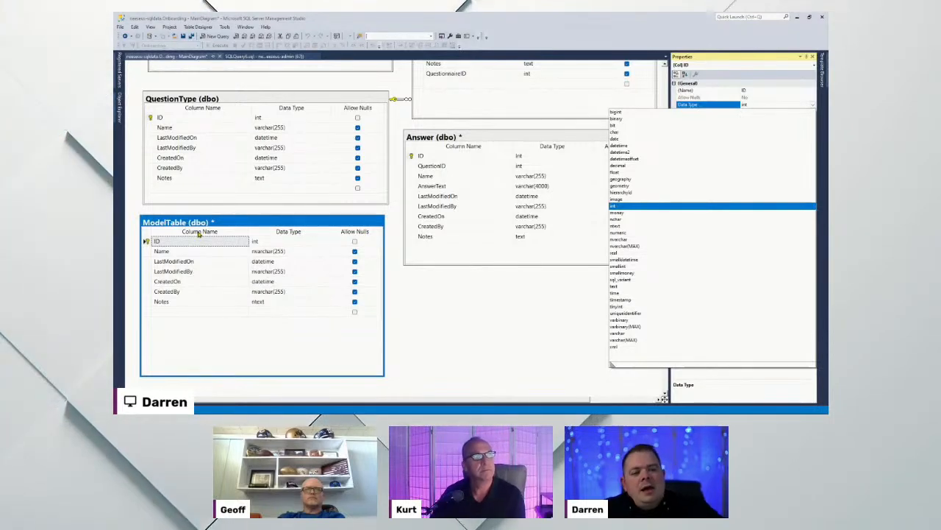
left_click(259, 254)
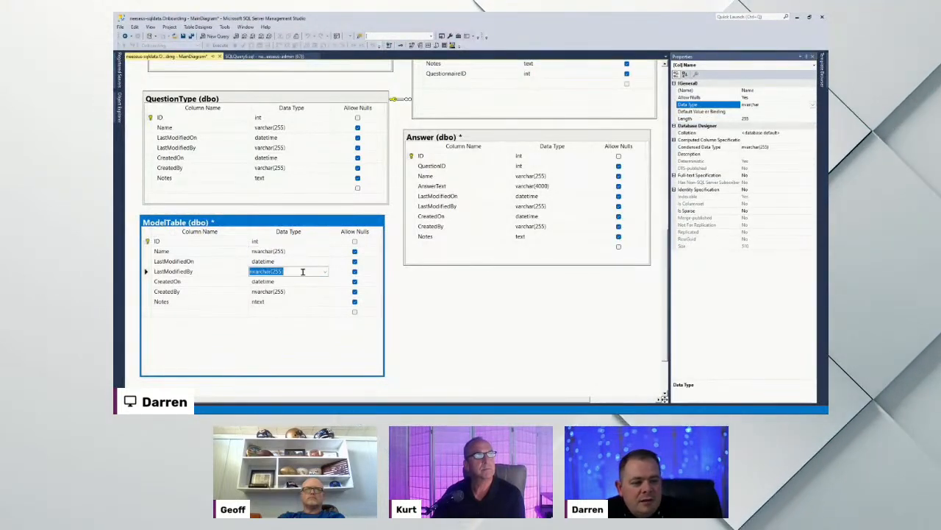
left_click(304, 271)
left_click(305, 292)
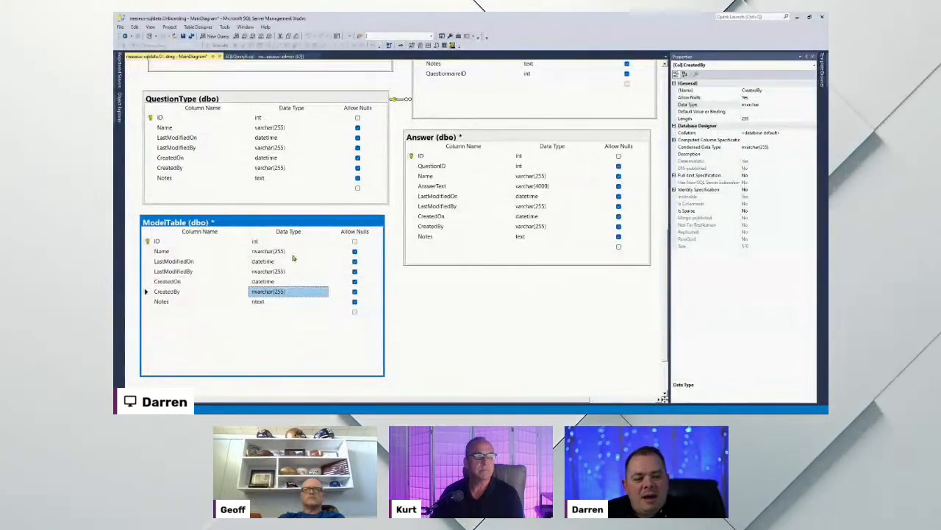
left_click(292, 251)
left_click(292, 272)
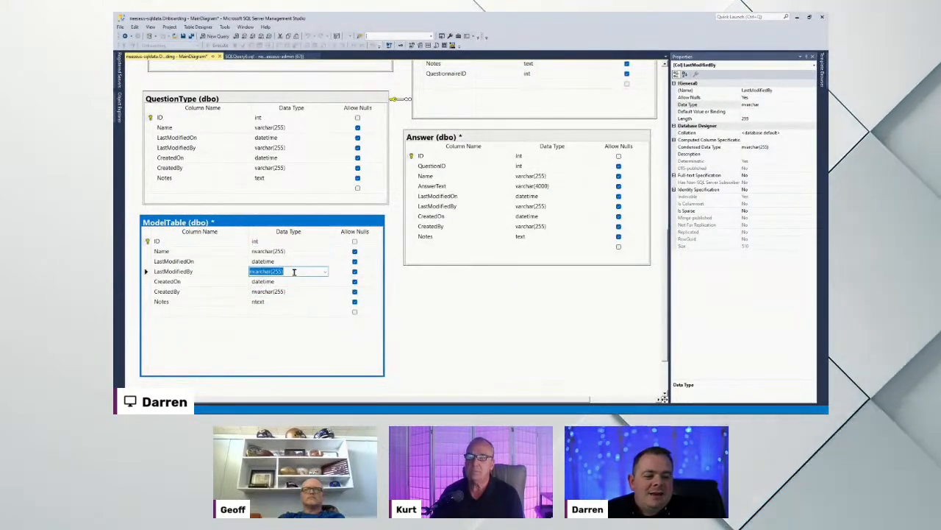
left_click(292, 291)
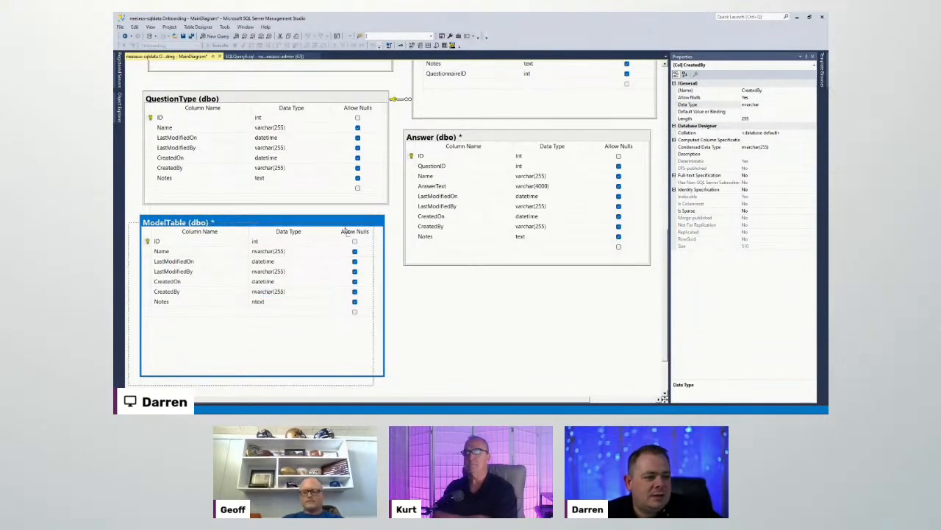
Move ModelTable lower and further left, away from the questionnaire tables, and save the diagram.
left_click_drag(204, 280, 204, 280)
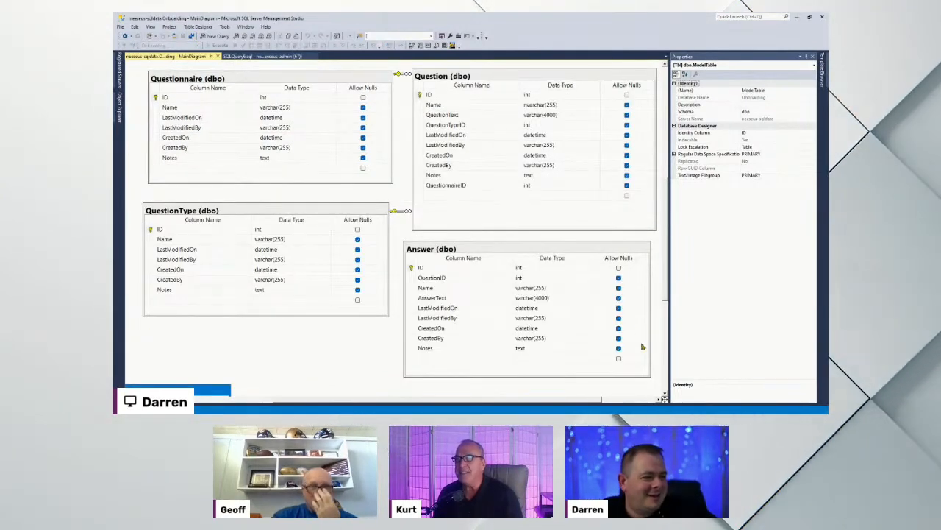
Create a foreign key relationship between the Answer table's QuestionID column and the Question table's ID column, accepting the default settings.
left_click(413, 279)
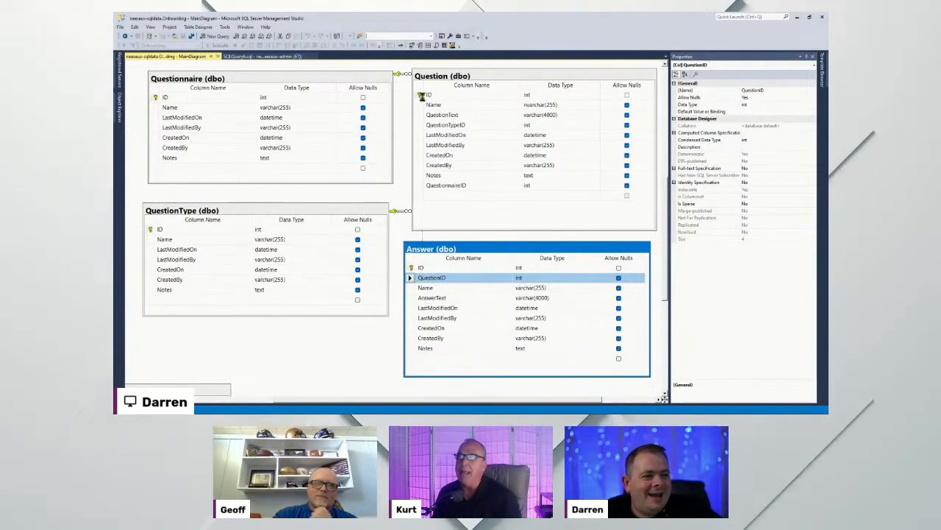
left_click_drag(421, 96, 421, 95)
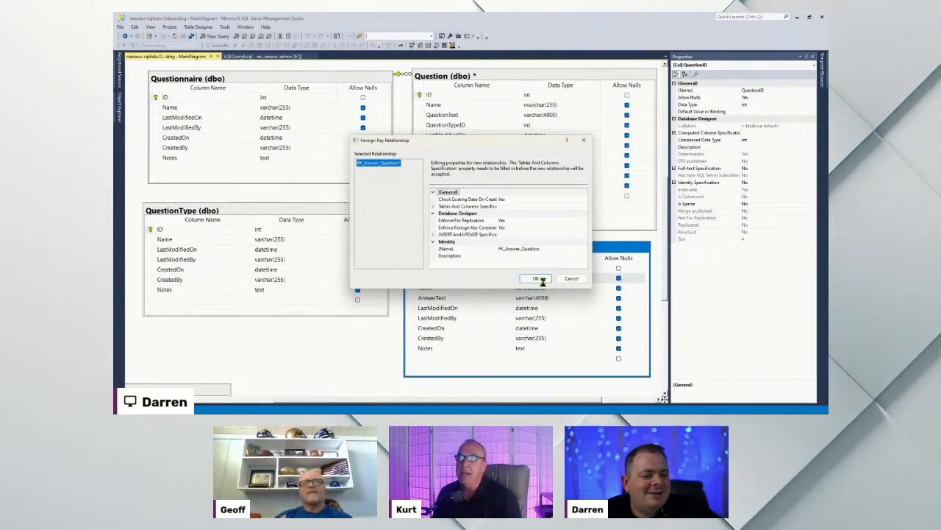
left_click(519, 275)
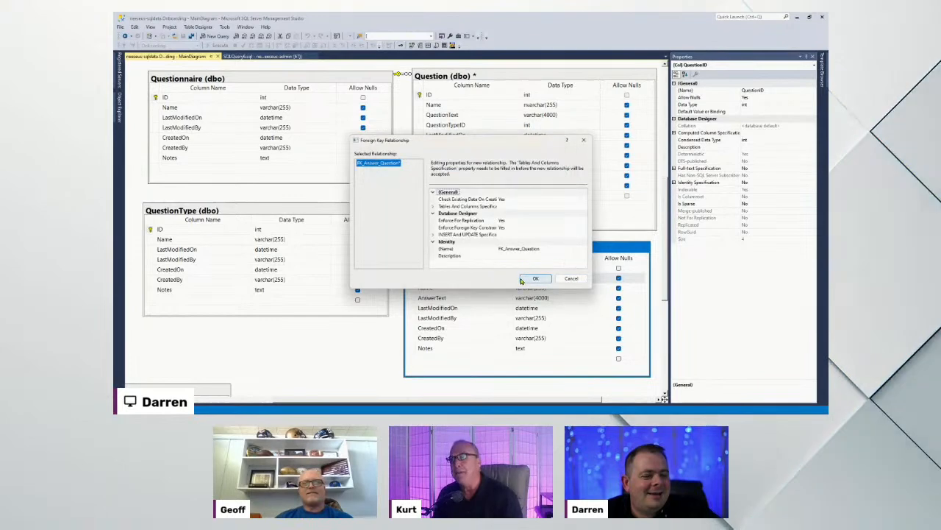
left_click(534, 278)
Switch the QuestionType, Questionnaire and Question tables to the compact view that shows only column names.
scroll(425, 260, "down", 4)
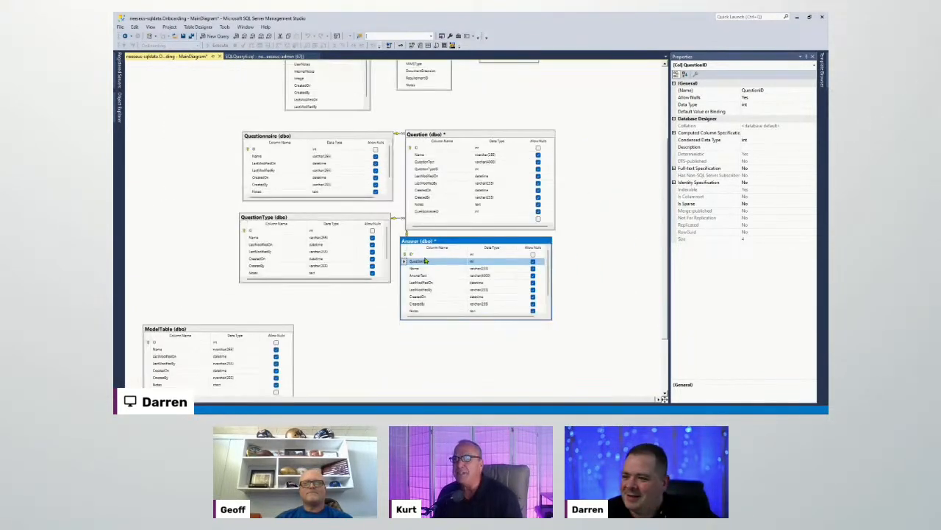
right_click(345, 221)
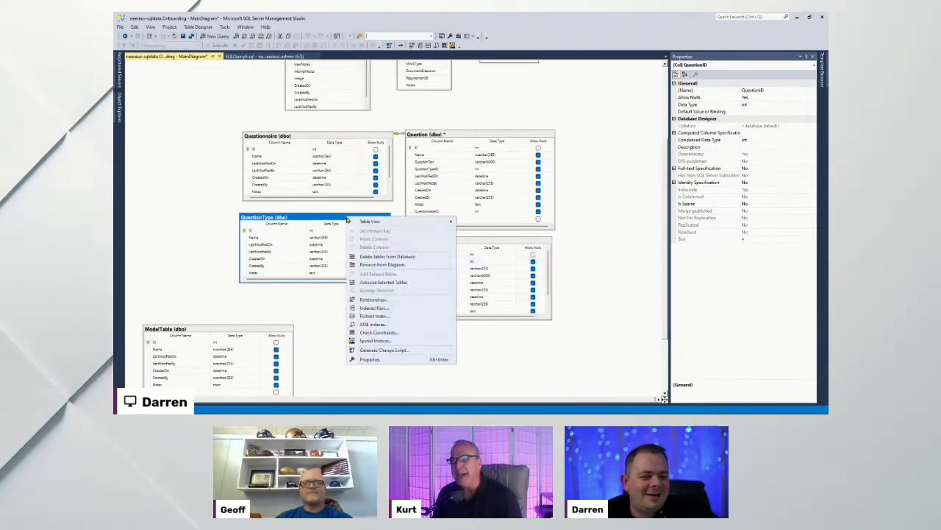
mouse_move(371, 220)
left_click(482, 231)
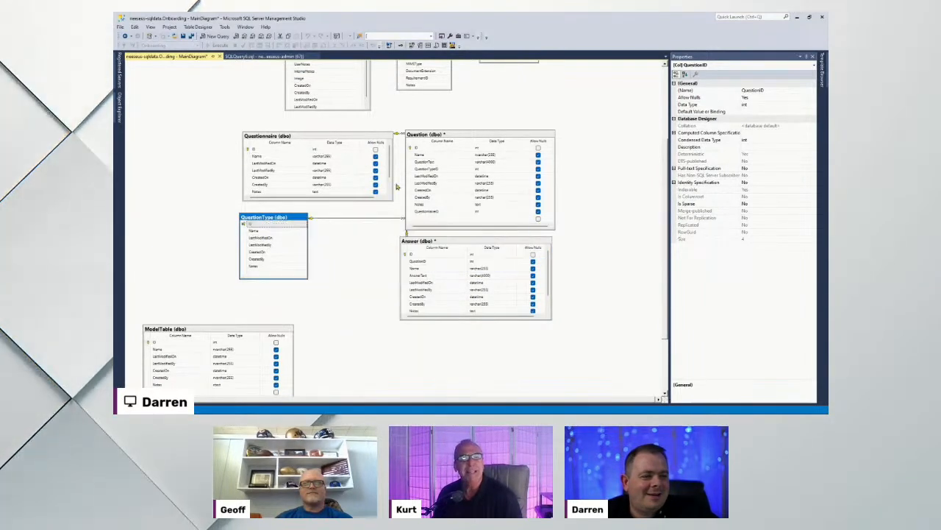
left_click(340, 140)
right_click(341, 140)
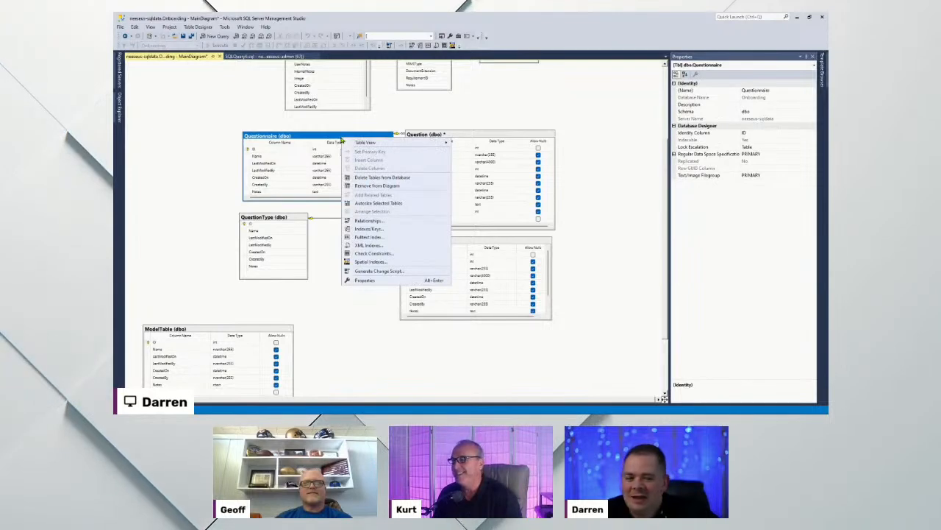
mouse_move(402, 145)
left_click(496, 152)
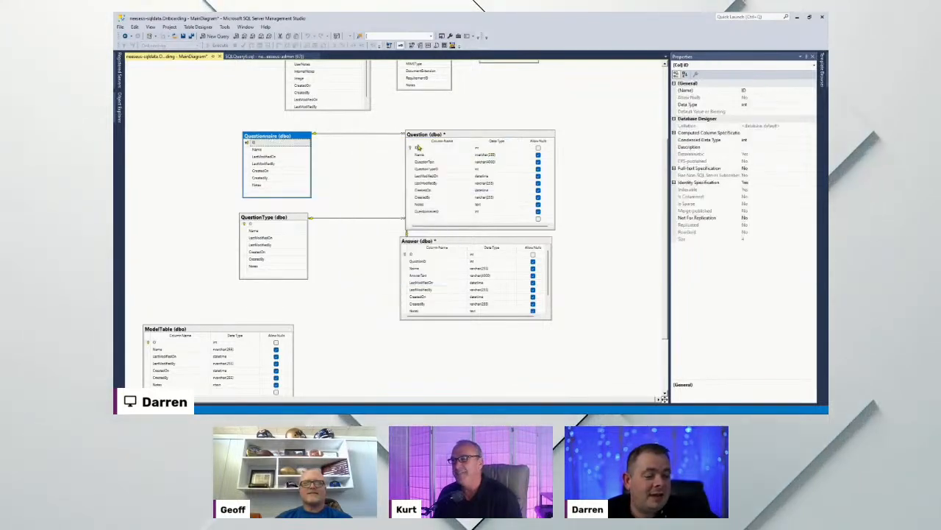
left_click(470, 136)
right_click(470, 136)
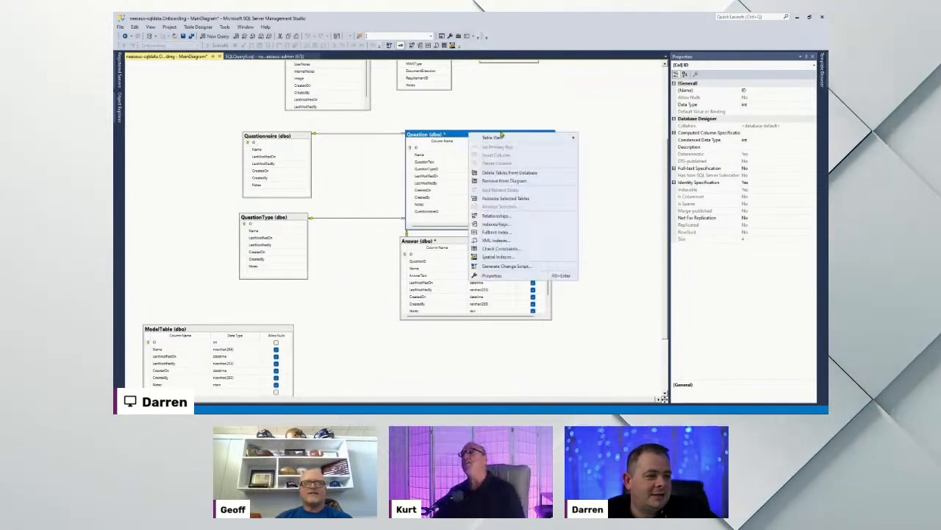
mouse_move(529, 141)
left_click(618, 146)
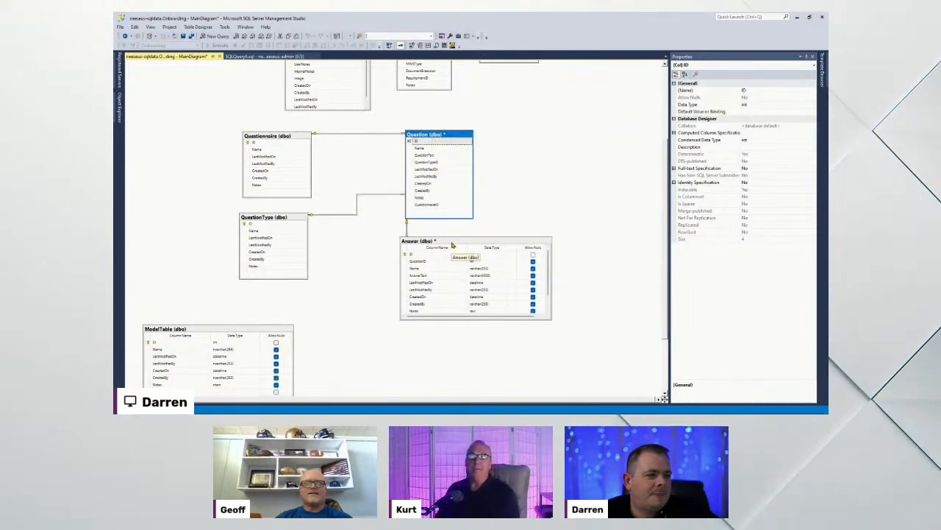
Enlarge the Answer table to fit all its columns, and arrange Questionnaire and QuestionType closer to Question with Answer on its other side.
left_click(549, 322)
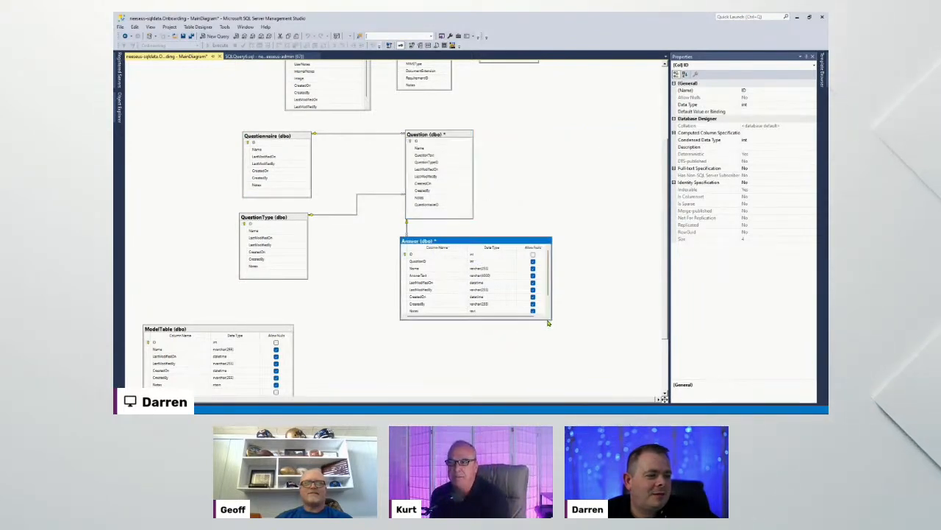
left_click_drag(548, 337, 551, 337)
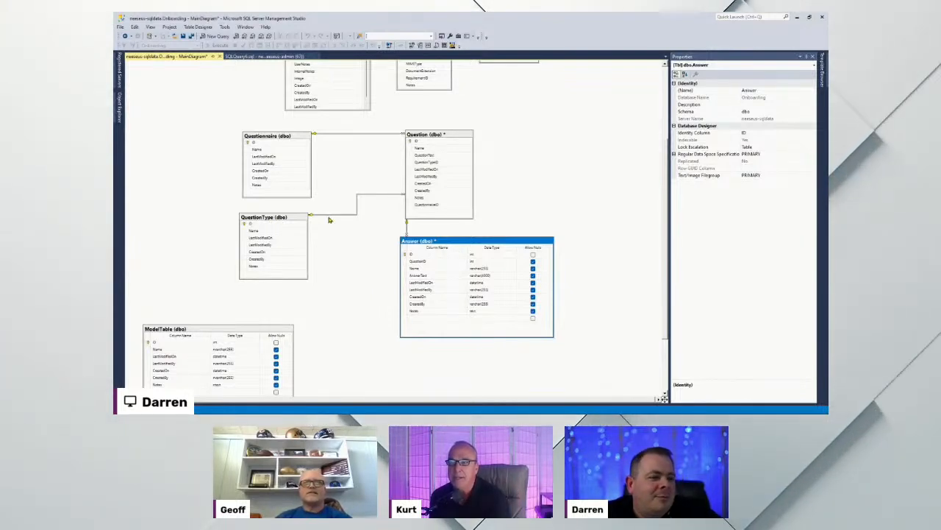
left_click(272, 220)
left_click_drag(271, 220, 347, 221)
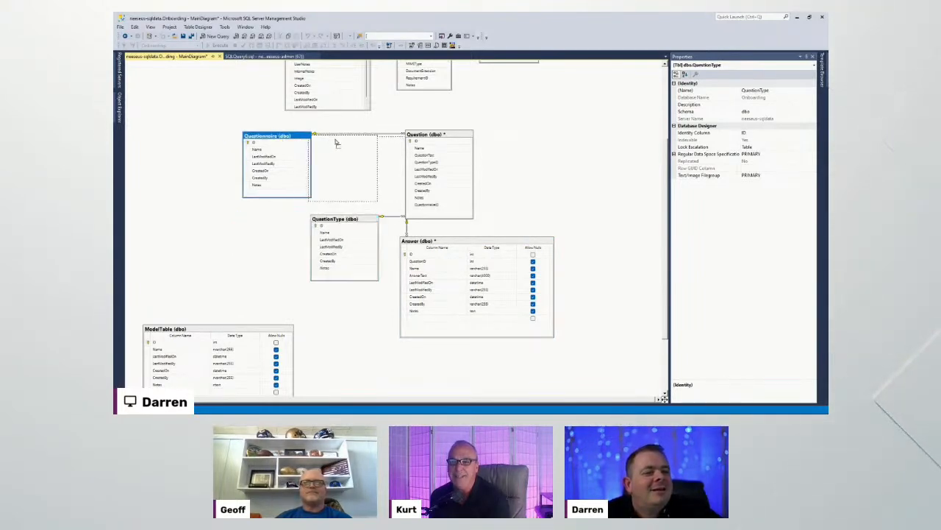
left_click(474, 245)
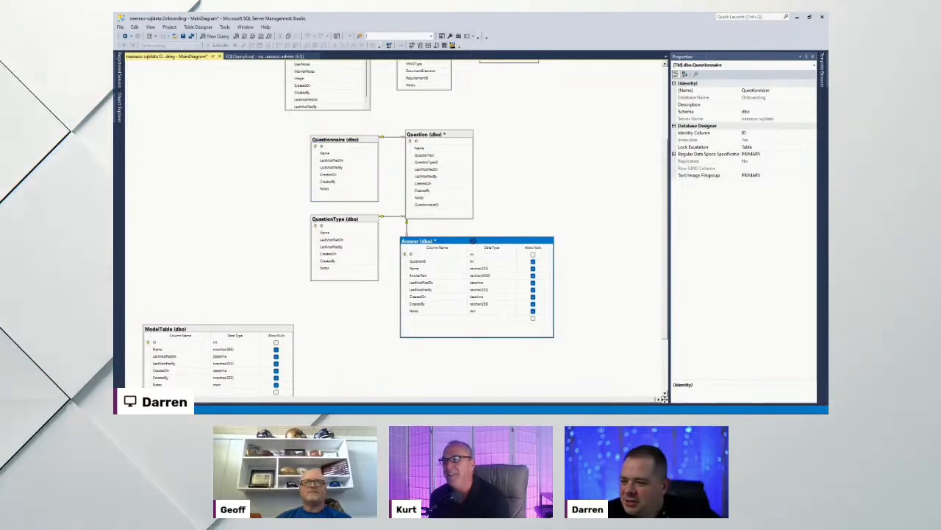
left_click_drag(473, 240, 573, 174)
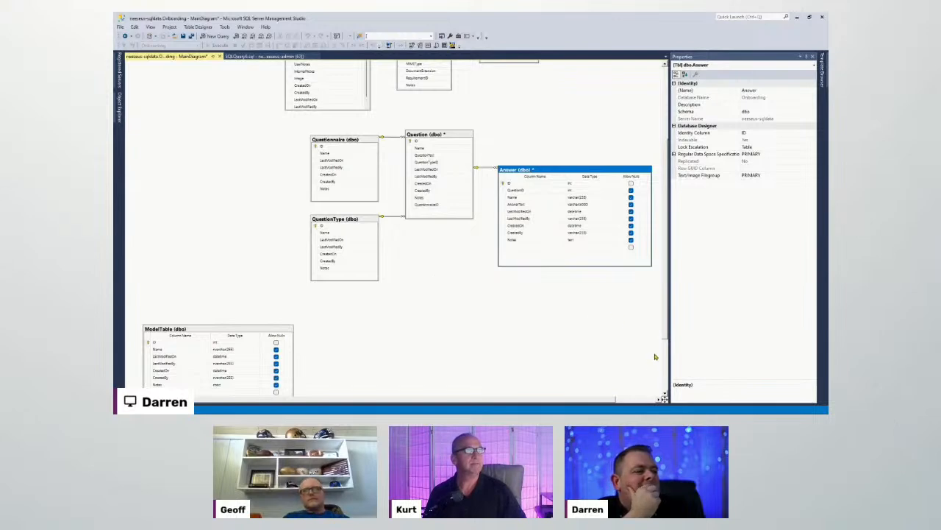
Add a new table named QuestionCompleted to the diagram and place it in the space above the Answer table.
left_click_drag(666, 329, 662, 274)
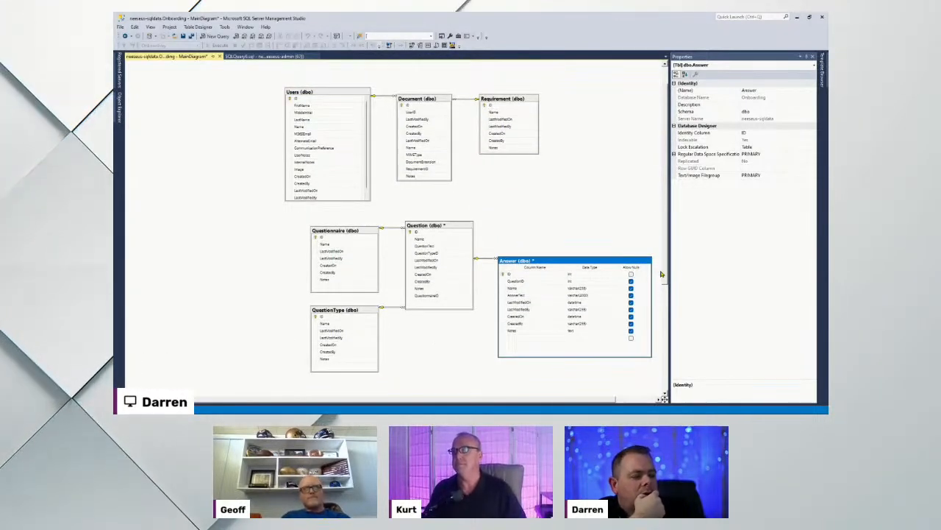
left_click_drag(662, 274, 661, 273)
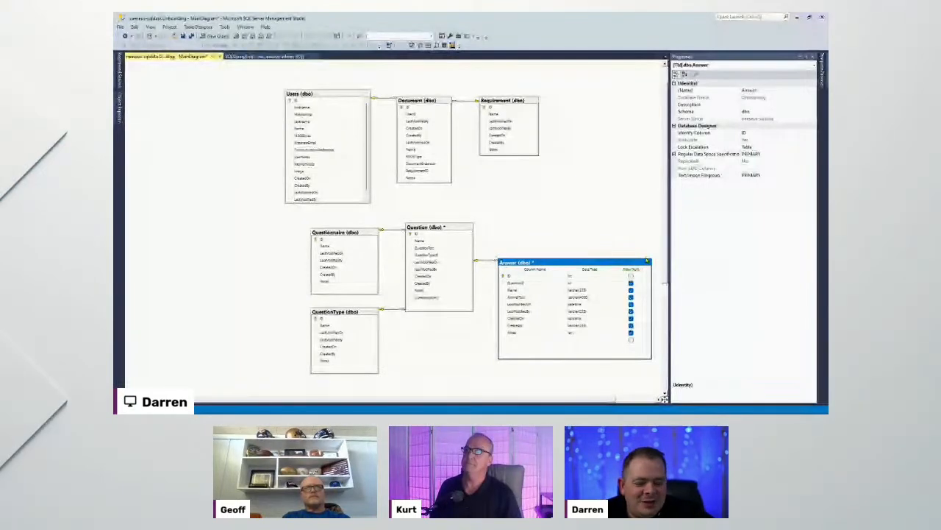
left_click(652, 174)
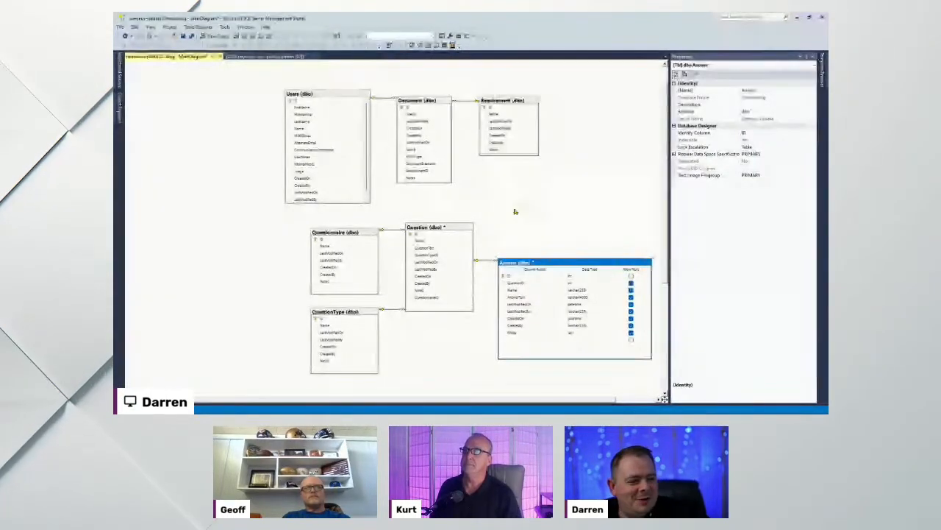
left_click(445, 230)
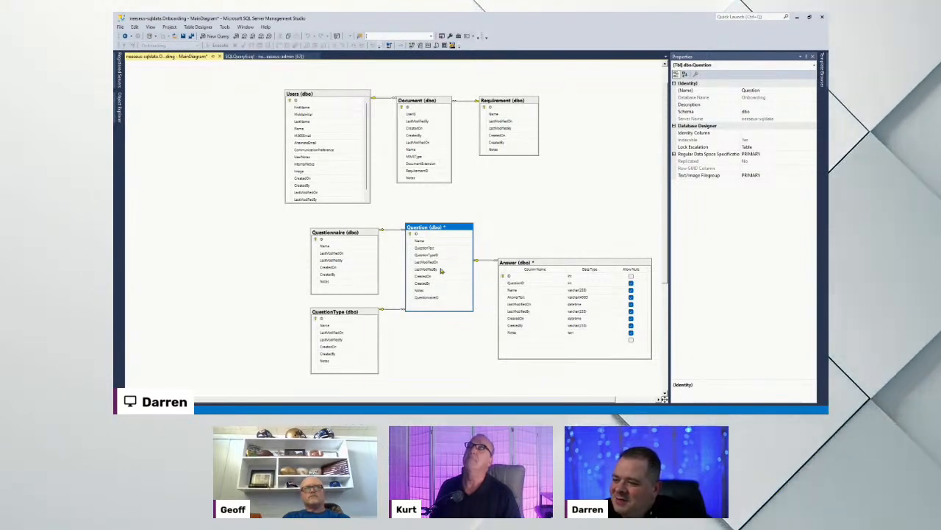
right_click(519, 185)
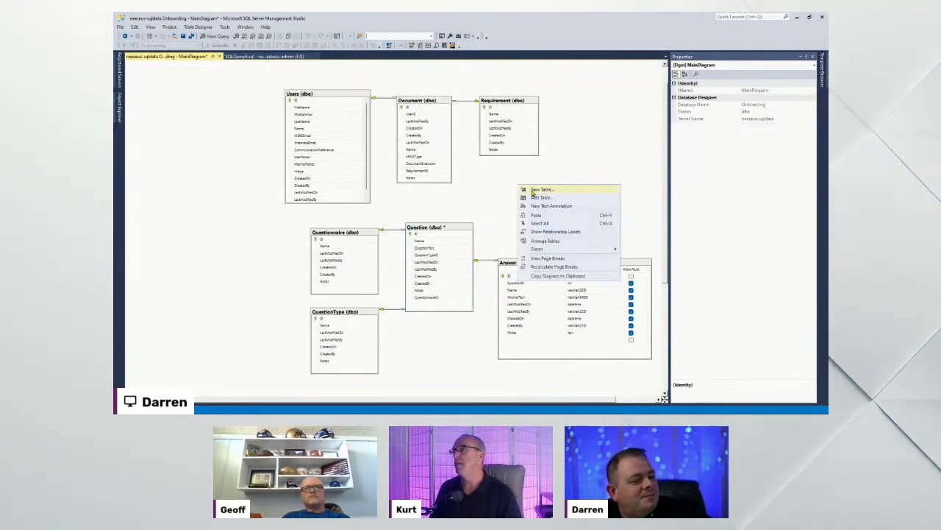
left_click(531, 190)
left_click_drag(460, 188, 575, 187)
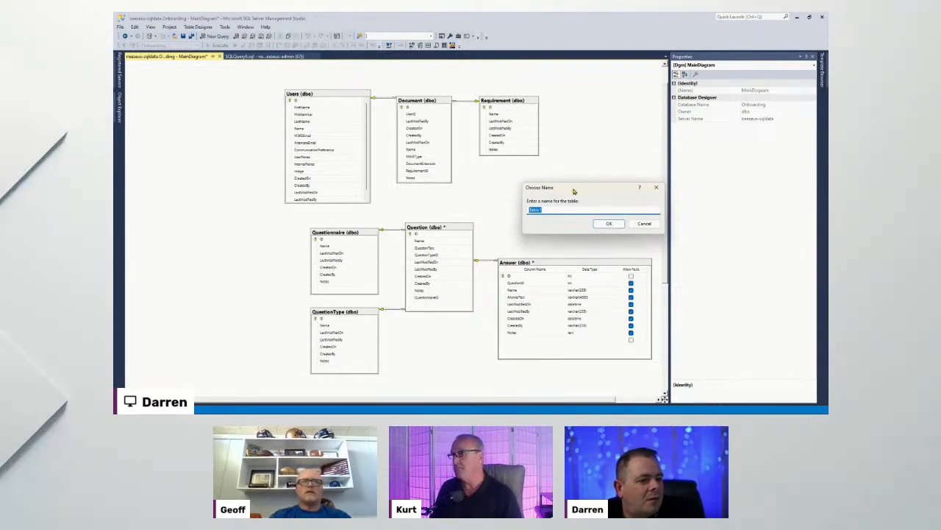
type("Question")
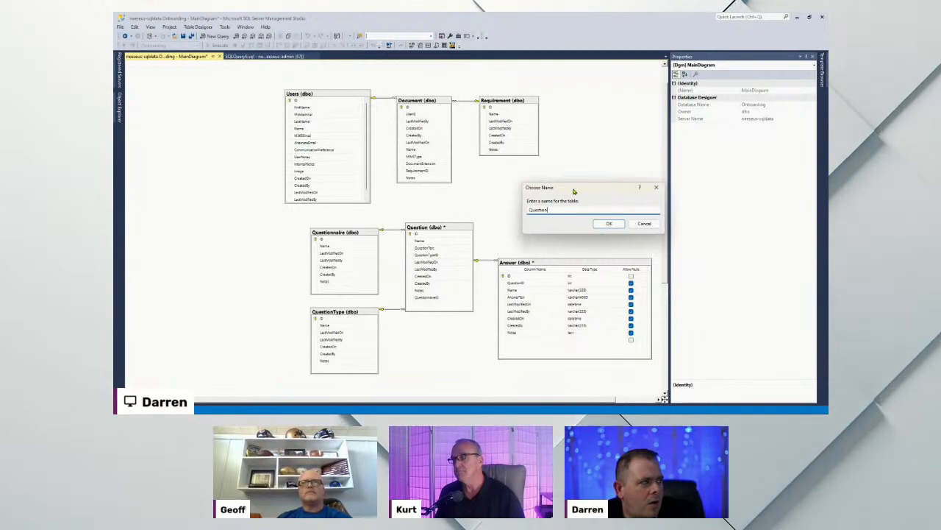
type("Completed")
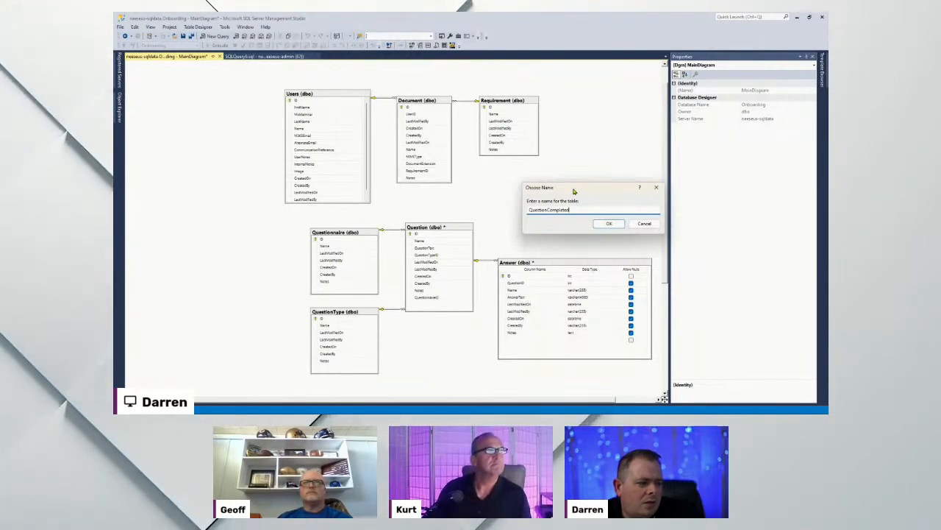
key("Return")
left_click_drag(575, 192, 545, 160)
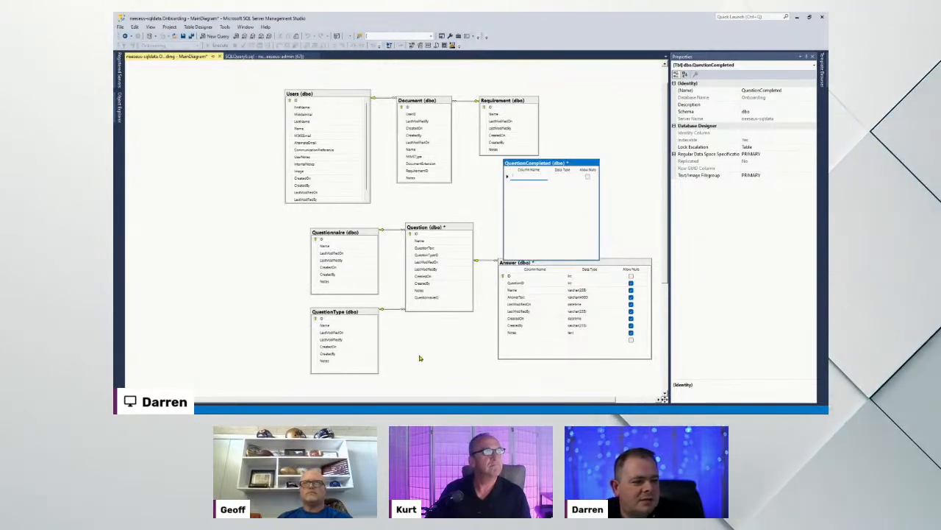
Copy all of ModelTable's columns, ID through Notes, into the QuestionCompleted table and shift that table slightly to the right.
left_click(446, 386)
scroll(446, 388, "down", 3)
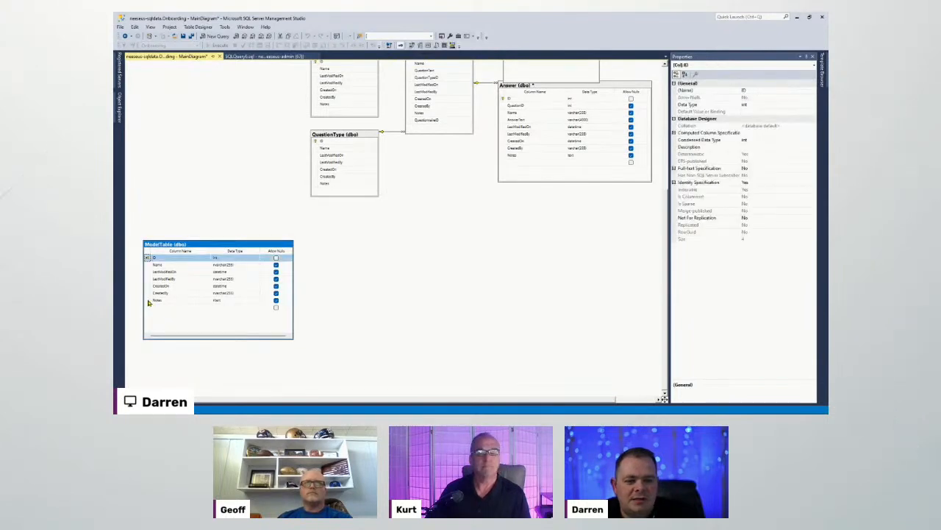
left_click(150, 302, "shift")
scroll(434, 299, "up", 3)
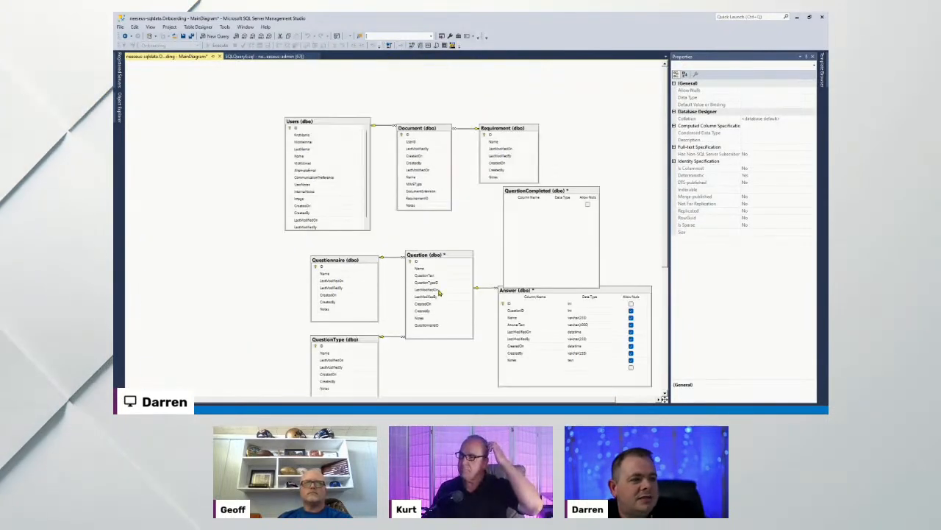
left_click(509, 206)
key("ctrl+v")
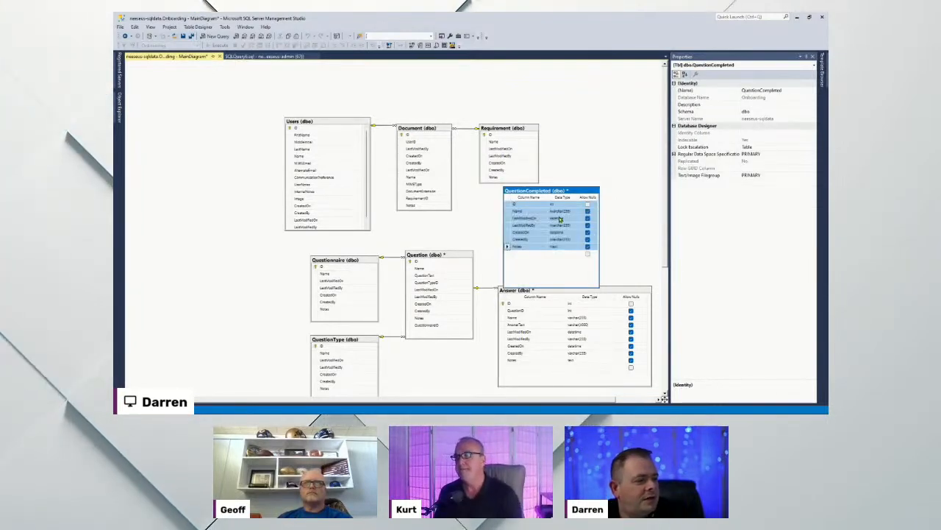
left_click_drag(570, 197, 610, 197)
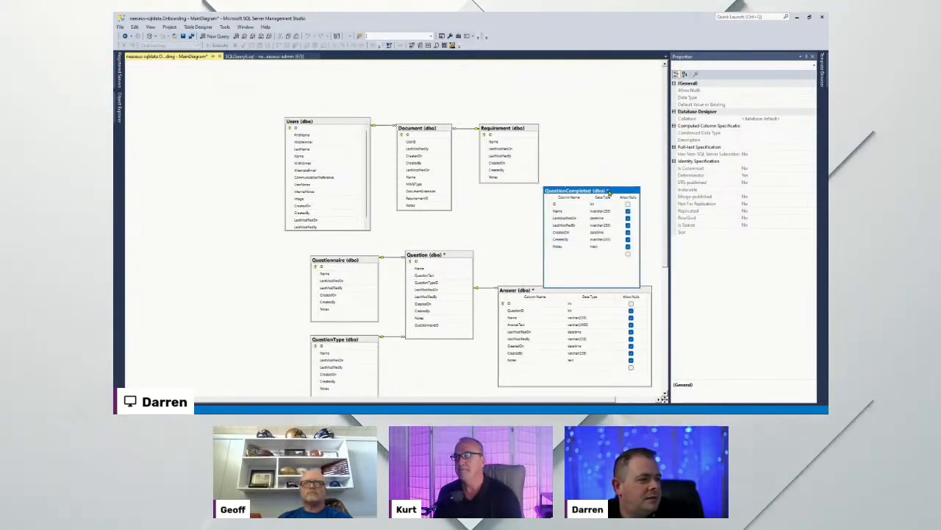
Make QuestionCompleted's ID column the primary key and an identity column by setting Is Identity to Yes.
left_click(553, 204)
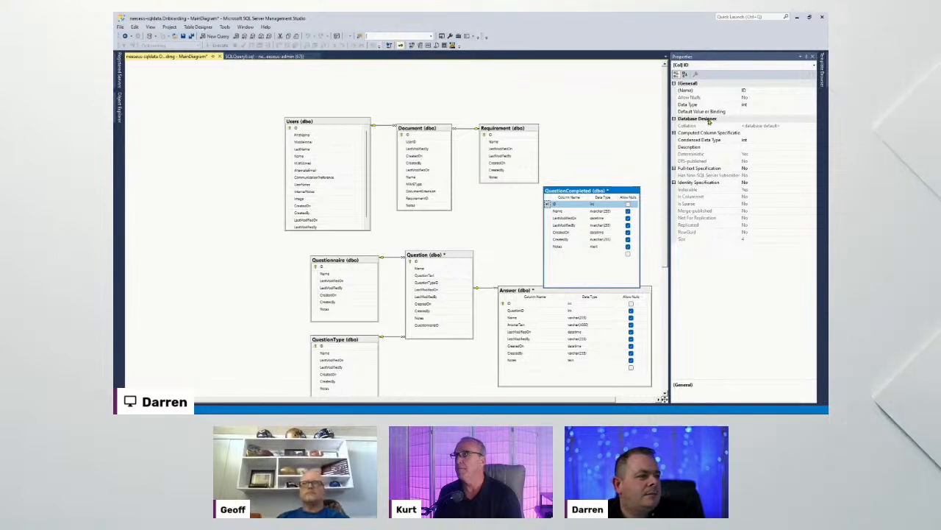
double_click(712, 183)
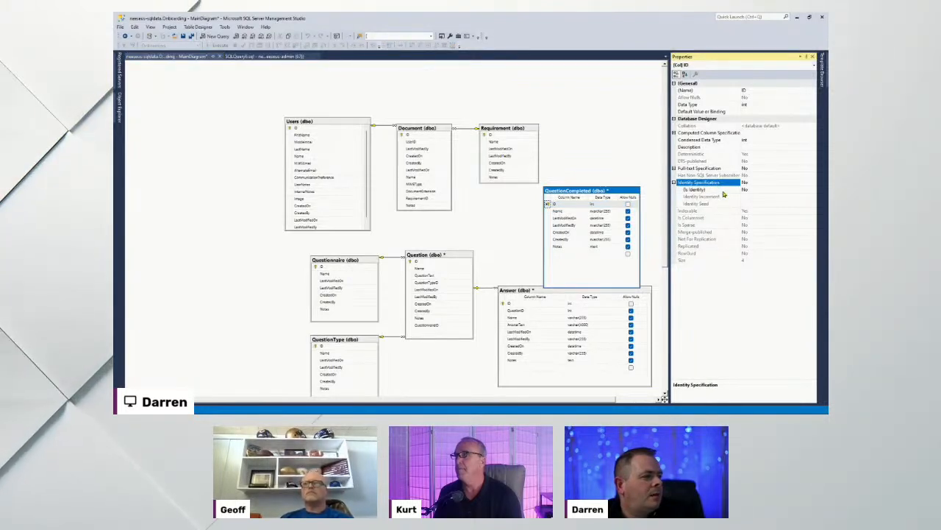
double_click(723, 190)
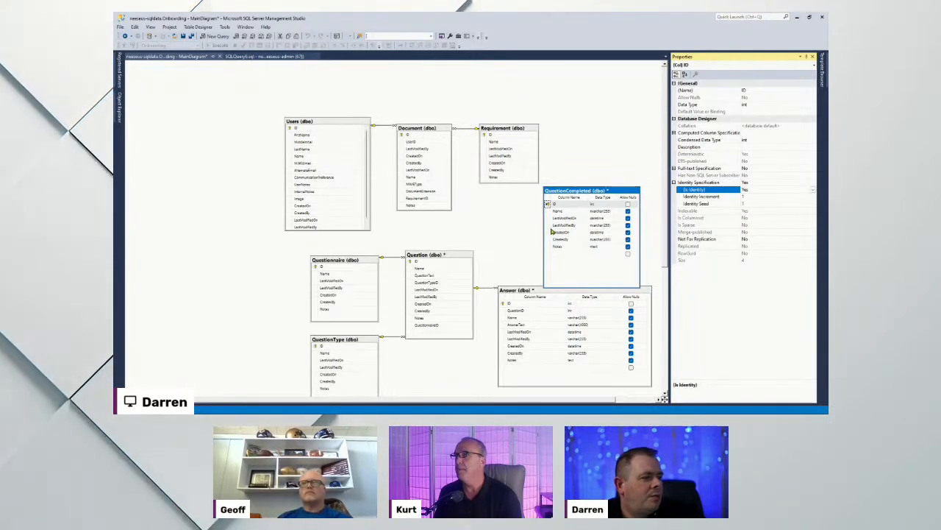
Open the Default Value or Binding property of QuestionCompleted's LastModifiedBy column.
left_click(548, 225)
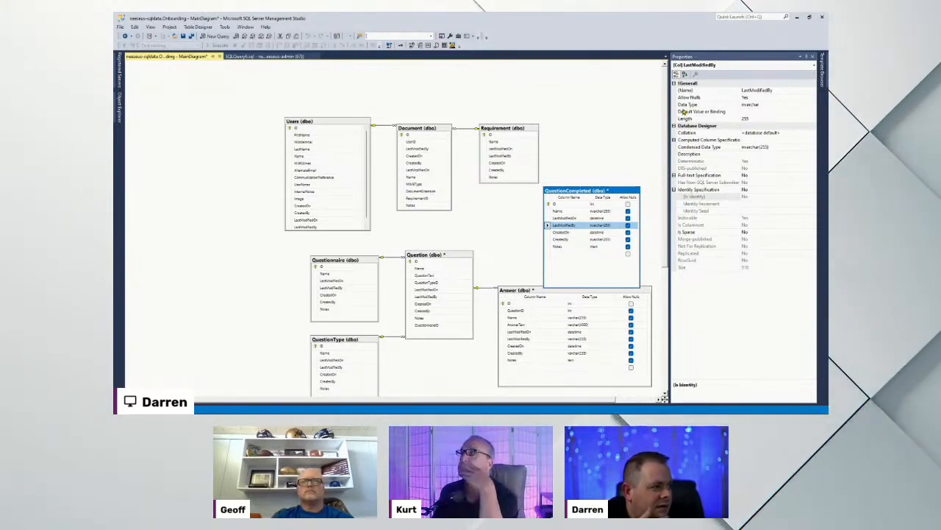
left_click(746, 111)
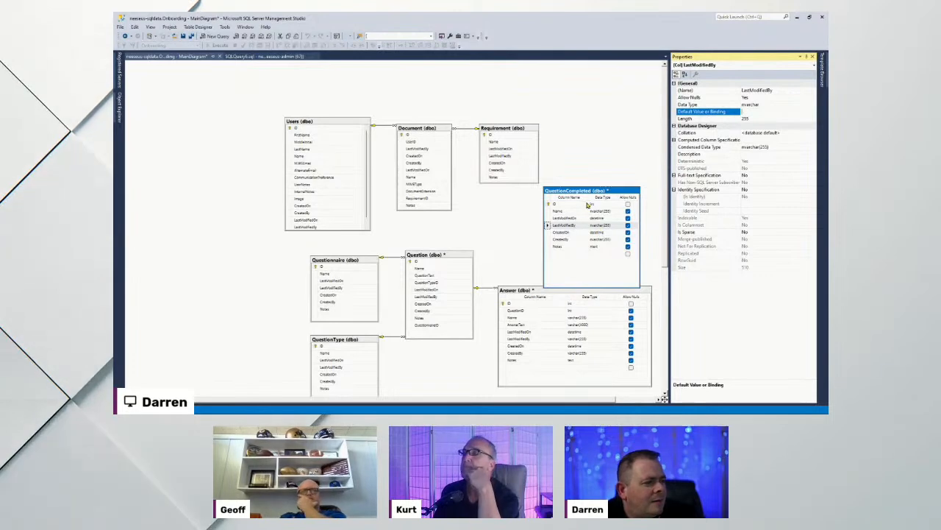
Move the QuestionCompleted table up and slightly to the right, clear of the Answer table.
left_click_drag(598, 192, 607, 178)
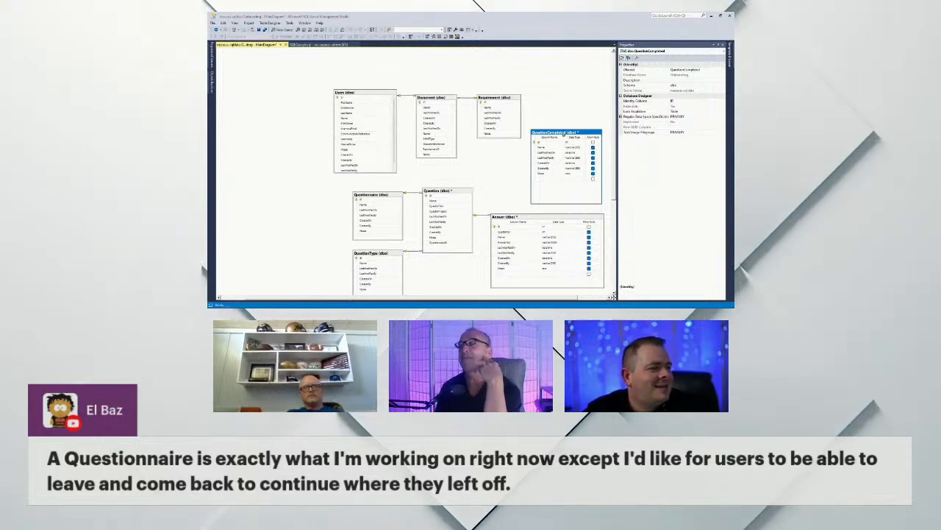
right_click(565, 135)
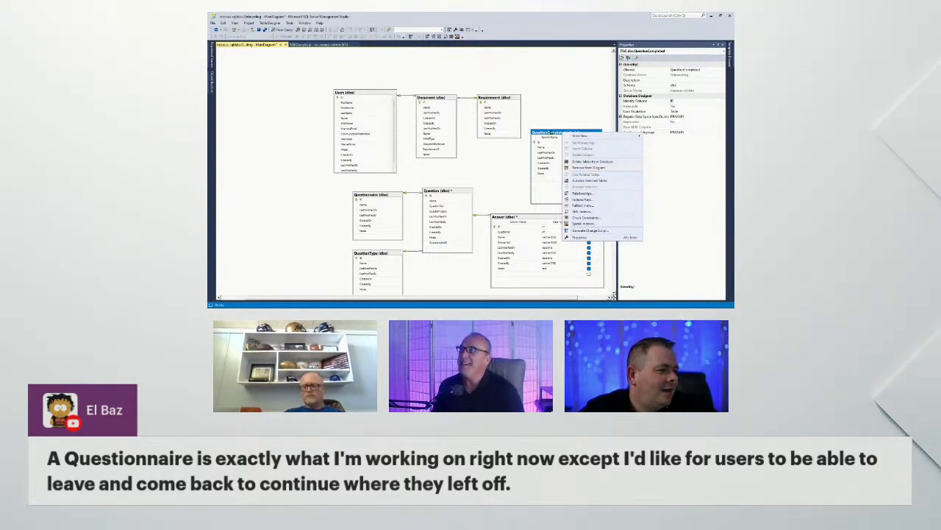
left_click(553, 134)
right_click(553, 134)
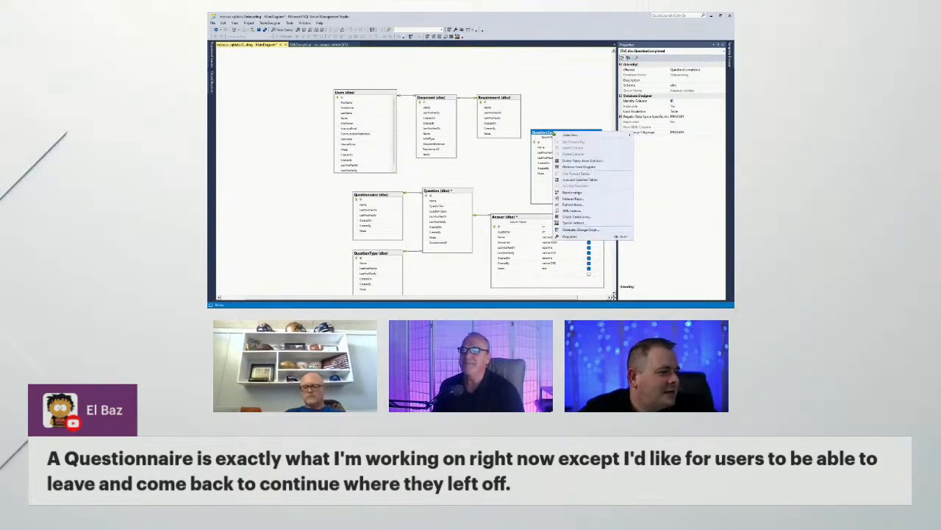
left_click(553, 94)
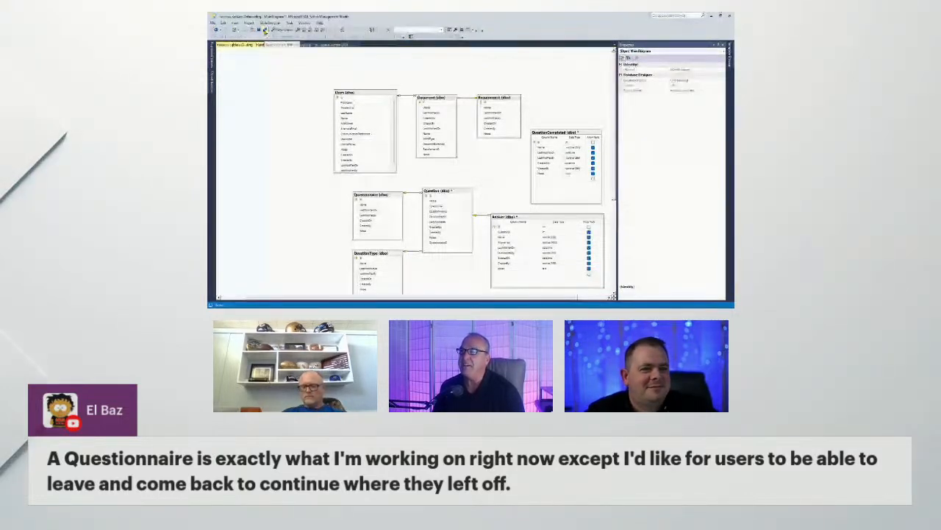
Save the diagram with its changed tables, and refresh the Onboarding database's Tables folder in a pinned, widened Object Explorer.
left_click(265, 31)
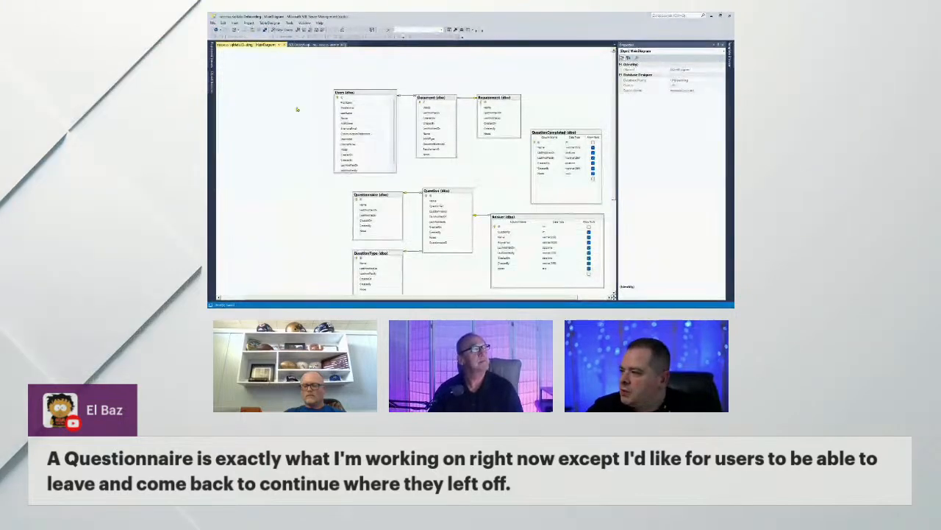
left_click(214, 87)
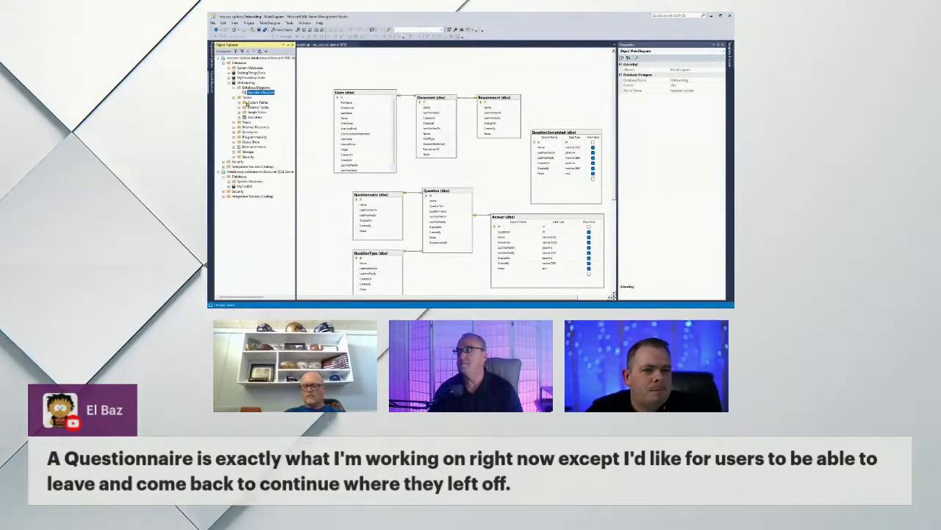
left_click(288, 45)
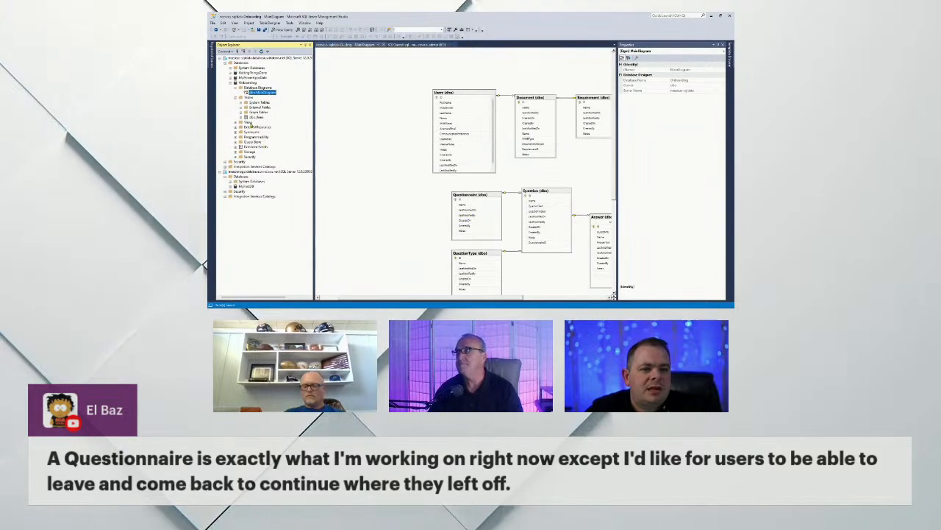
right_click(248, 98)
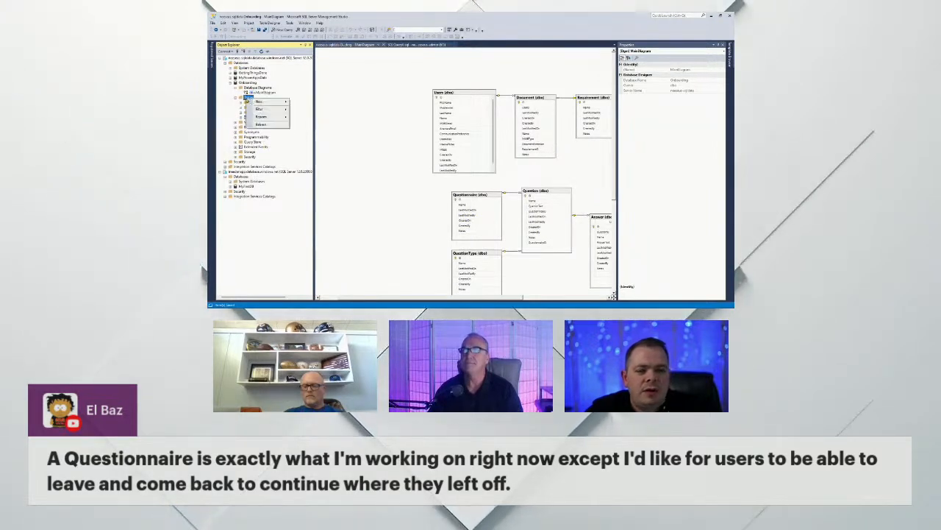
left_click(275, 128)
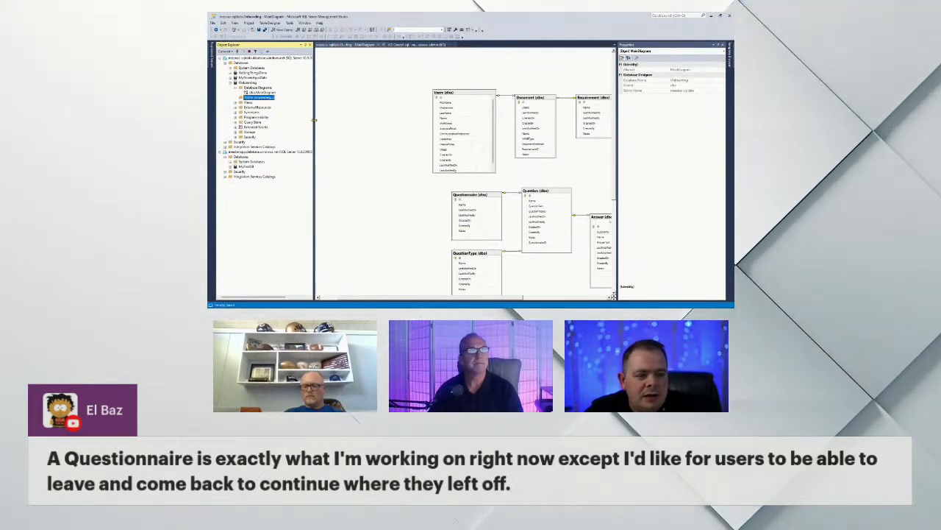
left_click_drag(324, 117, 343, 118)
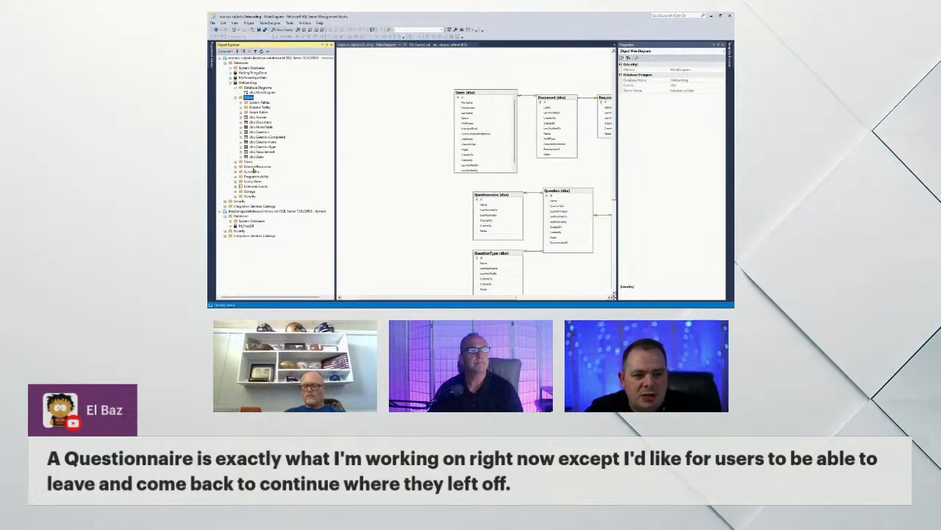
Rename the dbo.QuestionCompleted table in Object Explorer as QuestionOccurance.
right_click(272, 138)
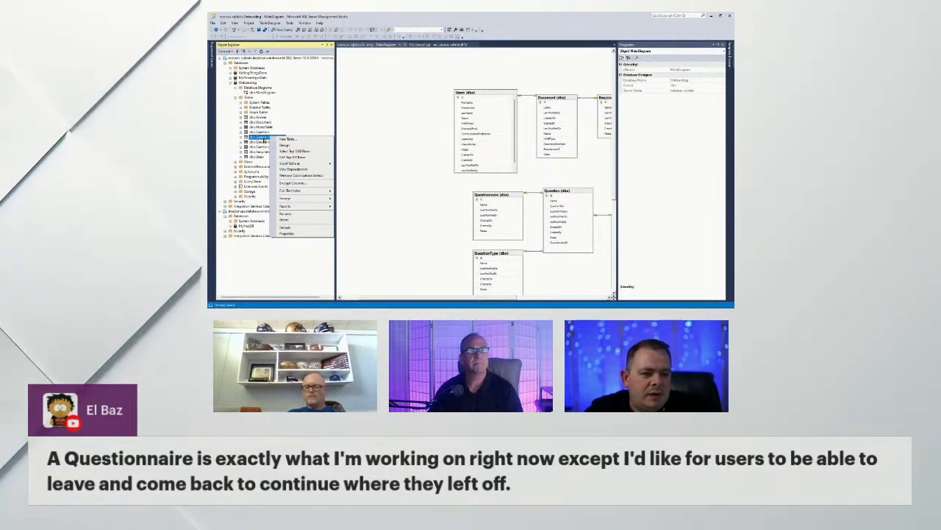
left_click(285, 214)
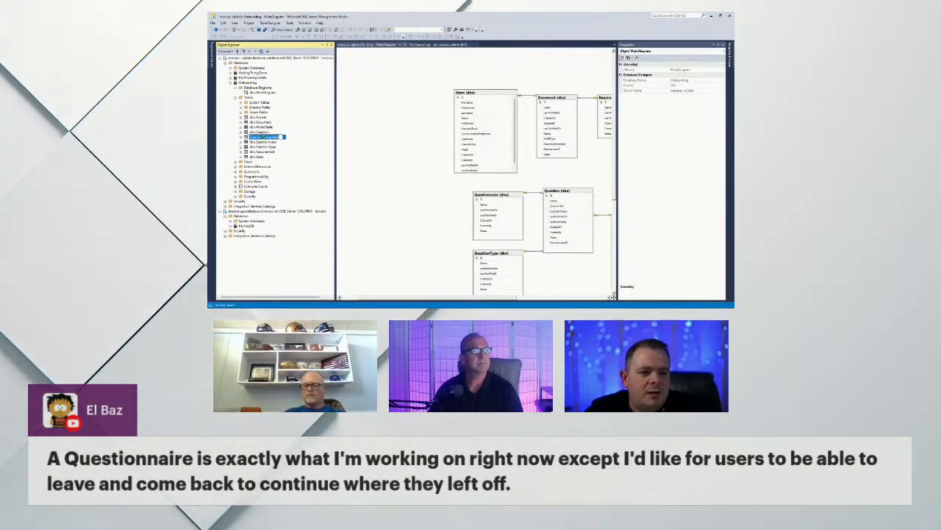
left_click(263, 137)
left_click_drag(264, 136, 401, 160)
type("Di")
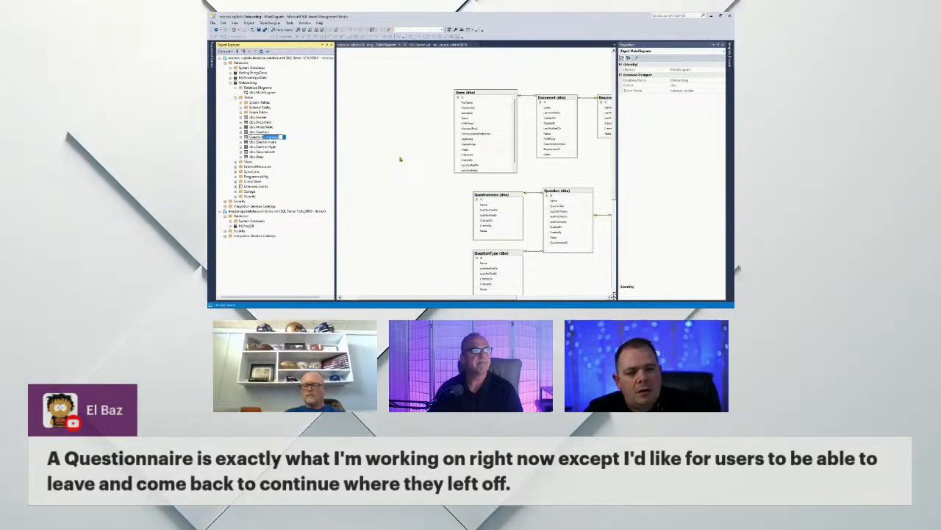
type("curance")
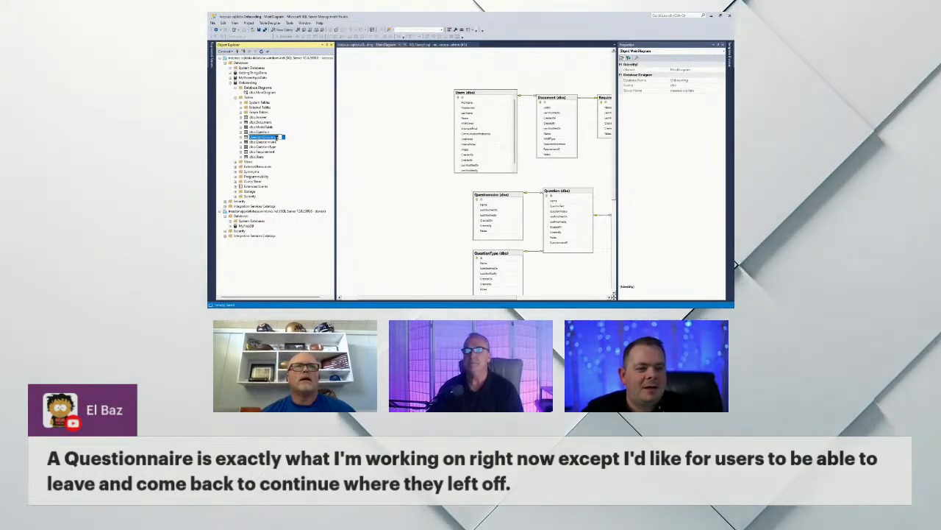
left_click(277, 138)
key("Escape")
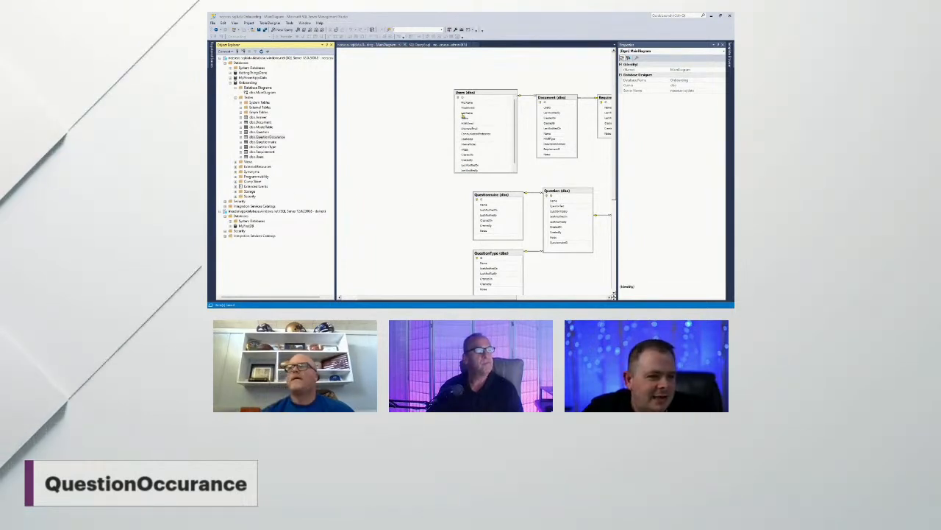
Close and reopen the MainDiagram database diagram, dismissing the removed-tables warning, and close the leftover SQL query window.
left_click_drag(474, 297, 572, 297)
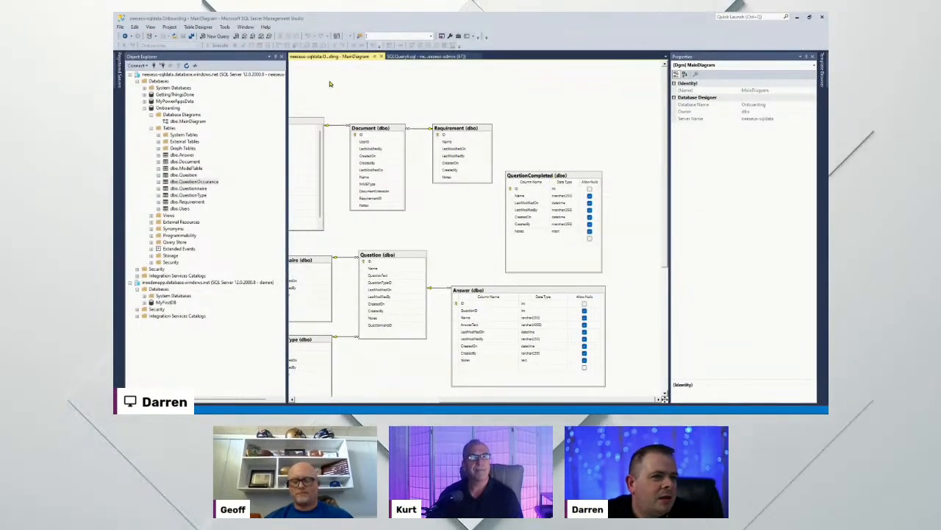
left_click(379, 56)
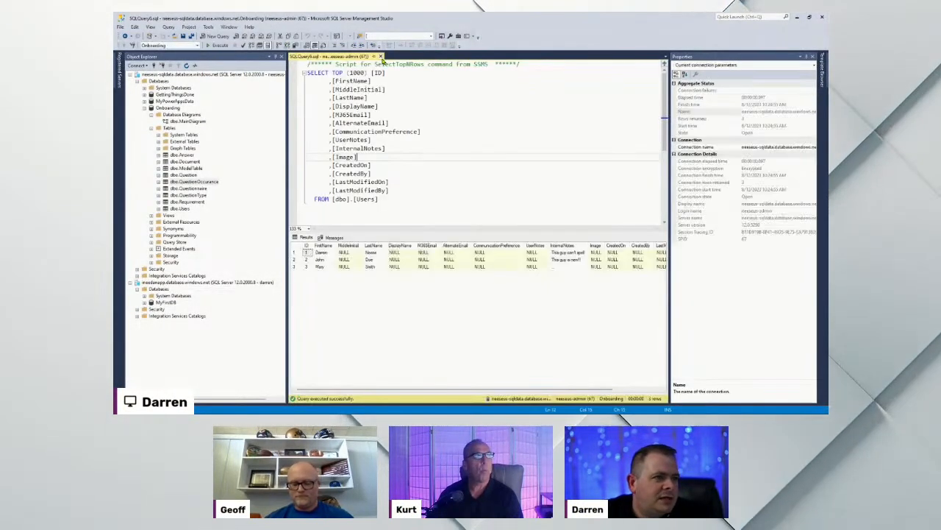
double_click(188, 121)
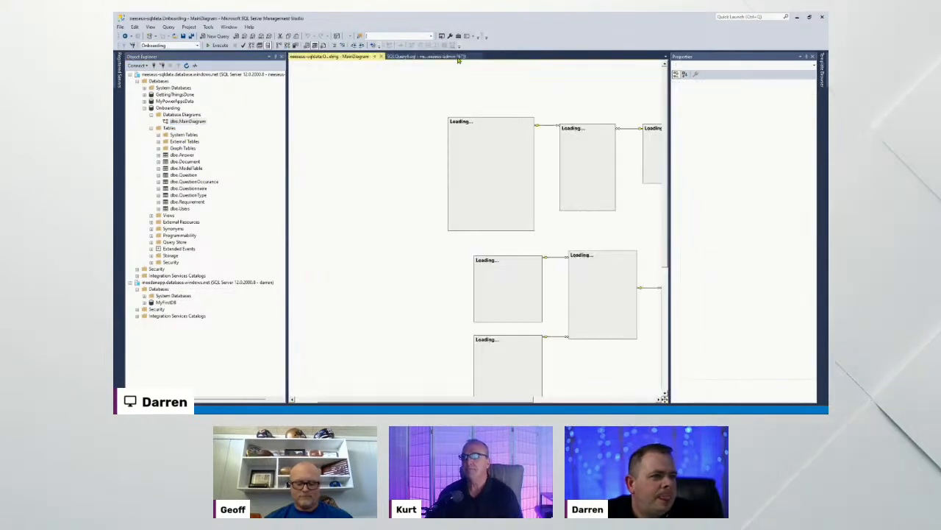
left_click(427, 56)
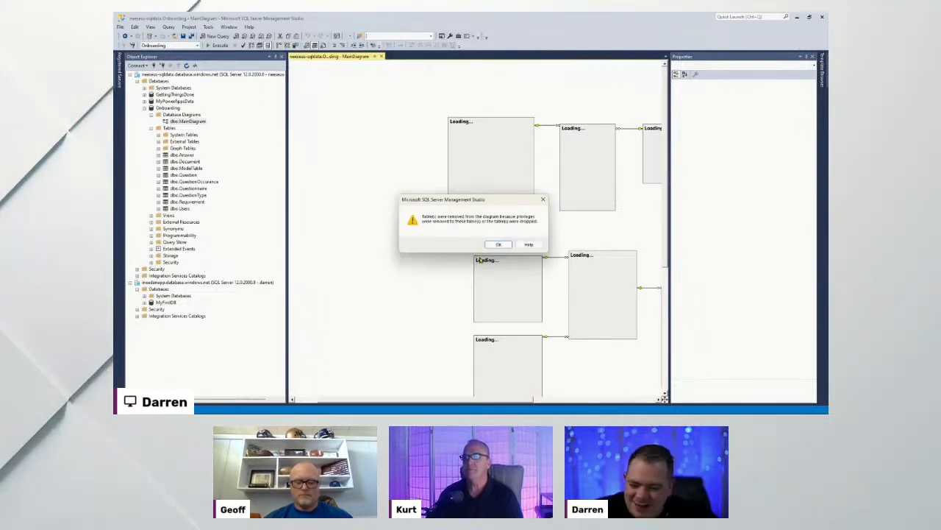
left_click_drag(473, 204, 462, 159)
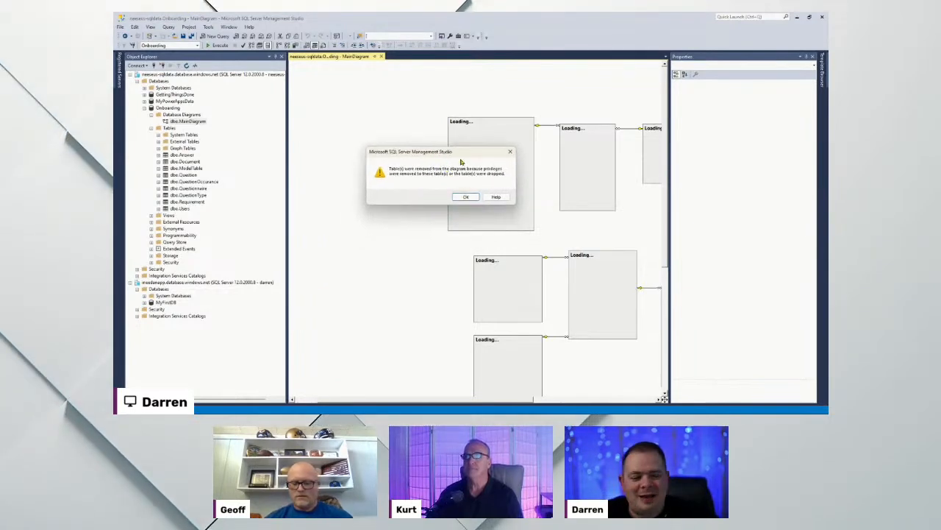
left_click(466, 198)
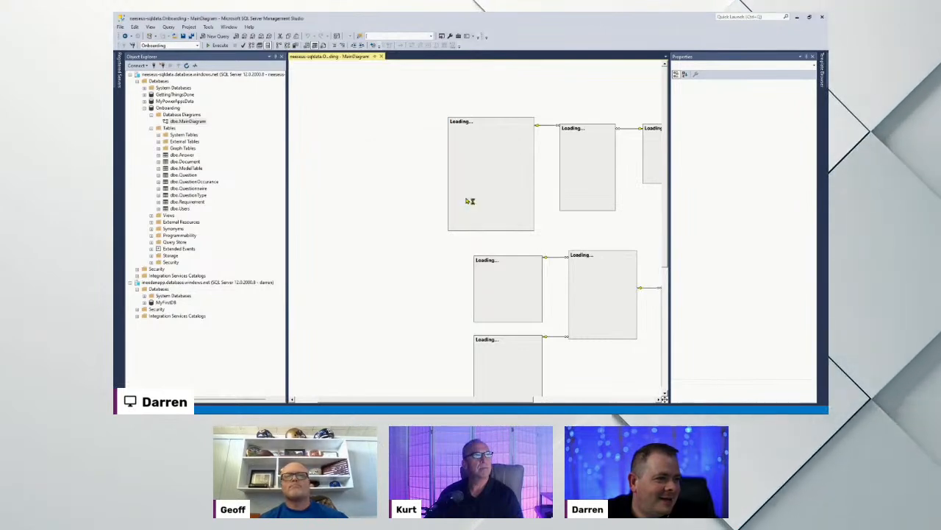
left_click(553, 399)
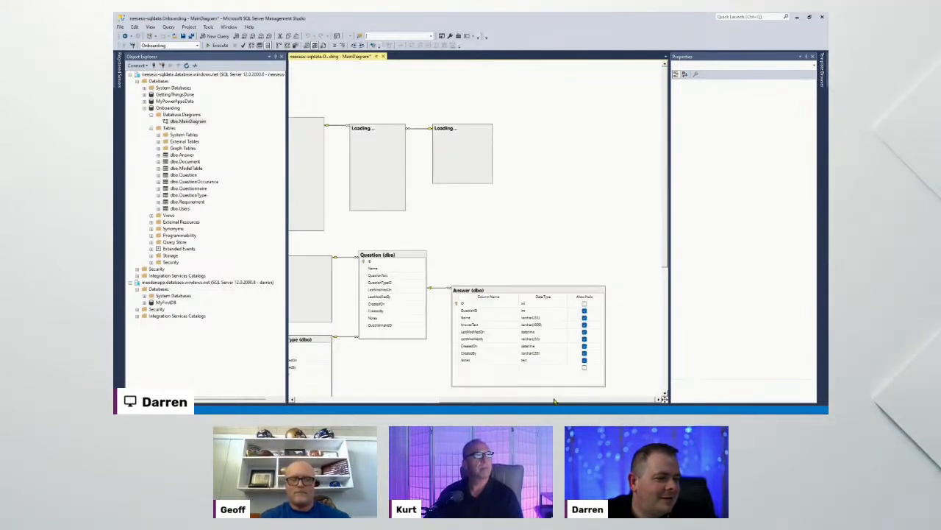
scroll(515, 286, "down", 3)
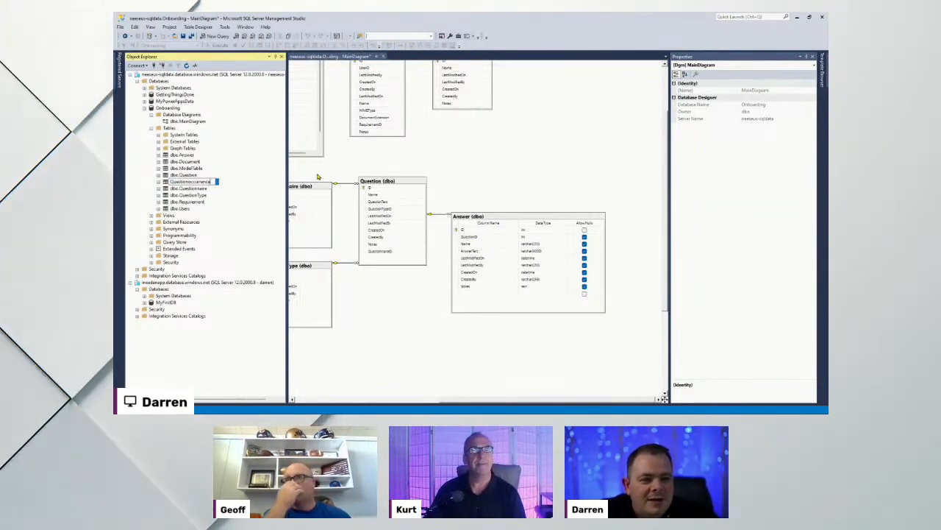
Correct the spelling of the QuestionOccurance table's name to QuestionOccurrence and confirm the rename.
key("BackSpace")
key("BackSpace")
key("BackSpace")
key("BackSpace")
type("rence")
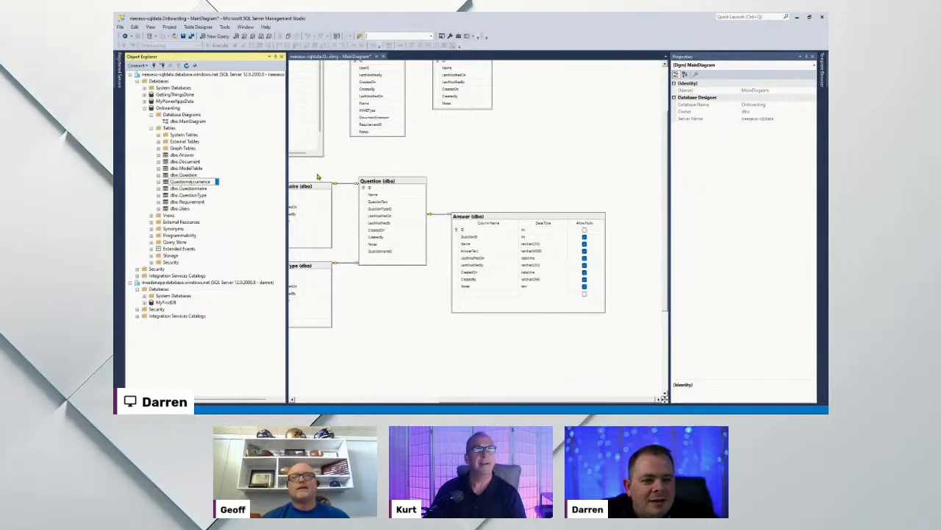
key("shift+Left")
key("Return")
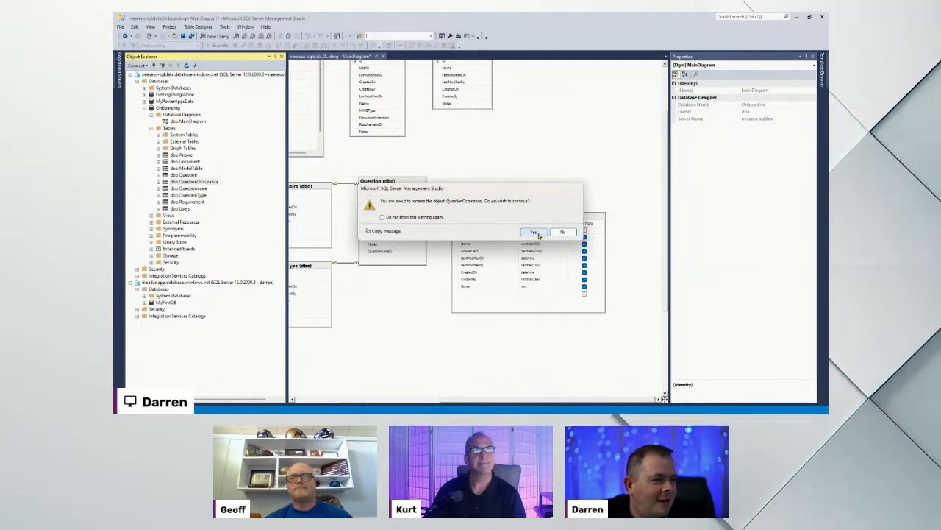
left_click(533, 232)
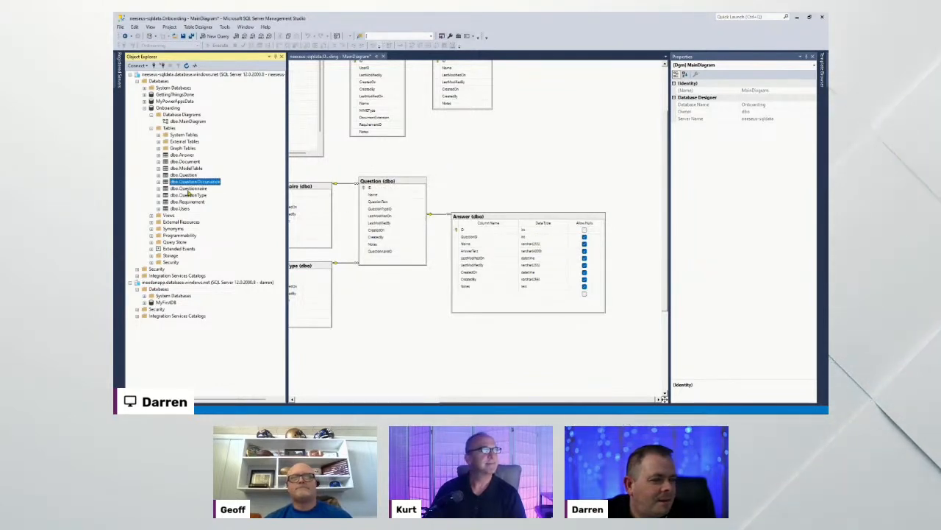
Add the QuestionOccurrence table to the diagram above the Answer table and enlarge it to fit its full name and all columns.
left_click_drag(526, 138, 524, 139)
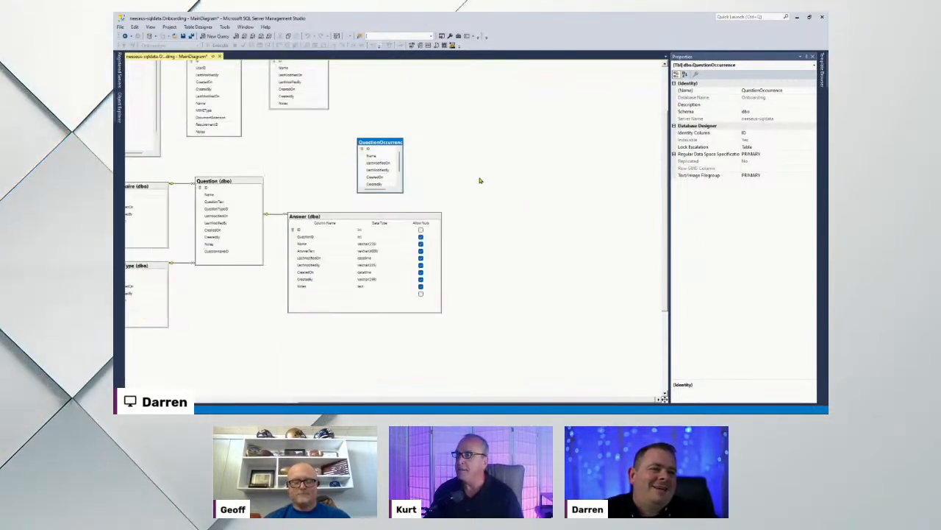
left_click_drag(382, 144, 357, 102)
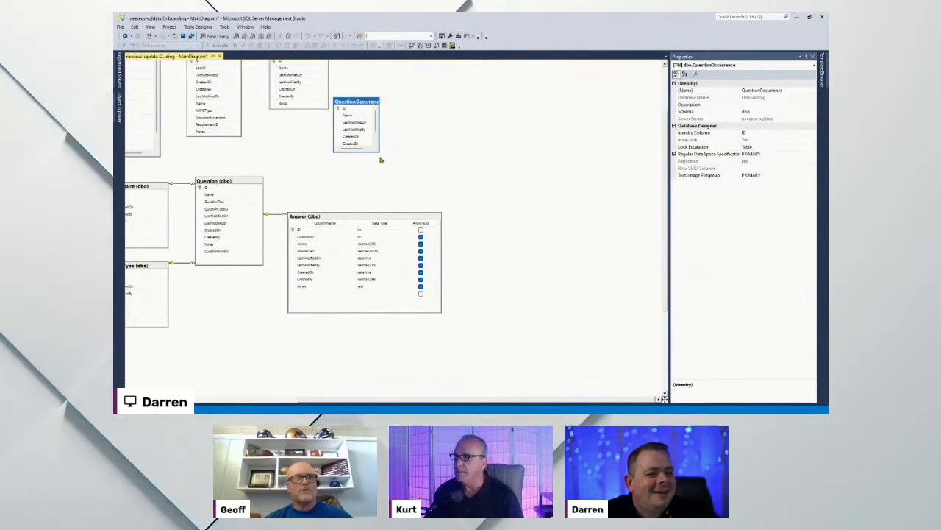
left_click_drag(378, 152, 402, 172)
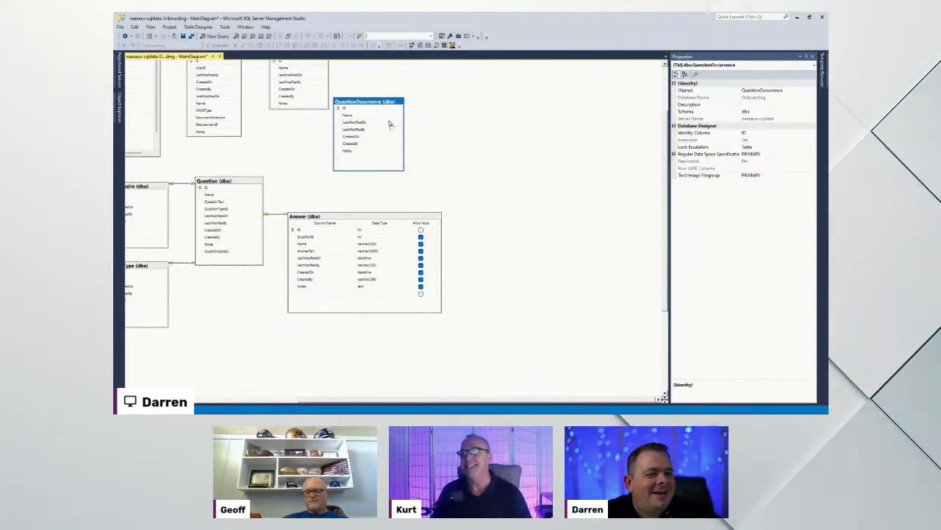
left_click_drag(384, 106, 434, 122)
Switch the QuestionOccurrence table to the Standard view, then widen it and position it above the Answer table.
right_click(435, 117)
mouse_move(532, 119)
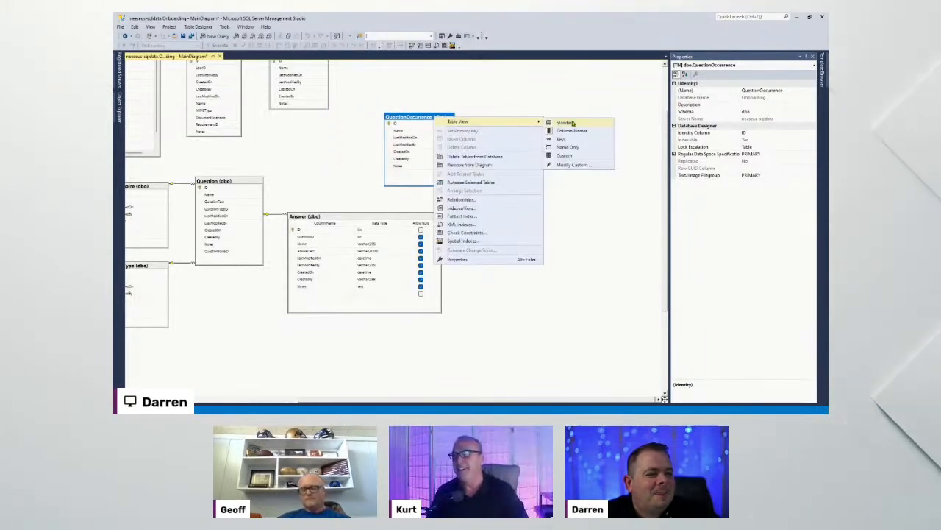
left_click(565, 123)
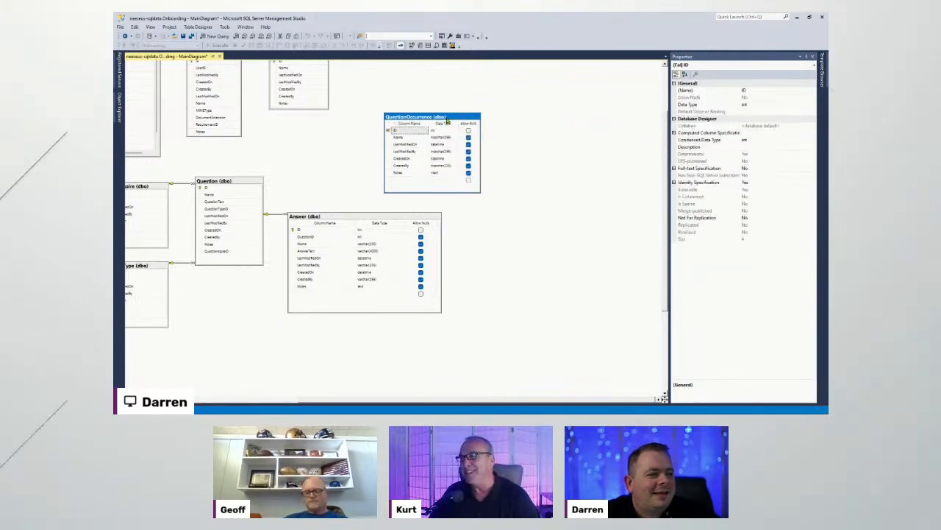
left_click_drag(436, 105, 436, 106)
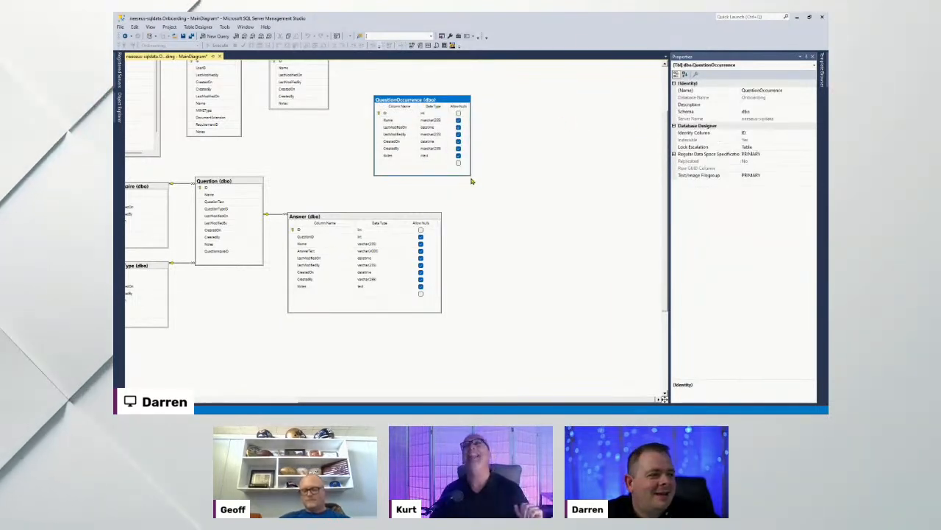
left_click_drag(470, 179, 485, 182)
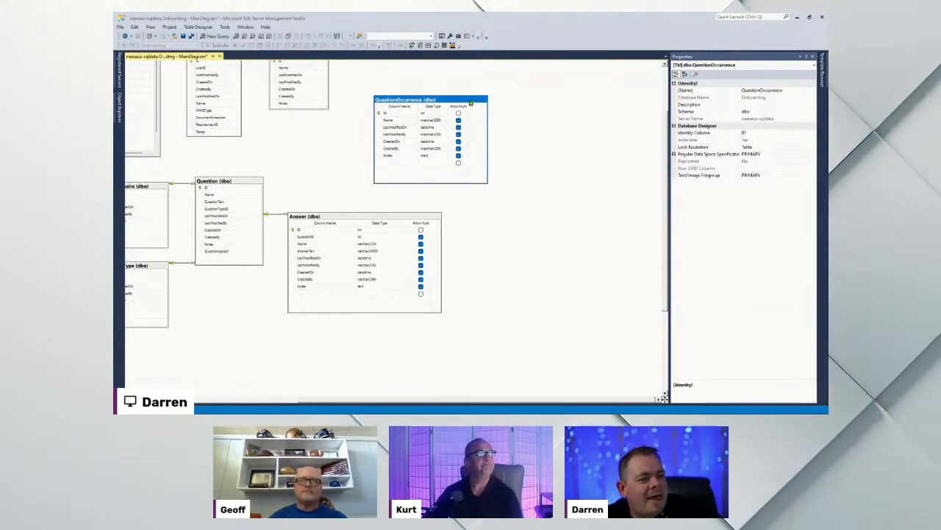
left_click_drag(412, 103, 411, 108)
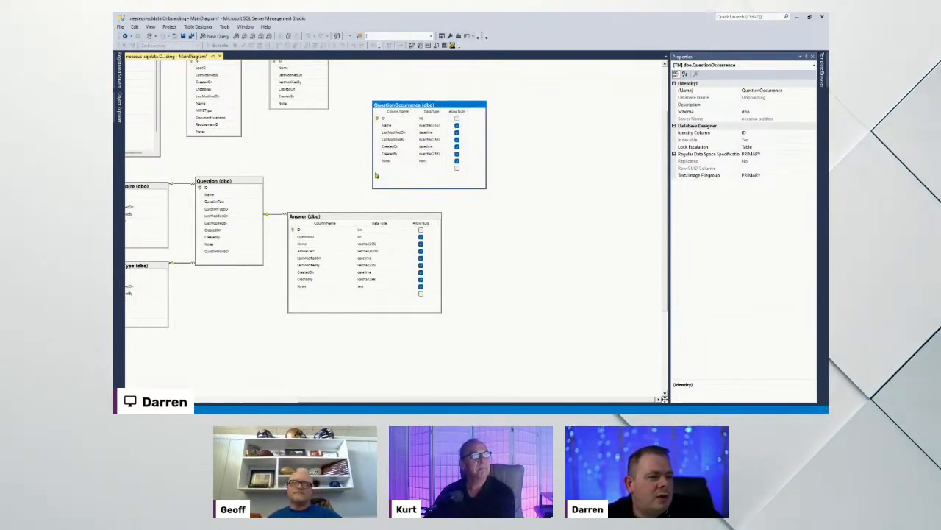
scroll(507, 236, "up", 2)
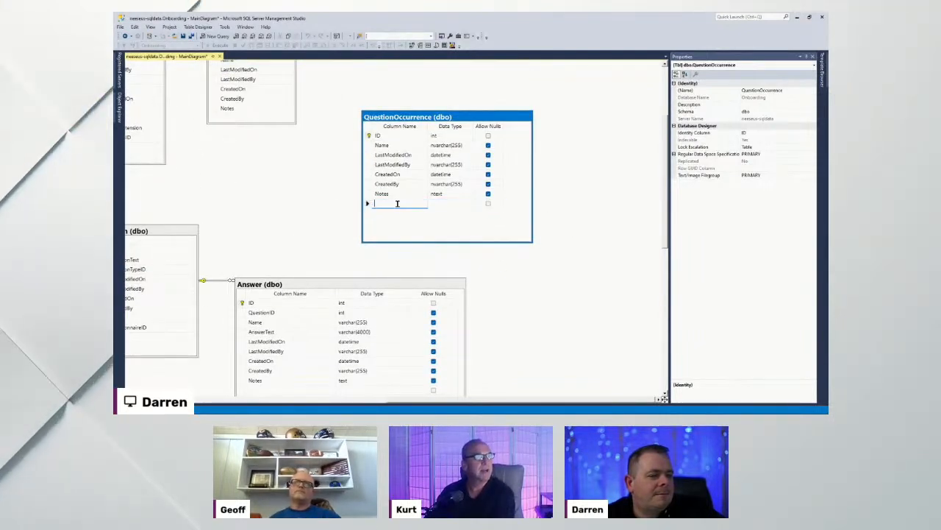
Add a Started column with the datetime data type to the QuestionOccurrence table.
type("Started")
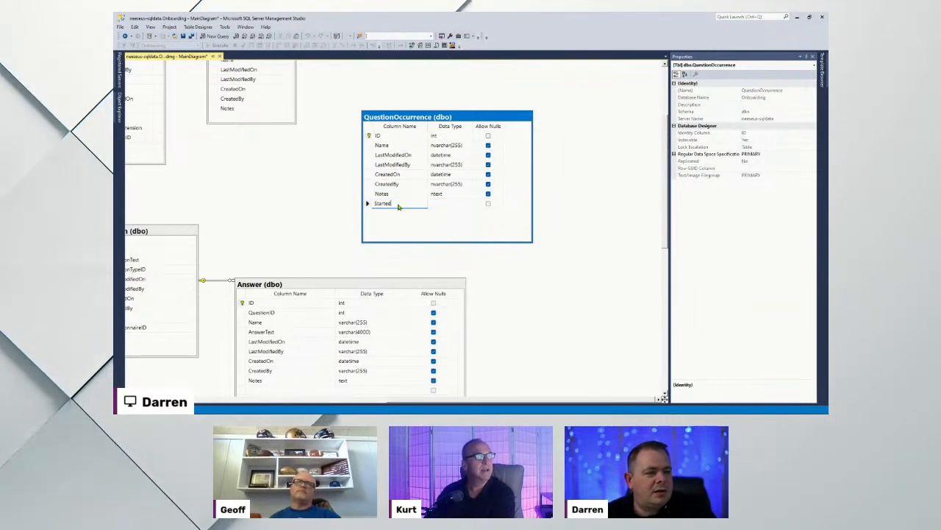
key("Tab")
type("date")
key("Return")
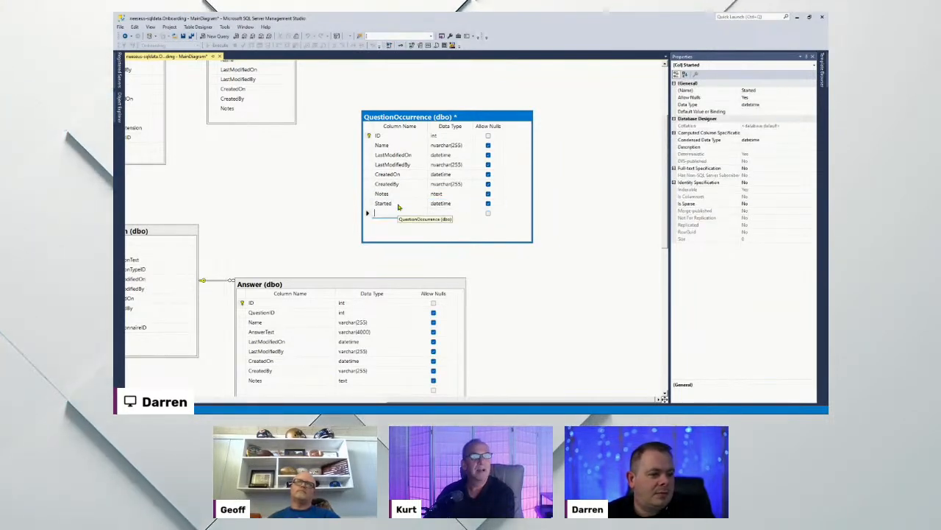
Add a Completed column with the datetime data type below Started in the QuestionOccurrence table.
type("Ended")
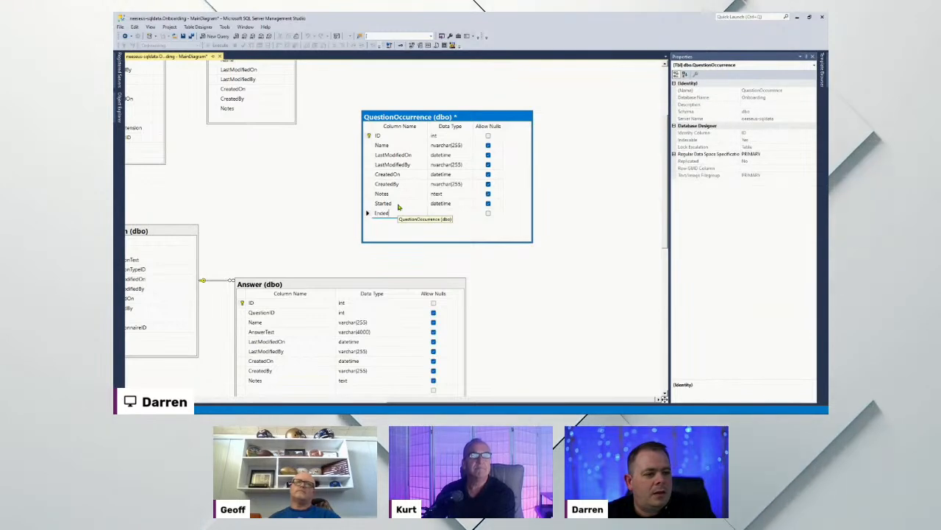
key("BackSpace")
key("BackSpace")
key("BackSpace")
key("BackSpace")
key("BackSpace")
type("Completed")
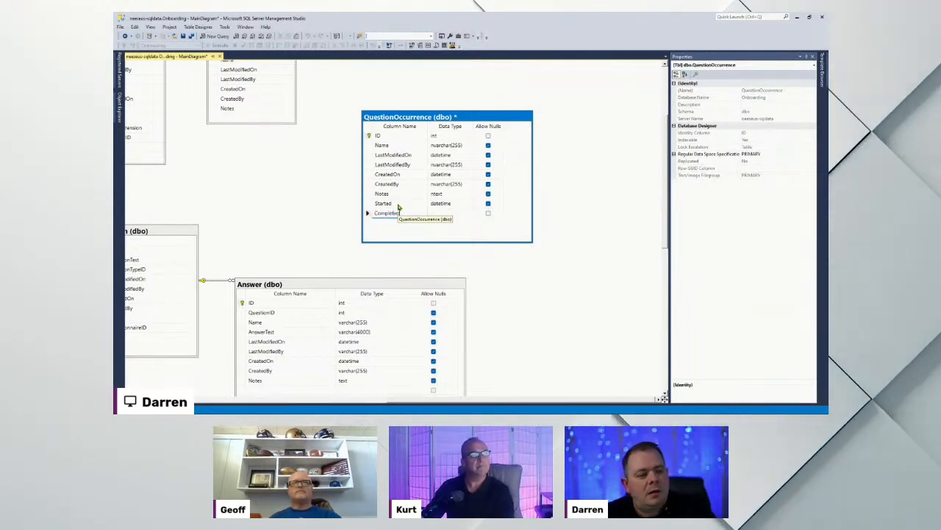
key("Tab")
type("datetime")
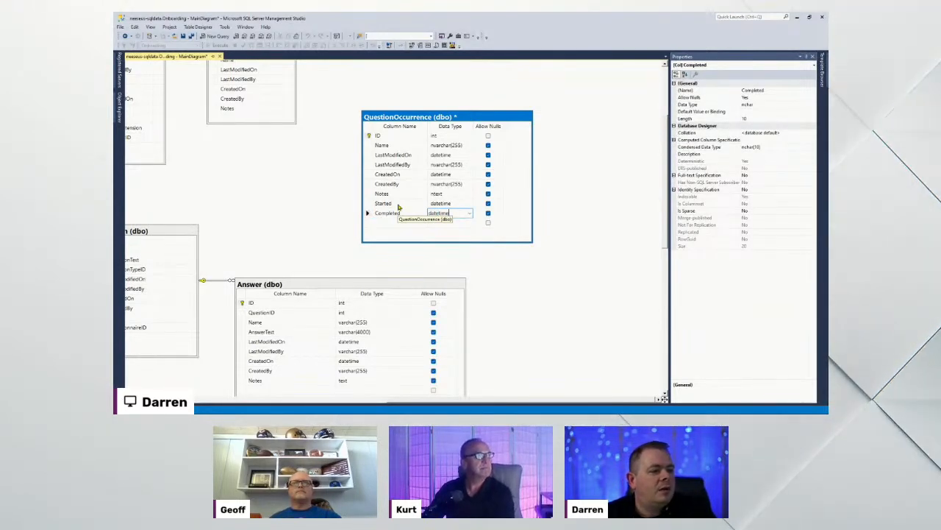
key("Return")
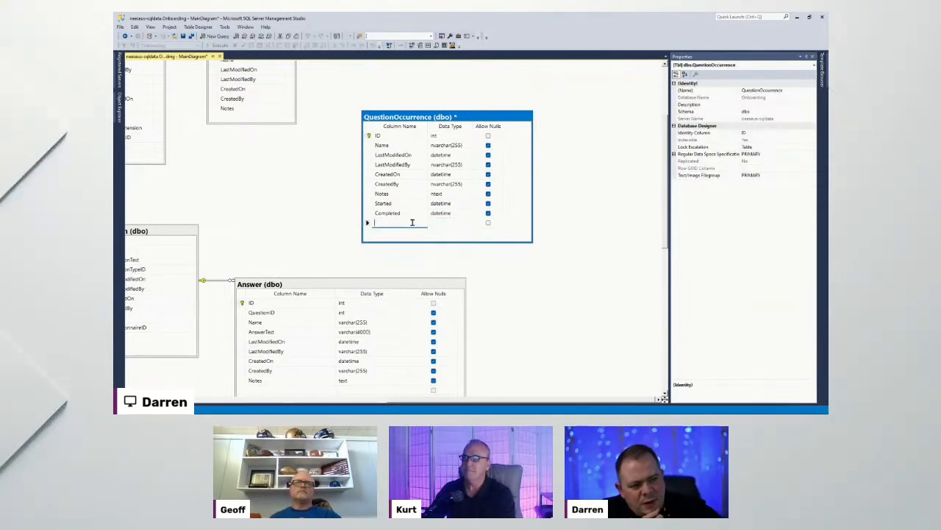
Move the Questionnaire table up to sit above Answer, beside QuestionOccurrence, and narrow the Properties pane to widen the diagram area.
left_click(274, 245)
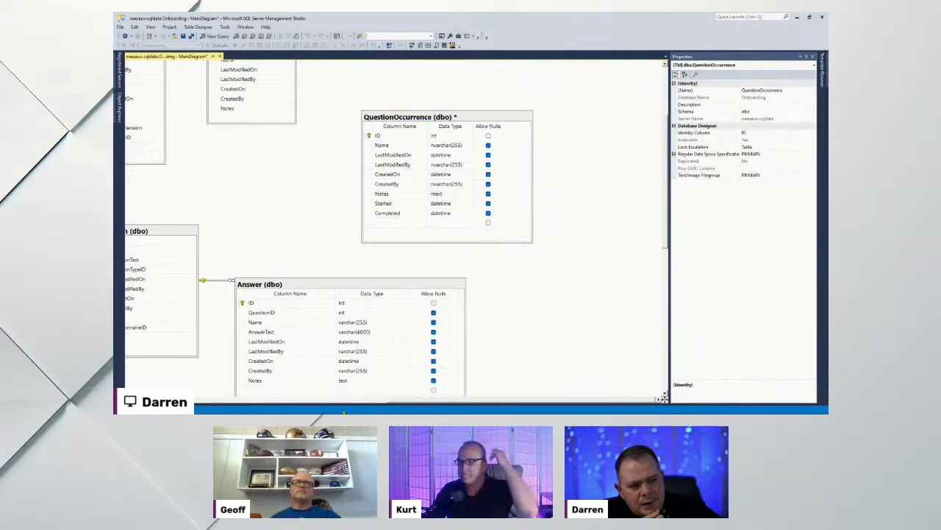
left_click_drag(410, 400, 314, 400)
left_click_drag(218, 240, 490, 169)
left_click_drag(669, 279, 707, 280)
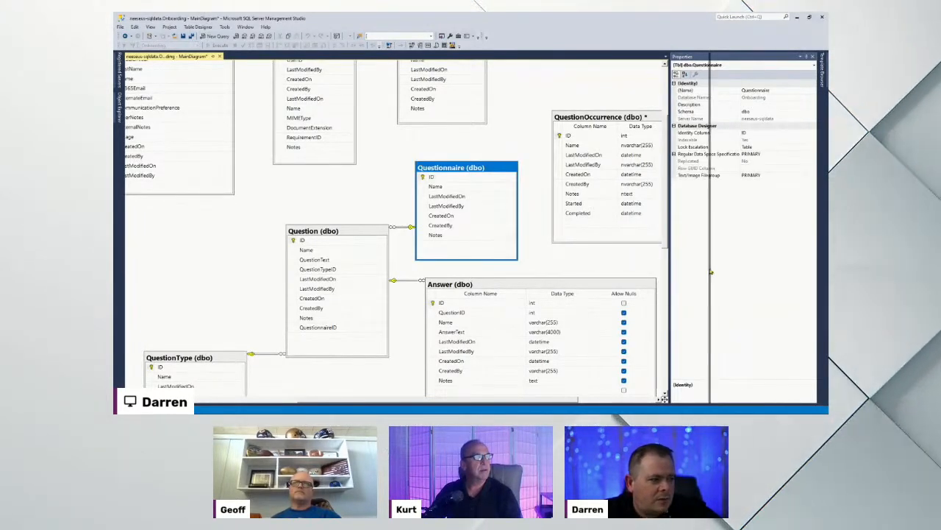
Add a QuestionaireID column with the int data type to the QuestionOccurrence table.
left_click(585, 221)
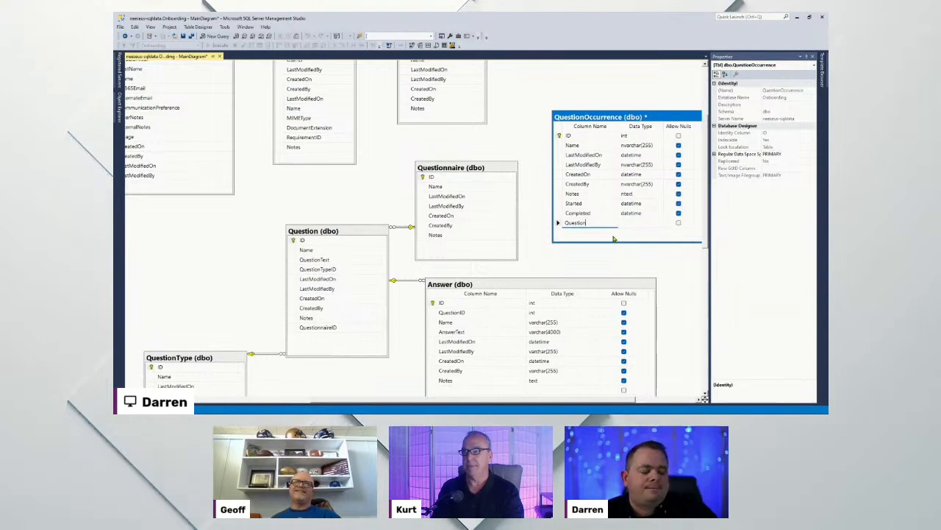
type("naireID")
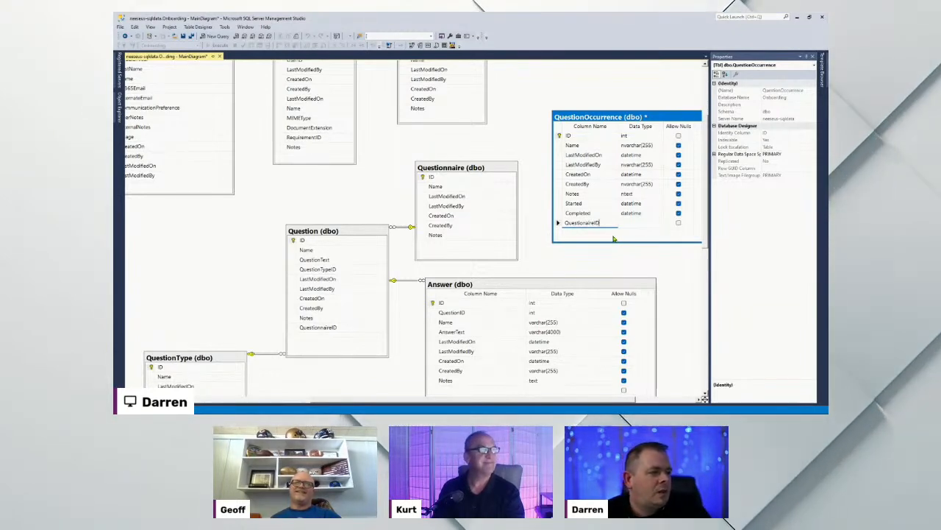
key("Tab")
type("int")
key("Tab")
key("Tab")
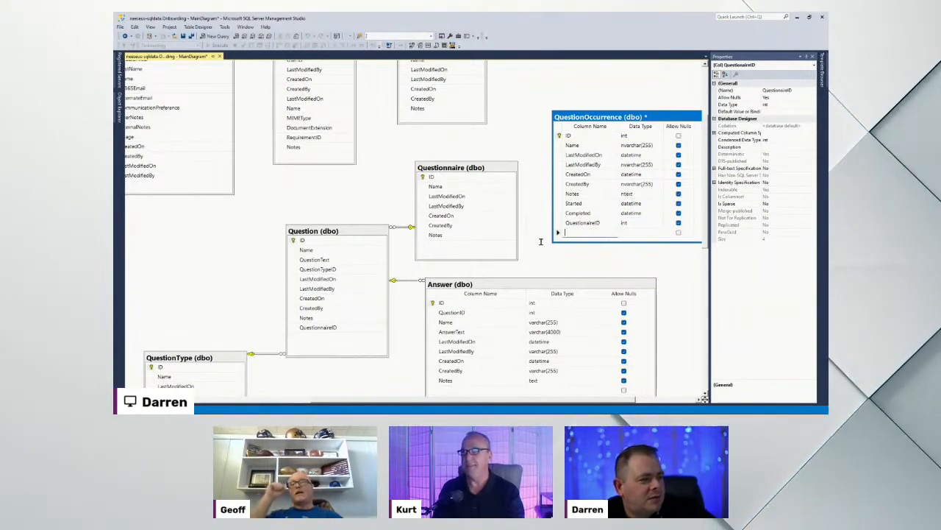
left_click(557, 223)
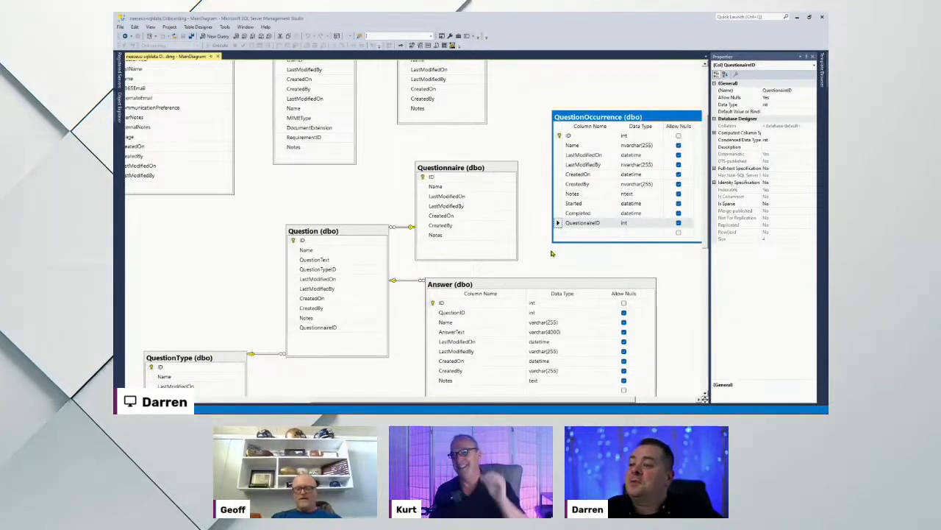
left_click(559, 221)
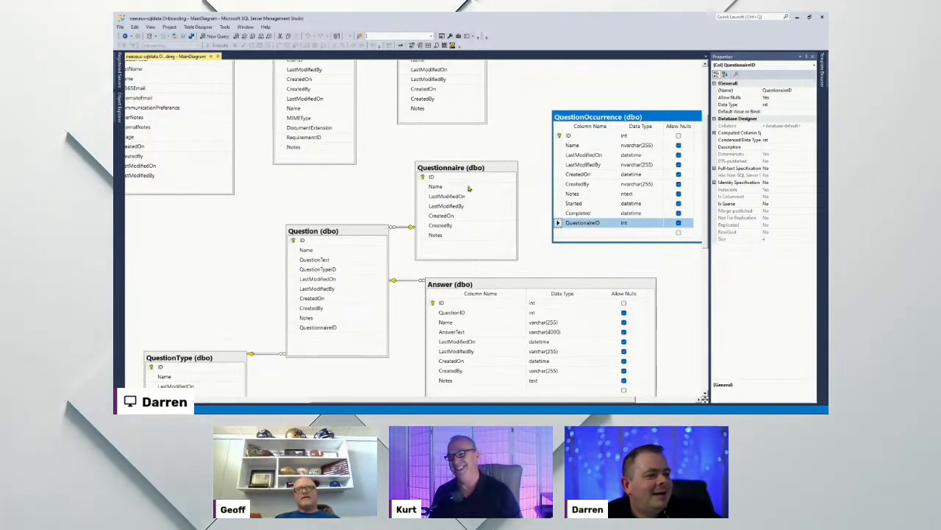
left_click_drag(559, 223, 486, 189)
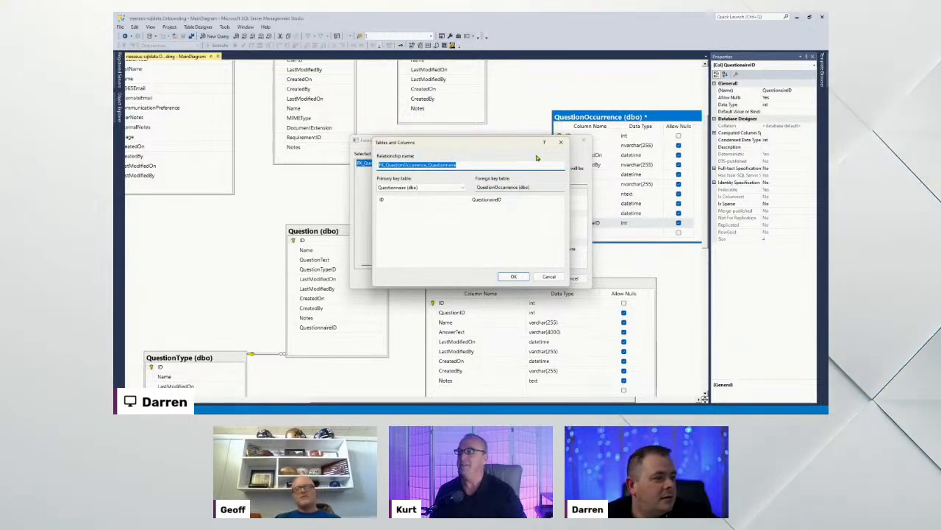
left_click(562, 145)
left_click(584, 140)
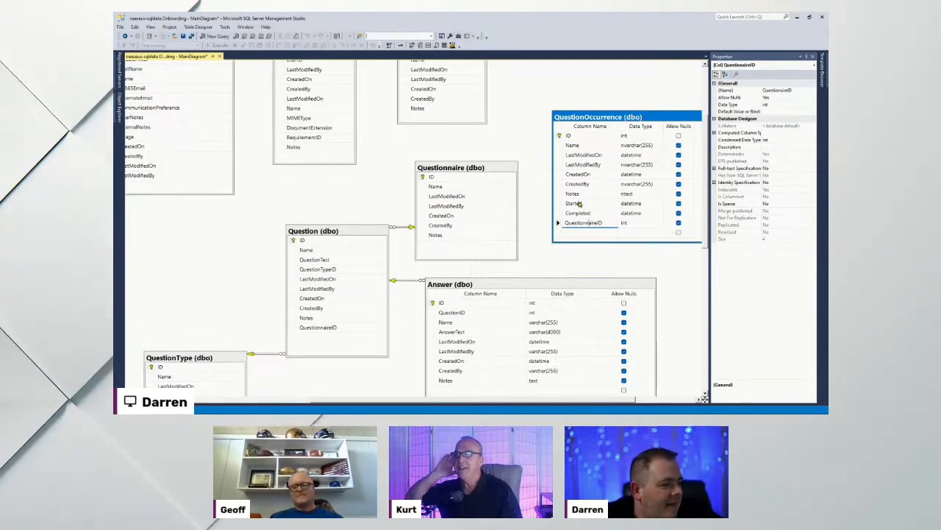
Correct the misspelled foreign key column to QuestionnaireID in QuestionOccurrence and create a foreign key relationship from it to the Questionnaire table's ID.
left_click(602, 214)
left_click(611, 224)
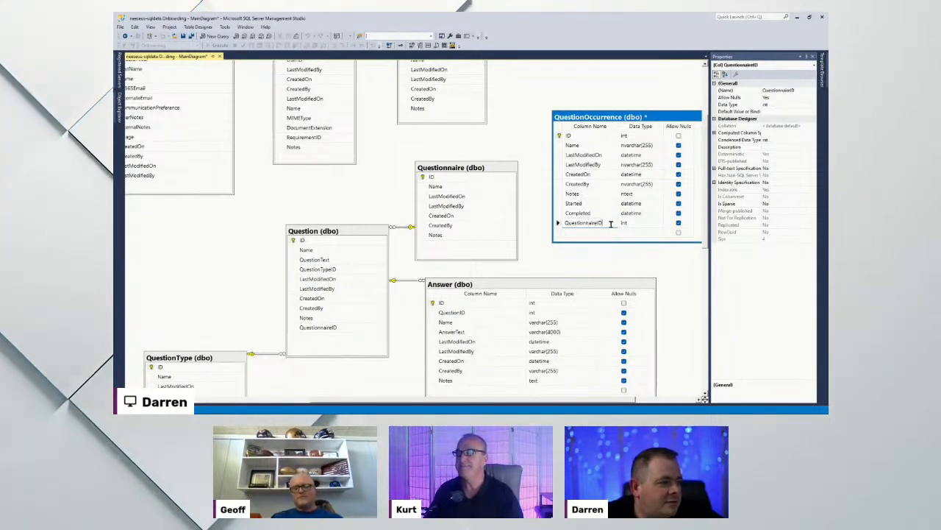
left_click_drag(559, 224, 461, 185)
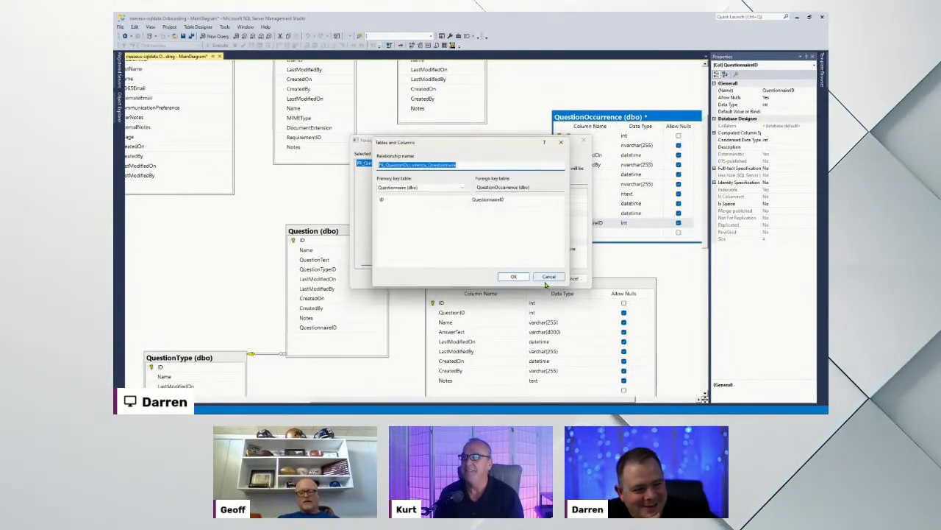
left_click(514, 278)
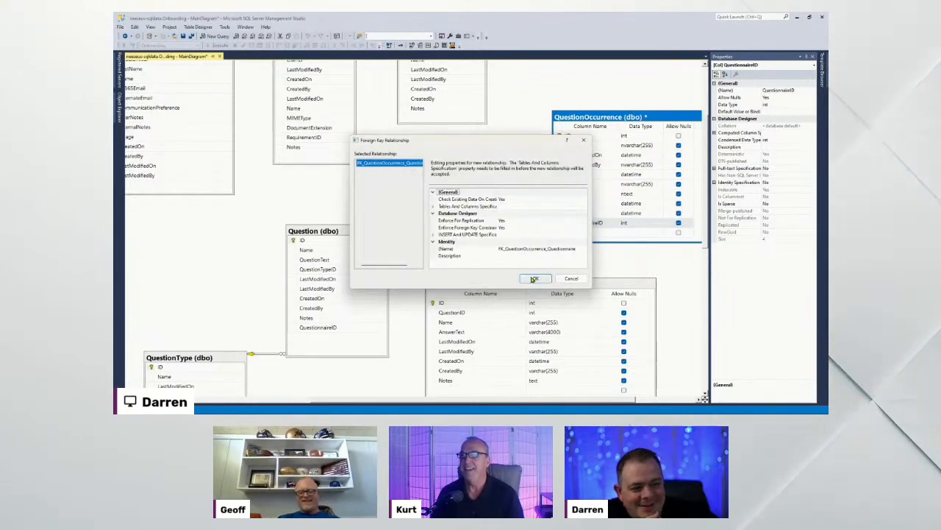
left_click(534, 278)
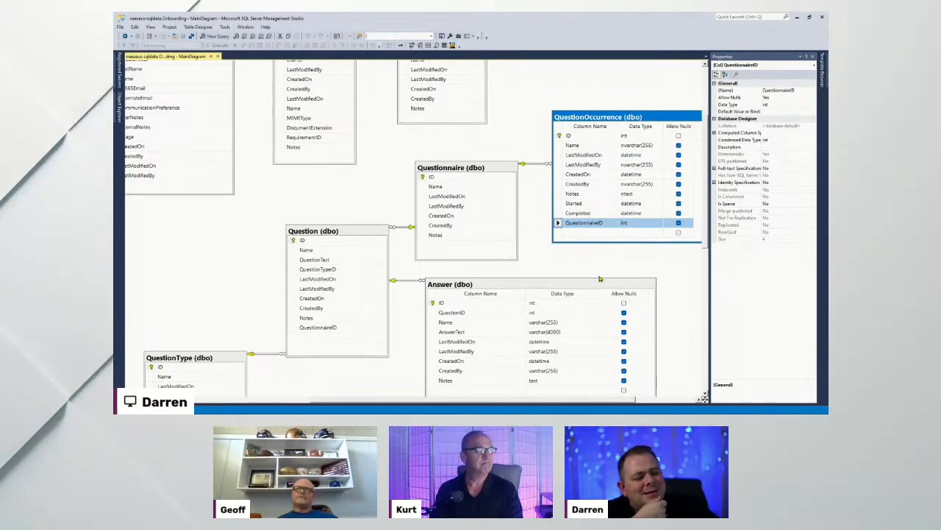
Examine how the Answer, Question and QuestionOccurrence tables relate to each other in the diagram.
scroll(599, 279, "down", 2)
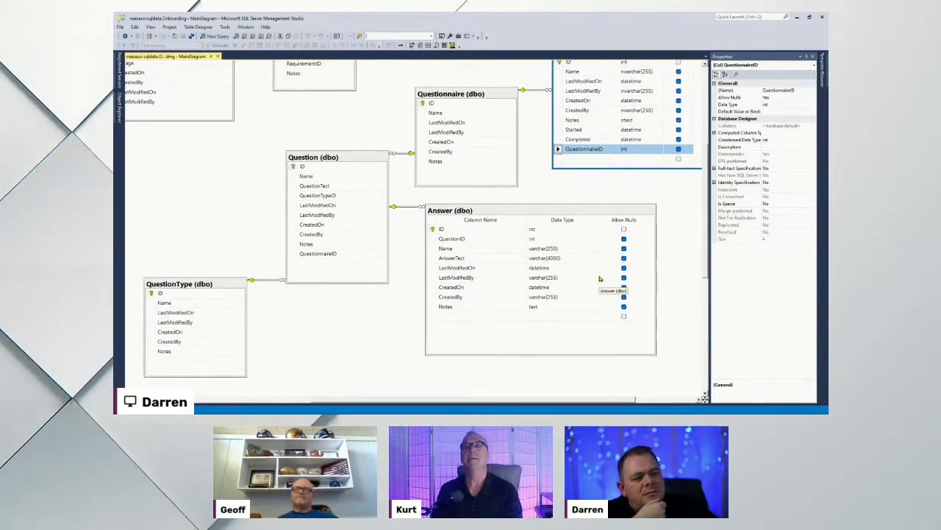
scroll(599, 279, "up", 1)
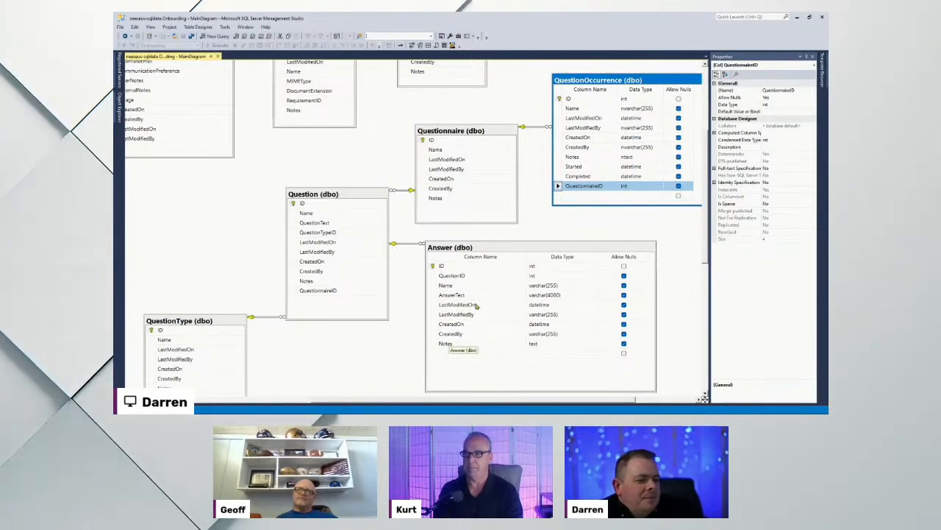
left_click(437, 271)
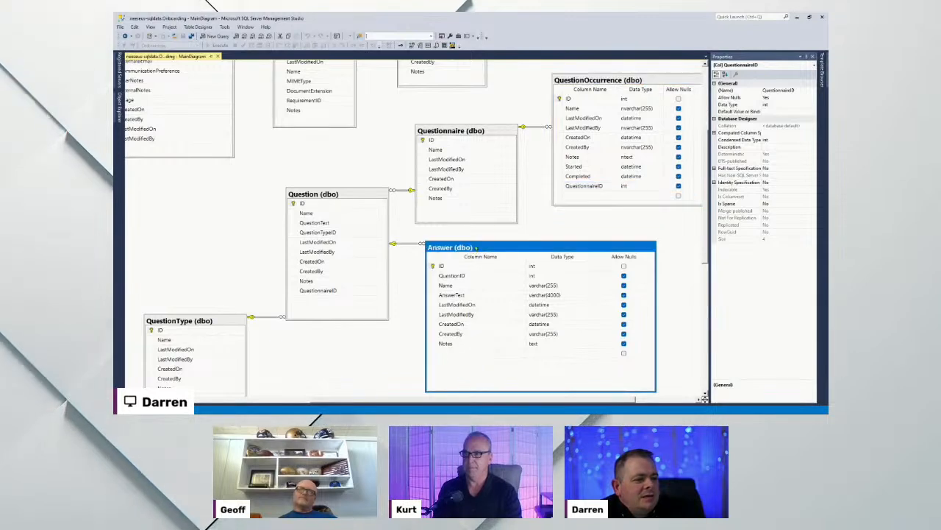
left_click(637, 81)
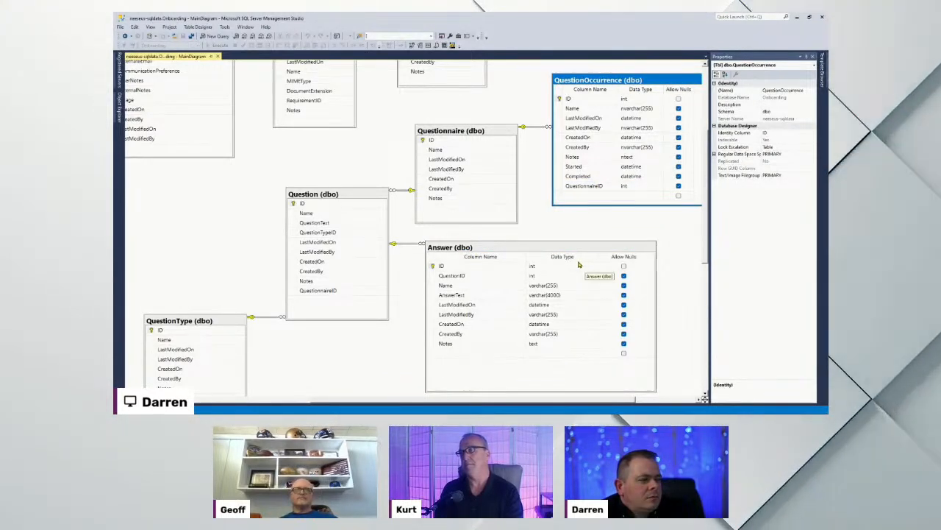
left_click(434, 276)
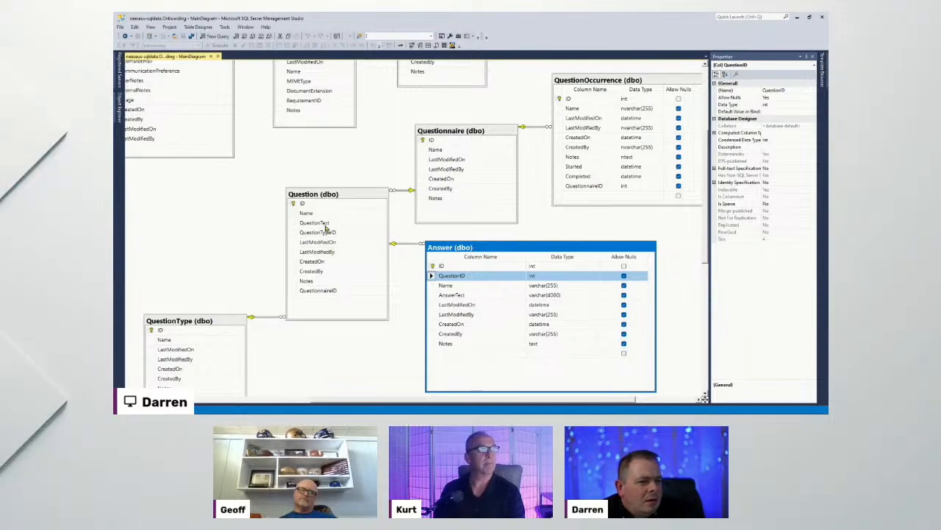
left_click(319, 196)
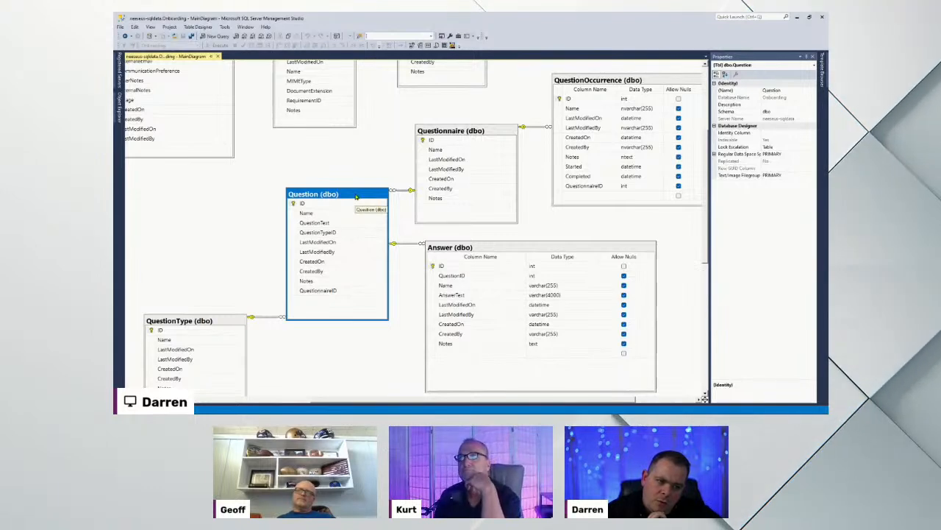
left_click(591, 81)
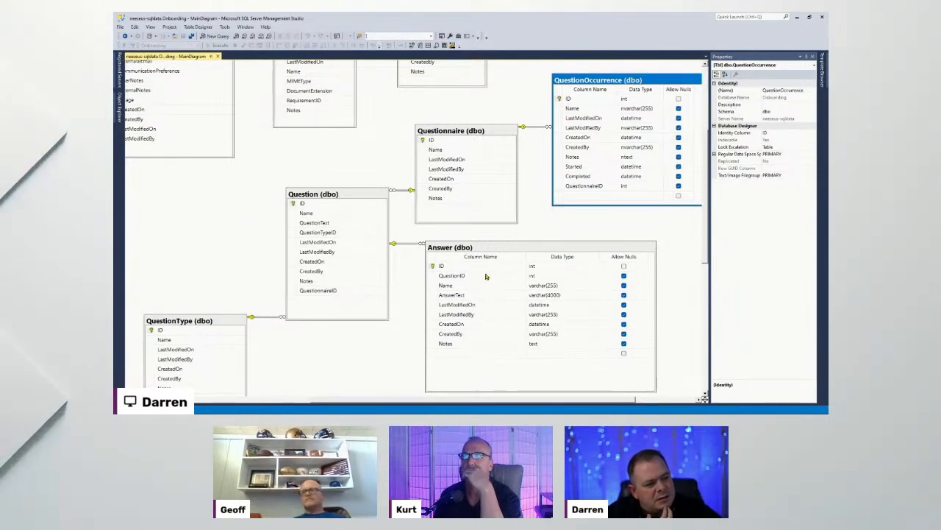
left_click(489, 249)
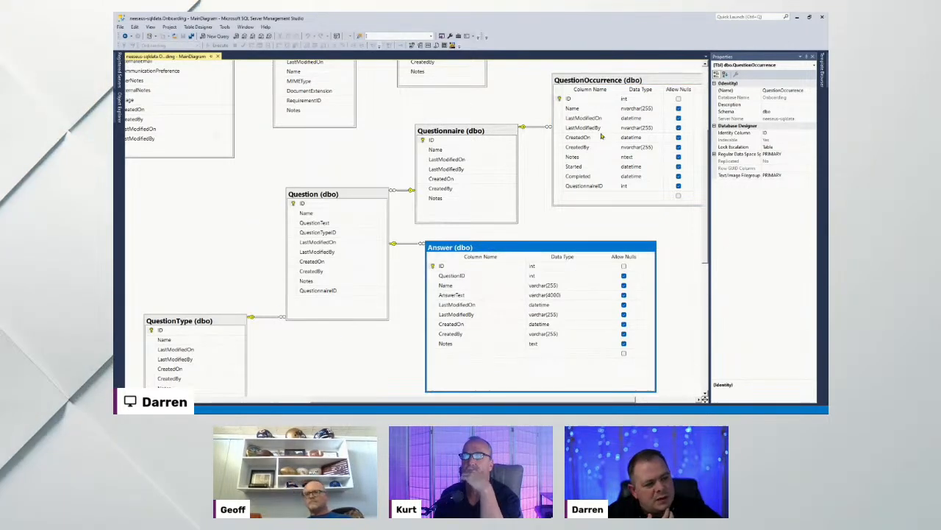
left_click(616, 85)
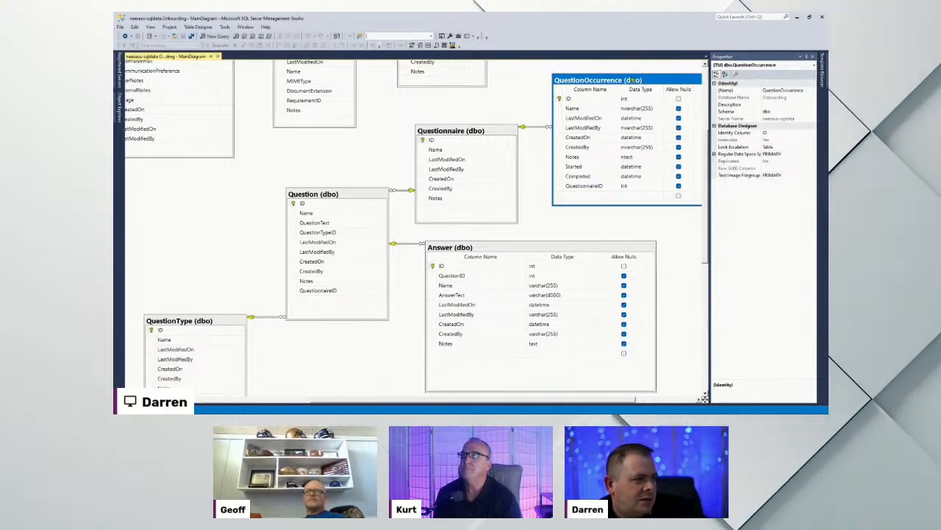
Add a UserID column of type int to QuestionOccurrence and lengthen the table so all its columns fit.
left_click(588, 196)
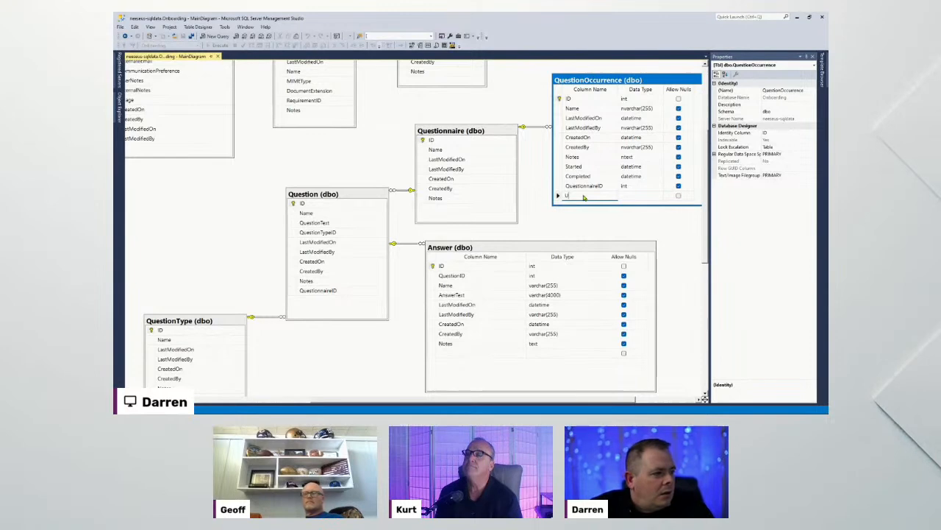
key("Tab")
key("Tab")
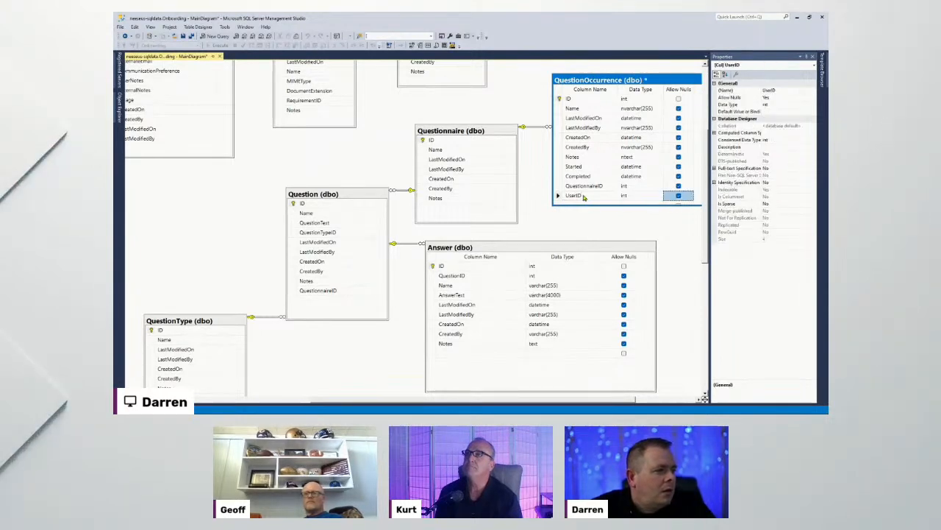
scroll(616, 267, "down", 4)
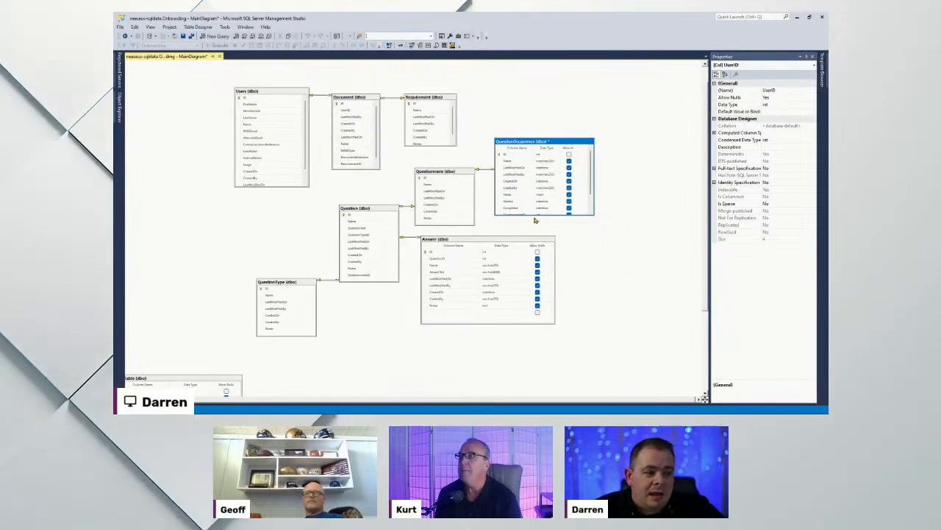
left_click_drag(535, 214, 534, 232)
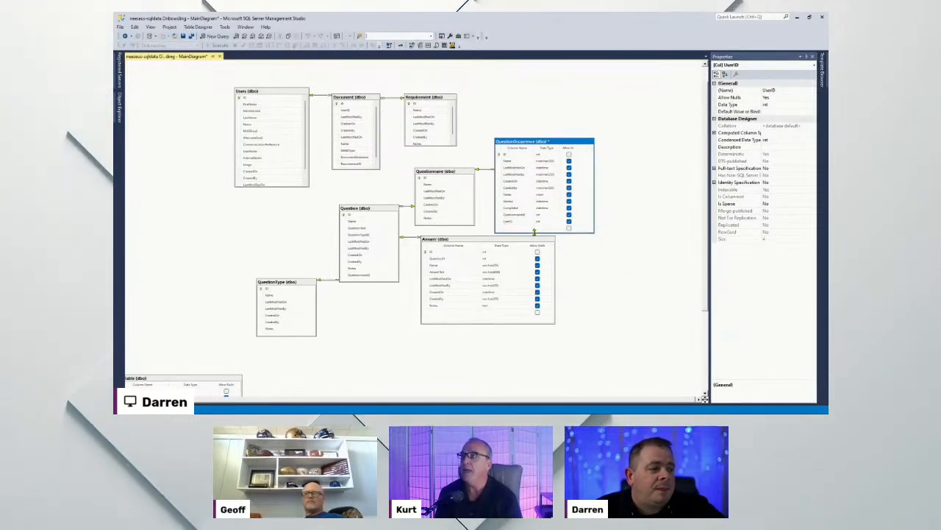
Extend the QuestionOccurrence table upward in the diagram so there is spare room below its last column.
left_click(537, 141)
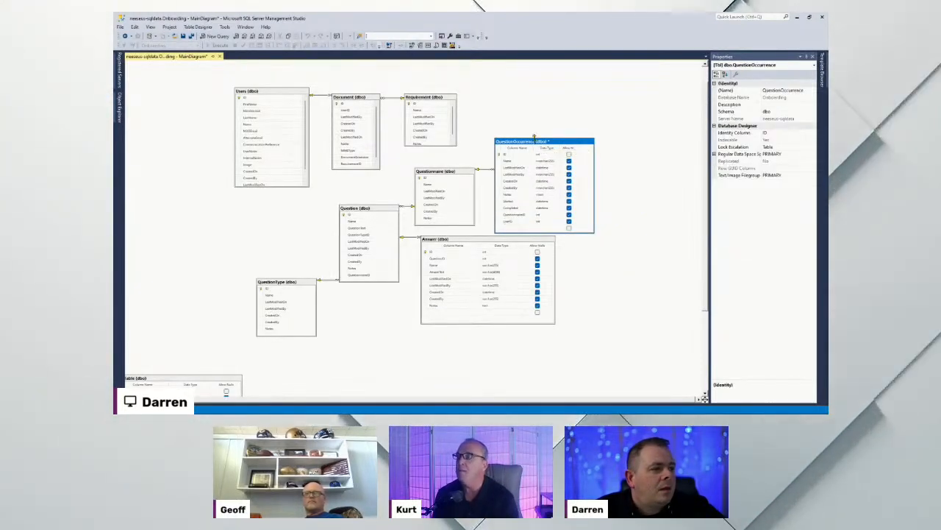
left_click_drag(535, 137, 538, 118)
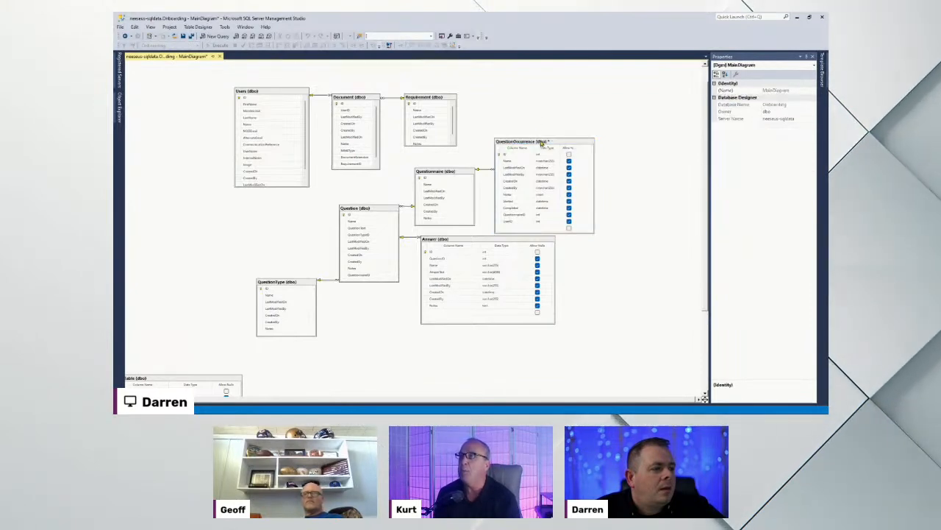
left_click(557, 141)
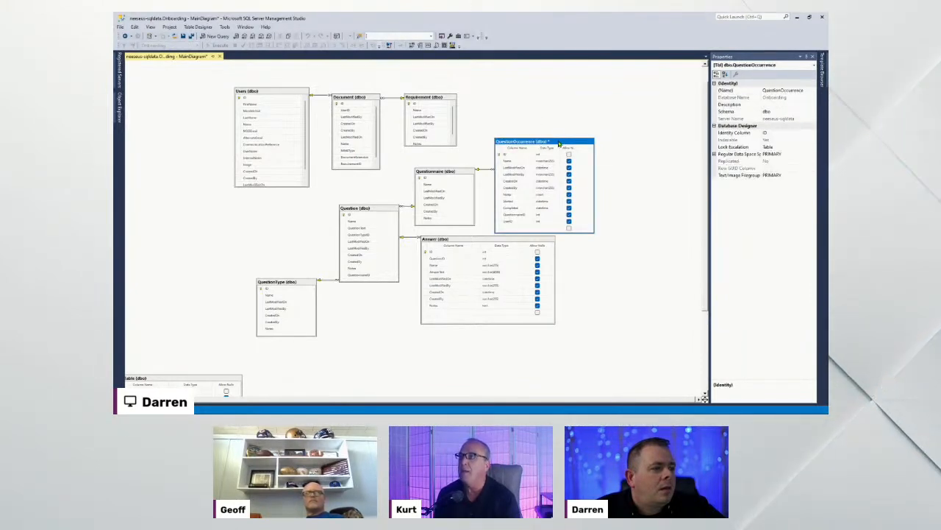
left_click_drag(559, 137, 560, 112)
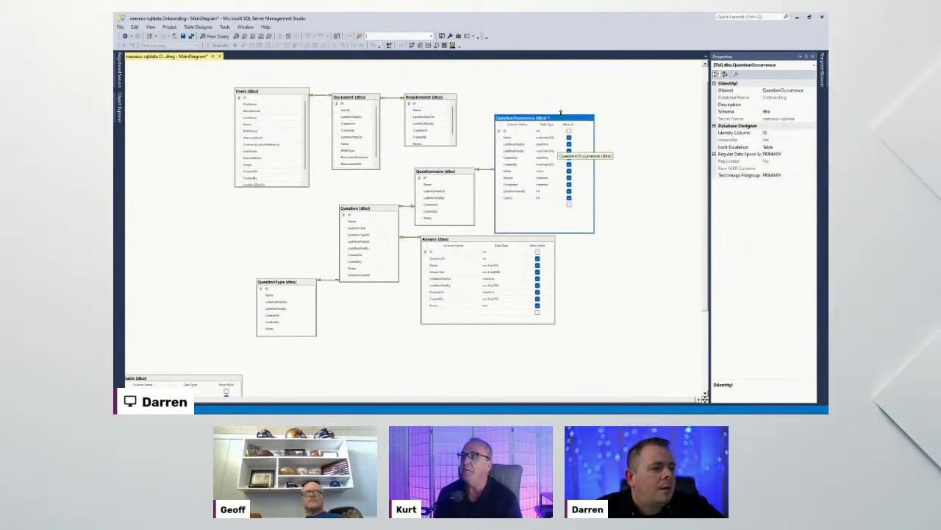
Create a foreign key relationship from UserID in QuestionOccurrence to the ID of the Users table.
left_click(501, 205)
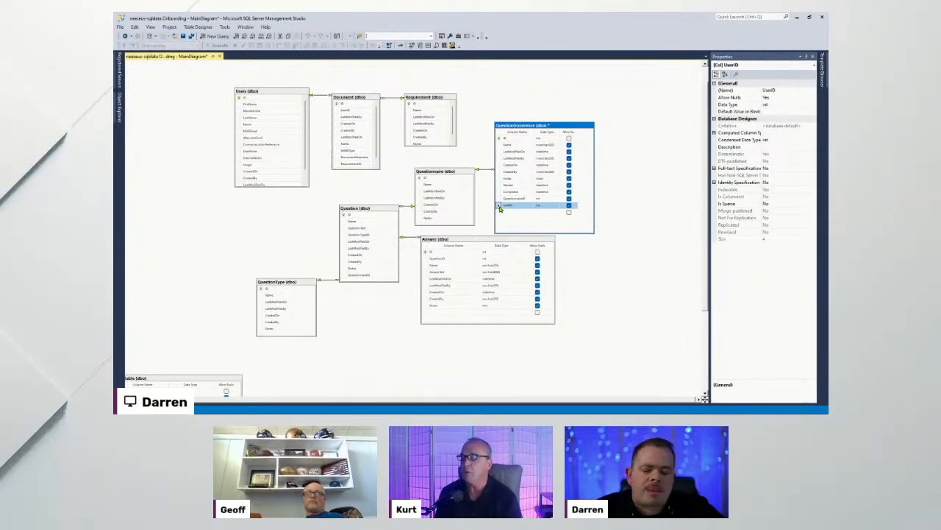
left_click_drag(500, 209, 248, 103)
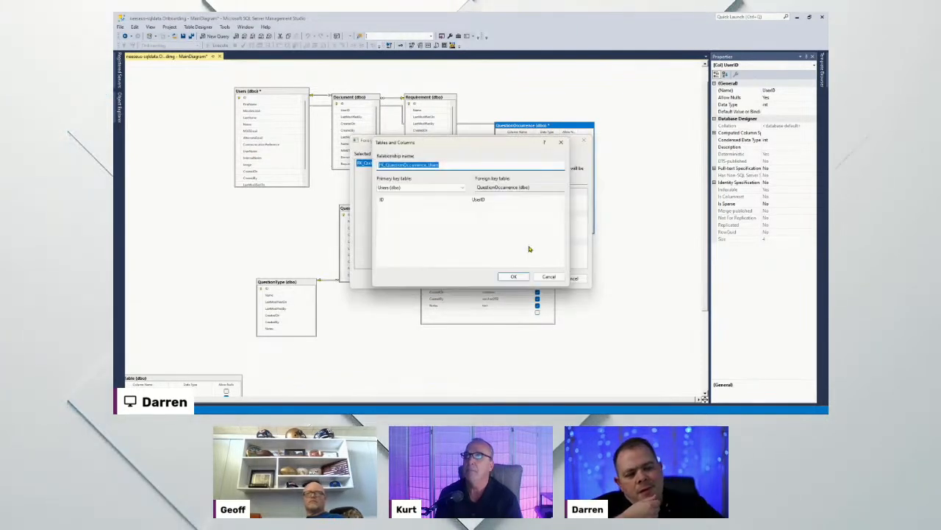
left_click(517, 277)
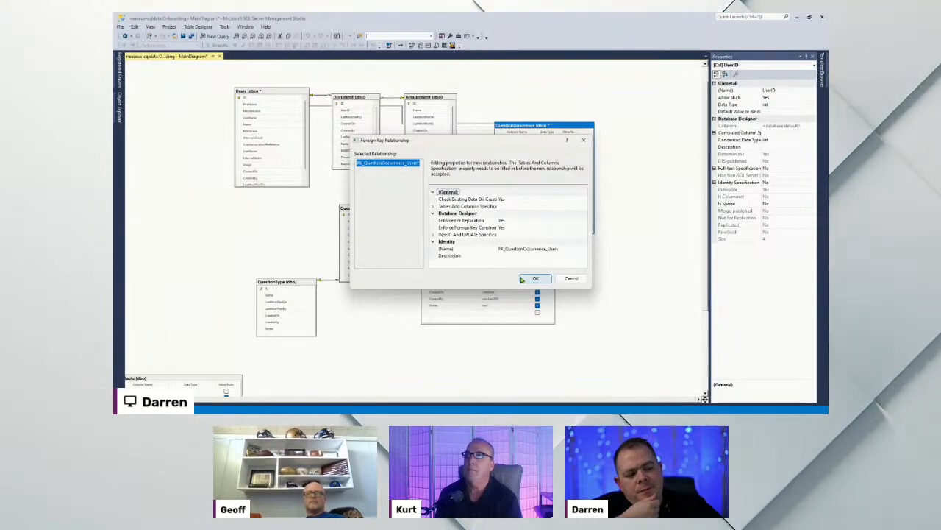
left_click(536, 278)
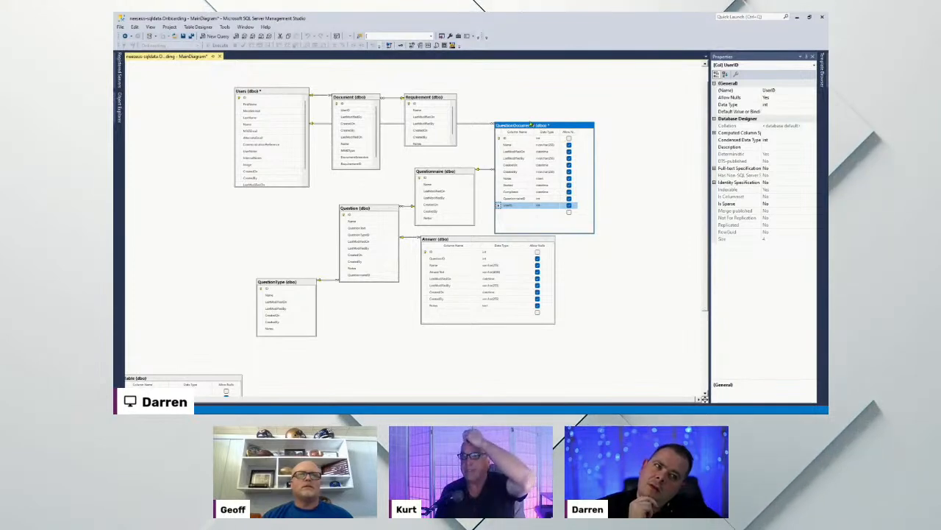
Reroute the relationship line between Users and QuestionOccurrence above the tables in between, and save the diagram.
left_click_drag(540, 123, 544, 116)
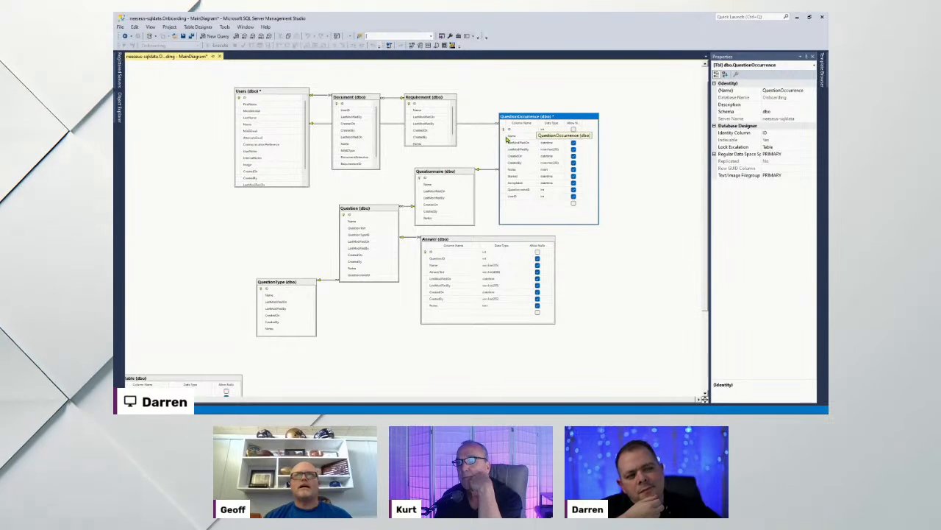
left_click_drag(475, 125, 473, 74)
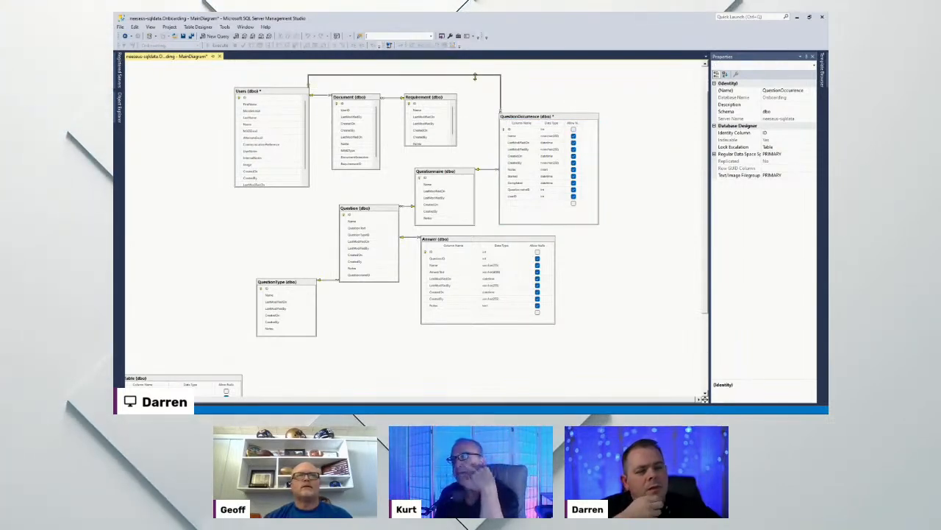
left_click(571, 96)
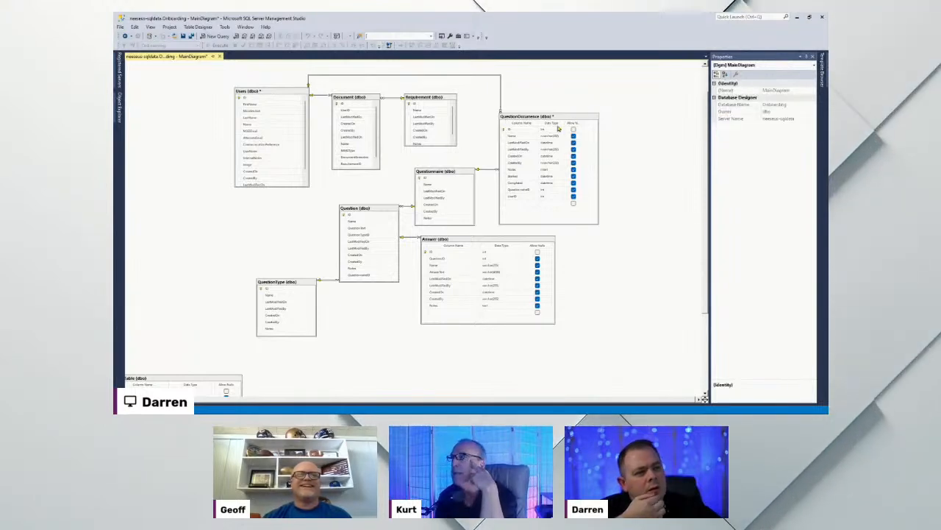
left_click(298, 78)
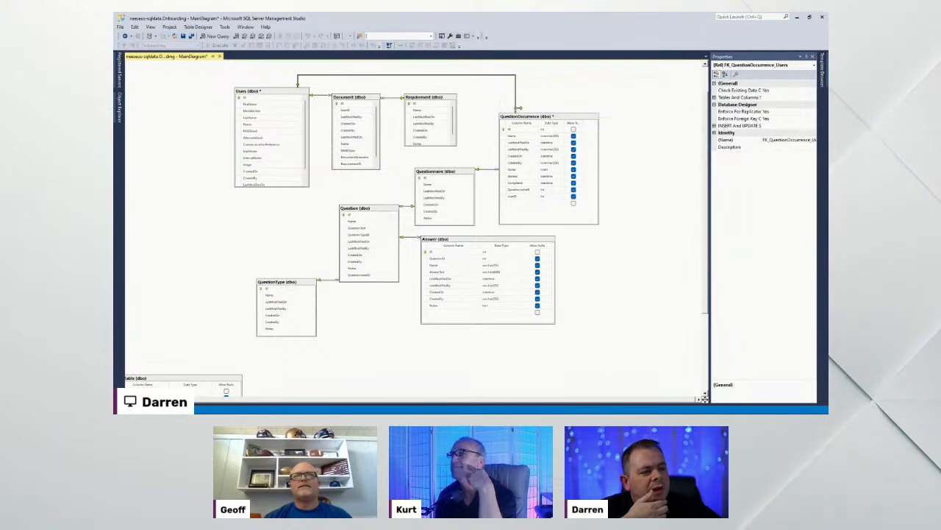
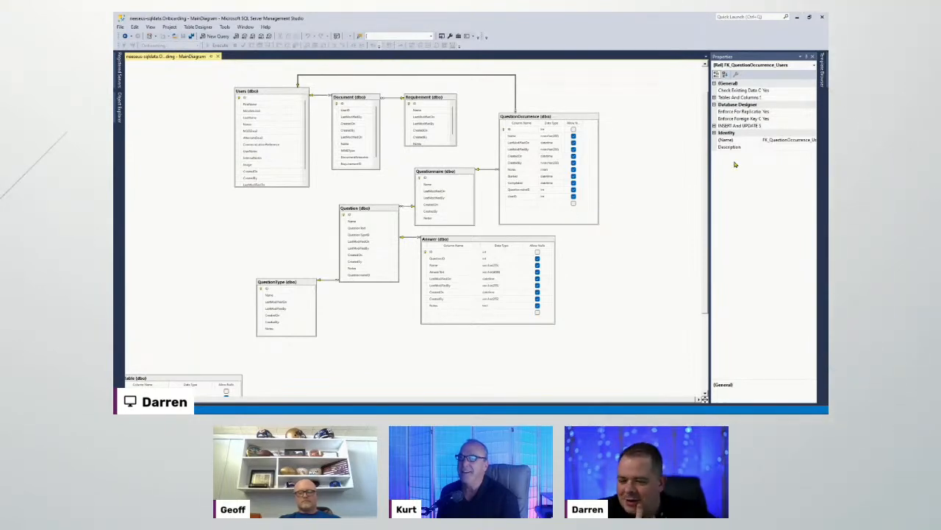
Move the Answer table slightly down and the QuestionOccurrence table up and outward to open space between them.
left_click(563, 121)
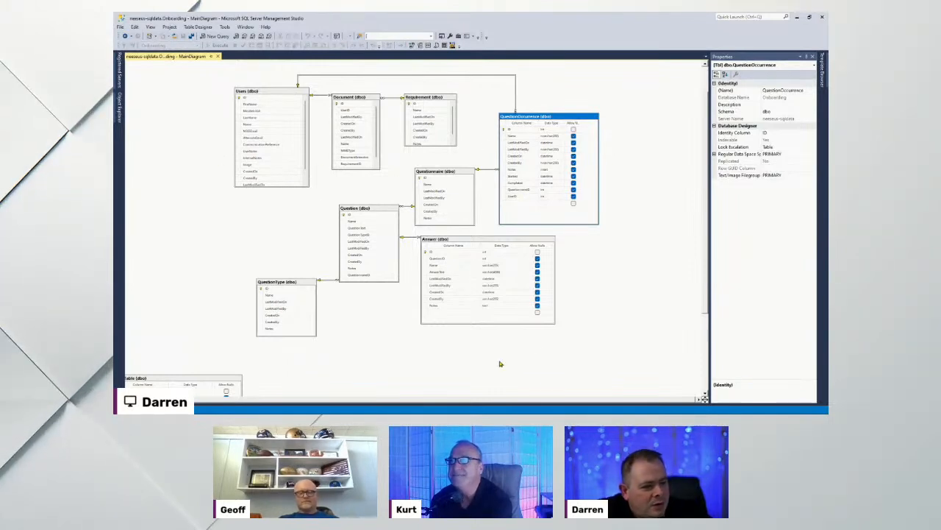
left_click_drag(483, 242, 506, 260)
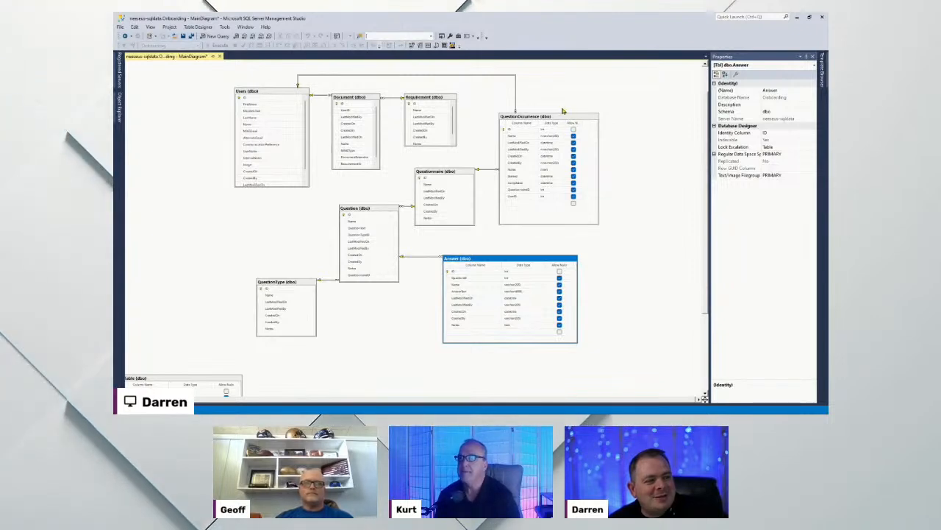
left_click_drag(542, 117, 572, 88)
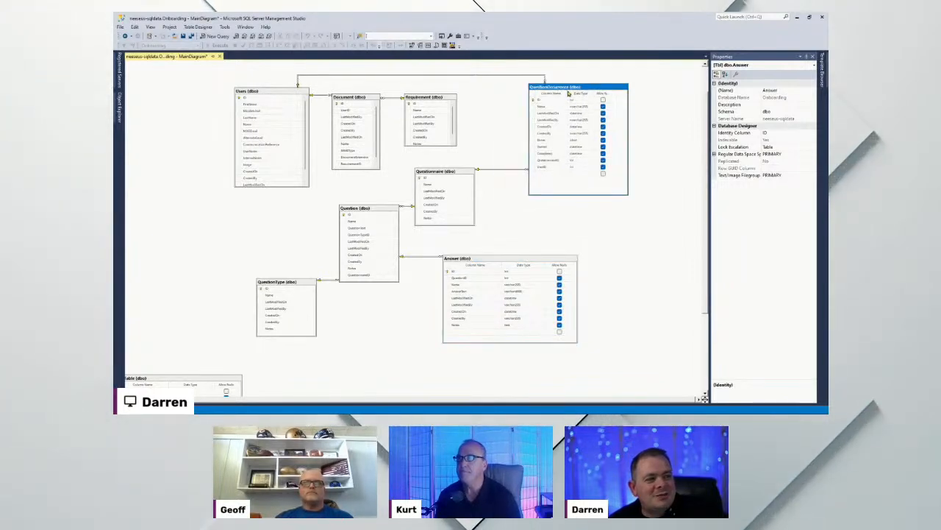
Create a new table named QuestionnaireType and place it below the Users table, beside QuestionType.
right_click(563, 214)
left_click(572, 219)
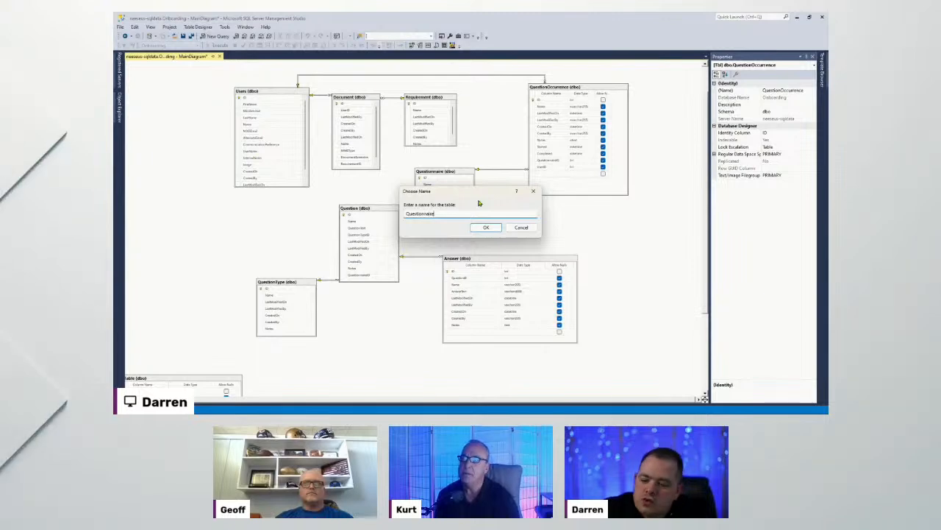
type("Questionnaire")
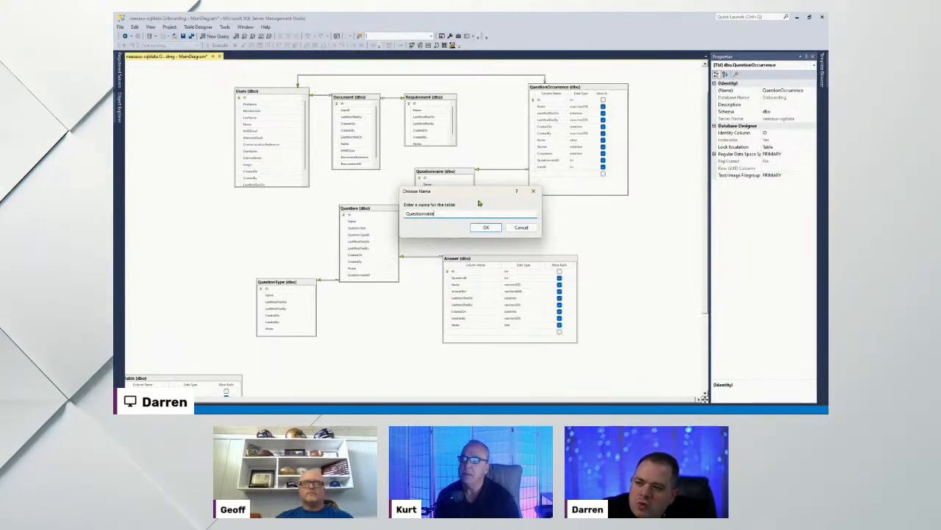
type("Type")
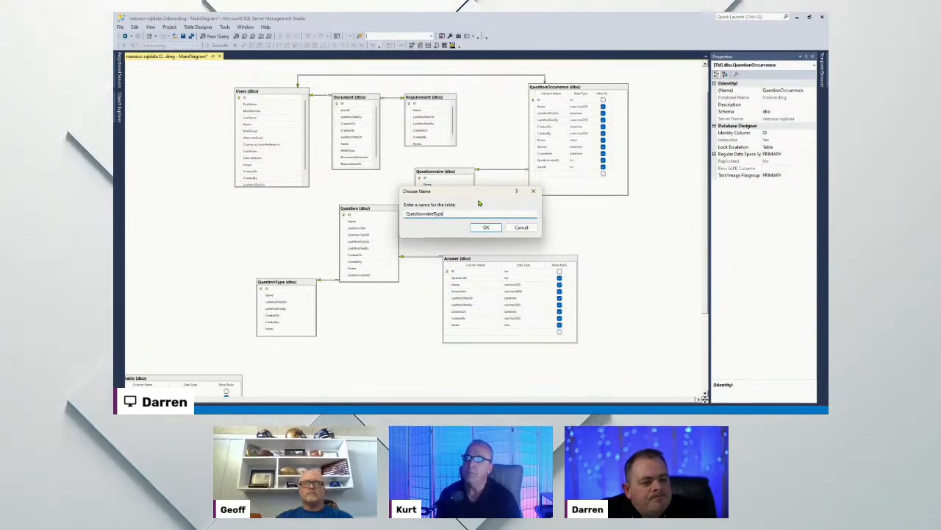
key("Return")
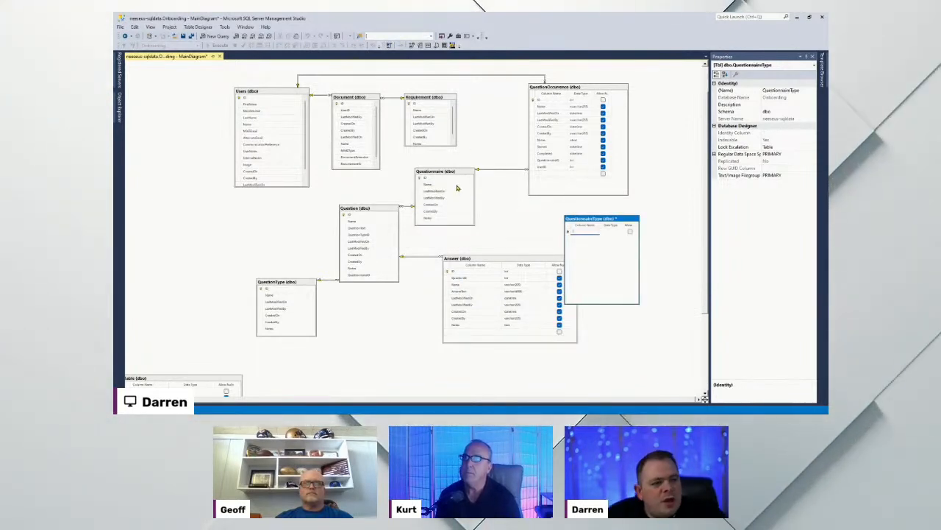
left_click(430, 213)
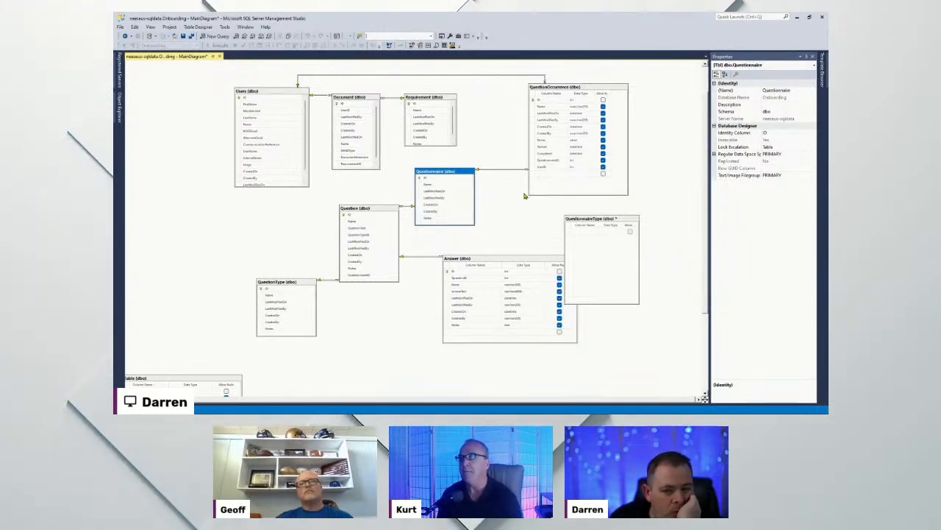
left_click_drag(606, 219, 209, 204)
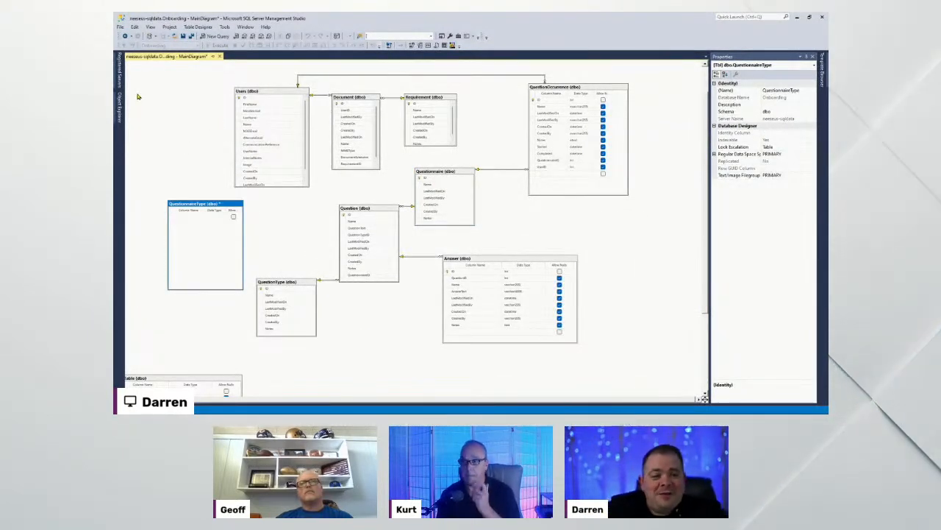
Create a new table named UserType and place it beside the Users table.
right_click(174, 63)
left_click(197, 67)
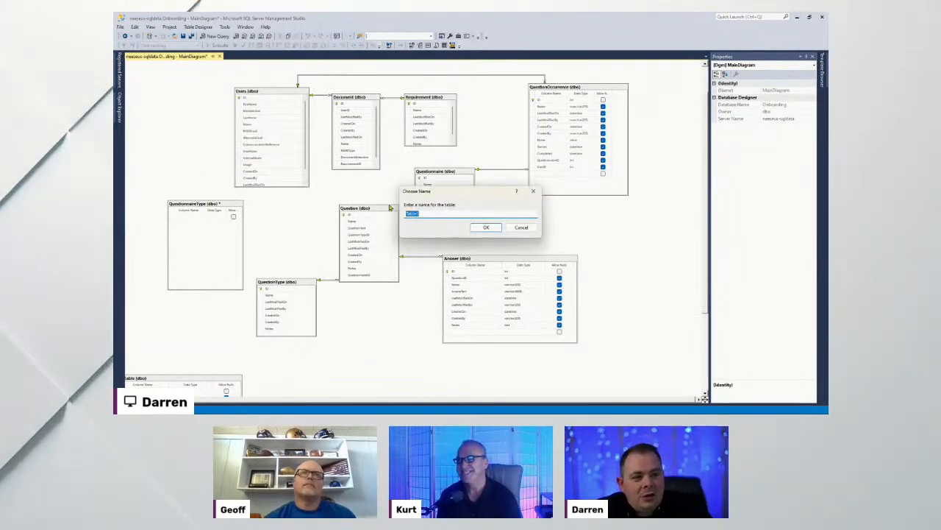
type("UserType")
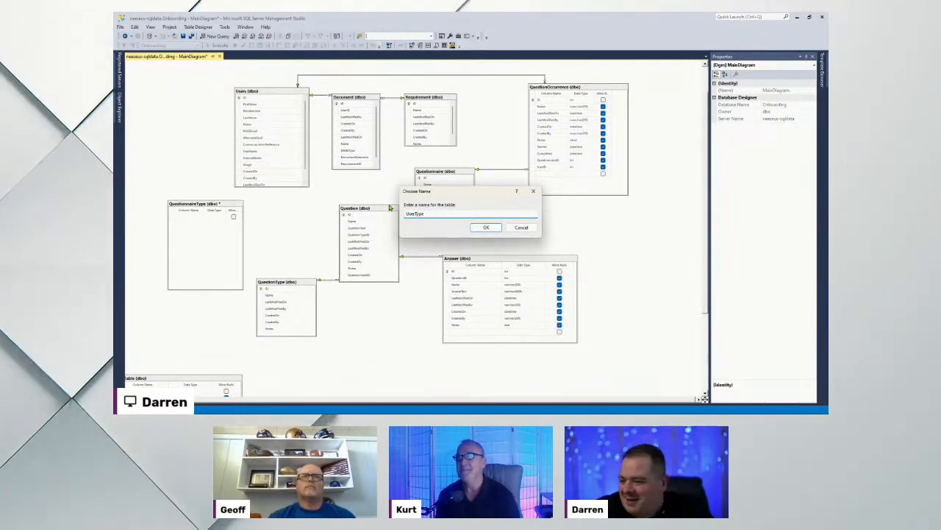
key("Return")
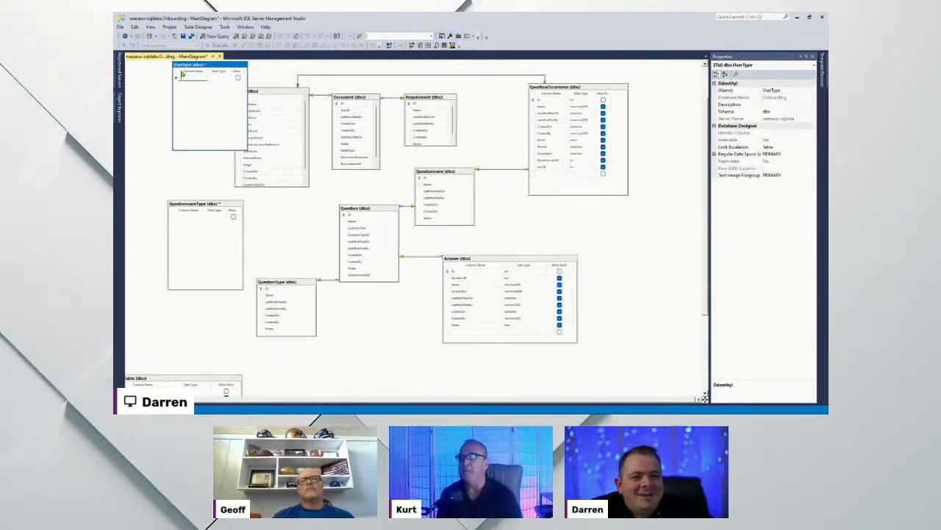
left_click_drag(182, 96, 151, 125)
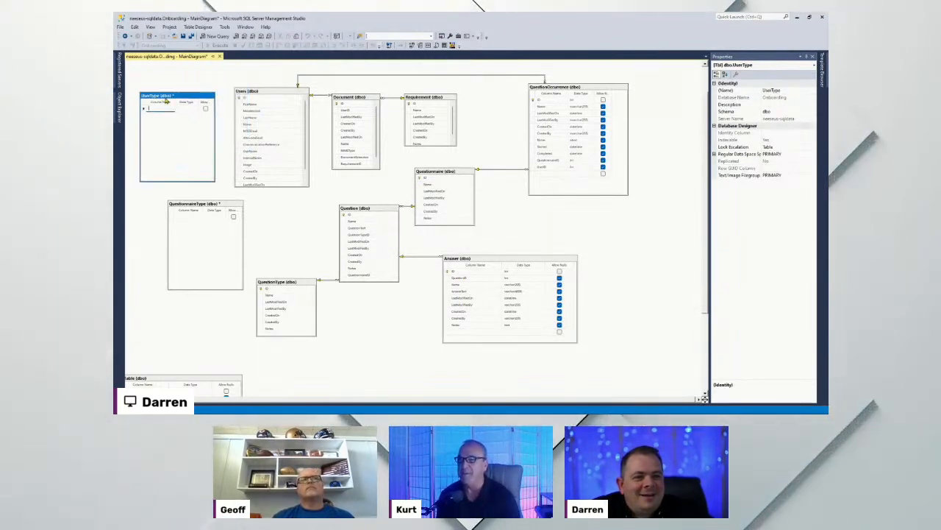
Copy all the standard columns, ID through Notes, from ModelTable into the empty UserType table.
scroll(259, 308, "down", 3)
left_click_drag(194, 271, 305, 258)
left_click(227, 267)
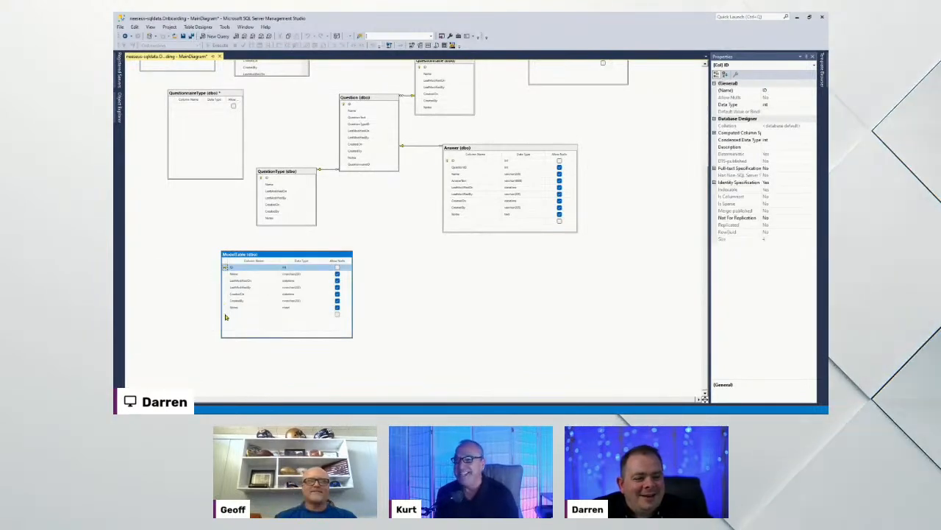
left_click(228, 309, "shift")
scroll(429, 273, "up", 4)
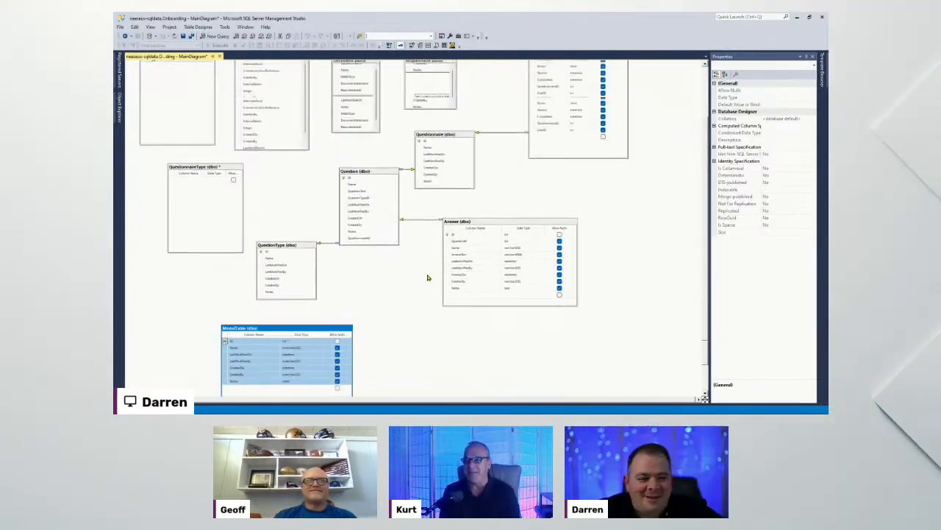
left_click(145, 150)
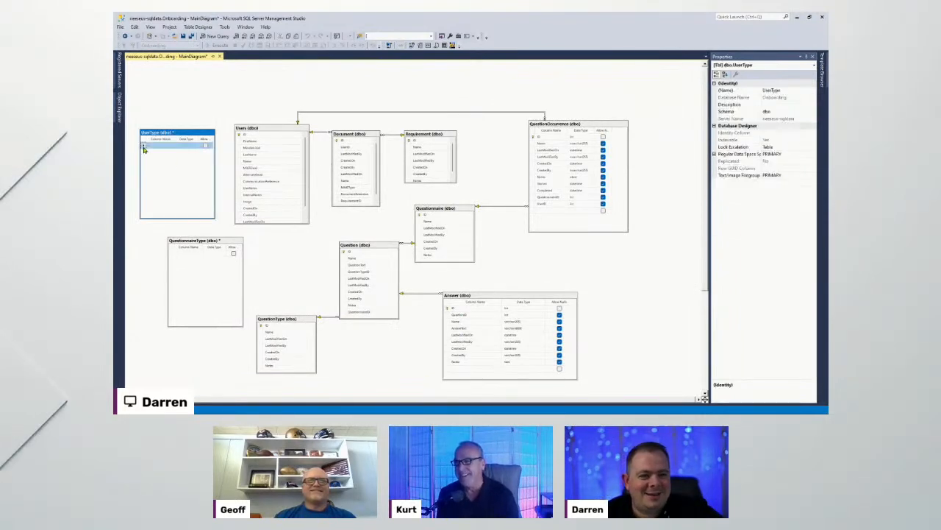
Make the ID column of UserType the primary key and set Is Identity to Yes.
left_click(144, 146)
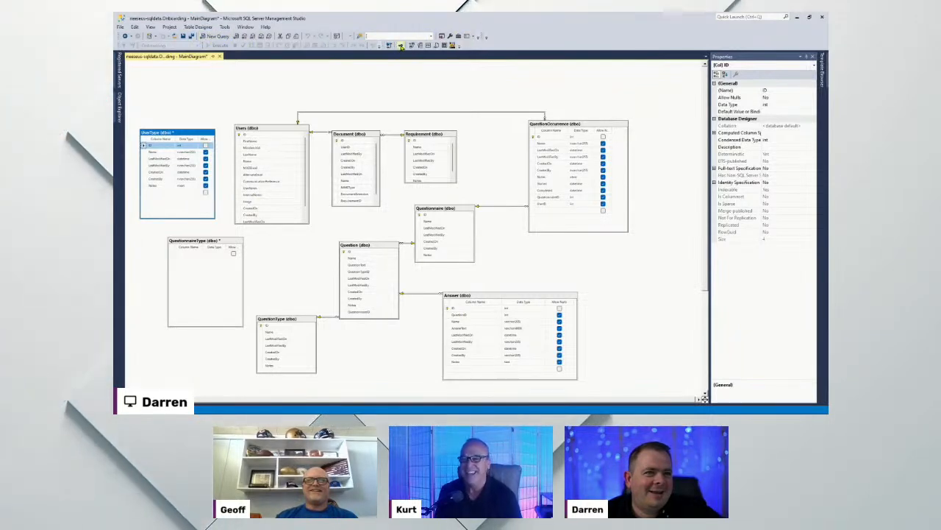
double_click(736, 182)
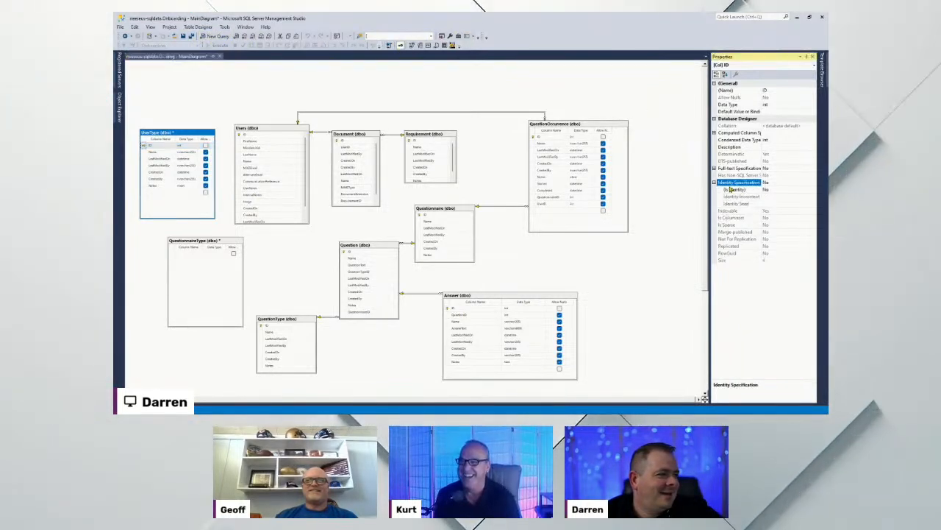
left_click(734, 190)
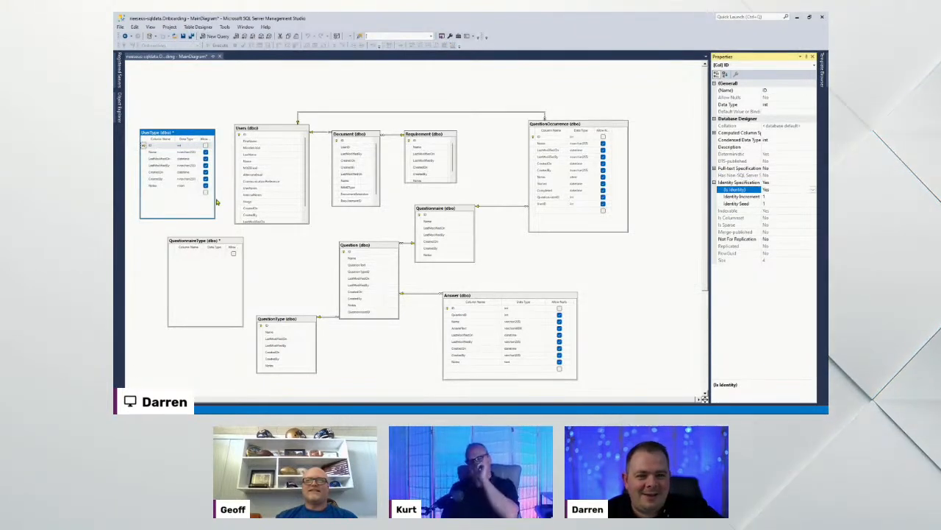
Move the Users table slightly higher in the diagram and switch it to the Standard table view.
left_click(277, 132)
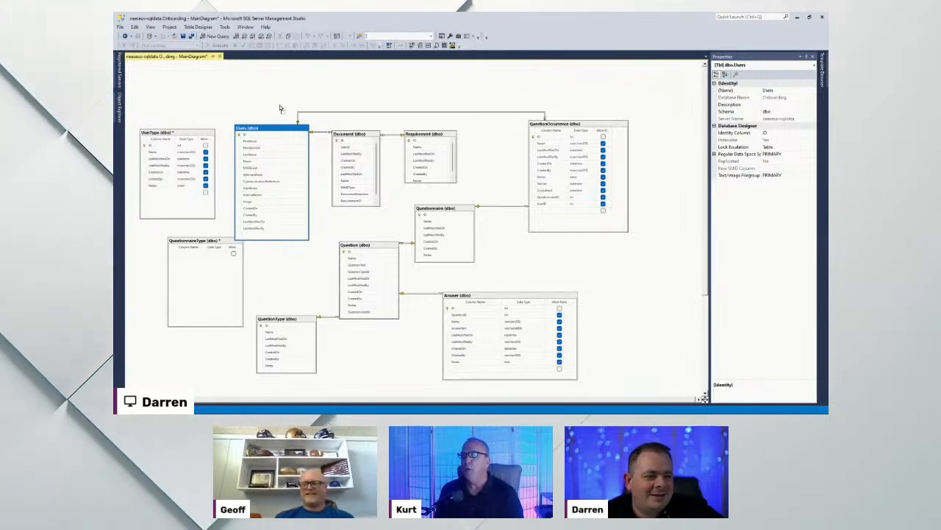
left_click_drag(279, 130, 278, 105)
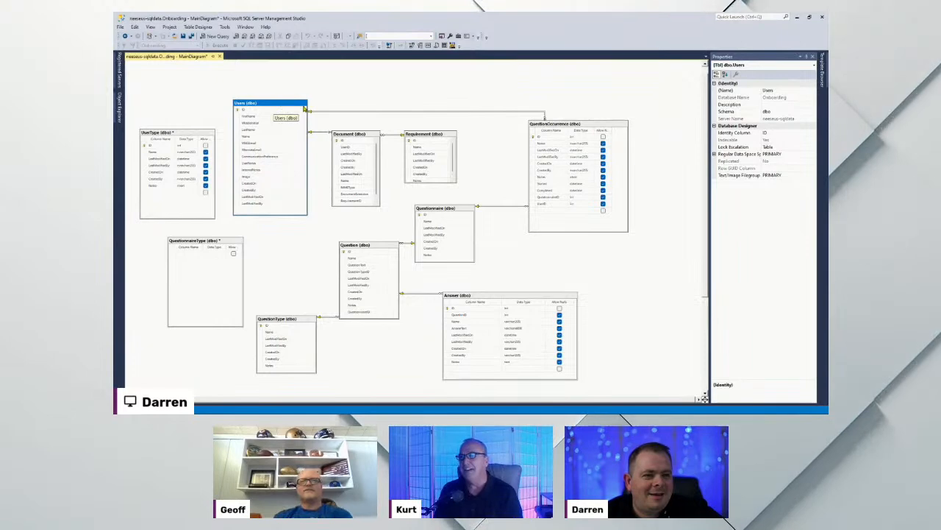
right_click(298, 105)
mouse_move(373, 106)
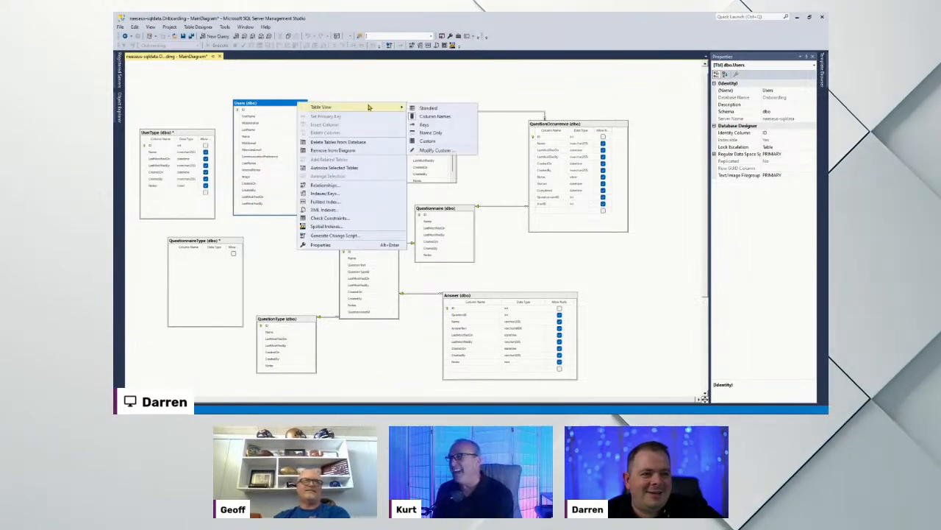
left_click(439, 109)
Add a UserTypeID column with data type int at the end of the Users table.
left_click(259, 211)
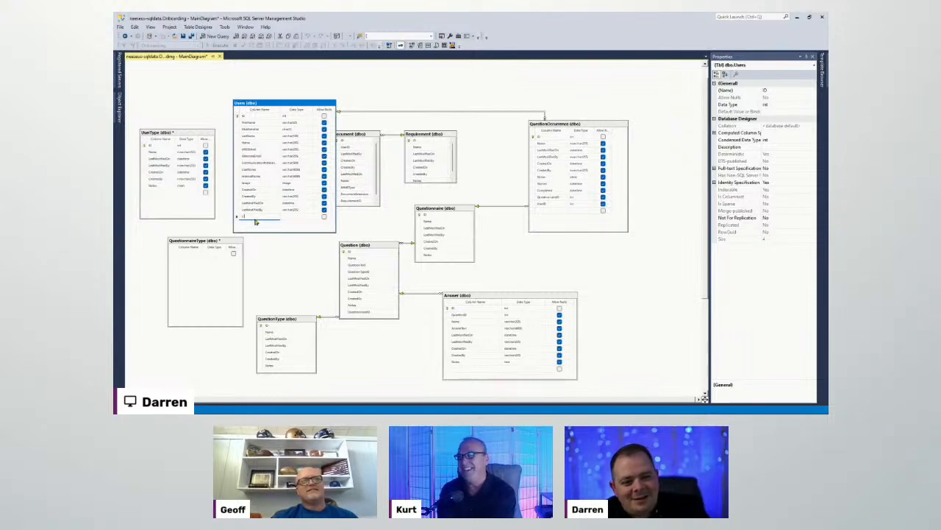
type("UserTypeID")
key("Tab")
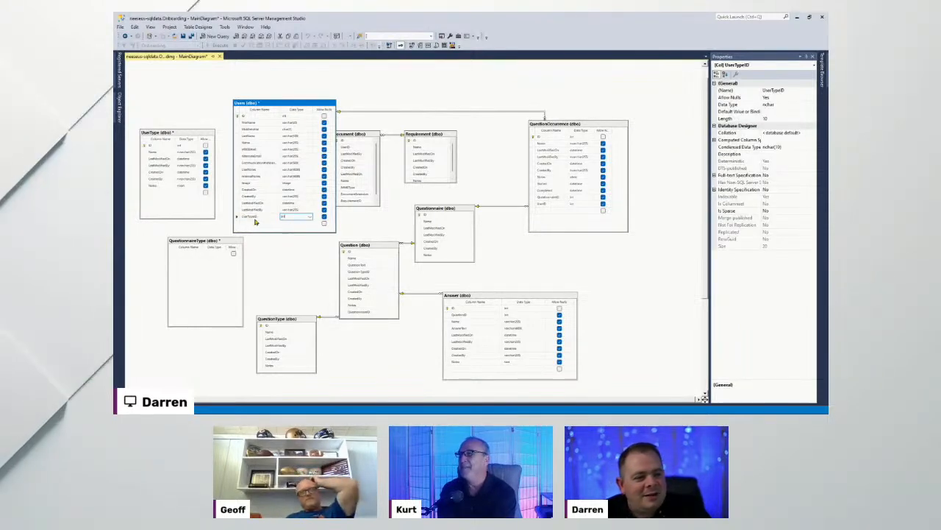
type("int")
key("Tab")
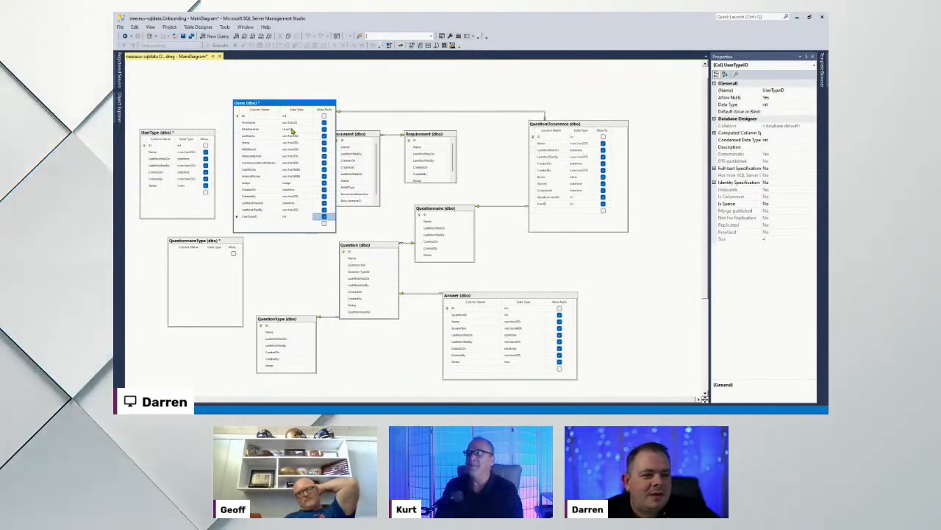
Reposition the UserType table beside Users and create the FK_Users_UserType relationship linking UserTypeID in Users to ID in UserType.
left_click_drag(184, 133, 178, 111)
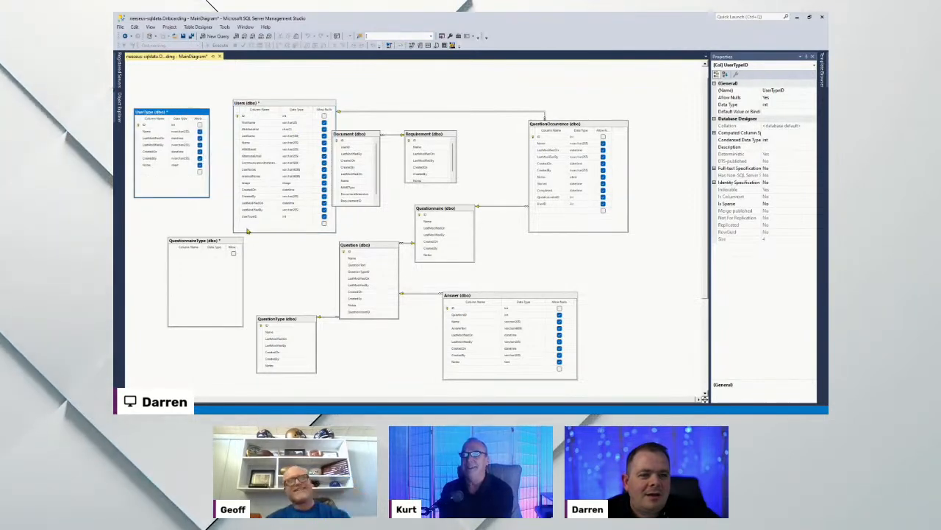
left_click_drag(238, 218, 163, 126)
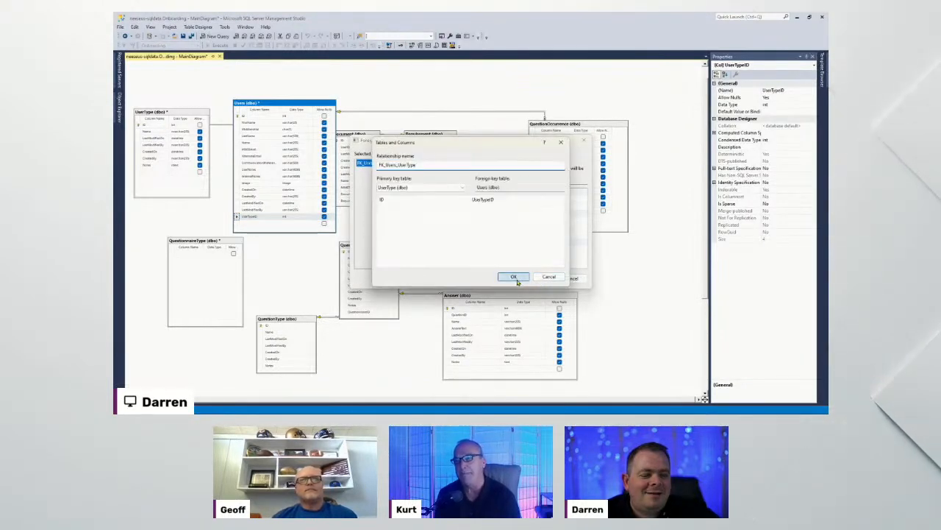
left_click(514, 277)
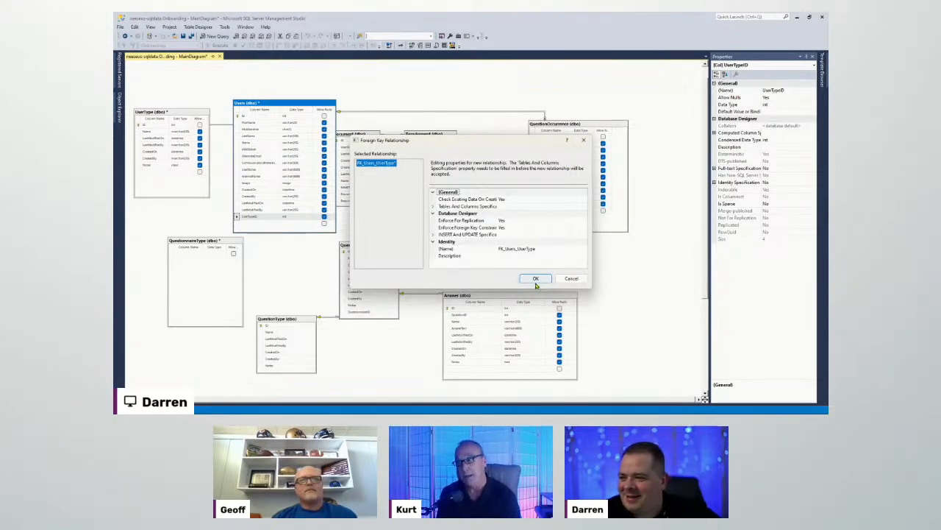
left_click(535, 279)
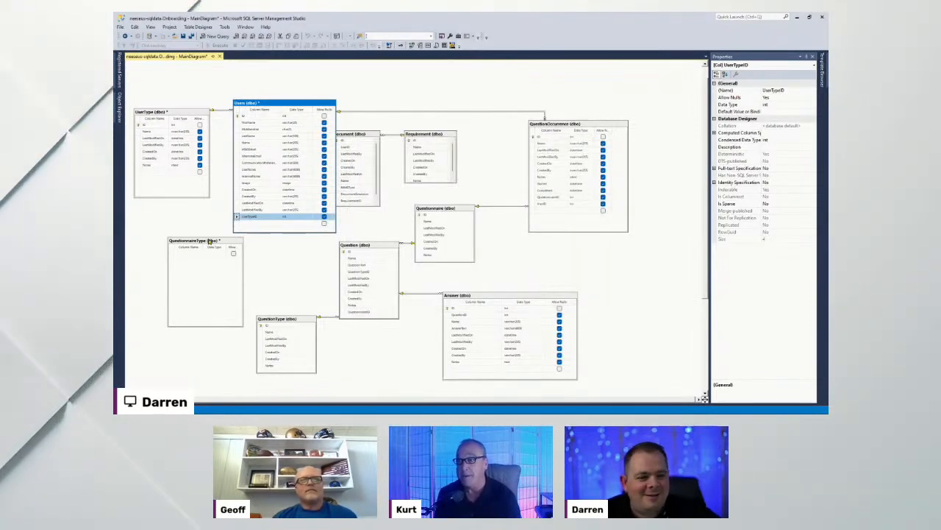
Position QuestionnaireType below UserType and copy all the ModelTable columns, ID through Notes, into it.
left_click_drag(219, 243, 185, 245)
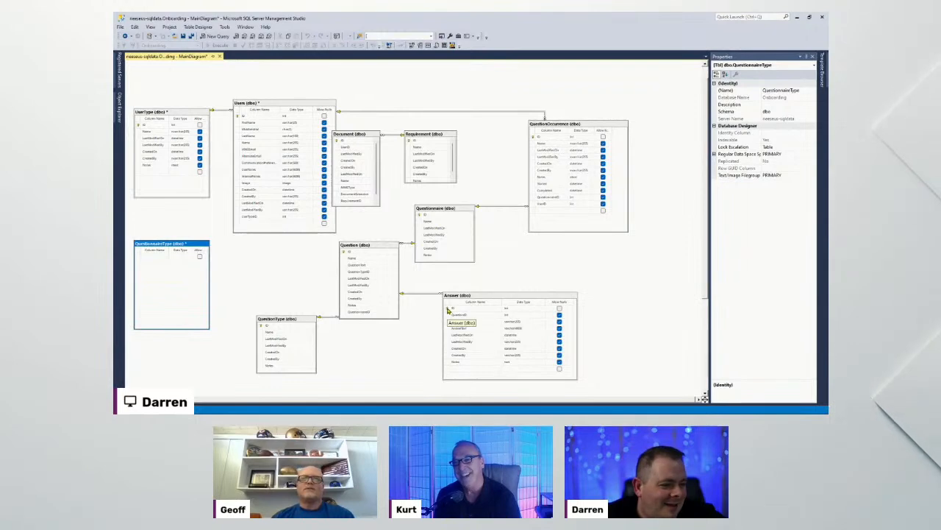
scroll(272, 339, "down", 4)
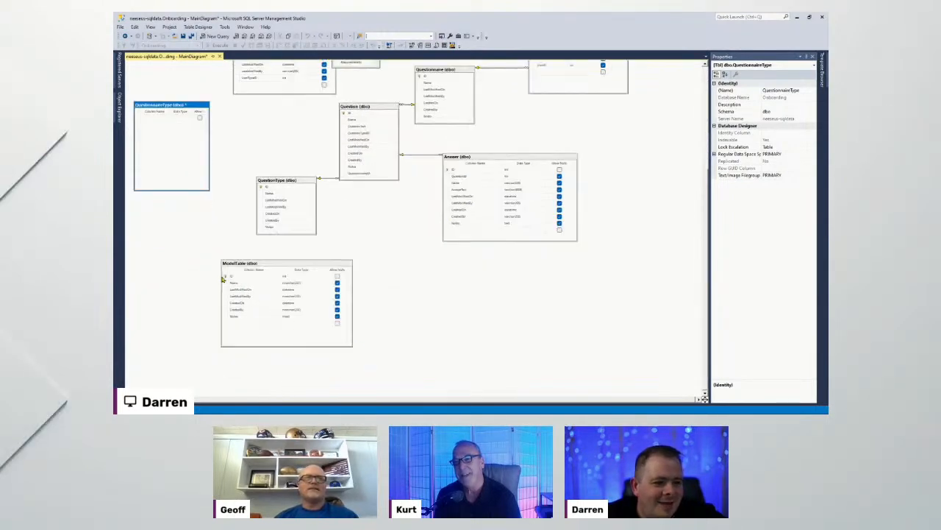
left_click(226, 278)
left_click(227, 317, "shift")
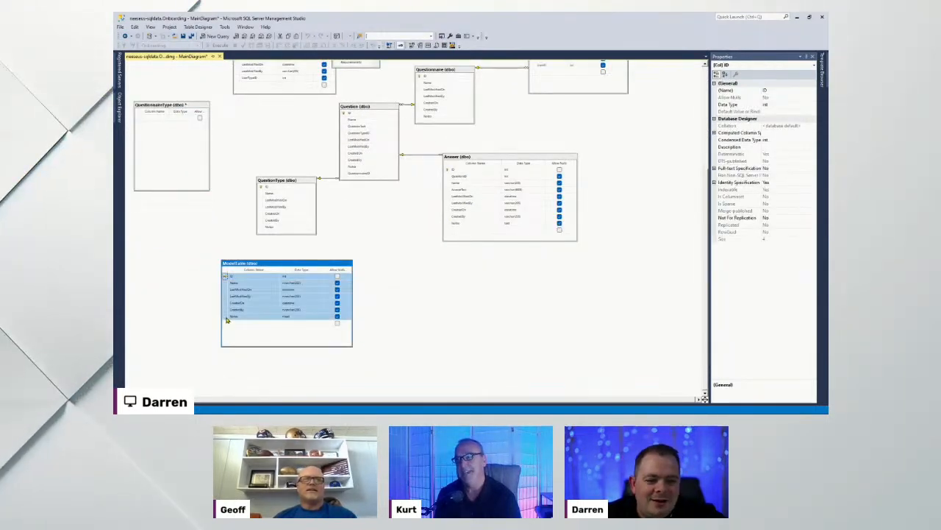
scroll(246, 287, "up", 4)
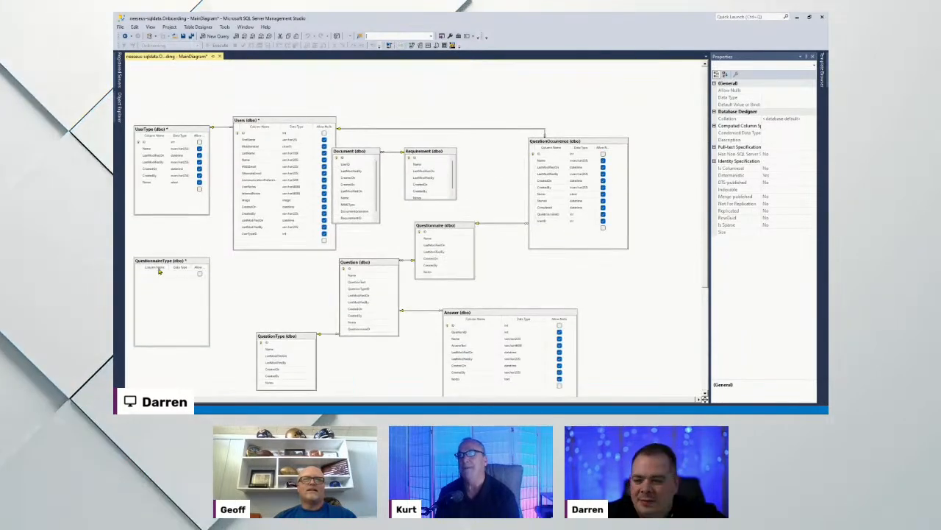
left_click_drag(175, 262, 180, 243)
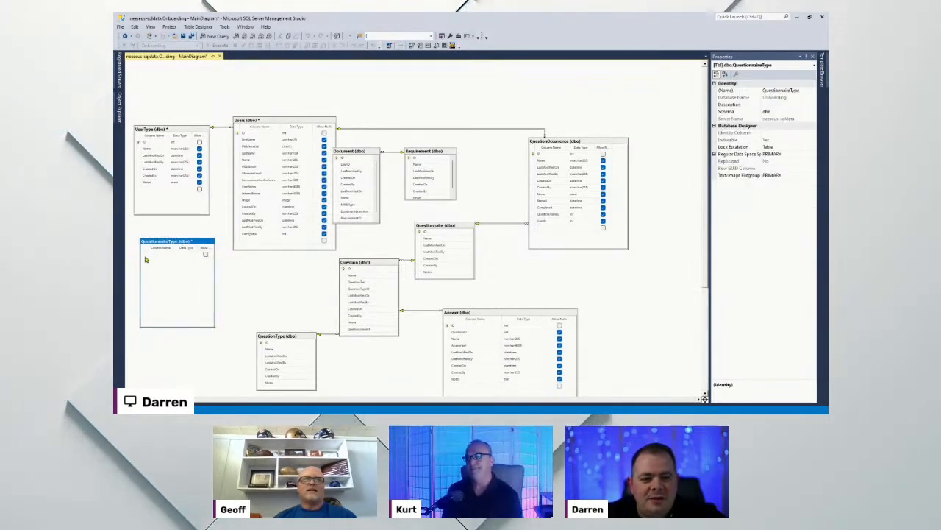
key("ctrl+v")
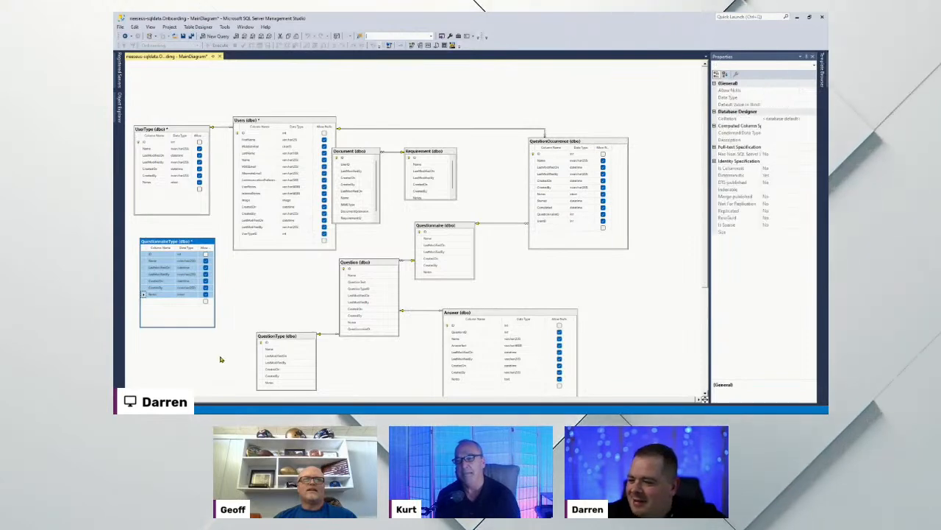
Widen the QuestionnaireType table slightly and move it down, leaving space between it and UserType.
left_click_drag(214, 327, 226, 320)
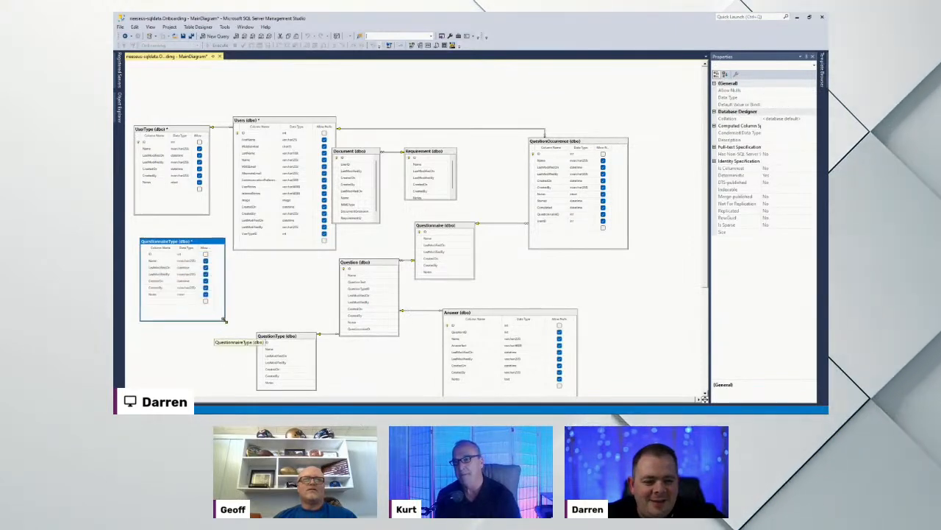
left_click_drag(209, 243, 207, 260)
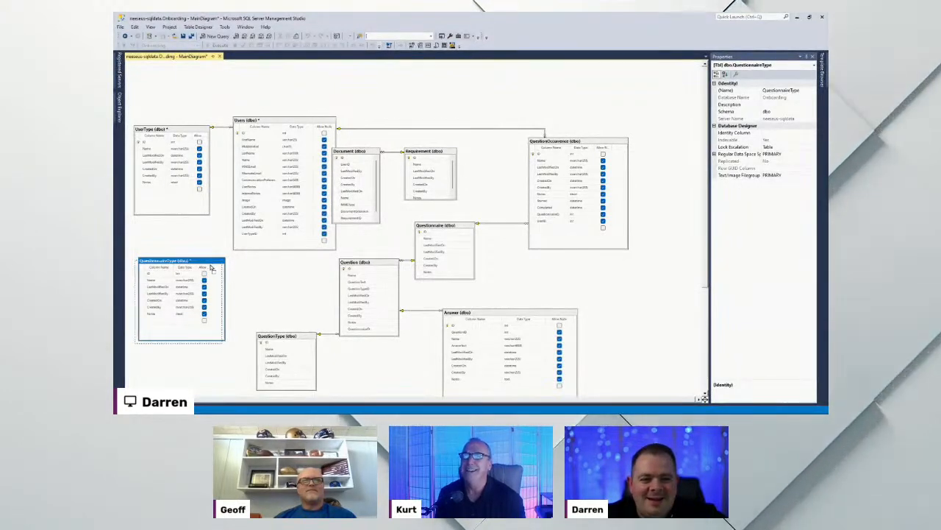
left_click_drag(215, 263, 211, 266)
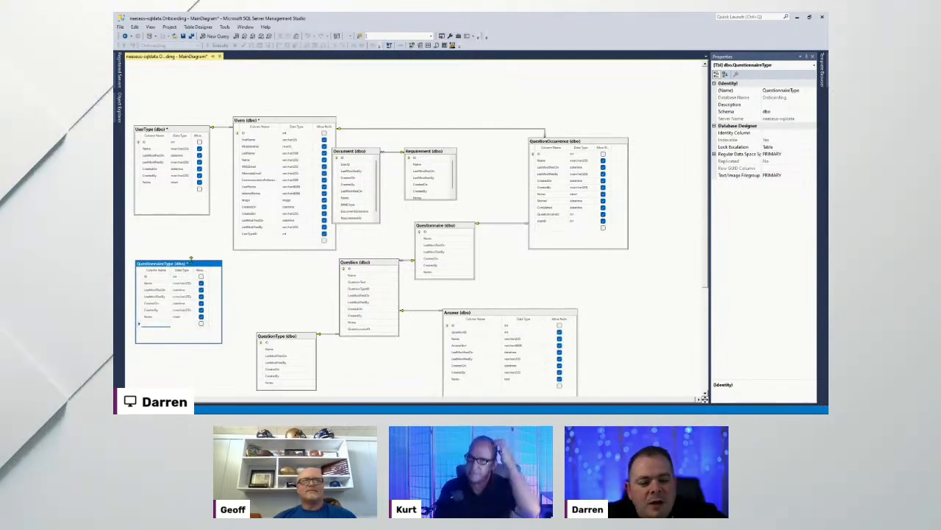
left_click_drag(197, 302, 198, 303)
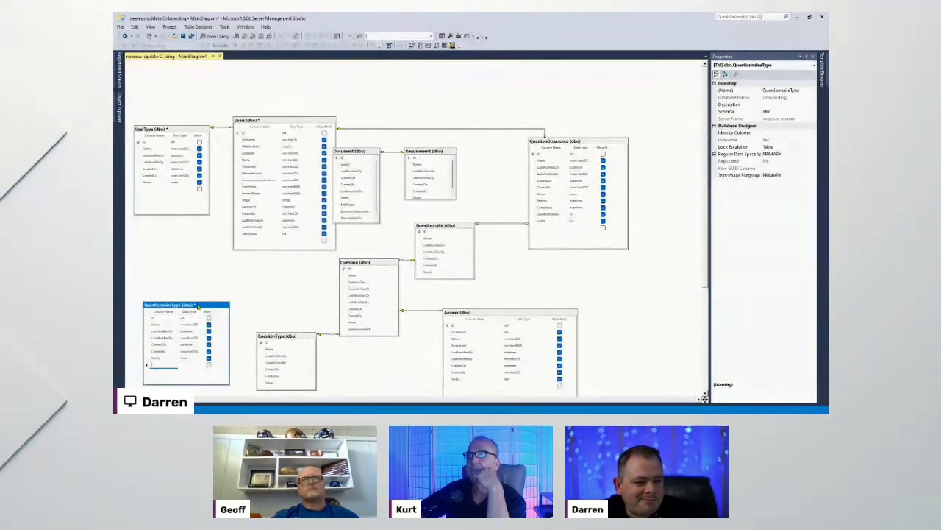
Create a new table named QuestionnaireTypeUserType and place it between the UserType and QuestionnaireType tables.
right_click(175, 112)
left_click(228, 119)
left_click_drag(460, 194, 244, 242)
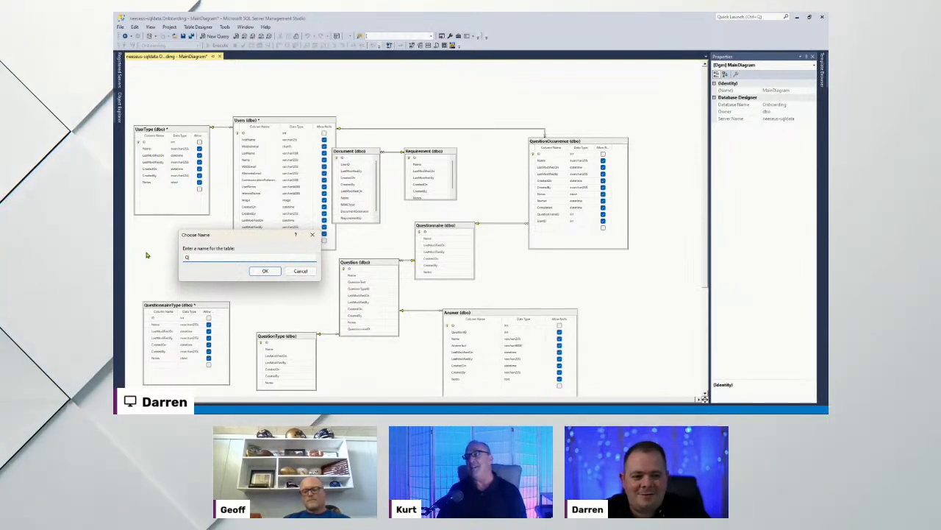
type("Questionnaire")
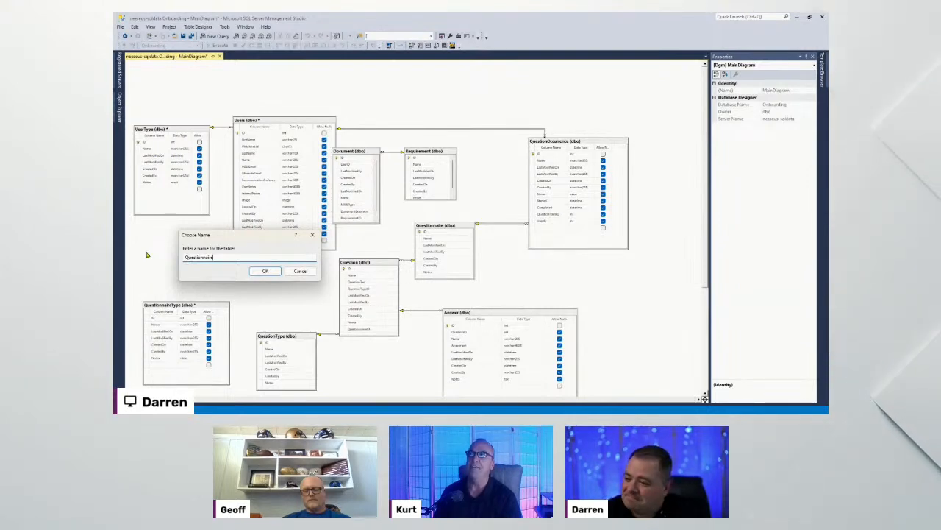
type("Type")
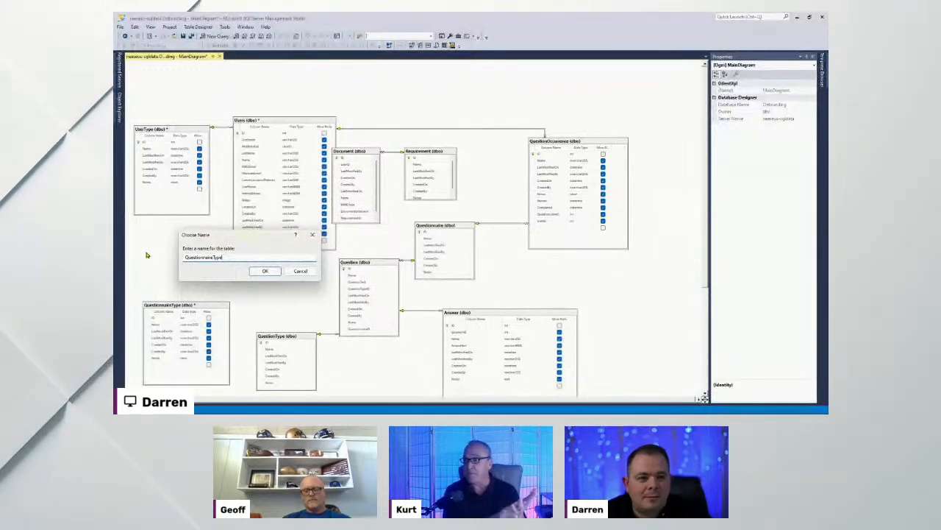
type("UserType")
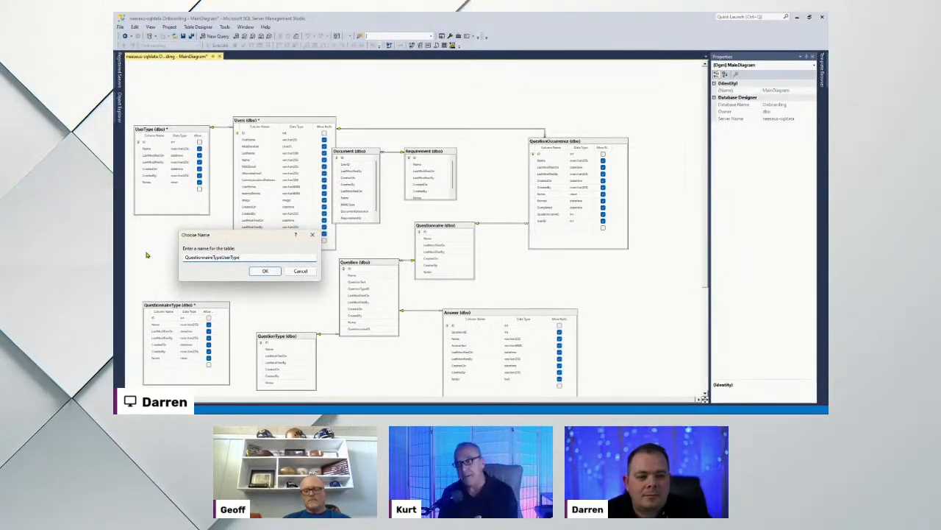
key("Return")
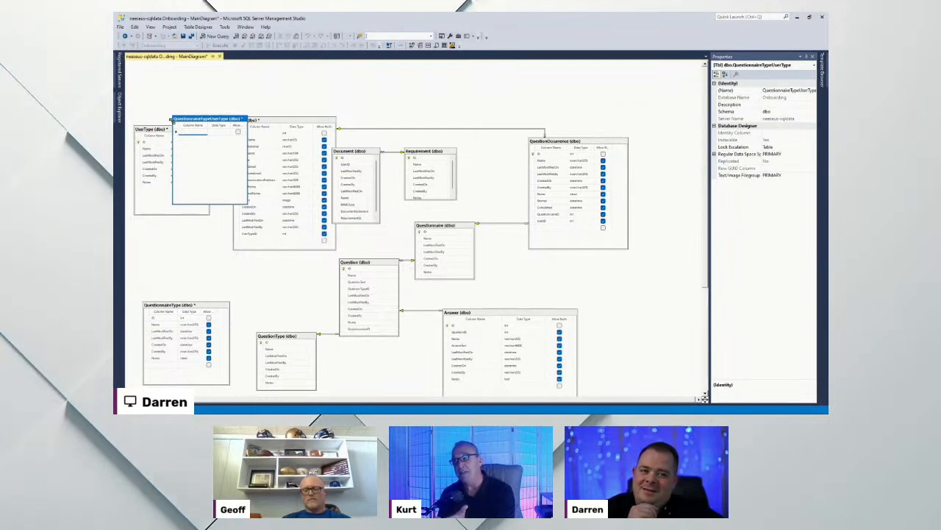
left_click_drag(181, 226, 181, 225)
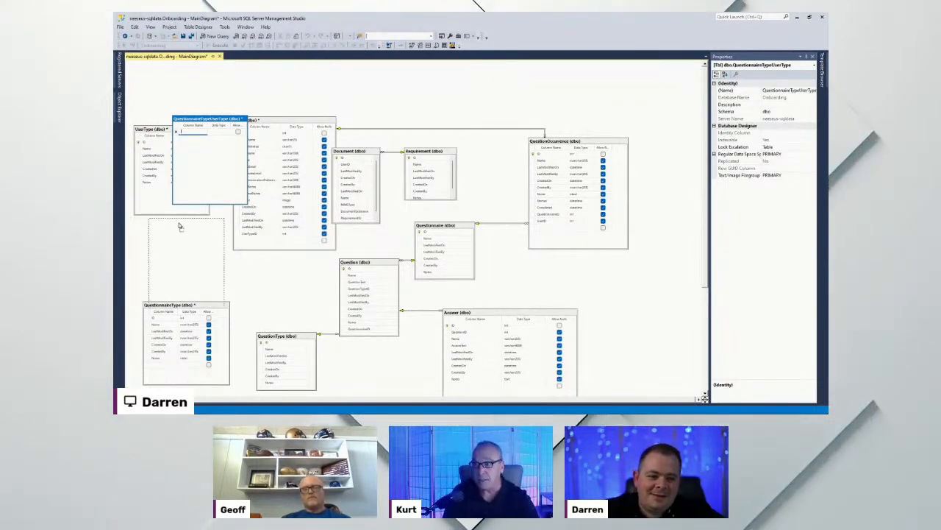
left_click(209, 333)
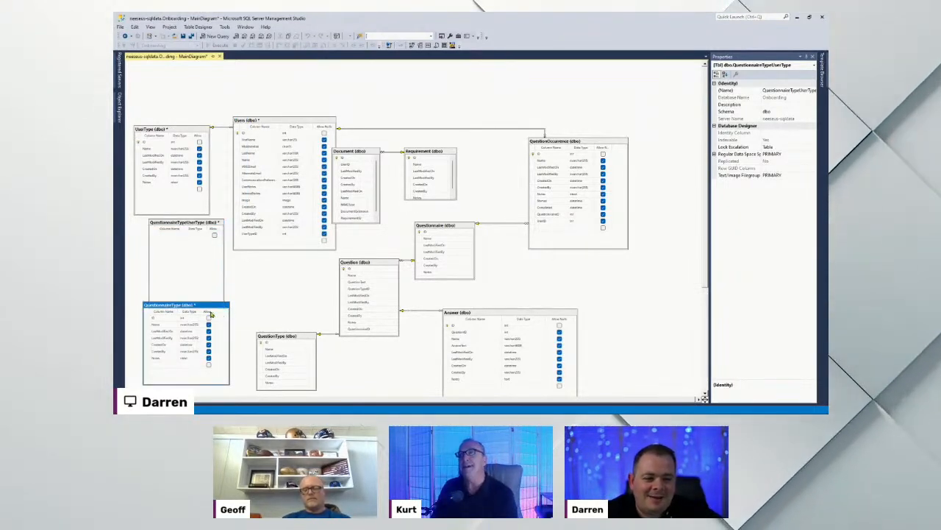
Copy the standard columns, ID through Notes, from ModelTable into the empty QuestionnaireTypeUserType table.
scroll(318, 316, "down", 3)
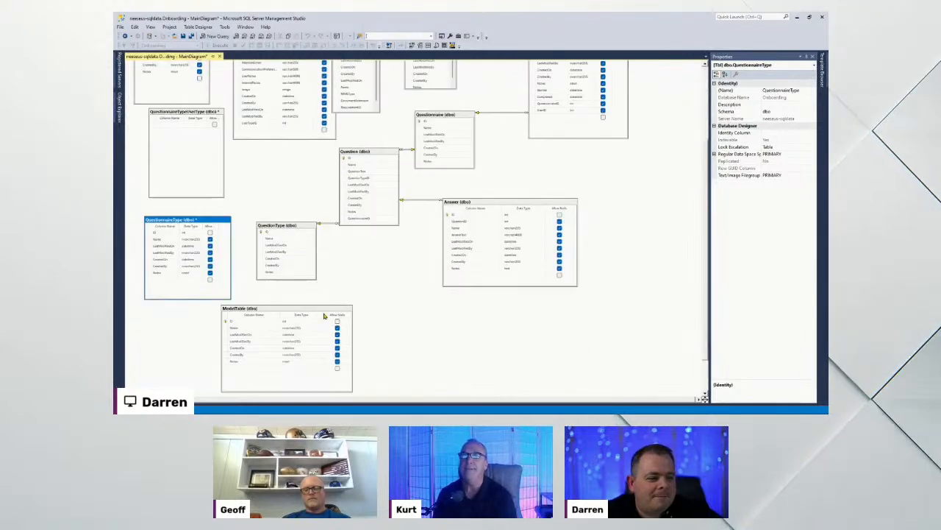
left_click(226, 322)
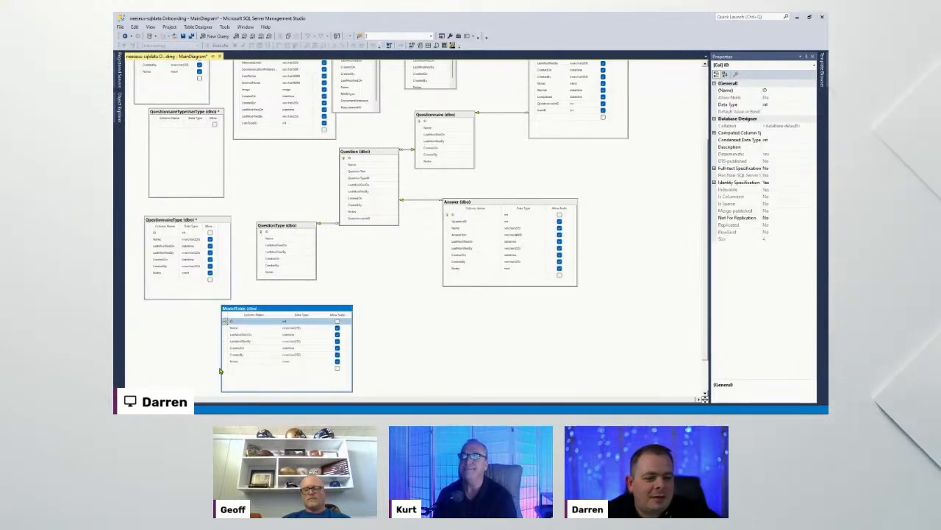
left_click(225, 361, "shift")
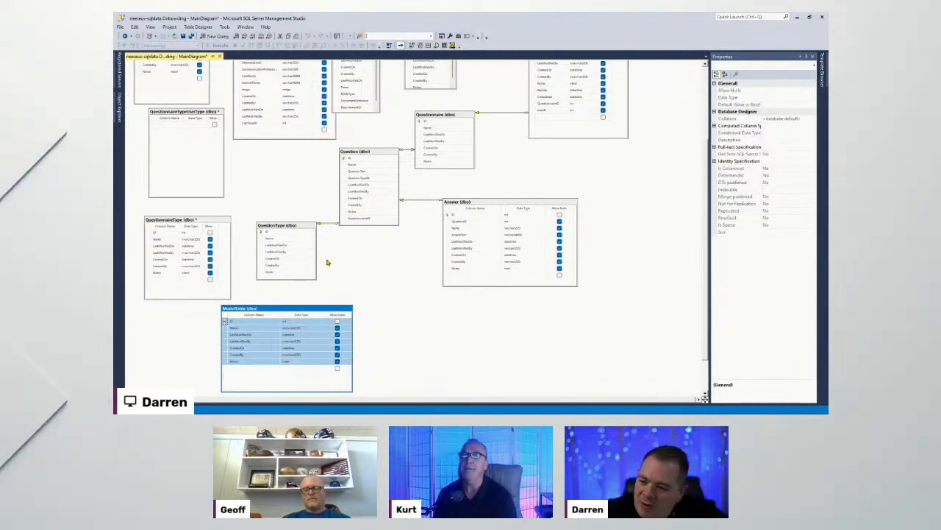
scroll(327, 263, "up", 2)
left_click(153, 203)
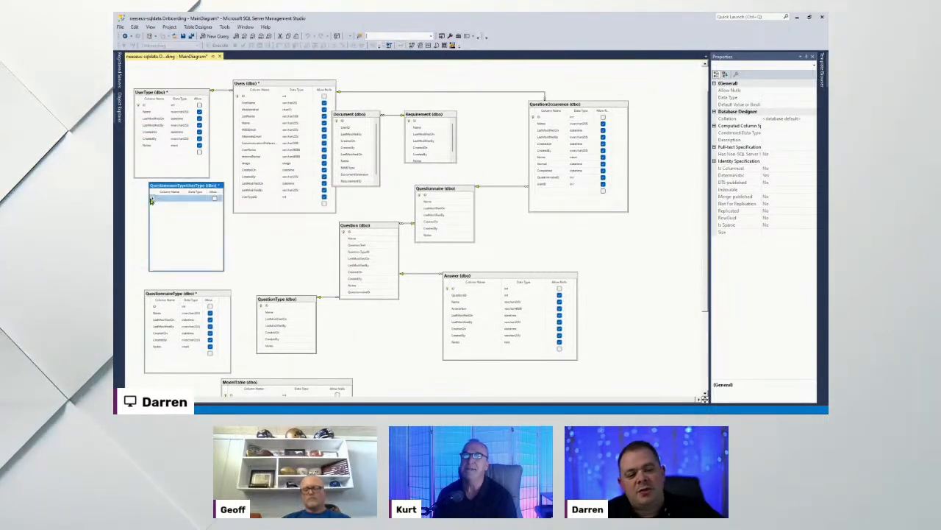
key("ctrl+v")
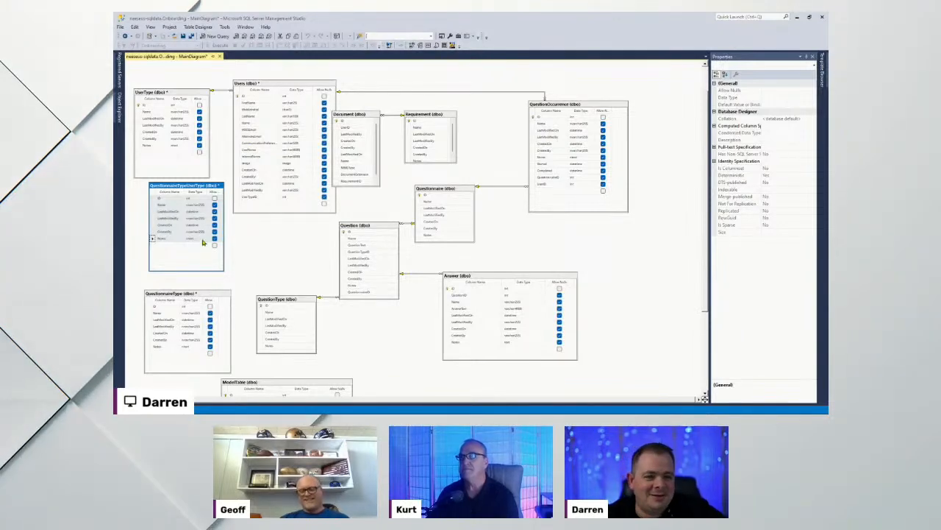
Set Is Identity to Yes for the ID column of QuestionnaireTypeUserType.
left_click(207, 192)
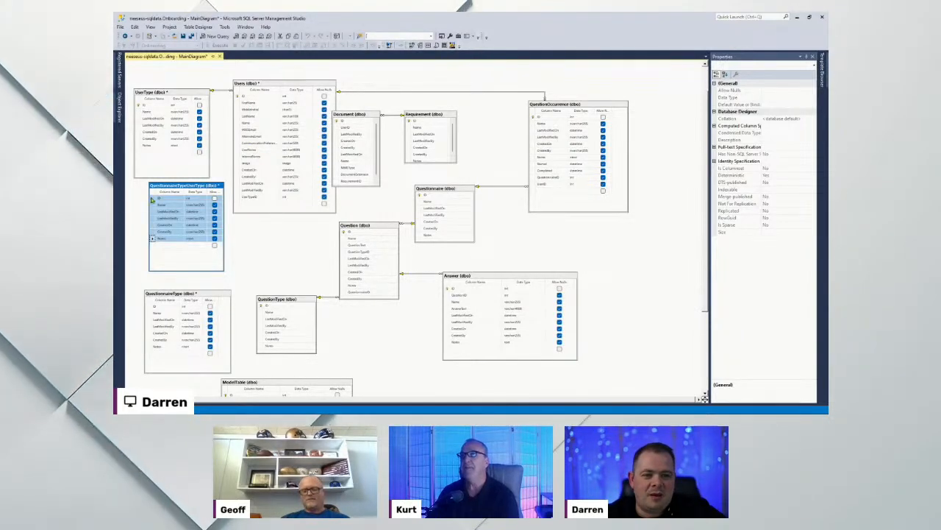
left_click(152, 199)
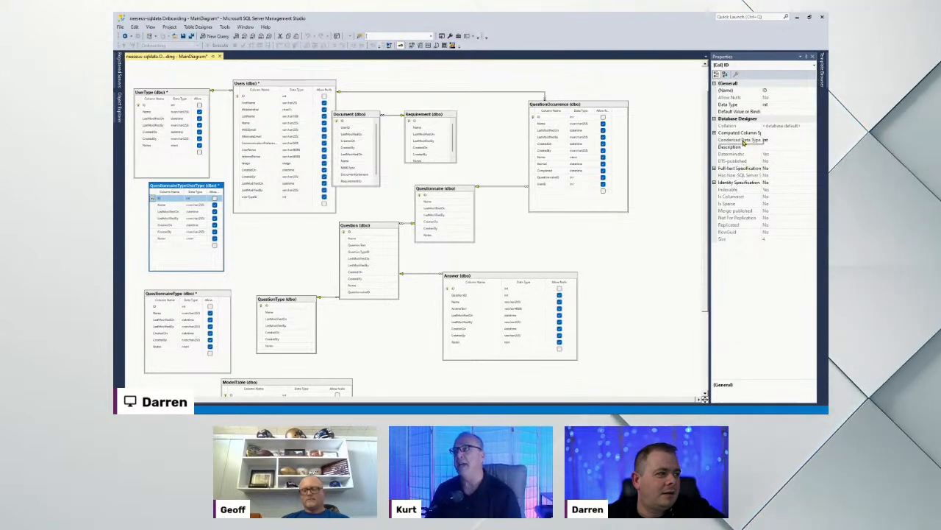
double_click(739, 182)
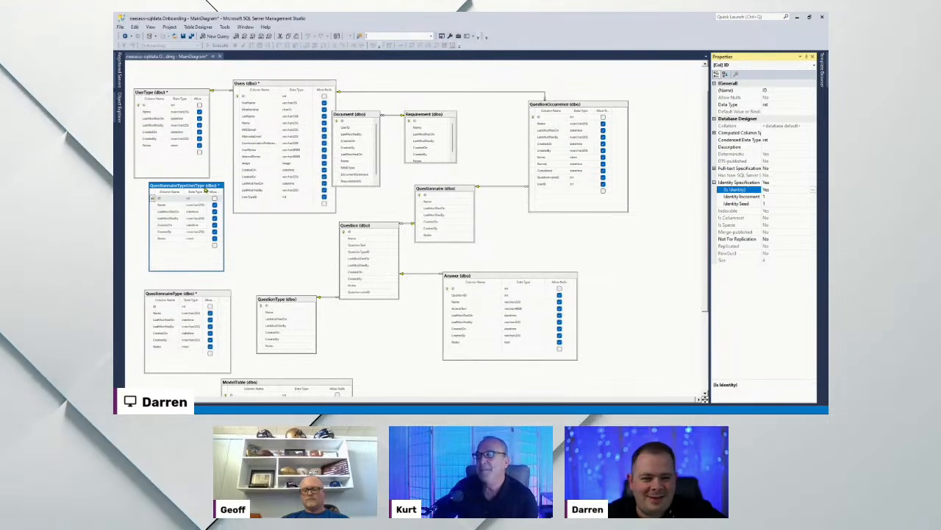
Move the QuestionnaireTypeUserType table slightly down and add a UserTypeID column of type int below Notes.
left_click_drag(205, 187, 202, 192)
left_click(248, 242)
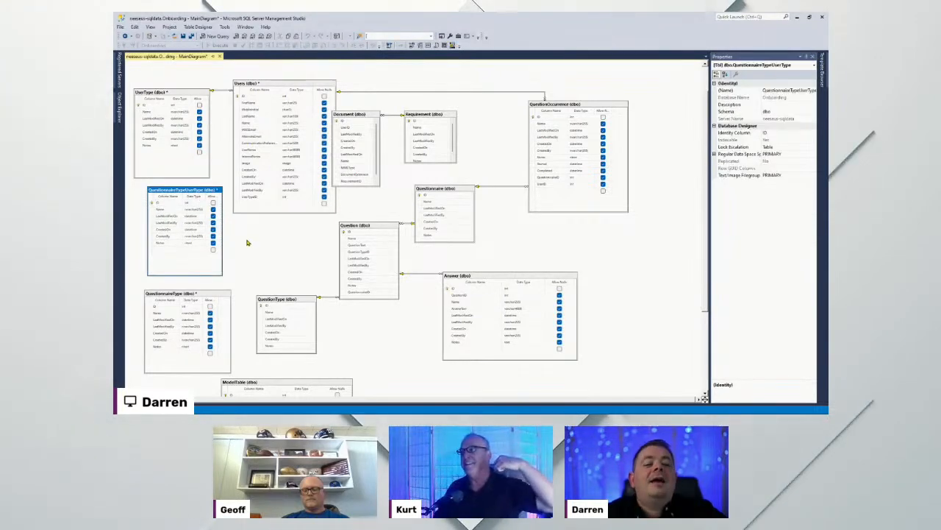
left_click(152, 252)
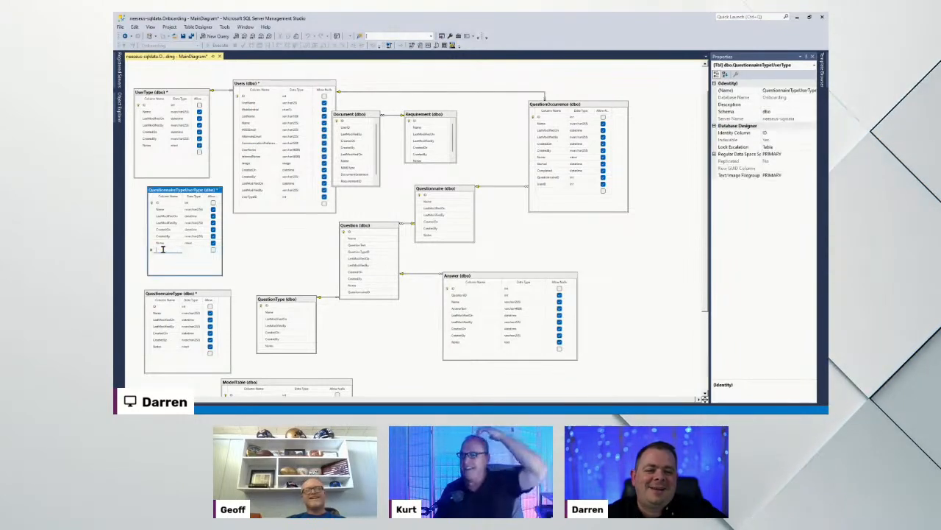
type("UserTypeID")
key("Tab")
type("int")
key("Tab")
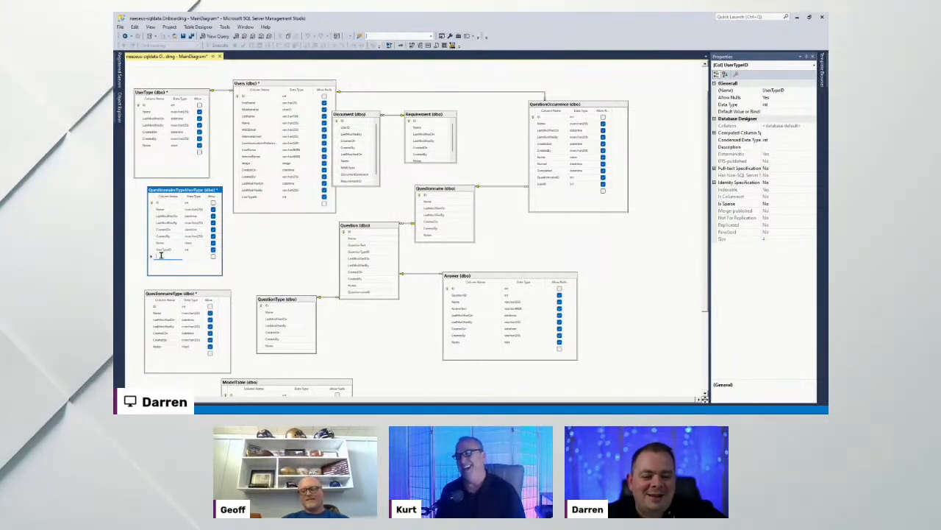
Add a QuestionnaireTypeID column of type int below UserTypeID in the QuestionnaireTypeUserType table.
left_click(161, 257)
type("Q")
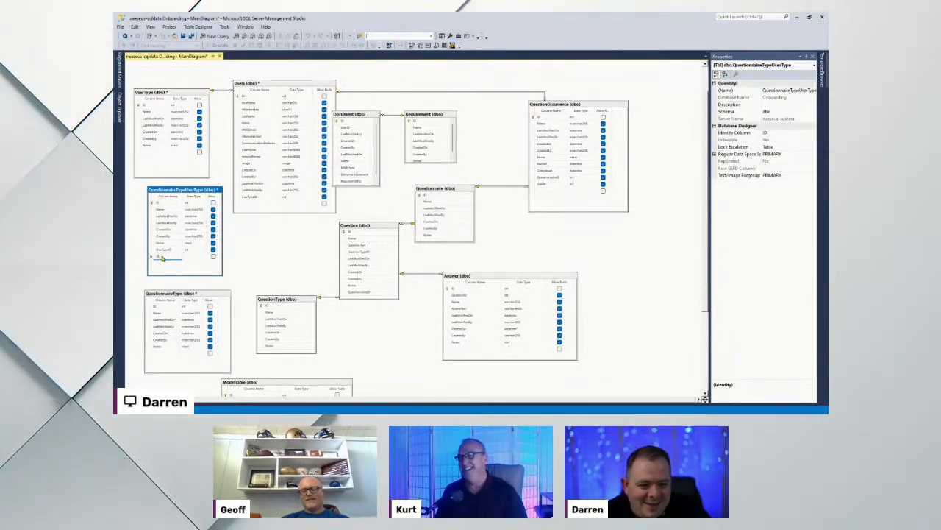
type("uestion")
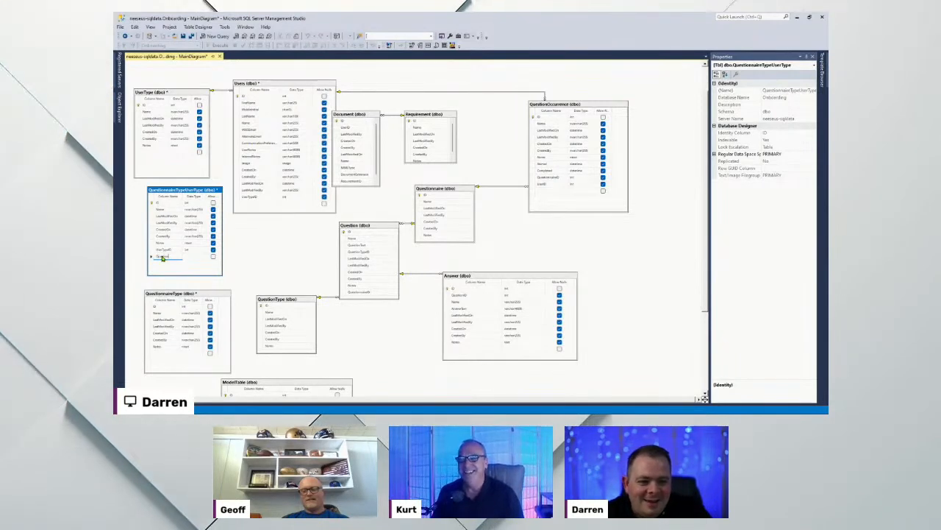
type("naireTypeID")
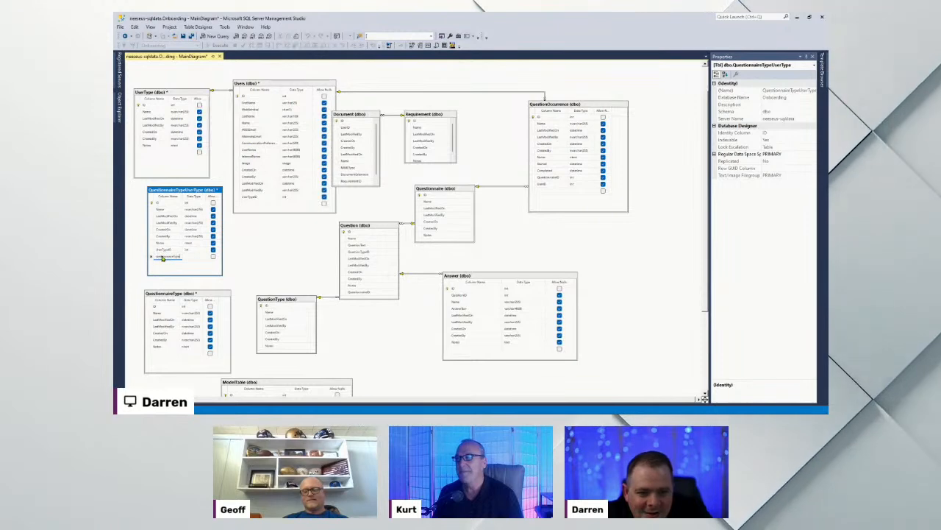
key("Tab")
type("int")
key("Return")
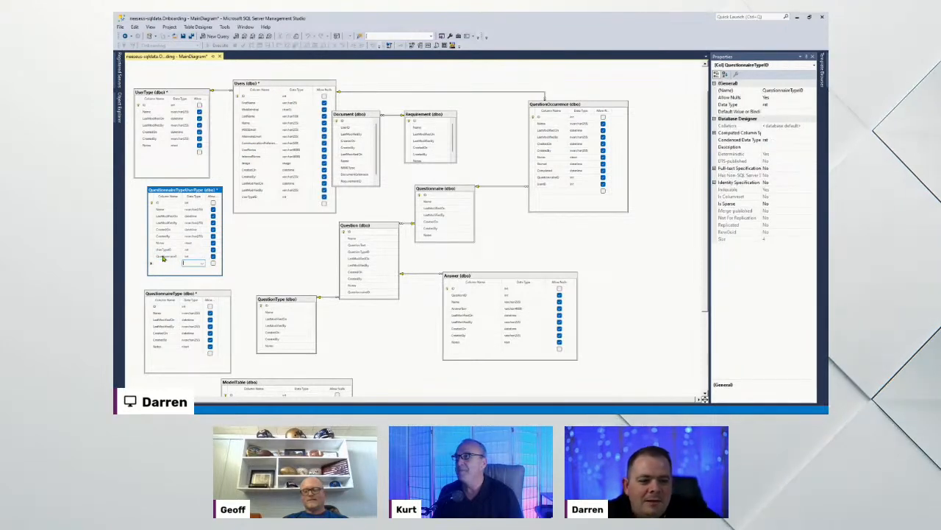
Look over the whole diagram, from the Users and QuestionOccurrence tables down to Answer and ModelTable.
scroll(265, 267, "up", 1)
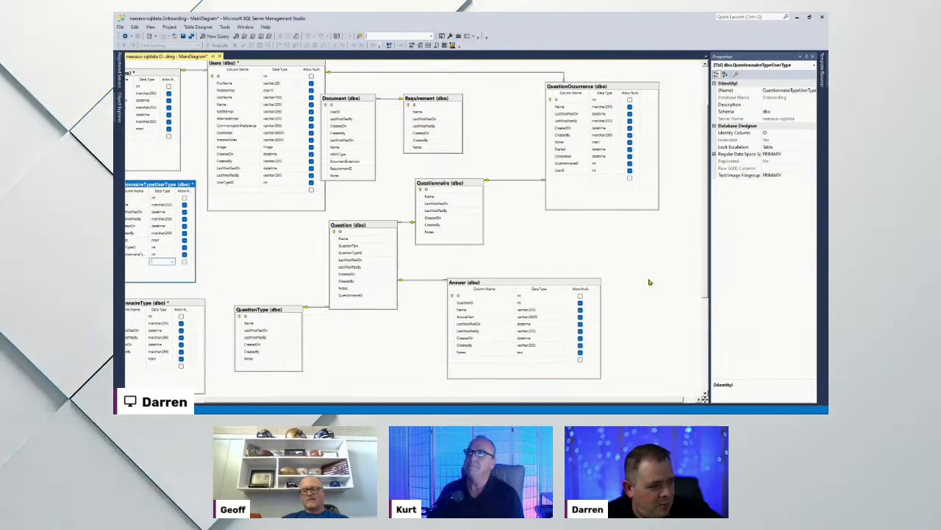
scroll(650, 282, "up", 2)
scroll(649, 282, "down", 5)
scroll(649, 283, "up", 5)
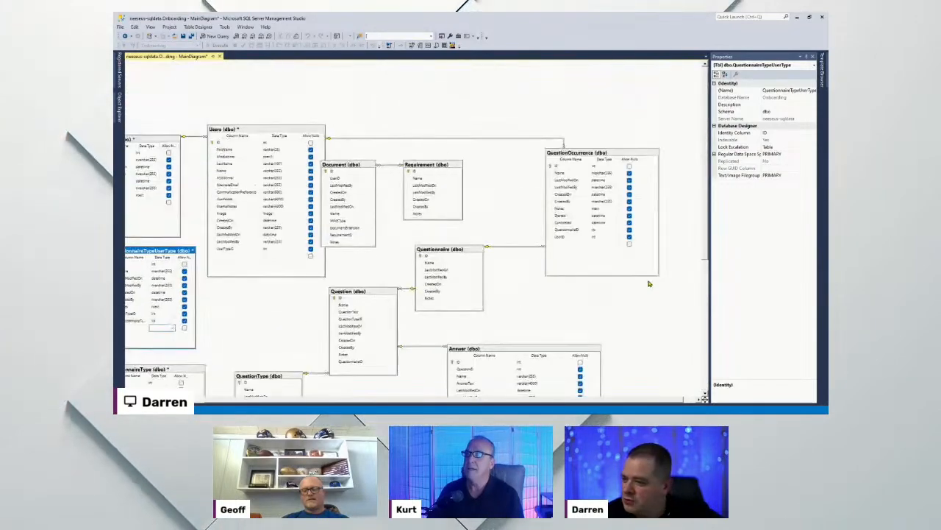
scroll(650, 282, "down", 3)
scroll(650, 282, "up", 1)
scroll(648, 283, "down", 4)
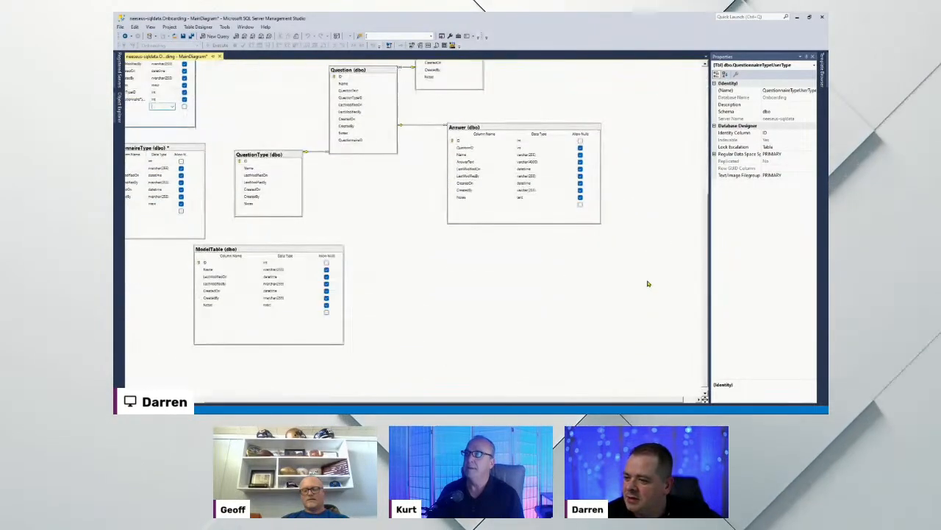
scroll(648, 284, "up", 6)
scroll(648, 283, "down", 4)
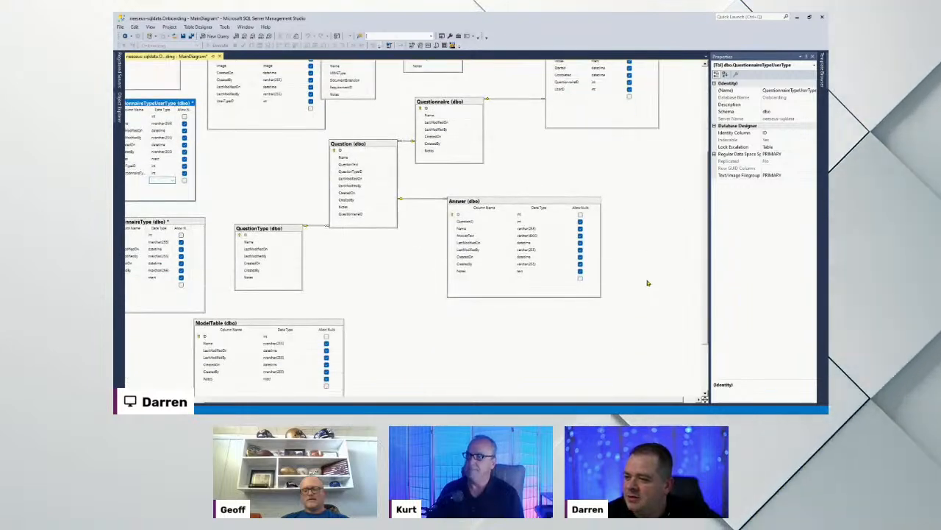
scroll(648, 283, "down", 3)
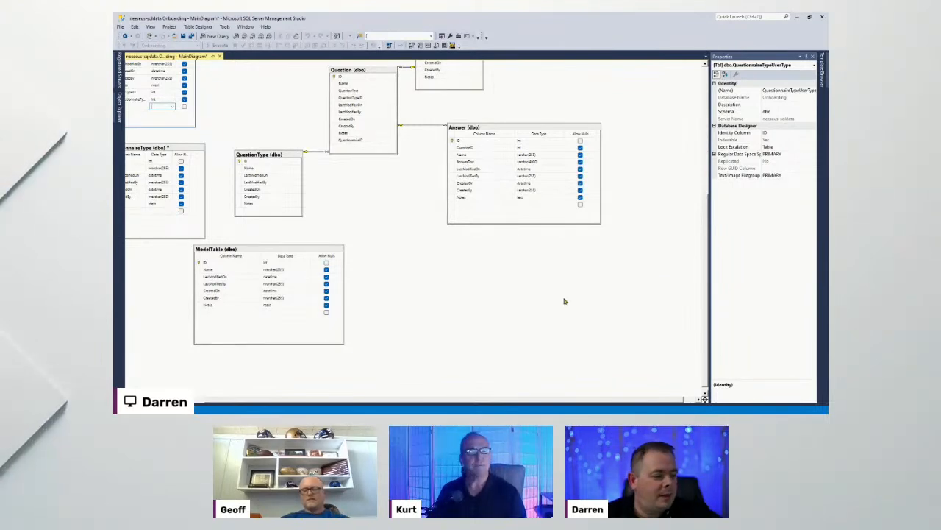
left_click(198, 401)
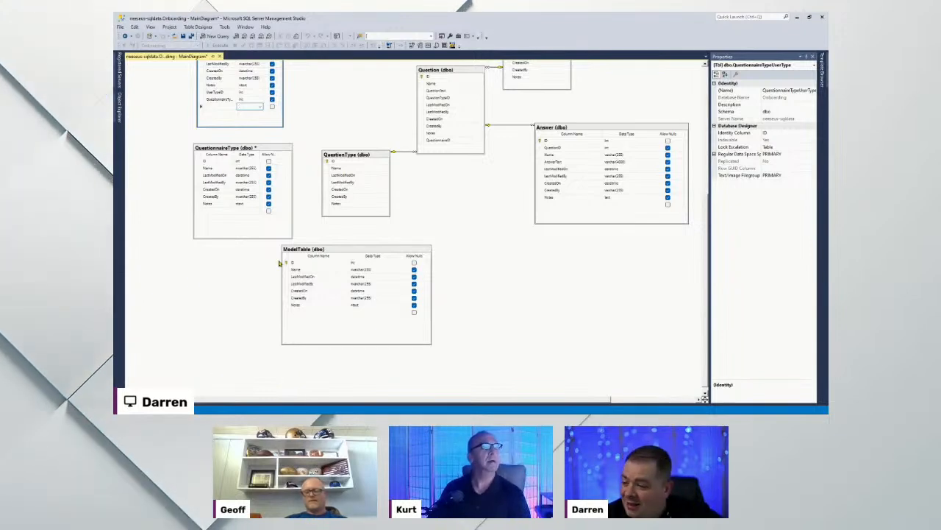
left_click(335, 252)
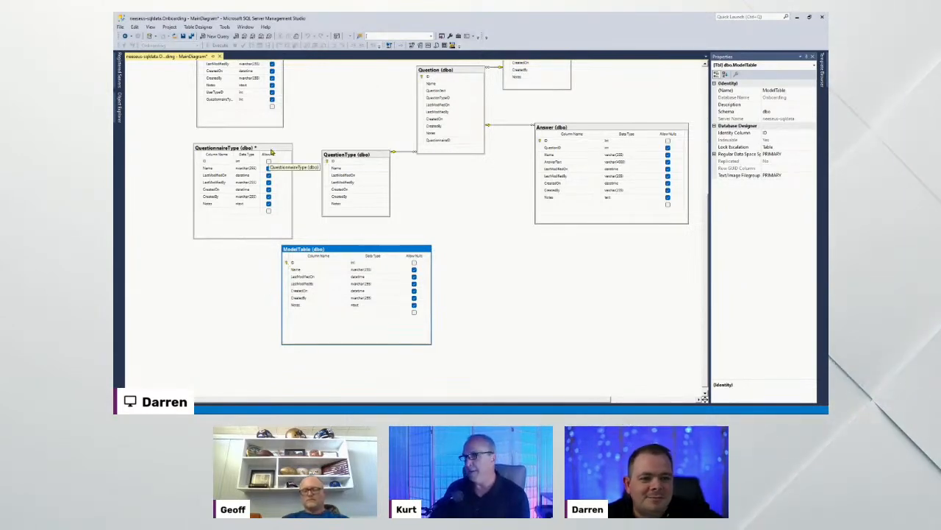
Set Is Identity to Yes for the ID column of the QuestionnaireType table.
left_click(272, 151)
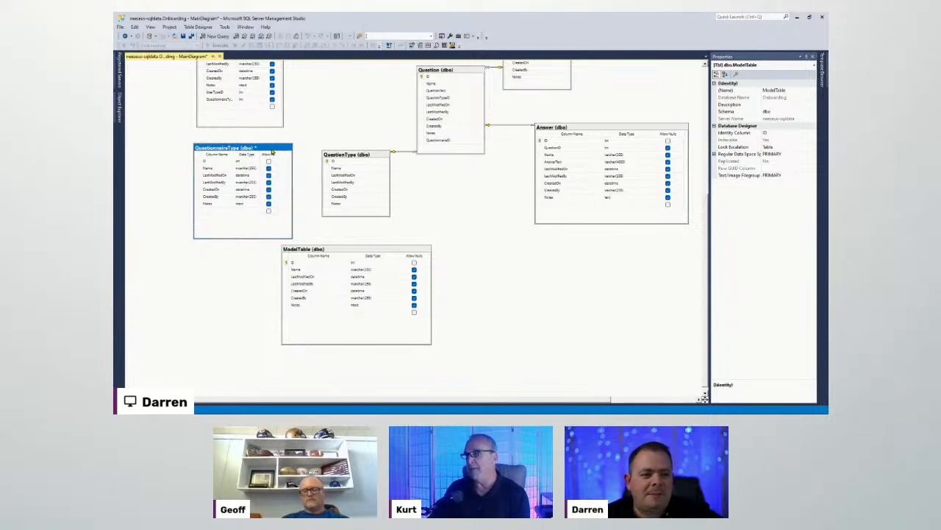
scroll(380, 193, "up", 5)
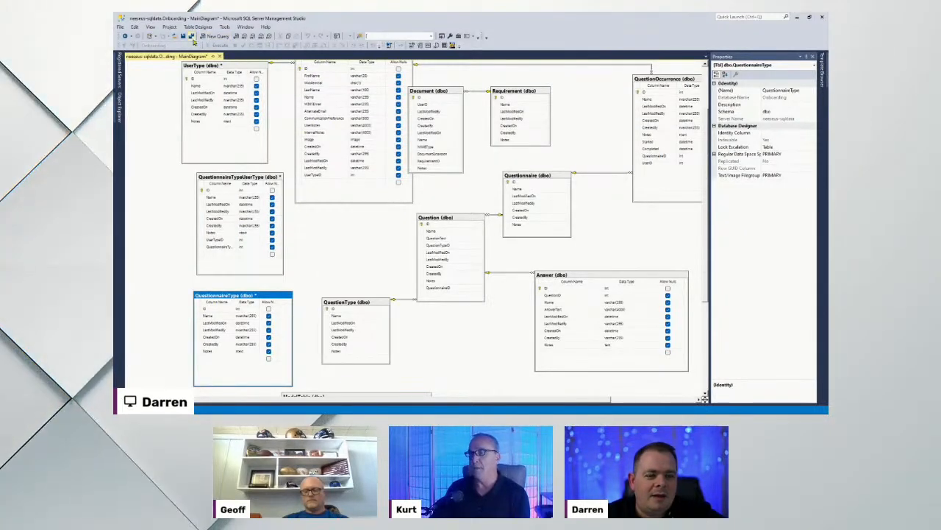
left_click(202, 309)
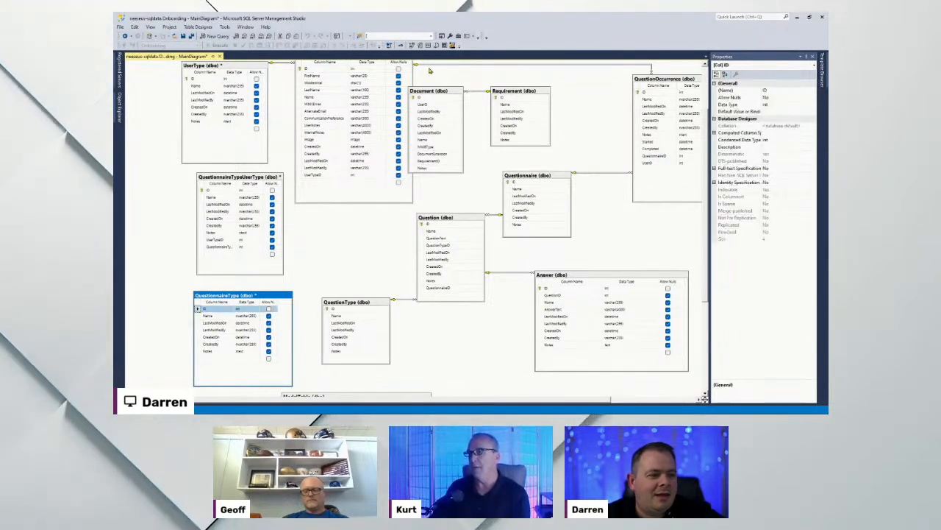
double_click(746, 183)
left_click(743, 191)
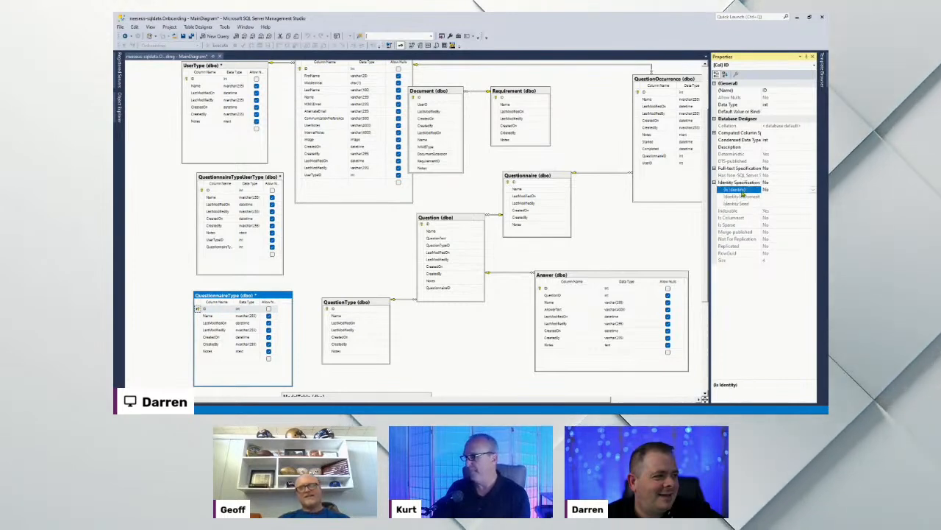
double_click(742, 191)
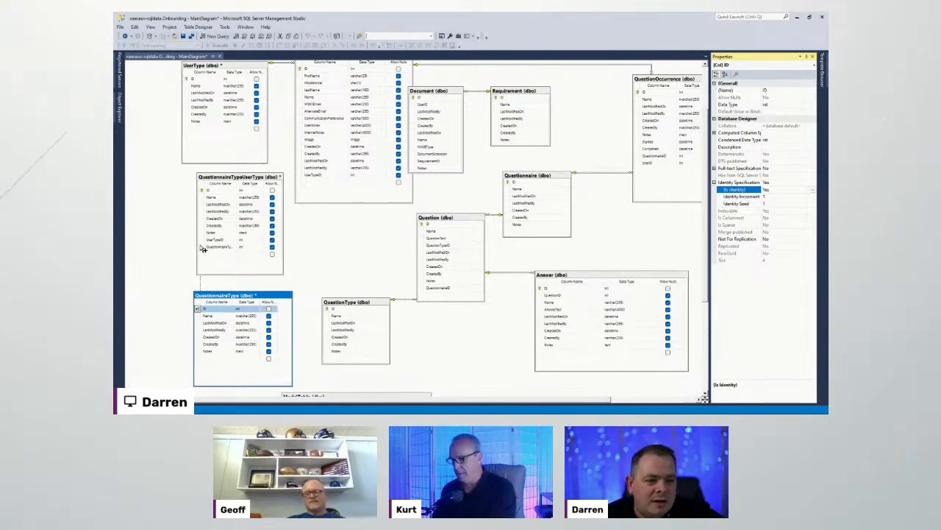
Create a foreign key relationship from QuestionnaireTypeID in QuestionnaireTypeUserType to the ID column of QuestionnaireType, keeping the default settings.
left_click_drag(203, 249, 203, 249)
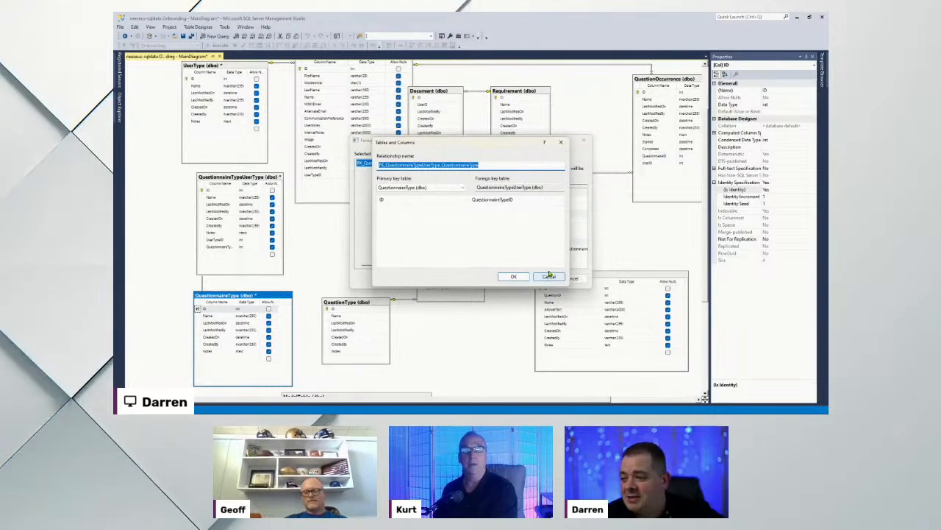
left_click(514, 277)
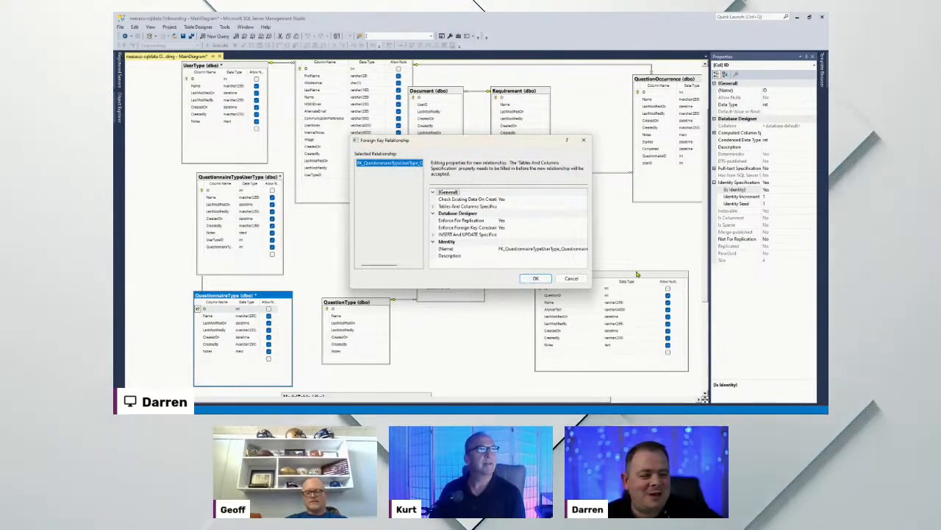
left_click(535, 278)
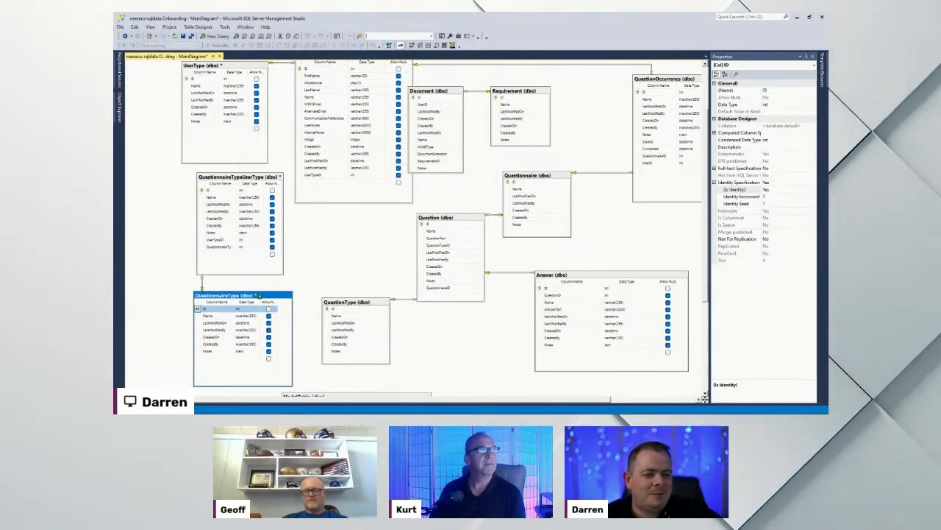
Create a foreign key relationship from UserTypeID in QuestionnaireTypeUserType to the ID column of UserType, then clear the table selection.
left_click(200, 244)
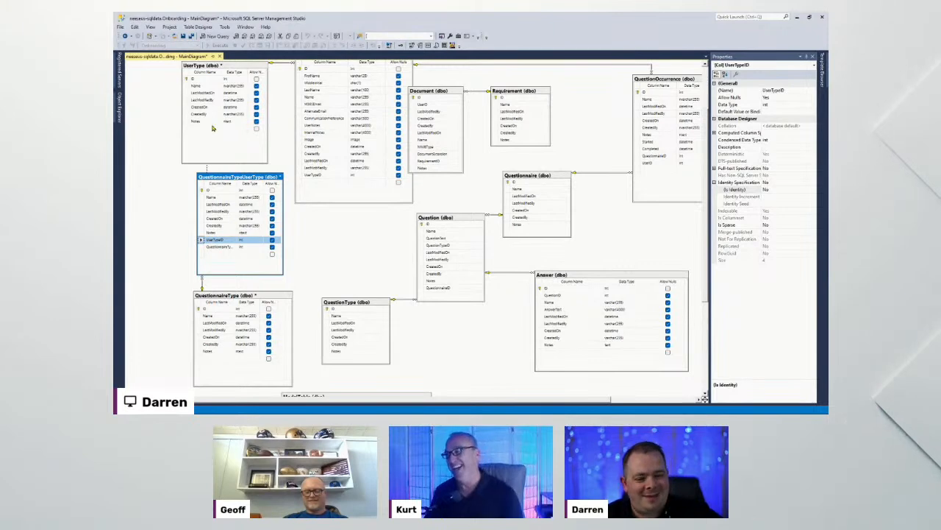
left_click_drag(212, 129, 214, 127)
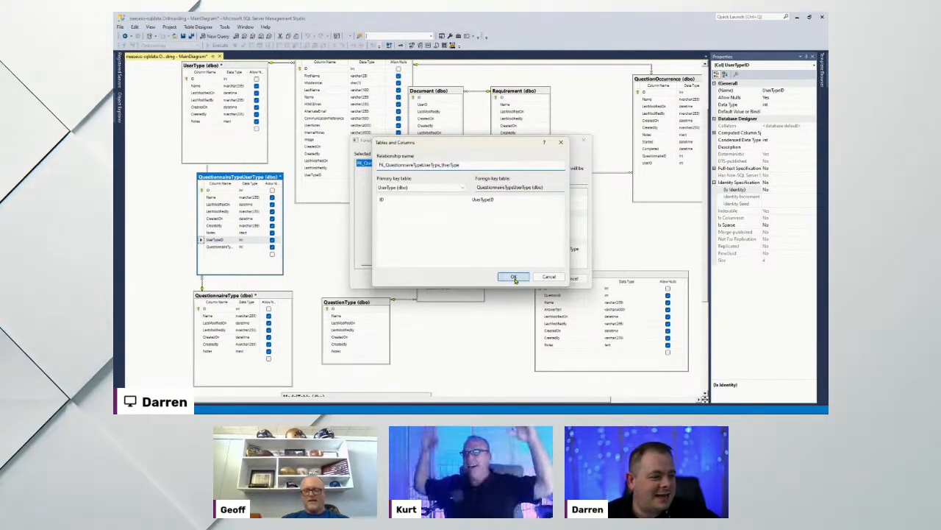
left_click(514, 277)
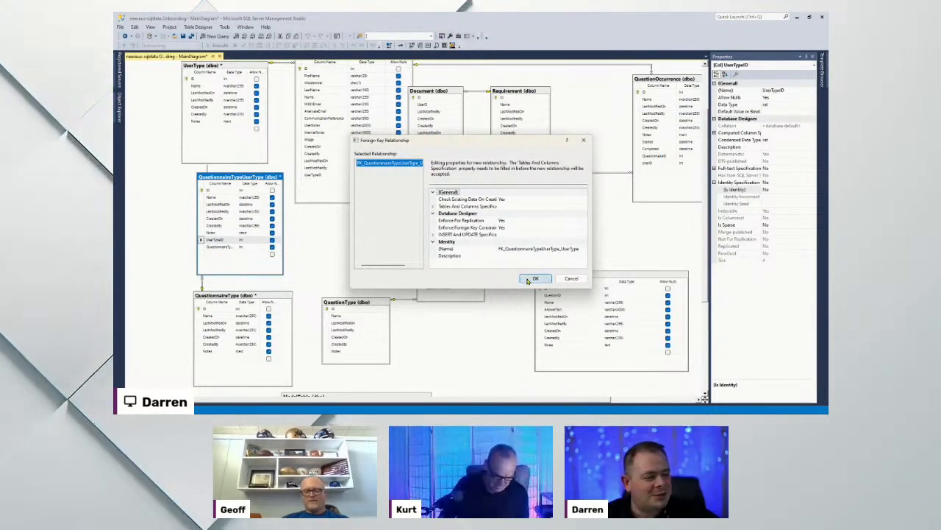
left_click(535, 278)
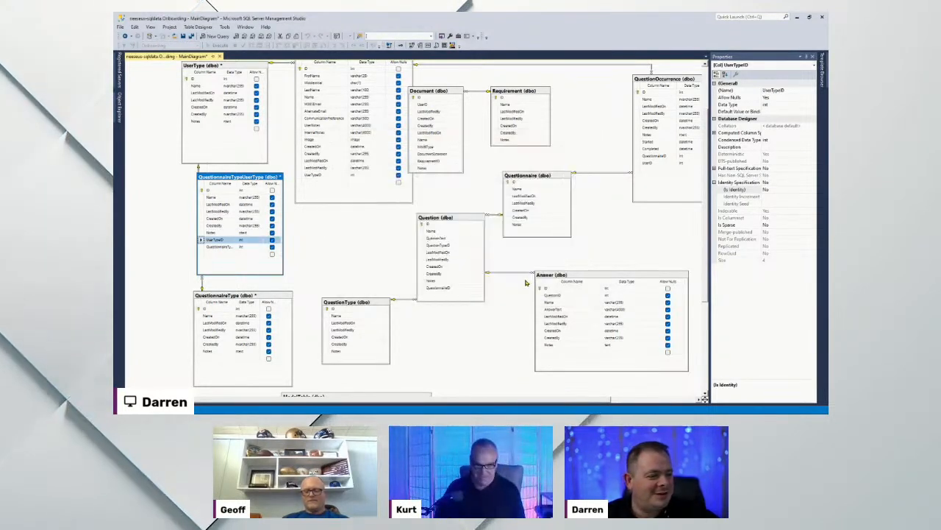
left_click(388, 265)
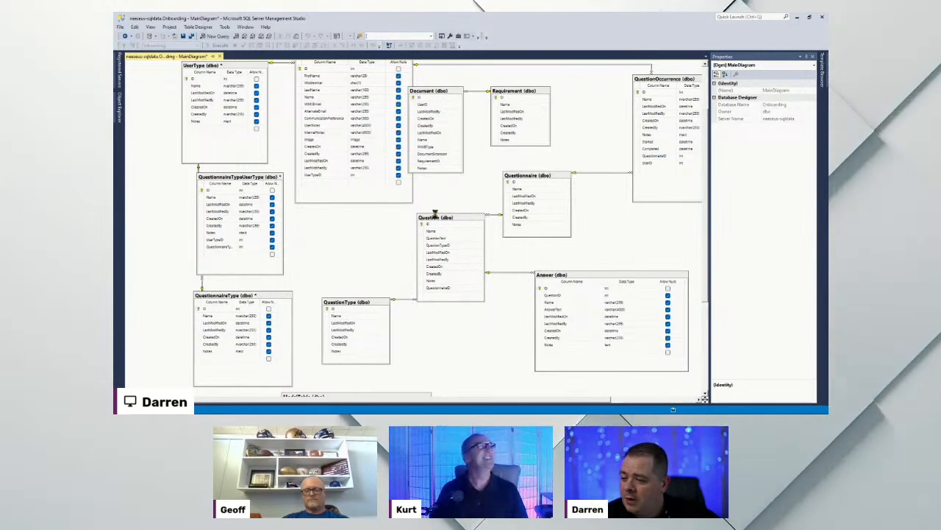